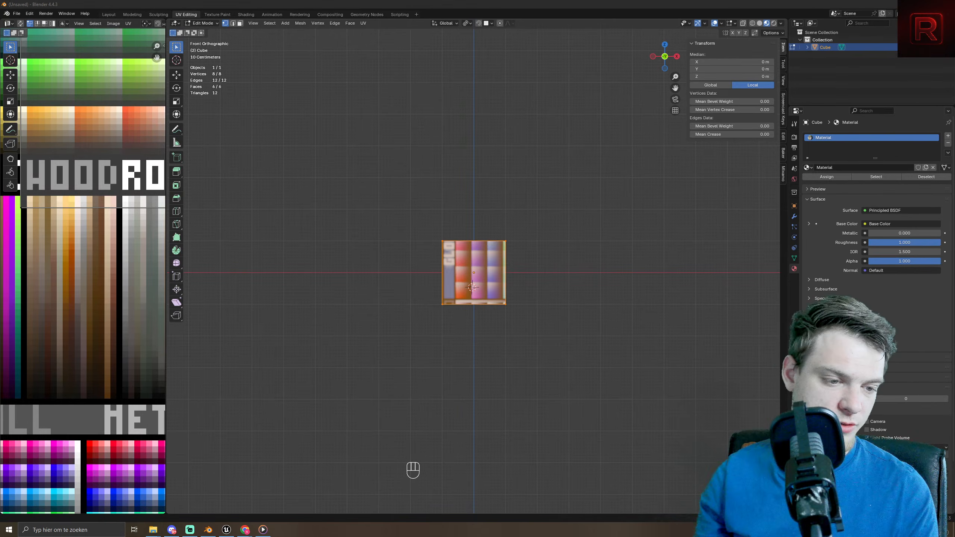
pyautogui.press('super+alt+d')
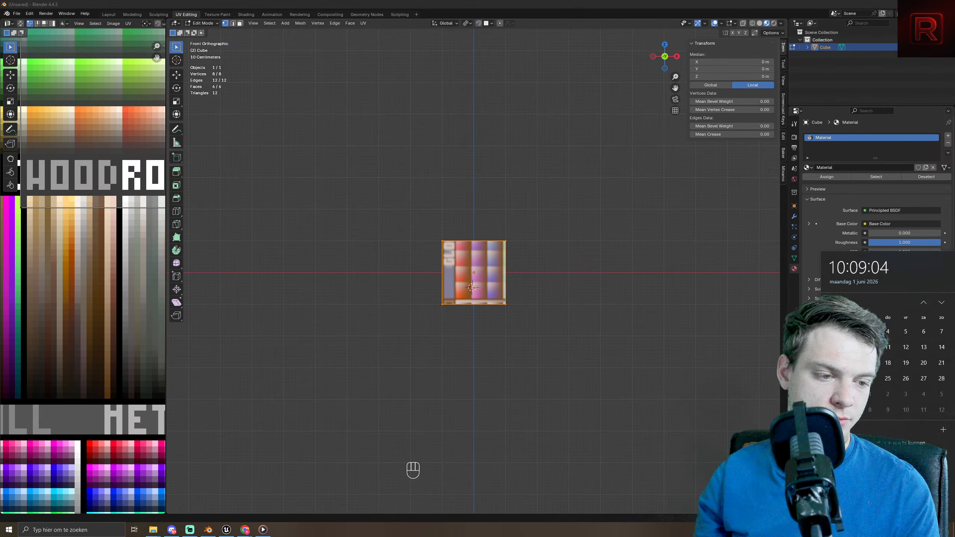
pyautogui.press('Escape')
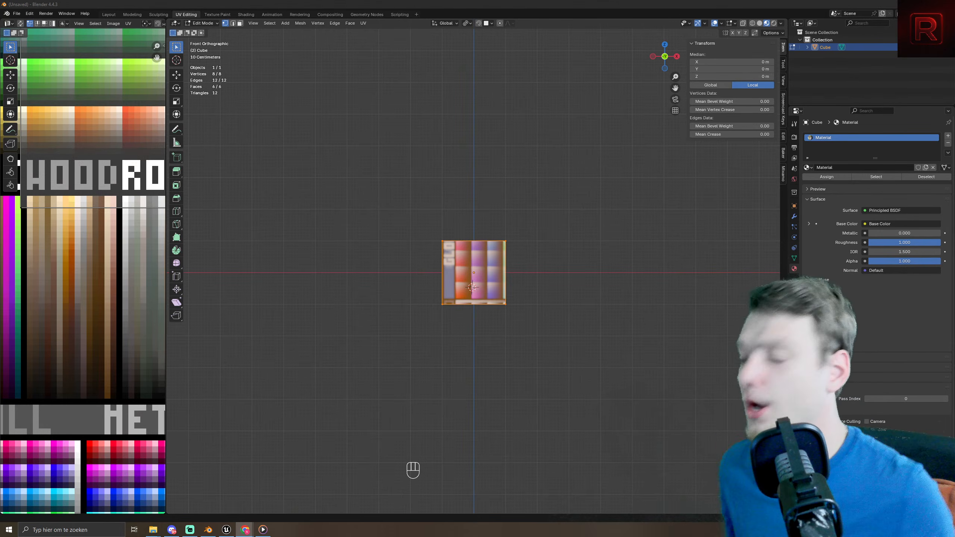
pyautogui.moveTo(424, 334); pyautogui.dragTo(495, 289, button='middle')
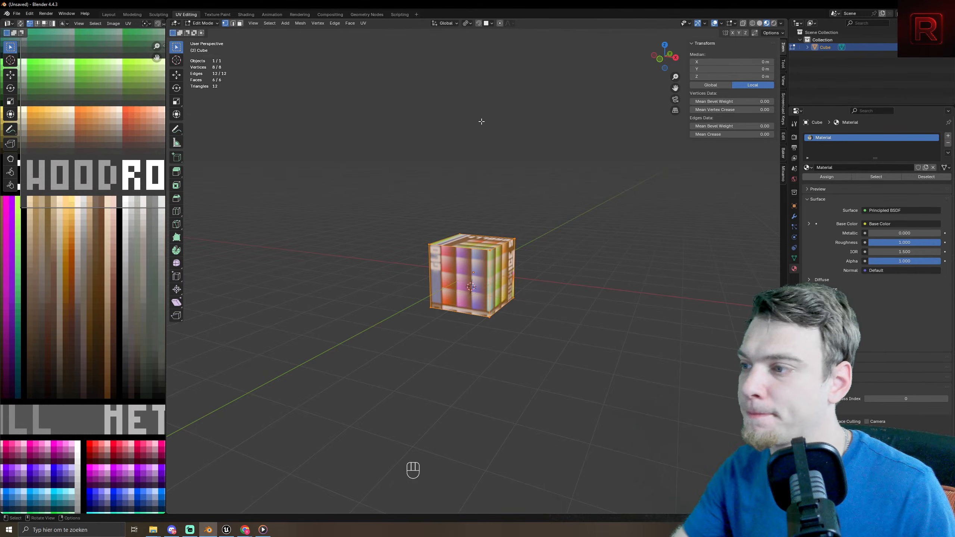
# - Collapse all of the cube's UVs to a single point with scale 0 and move them onto a grey ROCK swatch of the palette
pyautogui.moveTo(606, 313); pyautogui.dragTo(545, 316, button='middle')
pyautogui.press('a')
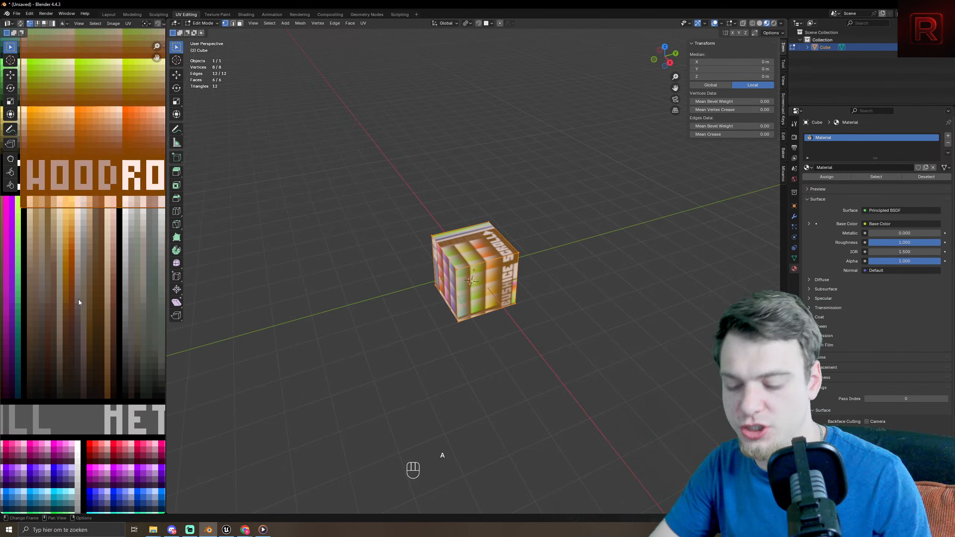
pyautogui.press('s')
pyautogui.press('KP_0')
pyautogui.press('KP_Enter')
pyautogui.scroll(-3, 78, 299)
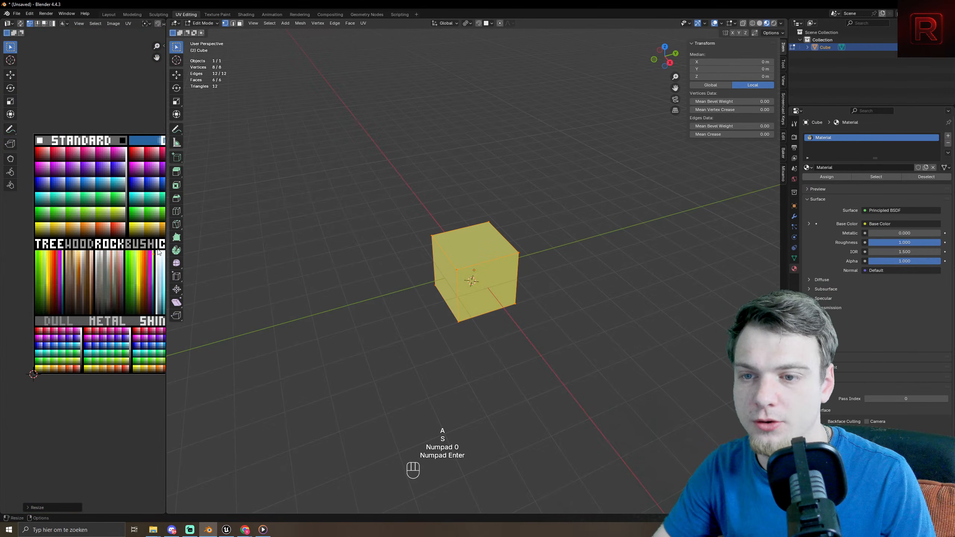
pyautogui.scroll(-1, 158, 252)
pyautogui.press('g')
pyautogui.click(112, 279)
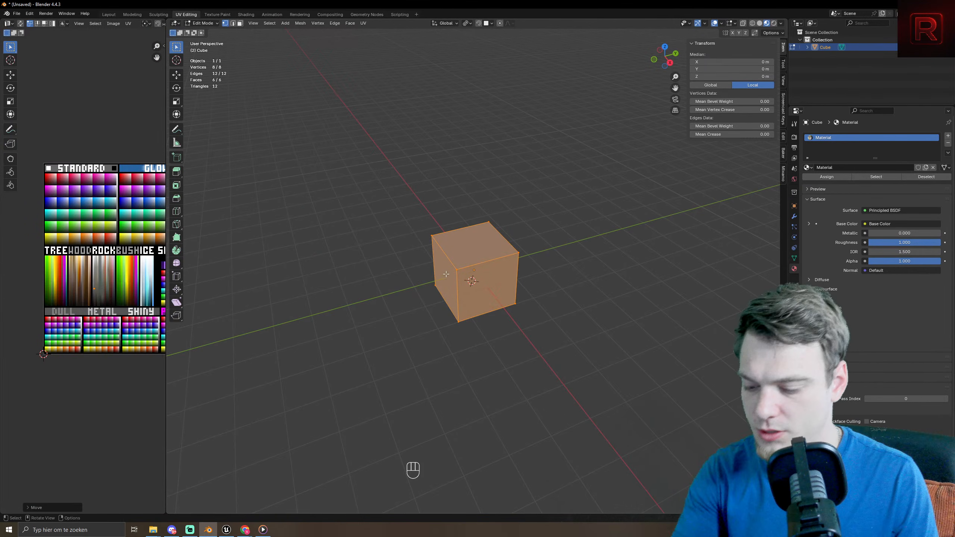
# - Move the whole cube up along Z by about 0.97 m so its base sits on the ground plane
pyautogui.press('Pause')
pyautogui.moveTo(447, 251)
pyautogui.mouseDown(button='middle')
pyautogui.moveTo(459, 250)
pyautogui.moveTo(452, 238)
pyautogui.mouseUp(button='middle')
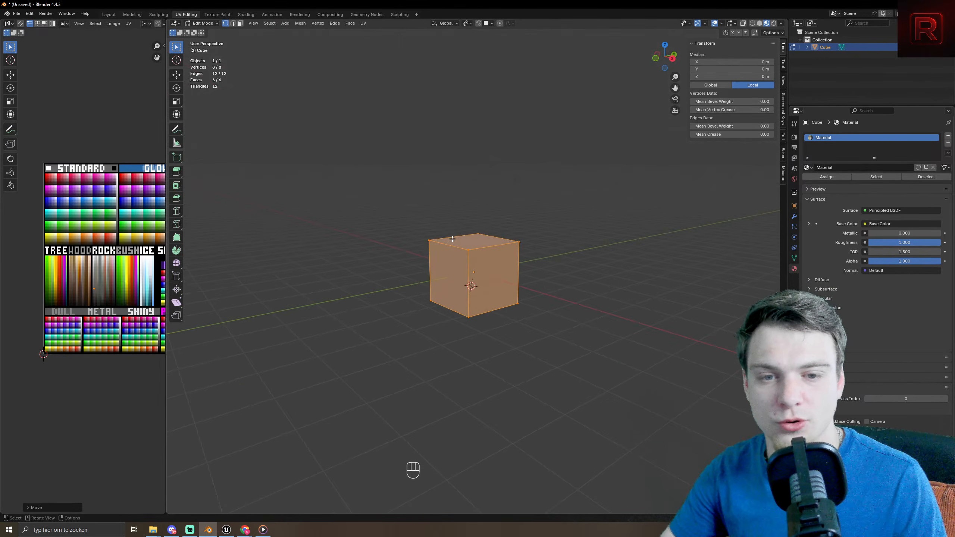
pyautogui.press('g')
pyautogui.press('z')
pyautogui.click(460, 218)
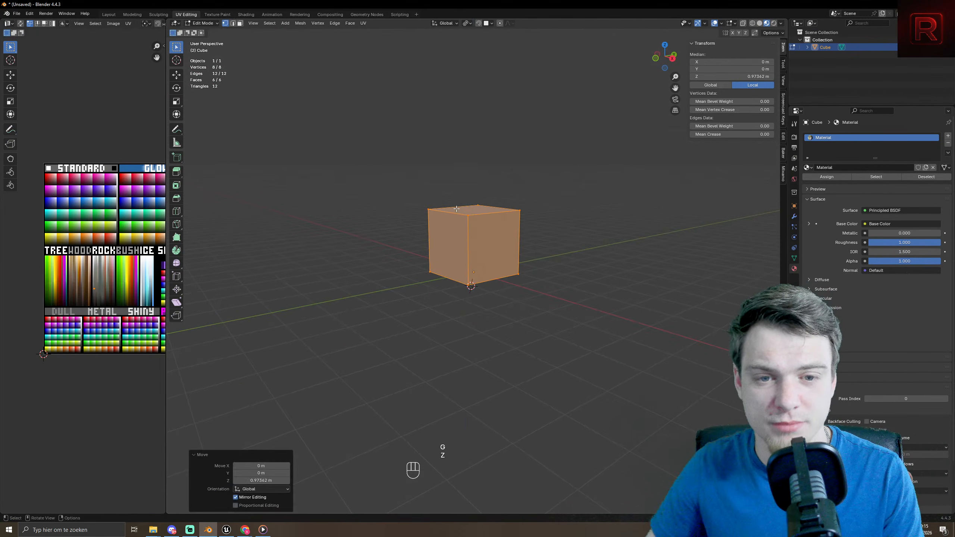
pyautogui.press('KP_1')
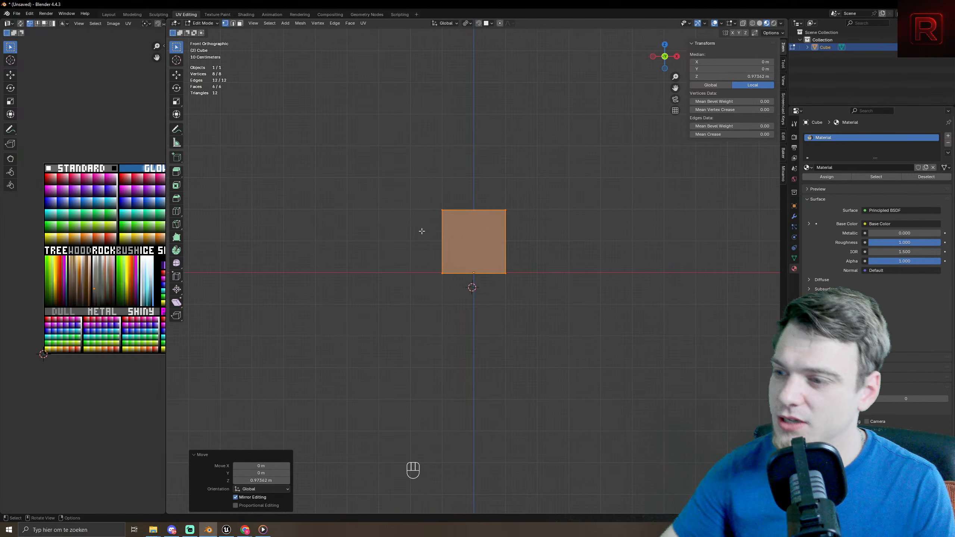
# - Switch to face selection and extrude the cube's +X side face outward by 3 m
pyautogui.moveTo(420, 294); pyautogui.dragTo(477, 294, button='middle')
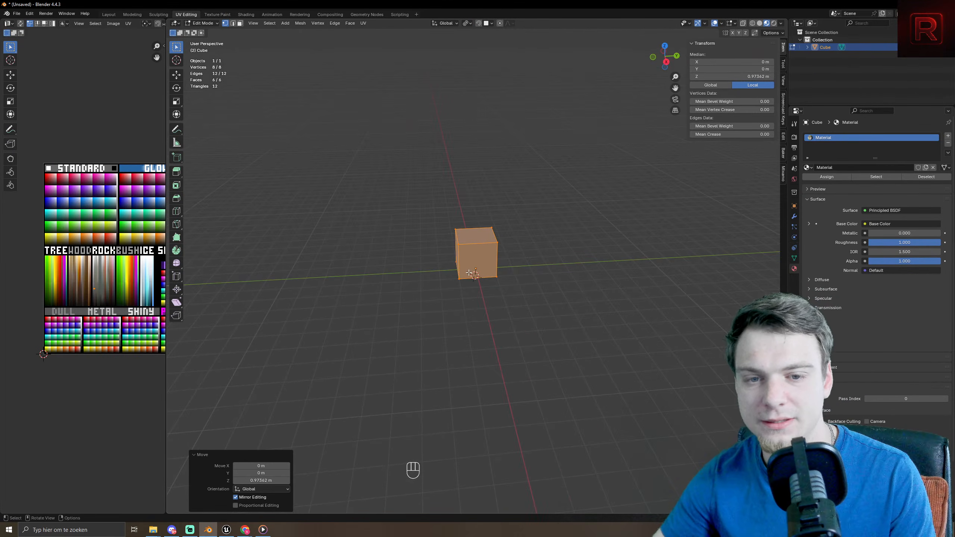
pyautogui.press('3')
pyautogui.click(499, 276)
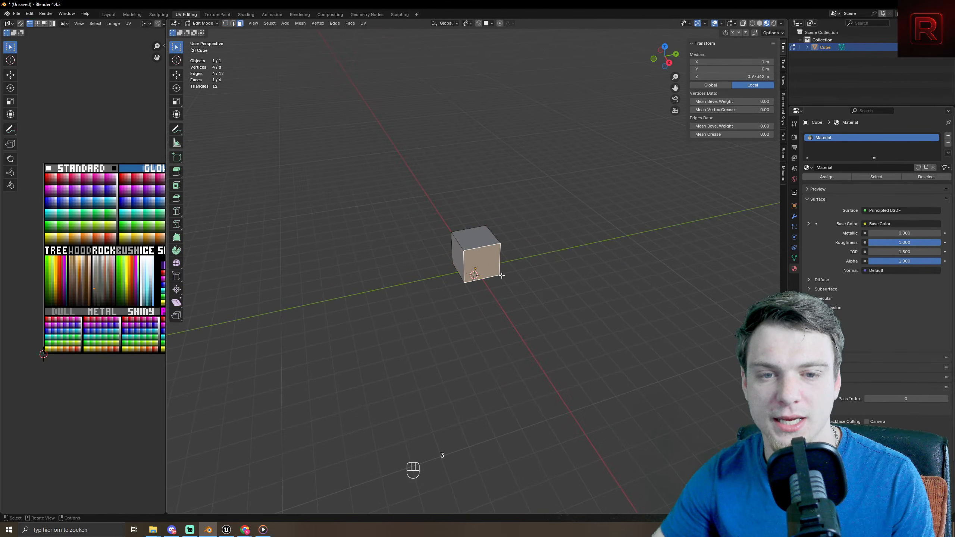
pyautogui.press('e')
pyautogui.press('3')
pyautogui.press('KP_Enter')
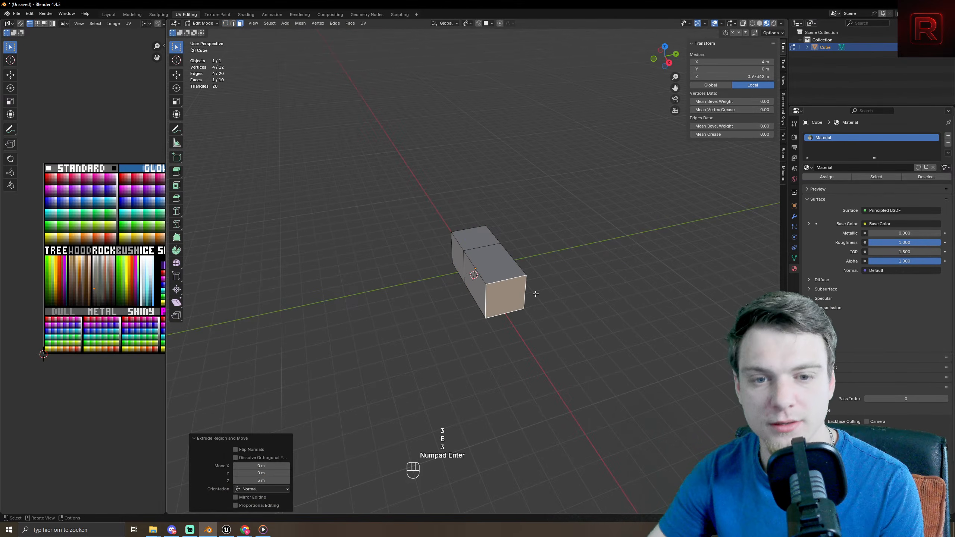
# - Extrude the same +X end face outward by another 1 m
pyautogui.moveTo(538, 296); pyautogui.dragTo(285, 252, button='middle')
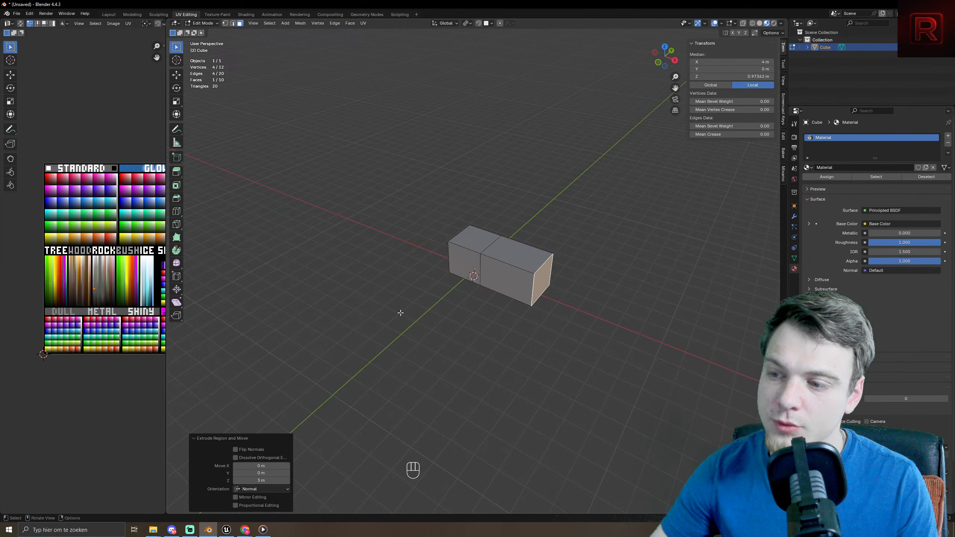
pyautogui.moveTo(446, 268); pyautogui.dragTo(474, 256, button='middle')
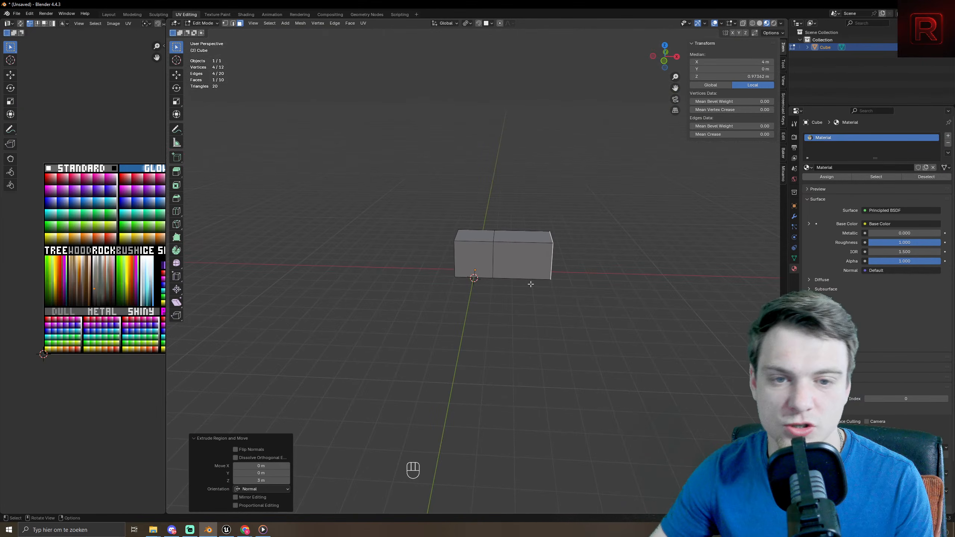
pyautogui.keyDown('shift'); pyautogui.moveTo(531, 284); pyautogui.dragTo(492, 287, button='middle'); pyautogui.keyUp('shift')
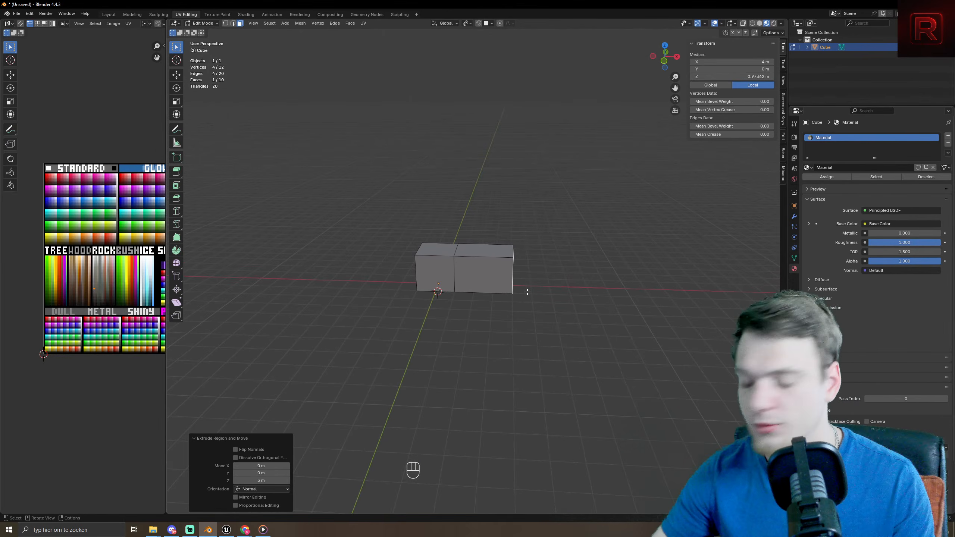
pyautogui.press('e')
pyautogui.press('1')
pyautogui.press('KP_Enter')
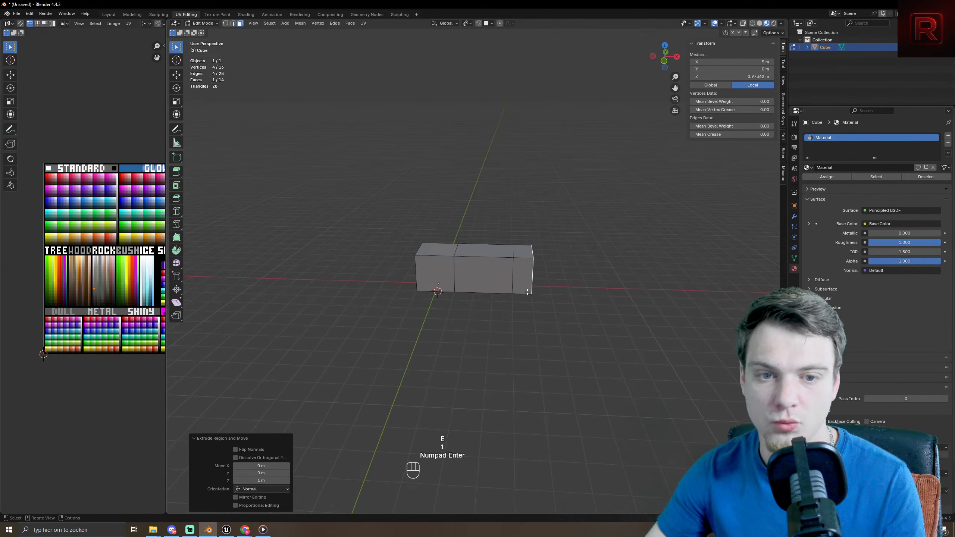
# - Extrude the opposite end face on the -X side outward by 1 m
pyautogui.moveTo(527, 292); pyautogui.dragTo(425, 263, button='middle')
pyautogui.press('e')
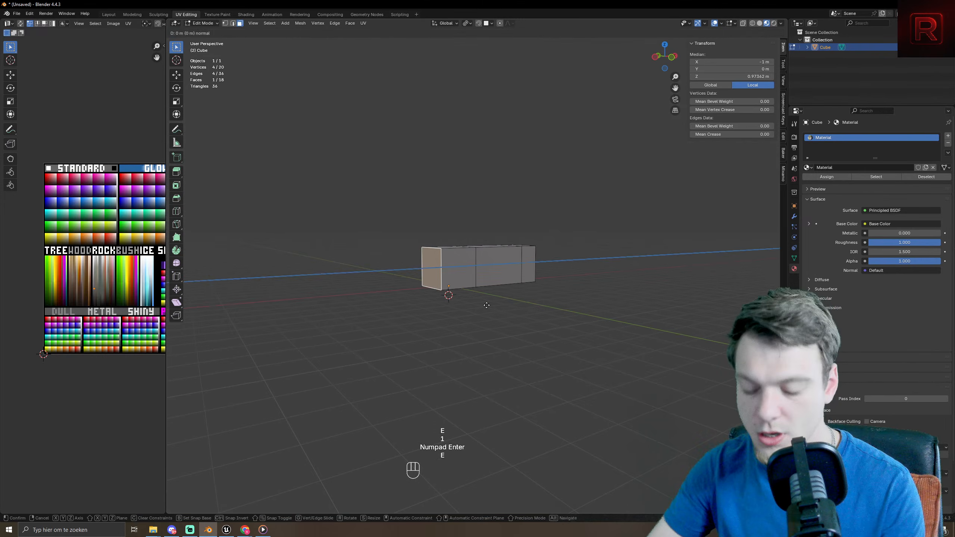
pyautogui.press('1')
pyautogui.press('KP_Enter')
# - Select the four faces along the block's long +Y side and extrude them outward in segments of 1, 2, 1, 2 and 1 m
pyautogui.moveTo(462, 303); pyautogui.dragTo(522, 319, button='middle')
pyautogui.click(538, 270)
pyautogui.keyDown('shift'); pyautogui.click(492, 265); pyautogui.keyUp('shift')
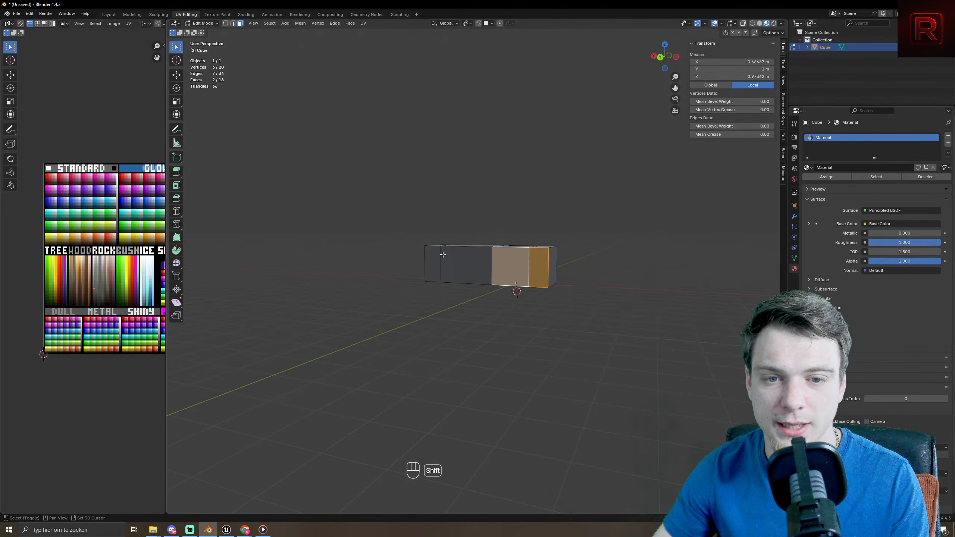
pyautogui.keyDown('shift'); pyautogui.click(432, 261); pyautogui.keyUp('shift')
pyautogui.keyDown('shift'); pyautogui.click(467, 263); pyautogui.keyUp('shift')
pyautogui.moveTo(571, 335); pyautogui.dragTo(536, 370, button='middle')
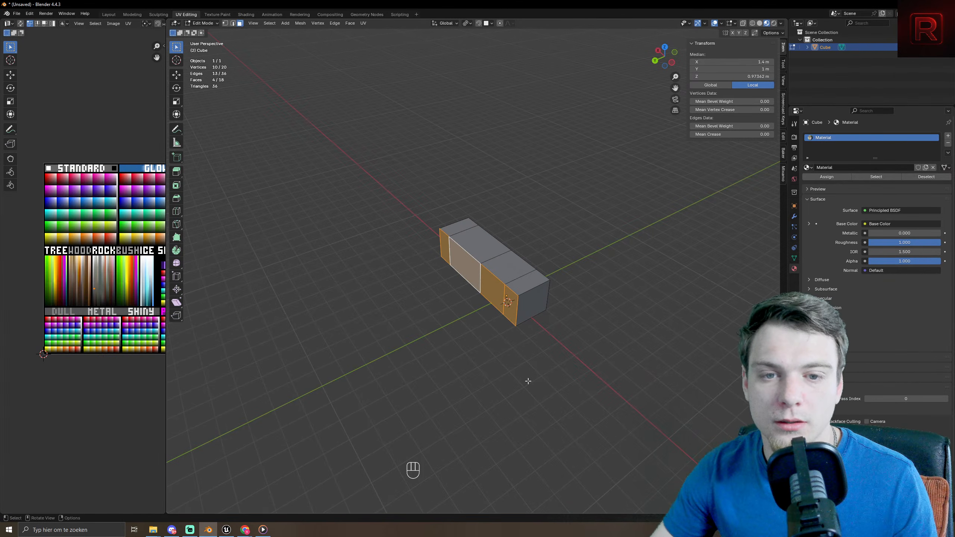
pyautogui.moveTo(567, 408); pyautogui.dragTo(538, 390, button='middle')
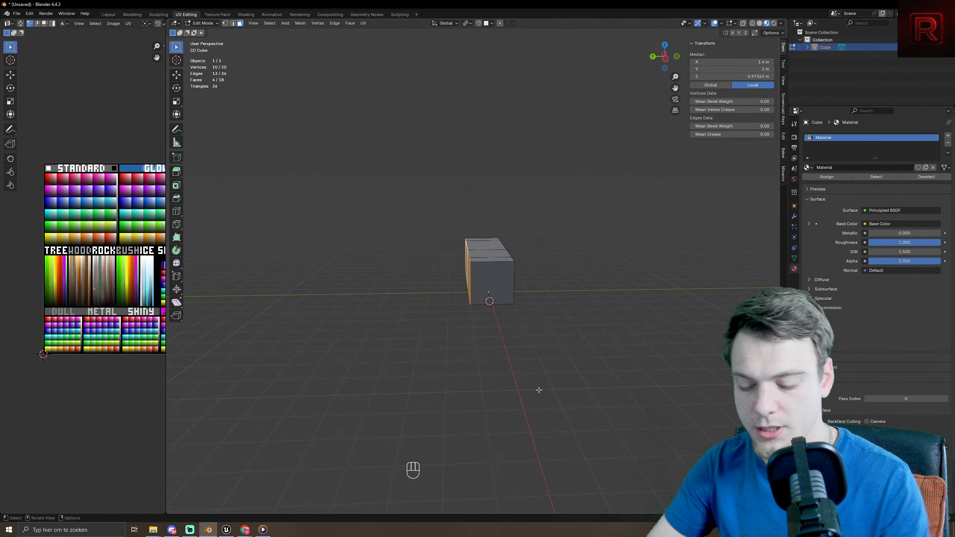
pyautogui.press('e')
pyautogui.press('2')
pyautogui.press('KP_Enter')
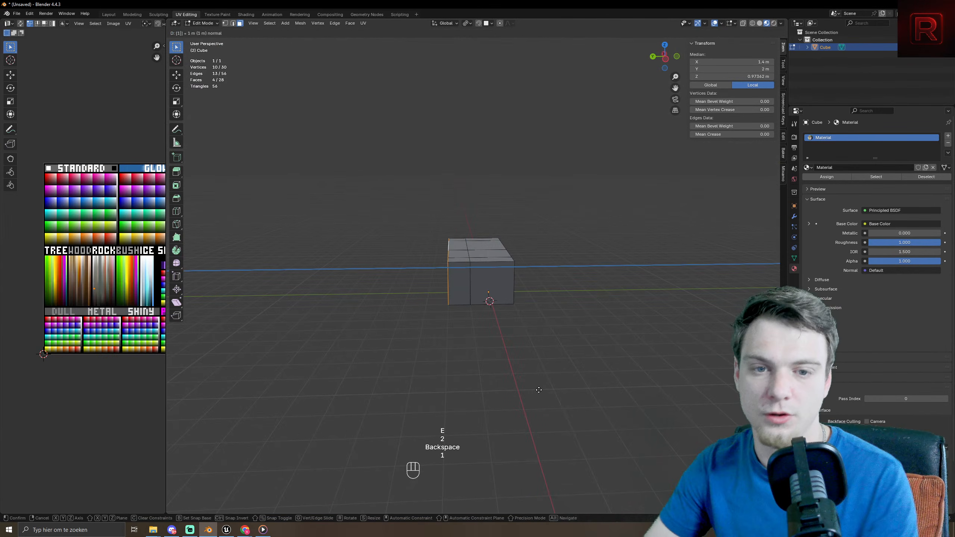
pyautogui.press('e')
pyautogui.press('1')
pyautogui.press('KP_Enter')
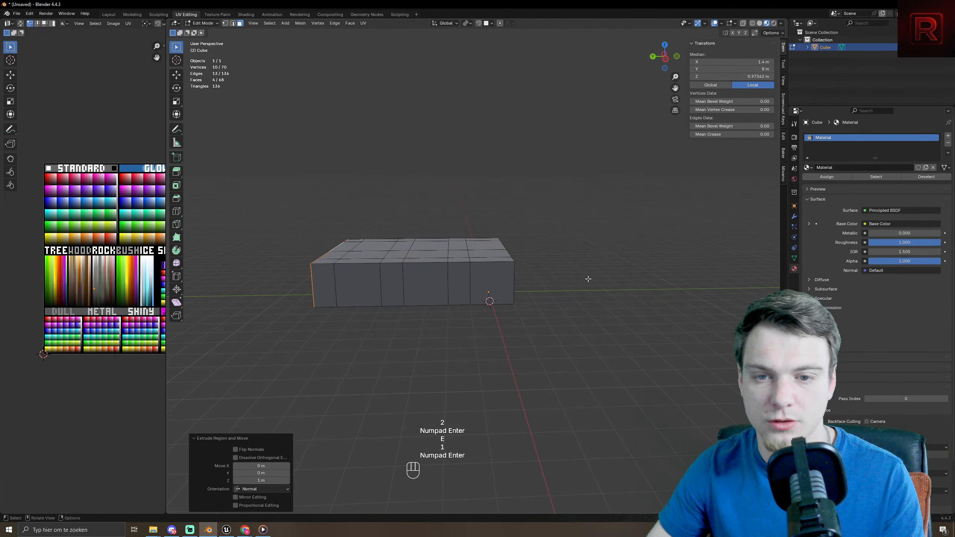
# - Undo the last two extrusions of the +Y side faces
pyautogui.moveTo(588, 279); pyautogui.dragTo(523, 309, button='middle')
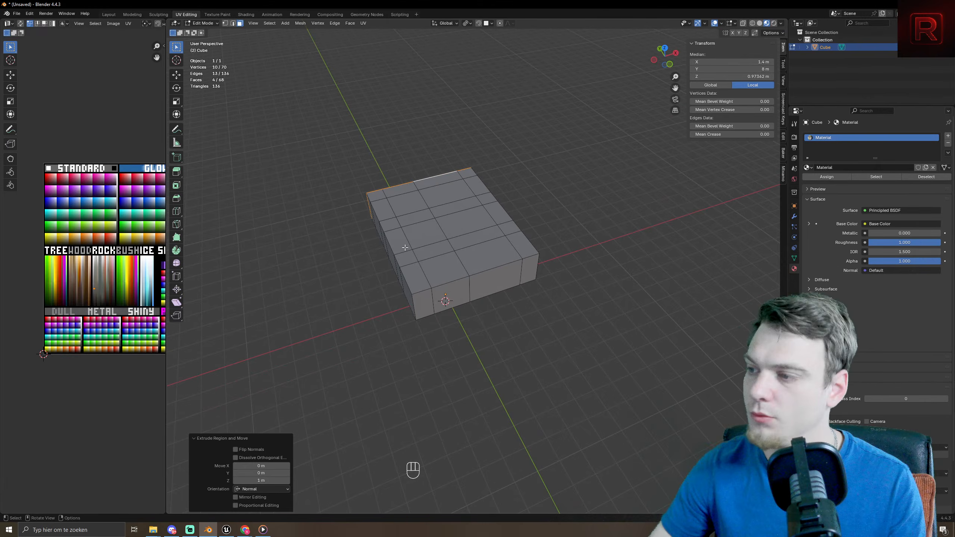
pyautogui.moveTo(444, 345); pyautogui.dragTo(409, 320, button='middle')
pyautogui.hotkey('ctrl', 'z')
pyautogui.hotkey('ctrl', 'z')
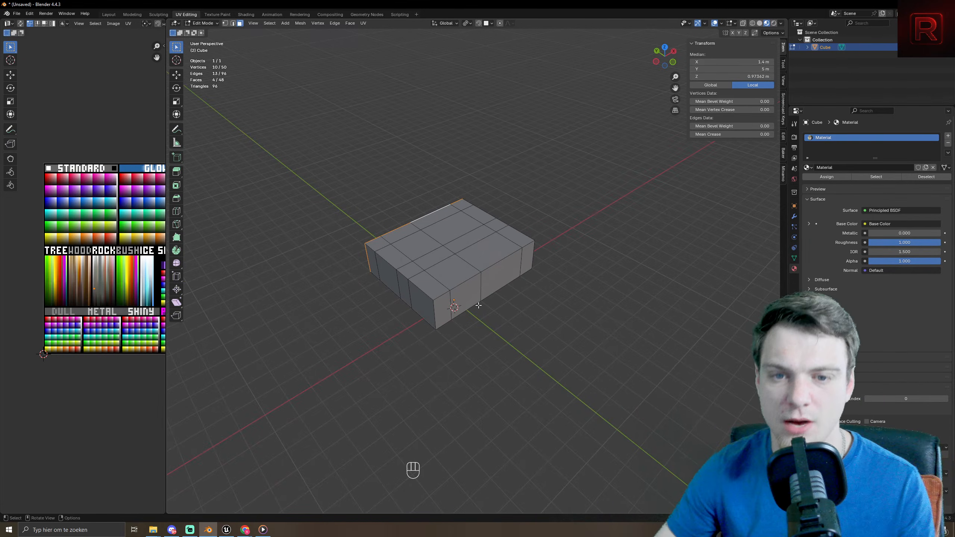
# - Extrude the four +Y side faces outward by 2 m and by a further 1 m
pyautogui.moveTo(570, 292); pyautogui.dragTo(559, 308, button='middle')
pyautogui.press('e')
pyautogui.press('2')
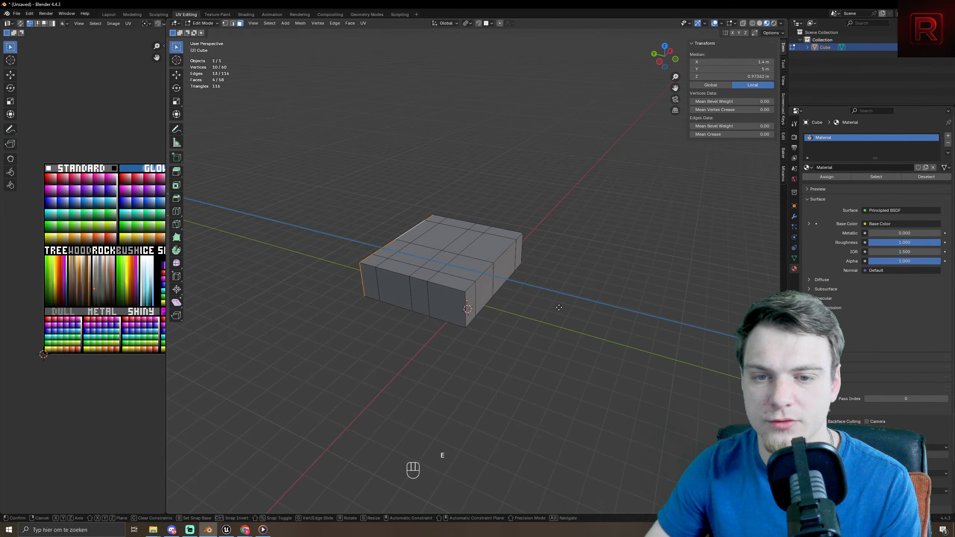
pyautogui.press('KP_Enter')
pyautogui.press('e')
pyautogui.press('1')
pyautogui.press('KP_Enter')
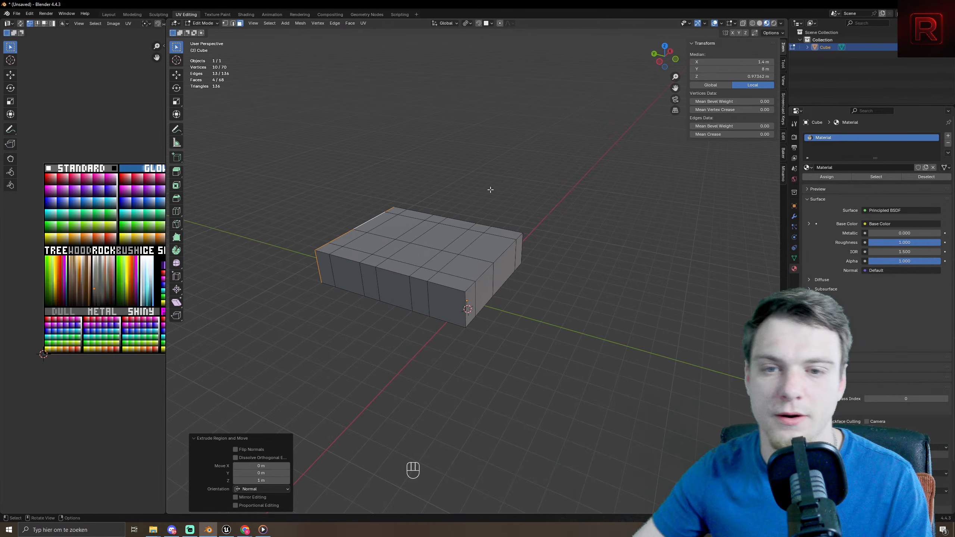
# - Select all the top faces of the block from the top view and extrude them up by 1 m
pyautogui.moveTo(491, 190); pyautogui.dragTo(601, 218, button='middle')
pyautogui.press('2')
pyautogui.press('3')
pyautogui.click(601, 218)
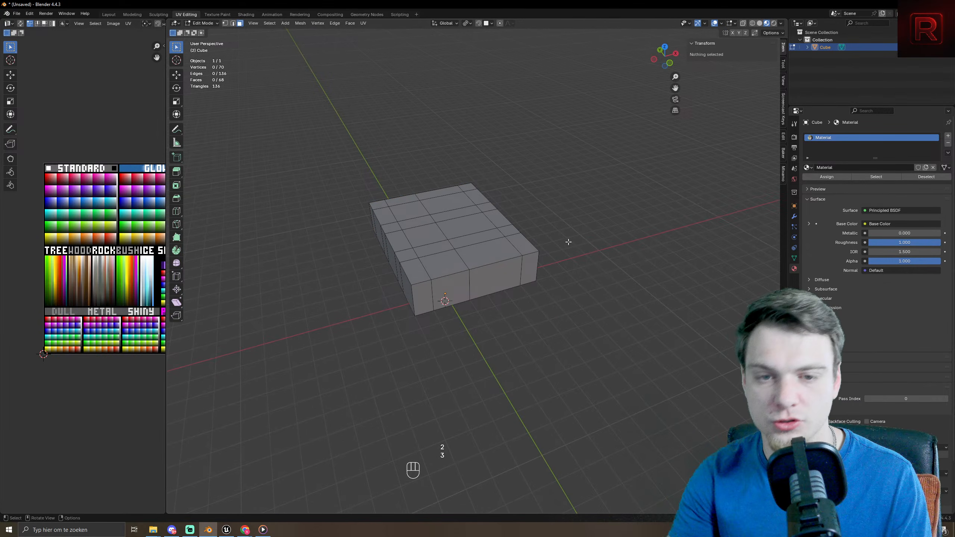
pyautogui.press('KP_7')
pyautogui.moveTo(410, 139); pyautogui.dragTo(521, 287)
pyautogui.moveTo(521, 287); pyautogui.dragTo(646, 315, button='middle')
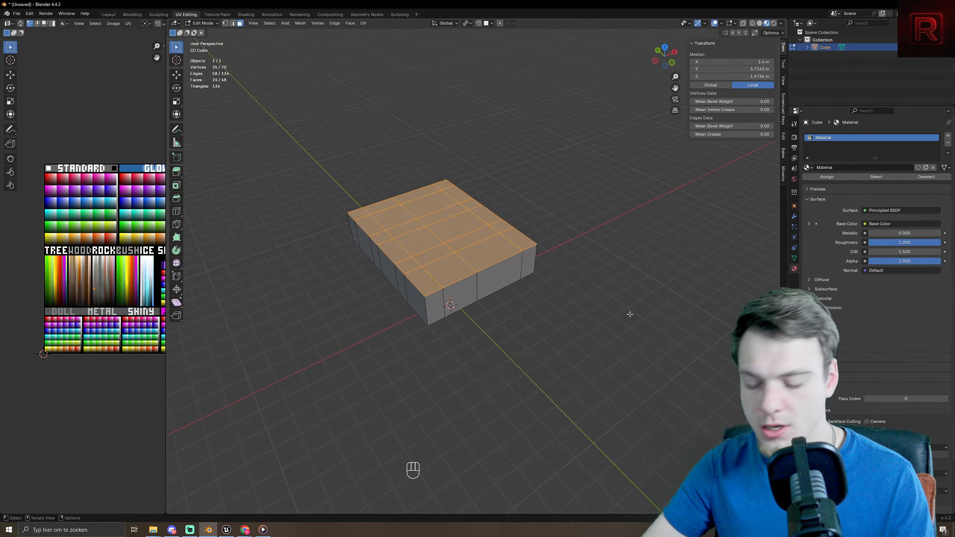
pyautogui.press('e')
pyautogui.press('1')
pyautogui.press('KP_Enter')
# - Extrude the top faces upward in successive segments of 0.2 m, 2 m and 1 m
pyautogui.press('e')
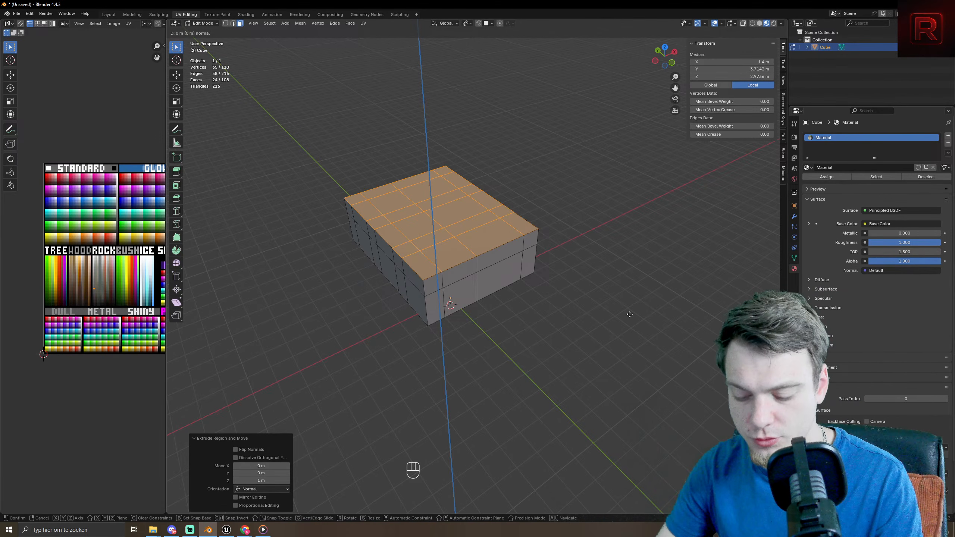
pyautogui.press('KP_Decimal')
pyautogui.press('KP_2')
pyautogui.press('KP_Enter')
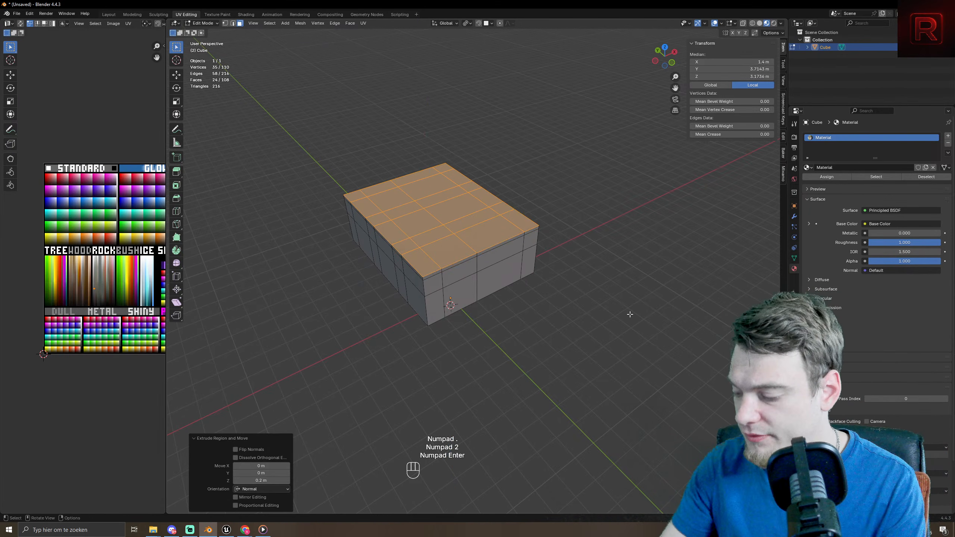
pyautogui.press('e')
pyautogui.press('1')
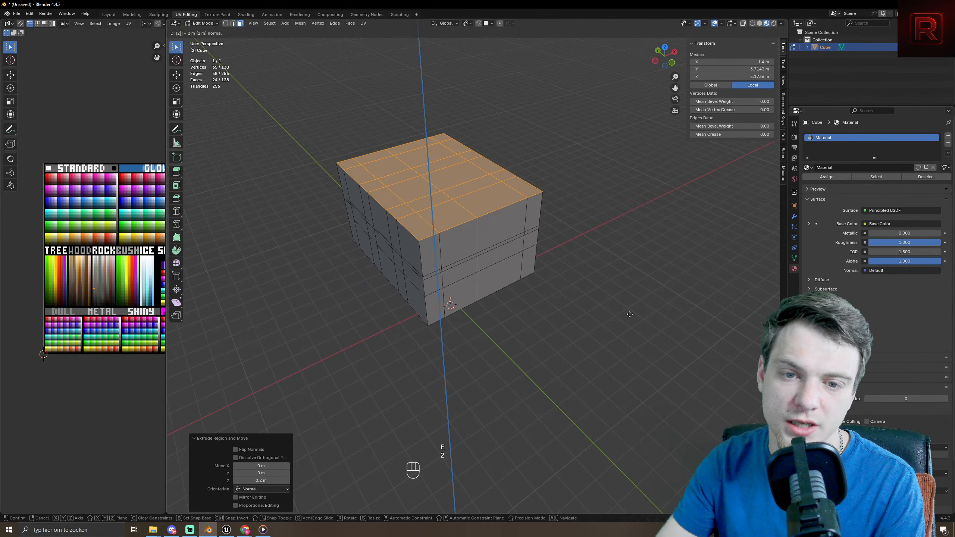
pyautogui.press('KP_Enter')
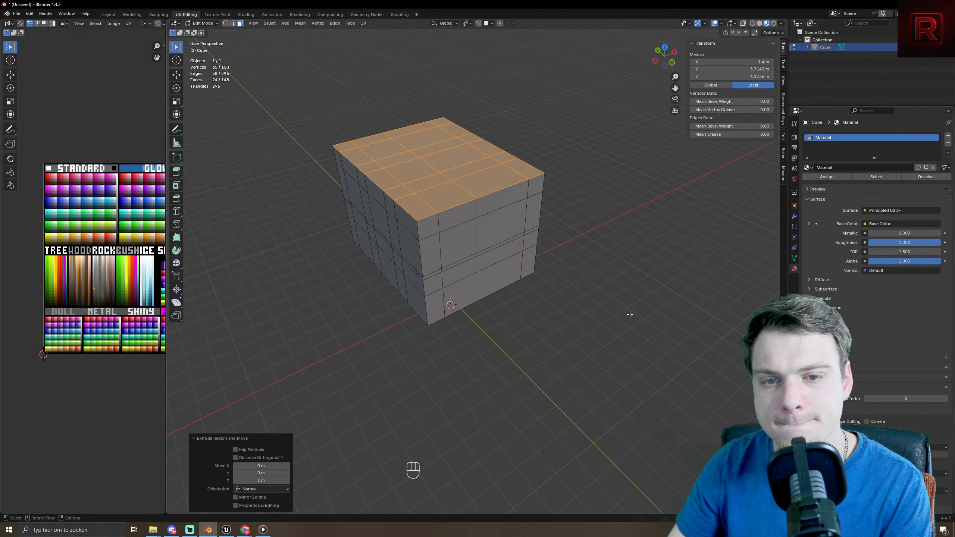
# - Extrude the top faces upward by another 0.2 m and a further 0.5 m
pyautogui.write('e.2')
pyautogui.press('Return')
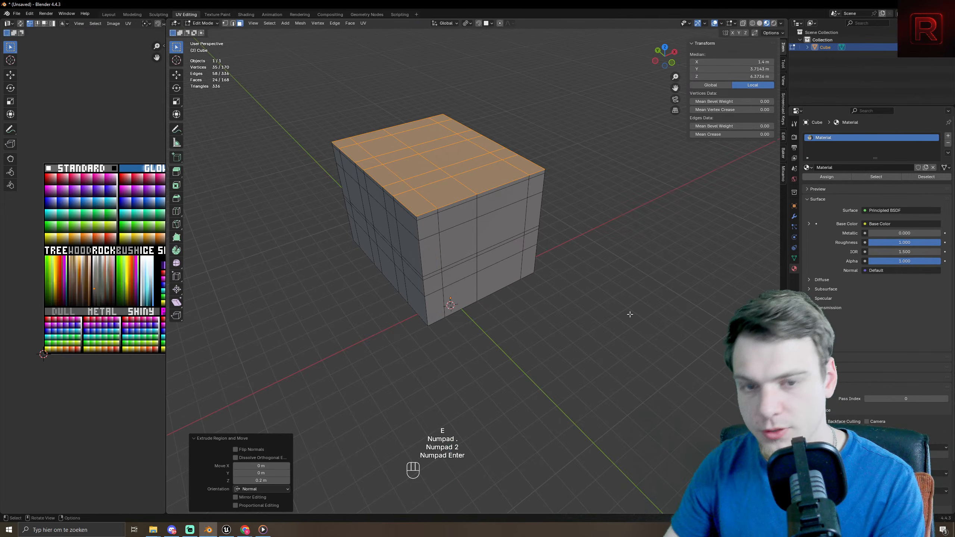
pyautogui.write('e.5')
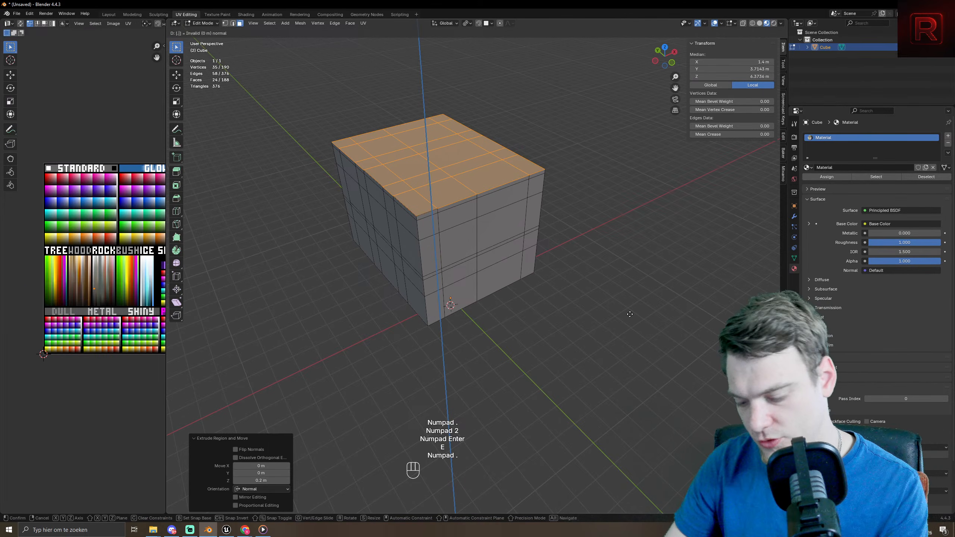
pyautogui.press('Return')
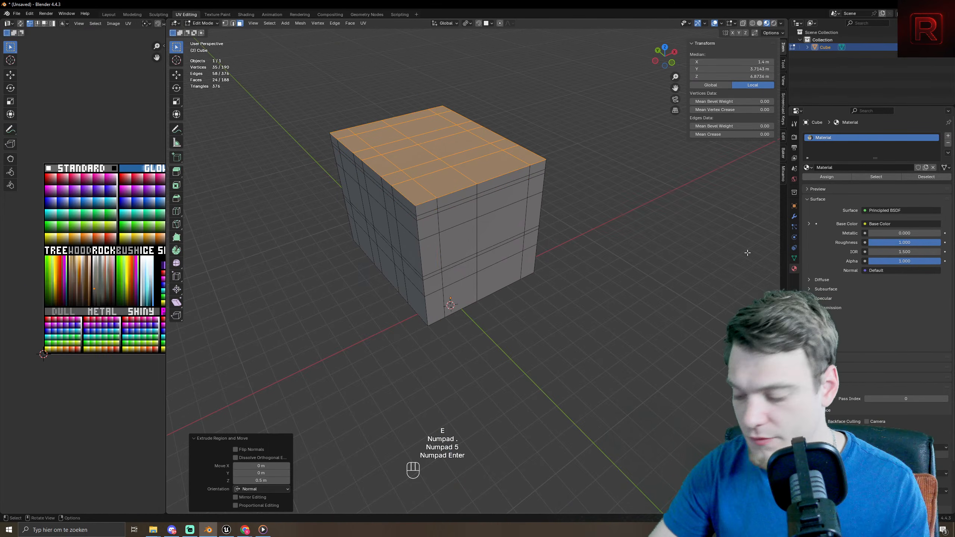
# - Inset the top faces by about 0.17 m and extrude the inner faces slightly downward to make a recessed roof
pyautogui.press('i')
pyautogui.click(644, 180)
pyautogui.press('e')
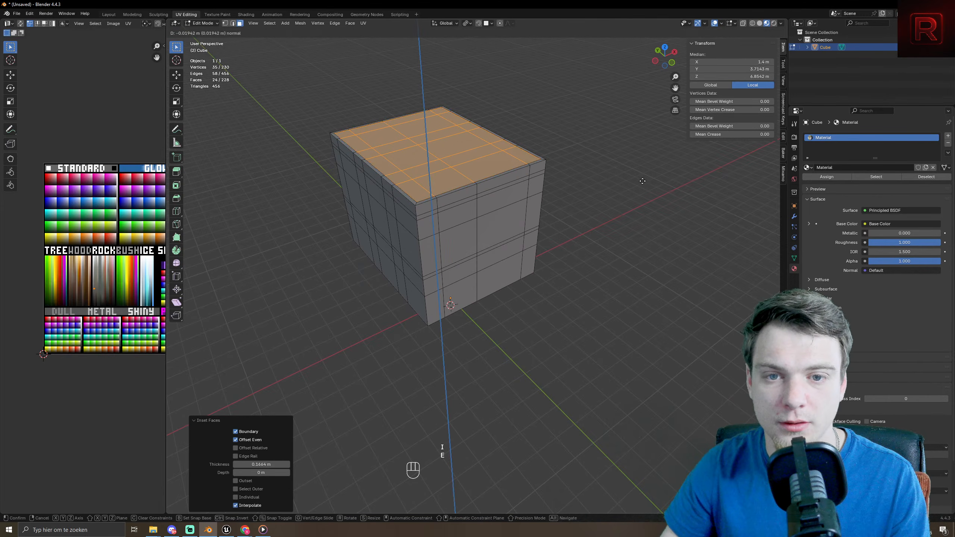
pyautogui.click(645, 183)
pyautogui.scroll(1, 574, 257)
pyautogui.hotkey('ctrl', 'z')
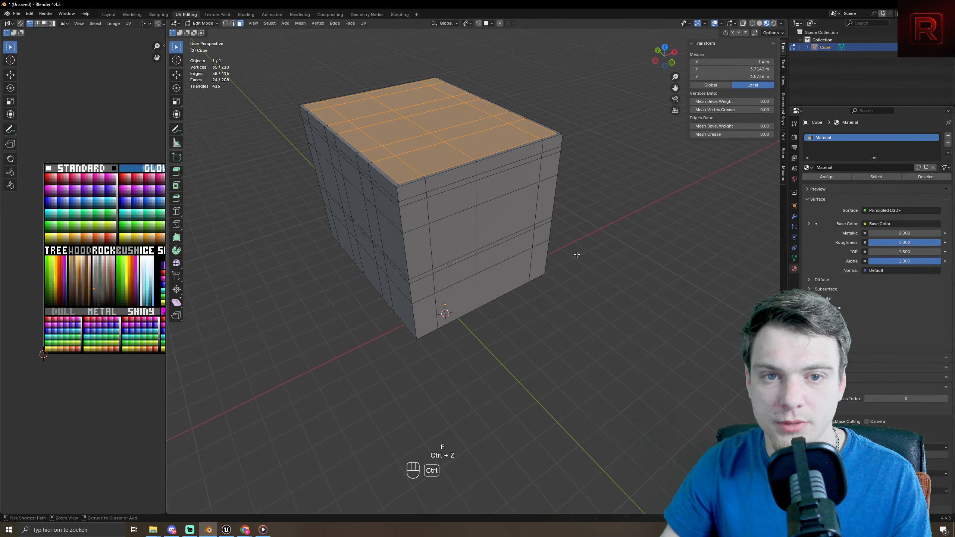
pyautogui.press('e')
pyautogui.click(601, 234)
pyautogui.press('Tab')
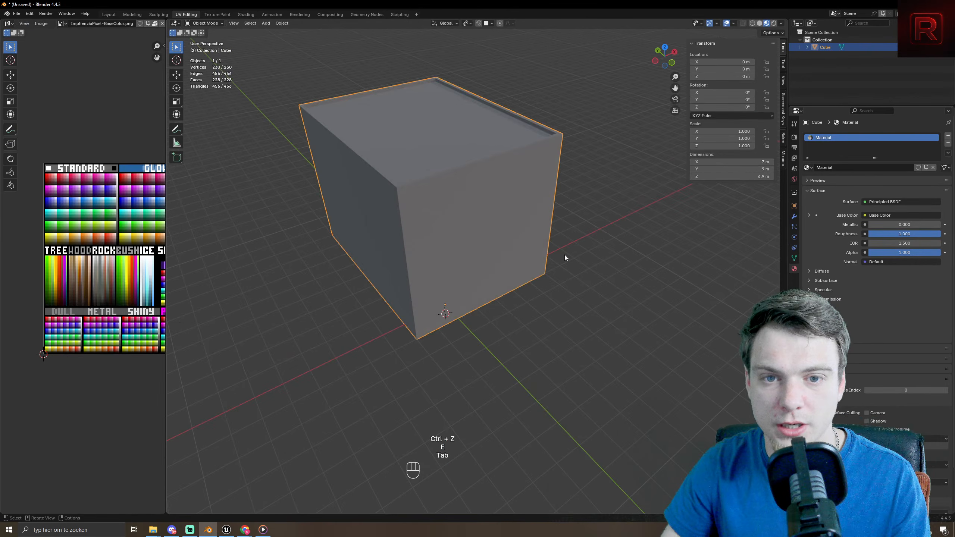
# - Extrude the uppermost band of side faces outward along normals by about 0.26 m with Offset Even enabled
pyautogui.press('Tab')
pyautogui.press('3')
pyautogui.moveTo(519, 239); pyautogui.dragTo(531, 215, button='middle')
pyautogui.keyDown('alt'); pyautogui.click(429, 153); pyautogui.keyUp('alt')
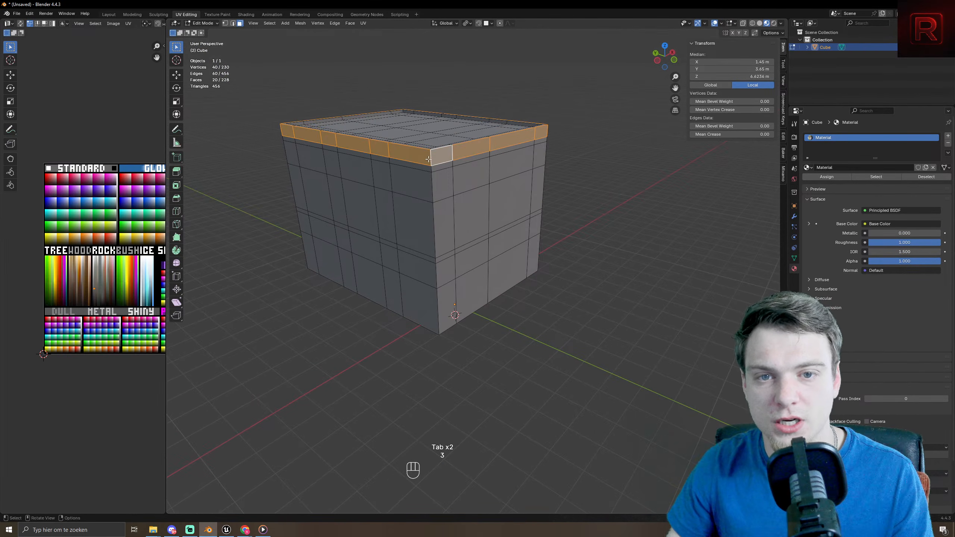
pyautogui.hotkey('alt', 'e')
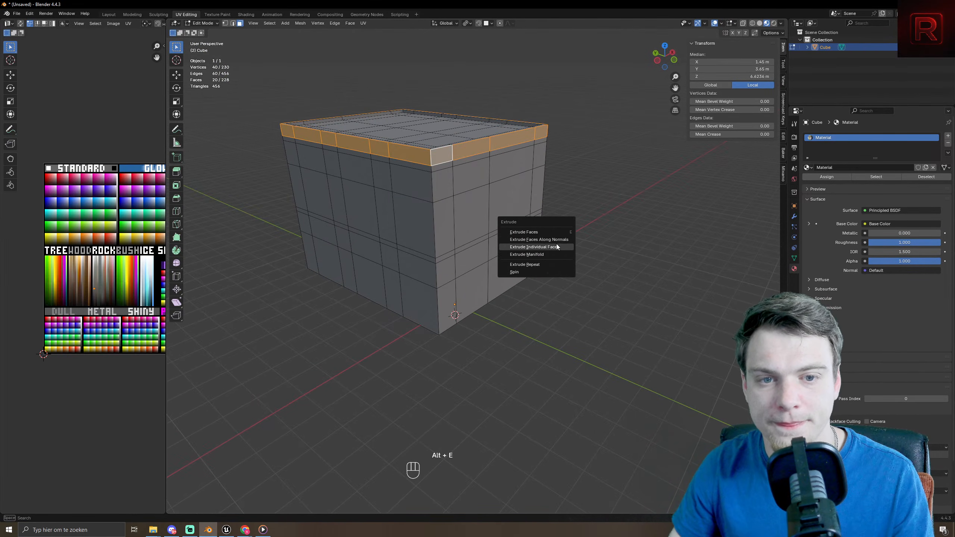
pyautogui.click(560, 239)
pyautogui.click(410, 316)
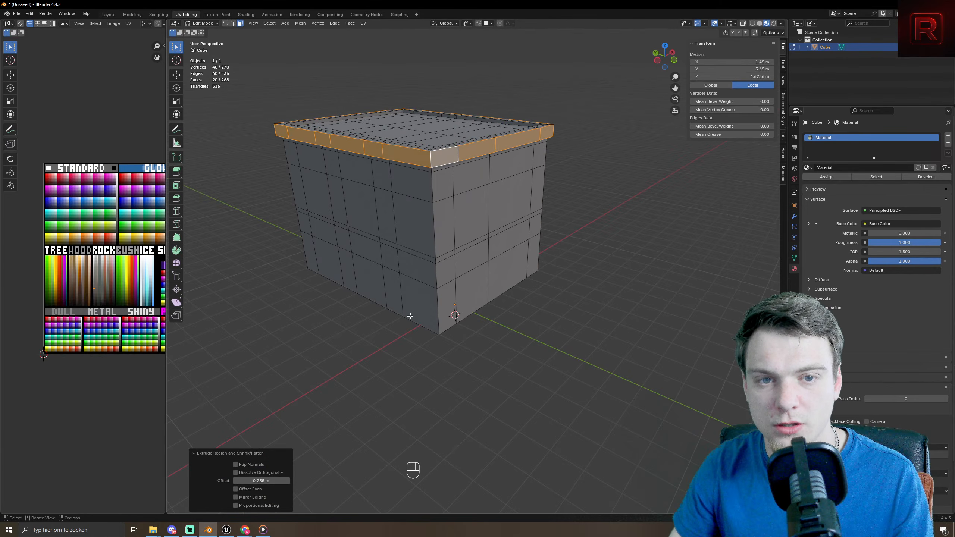
pyautogui.click(235, 489)
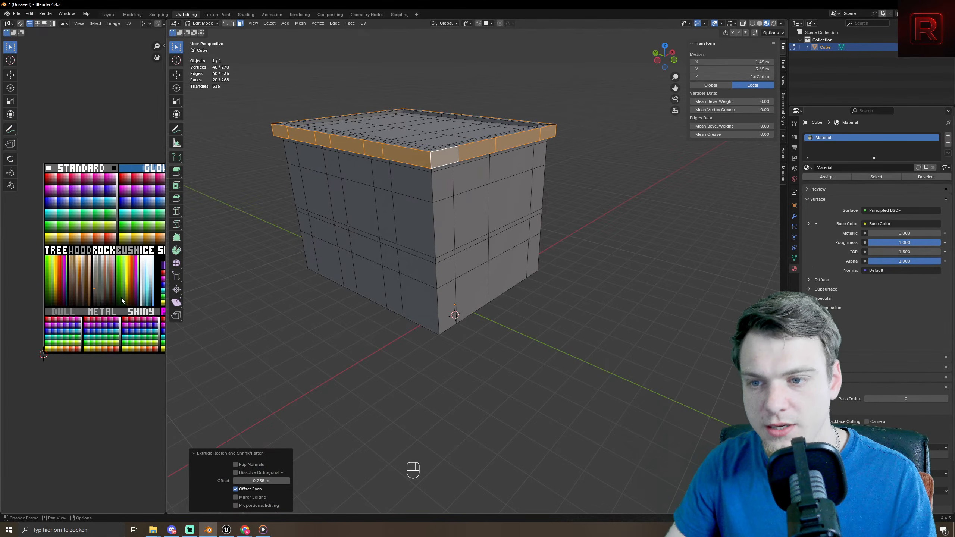
# - Recolour the protruding roof band by moving its UVs onto a near-black swatch of the palette texture
pyautogui.press('g')
pyautogui.press('Tab')
pyautogui.keyDown('shift'); pyautogui.moveTo(556, 157); pyautogui.dragTo(575, 382, button='middle'); pyautogui.keyUp('shift')
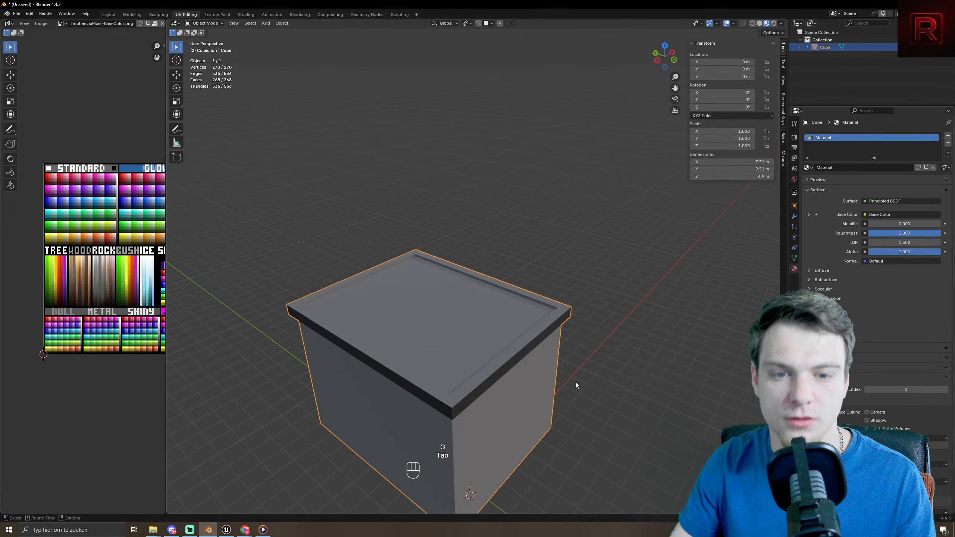
pyautogui.scroll(2, 609, 205)
pyautogui.keyDown('shift'); pyautogui.moveTo(610, 205); pyautogui.dragTo(604, 234, button='middle'); pyautogui.keyUp('shift')
# - Select the roof's rim, inner edge walls and recessed floor faces, and move their UVs onto a near-black palette swatch
pyautogui.press('Tab')
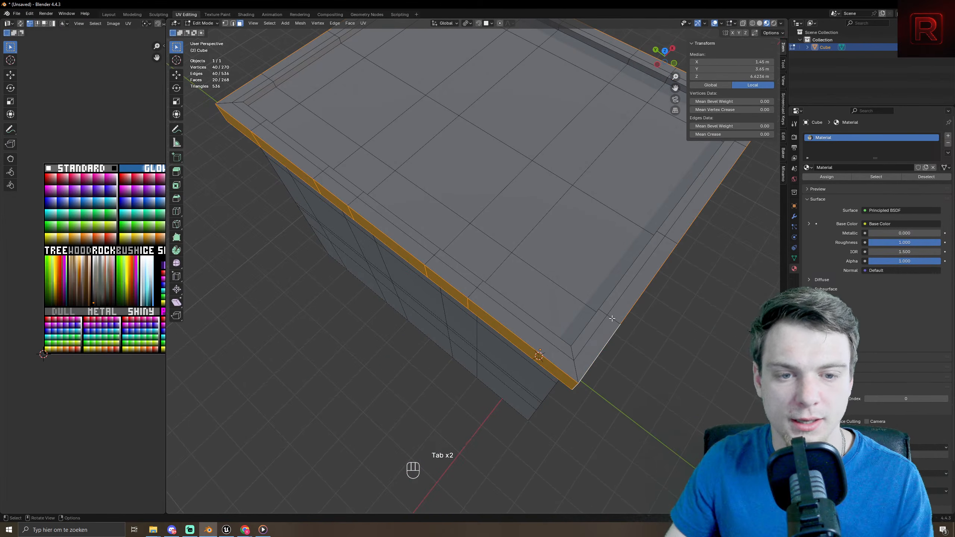
pyautogui.press('3')
pyautogui.keyDown('alt'); pyautogui.click(577, 365); pyautogui.keyUp('alt')
pyautogui.keyDown('alt'); pyautogui.keyDown('shift'); pyautogui.click(571, 359); pyautogui.keyUp('shift'); pyautogui.keyUp('alt')
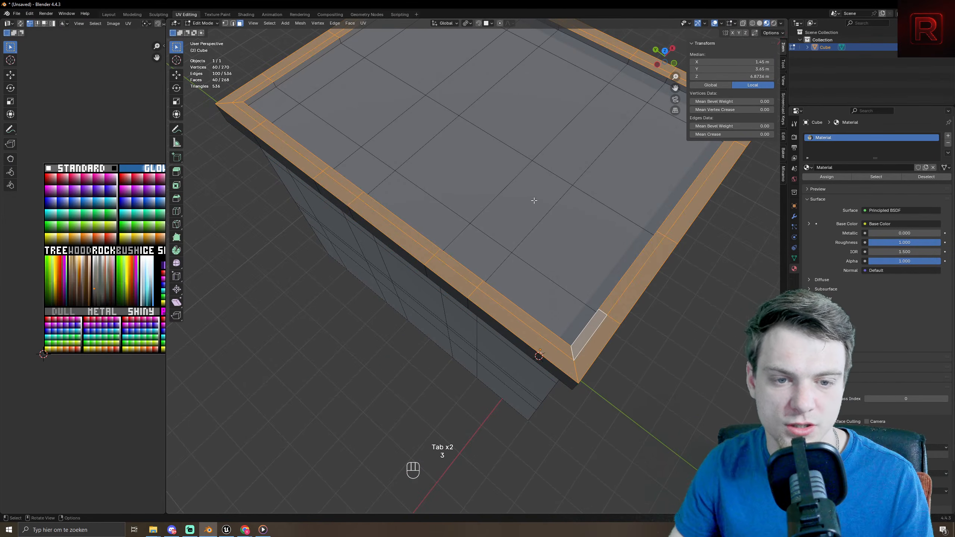
pyautogui.keyDown('shift'); pyautogui.moveTo(492, 130); pyautogui.dragTo(454, 207, button='middle'); pyautogui.keyUp('shift')
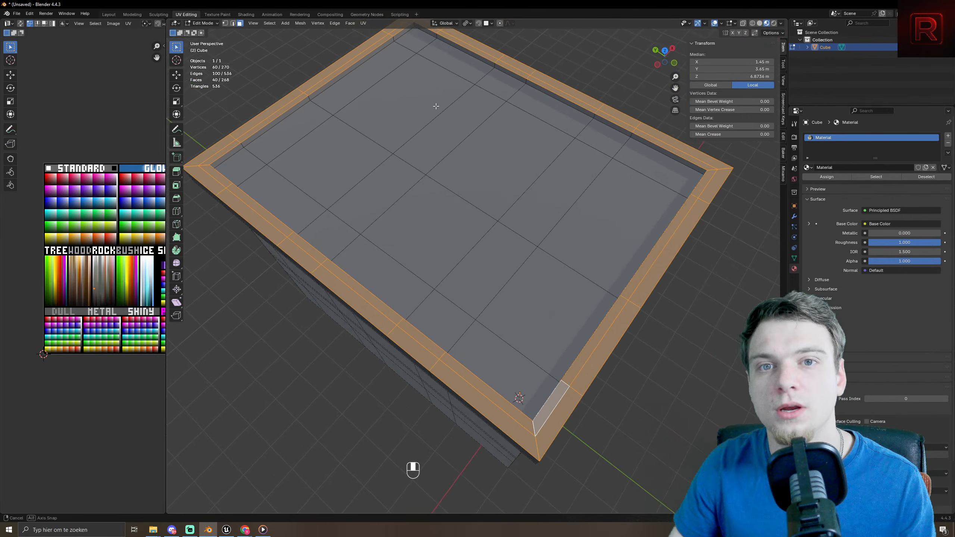
pyautogui.moveTo(435, 105); pyautogui.dragTo(447, 68, button='middle')
pyautogui.hotkey('ctrl', 'a')
pyautogui.hotkey('ctrl', 'z')
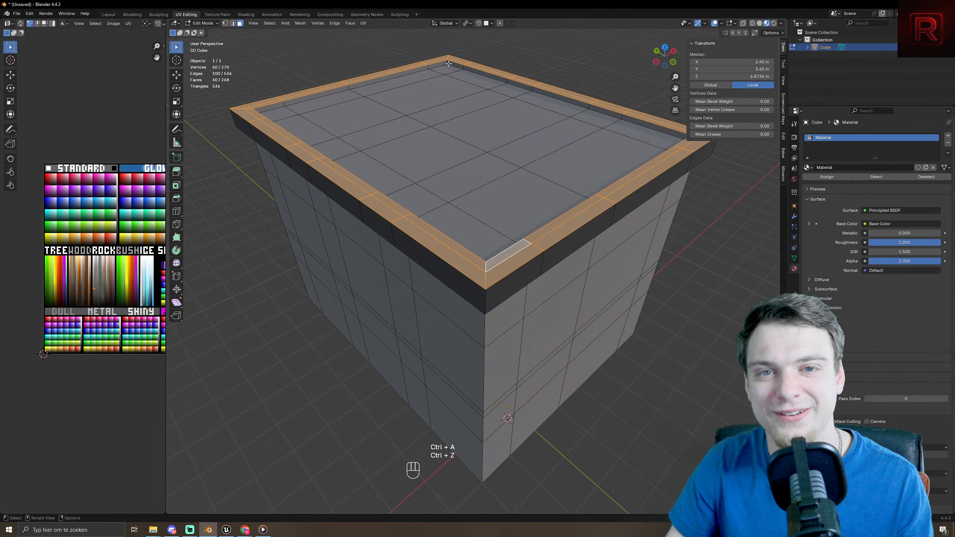
pyautogui.keyDown('alt'); pyautogui.keyDown('shift'); pyautogui.click(449, 67); pyautogui.keyUp('shift'); pyautogui.keyUp('alt')
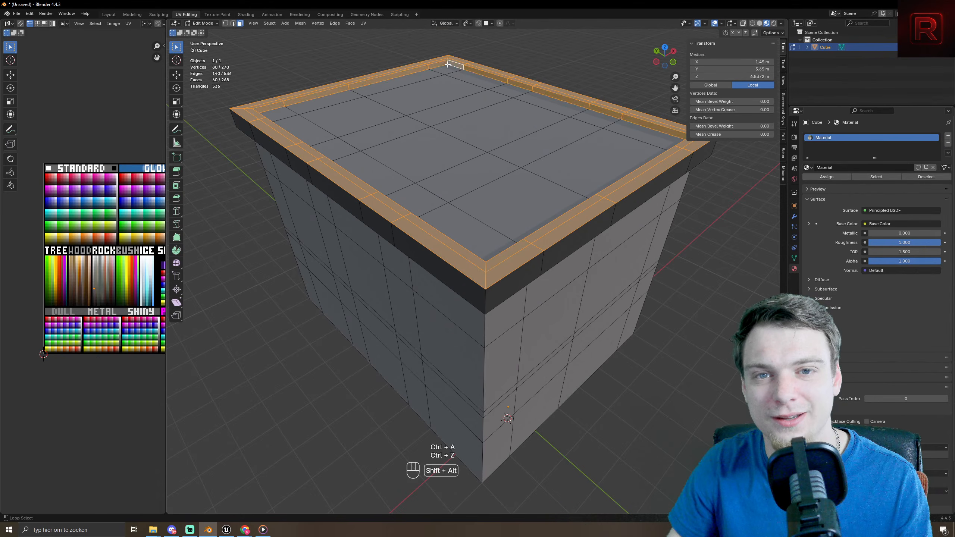
pyautogui.press('KP_7')
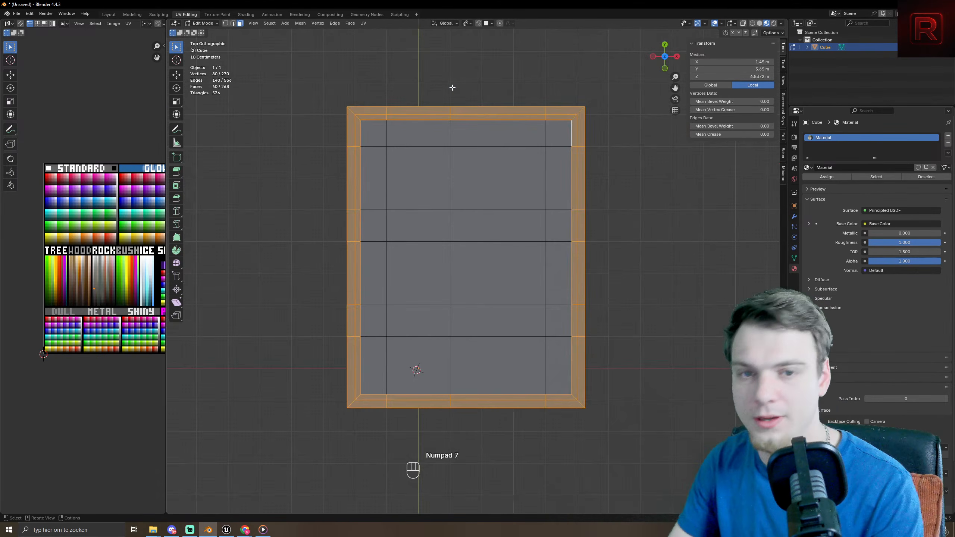
pyautogui.keyDown('shift'); pyautogui.moveTo(371, 134); pyautogui.dragTo(571, 410); pyautogui.keyUp('shift')
pyautogui.moveTo(571, 409); pyautogui.dragTo(624, 345, button='middle')
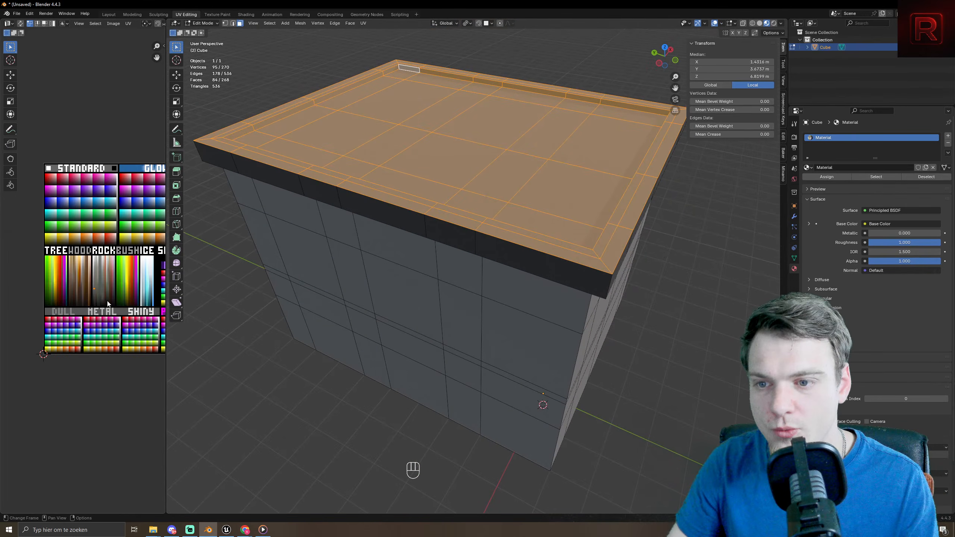
pyautogui.press('g')
pyautogui.click(107, 315)
pyautogui.press('Tab')
pyautogui.scroll(-5, 523, 239)
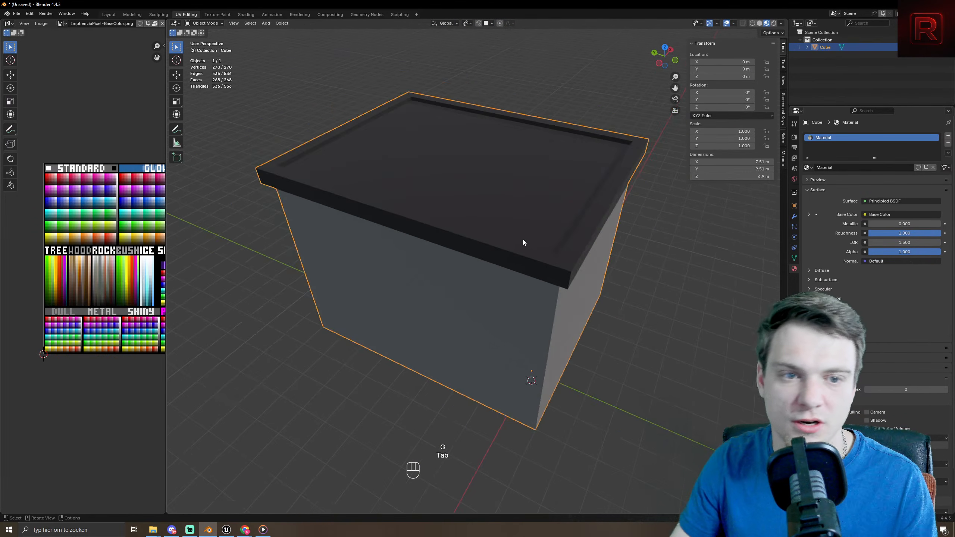
# - Examine the front wall's face layout, picking the narrower ground-floor and upper-floor panels in turn
pyautogui.moveTo(509, 182); pyautogui.dragTo(248, 162, button='middle')
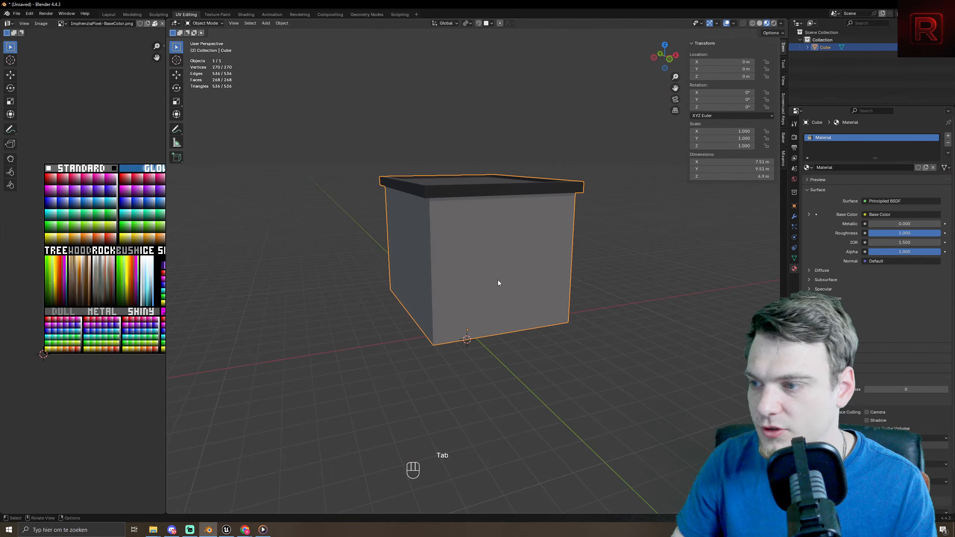
pyautogui.moveTo(598, 305); pyautogui.dragTo(461, 319, button='middle')
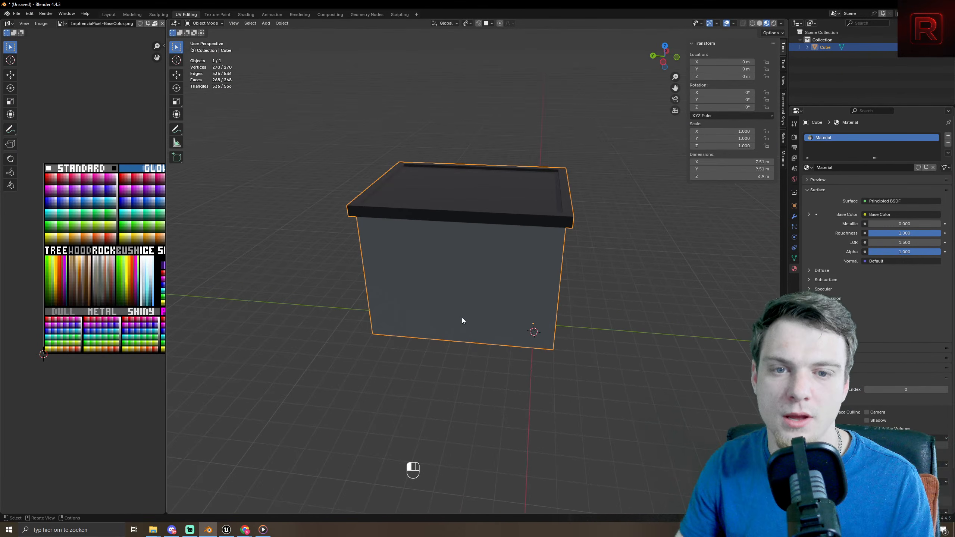
pyautogui.moveTo(703, 394); pyautogui.dragTo(608, 377, button='middle')
pyautogui.press('Tab')
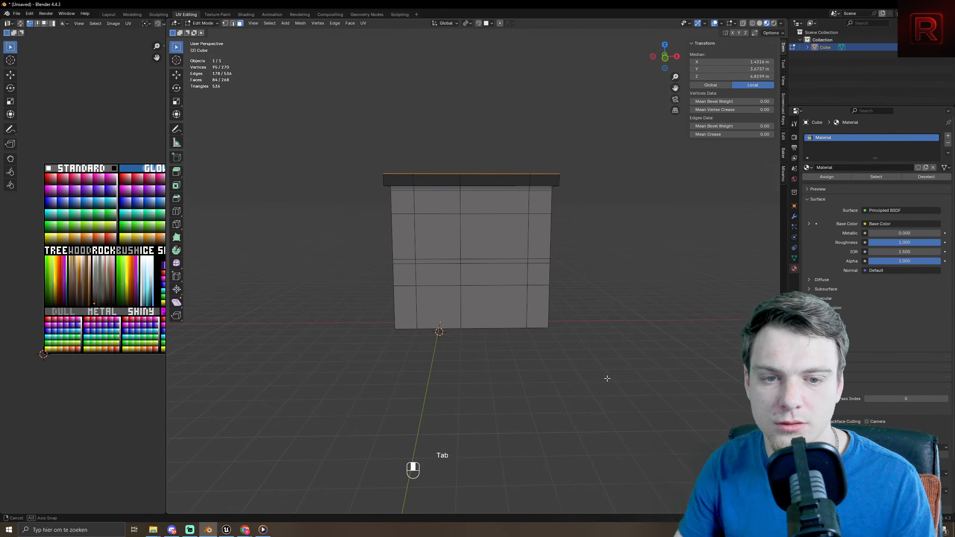
pyautogui.click(451, 316)
pyautogui.scroll(5, 462, 340)
pyautogui.keyDown('shift'); pyautogui.moveTo(490, 384); pyautogui.dragTo(579, 272, button='middle'); pyautogui.keyUp('shift')
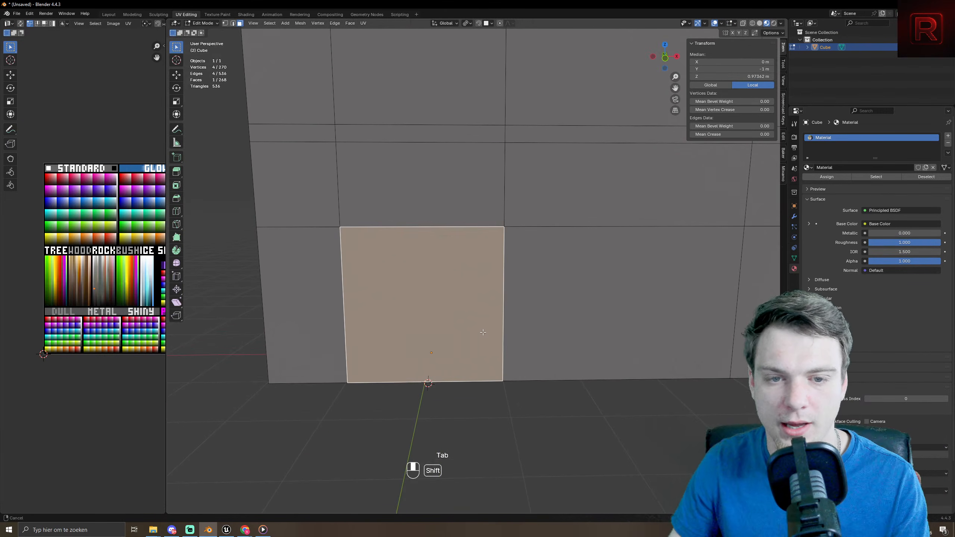
pyautogui.scroll(-4, 482, 295)
pyautogui.click(402, 211)
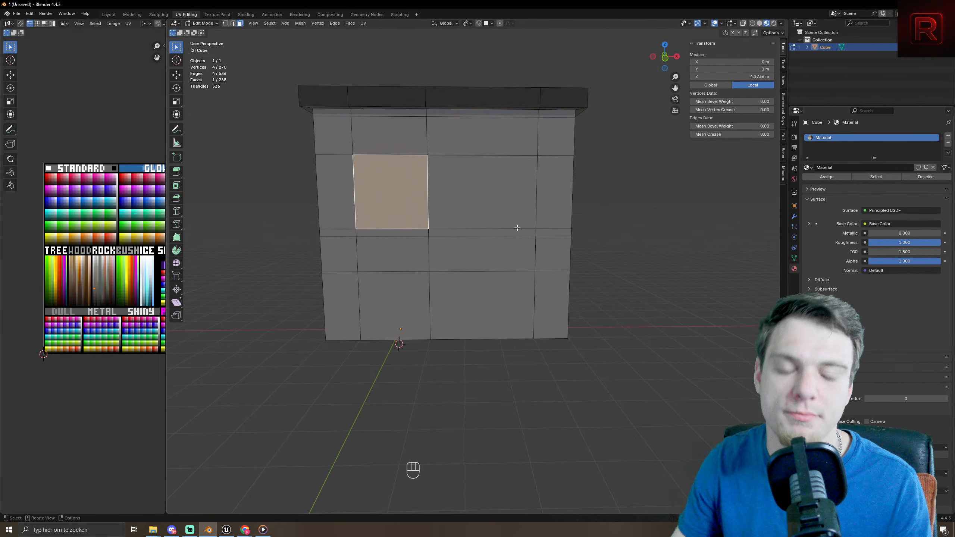
pyautogui.click(411, 294)
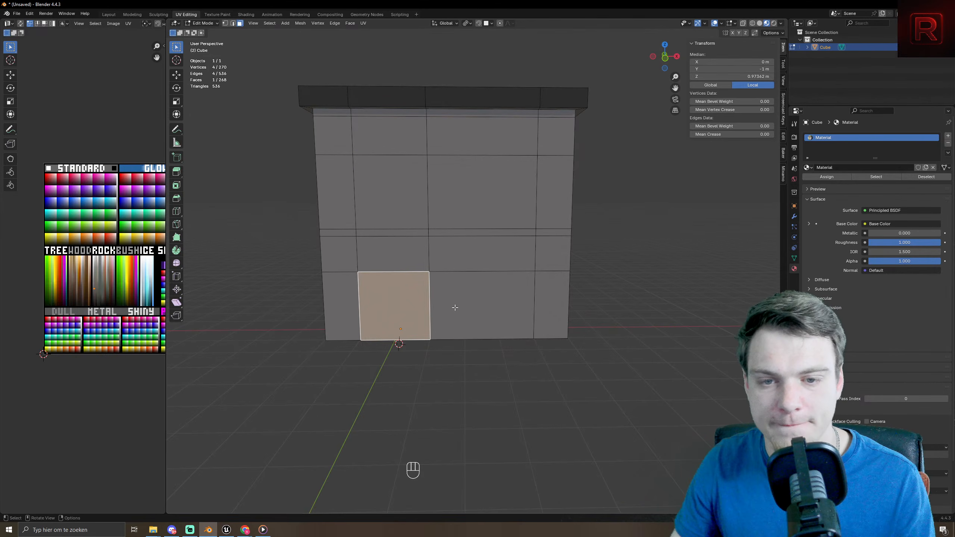
# - Extrude the thin face loops at mid-height and under the roof edge outward along normals by about 0.1 m with Offset Even
pyautogui.moveTo(456, 307); pyautogui.dragTo(423, 95, button='middle')
pyautogui.keyDown('alt'); pyautogui.click(459, 328); pyautogui.keyUp('alt')
pyautogui.keyDown('alt'); pyautogui.click(460, 328); pyautogui.keyUp('alt')
pyautogui.keyDown('alt'); pyautogui.keyDown('shift'); pyautogui.click(430, 138); pyautogui.keyUp('shift'); pyautogui.keyUp('alt')
pyautogui.hotkey('alt', 'e')
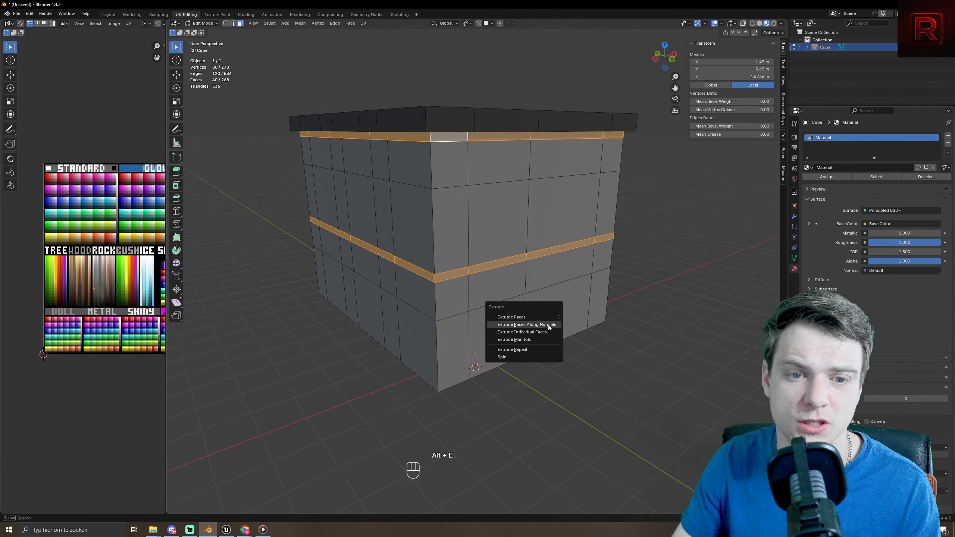
pyautogui.click(548, 324)
pyautogui.click(553, 320)
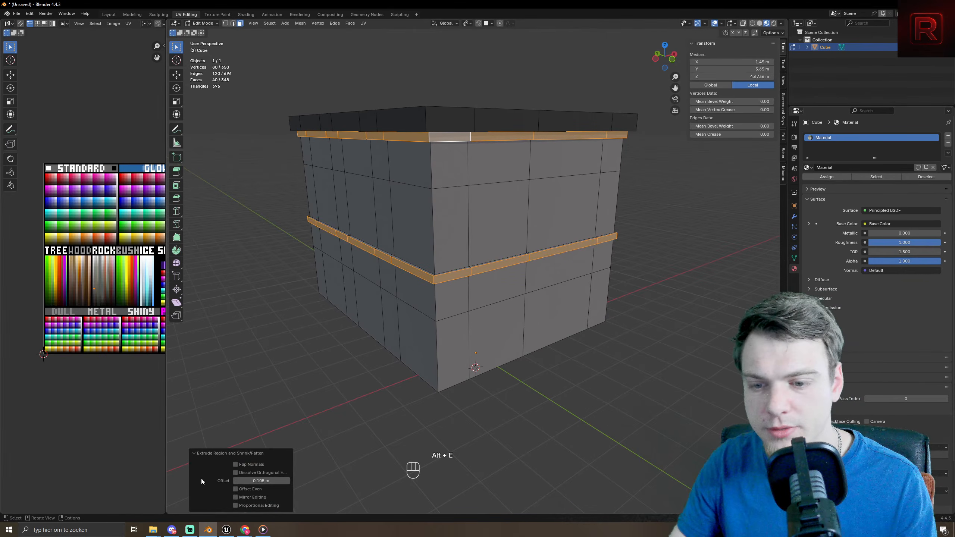
pyautogui.click(240, 488)
# - Grow the selection to cover both trim bands completely and move their UVs onto a darker grey ROCK swatch
pyautogui.press('ctrl+KP_Add')
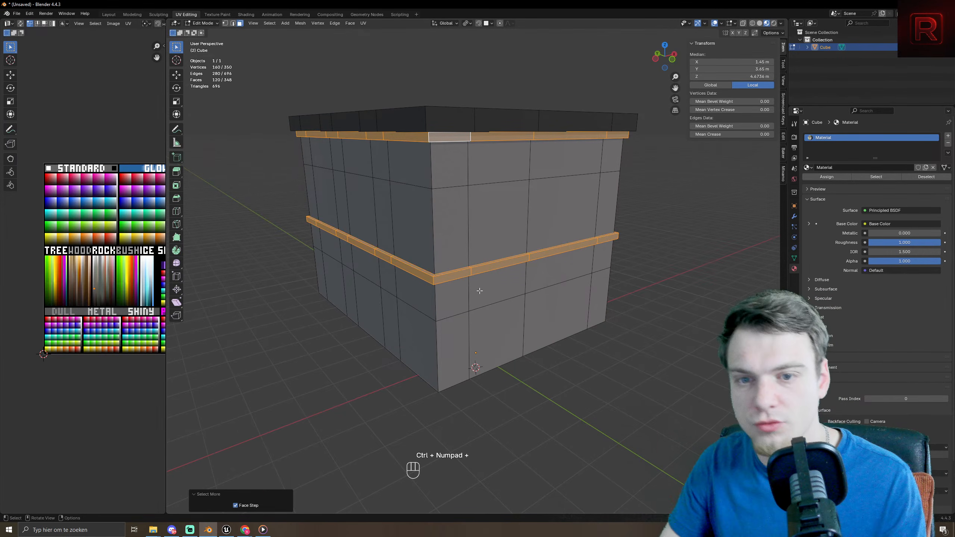
pyautogui.scroll(6, 93, 289)
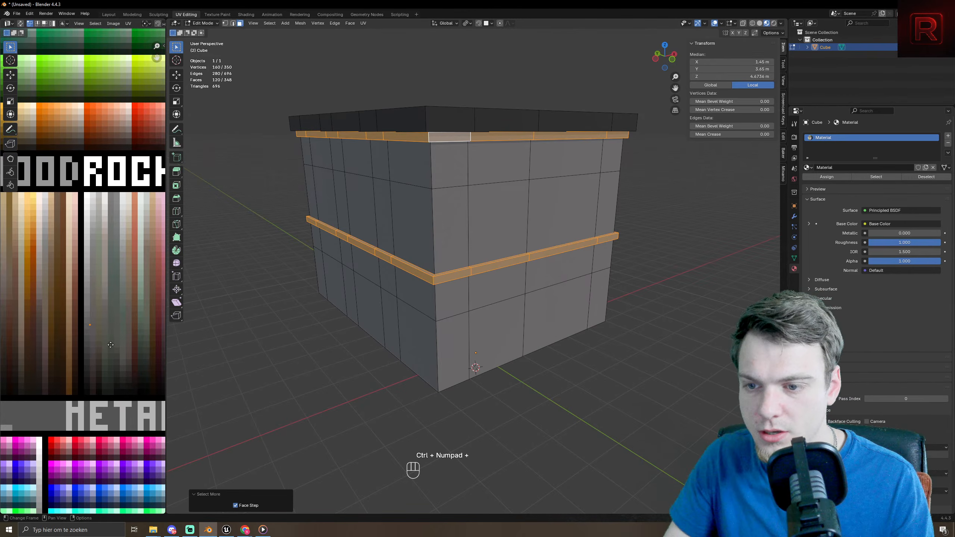
pyautogui.press('g')
pyautogui.press('Tab')
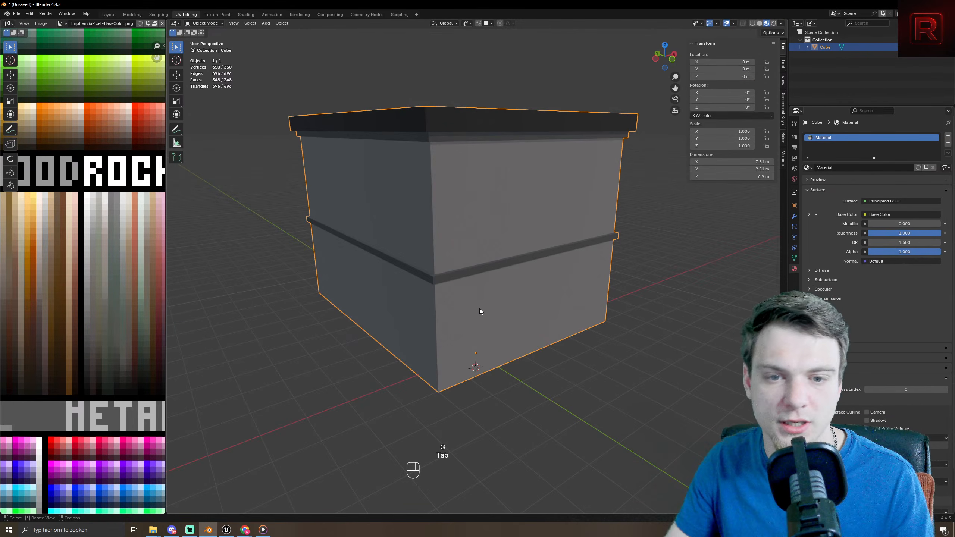
# - Inset the wide ground-floor face of the front wall by about 0.18 m
pyautogui.scroll(-3, 451, 313)
pyautogui.moveTo(437, 320); pyautogui.dragTo(338, 342, button='middle')
pyautogui.press('KP_1')
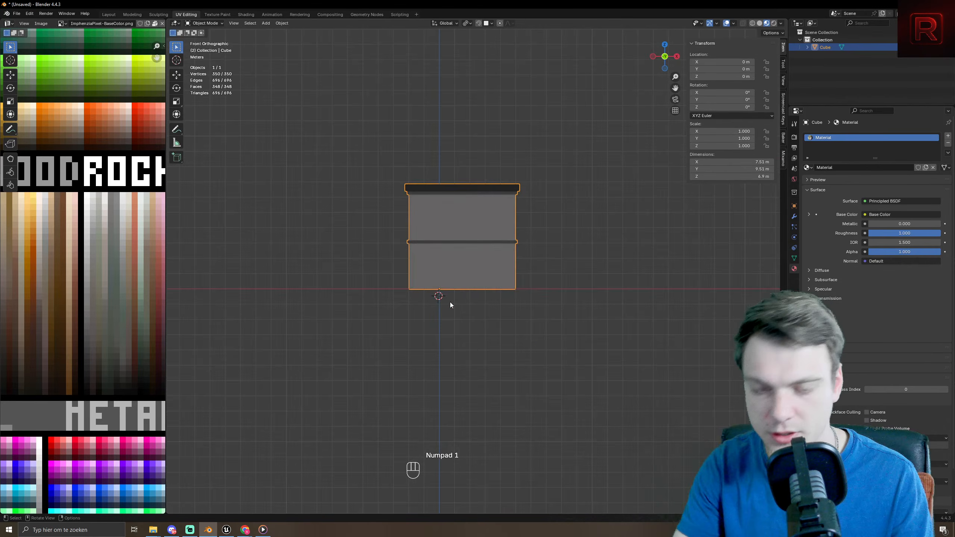
pyautogui.scroll(5, 450, 302)
pyautogui.press('Tab')
pyautogui.click(422, 312)
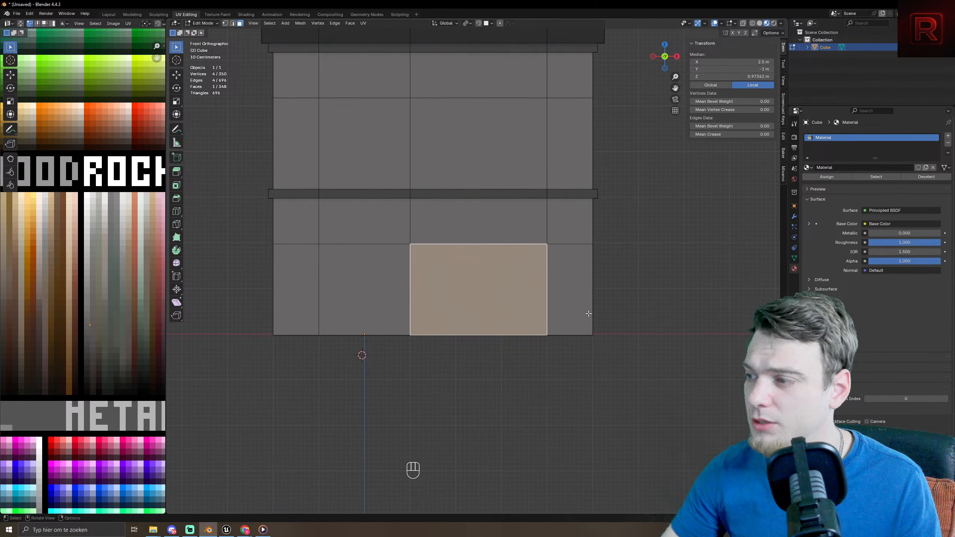
pyautogui.moveTo(588, 313); pyautogui.dragTo(568, 319, button='middle')
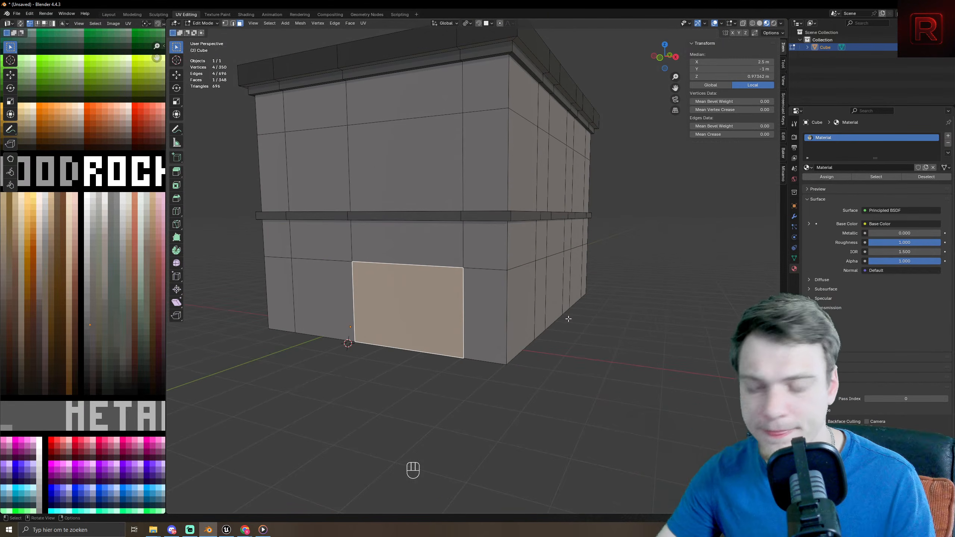
pyautogui.press('i')
pyautogui.click(656, 303)
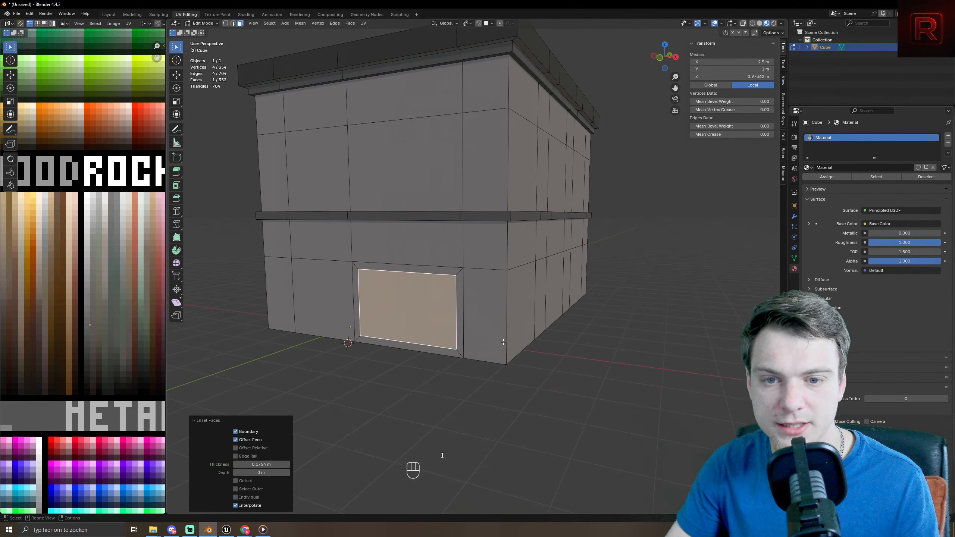
# - Extrude the inset ground-floor face inward along its normal by about 0.06 m
pyautogui.moveTo(503, 342); pyautogui.dragTo(575, 337, button='middle')
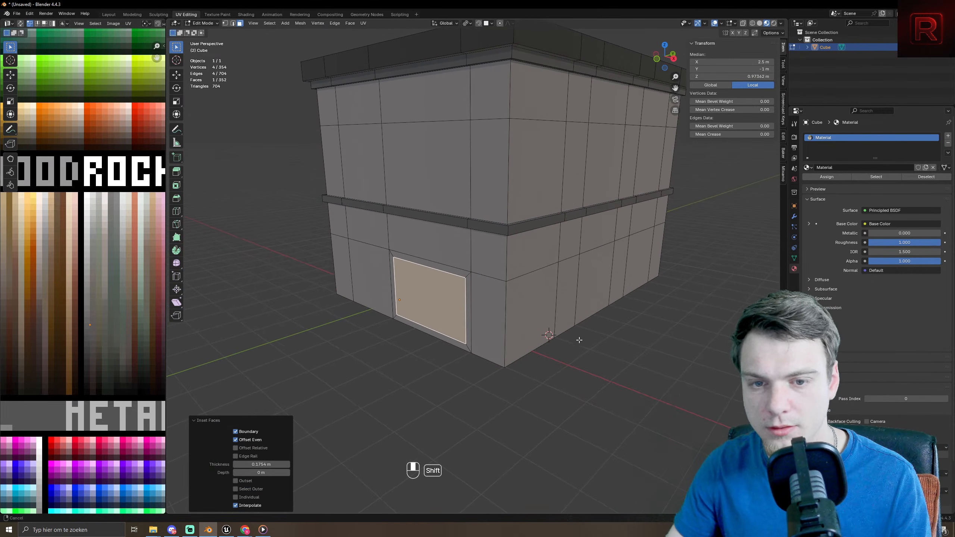
pyautogui.scroll(5, 586, 348)
pyautogui.hotkey('alt', 'e')
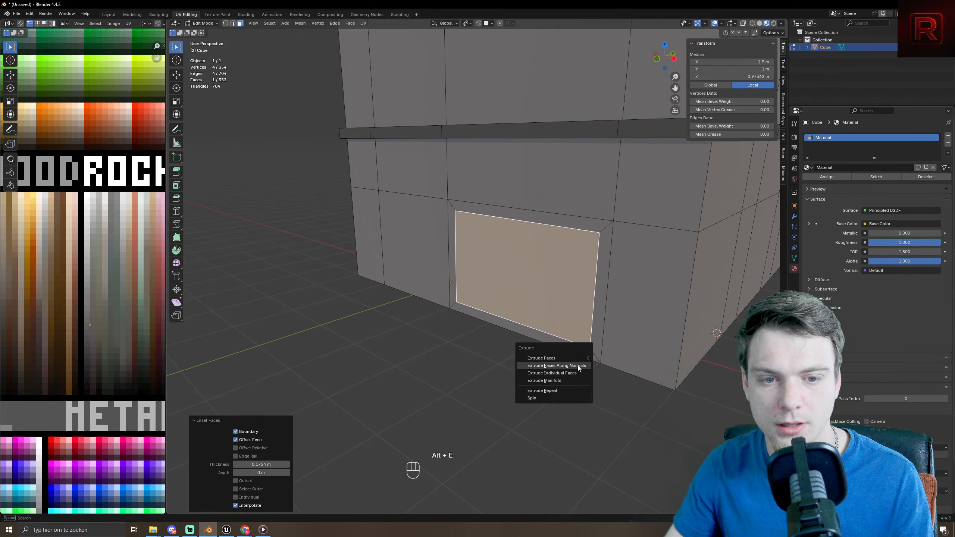
pyautogui.click(578, 365)
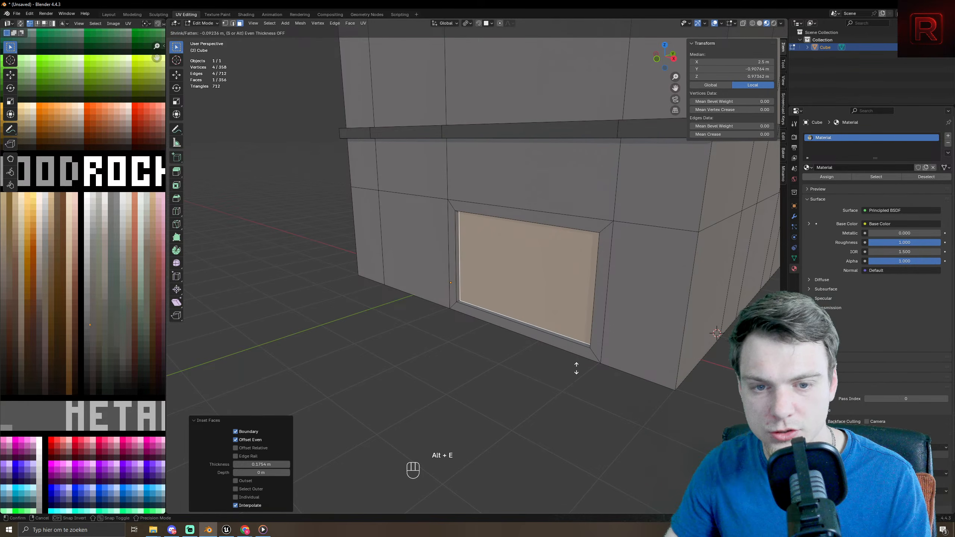
pyautogui.click(579, 367)
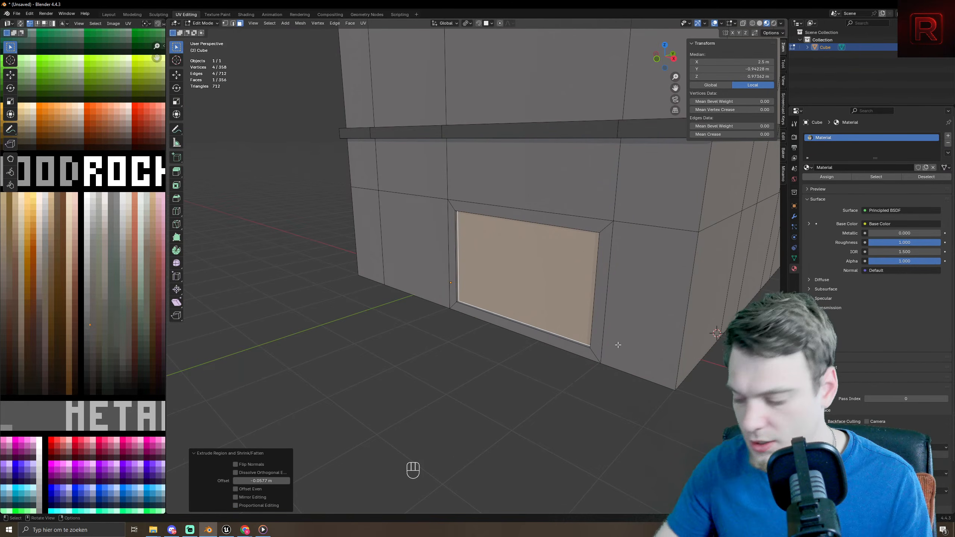
# - Inset the recessed ground-floor window face by about 0.08 m and extrude it inward along its normal by about 0.1 m
pyautogui.press('i')
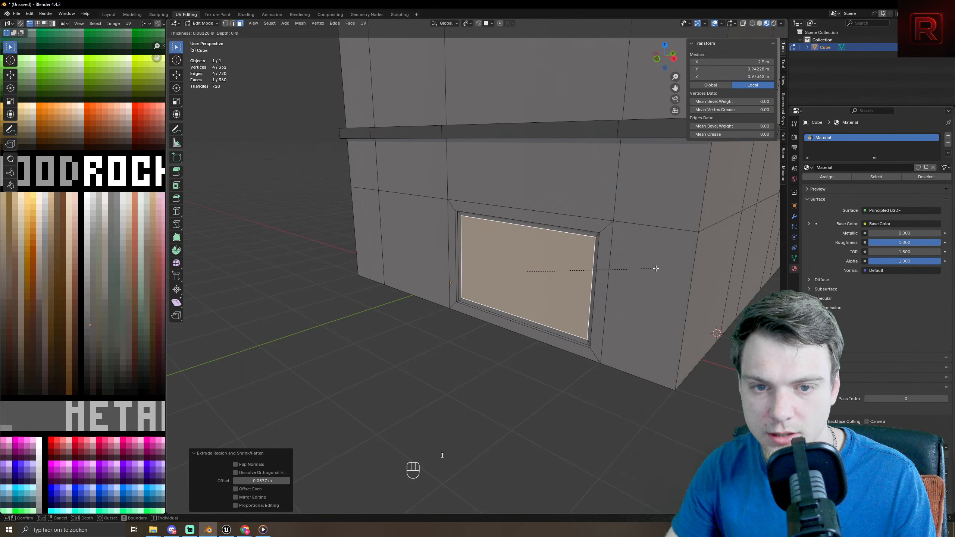
pyautogui.click(656, 269)
pyautogui.hotkey('alt', 'e')
pyautogui.click(656, 269)
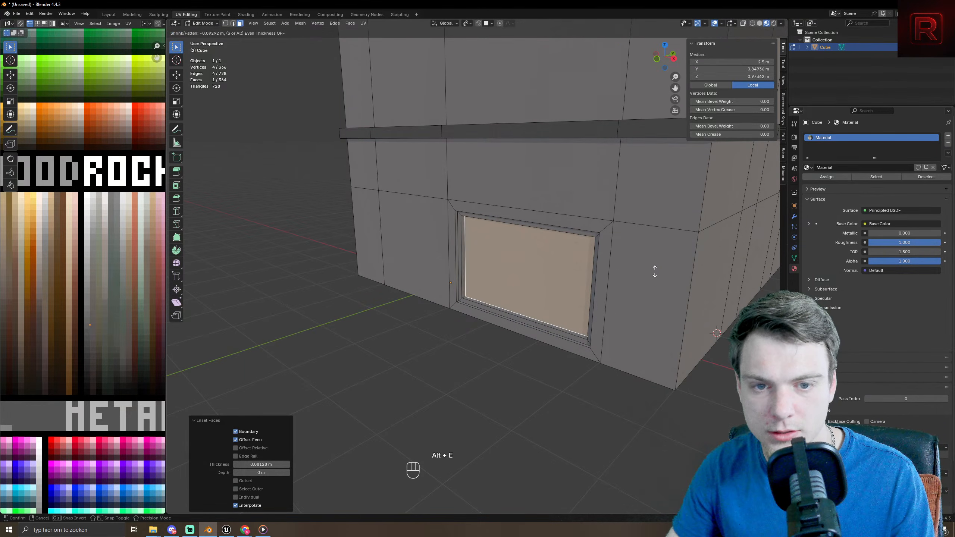
pyautogui.click(655, 272)
pyautogui.press('Tab')
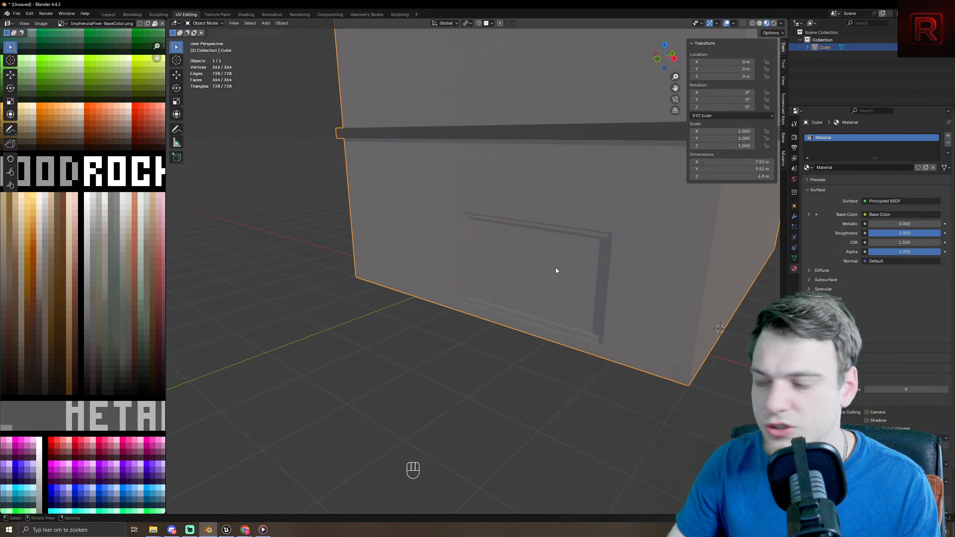
# - Extrude the innermost window face a further 0.37 m or so into the building
pyautogui.press('Tab')
pyautogui.moveTo(579, 329); pyautogui.dragTo(578, 350, button='middle')
pyautogui.press('e')
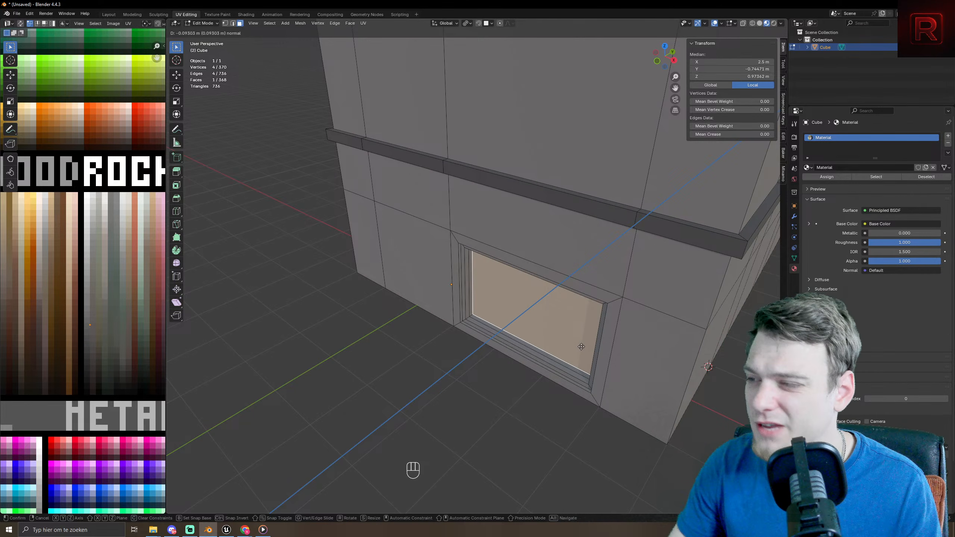
pyautogui.click(605, 355)
# - Move the UVs of the deep window face onto a grey-green ROCK swatch as the glass colour
pyautogui.moveTo(462, 357); pyautogui.dragTo(485, 349, button='middle')
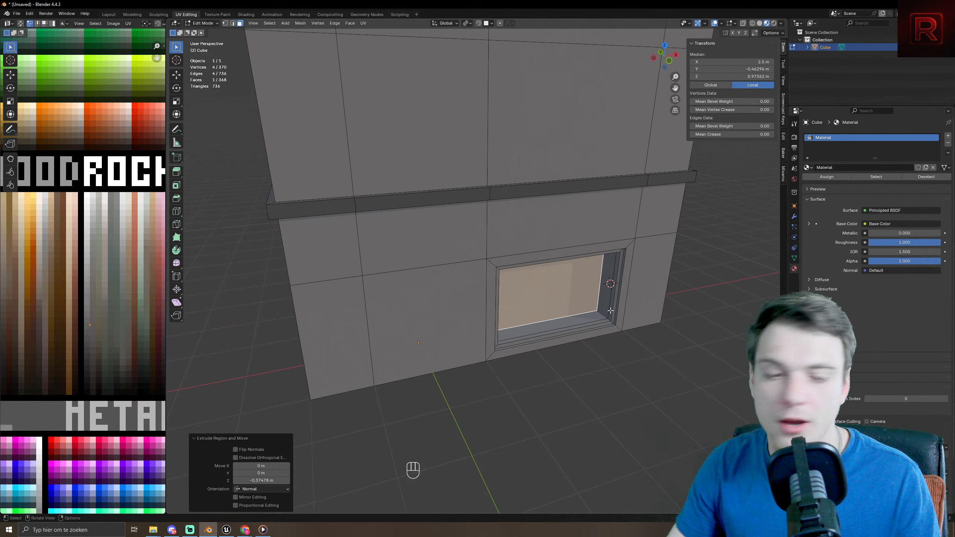
pyautogui.moveTo(562, 338); pyautogui.dragTo(529, 313, button='middle')
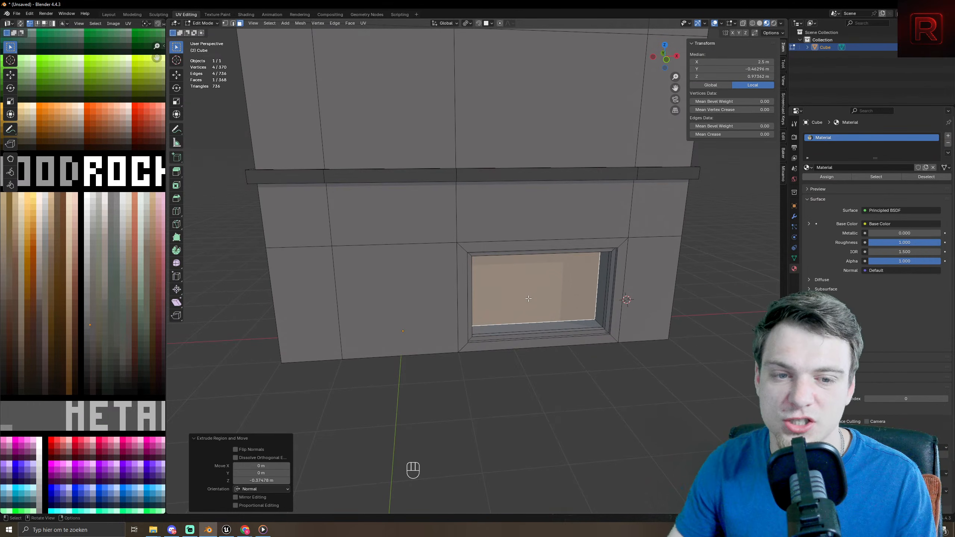
pyautogui.moveTo(528, 300); pyautogui.dragTo(477, 278, button='middle')
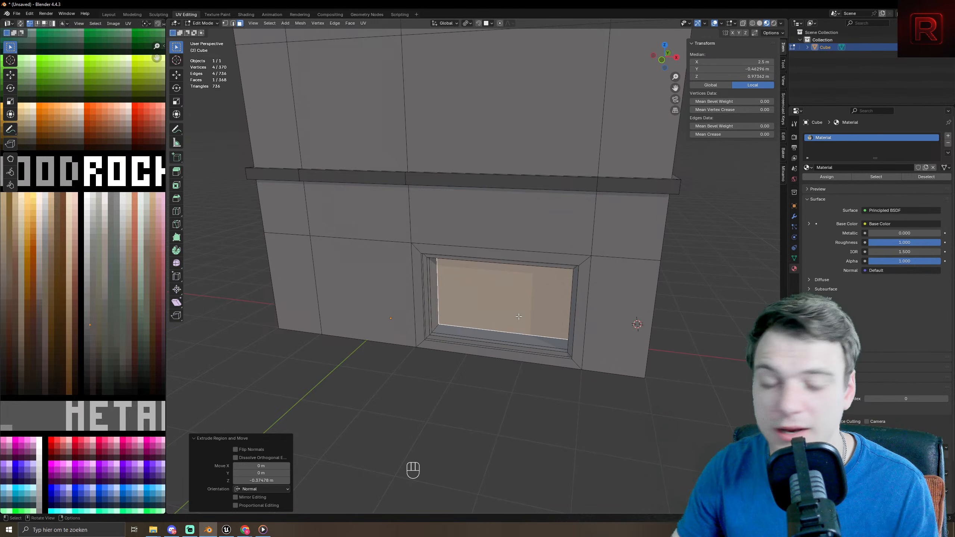
pyautogui.scroll(-6, 512, 326)
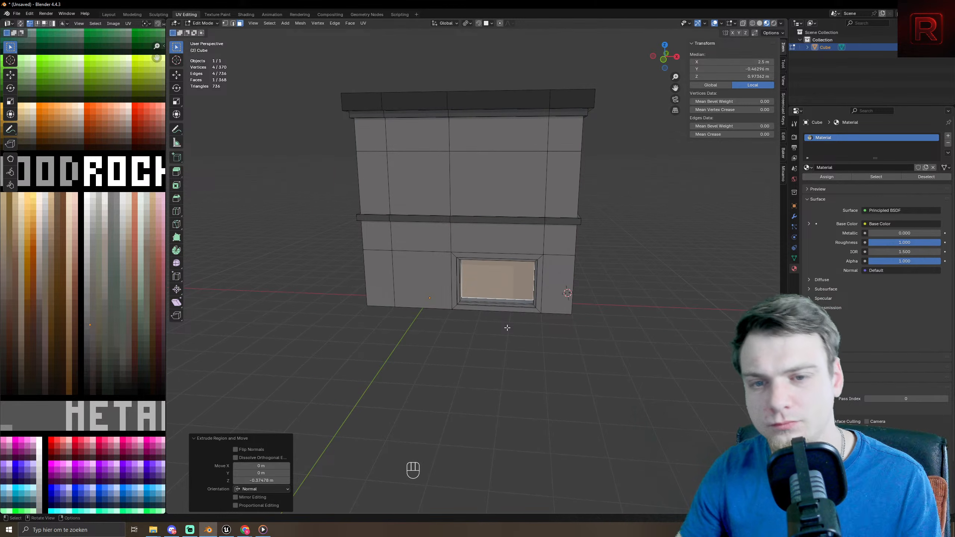
pyautogui.scroll(5, 468, 331)
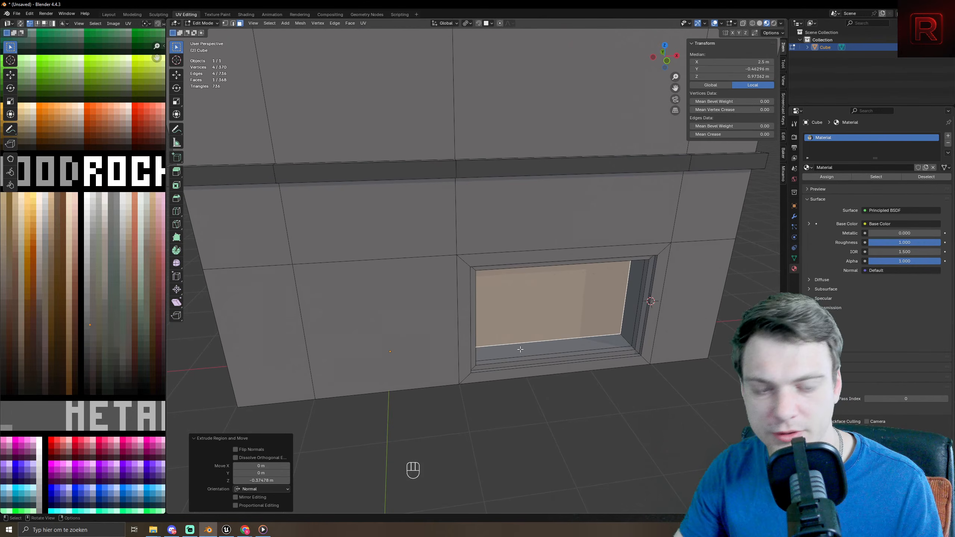
pyautogui.press('g')
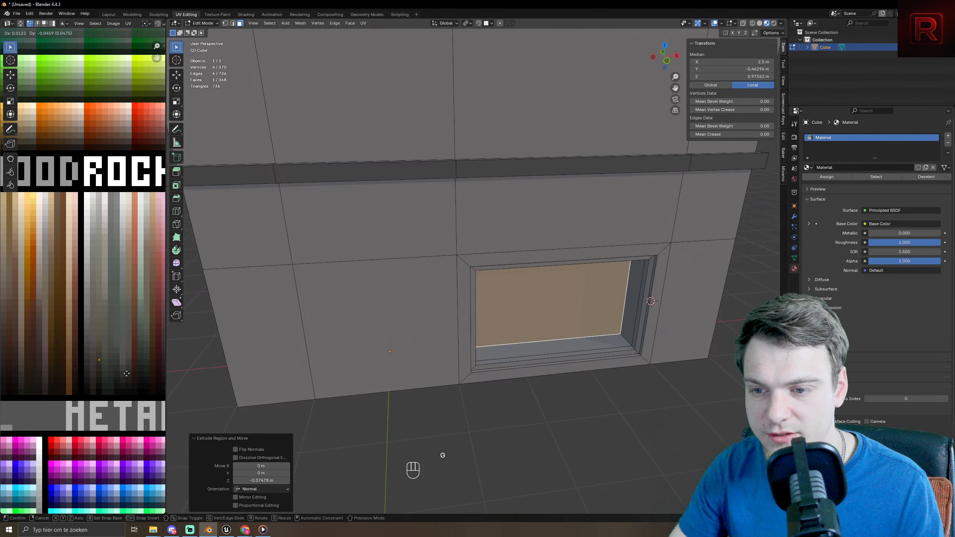
pyautogui.press('Tab')
pyautogui.press('Tab')
pyautogui.press('g')
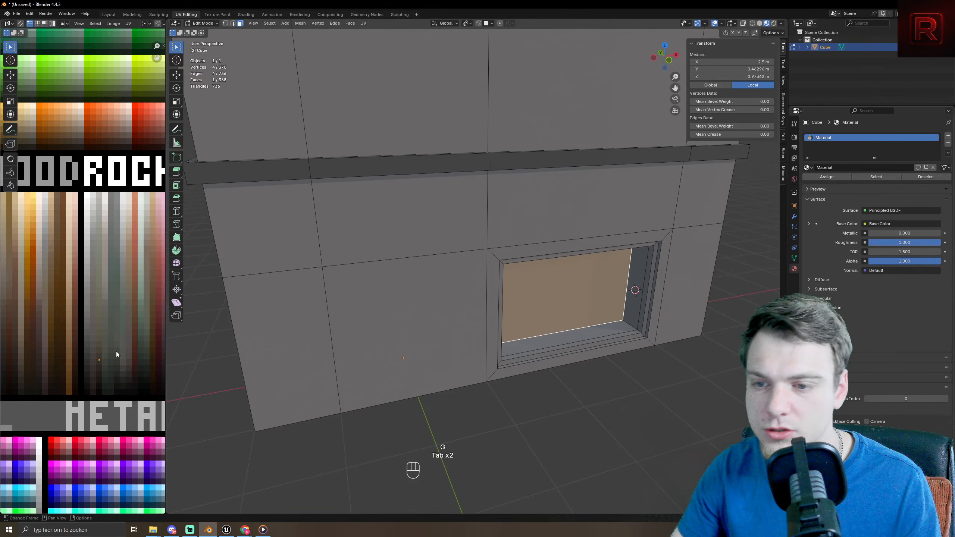
pyautogui.click(139, 319)
pyautogui.press('Tab')
# - Duplicate the ground-floor wall face beside the window in place and scale the copy to about 0.69 along X
pyautogui.scroll(-5, 616, 340)
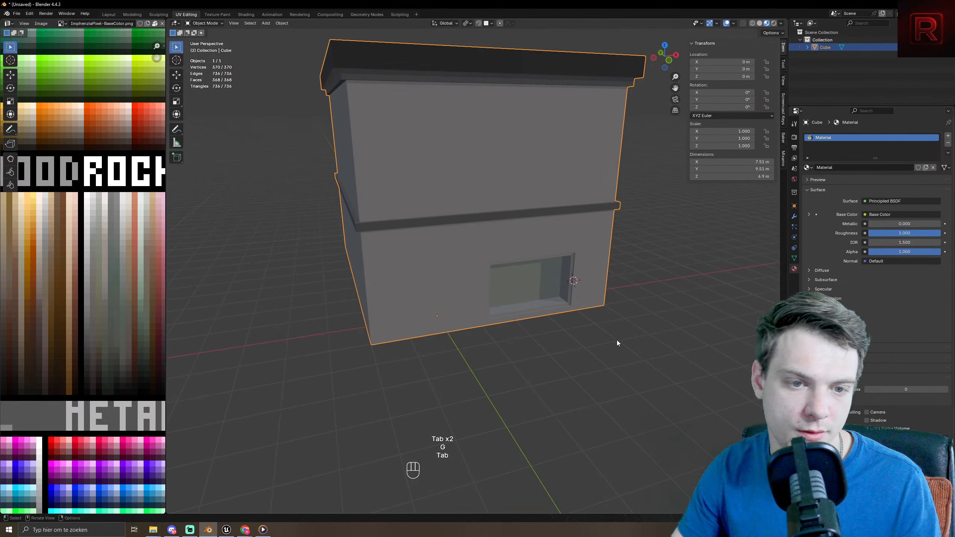
pyautogui.moveTo(616, 340); pyautogui.dragTo(613, 286, button='middle')
pyautogui.press('Tab')
pyautogui.scroll(4, 613, 286)
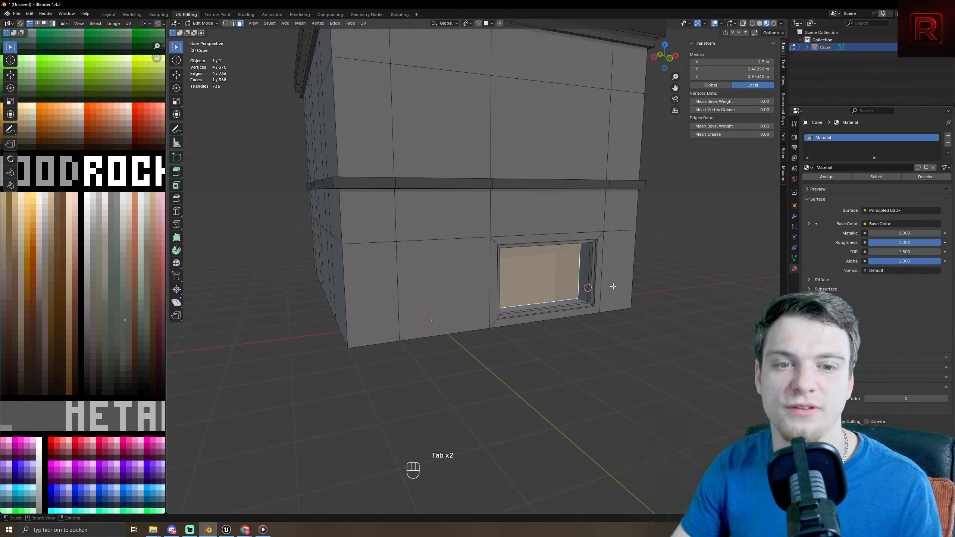
pyautogui.click(441, 269)
pyautogui.hotkey('shift', 'd')
pyautogui.rightClick(420, 338)
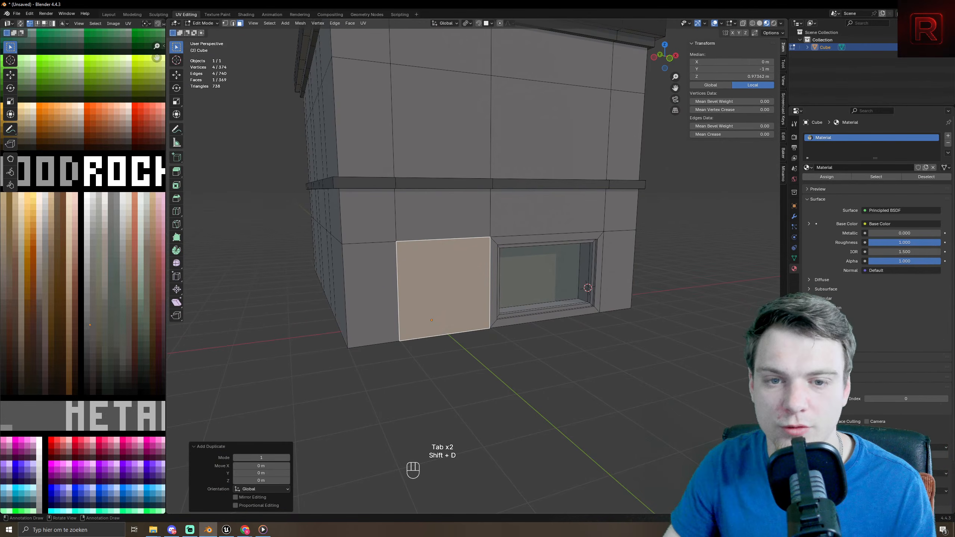
pyautogui.press('s')
pyautogui.press('x')
pyautogui.click(511, 307)
# - Extrude the duplicated door face outward by about 0.14 m and inset its front slightly to form a thin frame
pyautogui.moveTo(510, 307); pyautogui.dragTo(550, 332, button='middle')
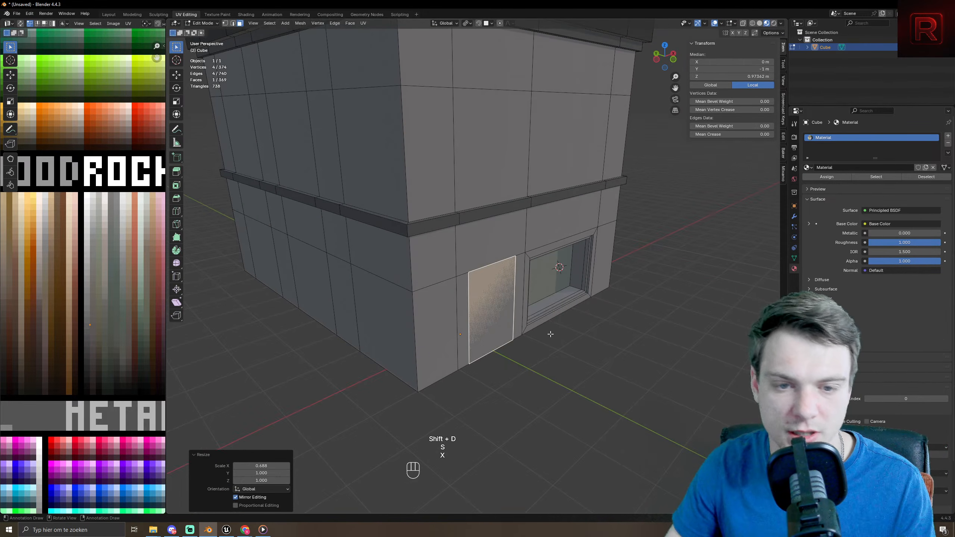
pyautogui.press('e')
pyautogui.click(558, 336)
pyautogui.press('i')
pyautogui.click(590, 334)
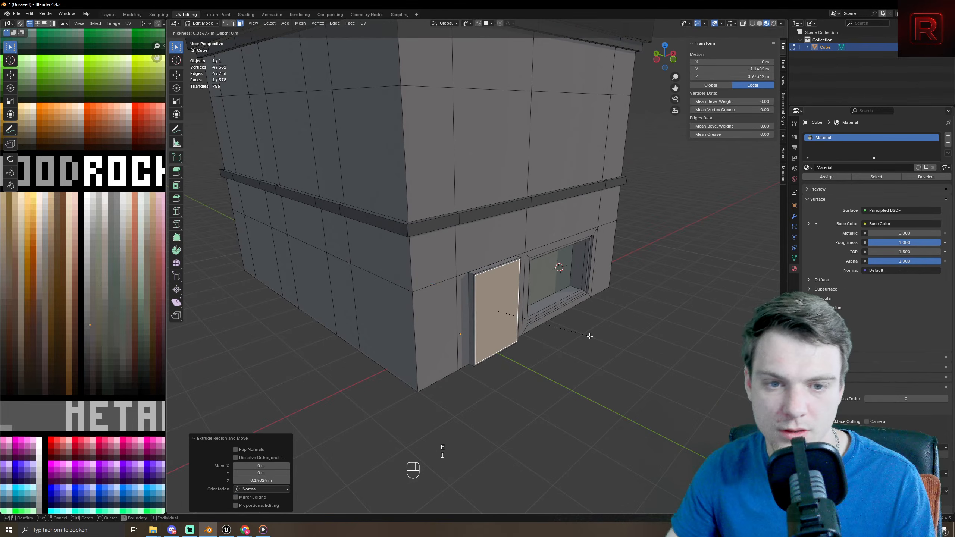
# - Extrude the inset door face inward by about 0.1 m and move its UVs onto a very dark WOOD swatch
pyautogui.press('e')
pyautogui.click(584, 332)
pyautogui.press('Tab')
pyautogui.press('Tab')
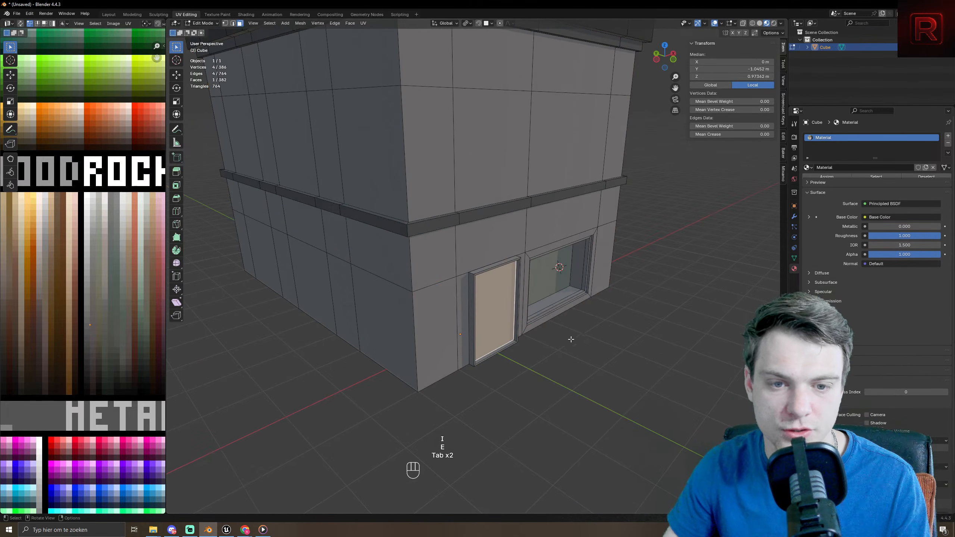
pyautogui.press('g')
pyautogui.click(73, 426)
pyautogui.press('Tab')
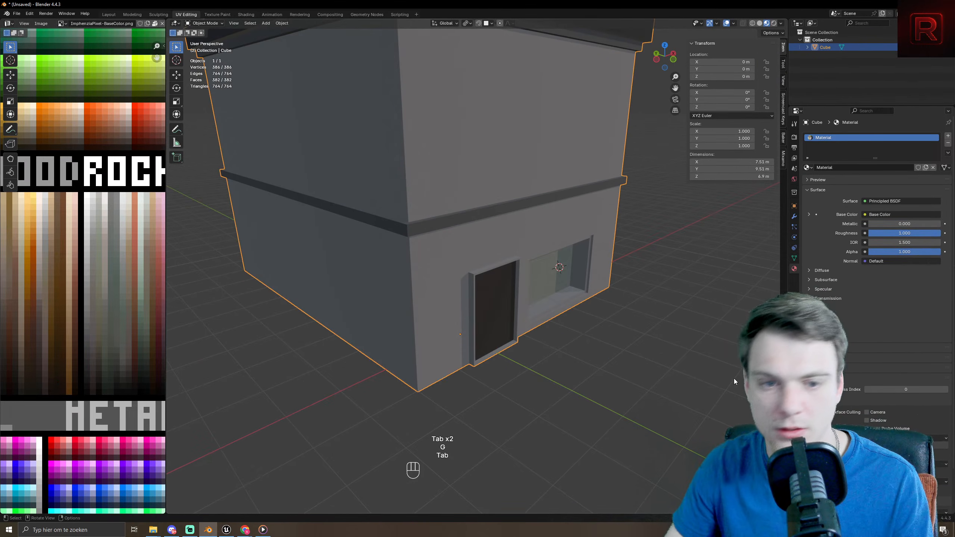
# - Select the whole linked door, widen it along X, and shift it about 0.21 m along X away from the window
pyautogui.scroll(-4, 563, 314)
pyautogui.moveTo(568, 316); pyautogui.dragTo(562, 314, button='middle')
pyautogui.scroll(6, 563, 314)
pyautogui.press('Tab')
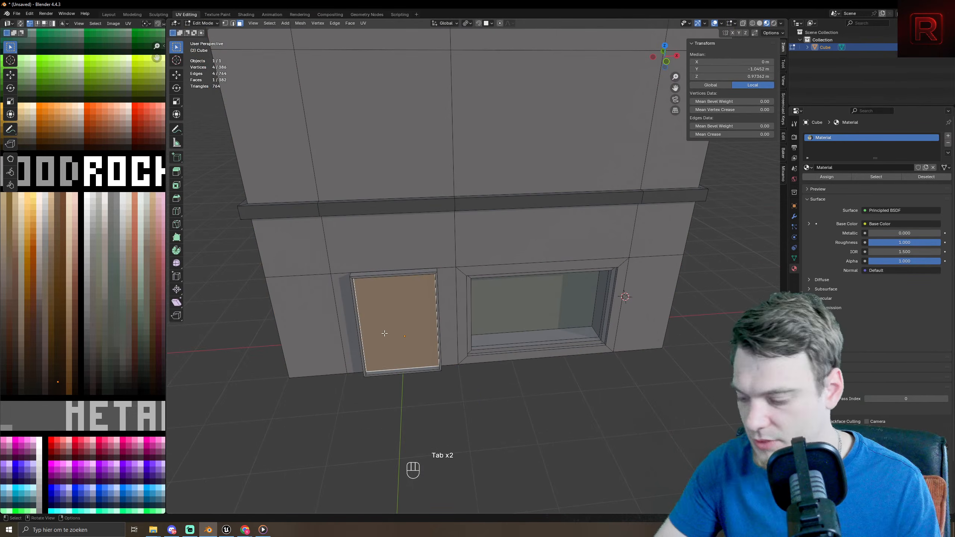
pyautogui.press('l')
pyautogui.press('s')
pyautogui.press('x')
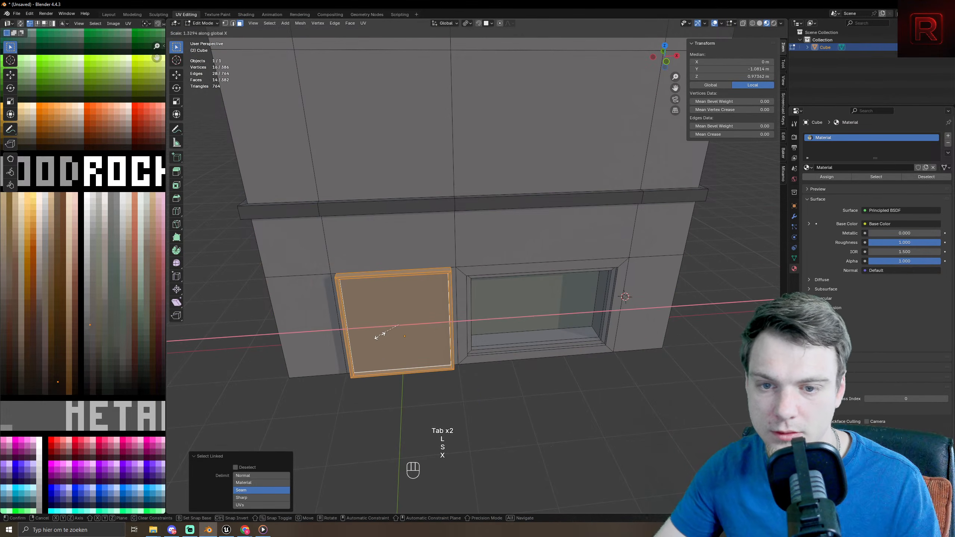
pyautogui.click(382, 335)
pyautogui.press('g')
pyautogui.press('x')
pyautogui.click(371, 337)
pyautogui.press('Tab')
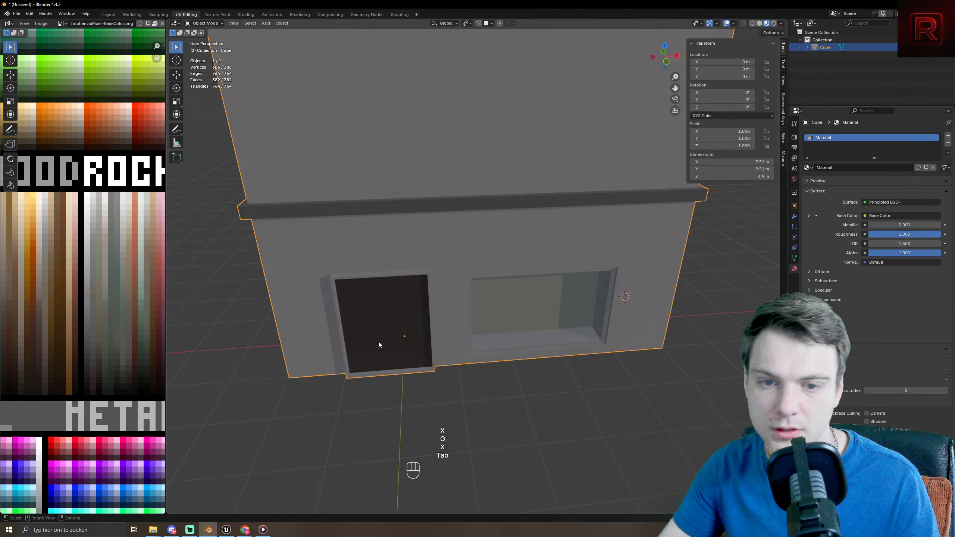
# - Select the door frame's outer face loop, grow it to the full frame, and move its UVs onto a darker ROCK swatch
pyautogui.moveTo(378, 342); pyautogui.dragTo(445, 355, button='middle')
pyautogui.press('Tab')
pyautogui.click(473, 308)
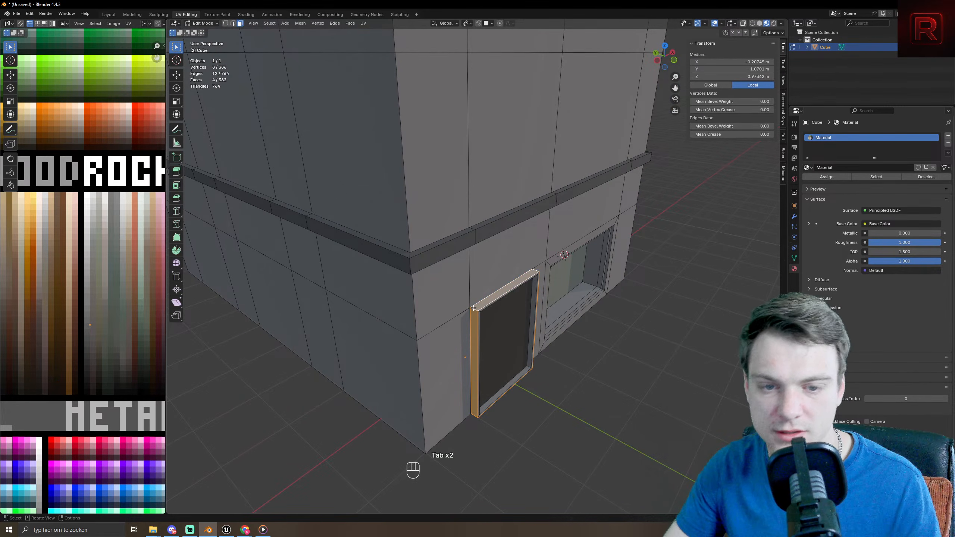
pyautogui.press('ctrl+KP_Add')
pyautogui.press('g')
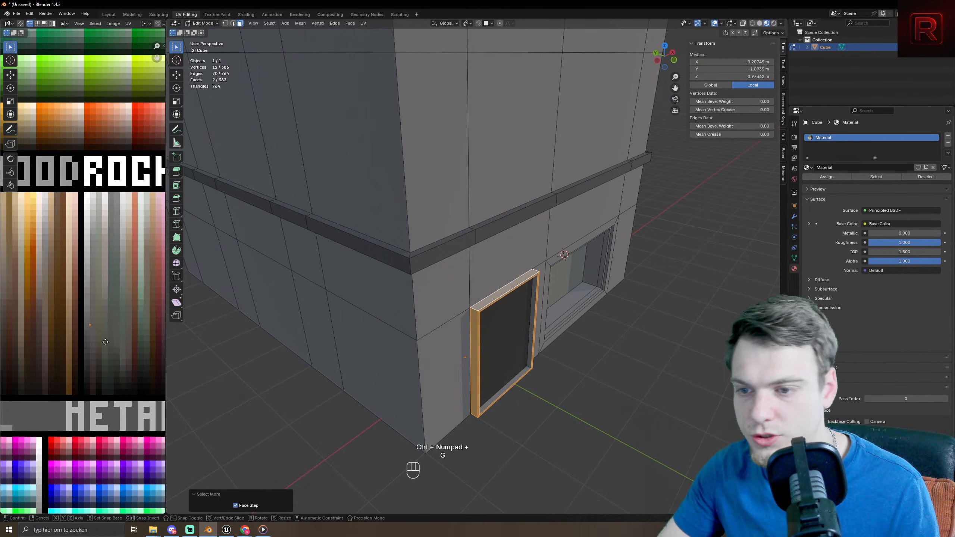
pyautogui.click(115, 390)
pyautogui.press('Tab')
# - Deselect the building and examine the proportions of its door, window and trim bands from several angles
pyautogui.scroll(-4, 641, 365)
pyautogui.moveTo(639, 365); pyautogui.dragTo(597, 350, button='middle')
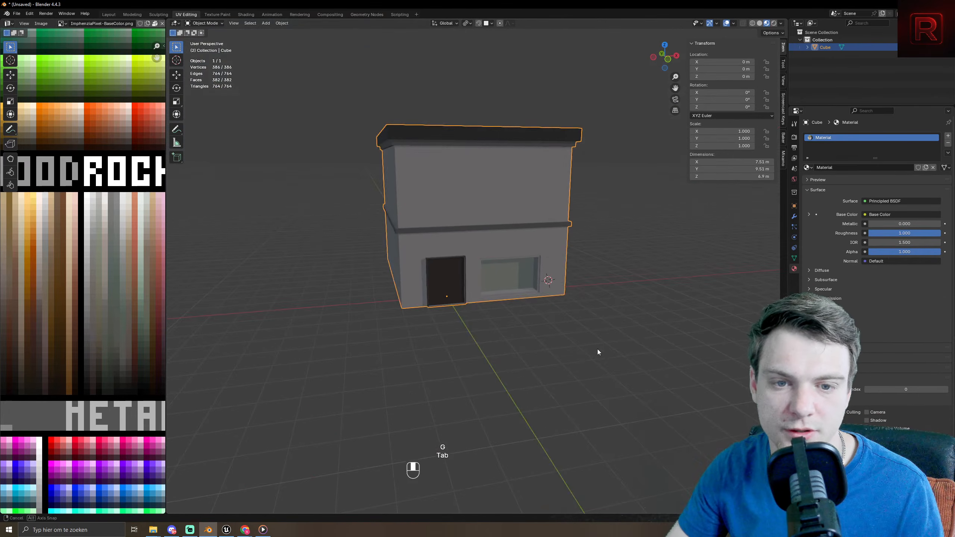
pyautogui.click(509, 343)
pyautogui.moveTo(509, 343); pyautogui.dragTo(517, 294, button='middle')
pyautogui.scroll(5, 489, 243)
pyautogui.press('Tab')
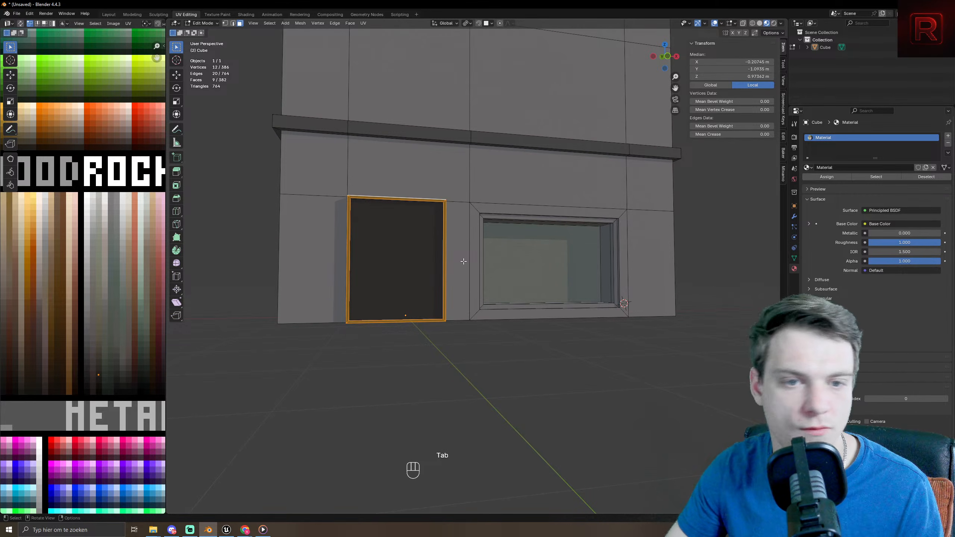
pyautogui.scroll(-4, 463, 261)
pyautogui.moveTo(463, 261); pyautogui.dragTo(407, 340, button='middle')
pyautogui.press('Tab')
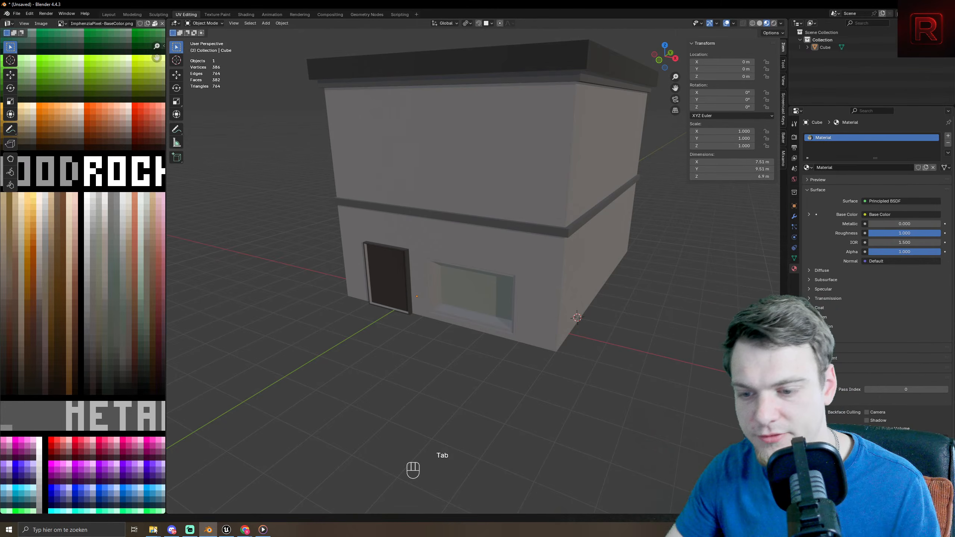
# - Import the npc01.glb character with the default glTF settings as a scale reference and delete the imported model
pyautogui.moveTo(153, 530)
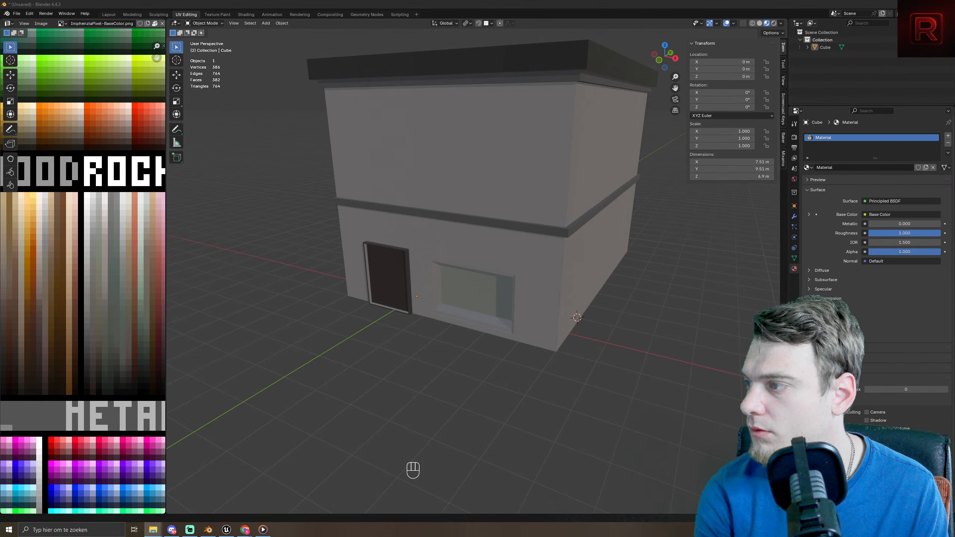
pyautogui.moveTo(214, 409); pyautogui.dragTo(363, 363)
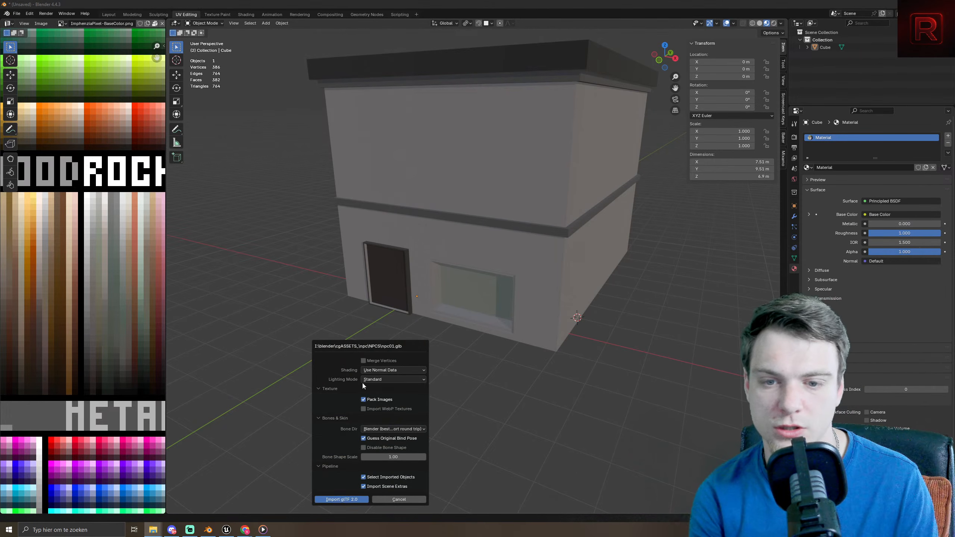
pyautogui.click(337, 498)
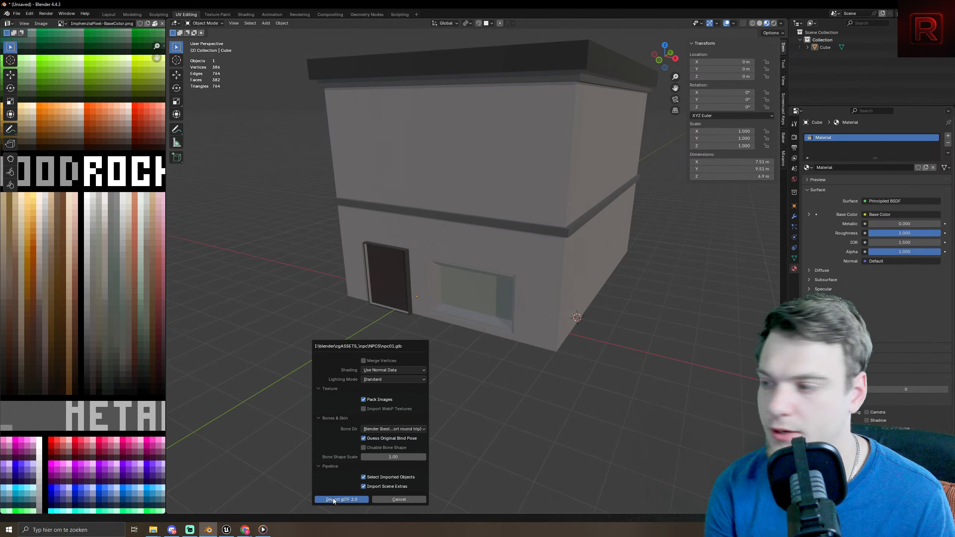
pyautogui.moveTo(385, 369); pyautogui.dragTo(436, 391, button='middle')
pyautogui.press('Delete')
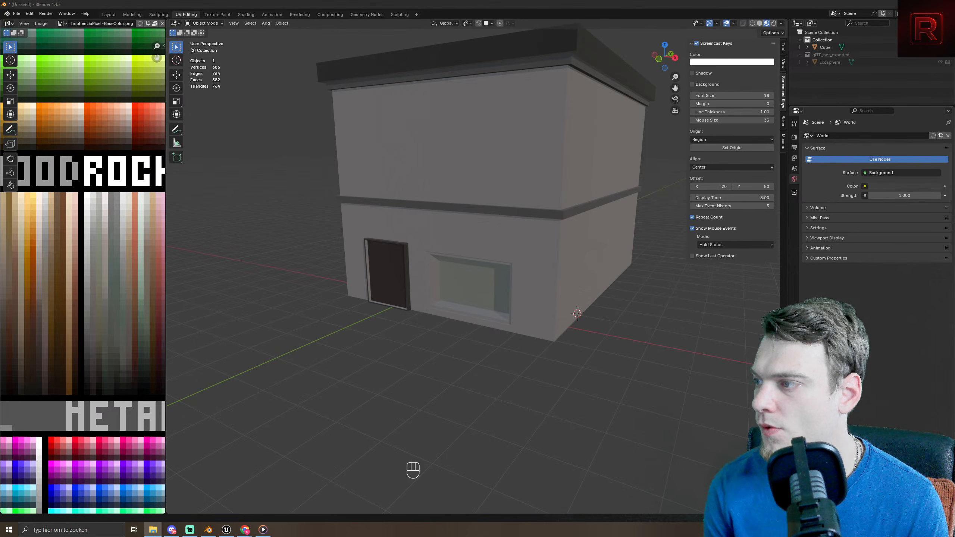
# - Import the greenshirt NPC FBX with default settings and move it about 2.13 m along negative Y, in front of the building
pyautogui.moveTo(575, 392); pyautogui.dragTo(519, 352)
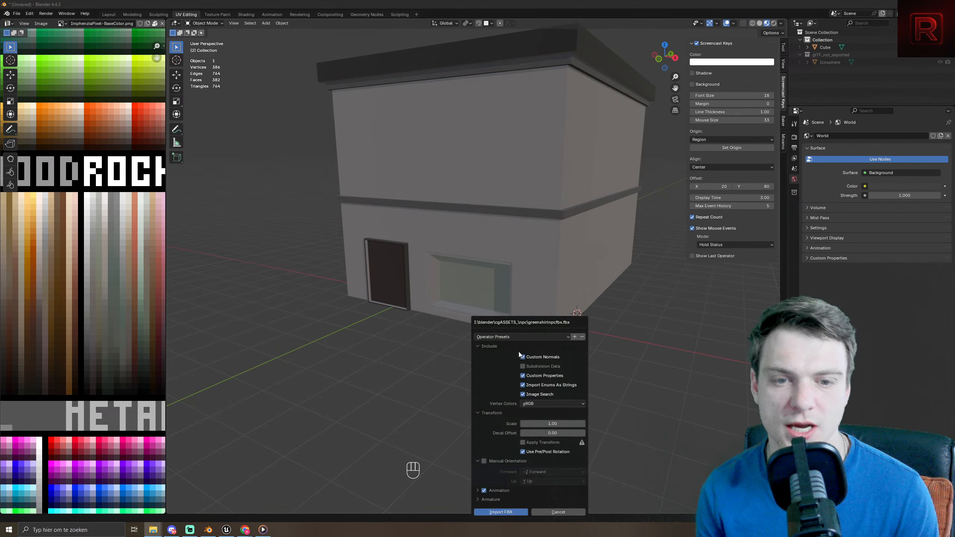
pyautogui.click(500, 512)
pyautogui.press('g')
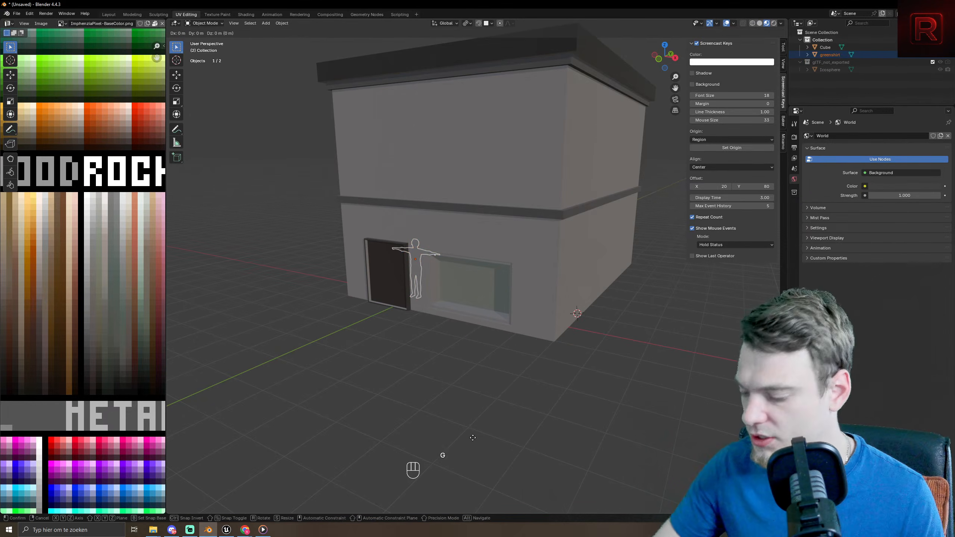
pyautogui.press('y')
pyautogui.click(427, 464)
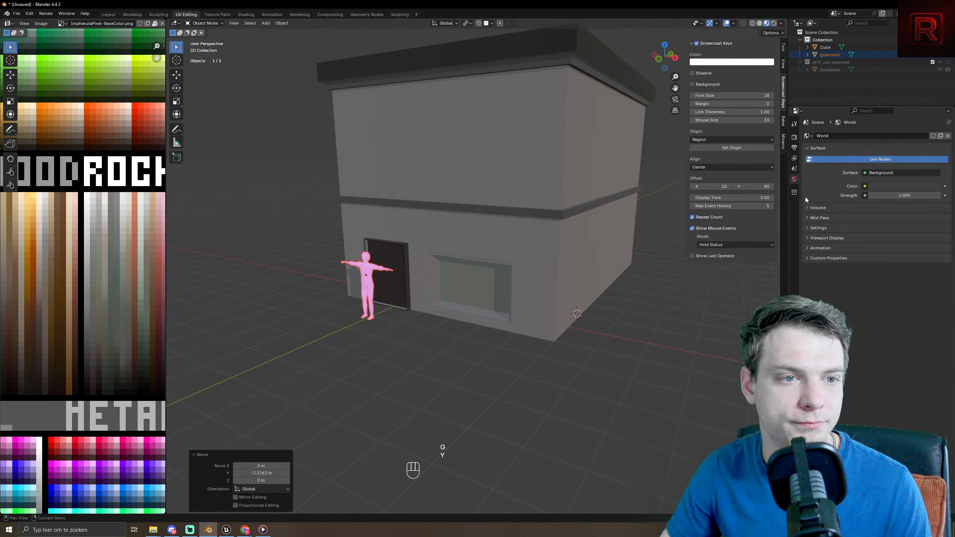
# - Delete the glTF_not_exported collection and its leftover Icosphere from the scene
pyautogui.click(829, 55)
pyautogui.click(824, 64)
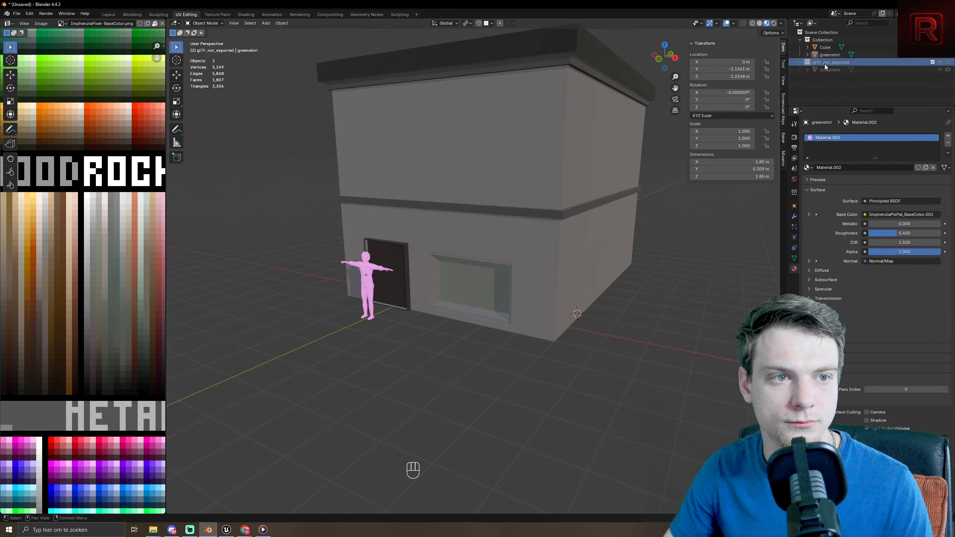
pyautogui.press('Delete')
pyautogui.press('Delete')
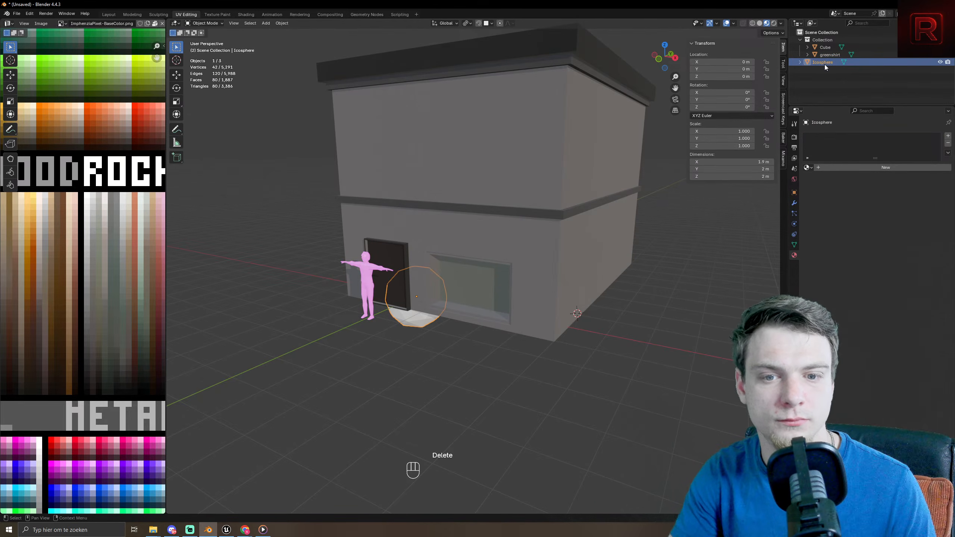
# - Assign the existing Material.001 to the greenshirt character in place of its imported material
pyautogui.click(827, 55)
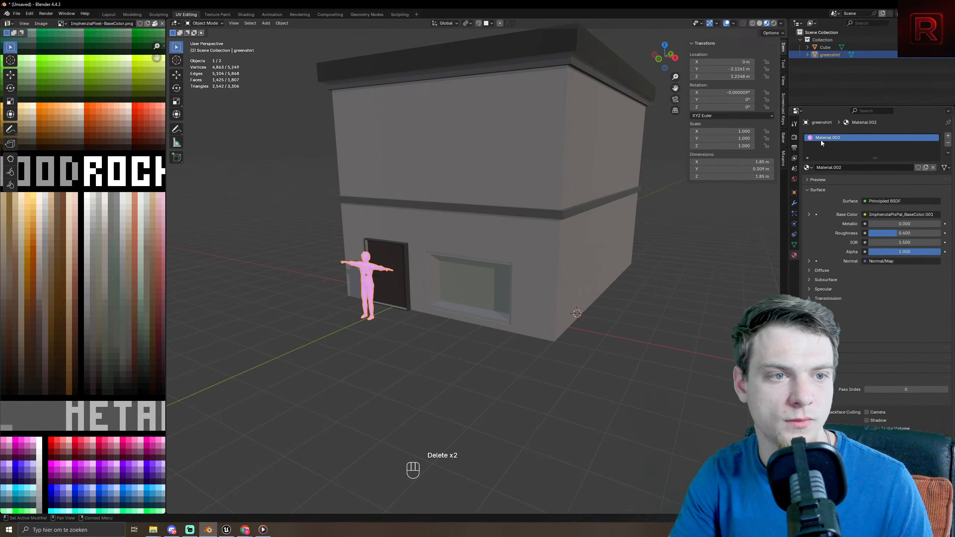
pyautogui.click(809, 168)
pyautogui.click(822, 185)
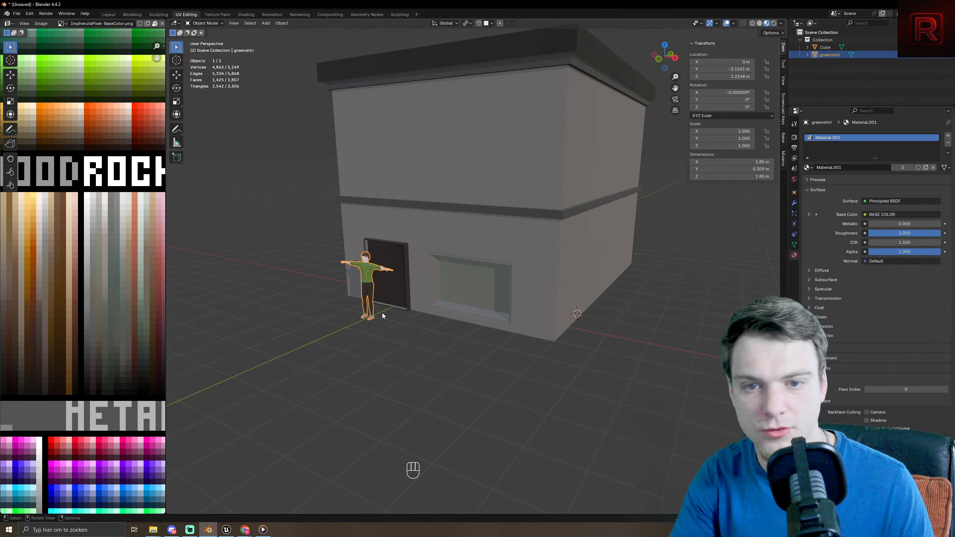
pyautogui.moveTo(382, 313); pyautogui.dragTo(431, 305, button='middle')
pyautogui.scroll(5, 431, 305)
pyautogui.scroll(-5, 453, 358)
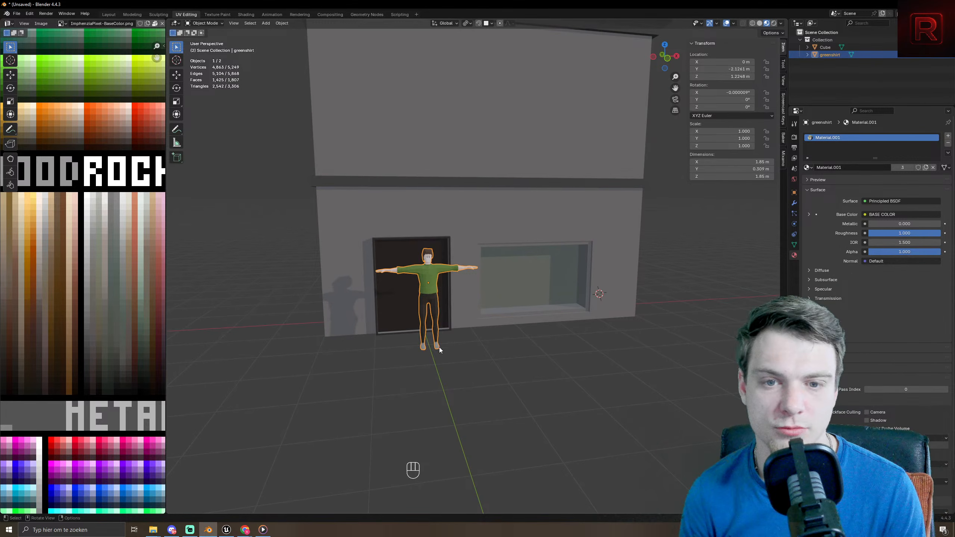
pyautogui.moveTo(438, 347); pyautogui.dragTo(469, 282, button='middle')
# - Open the building mesh for editing and select the window's glass face
pyautogui.click(468, 280)
pyautogui.press('Tab')
pyautogui.moveTo(442, 254); pyautogui.dragTo(473, 243, button='middle')
pyautogui.press('1')
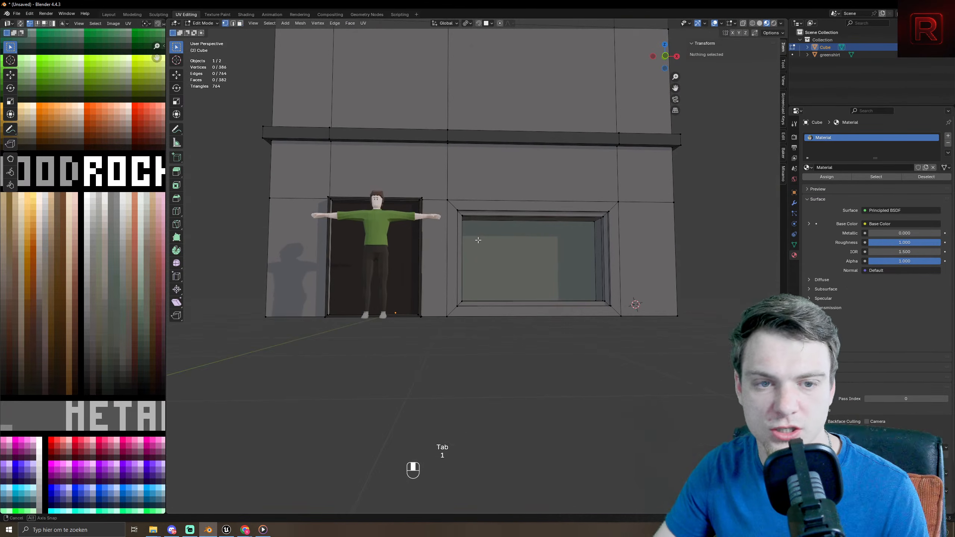
pyautogui.moveTo(524, 252); pyautogui.dragTo(507, 265, button='middle')
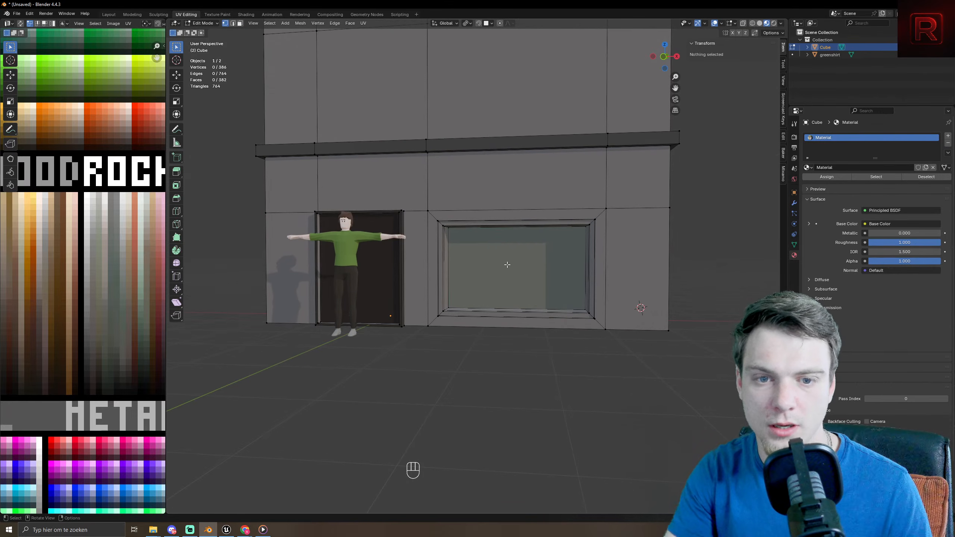
pyautogui.press('3')
pyautogui.click(475, 240)
pyautogui.press('f')
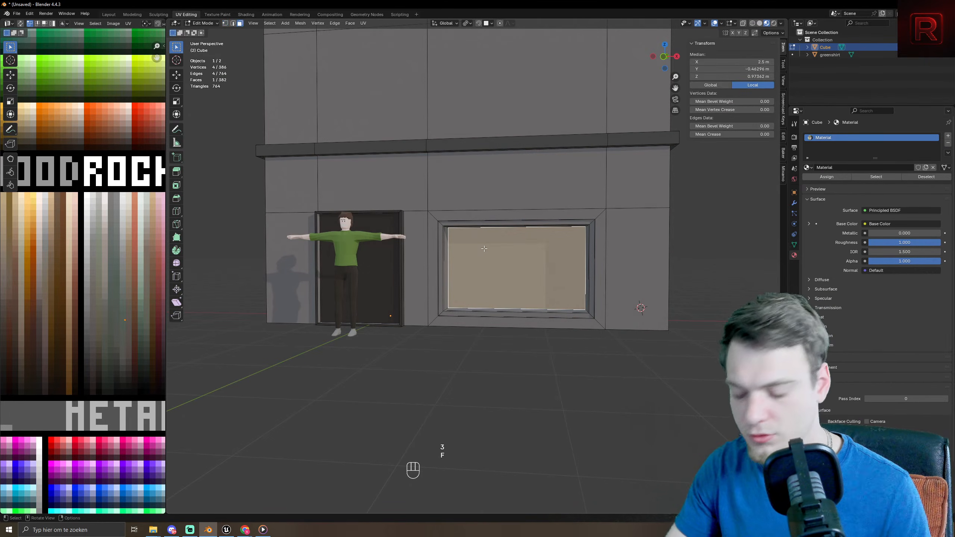
pyautogui.press('KP_Decimal')
pyautogui.moveTo(484, 249); pyautogui.dragTo(470, 323, button='middle')
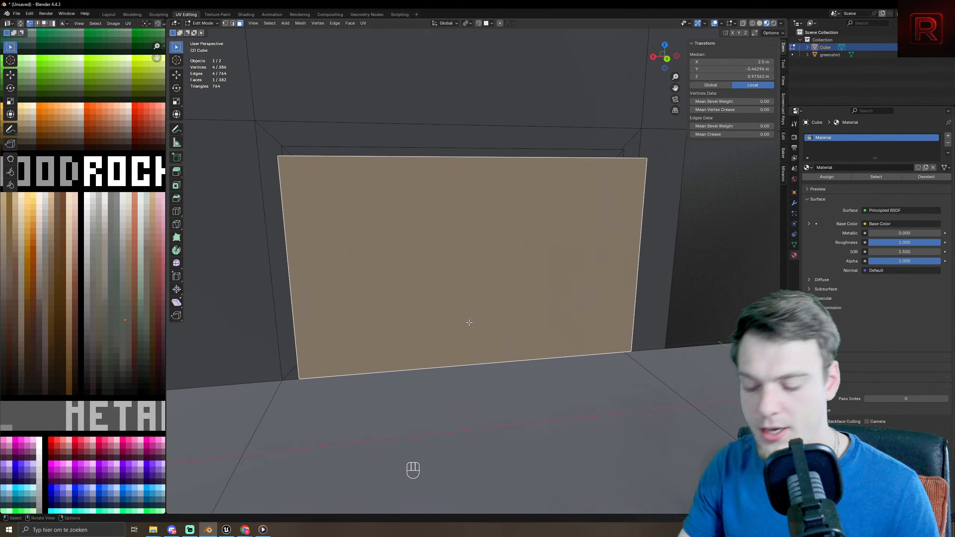
# - Select all vertices along the window's upper edge, including the hidden ones, and raise them about 0.39 m along Z
pyautogui.hotkey('shift', 'z')
pyautogui.press('1')
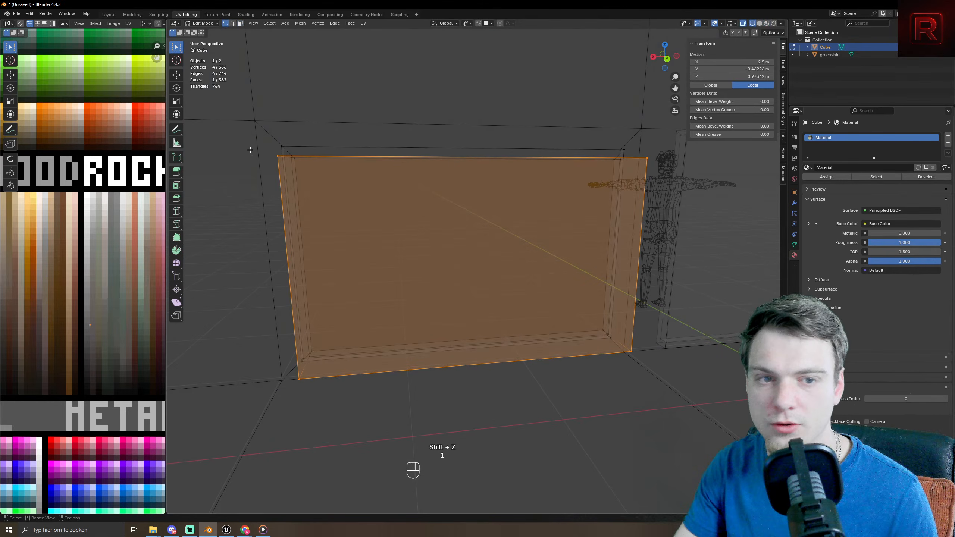
pyautogui.click(254, 120)
pyautogui.moveTo(230, 96); pyautogui.dragTo(667, 179)
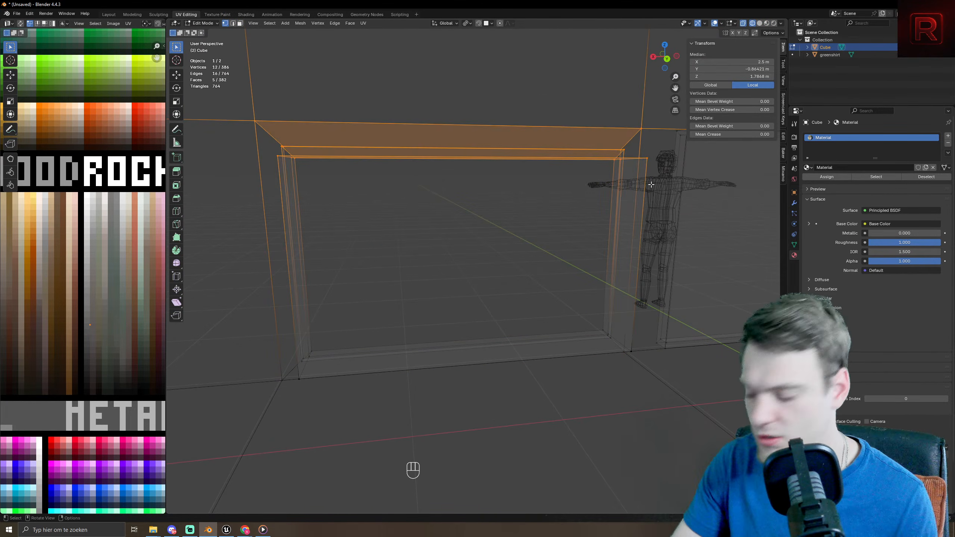
pyautogui.press('g')
pyautogui.press('z')
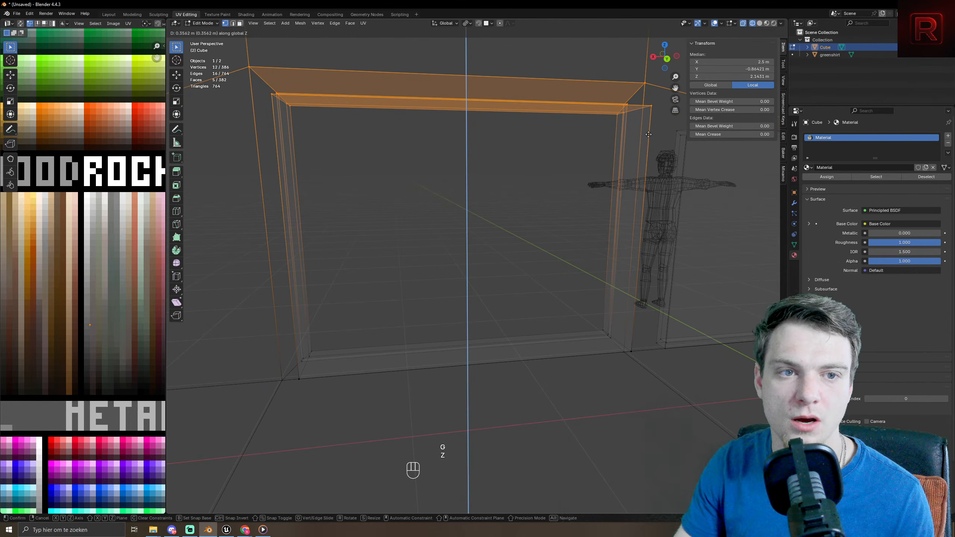
pyautogui.click(647, 128)
pyautogui.scroll(-3, 572, 244)
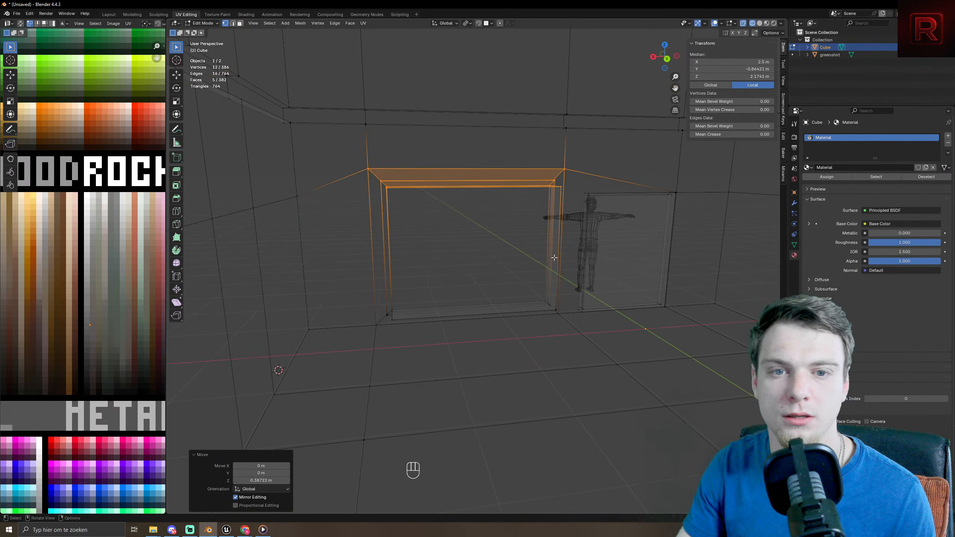
pyautogui.press('Tab')
pyautogui.moveTo(553, 258)
pyautogui.mouseDown(button='middle')
pyautogui.moveTo(608, 280)
pyautogui.moveTo(660, 263)
pyautogui.moveTo(528, 282)
pyautogui.moveTo(576, 256)
pyautogui.moveTo(492, 282)
pyautogui.moveTo(522, 285)
pyautogui.moveTo(593, 256)
pyautogui.moveTo(573, 266)
pyautogui.mouseUp(button='middle')
pyautogui.hotkey('shift', 'z')
pyautogui.scroll(-3, 520, 287)
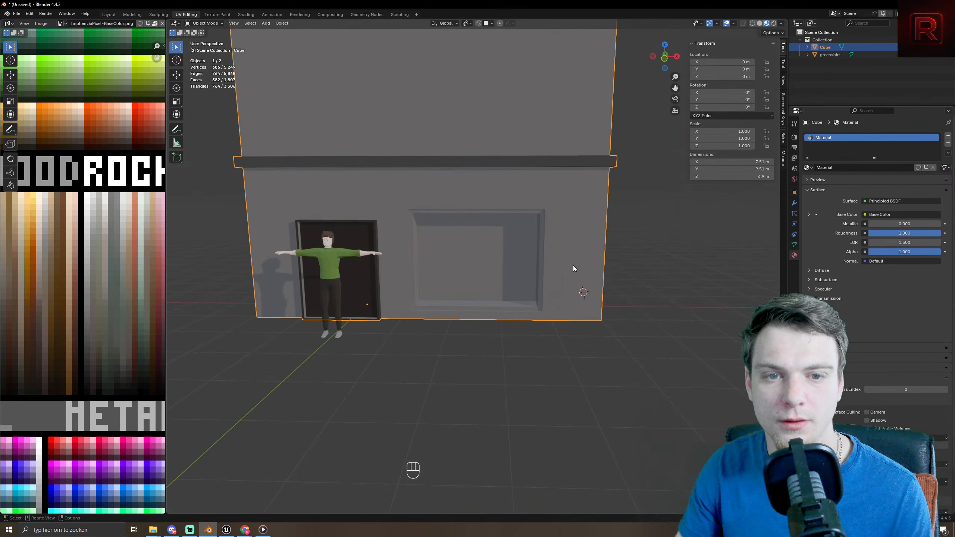
# - Recolour the window pane greenish glass by moving its face's UVs on the palette texture
pyautogui.press('Tab')
pyautogui.press('3')
pyautogui.click(477, 258)
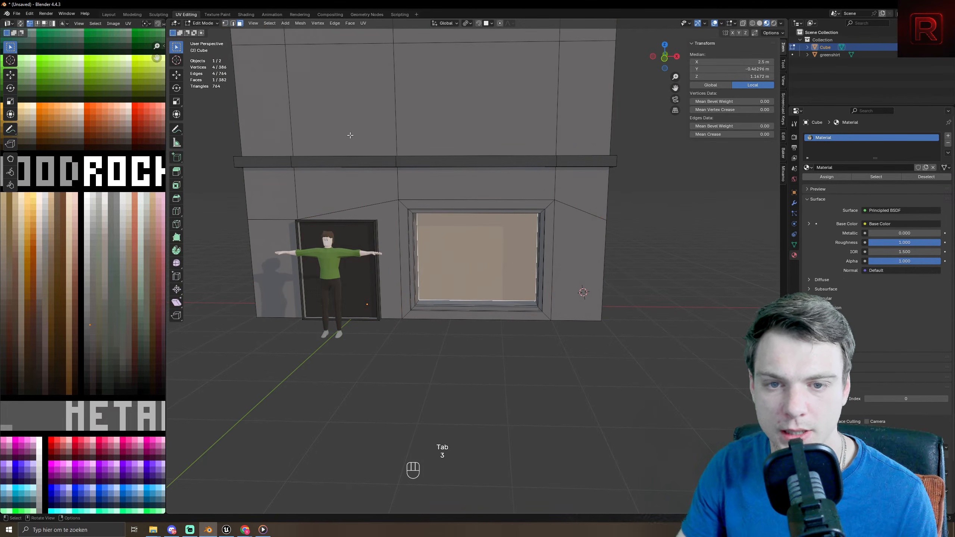
pyautogui.press('g')
pyautogui.press('Tab')
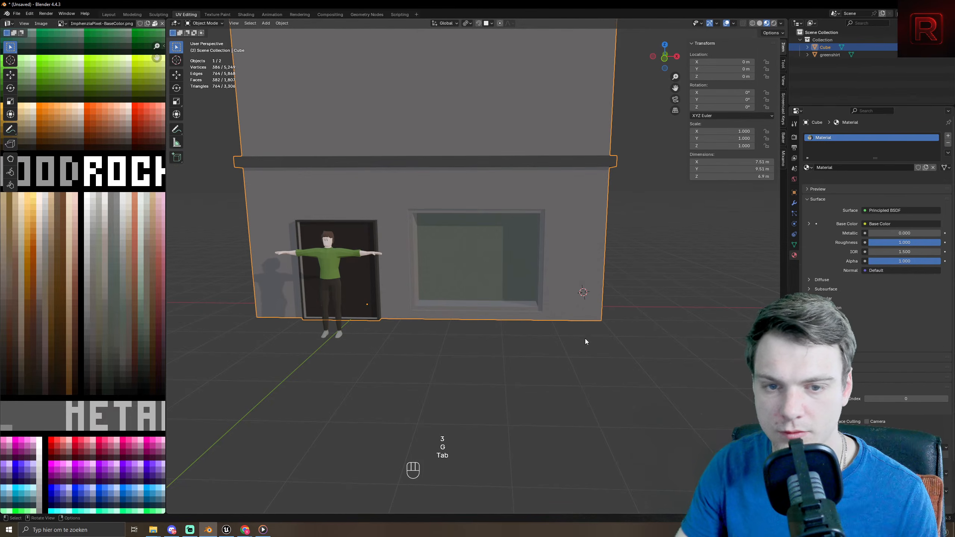
pyautogui.moveTo(527, 287); pyautogui.dragTo(582, 310, button='middle')
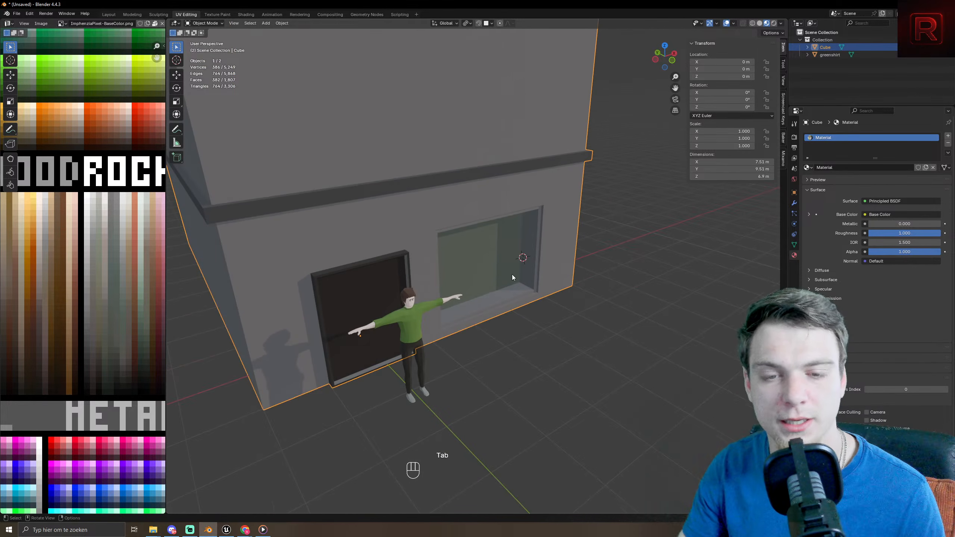
pyautogui.moveTo(511, 274); pyautogui.dragTo(484, 309, button='middle')
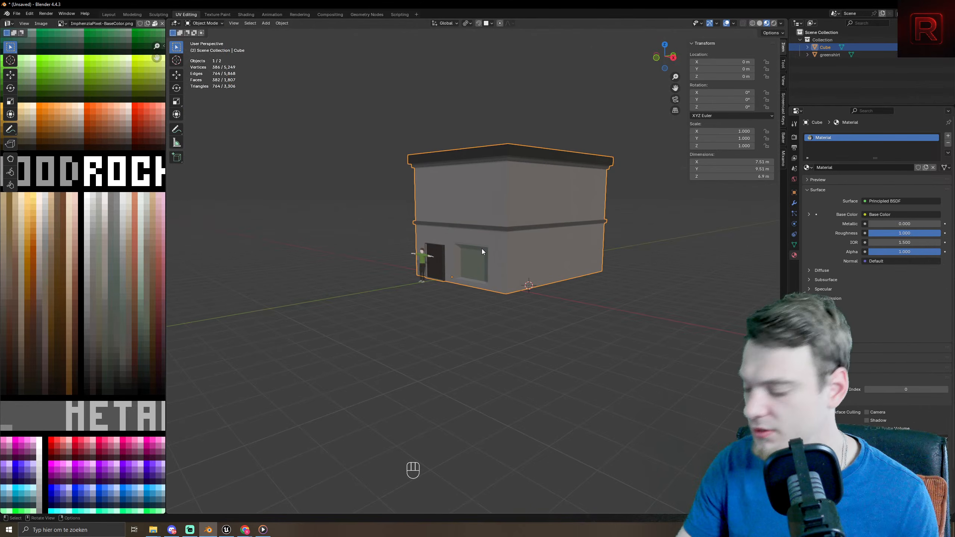
# - Start saving the Blender file and create a new folder inside the cgASSETS_ directory
pyautogui.hotkey('ctrl', 's')
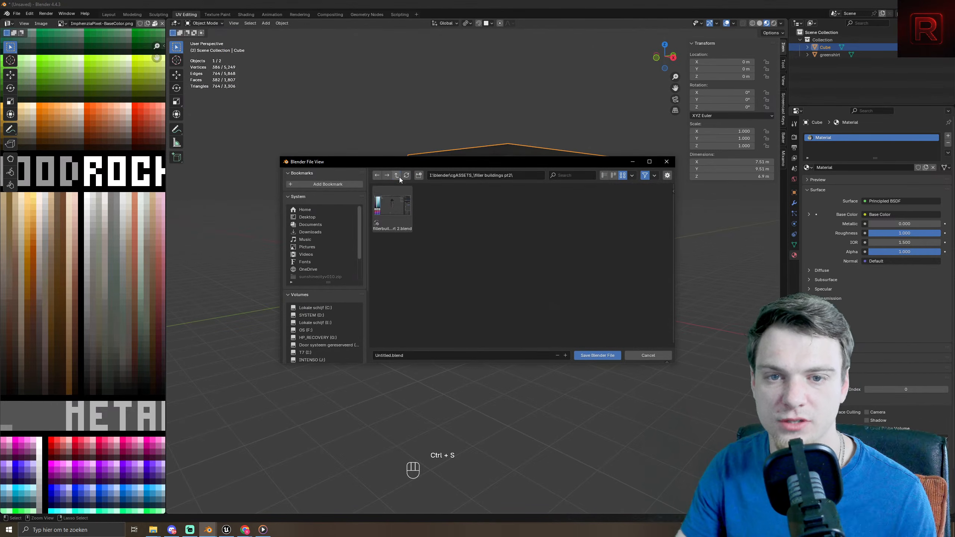
pyautogui.click(397, 176)
pyautogui.click(419, 175)
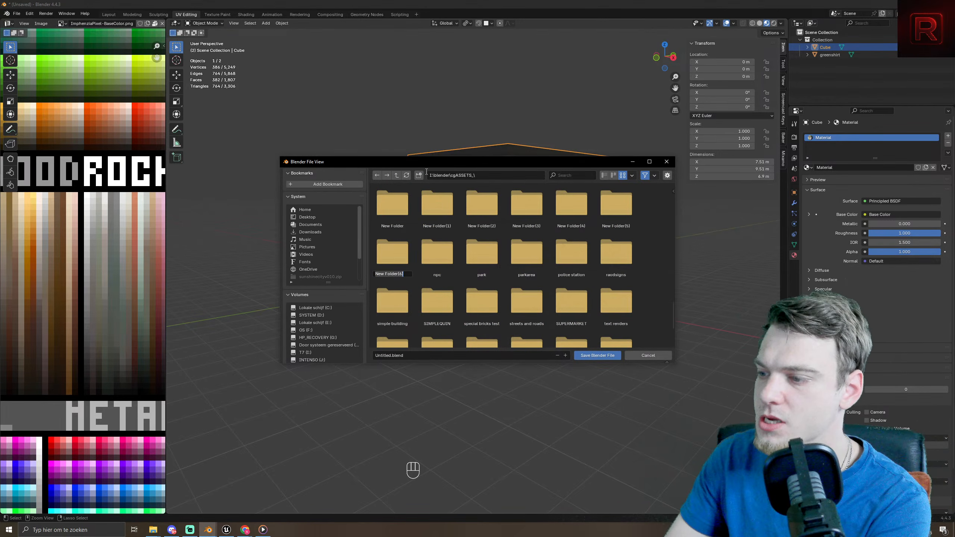
pyautogui.write('f')
pyautogui.write('ashion')
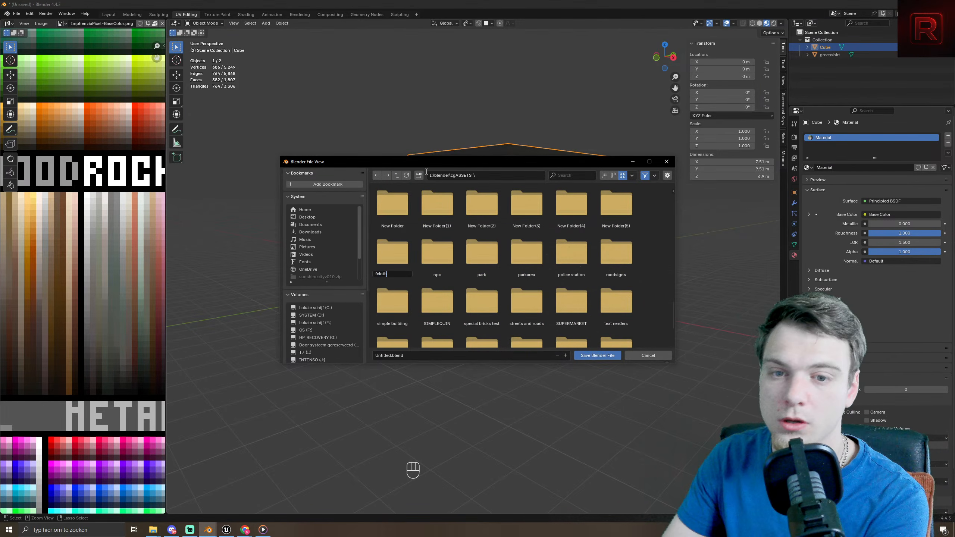
pyautogui.press('BackSpace')
pyautogui.press('BackSpace')
pyautogui.press('BackSpace')
pyautogui.press('BackSpace')
pyautogui.press('BackSpace')
pyautogui.press('BackSpace')
pyautogui.press('BackSpace')
# - Name the new folder clothingstore
pyautogui.write('c;l')
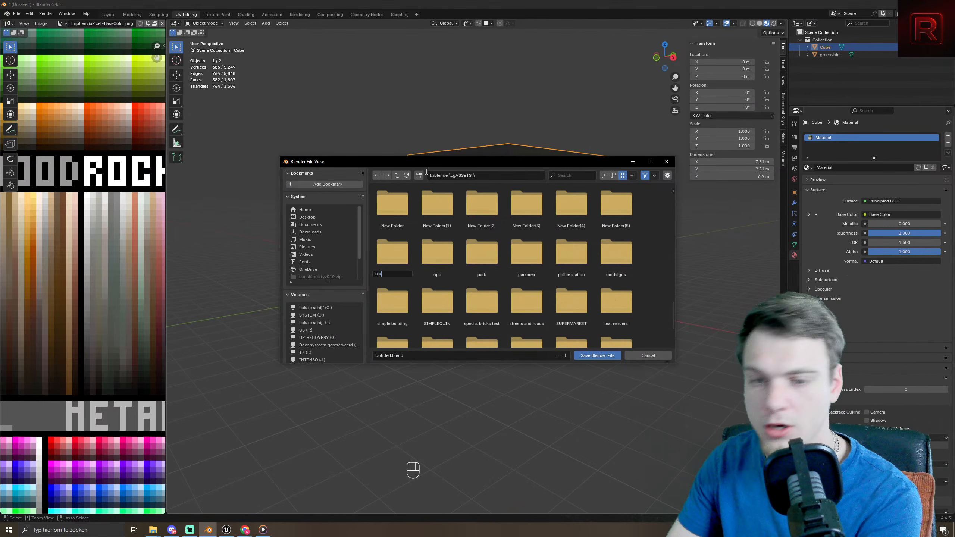
pyautogui.write('thingstopre')
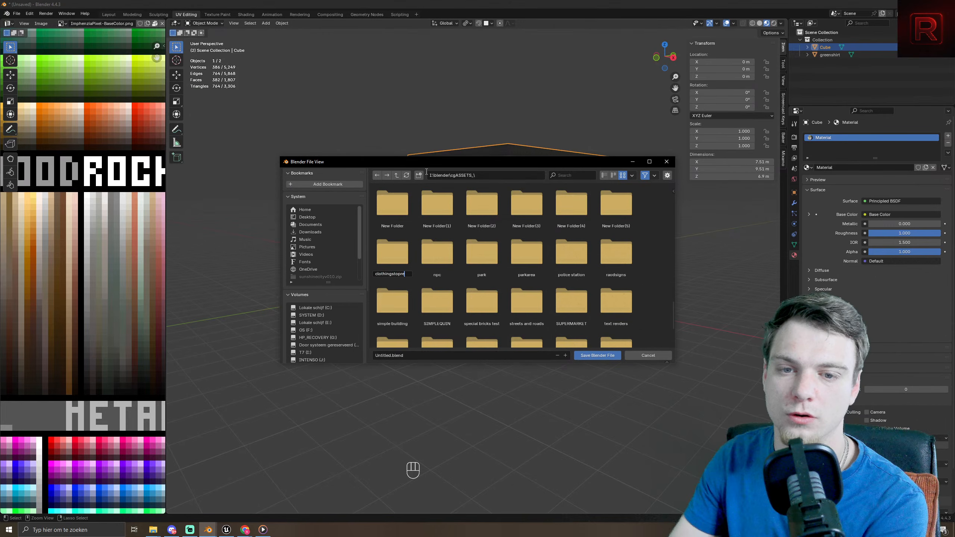
pyautogui.press('Return')
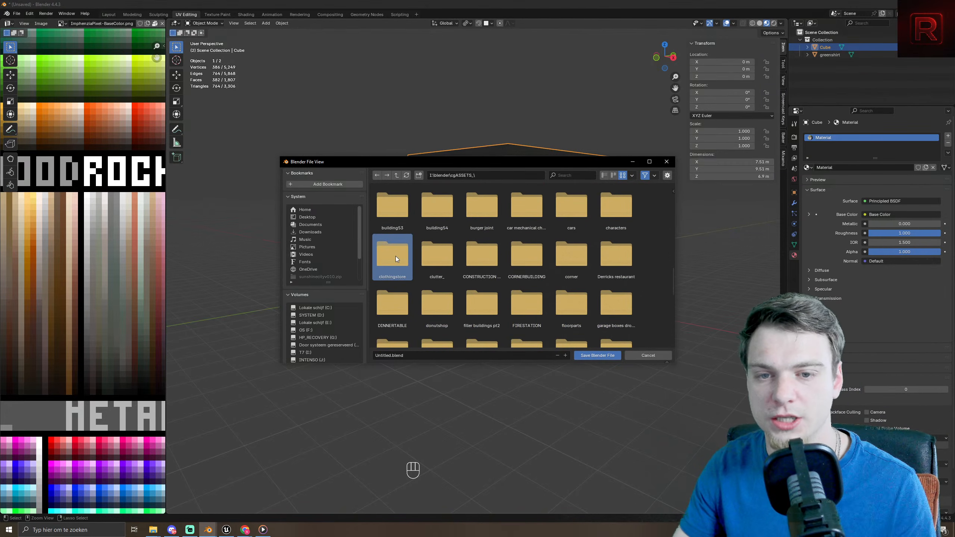
# - Save the file as clothingstore.blend inside the clothingstore folder
pyautogui.doubleClick(396, 256)
pyautogui.click(414, 355)
pyautogui.write('clo')
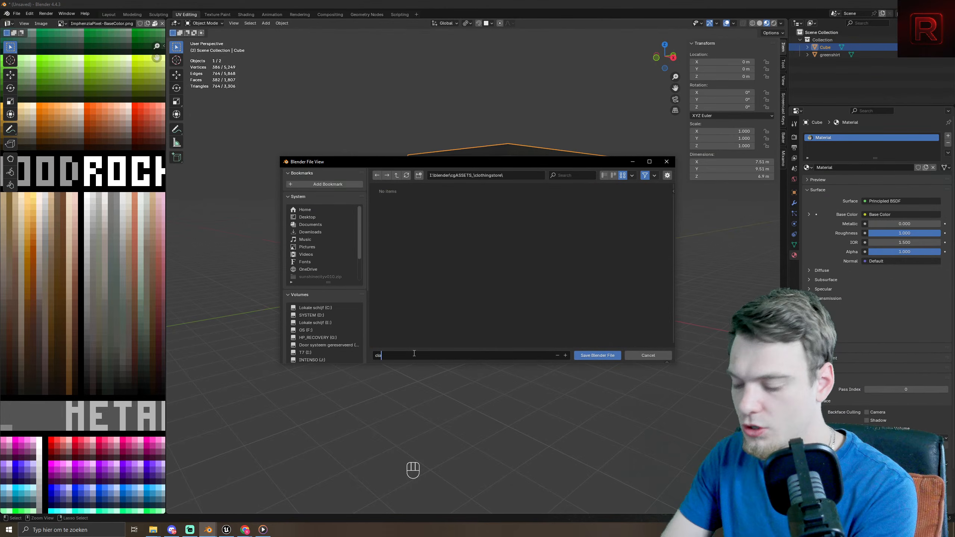
pyautogui.write('thingstore.blend')
pyautogui.press('Return')
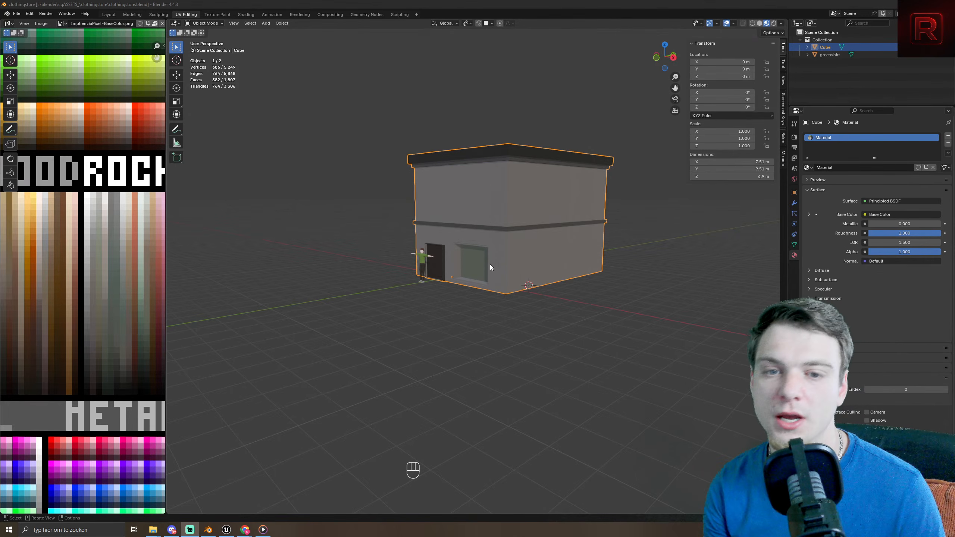
pyautogui.moveTo(489, 265); pyautogui.dragTo(552, 290, button='middle')
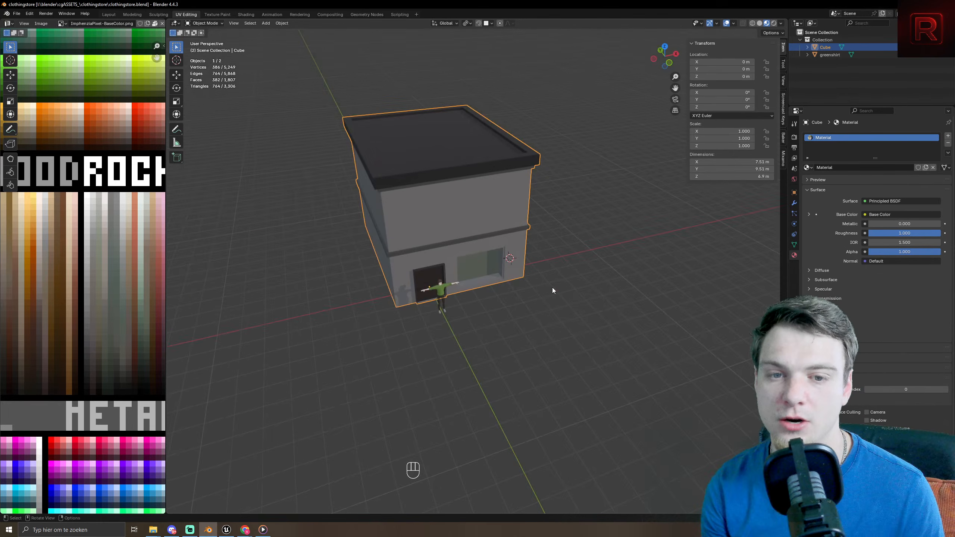
pyautogui.click(226, 529)
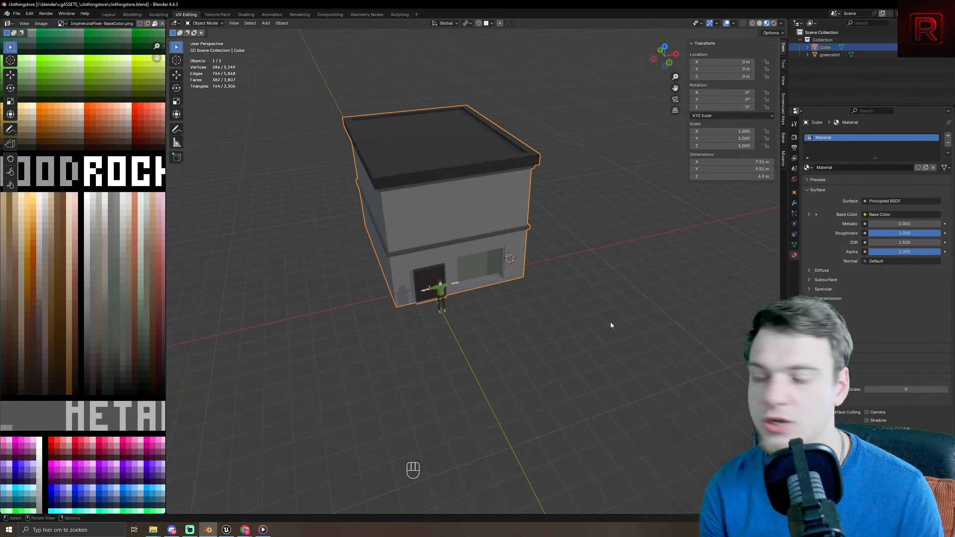
pyautogui.moveTo(611, 322)
pyautogui.mouseDown(button='middle')
pyautogui.moveTo(631, 310)
pyautogui.moveTo(612, 328)
pyautogui.mouseUp(button='middle')
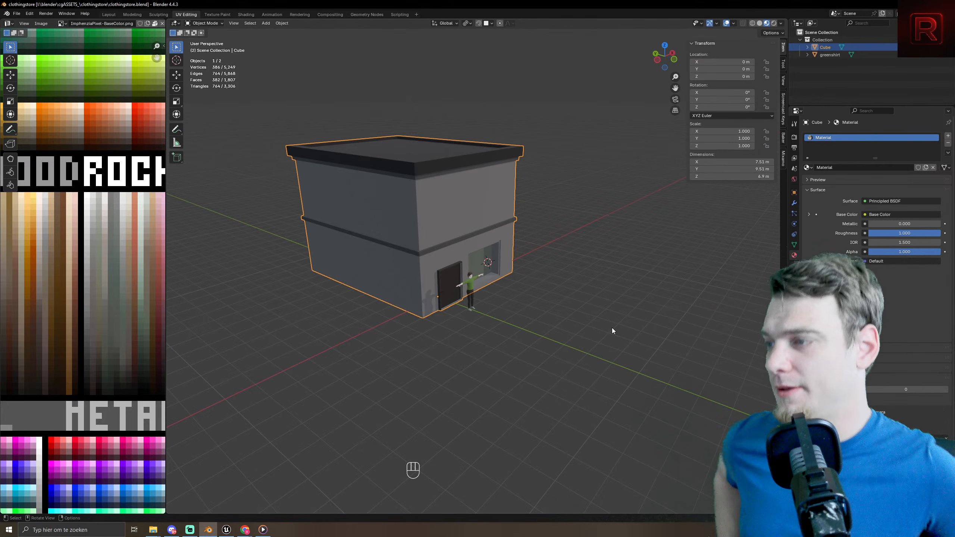
pyautogui.moveTo(335, 98); pyautogui.dragTo(413, 202, button='middle')
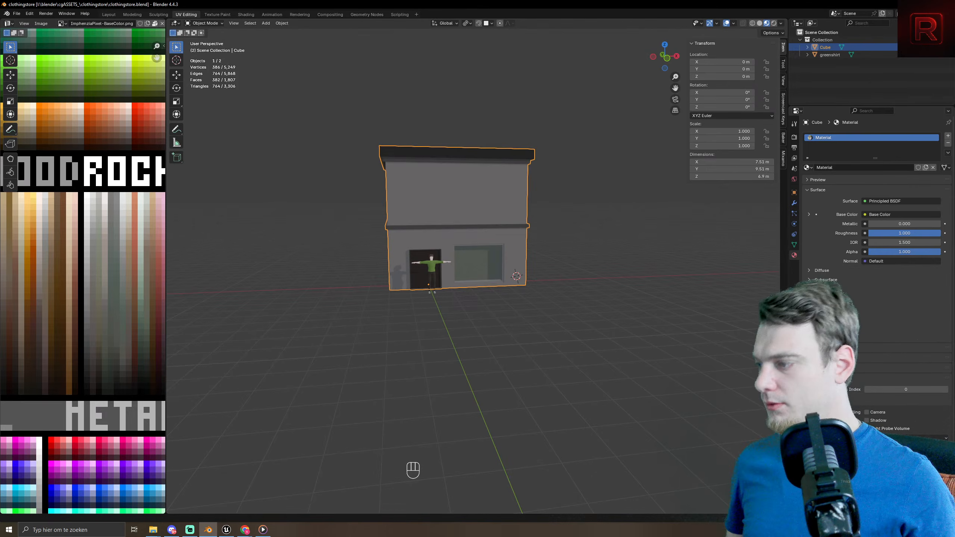
# - Switch to Unreal Editor and examine the city street's buildings, the mob car and the bus stop sign in the therealmap level
pyautogui.hotkey('alt', 'Tab')
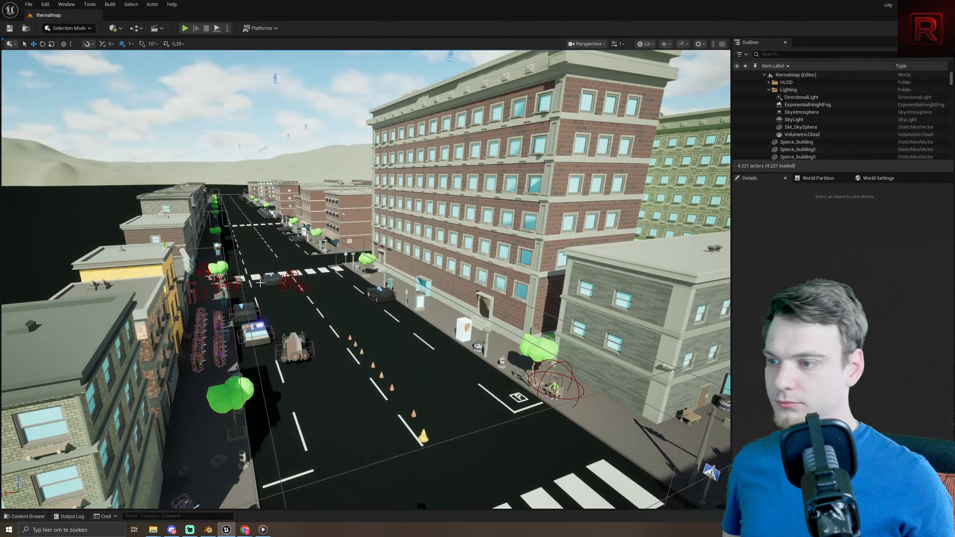
pyautogui.scroll(5, 242, 185)
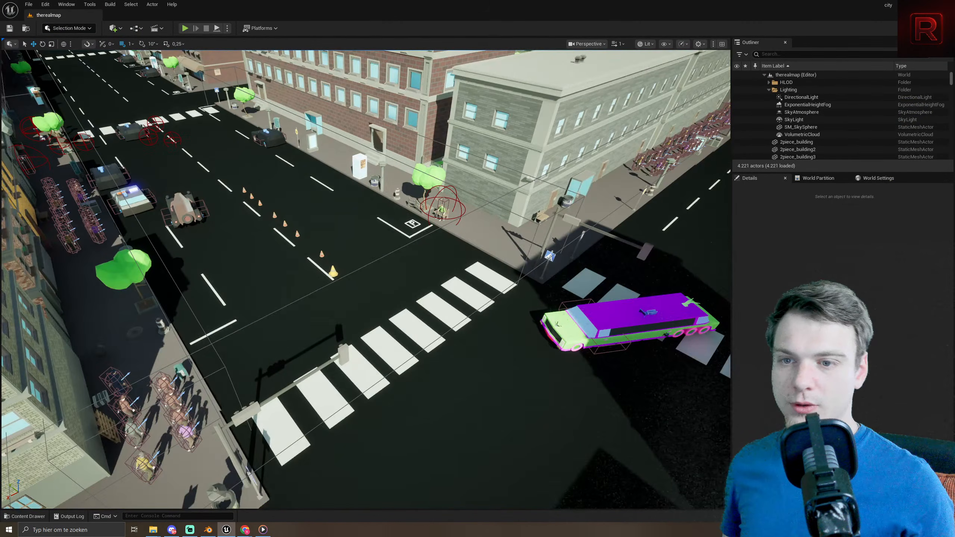
pyautogui.scroll(-3, 241, 185)
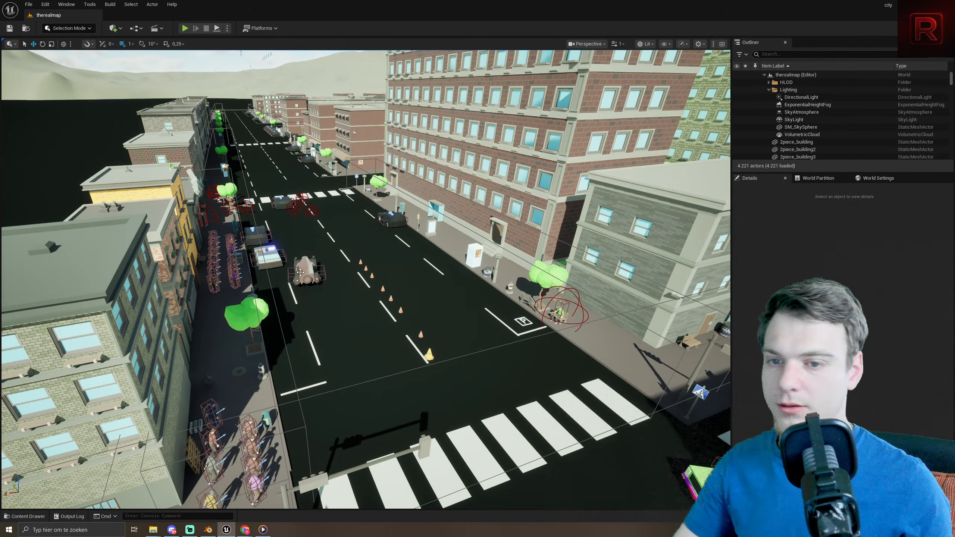
pyautogui.click(301, 272)
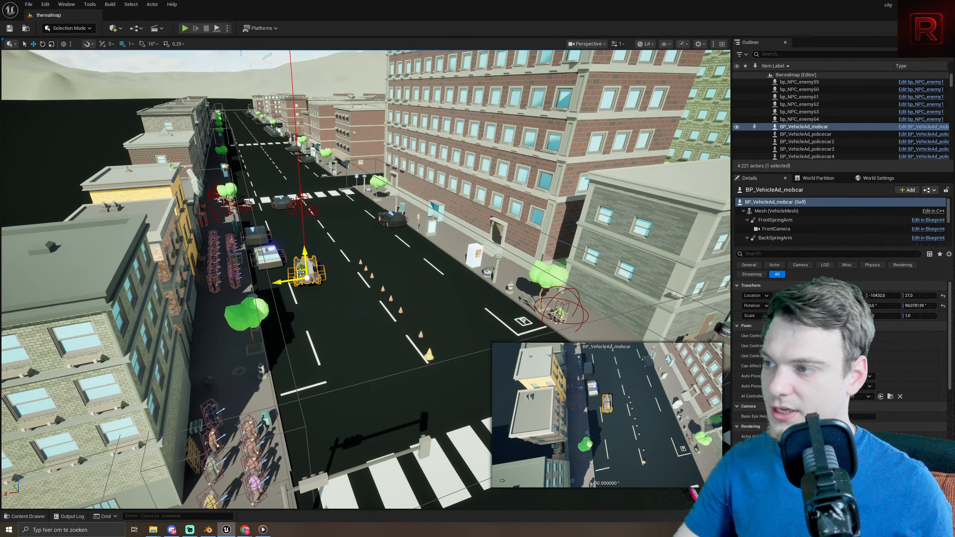
pyautogui.scroll(-3, 300, 272)
pyautogui.moveTo(376, 339); pyautogui.dragTo(409, 317, button='right')
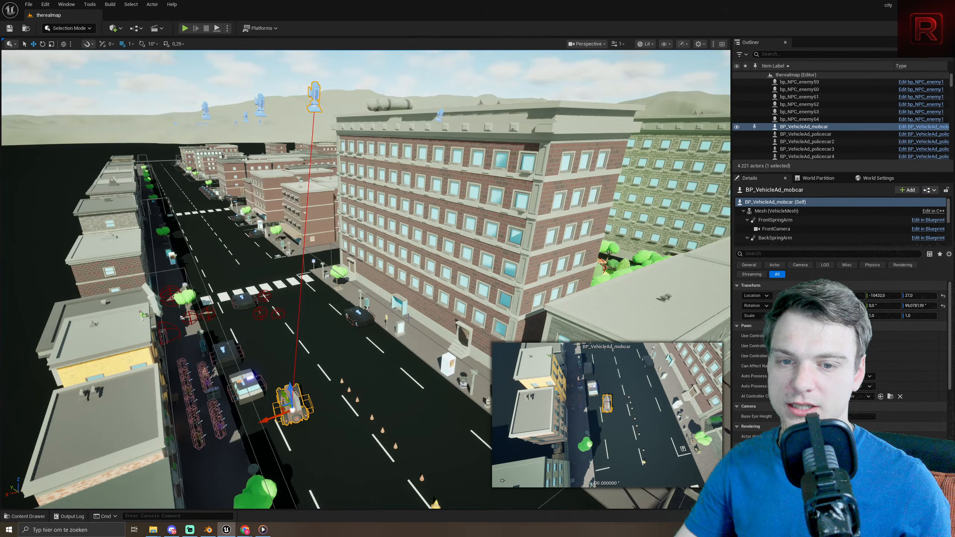
pyautogui.click(387, 319)
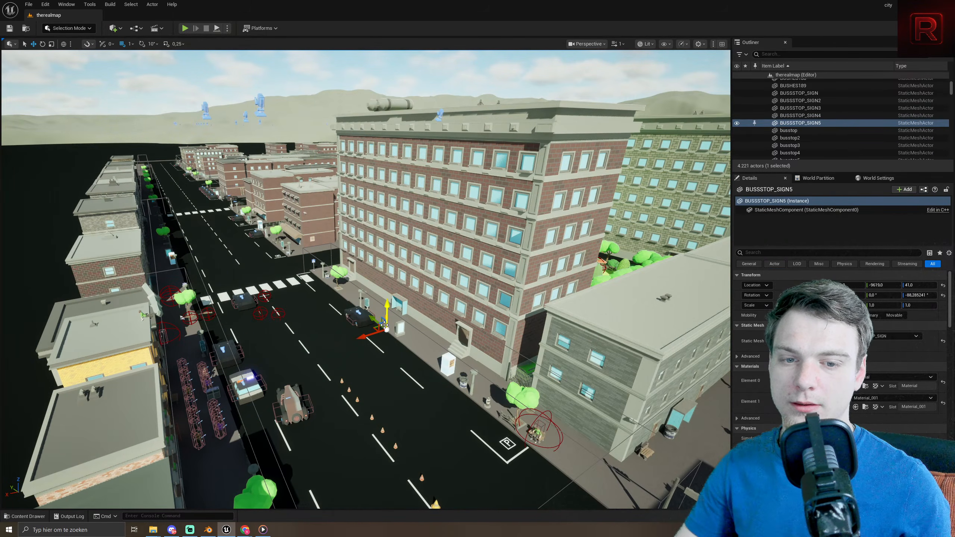
pyautogui.press('f')
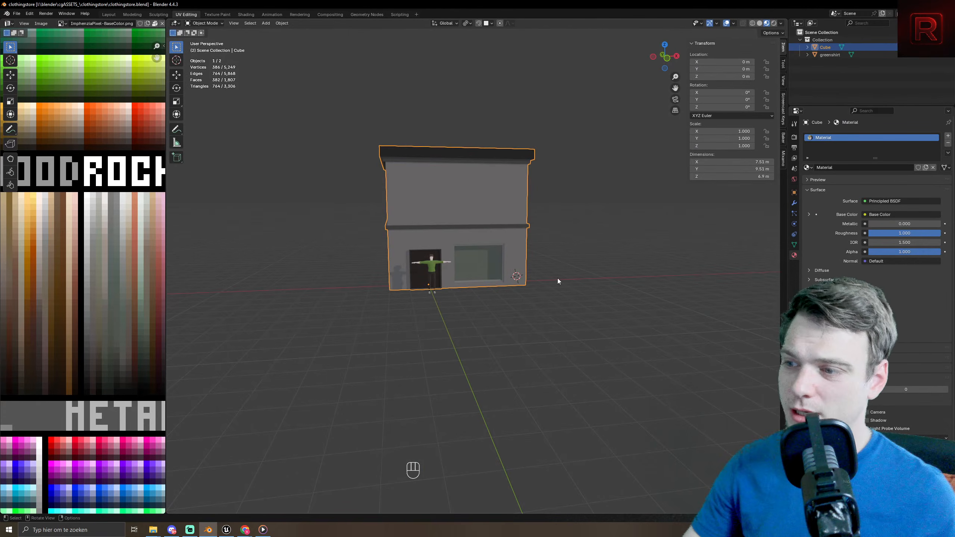
# - Return to Blender and examine the clothing store from several angles, checking the roof, front wall, door and window
pyautogui.moveTo(557, 278); pyautogui.dragTo(591, 297, button='middle')
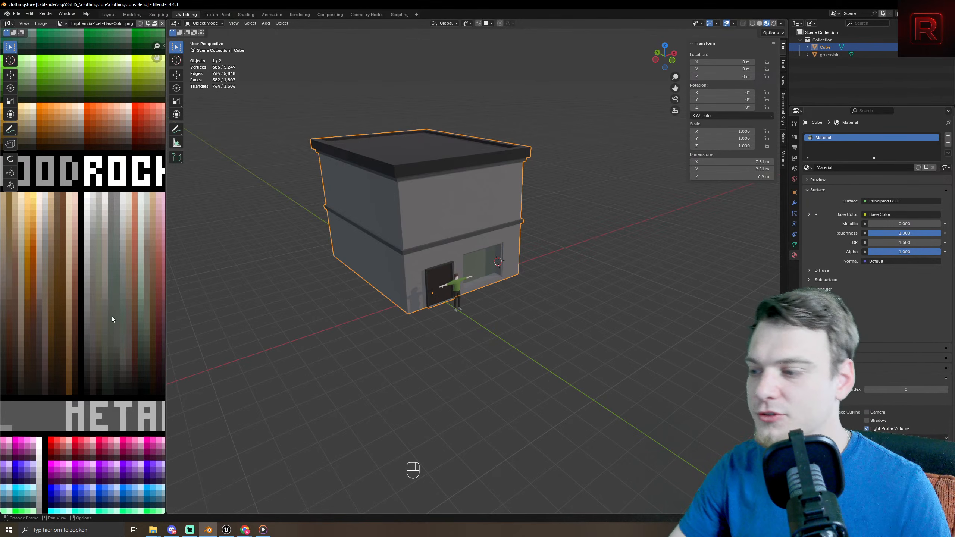
pyautogui.moveTo(471, 238); pyautogui.dragTo(447, 303, button='middle')
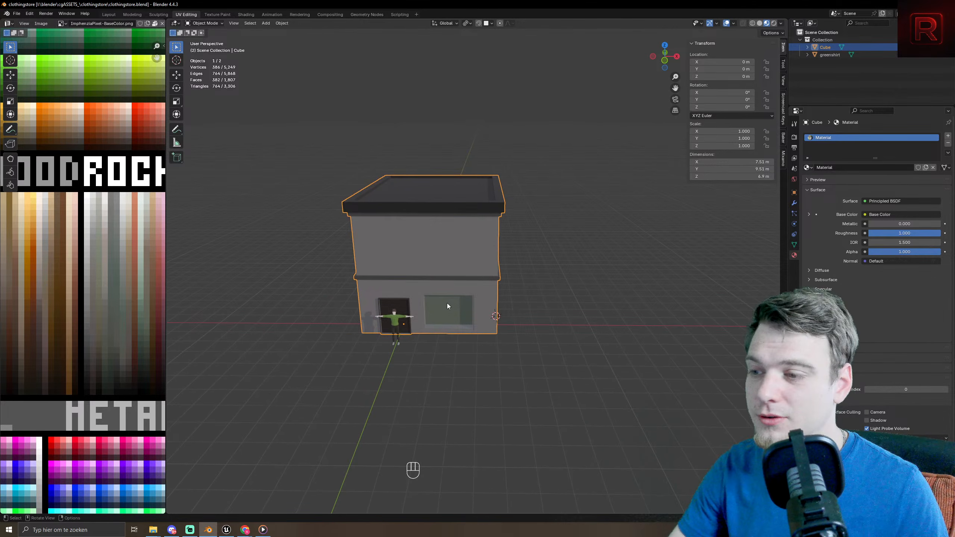
pyautogui.moveTo(341, 252); pyautogui.dragTo(368, 275, button='middle')
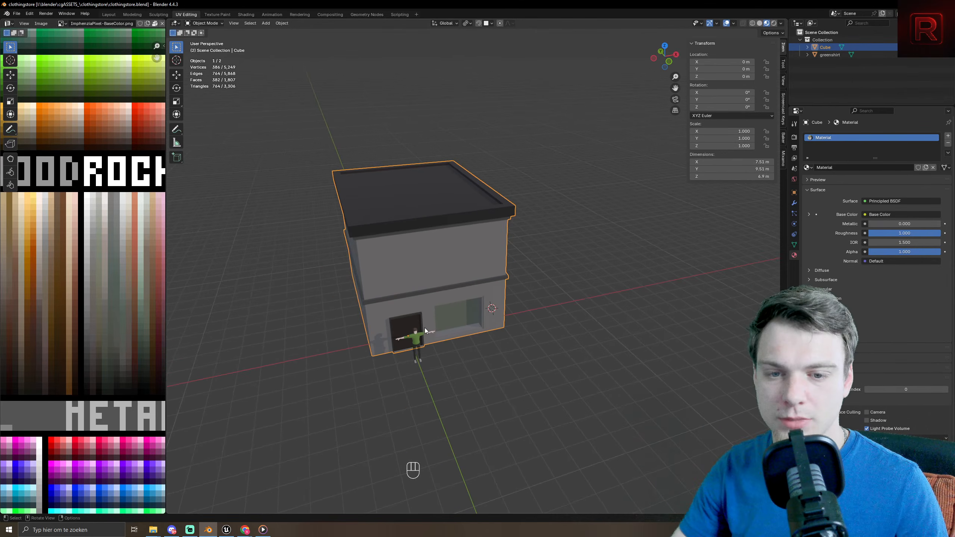
pyautogui.scroll(5, 425, 328)
pyautogui.scroll(-3, 425, 329)
pyautogui.moveTo(425, 329); pyautogui.dragTo(386, 414, button='middle')
pyautogui.scroll(4, 436, 315)
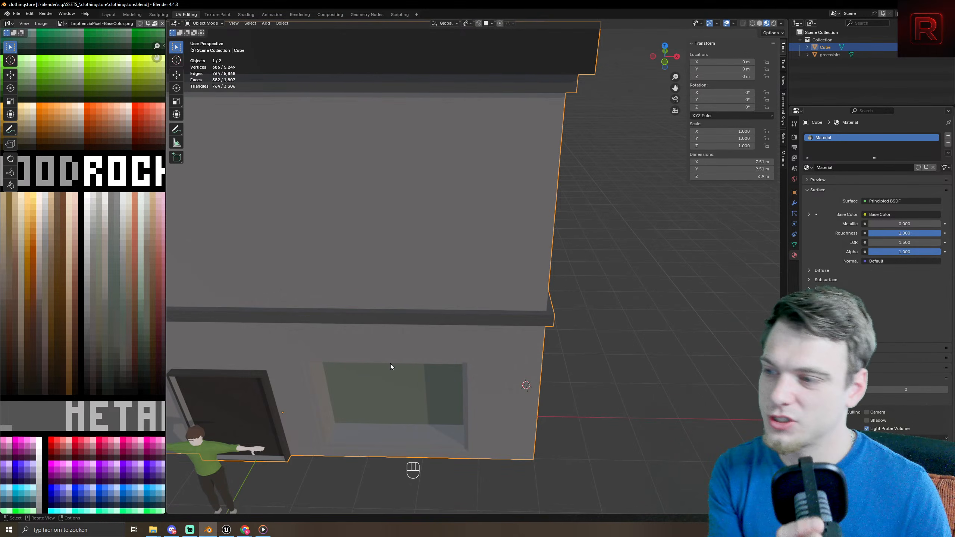
pyautogui.moveTo(390, 362); pyautogui.dragTo(394, 336, button='middle')
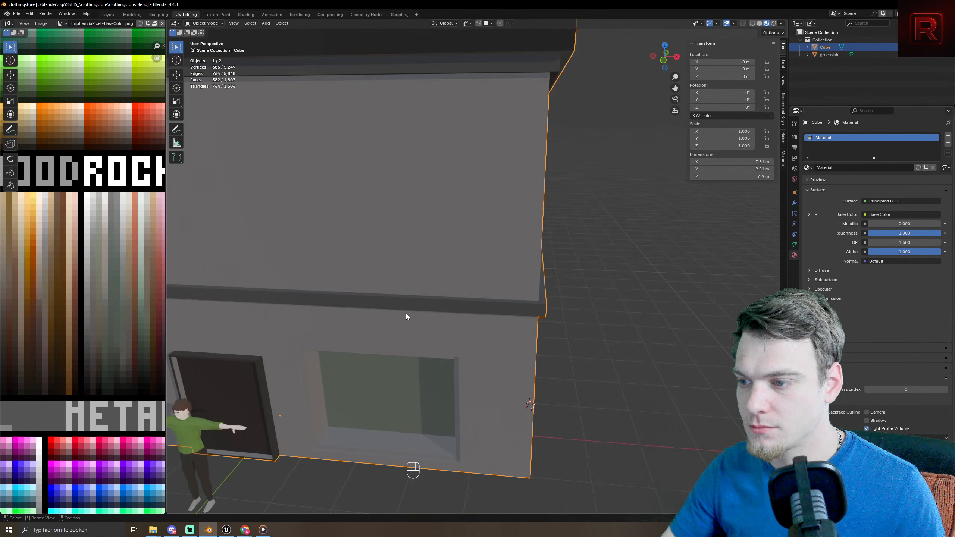
pyautogui.scroll(-5, 406, 313)
pyautogui.moveTo(406, 313); pyautogui.dragTo(429, 316, button='middle')
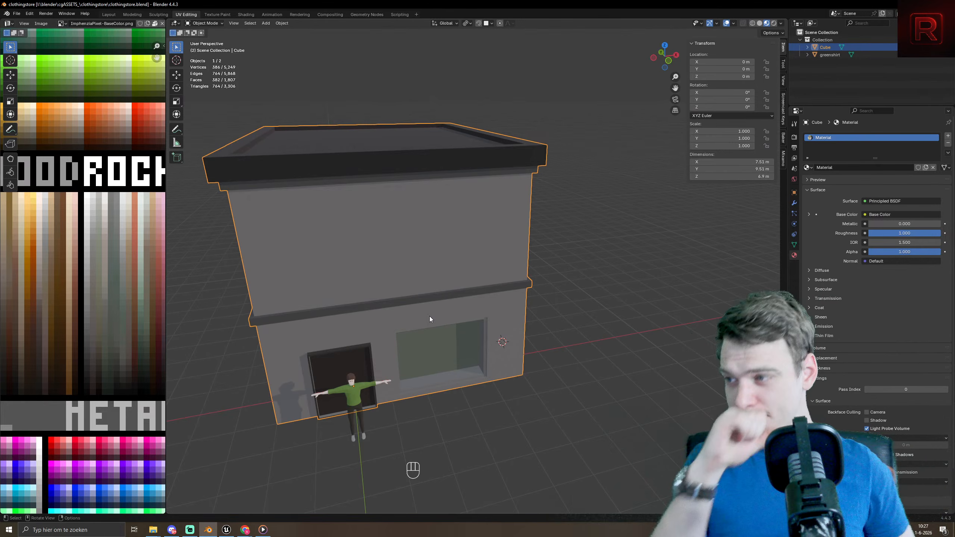
pyautogui.moveTo(430, 319)
pyautogui.mouseDown(button='middle')
pyautogui.moveTo(376, 350)
pyautogui.moveTo(390, 334)
pyautogui.moveTo(366, 207)
pyautogui.moveTo(370, 352)
pyautogui.moveTo(457, 259)
pyautogui.moveTo(450, 240)
pyautogui.moveTo(422, 313)
pyautogui.mouseUp(button='middle')
# - Fill the front window opening with a glass pane face between its lower and upper inner frame edges
pyautogui.press('Tab')
pyautogui.scroll(3, 367, 207)
pyautogui.scroll(-3, 367, 207)
pyautogui.press('2')
pyautogui.click(450, 229)
pyautogui.scroll(-3, 421, 313)
pyautogui.click(396, 404)
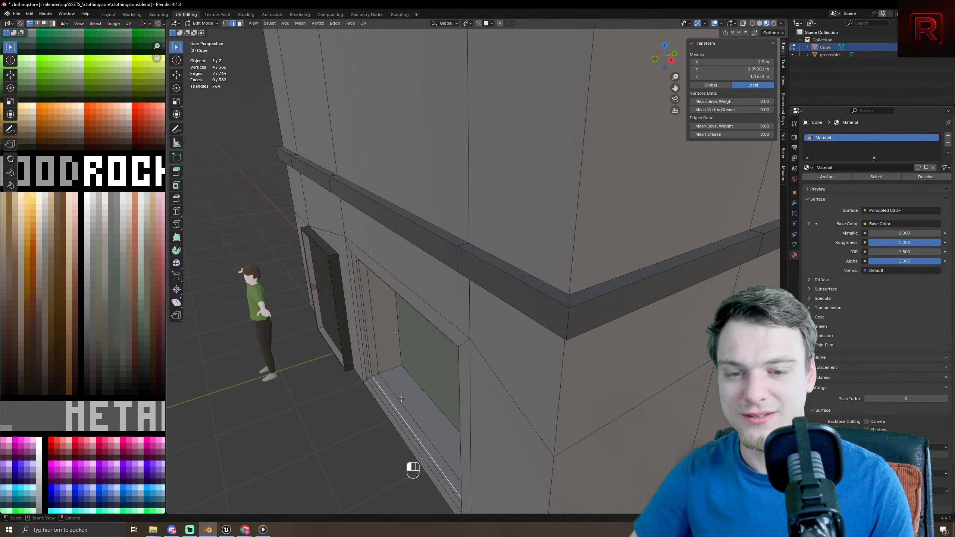
pyautogui.click(413, 406)
pyautogui.moveTo(413, 406); pyautogui.dragTo(436, 339, button='middle')
pyautogui.keyDown('shift'); pyautogui.click(396, 262); pyautogui.keyUp('shift')
pyautogui.press('f')
pyautogui.scroll(-3, 448, 323)
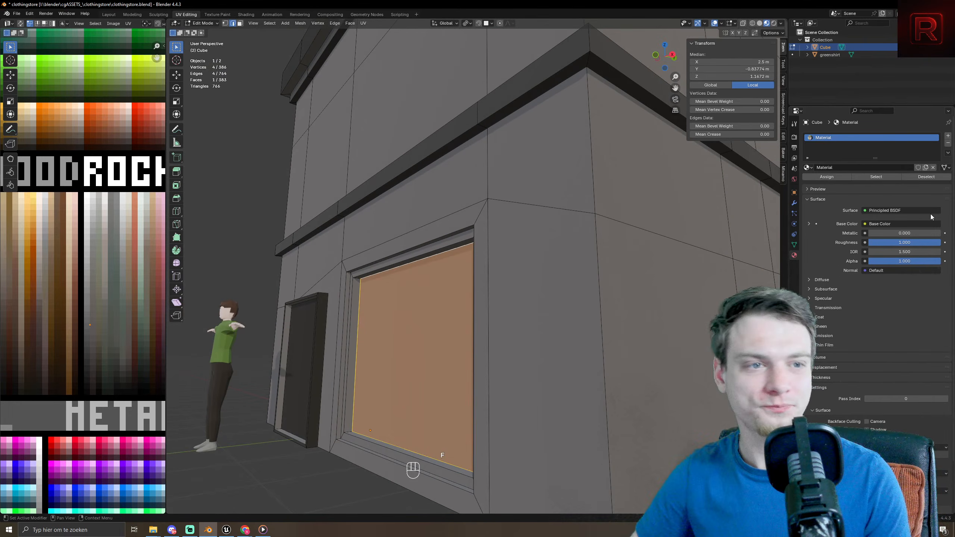
# - Add a second material slot to the store and create a new material in it
pyautogui.click(949, 136)
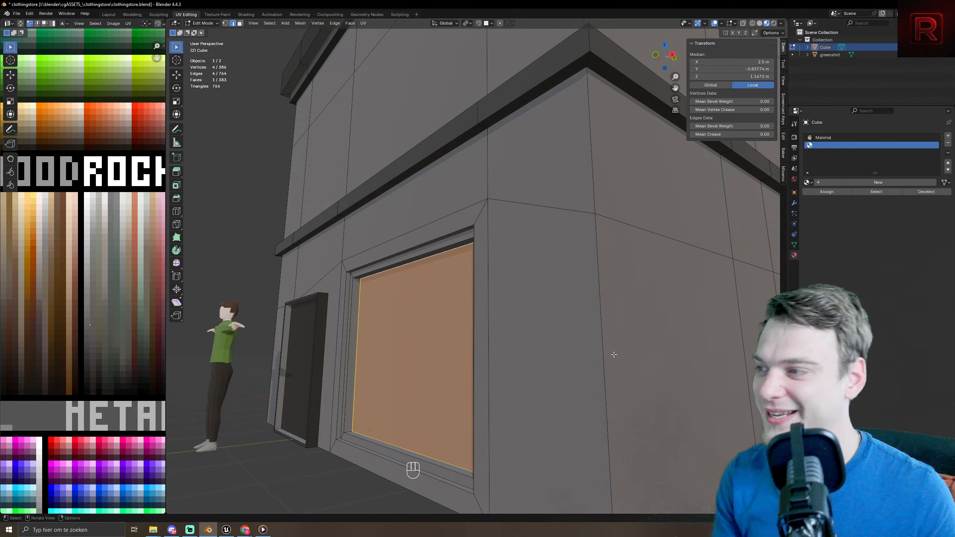
pyautogui.click(864, 182)
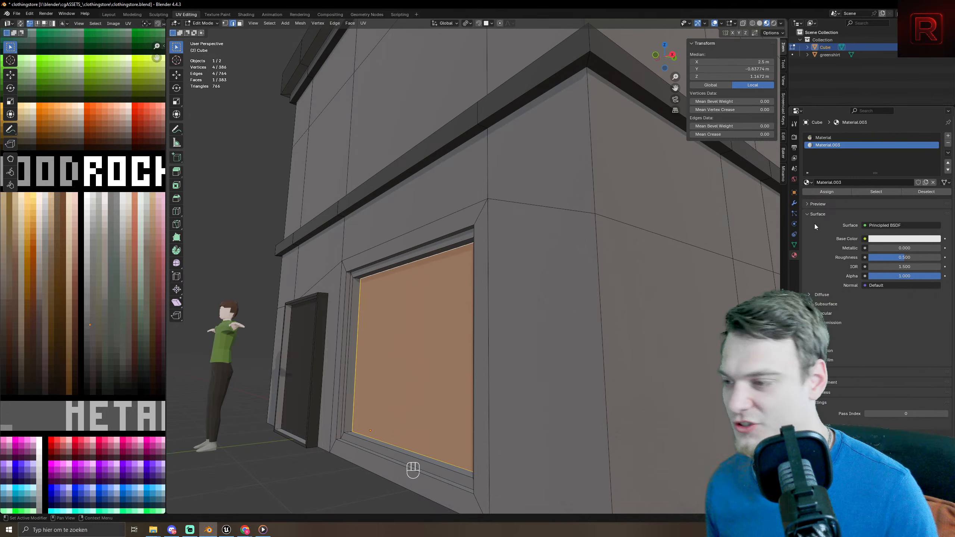
pyautogui.press('Pause')
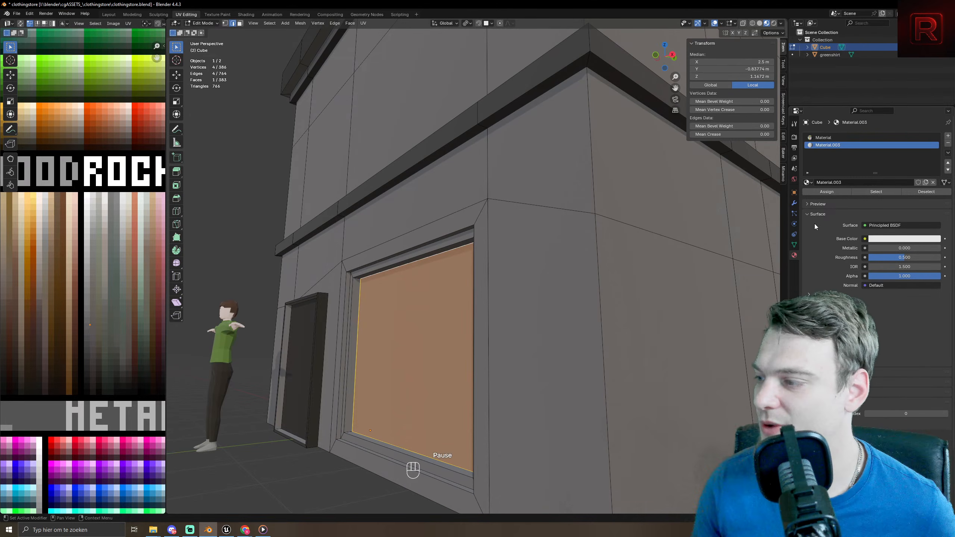
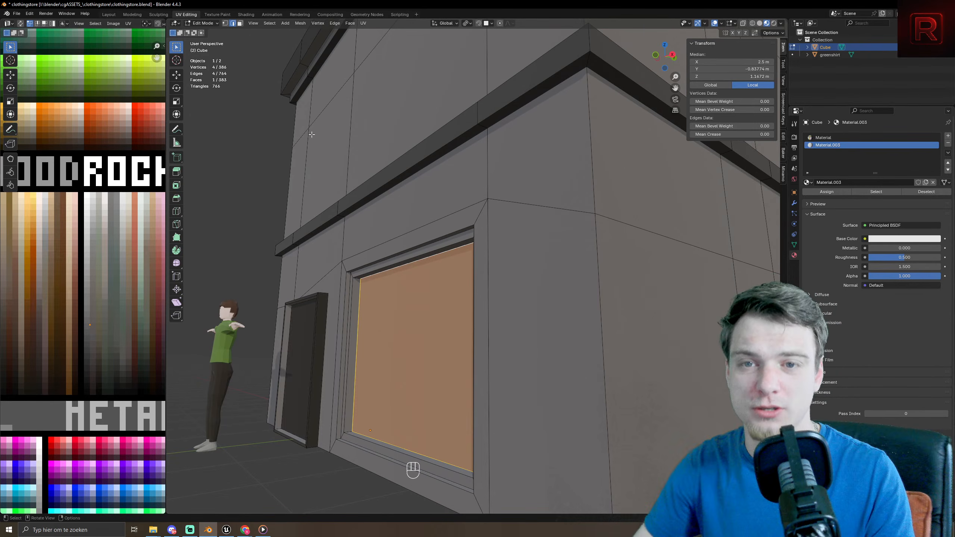
# - Rename the new material as window glass material
pyautogui.moveTo(379, 203); pyautogui.dragTo(358, 205, button='middle')
pyautogui.scroll(-8, 360, 200)
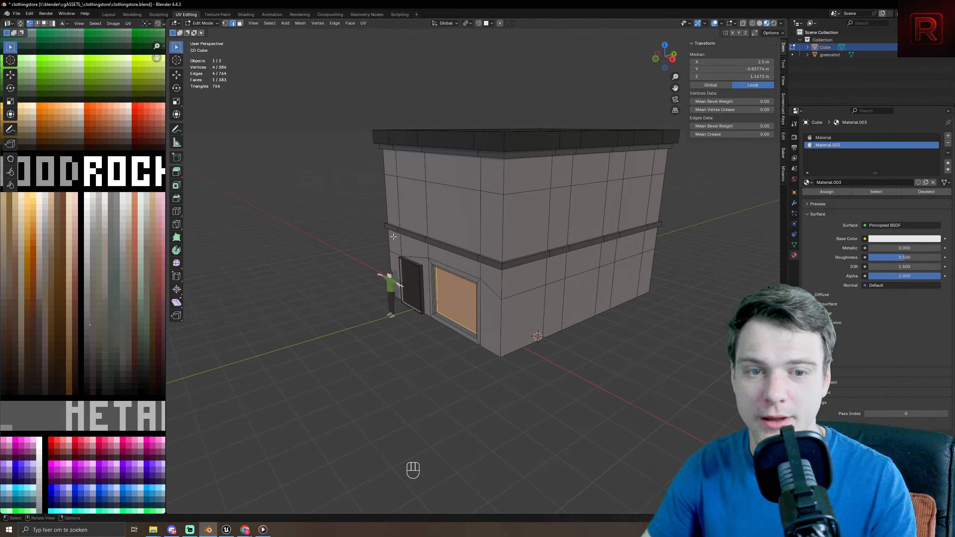
pyautogui.scroll(5, 357, 264)
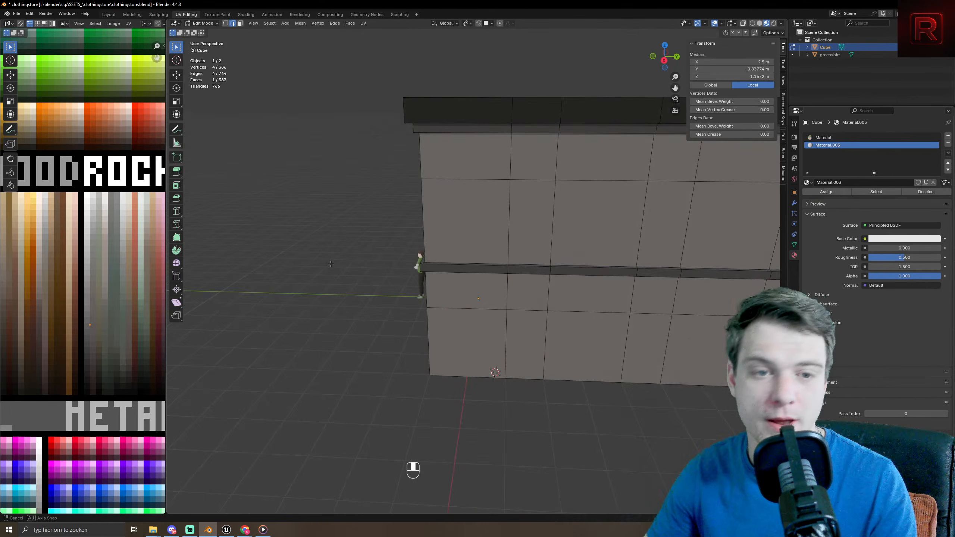
pyautogui.scroll(-4, 331, 264)
pyautogui.moveTo(446, 303); pyautogui.dragTo(361, 319, button='middle')
pyautogui.scroll(8, 361, 320)
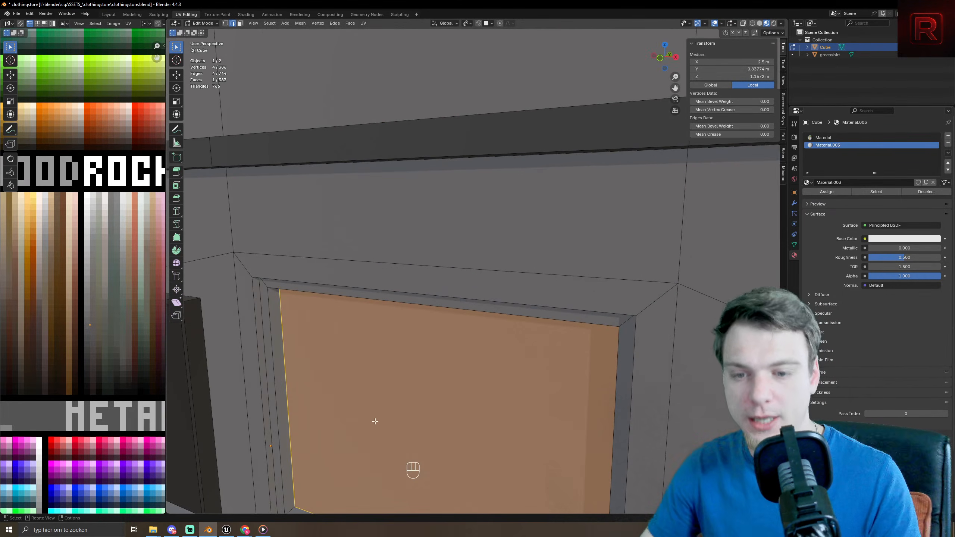
pyautogui.doubleClick(841, 145)
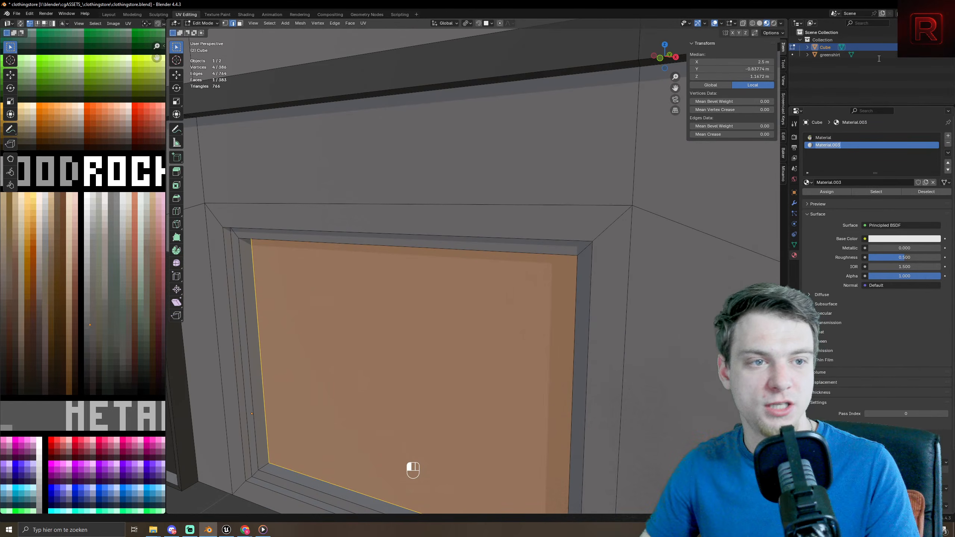
pyautogui.write('window')
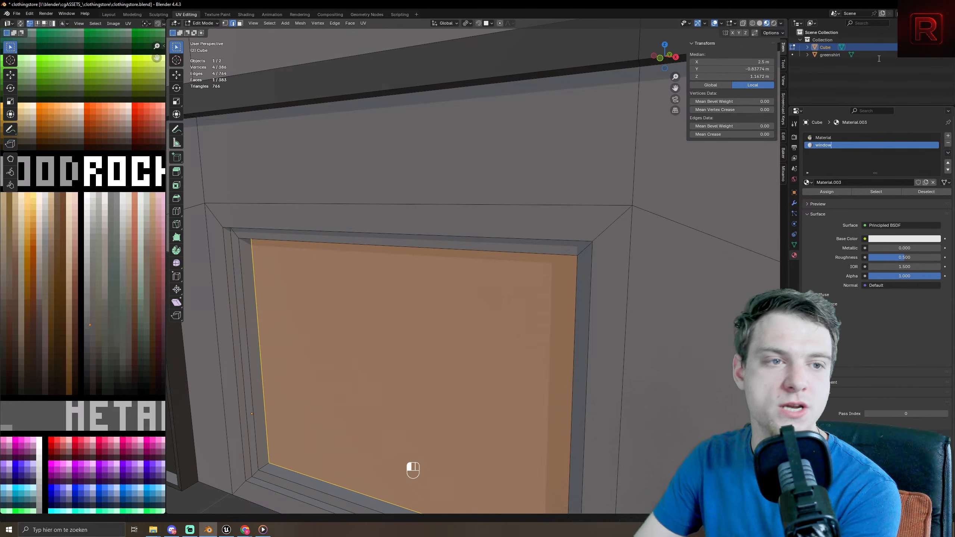
pyautogui.write(' glass marerial')
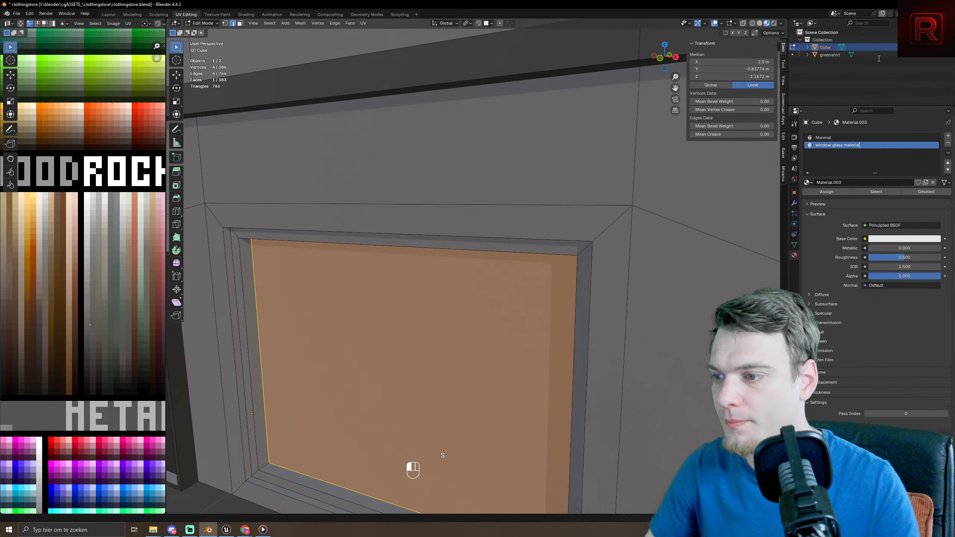
pyautogui.press('Return')
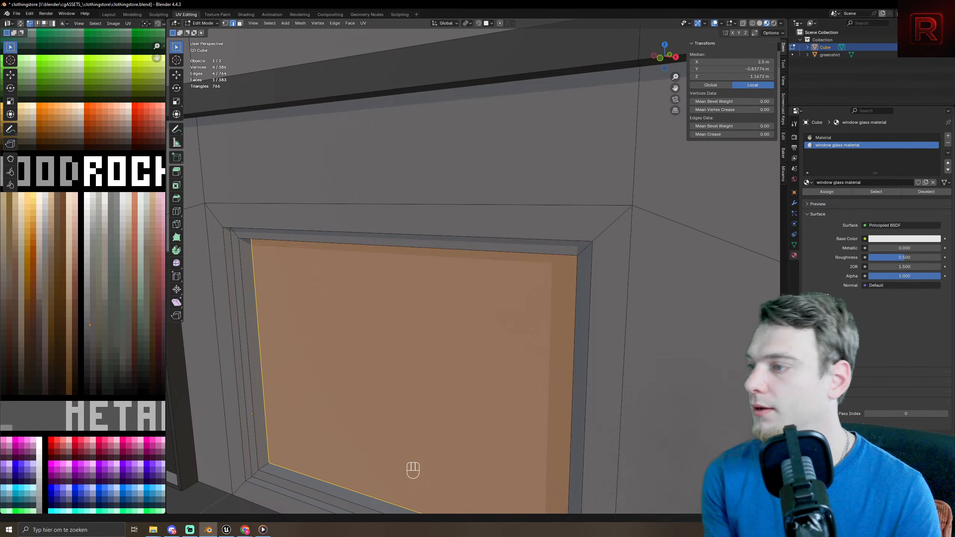
# - Assign the window glass material to the pane face and set its transmission weight to 1.000
pyautogui.scroll(-5, 516, 365)
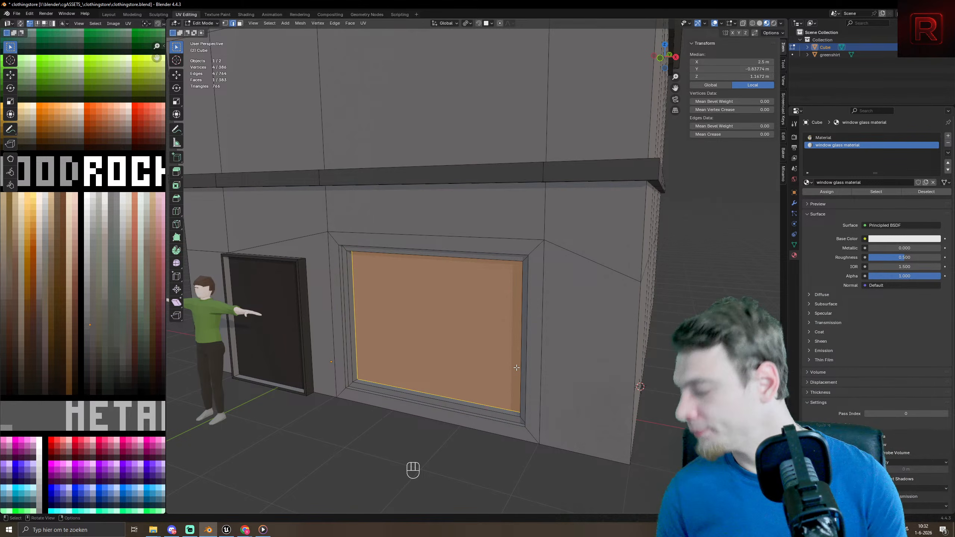
pyautogui.moveTo(361, 263); pyautogui.dragTo(325, 266, button='middle')
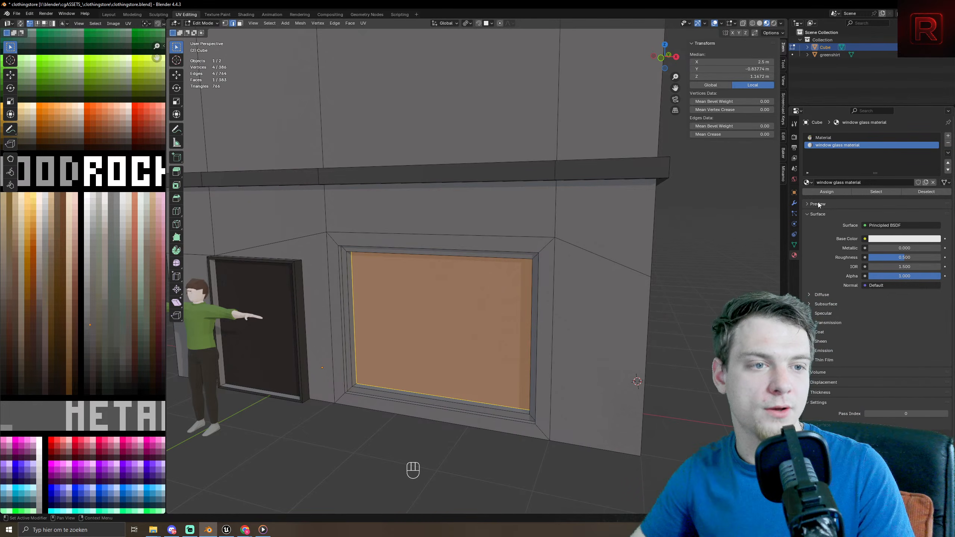
pyautogui.click(824, 192)
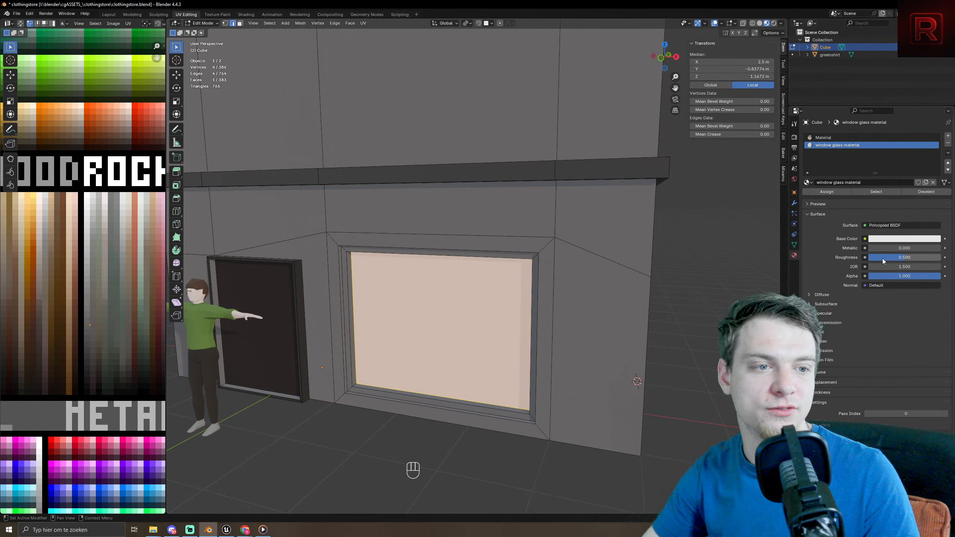
pyautogui.click(826, 322)
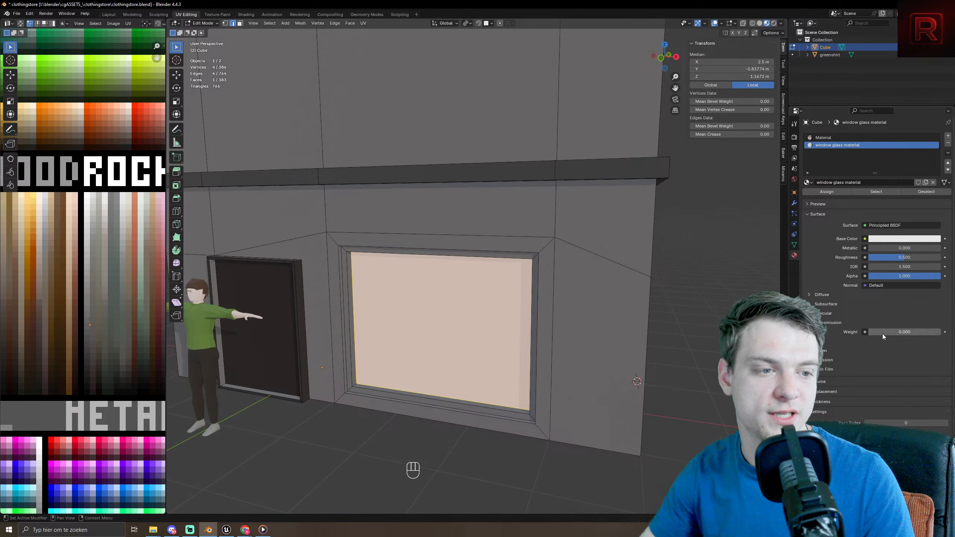
pyautogui.moveTo(881, 332); pyautogui.dragTo(941, 332)
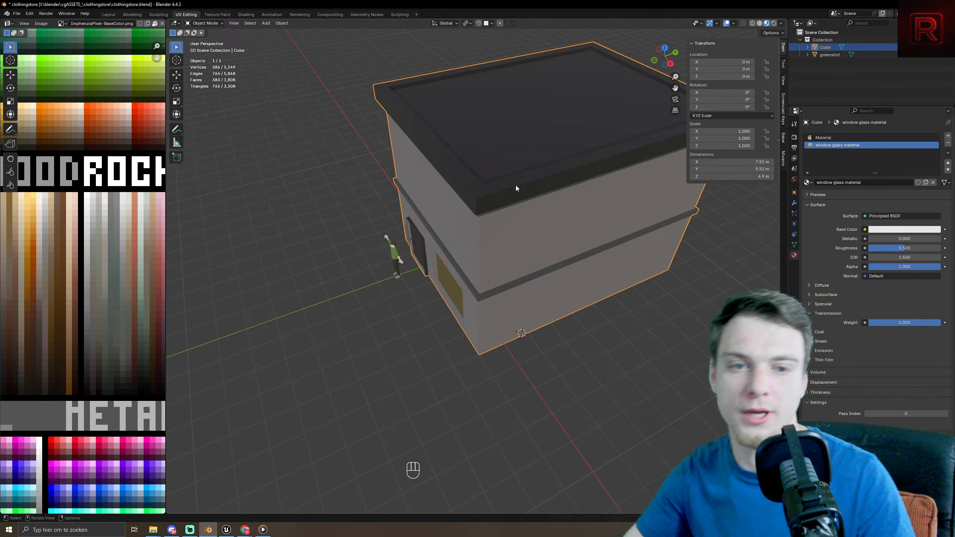
# - Tint the window glass material's base color blue-violet, with hue 0.670 and saturation 0.771
pyautogui.moveTo(516, 185)
pyautogui.mouseDown(button='middle')
pyautogui.moveTo(506, 192)
pyautogui.moveTo(530, 179)
pyautogui.moveTo(521, 189)
pyautogui.mouseUp(button='middle')
pyautogui.moveTo(476, 268); pyautogui.dragTo(526, 295, button='middle')
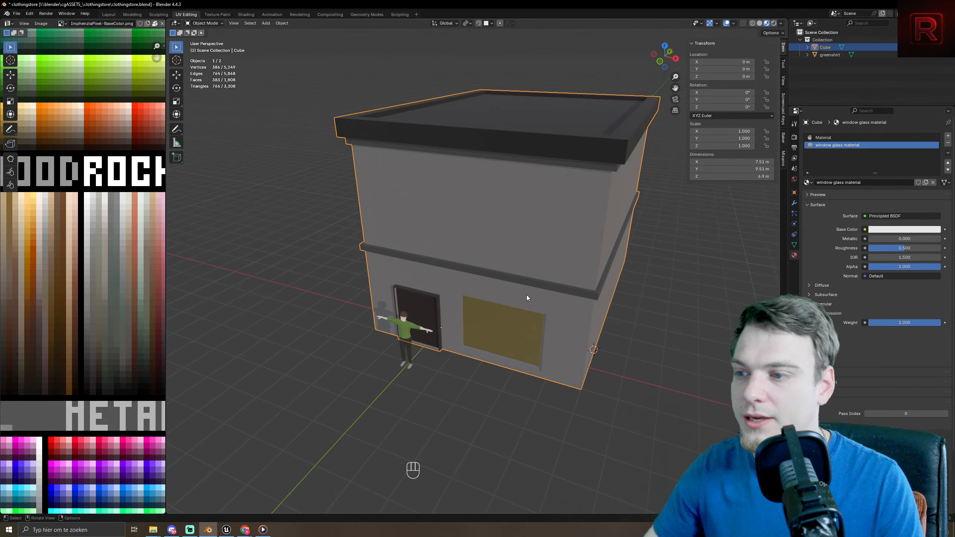
pyautogui.moveTo(527, 295); pyautogui.dragTo(517, 276, button='middle')
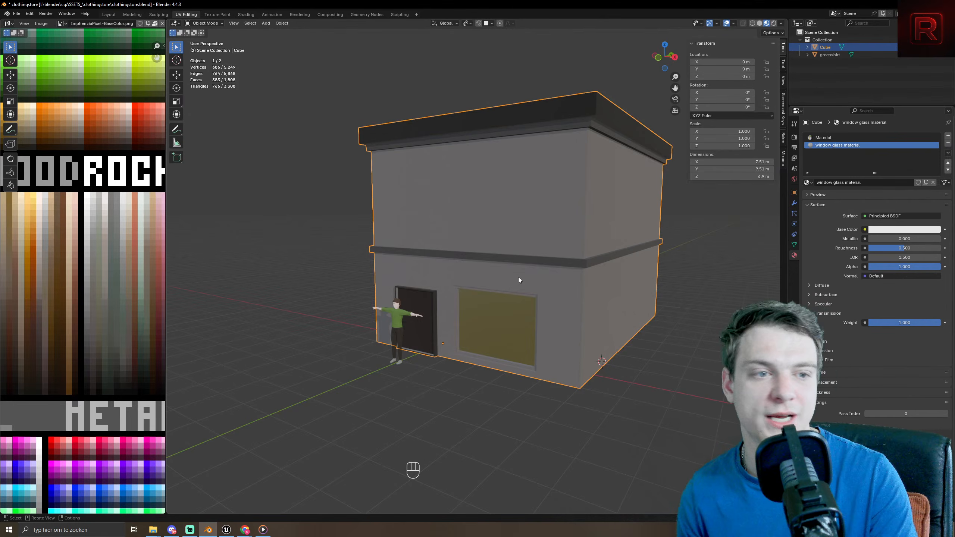
pyautogui.click(910, 229)
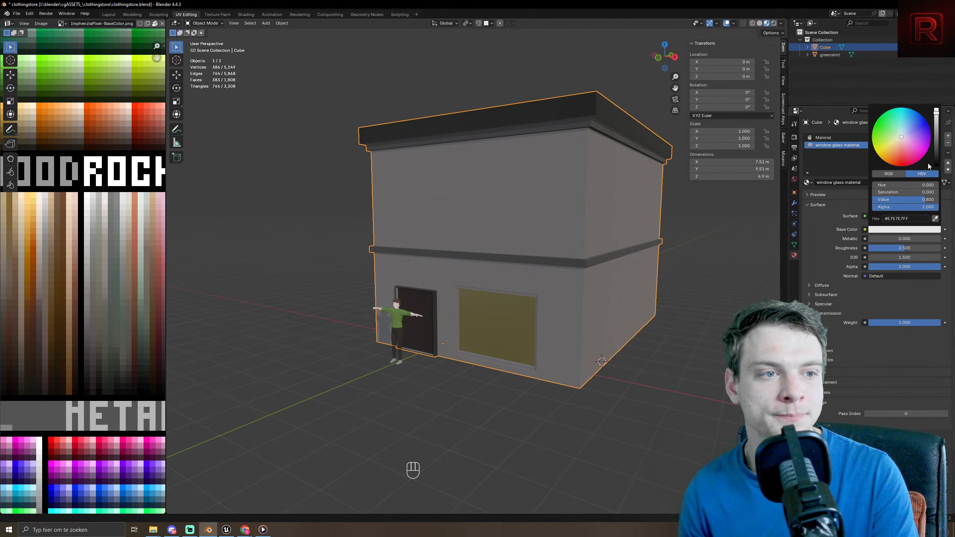
pyautogui.moveTo(915, 119); pyautogui.dragTo(913, 130)
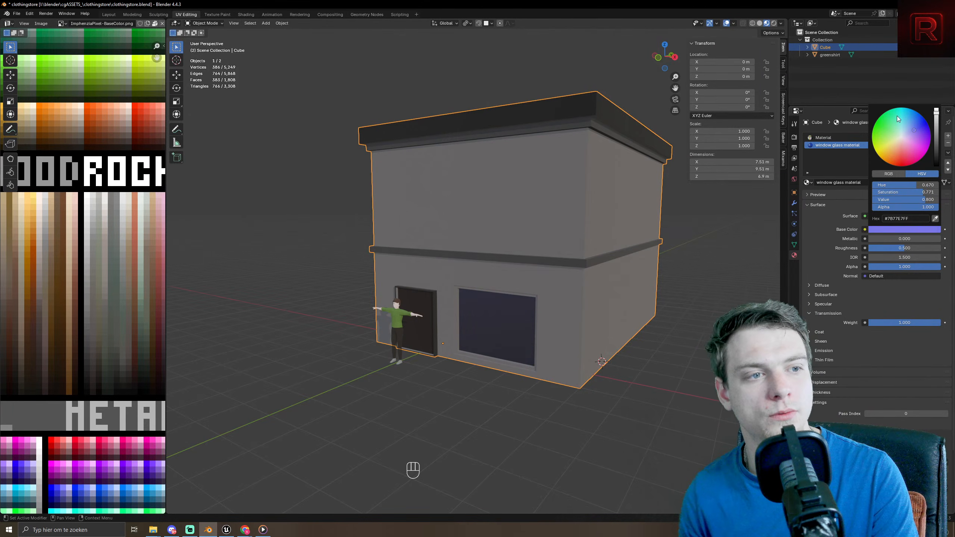
# - Preview the store briefly in rendered shading, return to material preview and set the window glass roughness to 0.577
pyautogui.click(773, 24)
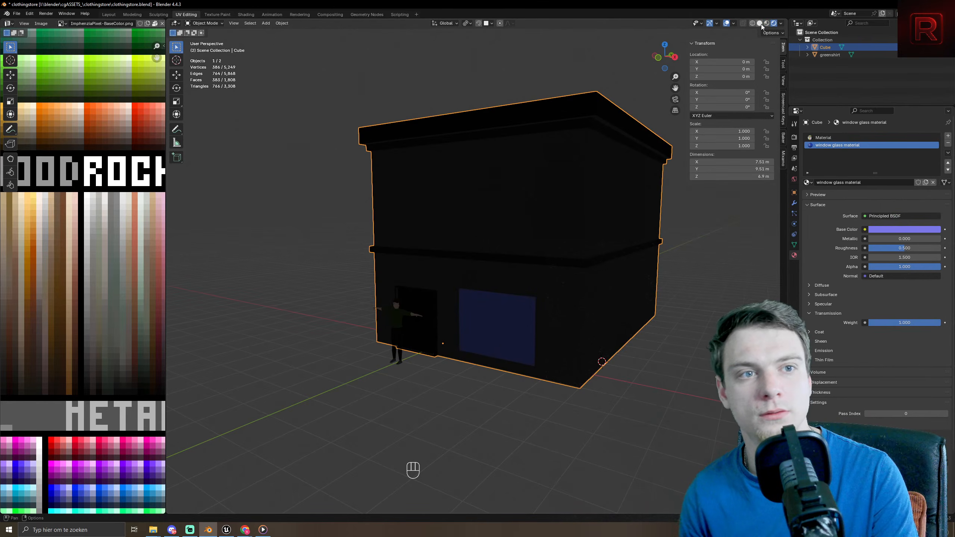
pyautogui.click(767, 24)
pyautogui.moveTo(898, 248); pyautogui.dragTo(926, 248)
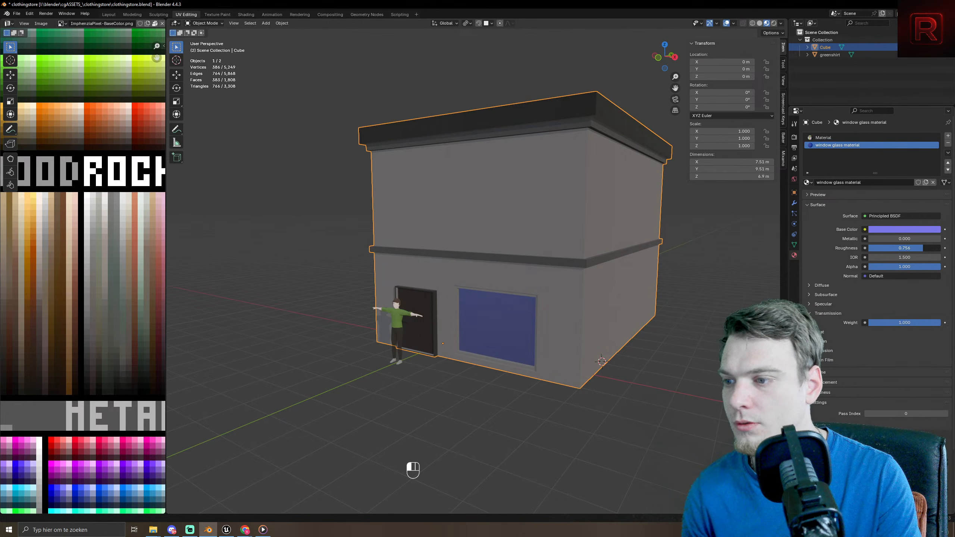
pyautogui.moveTo(923, 248)
pyautogui.mouseDown()
pyautogui.moveTo(901, 248)
pyautogui.moveTo(910, 248)
pyautogui.mouseUp()
# - Recolour the window frame's faces around the glass by moving their UVs onto a dark grey swatch in the palette's rock section
pyautogui.moveTo(411, 317); pyautogui.dragTo(608, 289, button='middle')
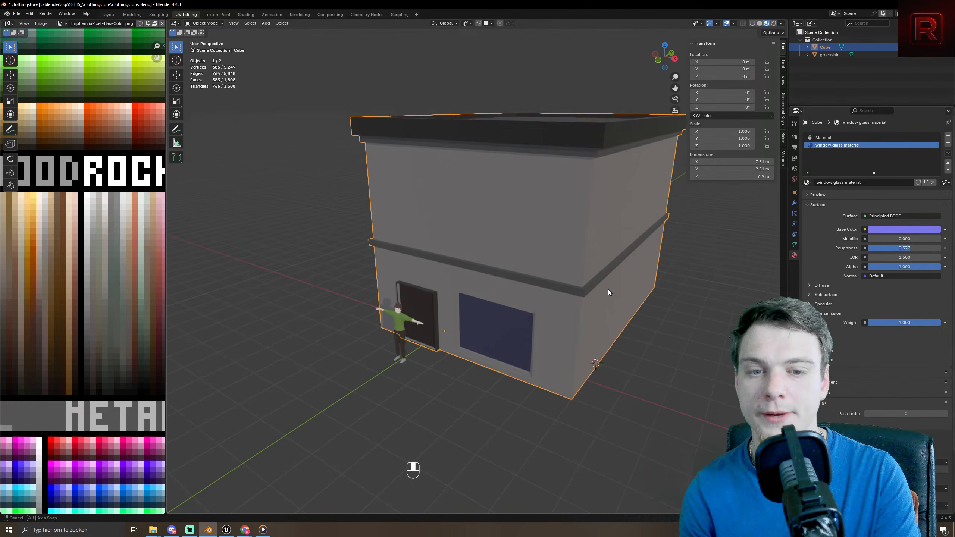
pyautogui.scroll(5, 540, 346)
pyautogui.moveTo(539, 346); pyautogui.dragTo(523, 199, button='middle')
pyautogui.scroll(2, 543, 333)
pyautogui.press('Tab')
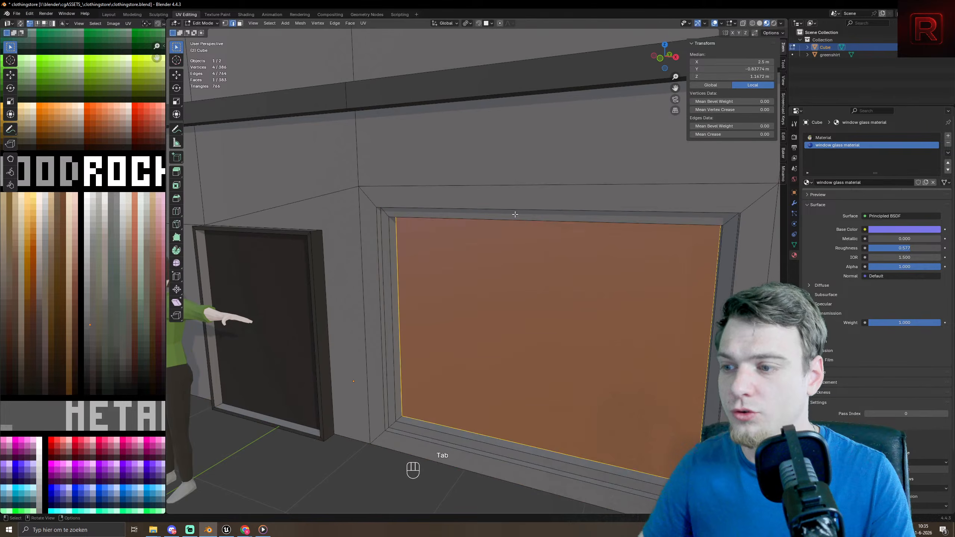
pyautogui.moveTo(458, 259); pyautogui.dragTo(417, 205, button='middle')
pyautogui.press('3')
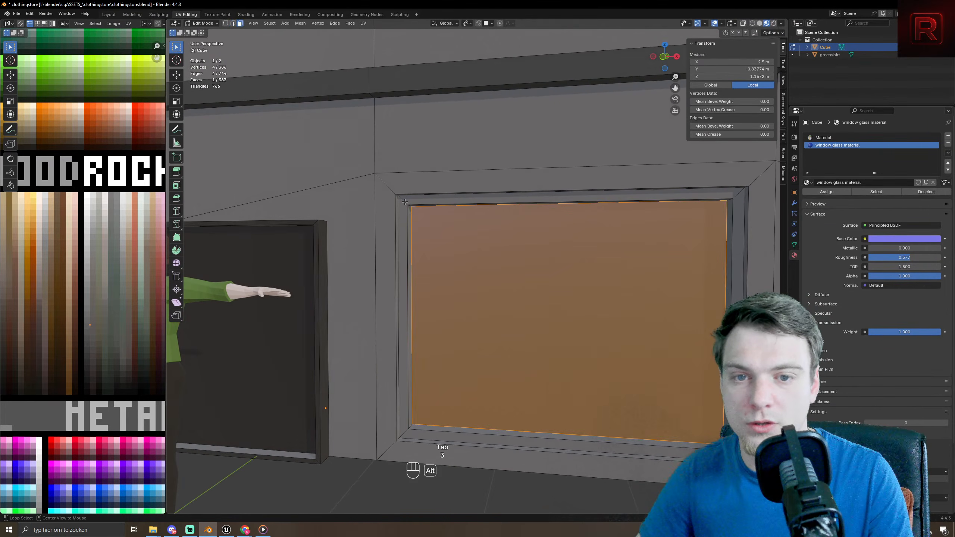
pyautogui.press('ctrl+KP_Add')
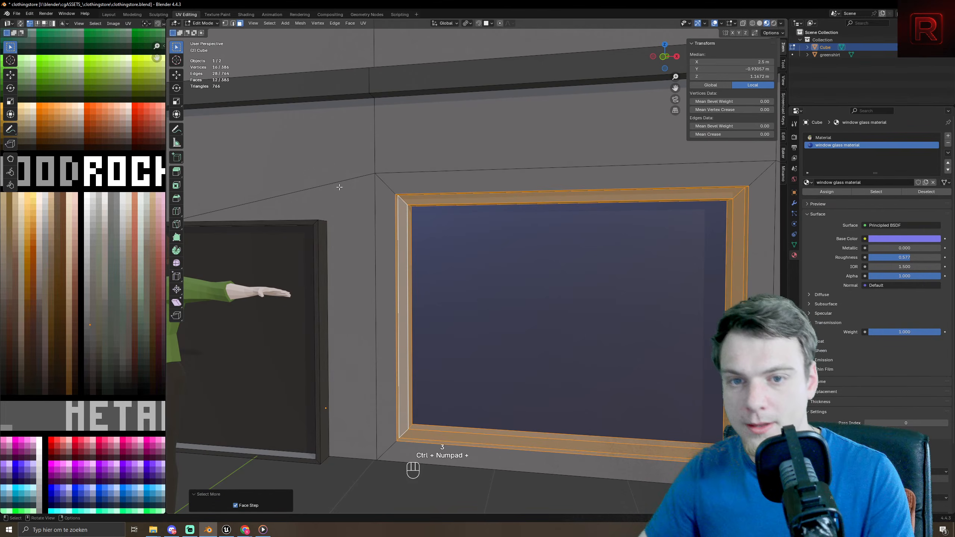
pyautogui.scroll(3, 405, 204)
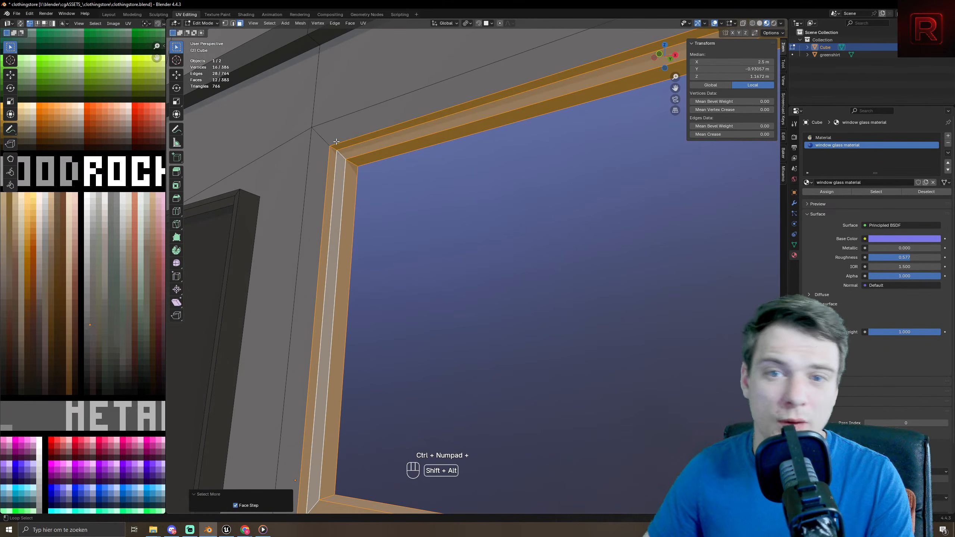
pyautogui.press('ctrl+KP_Subtract')
pyautogui.press('h')
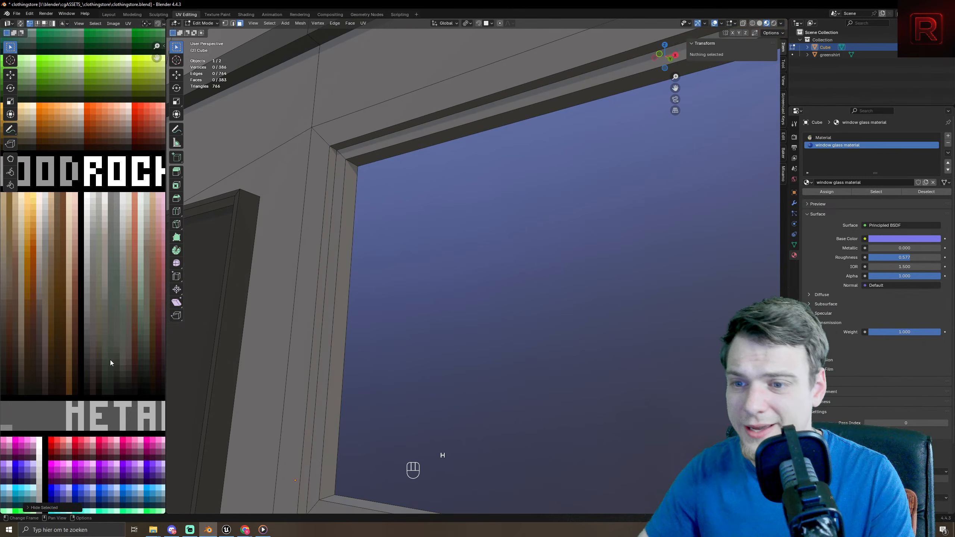
pyautogui.hotkey('ctrl', 'z')
pyautogui.press('g')
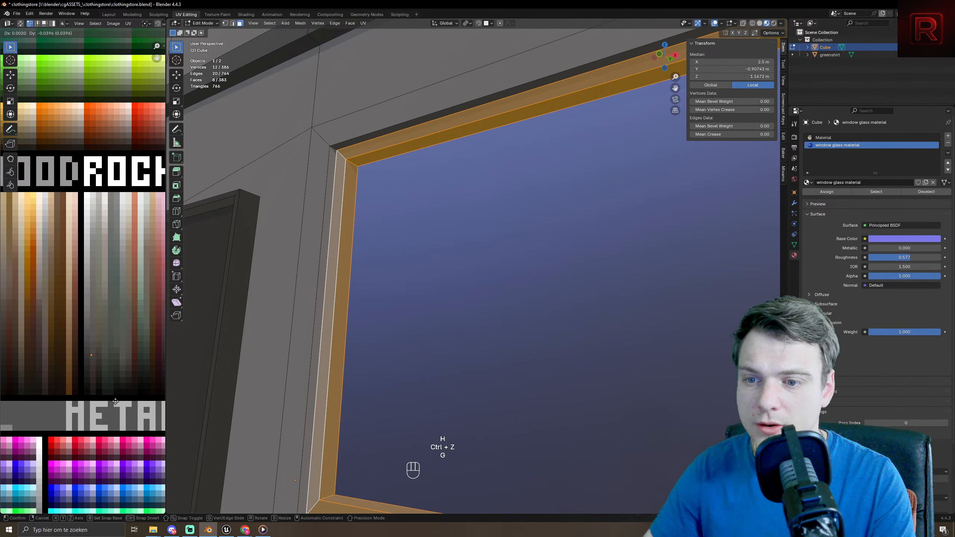
pyautogui.click(118, 401)
pyautogui.press('Tab')
pyautogui.scroll(-10, 625, 293)
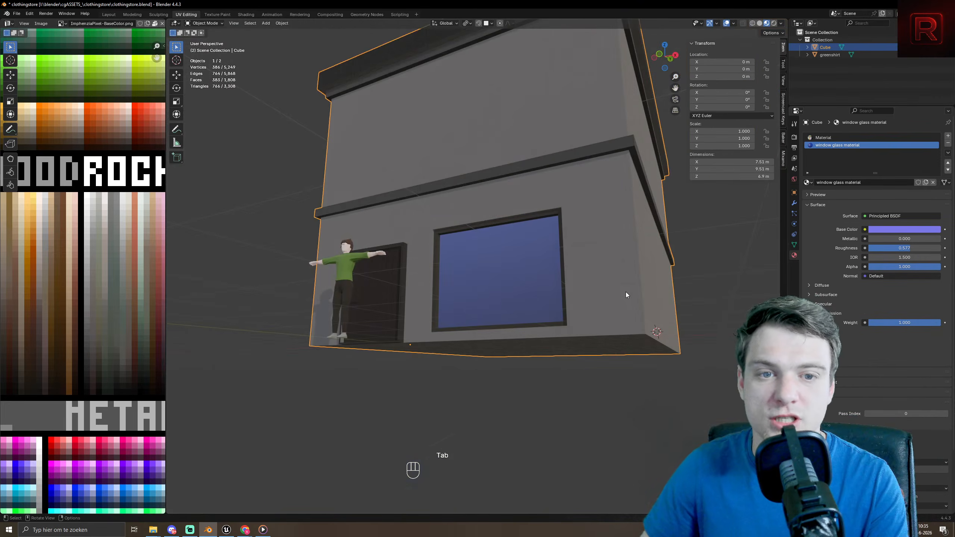
pyautogui.moveTo(625, 292); pyautogui.dragTo(579, 313, button='middle')
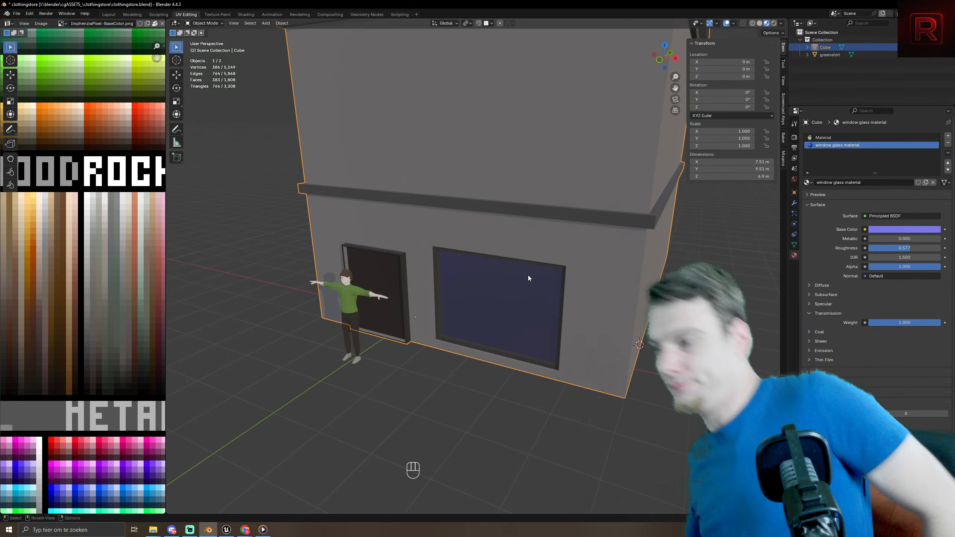
# - Delete the wall face behind the door from inside the store
pyautogui.scroll(2, 523, 296)
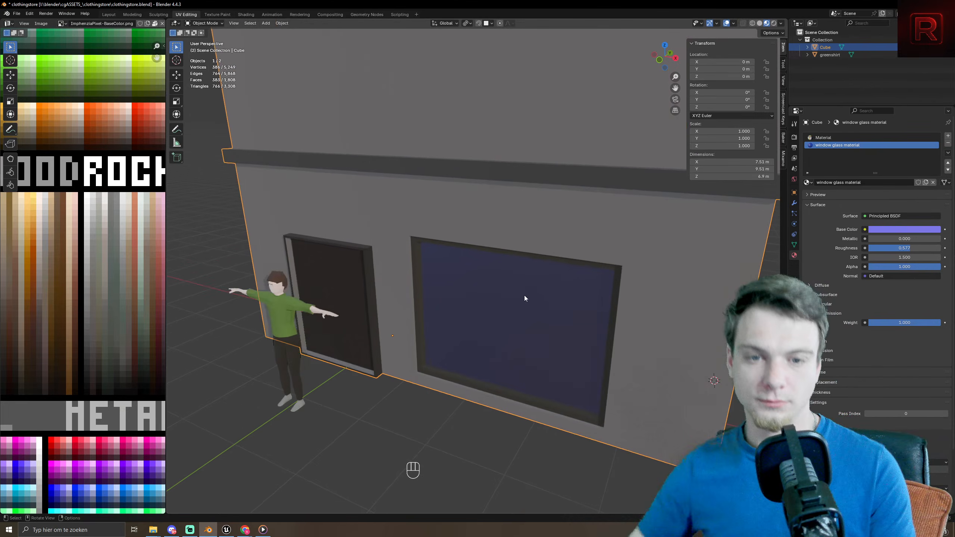
pyautogui.moveTo(524, 309); pyautogui.dragTo(492, 338, button='middle')
pyautogui.scroll(2, 535, 314)
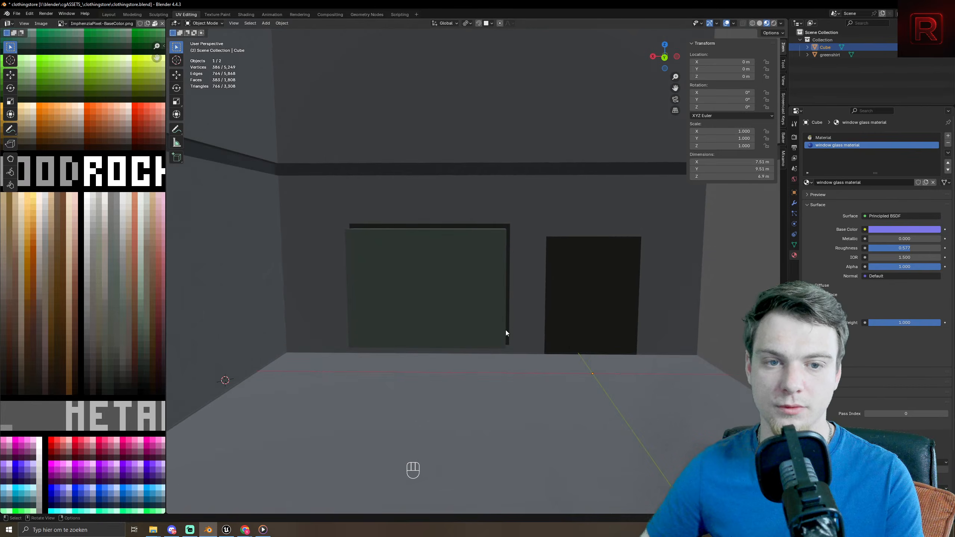
pyautogui.press('Tab')
pyautogui.press('3')
pyautogui.click(595, 286)
pyautogui.press('x')
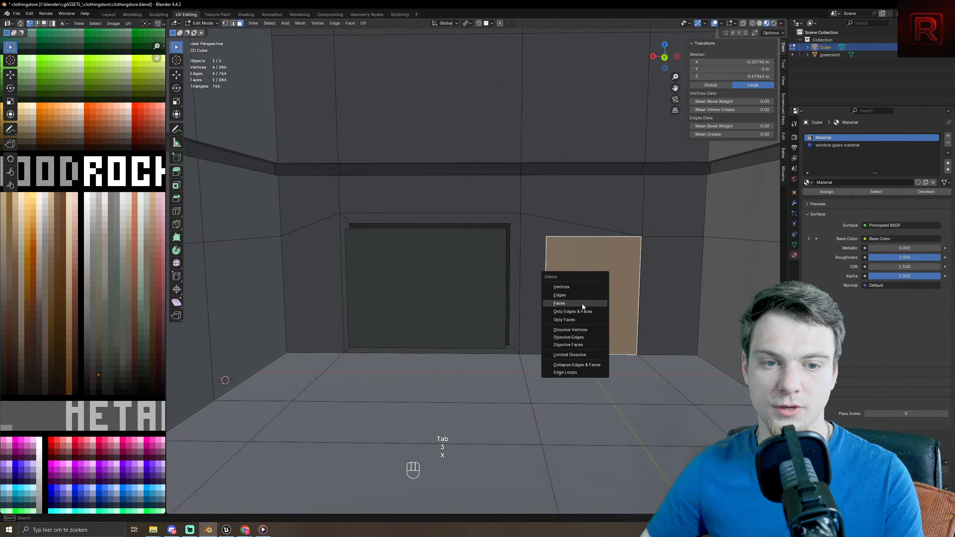
pyautogui.click(581, 303)
pyautogui.scroll(-6, 538, 316)
pyautogui.moveTo(539, 317); pyautogui.dragTo(549, 364, button='middle')
pyautogui.press('Tab')
# - Delete the interior face that covers the back of the window glass
pyautogui.scroll(4, 603, 342)
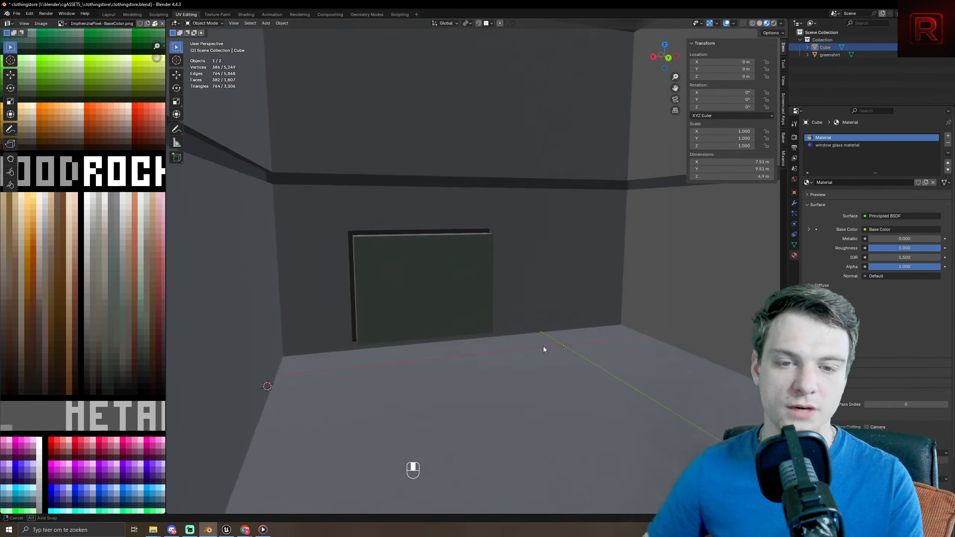
pyautogui.press('Tab')
pyautogui.click(442, 299)
pyautogui.press('x')
pyautogui.click(442, 299)
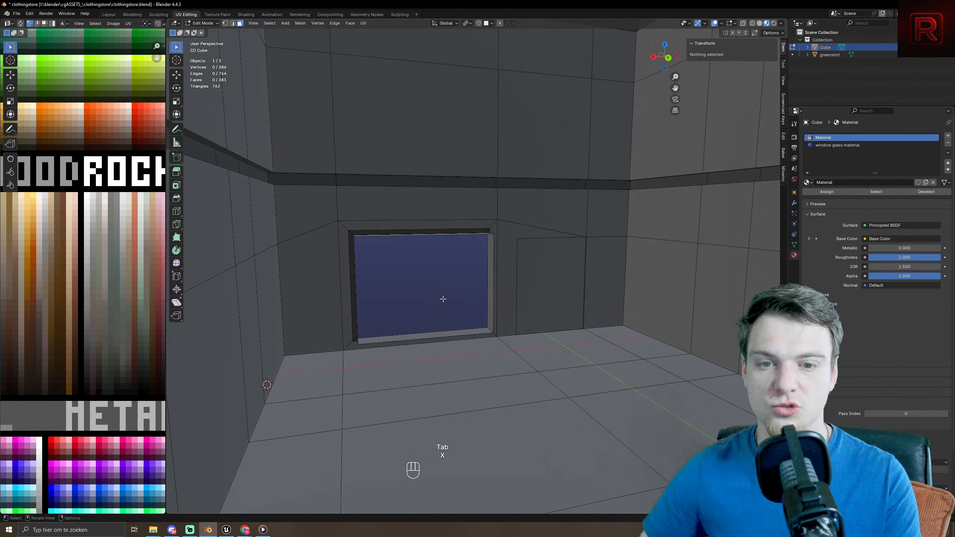
pyautogui.scroll(-7, 442, 299)
pyautogui.moveTo(415, 309); pyautogui.dragTo(522, 312, button='middle')
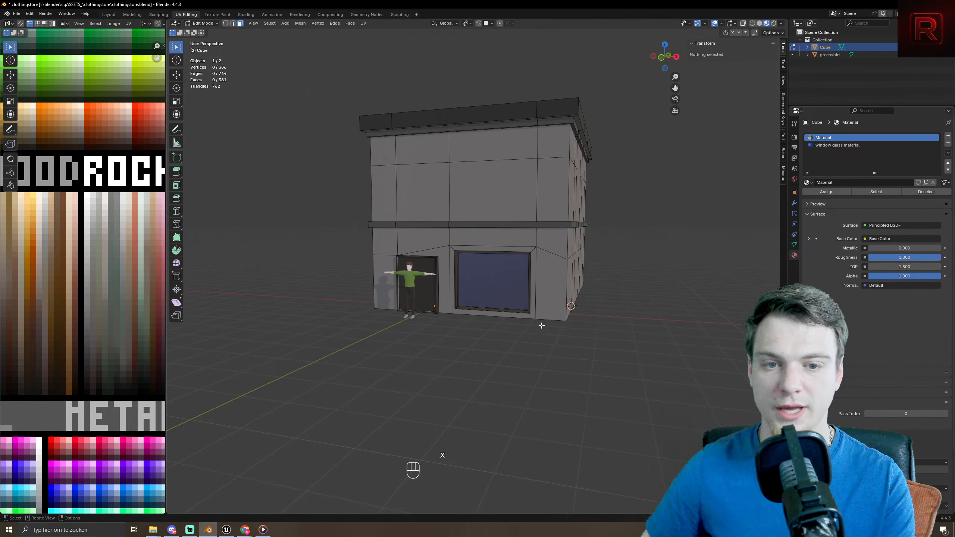
# - Save the store file and preview the building briefly in rendered shading before returning to material preview
pyautogui.hotkey('ctrl', 's')
pyautogui.click(774, 23)
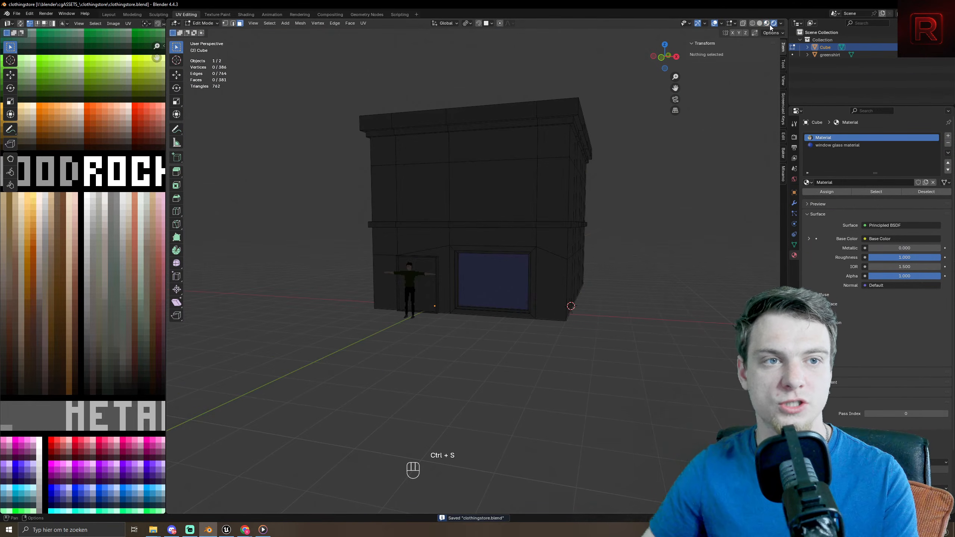
pyautogui.click(766, 23)
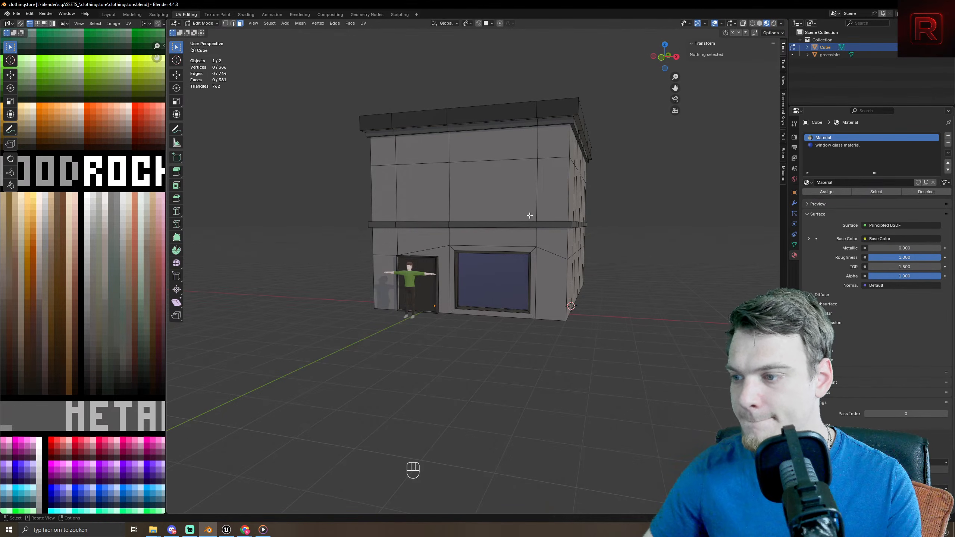
pyautogui.moveTo(527, 222); pyautogui.dragTo(585, 267, button='middle')
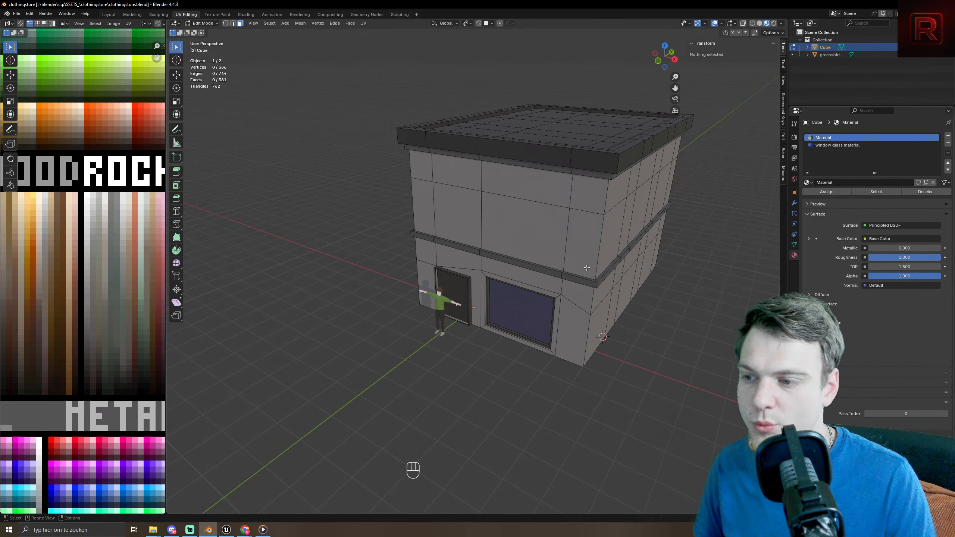
# - Move the window recess's inner edge loop about -0.34 m along Y, towards the glass, from inside the store
pyautogui.scroll(6, 586, 293)
pyautogui.moveTo(586, 293); pyautogui.dragTo(391, 335, button='middle')
pyautogui.hotkey('ctrl', 's')
pyautogui.scroll(4, 400, 320)
pyautogui.press('2')
pyautogui.keyDown('alt'); pyautogui.click(371, 321); pyautogui.keyUp('alt')
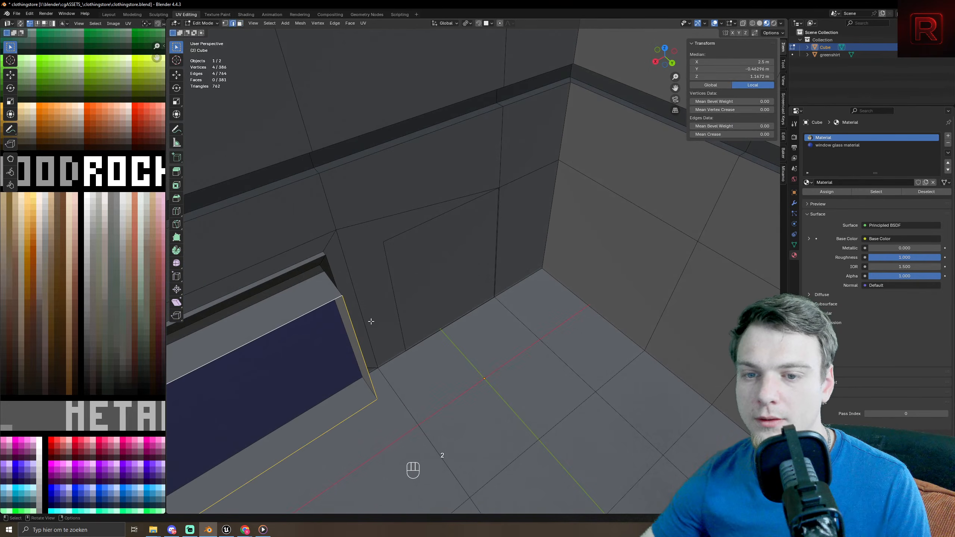
pyautogui.press('g')
pyautogui.press('y')
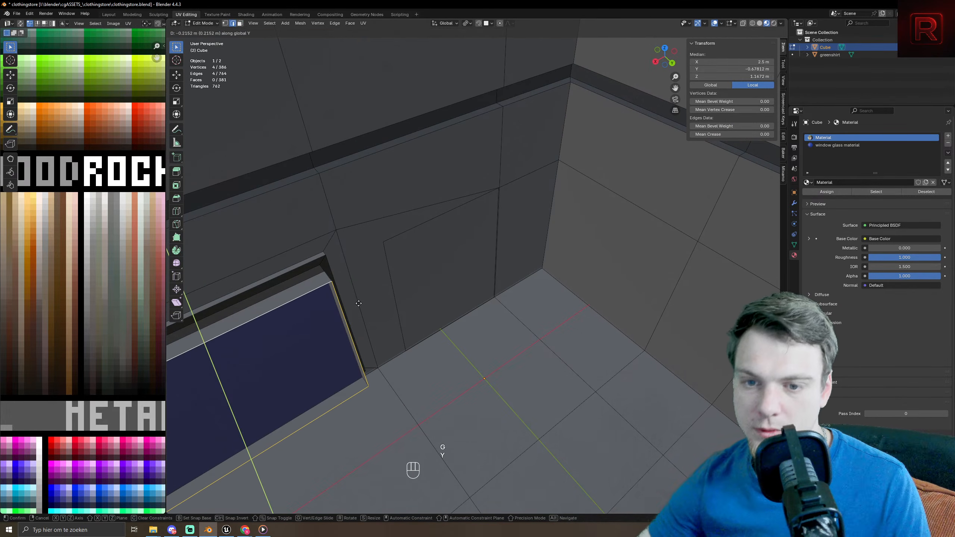
pyautogui.click(353, 306)
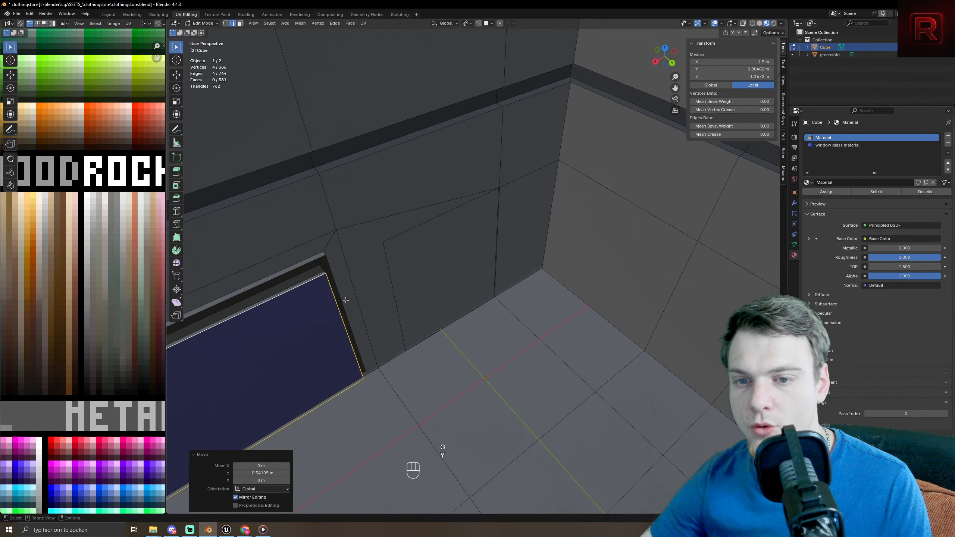
# - Return to object mode with the whole store in view and save the file
pyautogui.press('Tab')
pyautogui.moveTo(347, 311); pyautogui.dragTo(536, 281, button='middle')
pyautogui.scroll(-8, 472, 270)
pyautogui.scroll(2, 535, 281)
pyautogui.hotkey('ctrl', 's')
pyautogui.hotkey('ctrl', 's')
pyautogui.hotkey('ctrl', 's')
pyautogui.hotkey('ctrl', 's')
pyautogui.hotkey('ctrl', 's')
pyautogui.hotkey('ctrl', 's')
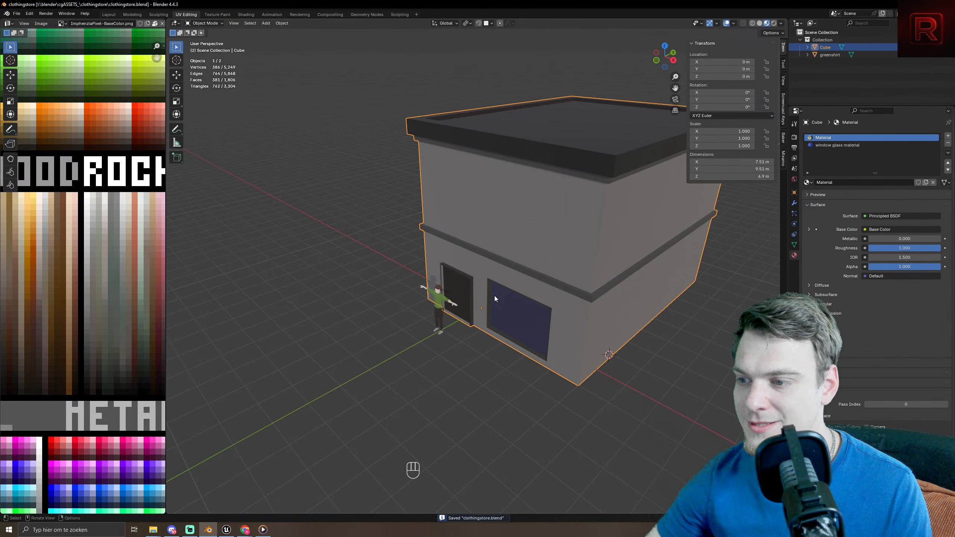
# - Examine the store's facade, side walls and roof from several angles, in both object and edit mode
pyautogui.keyDown('shift'); pyautogui.moveTo(494, 296); pyautogui.dragTo(403, 358, button='middle'); pyautogui.keyUp('shift')
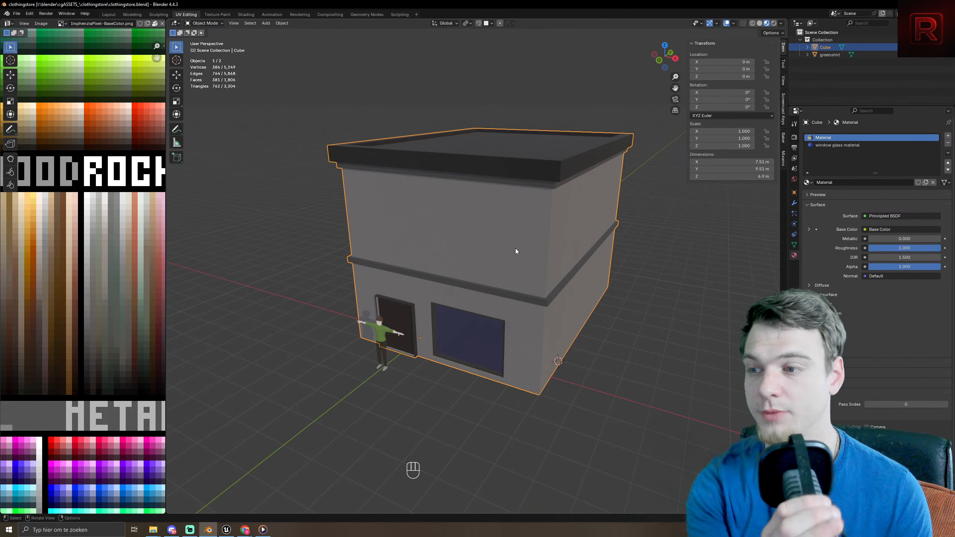
pyautogui.moveTo(515, 251); pyautogui.dragTo(550, 235, button='middle')
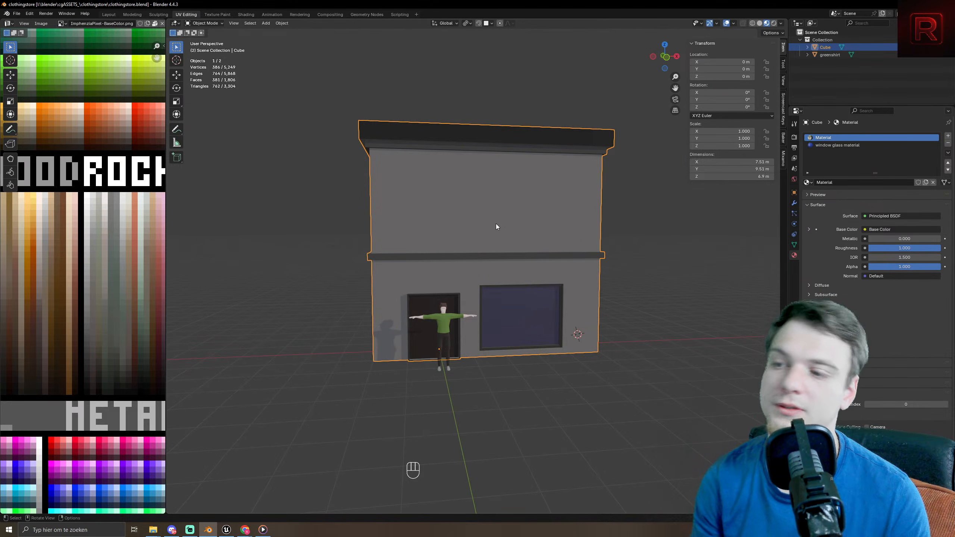
pyautogui.click(526, 241)
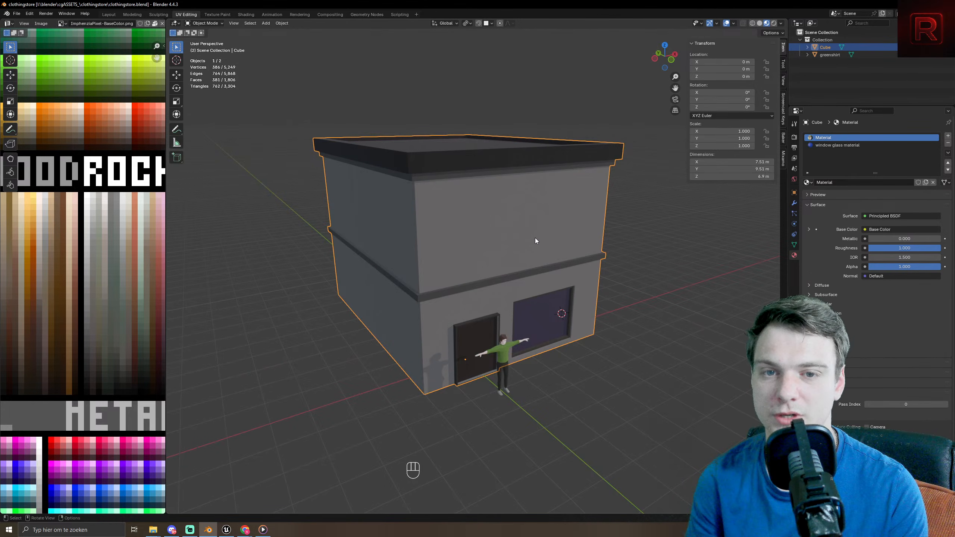
pyautogui.moveTo(544, 208); pyautogui.dragTo(552, 193, button='middle')
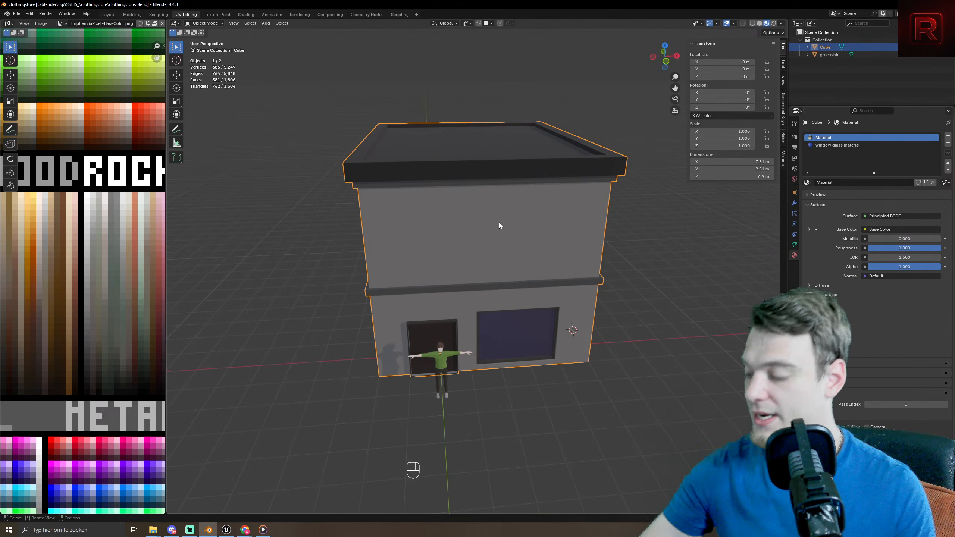
pyautogui.moveTo(499, 223); pyautogui.dragTo(436, 167, button='middle')
pyautogui.press('Tab')
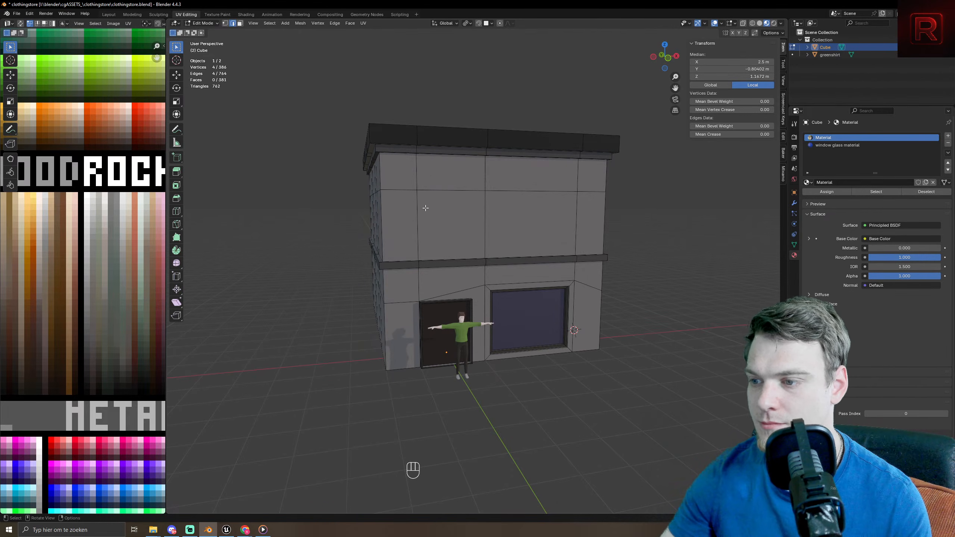
pyautogui.moveTo(426, 207); pyautogui.dragTo(439, 202, button='middle')
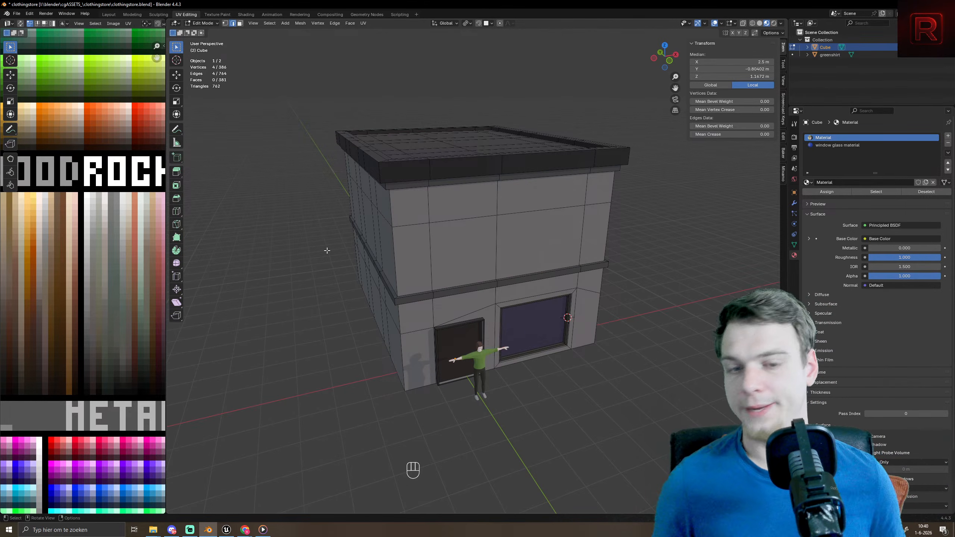
pyautogui.moveTo(740, 200); pyautogui.dragTo(668, 249, button='middle')
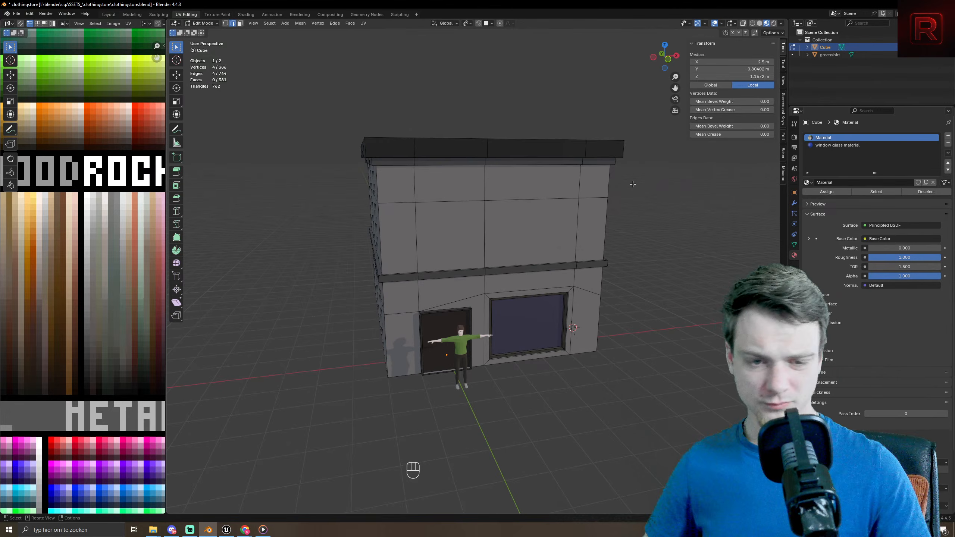
pyautogui.moveTo(633, 184); pyautogui.dragTo(541, 366, button='middle')
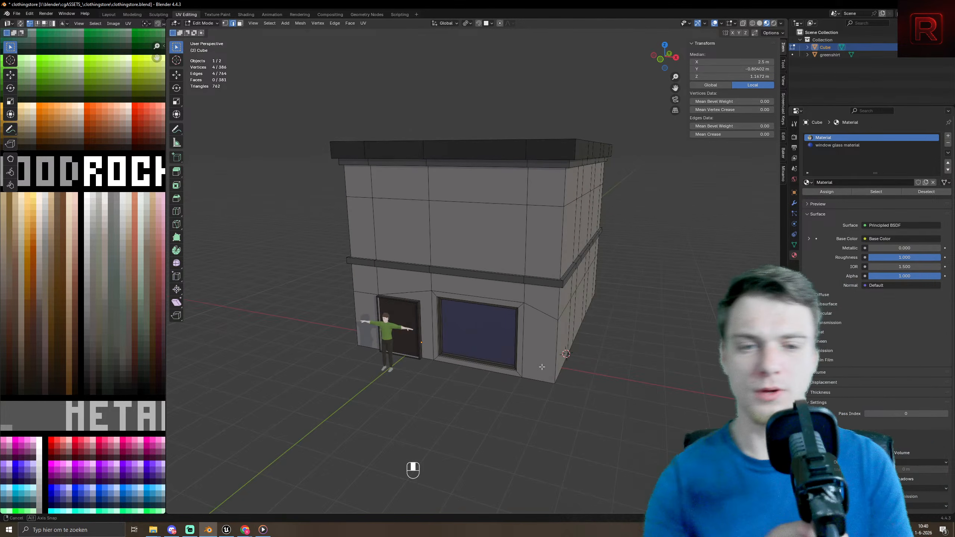
# - Set the window glass material's roughness to 0.000 and check the pane from outside the store
pyautogui.click(493, 348)
pyautogui.moveTo(492, 348); pyautogui.dragTo(285, 361, button='middle')
pyautogui.scroll(5, 484, 345)
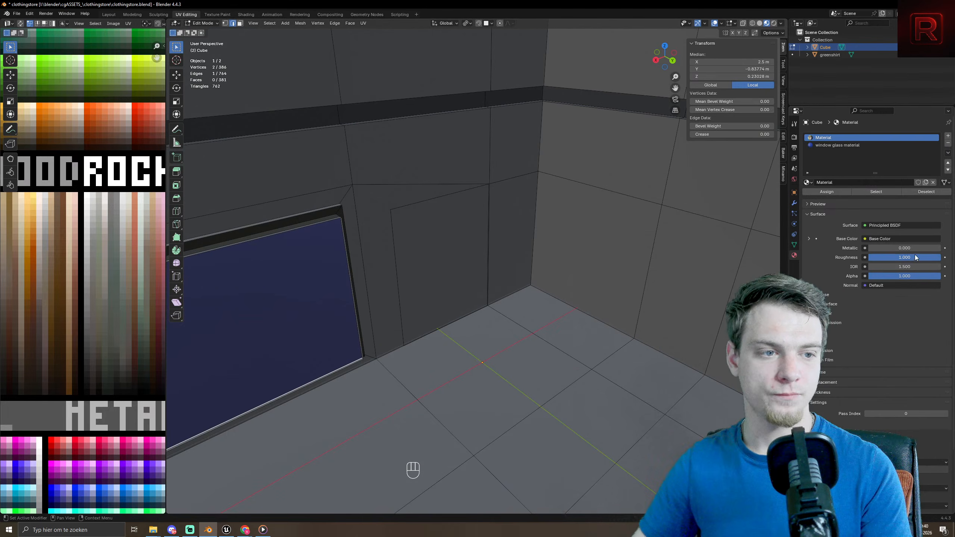
pyautogui.moveTo(915, 257); pyautogui.dragTo(868, 258)
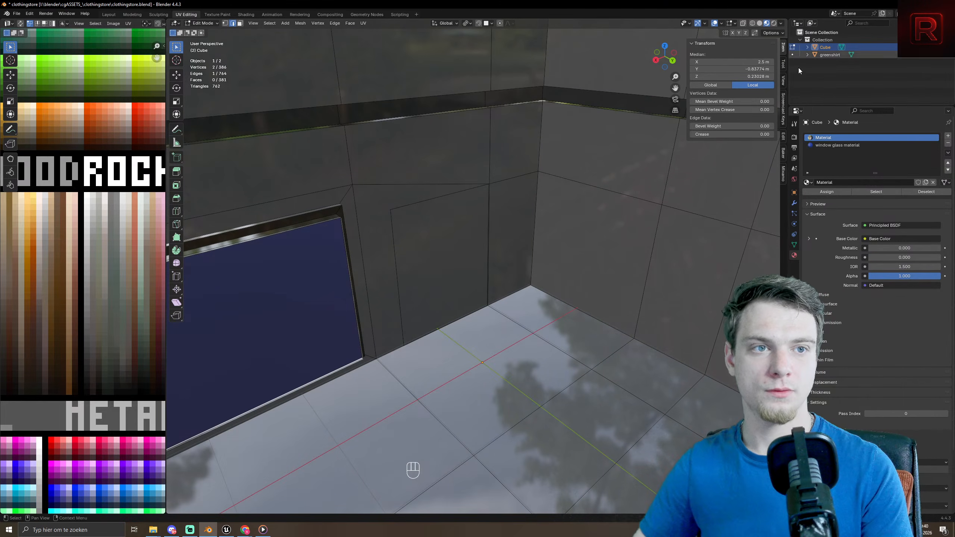
pyautogui.moveTo(878, 257)
pyautogui.mouseDown()
pyautogui.moveTo(940, 258)
pyautogui.moveTo(868, 257)
pyautogui.mouseUp()
pyautogui.click(851, 146)
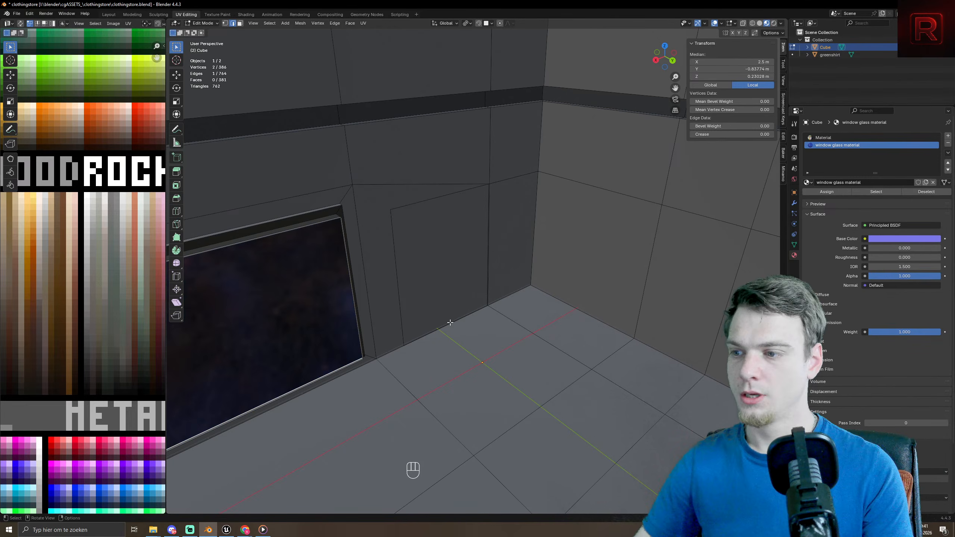
pyautogui.moveTo(450, 322); pyautogui.dragTo(468, 328, button='middle')
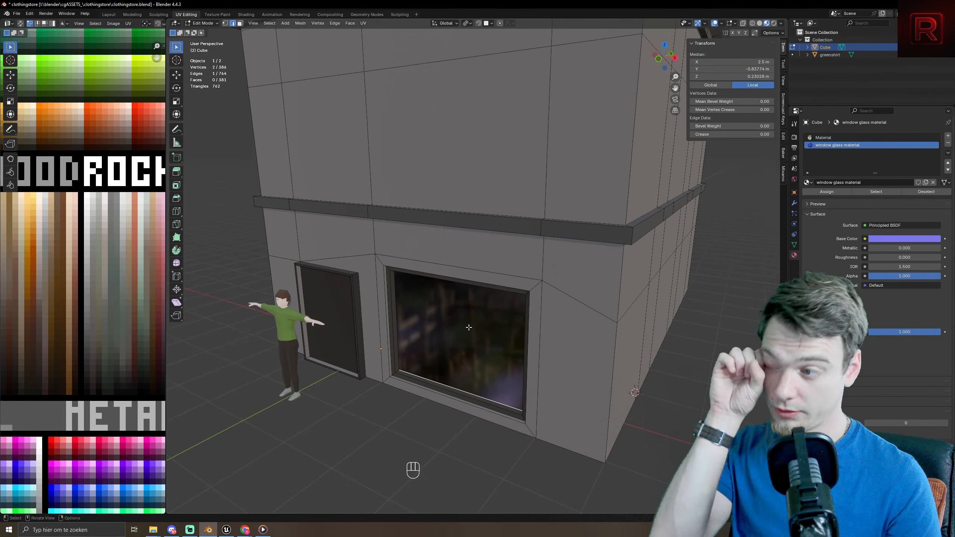
pyautogui.moveTo(469, 327); pyautogui.dragTo(514, 334, button='middle')
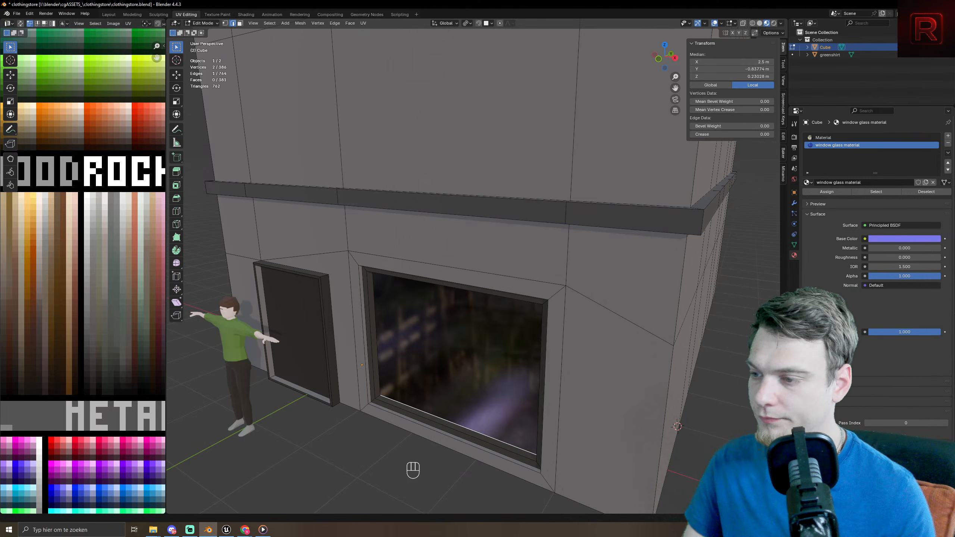
# - Examine the reflections on the window glass at several distances, from outside and inside the store
pyautogui.moveTo(527, 263); pyautogui.dragTo(427, 267, button='middle')
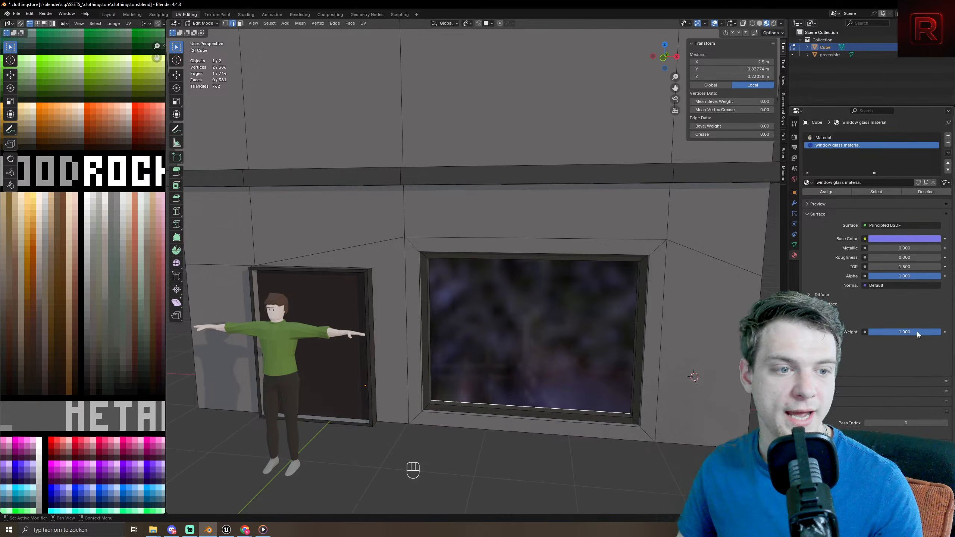
pyautogui.moveTo(912, 332); pyautogui.dragTo(908, 332)
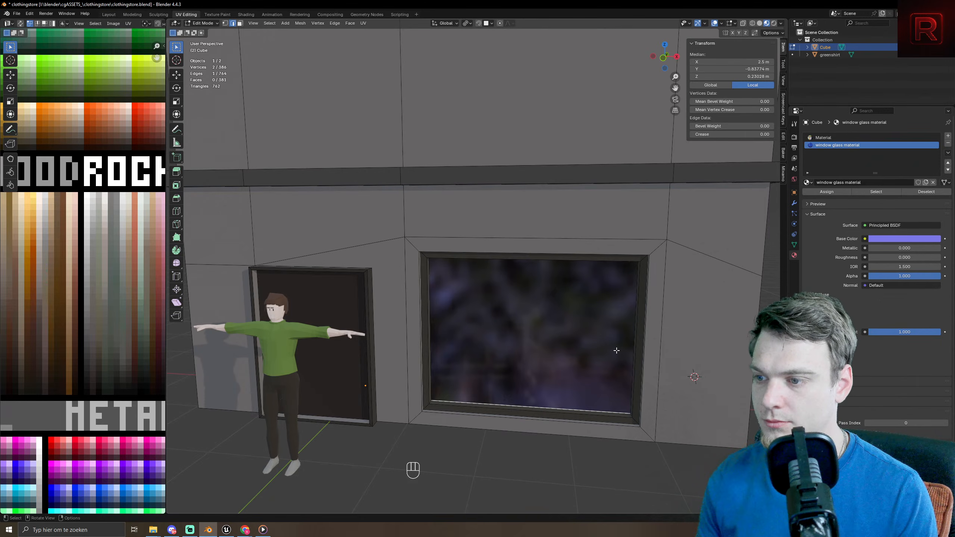
pyautogui.scroll(-3, 524, 278)
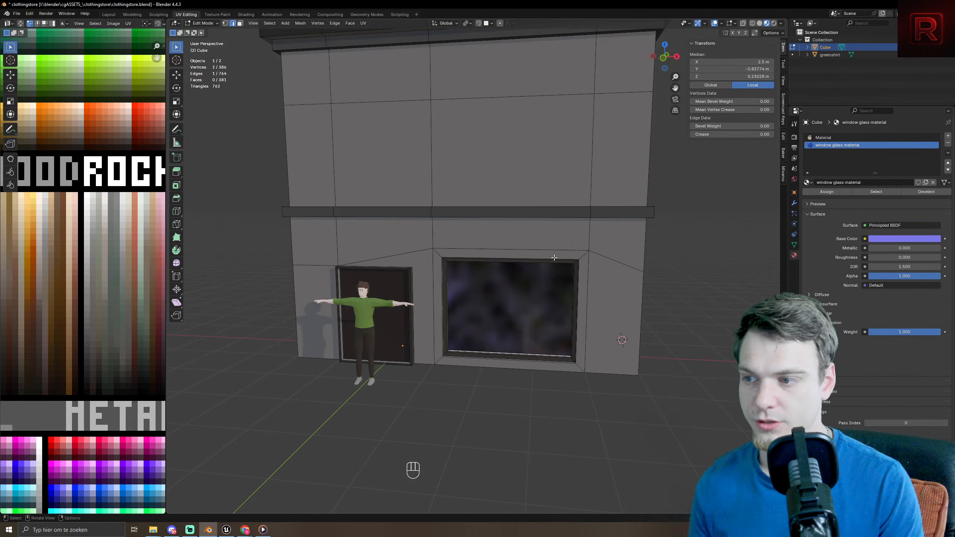
pyautogui.scroll(-3, 554, 258)
pyautogui.scroll(6, 558, 166)
pyautogui.scroll(-2, 558, 171)
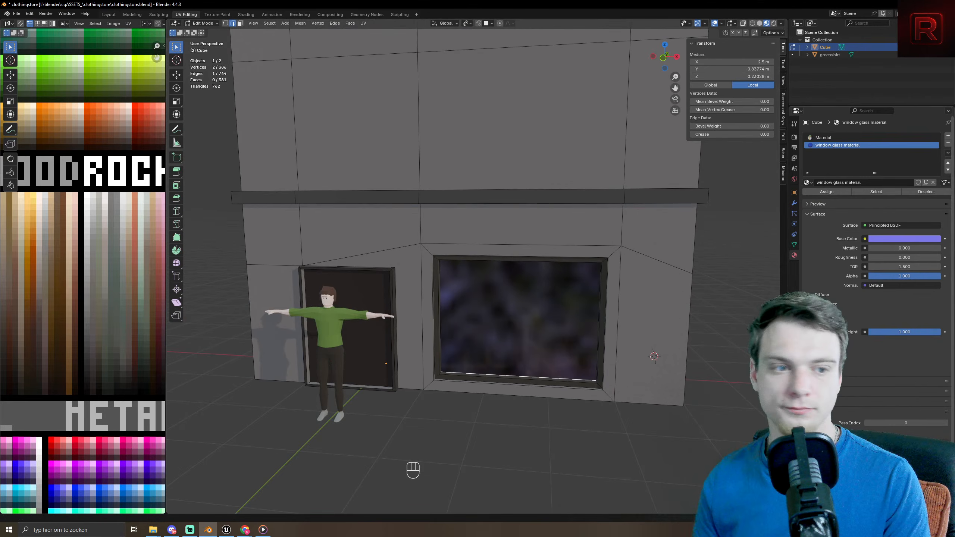
pyautogui.moveTo(493, 177); pyautogui.dragTo(360, 301, button='middle')
pyautogui.scroll(5, 469, 243)
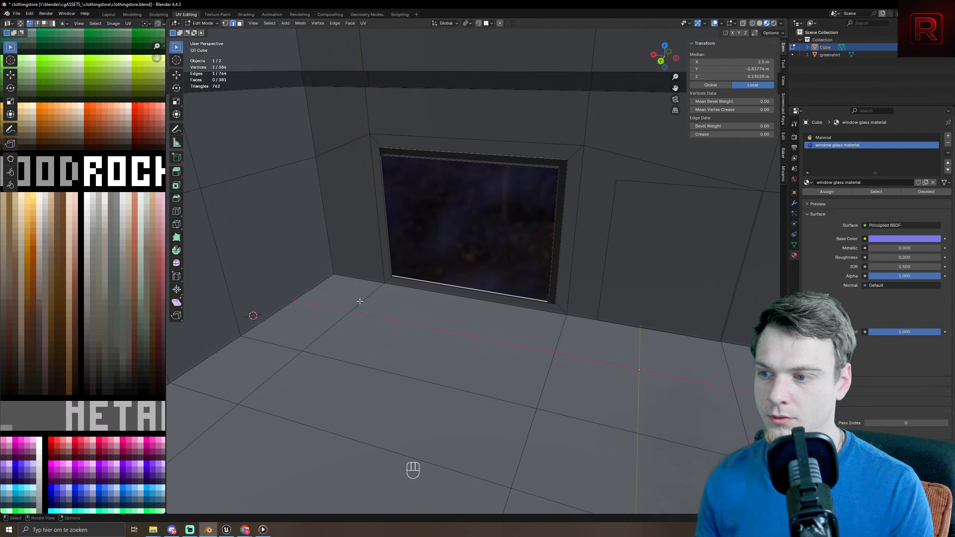
pyautogui.moveTo(371, 268); pyautogui.dragTo(564, 258, button='middle')
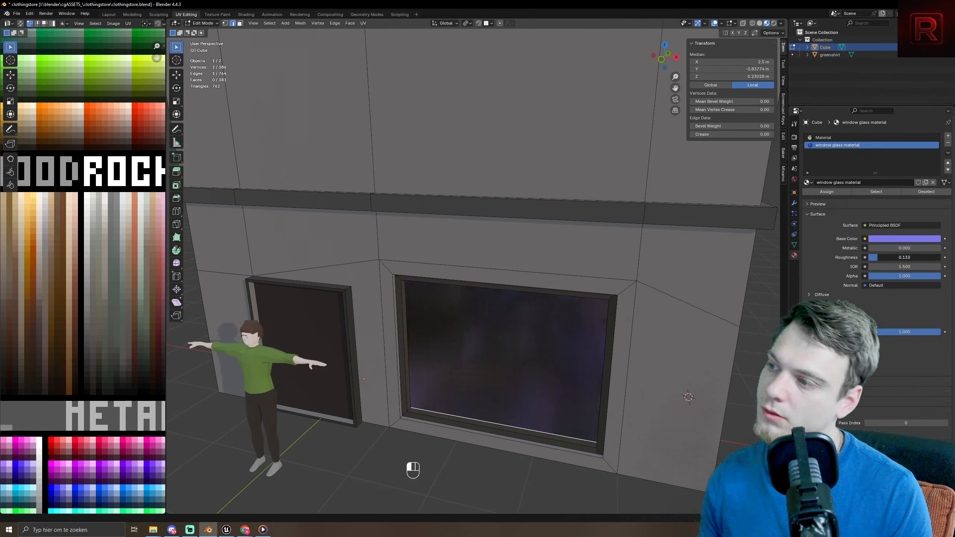
# - Set the window glass material's roughness to 1.000, check the pane and save the file
pyautogui.moveTo(904, 258); pyautogui.dragTo(940, 257)
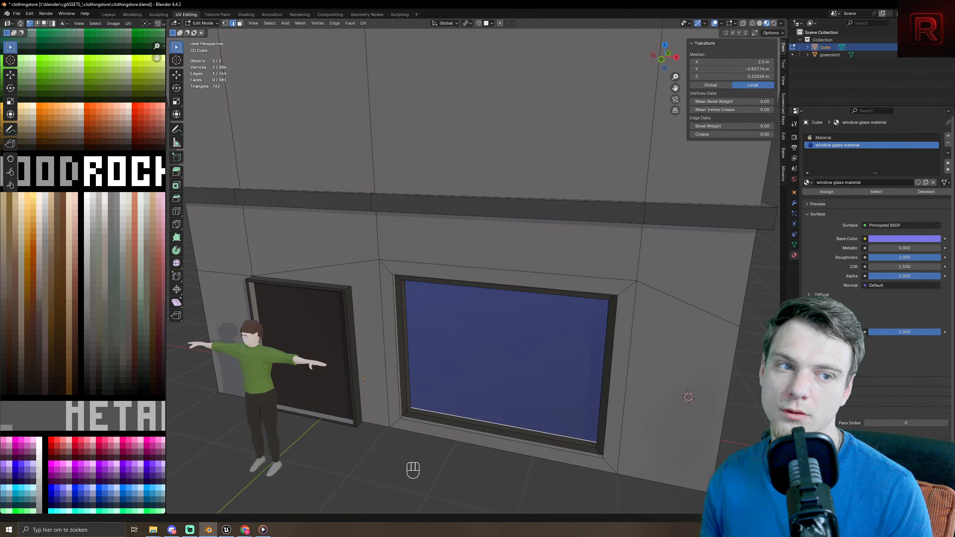
pyautogui.hotkey('ctrl', 'z')
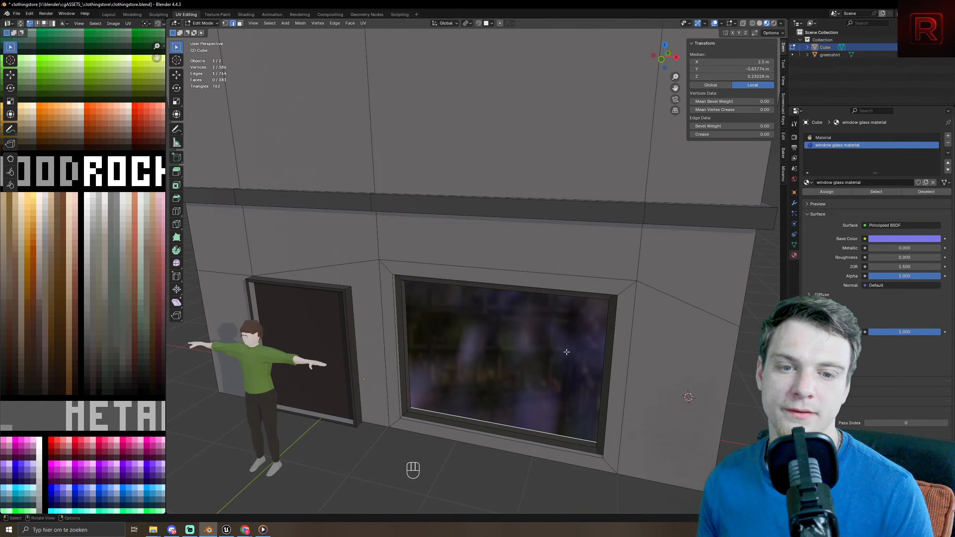
pyautogui.moveTo(874, 256); pyautogui.dragTo(943, 259)
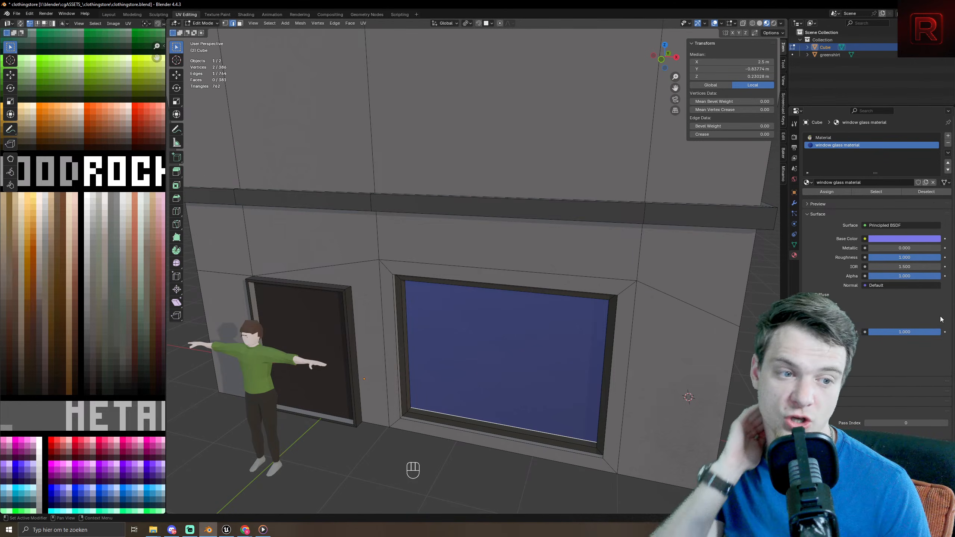
pyautogui.moveTo(539, 399); pyautogui.dragTo(519, 384, button='middle')
pyautogui.hotkey('ctrl', 's')
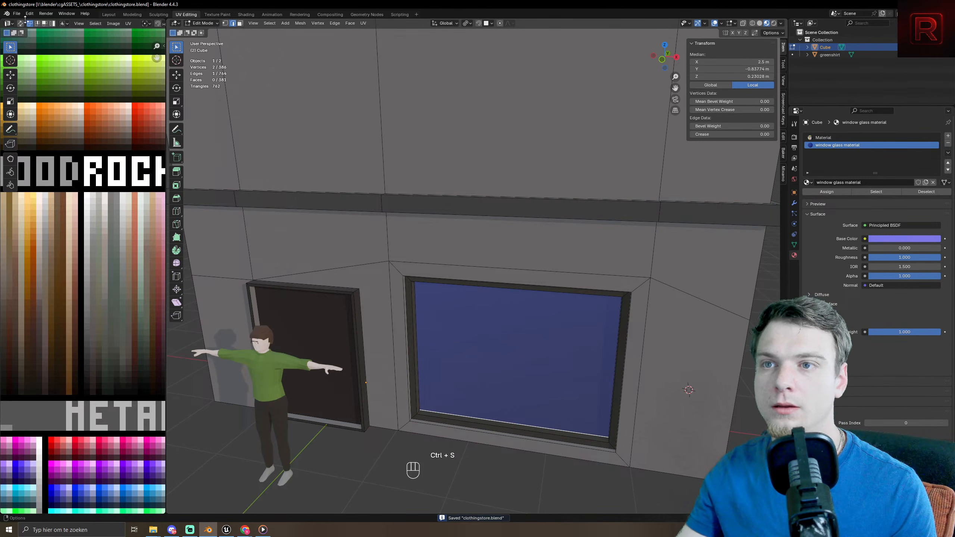
pyautogui.click(17, 13)
pyautogui.moveTo(38, 126)
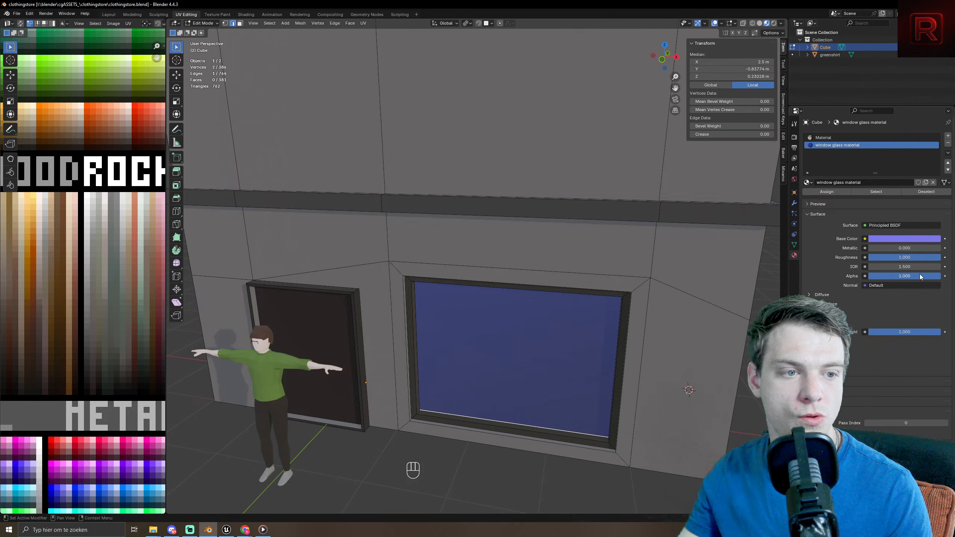
# - Set the window glass material's alpha to 0.421 and its roughness to 0.000, checking the pane from the front
pyautogui.moveTo(920, 277); pyautogui.dragTo(907, 277)
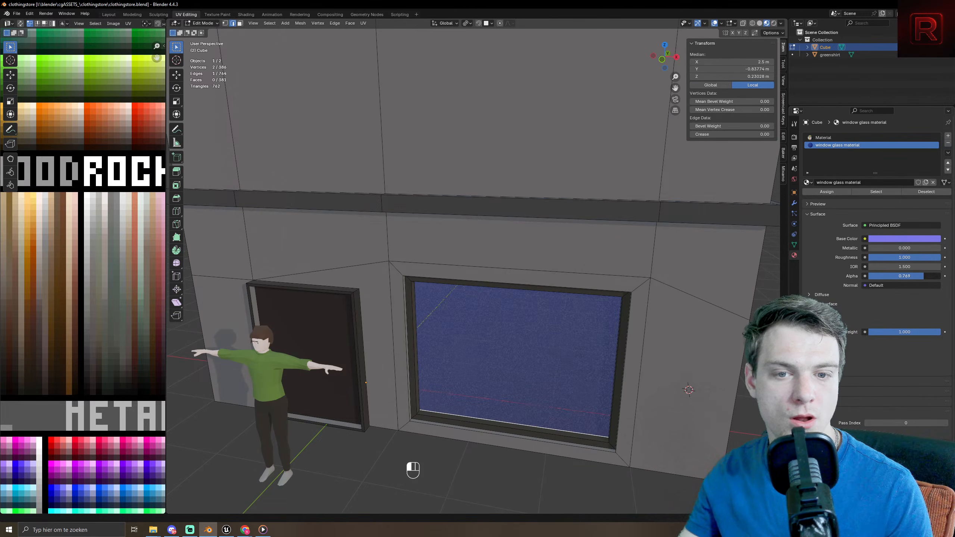
pyautogui.moveTo(914, 275); pyautogui.dragTo(899, 276)
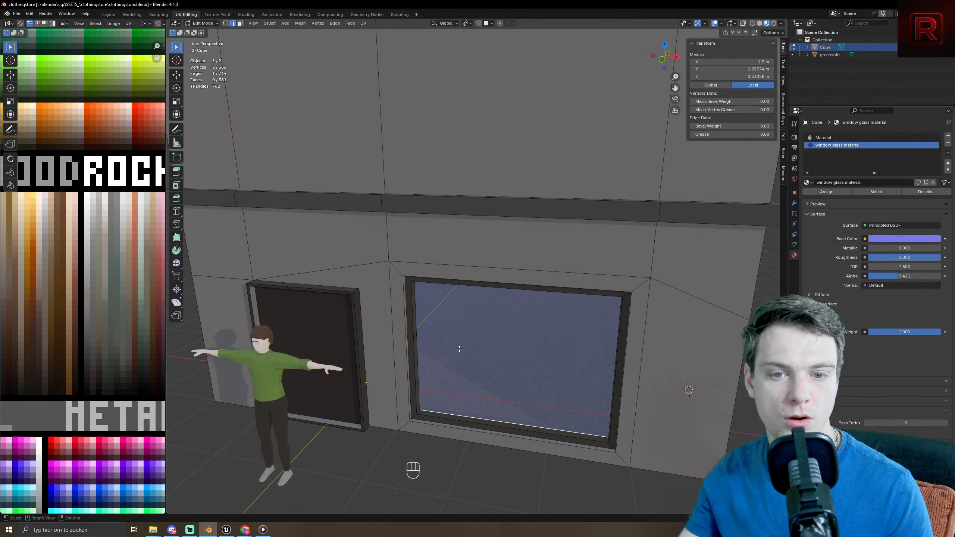
pyautogui.moveTo(459, 349)
pyautogui.mouseDown(button='middle')
pyautogui.moveTo(454, 331)
pyautogui.moveTo(433, 332)
pyautogui.moveTo(461, 312)
pyautogui.moveTo(469, 335)
pyautogui.mouseUp(button='middle')
pyautogui.scroll(3, 469, 334)
pyautogui.scroll(-3, 470, 335)
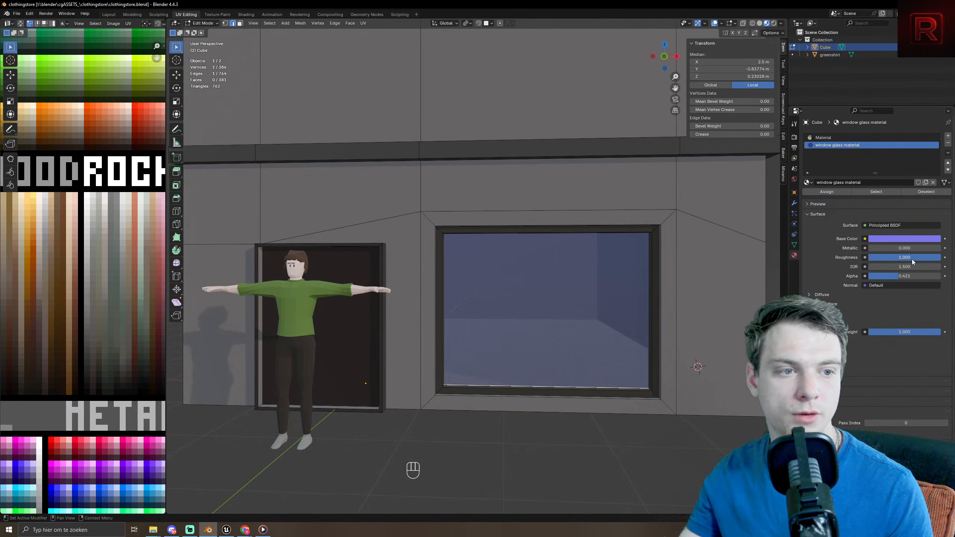
pyautogui.moveTo(912, 260); pyautogui.dragTo(866, 259)
pyautogui.moveTo(662, 309); pyautogui.dragTo(646, 322, button='middle')
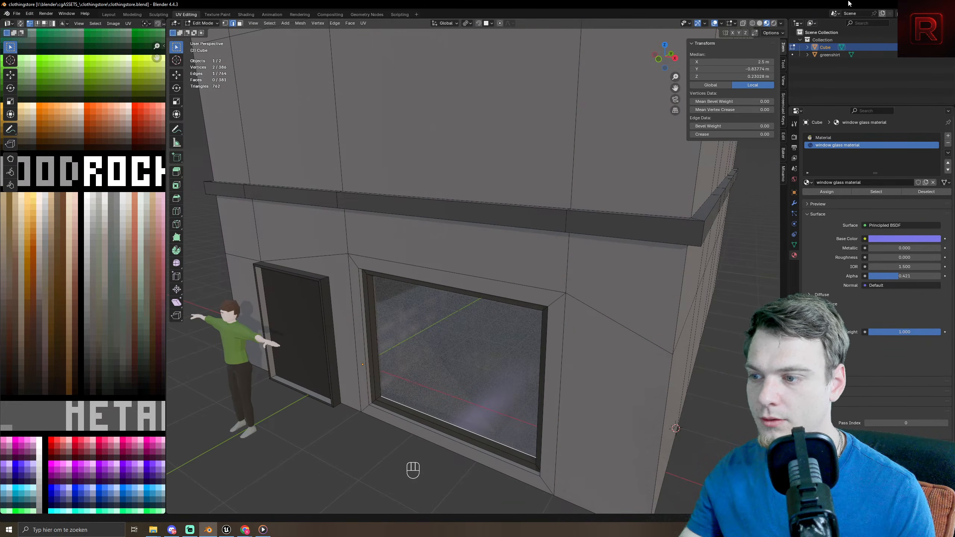
# - Preview the store in rendered shading from inside and outside, and return to material preview shading
pyautogui.click(773, 23)
pyautogui.moveTo(646, 268)
pyautogui.mouseDown(button='middle')
pyautogui.moveTo(654, 257)
pyautogui.moveTo(540, 282)
pyautogui.moveTo(512, 267)
pyautogui.moveTo(514, 315)
pyautogui.moveTo(533, 320)
pyautogui.moveTo(507, 330)
pyautogui.mouseUp(button='middle')
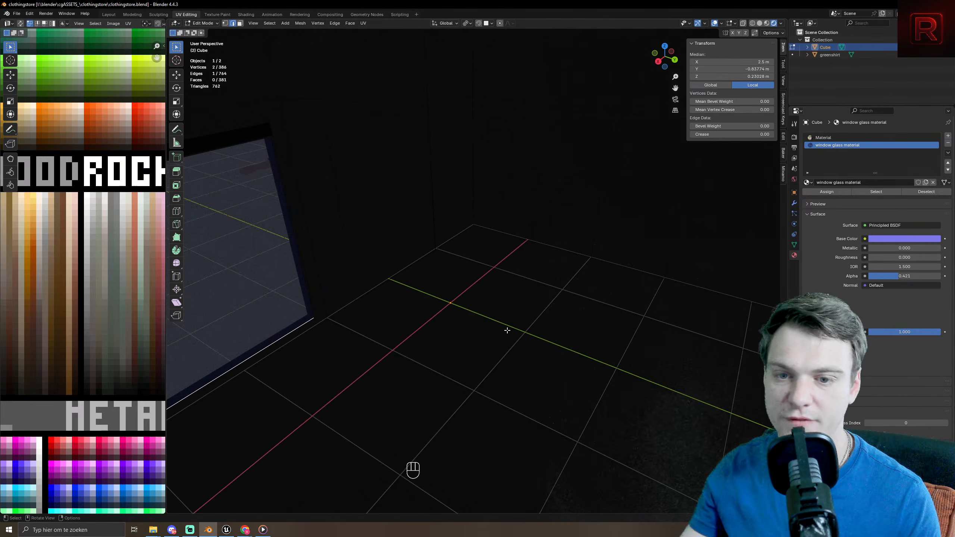
pyautogui.scroll(-3, 391, 323)
pyautogui.moveTo(390, 322); pyautogui.dragTo(717, 43, button='middle')
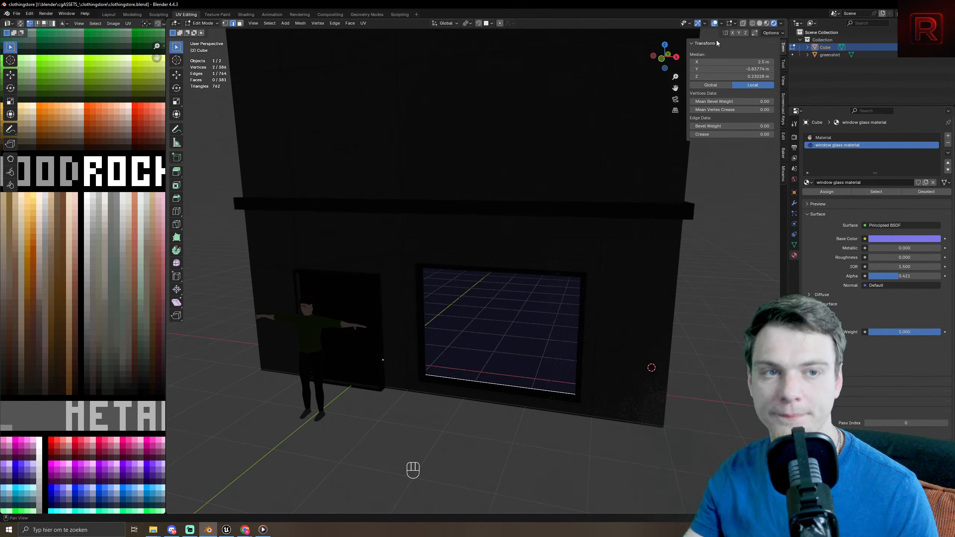
pyautogui.click(766, 23)
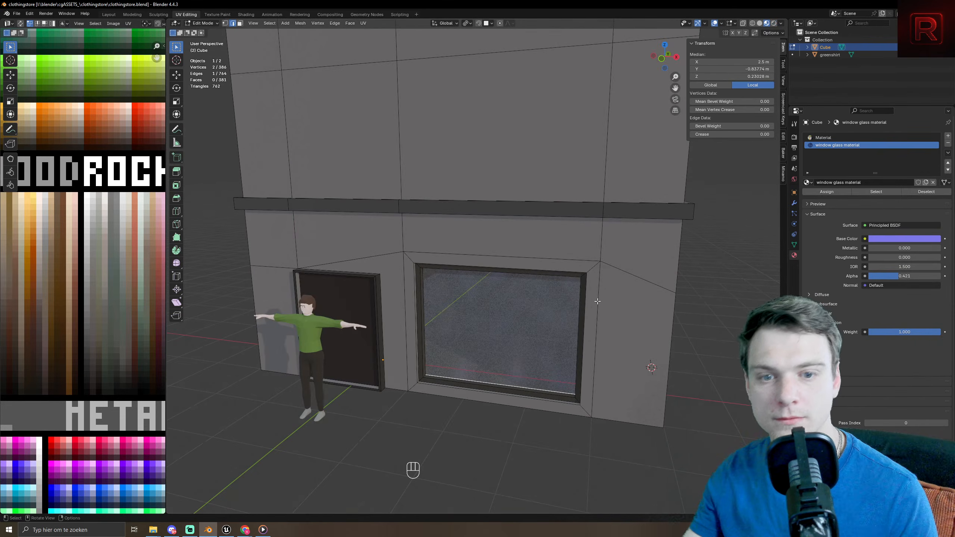
# - Examine how transparent the window looks from different angles and distances, including from the back of the store
pyautogui.moveTo(598, 301); pyautogui.dragTo(586, 299, button='middle')
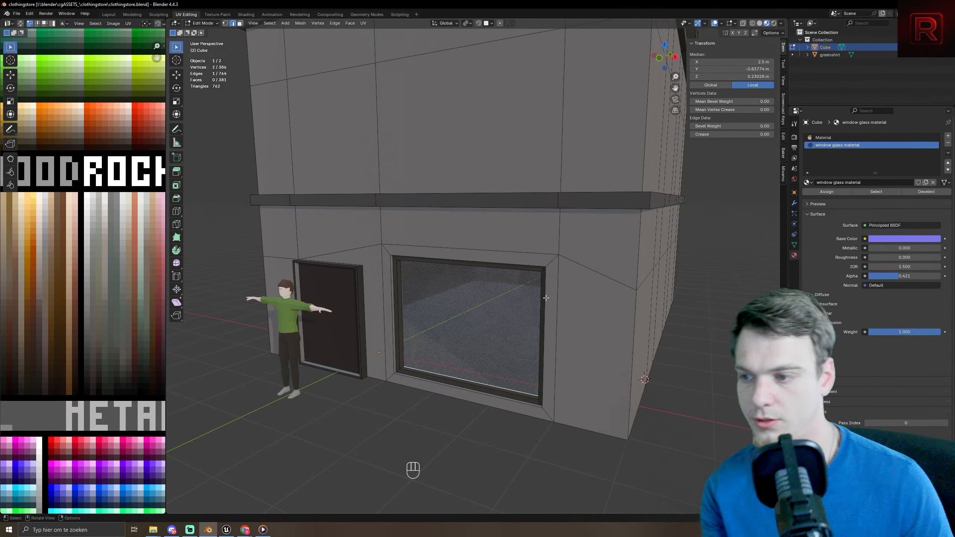
pyautogui.moveTo(528, 306); pyautogui.dragTo(533, 308, button='middle')
pyautogui.scroll(-8, 564, 316)
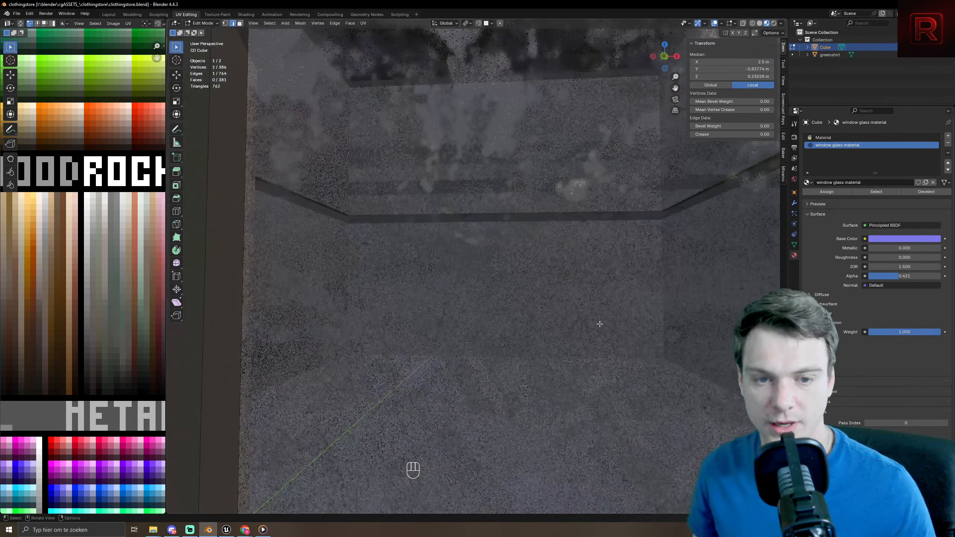
pyautogui.moveTo(600, 324); pyautogui.dragTo(243, 354, button='middle')
pyautogui.moveTo(482, 334); pyautogui.dragTo(505, 300, button='middle')
pyautogui.scroll(-10, 505, 299)
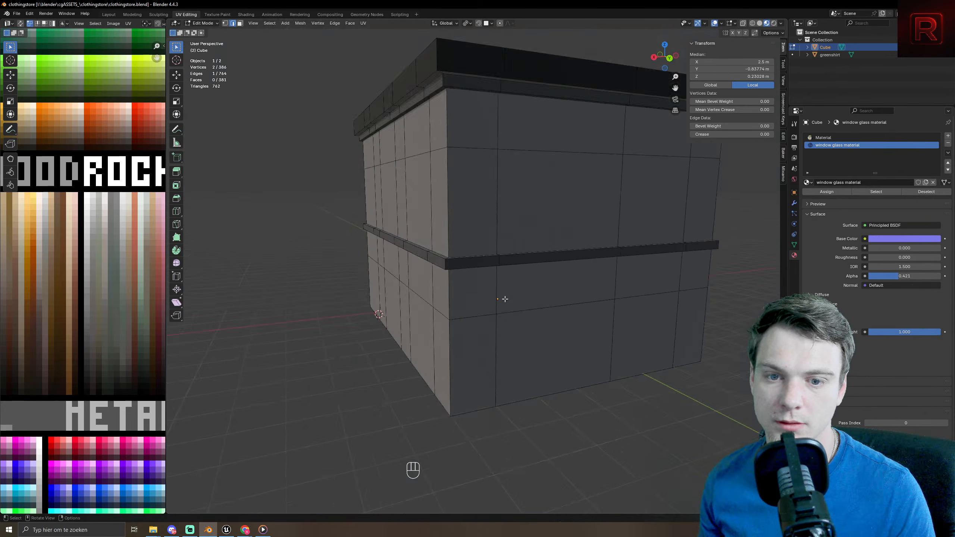
pyautogui.scroll(10, 609, 308)
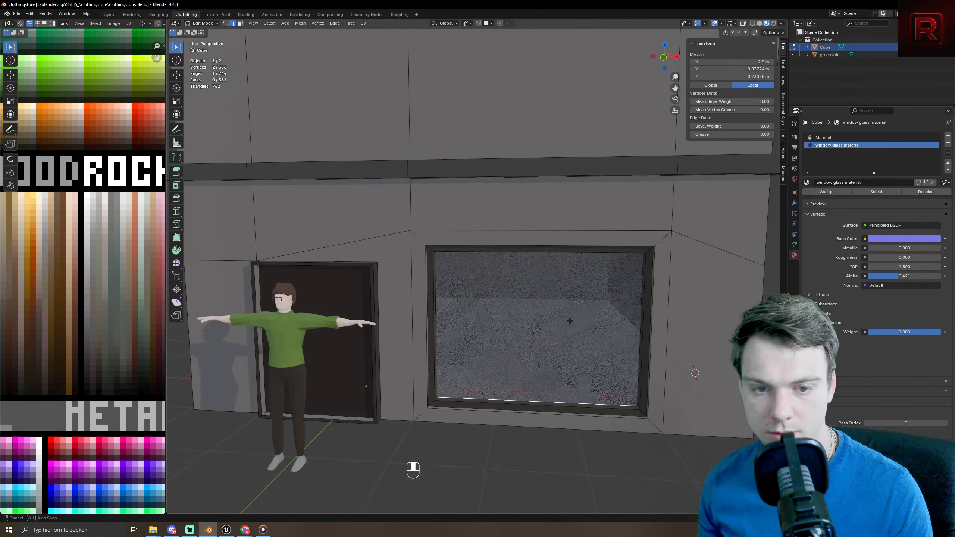
pyautogui.moveTo(624, 272); pyautogui.dragTo(614, 267, button='middle')
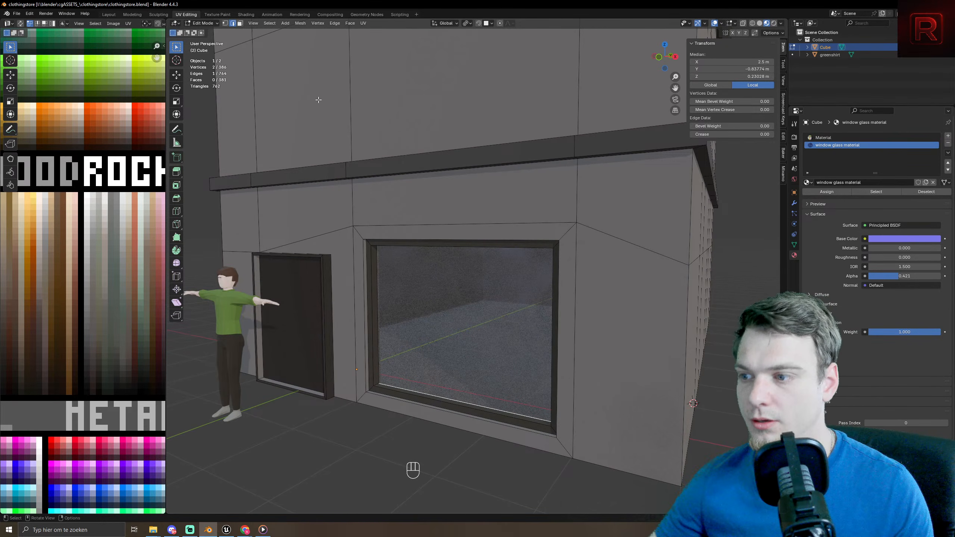
pyautogui.moveTo(344, 273); pyautogui.dragTo(373, 271, button='middle')
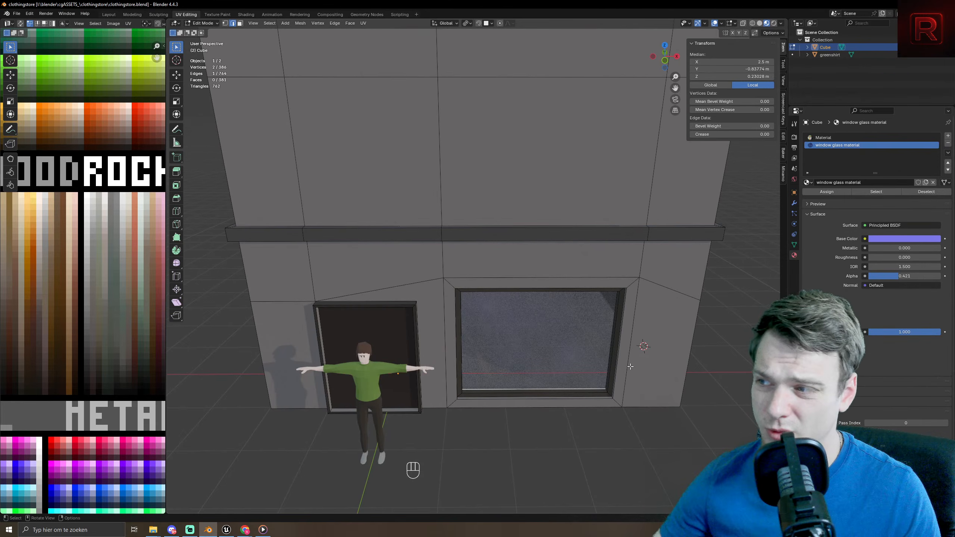
pyautogui.moveTo(503, 330); pyautogui.dragTo(564, 331, button='middle')
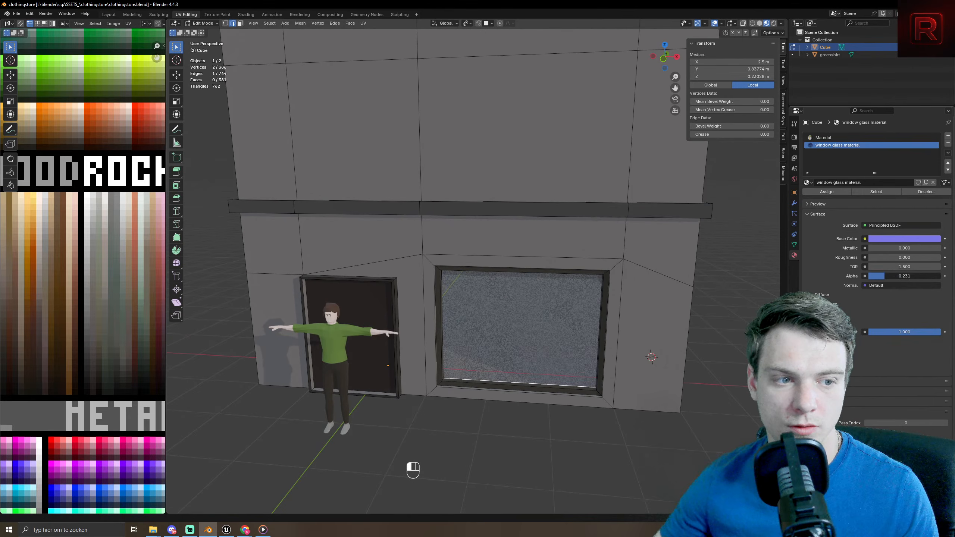
# - Try the window glass material at alpha 0.000, then settle on alpha 0.472 and roughness 1.000
pyautogui.moveTo(900, 275); pyautogui.dragTo(872, 275)
pyautogui.moveTo(625, 324); pyautogui.dragTo(647, 321, button='middle')
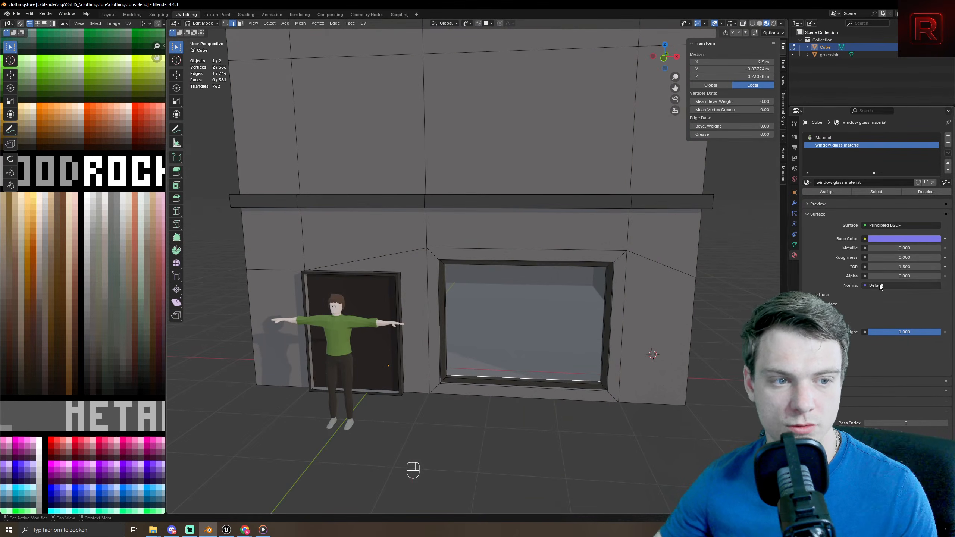
pyautogui.moveTo(872, 276); pyautogui.dragTo(905, 276)
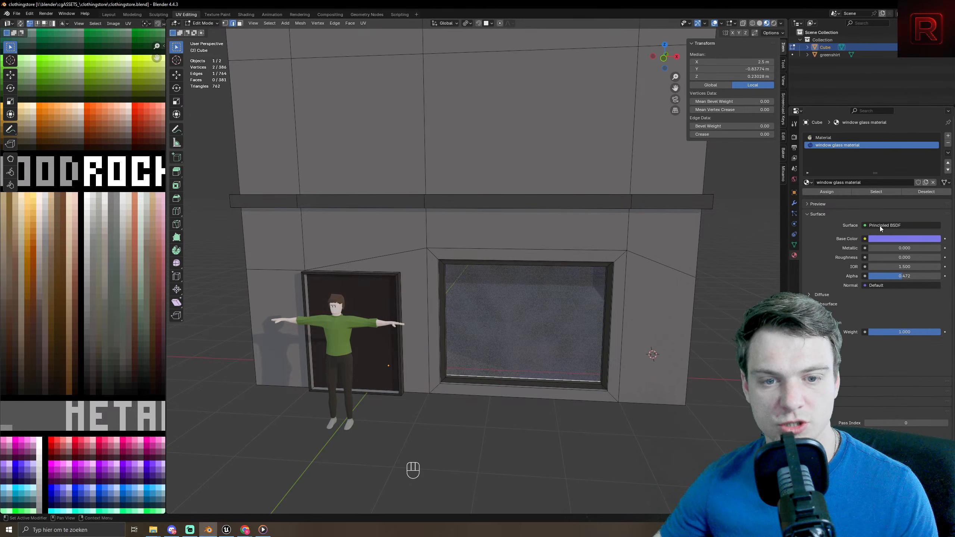
pyautogui.moveTo(631, 354); pyautogui.dragTo(489, 327, button='middle')
pyautogui.moveTo(904, 254); pyautogui.dragTo(921, 254)
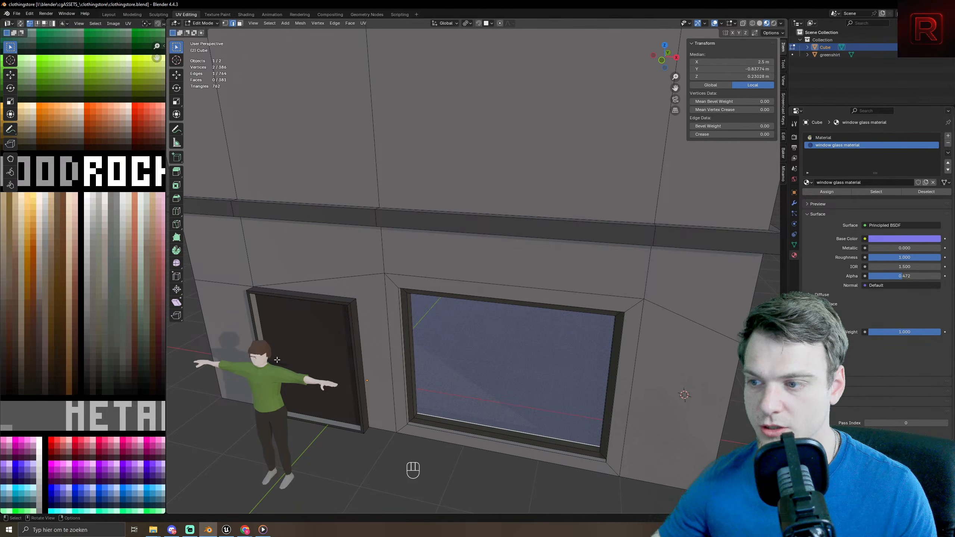
pyautogui.moveTo(442, 374); pyautogui.dragTo(517, 410, button='middle')
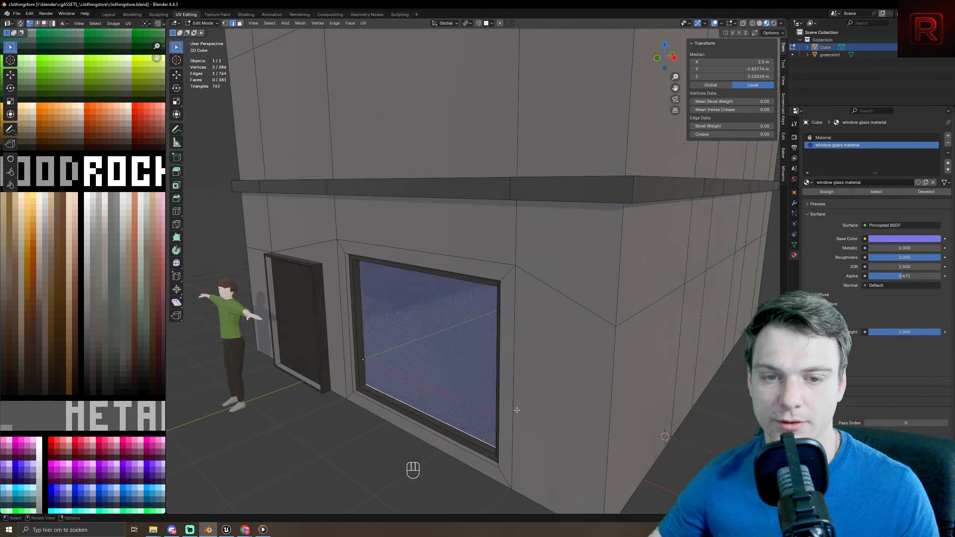
# - Return to object mode and save the file
pyautogui.press('Tab')
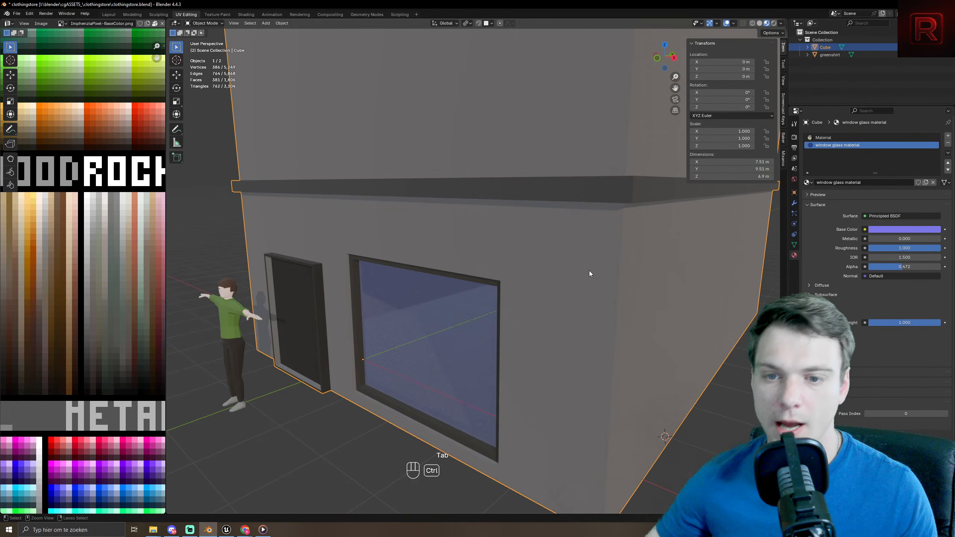
pyautogui.hotkey('ctrl', 's')
pyautogui.hotkey('ctrl', 's')
pyautogui.hotkey('ctrl', 's')
# - Delete the green-shirted reference character, select the store building and save the file
pyautogui.click(212, 323)
pyautogui.press('Delete')
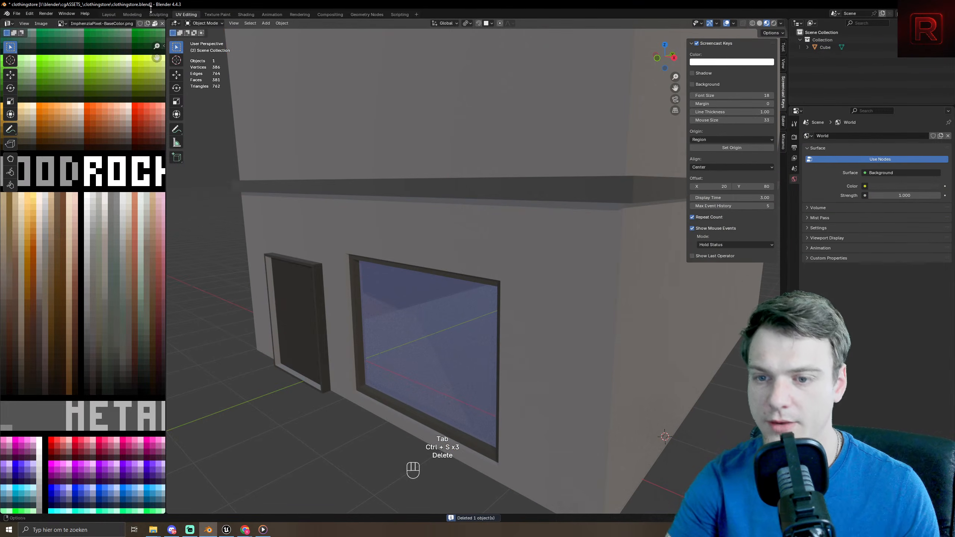
pyautogui.click(427, 202)
pyautogui.hotkey('ctrl', 's')
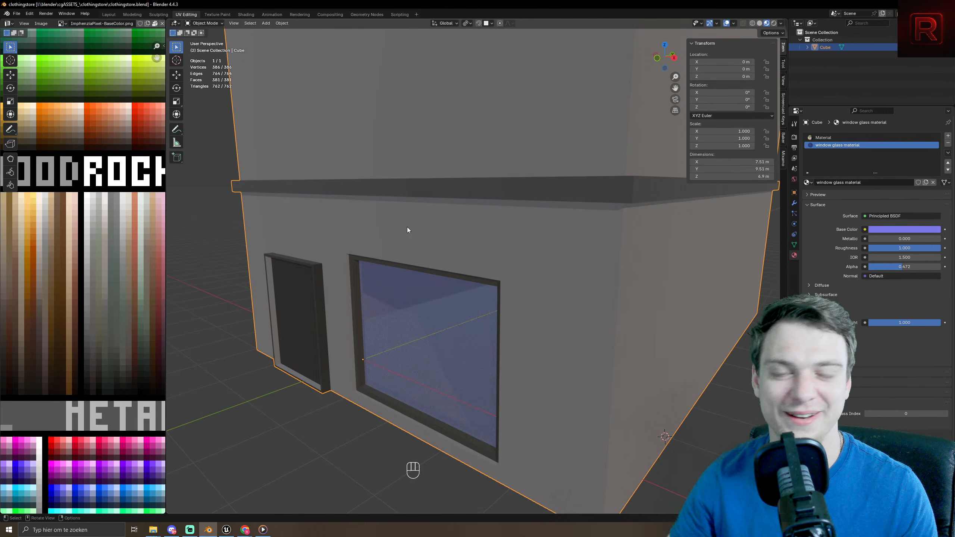
# - Export the store building as the glTF binary file clothingstore.glb into the clothingstore folder
pyautogui.moveTo(408, 228); pyautogui.dragTo(422, 227, button='middle')
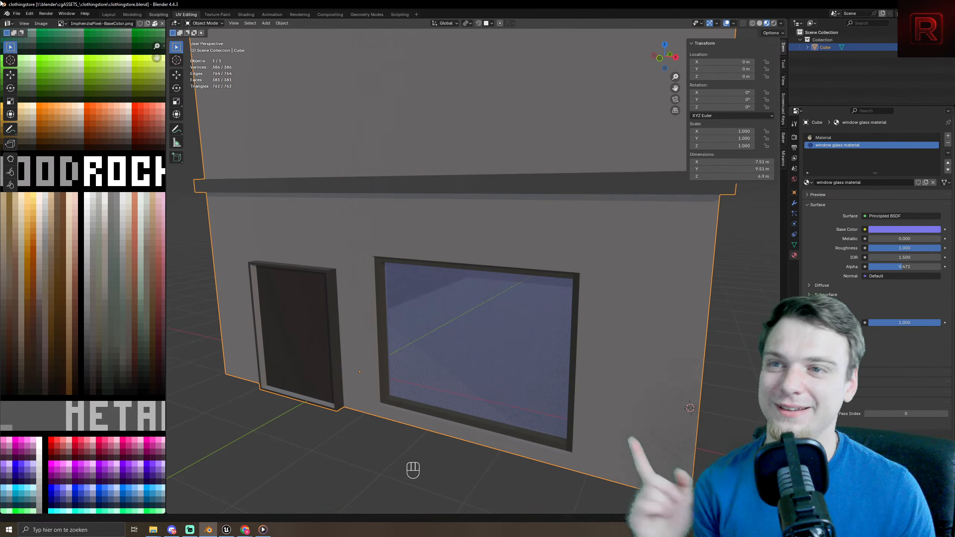
pyautogui.click(17, 13)
pyautogui.moveTo(30, 124)
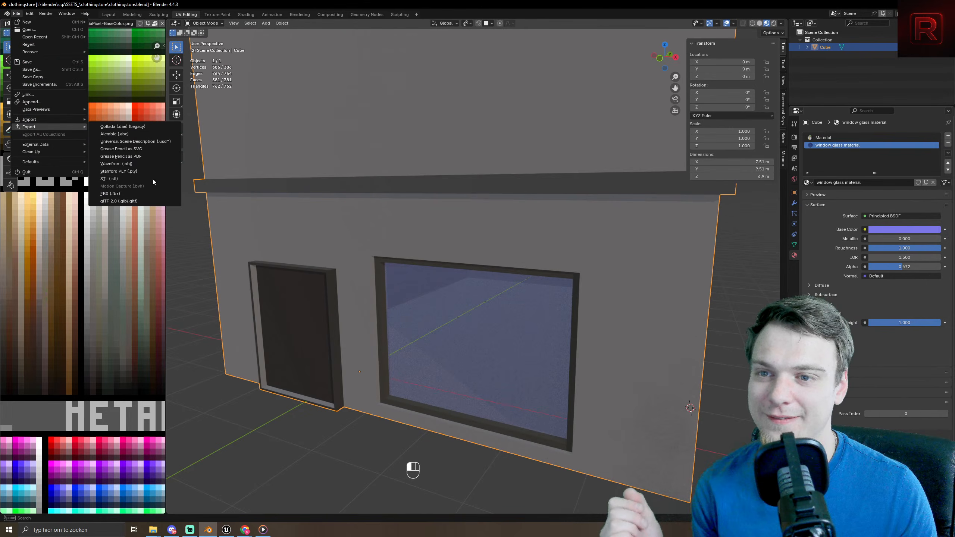
pyautogui.click(134, 202)
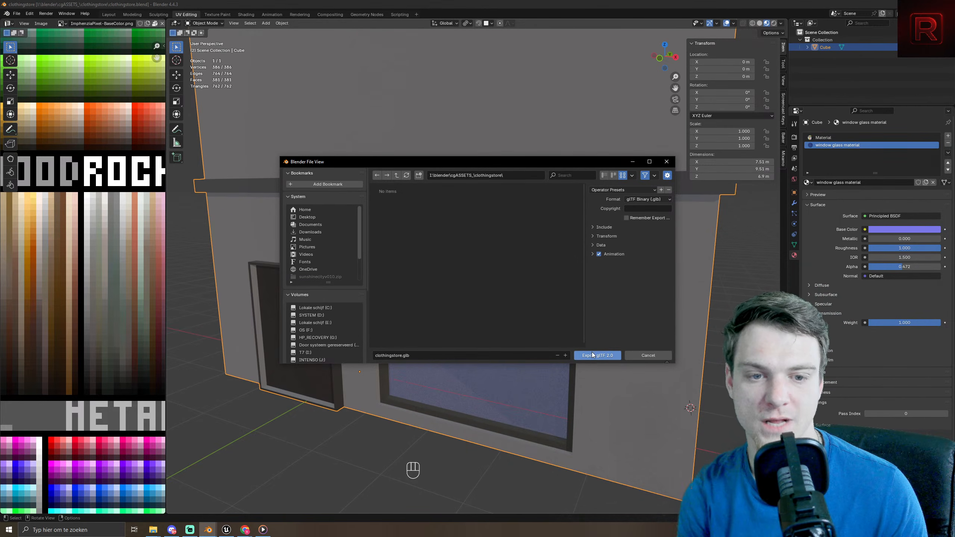
pyautogui.click(605, 356)
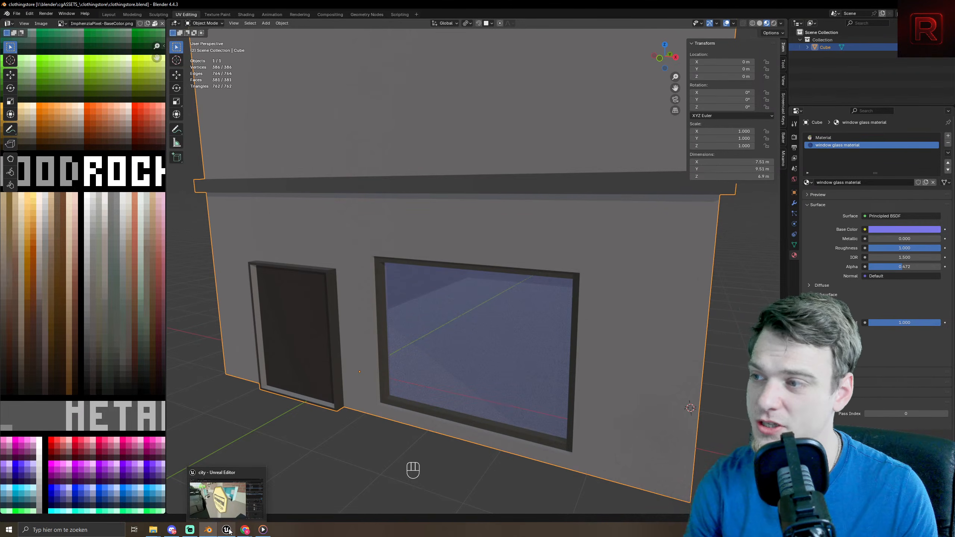
# - Switch to the Unreal Editor city project and open the Content > newaSSETS > cgASSETS_ folder
pyautogui.moveTo(153, 532)
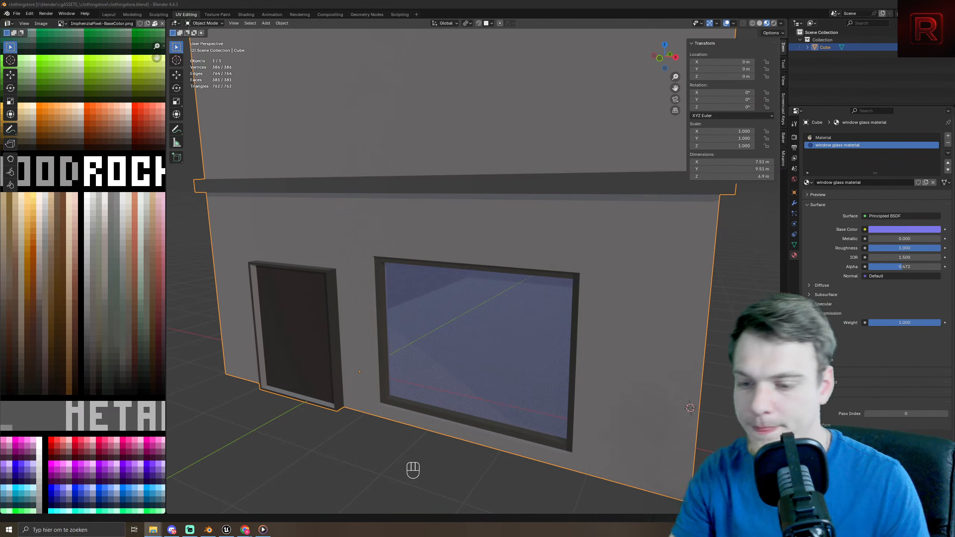
pyautogui.click(227, 534)
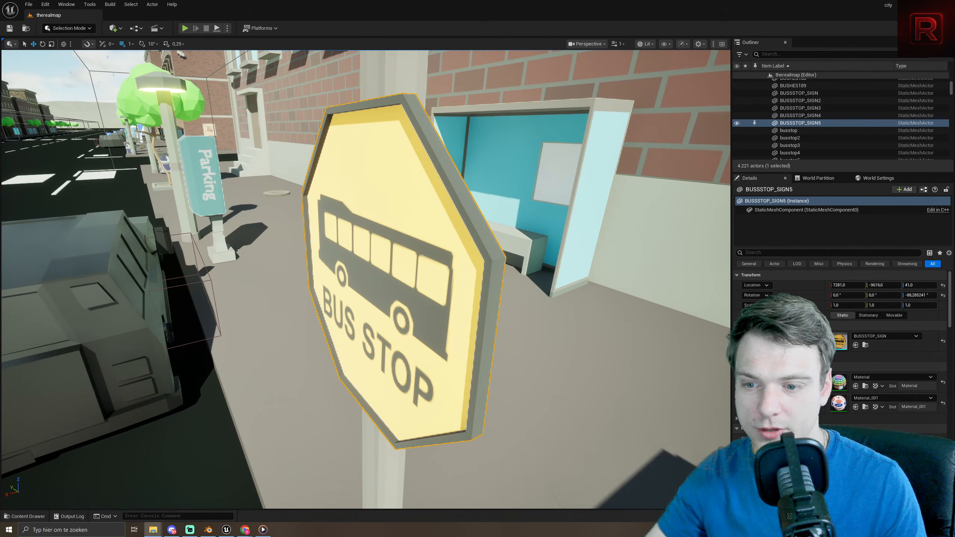
pyautogui.click(25, 515)
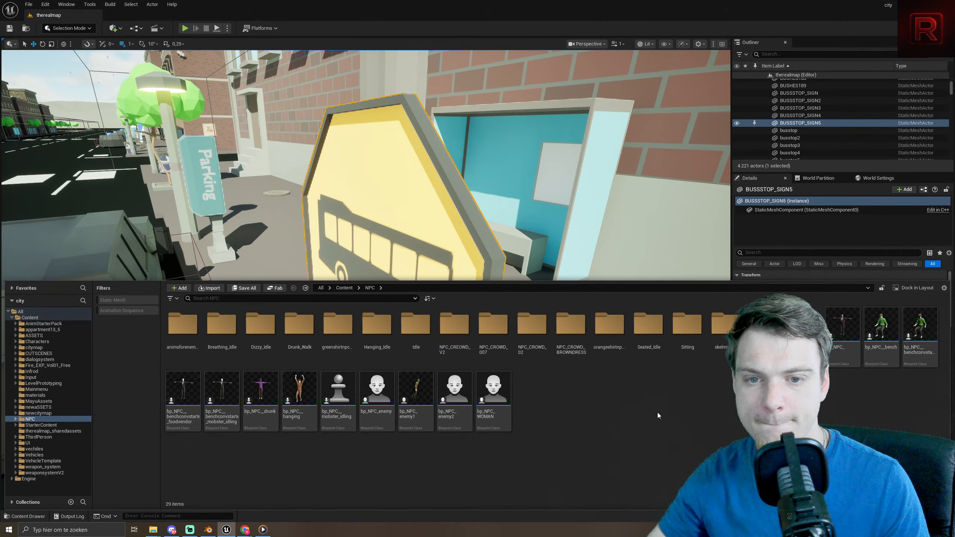
pyautogui.click(348, 287)
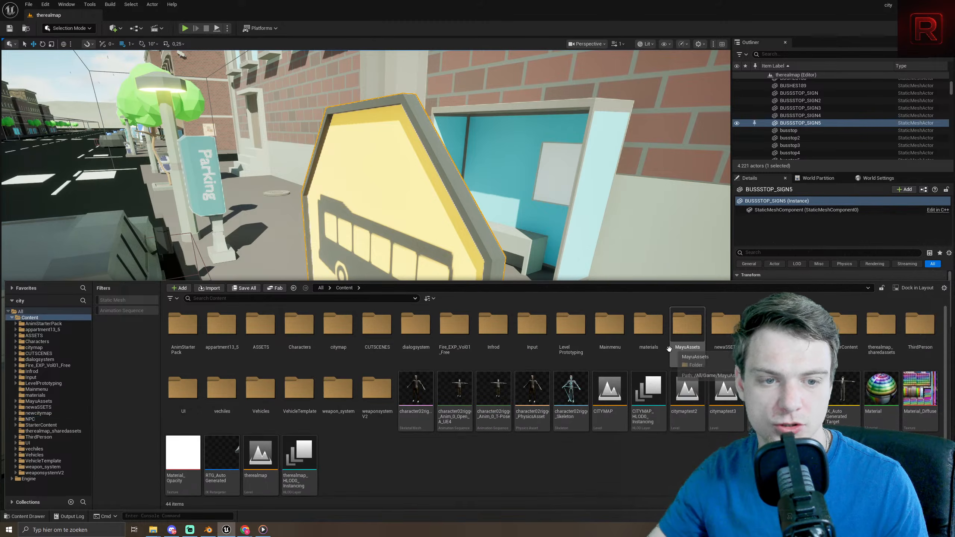
pyautogui.click(721, 350)
pyautogui.doubleClick(721, 349)
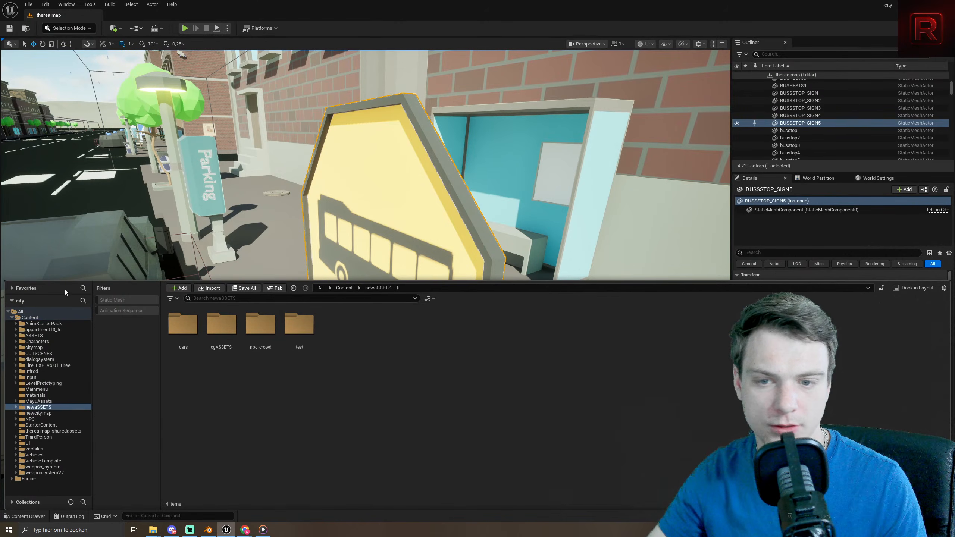
pyautogui.doubleClick(222, 323)
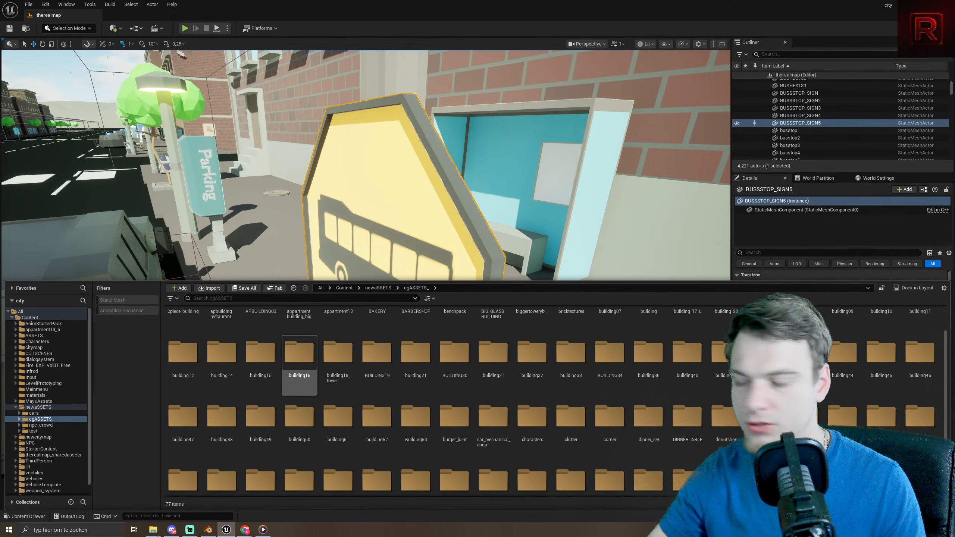
# - Import clothingstore.glb into cgASSETS_ with the default glTF settings and select the mesh in its StaticMeshes folder
pyautogui.scroll(-2, 299, 380)
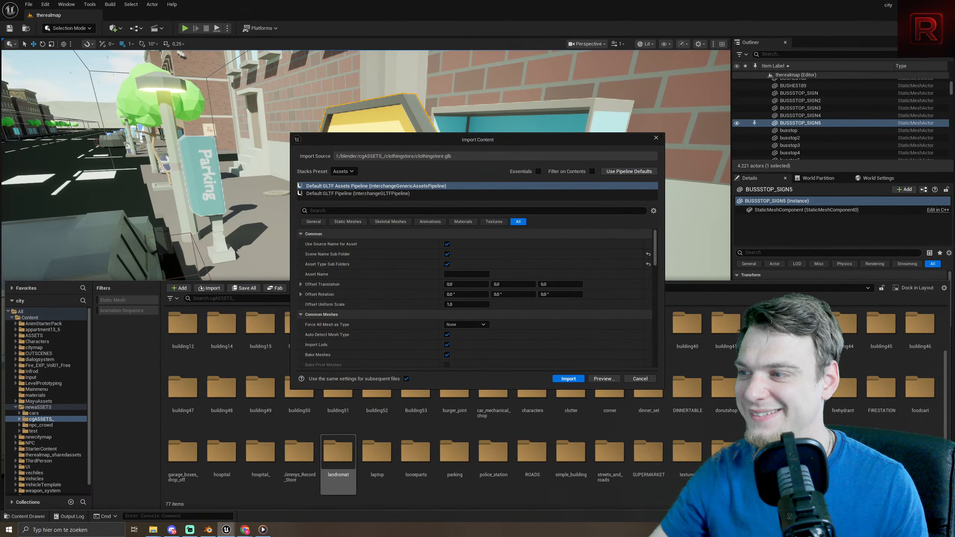
pyautogui.click(568, 378)
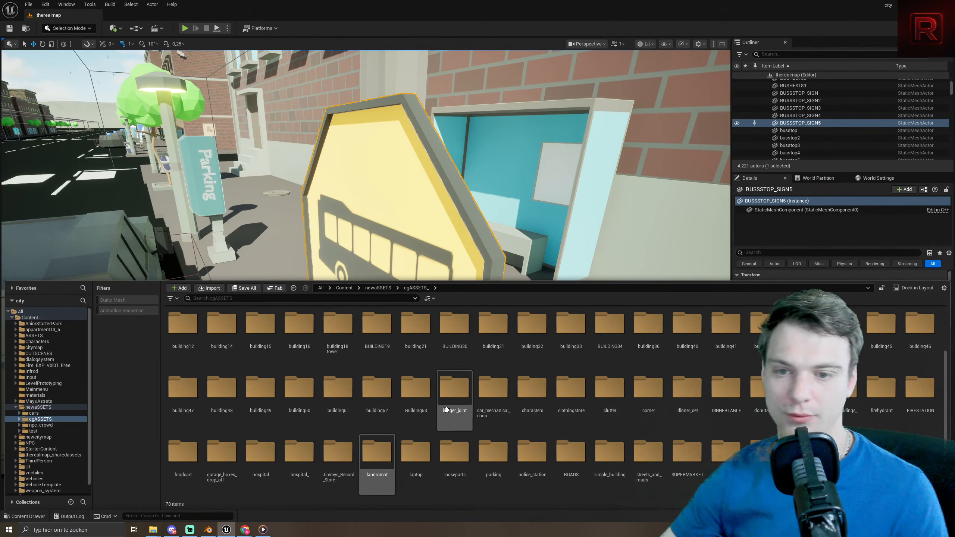
pyautogui.scroll(2, 394, 430)
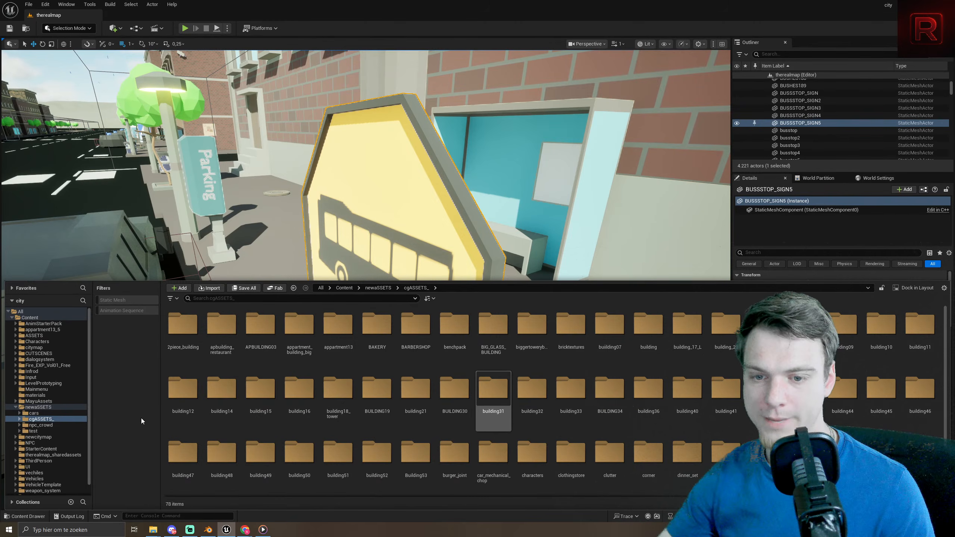
pyautogui.scroll(-2, 293, 457)
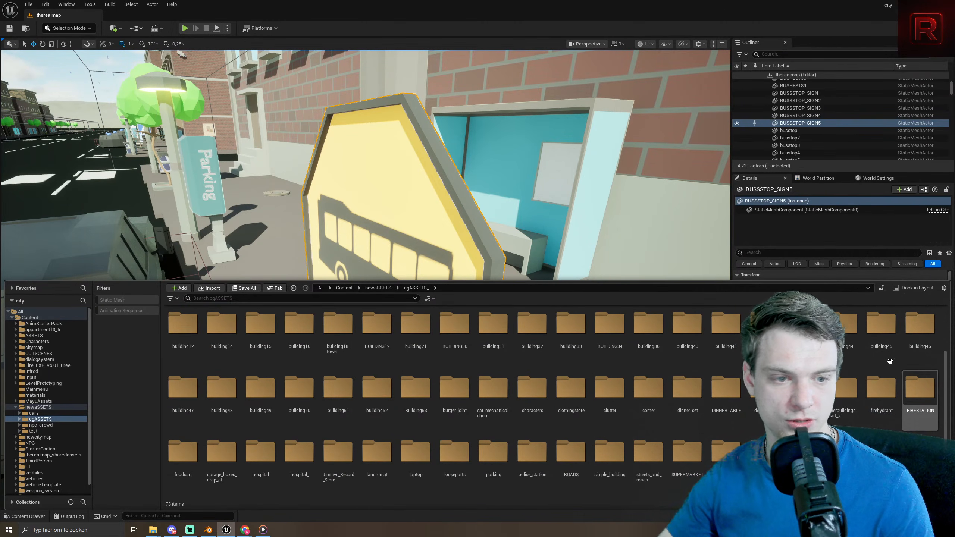
pyautogui.doubleClick(571, 393)
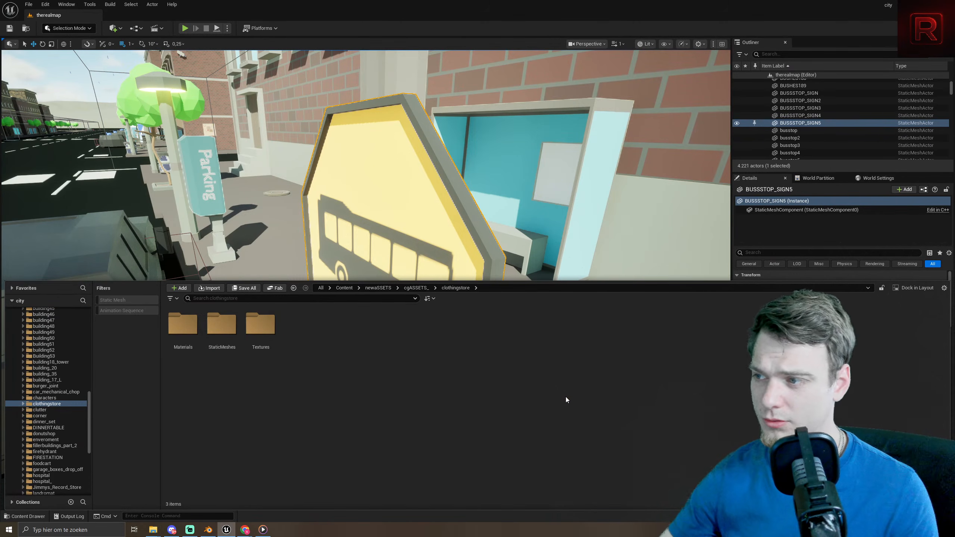
pyautogui.doubleClick(221, 325)
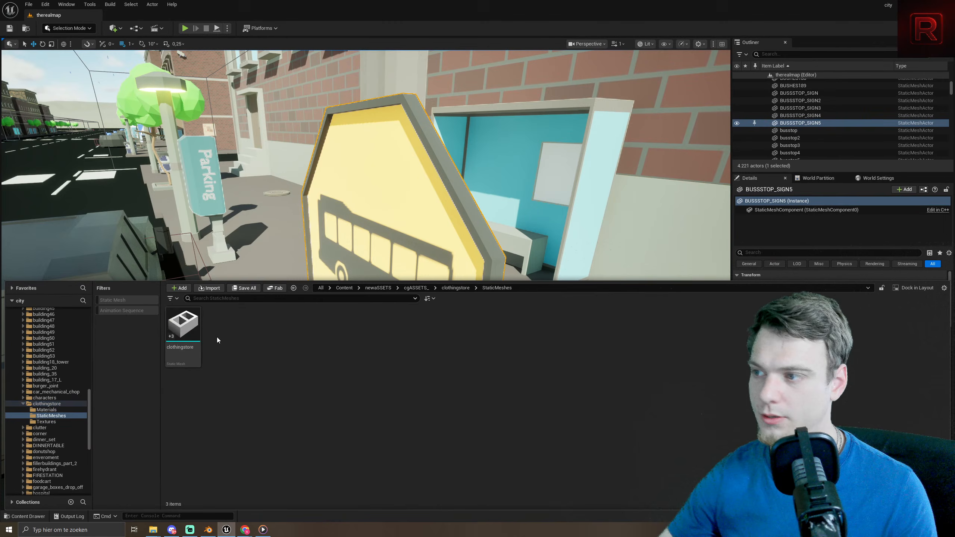
pyautogui.click(187, 344)
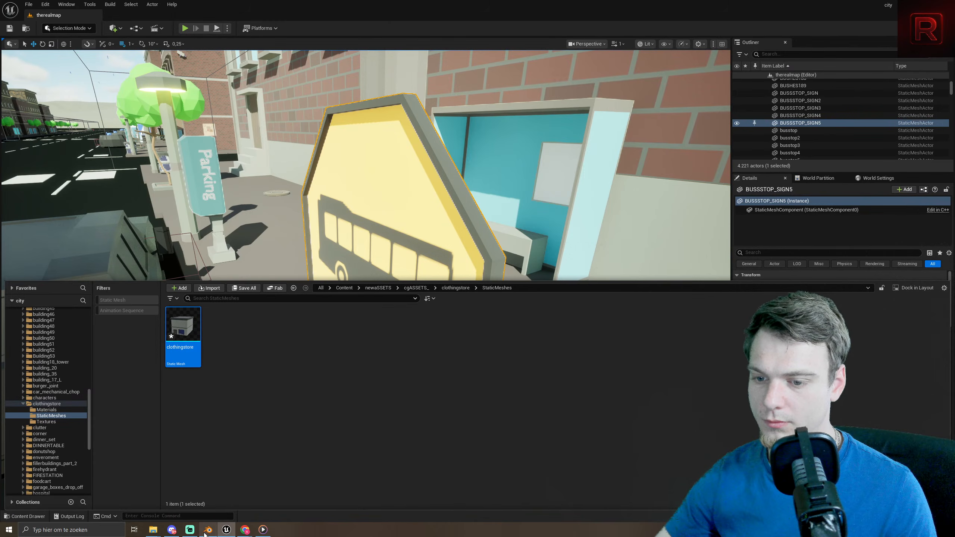
# - Place the clothingstore static mesh in the level on the empty ground beside the sidewalk
pyautogui.moveTo(153, 533)
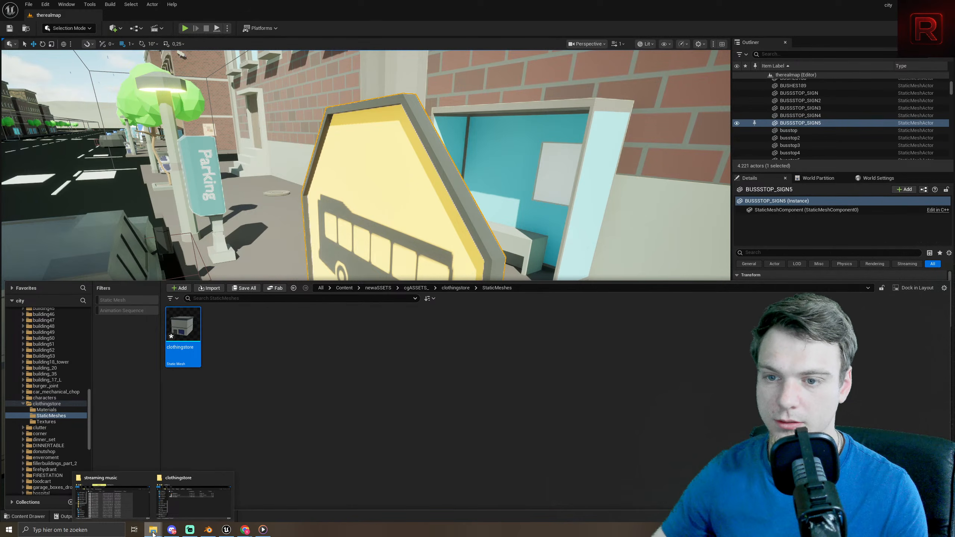
pyautogui.moveTo(276, 233); pyautogui.dragTo(439, 120, button='right')
pyautogui.press('w')
pyautogui.press('w')
pyautogui.scroll(1, 338, 90)
pyautogui.press('w')
pyautogui.press('e')
pyautogui.scroll(3, 339, 94)
pyautogui.press('w')
pyautogui.press('w')
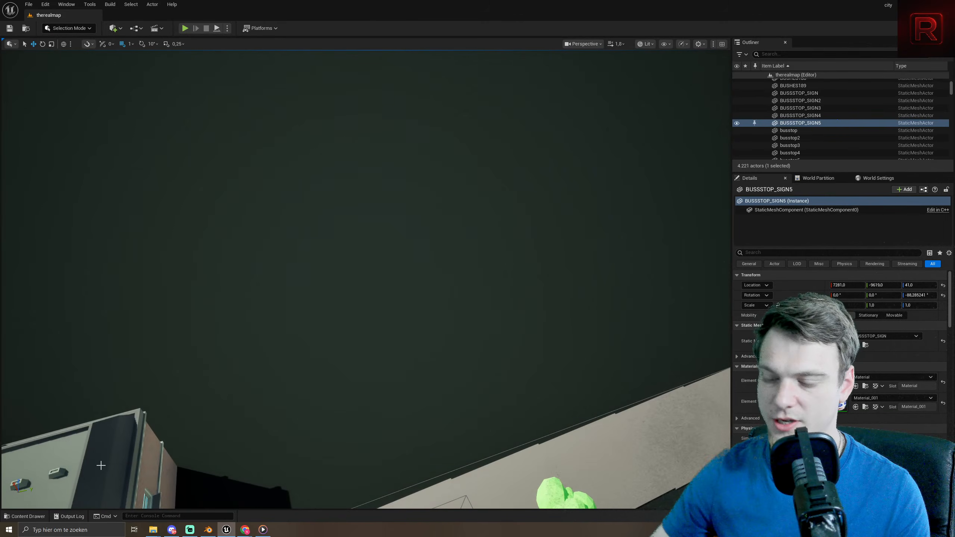
pyautogui.click(25, 516)
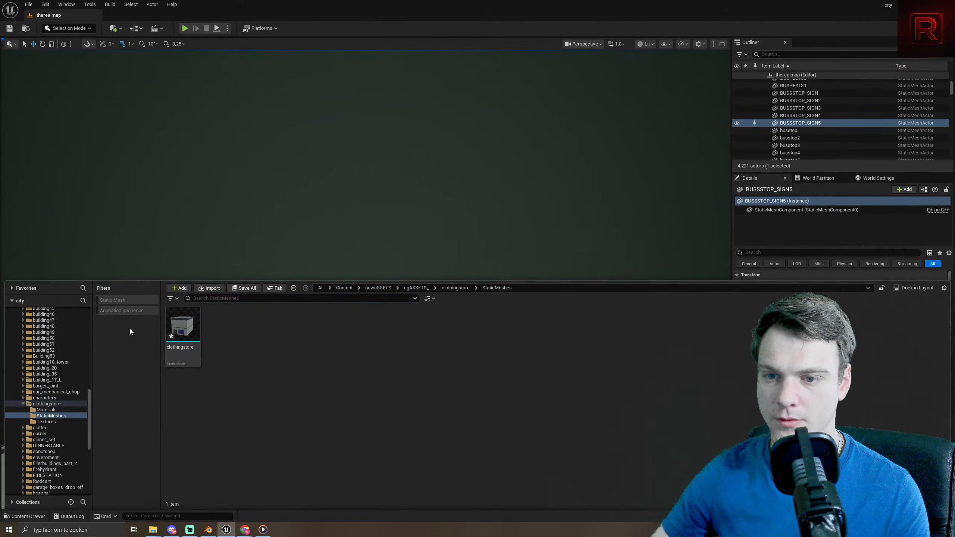
pyautogui.moveTo(182, 325); pyautogui.dragTo(561, 392)
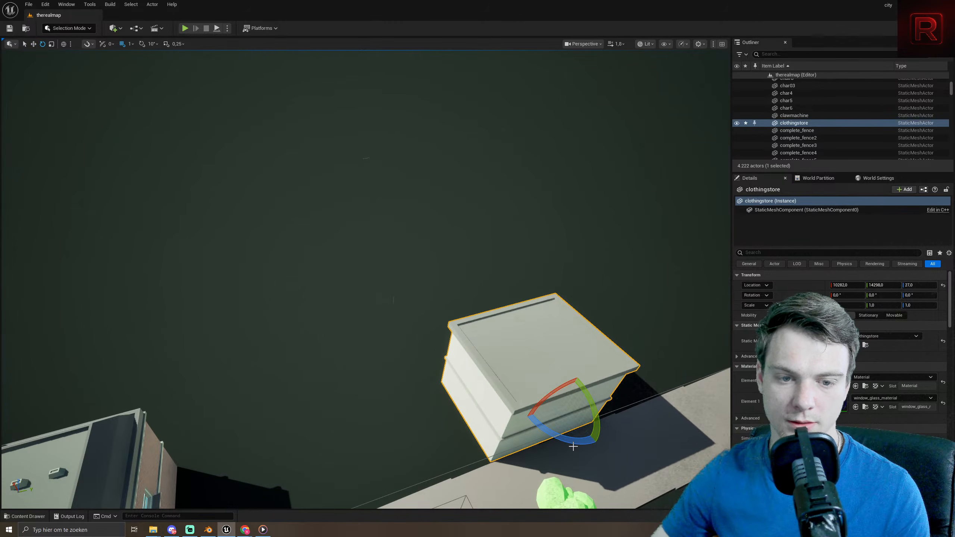
# - Rotate the clothing store roughly a quarter turn so its front faces the sidewalk, and move it to X location 10129
pyautogui.moveTo(573, 446); pyautogui.dragTo(549, 449)
pyautogui.press('w')
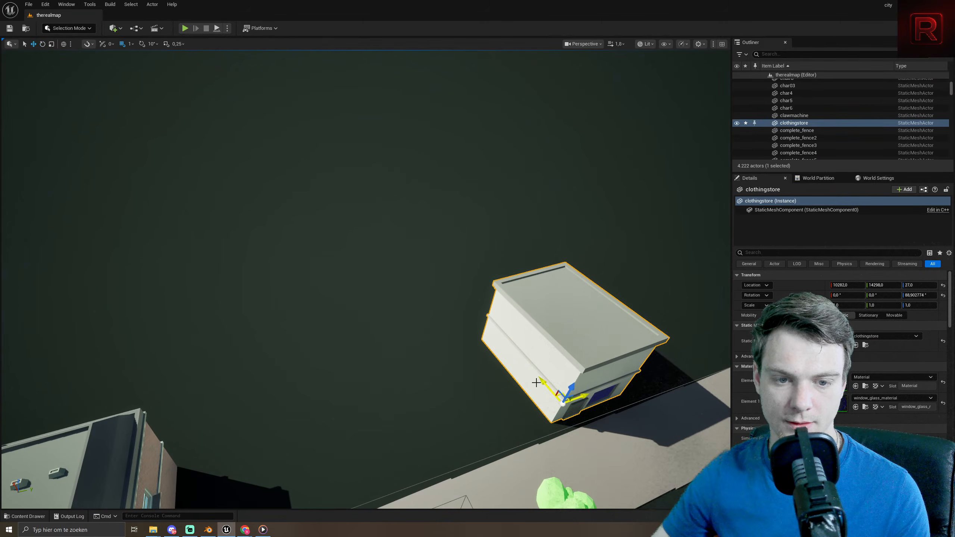
pyautogui.moveTo(548, 387); pyautogui.dragTo(562, 405)
pyautogui.press('f')
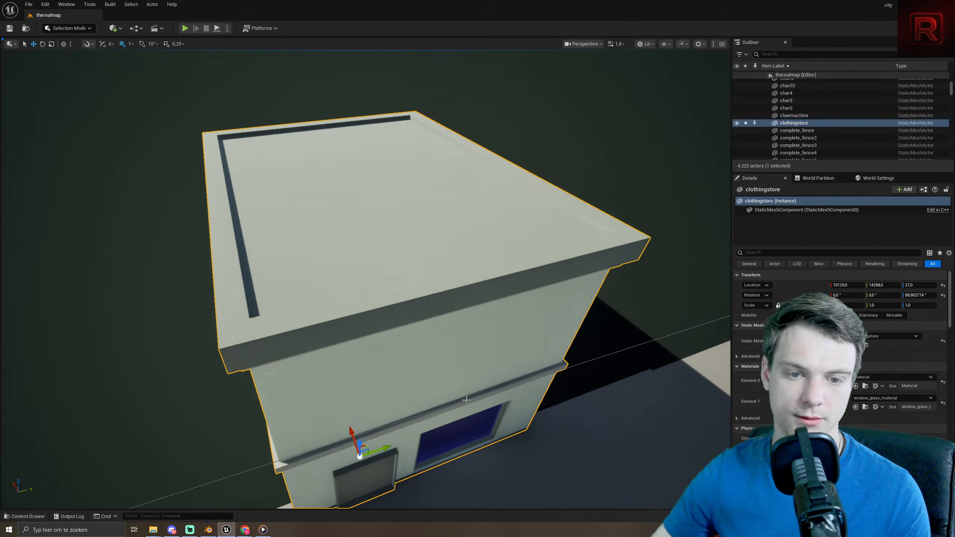
pyautogui.moveTo(563, 404); pyautogui.dragTo(400, 361, button='right')
pyautogui.press('s')
pyautogui.press('e')
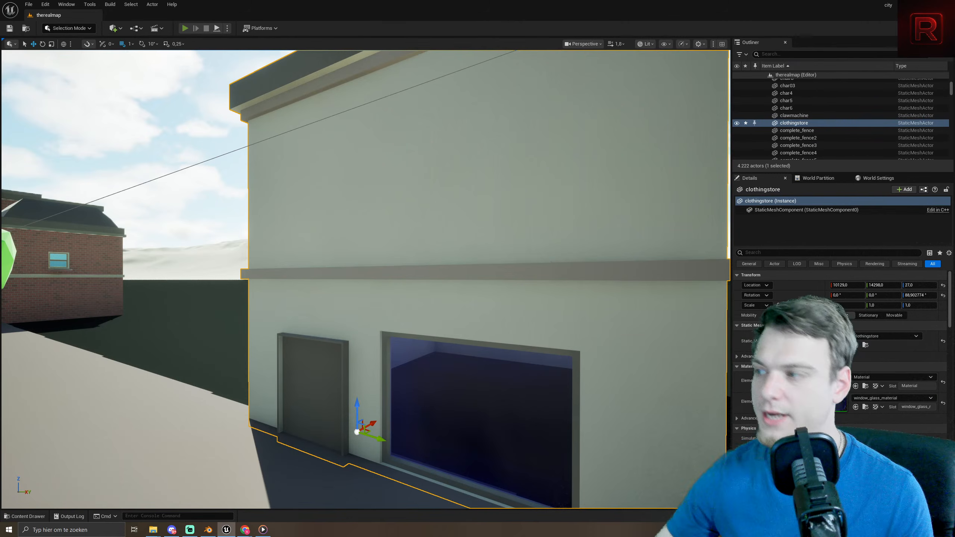
# - Play-test the level, restart it from a viewpoint on the road beside the clothing store, and run the character around there
pyautogui.hotkey('alt', 'p')
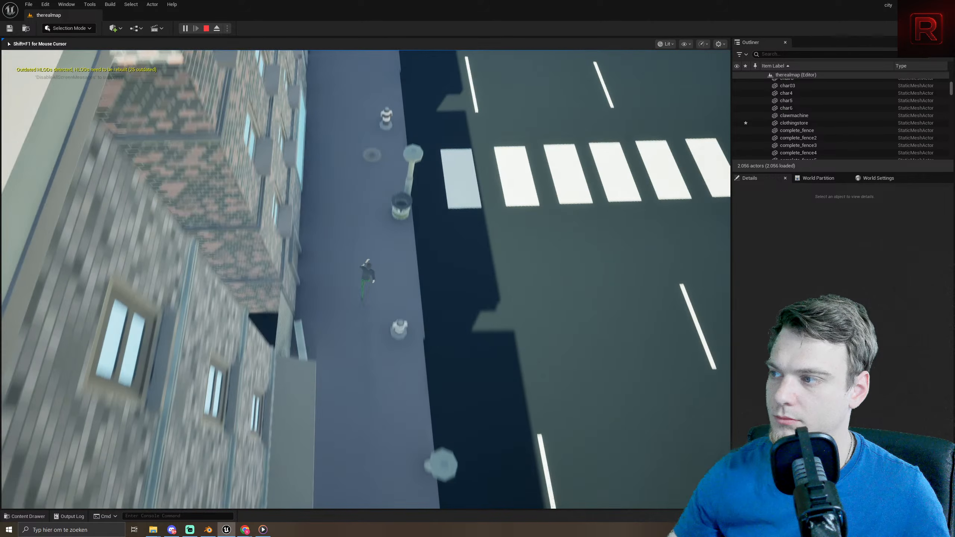
pyautogui.press('Escape')
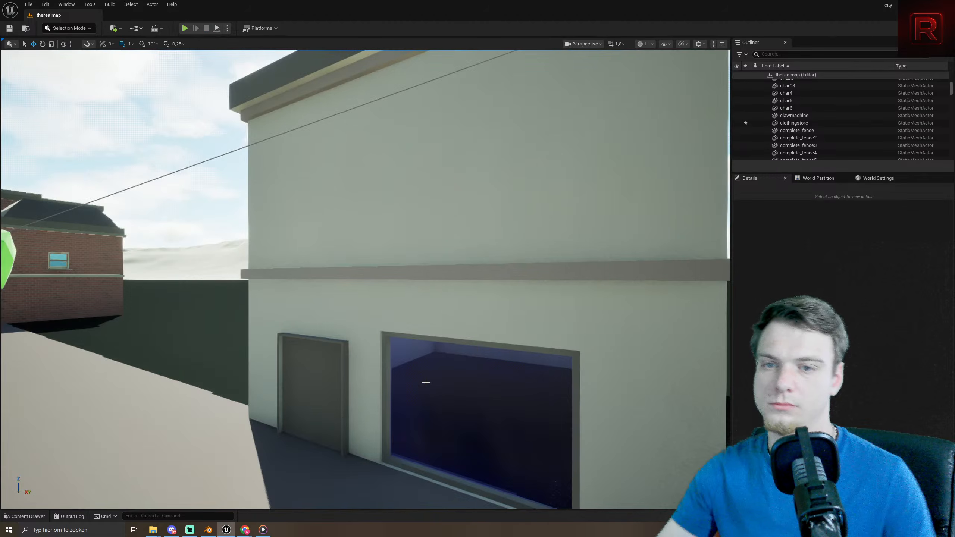
pyautogui.click(426, 382)
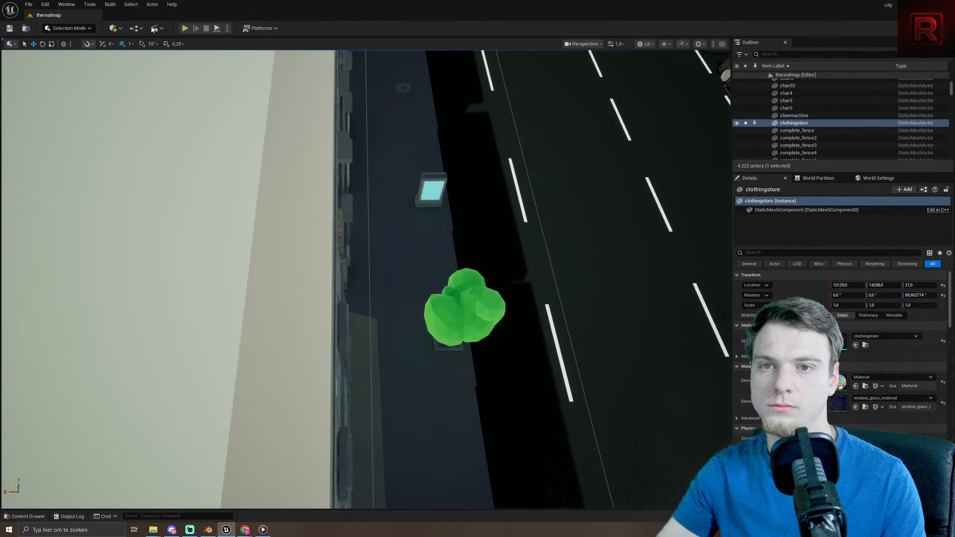
pyautogui.moveTo(416, 161); pyautogui.dragTo(416, 94, button='right')
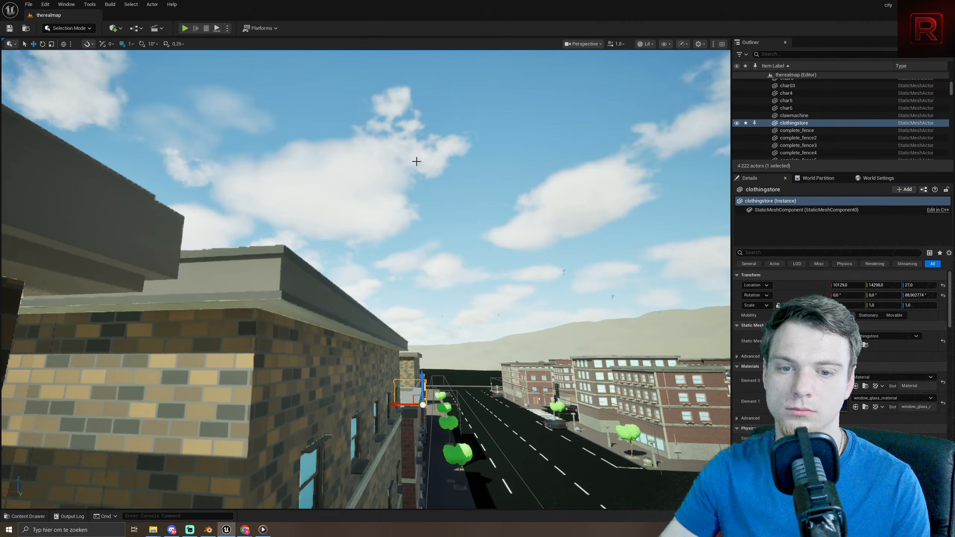
pyautogui.press('f')
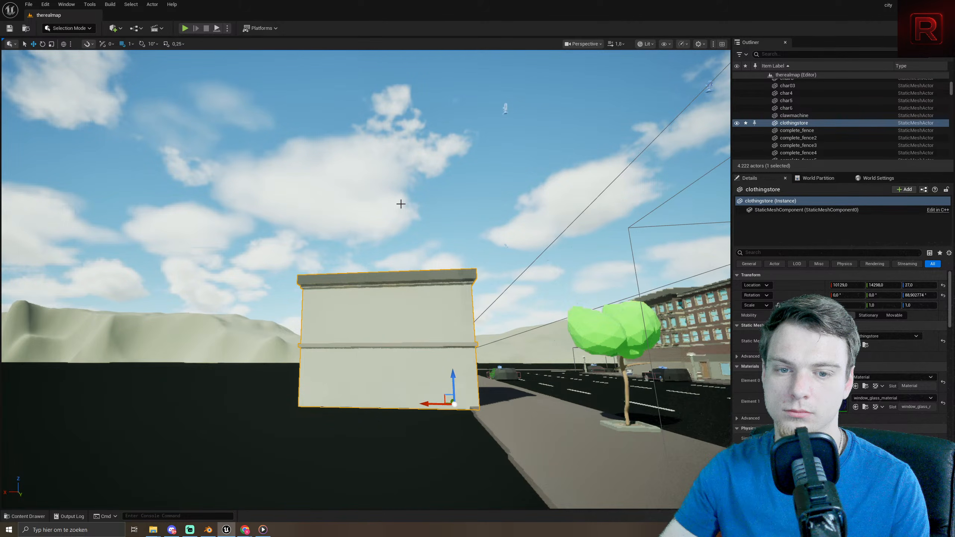
pyautogui.moveTo(400, 204); pyautogui.dragTo(227, 31, button='right')
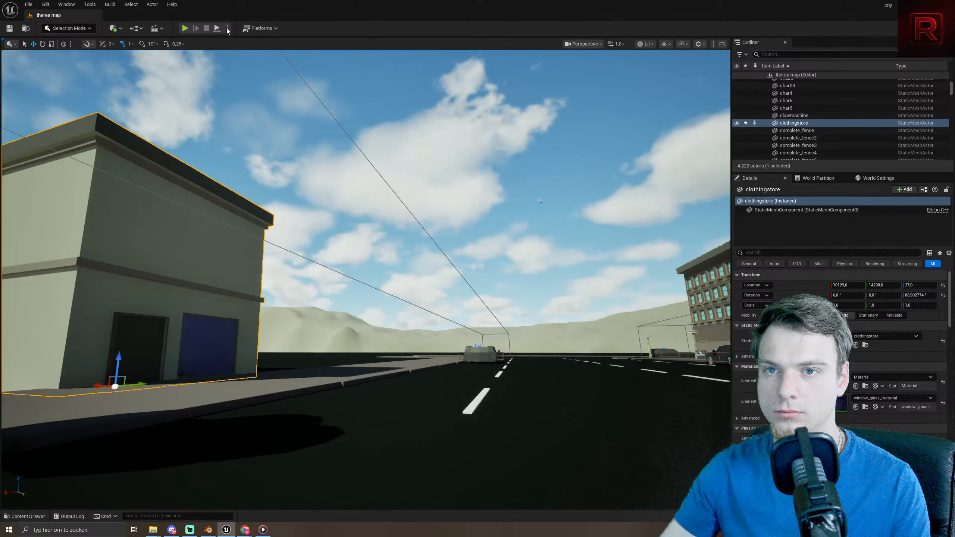
pyautogui.click(184, 29)
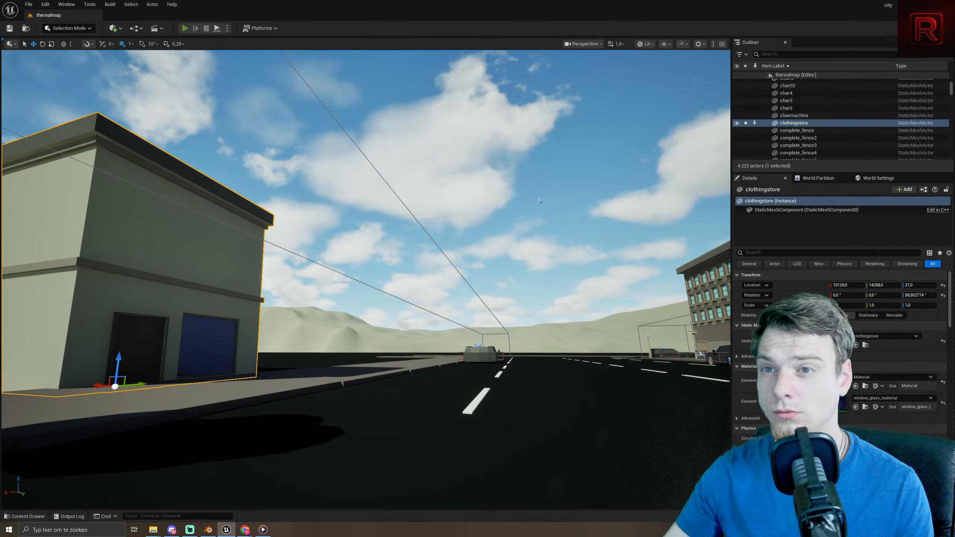
pyautogui.press('w')
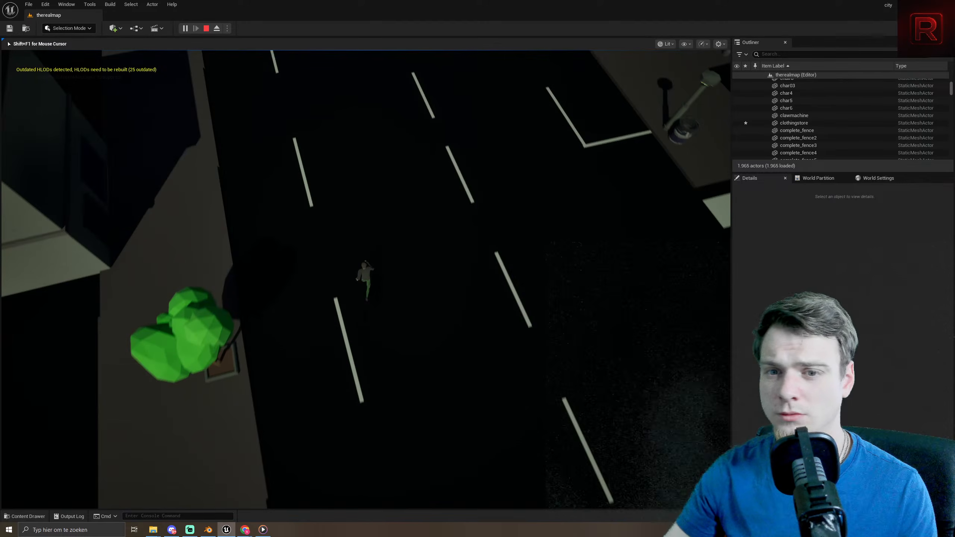
pyautogui.press('d')
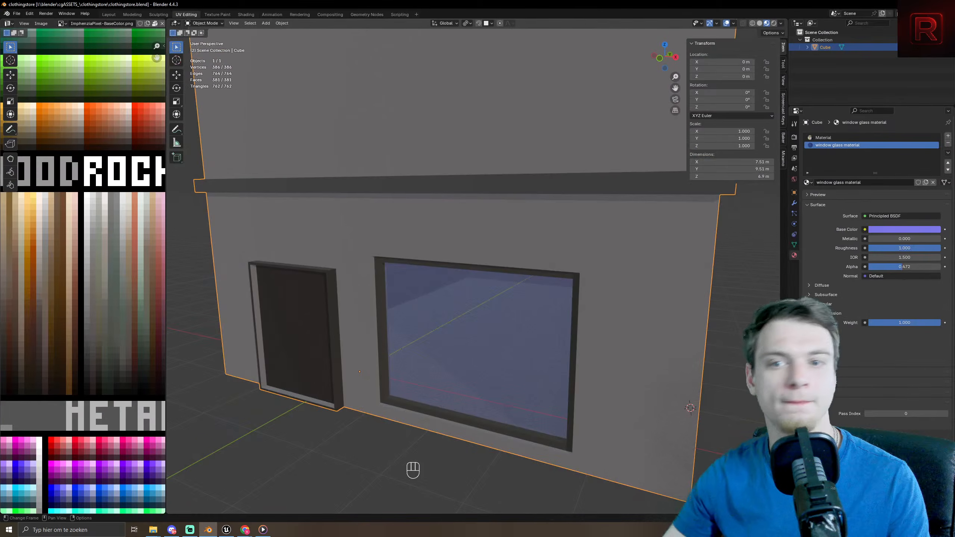
# - Switch back to Blender and change the window glass material's base color to a pale lavender
pyautogui.rightClick(394, 287)
pyautogui.scroll(-6, 481, 262)
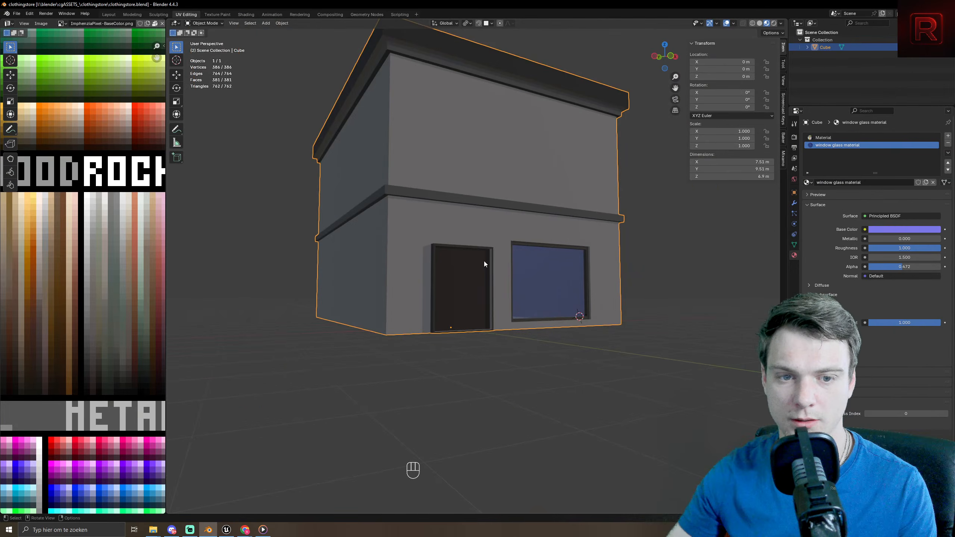
pyautogui.moveTo(483, 261); pyautogui.dragTo(460, 290, button='middle')
pyautogui.click(922, 229)
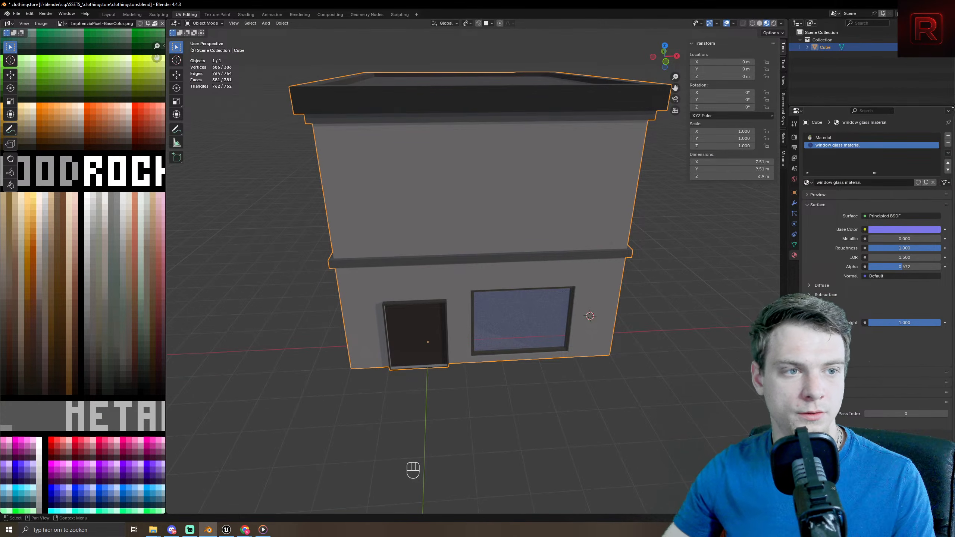
pyautogui.click(923, 229)
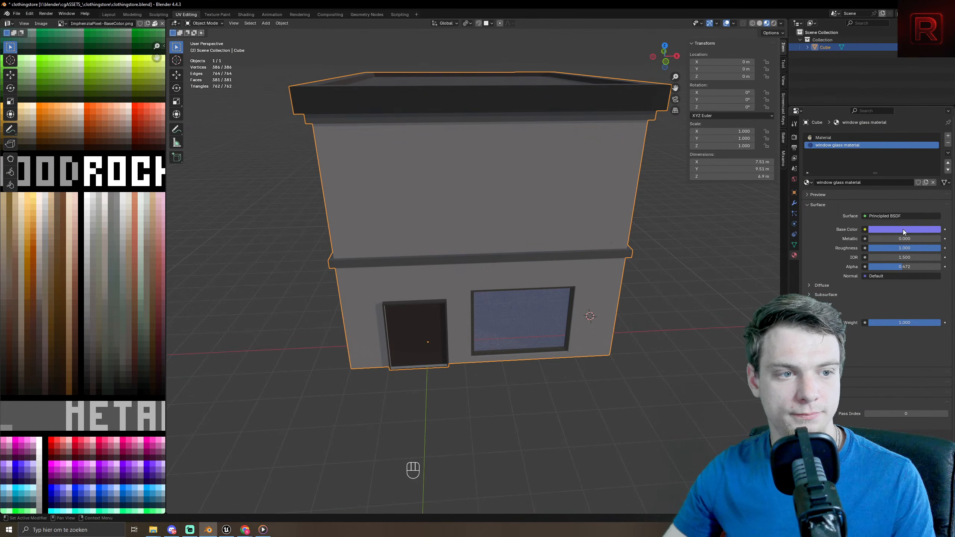
pyautogui.click(902, 229)
pyautogui.moveTo(915, 129); pyautogui.dragTo(906, 135)
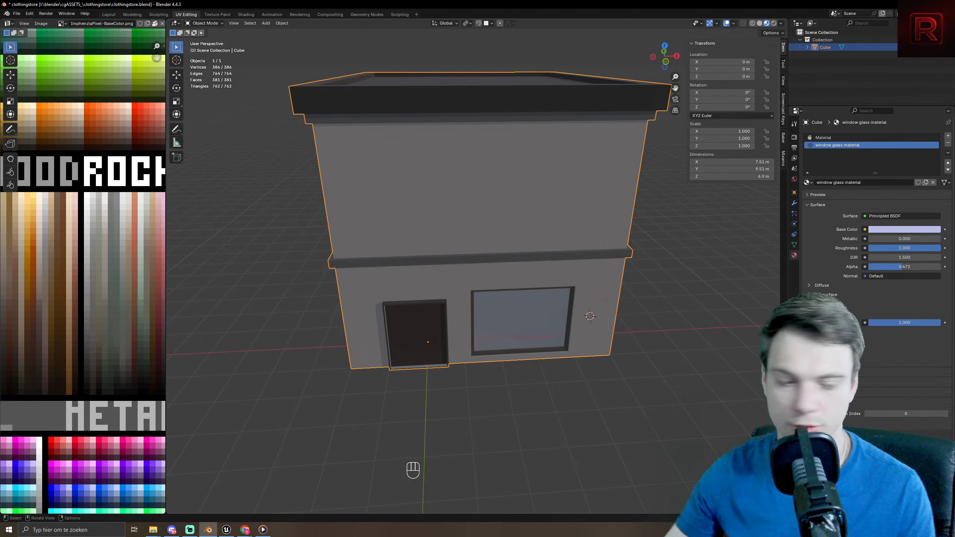
# - Set the window glass material's alpha to 1.000 and roughness to 0.000
pyautogui.moveTo(902, 266); pyautogui.dragTo(910, 267)
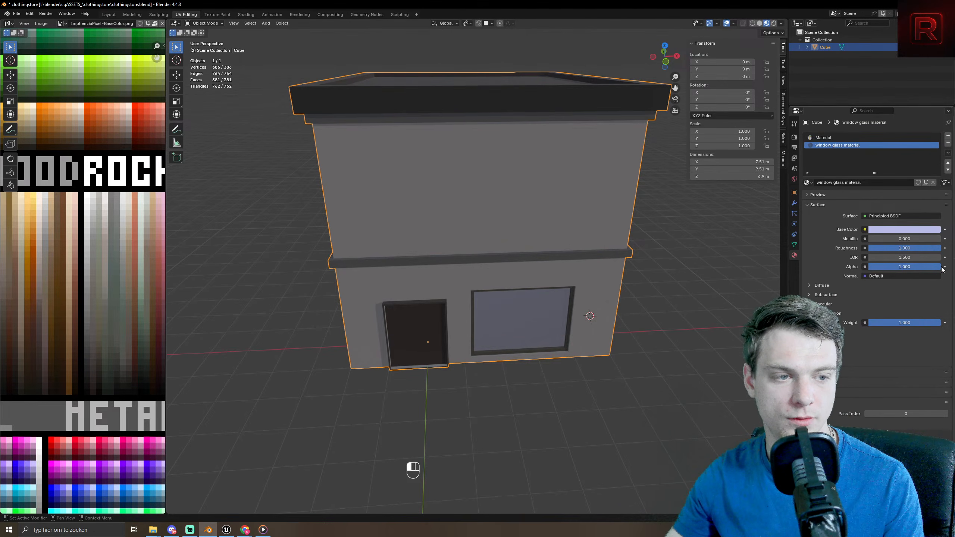
pyautogui.moveTo(634, 337); pyautogui.dragTo(631, 315, button='middle')
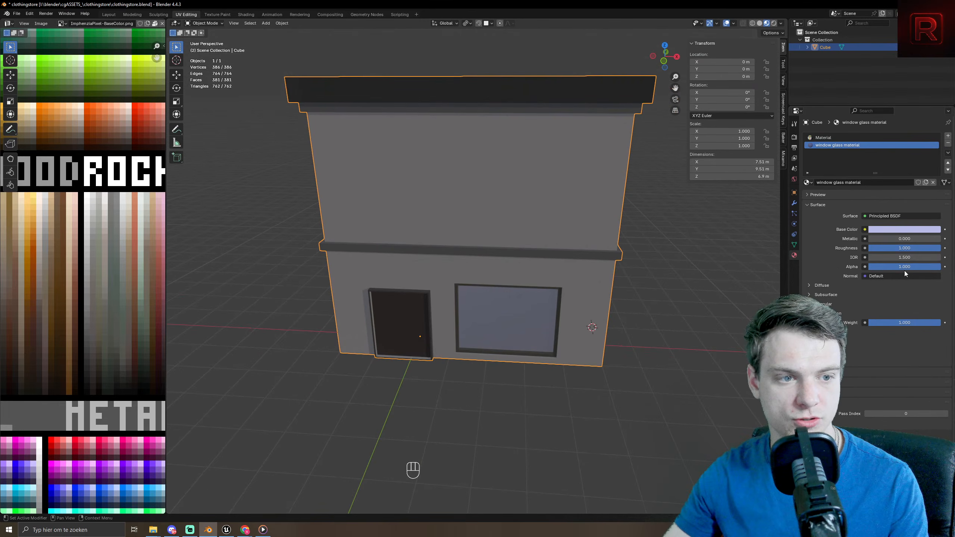
pyautogui.moveTo(921, 248); pyautogui.dragTo(847, 260)
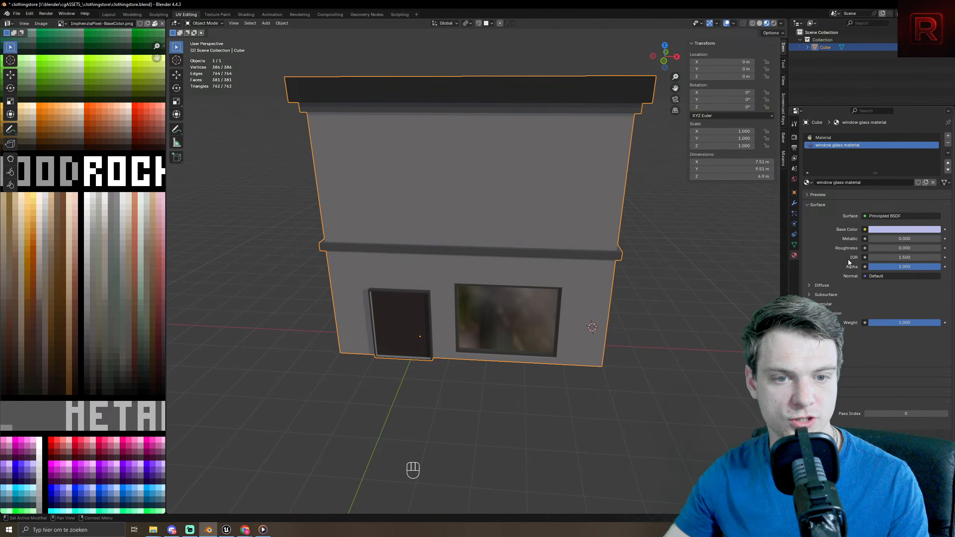
# - Try an Alpha of 0 on the window glass material and restore it to 1
pyautogui.moveTo(545, 345); pyautogui.dragTo(459, 350, button='middle')
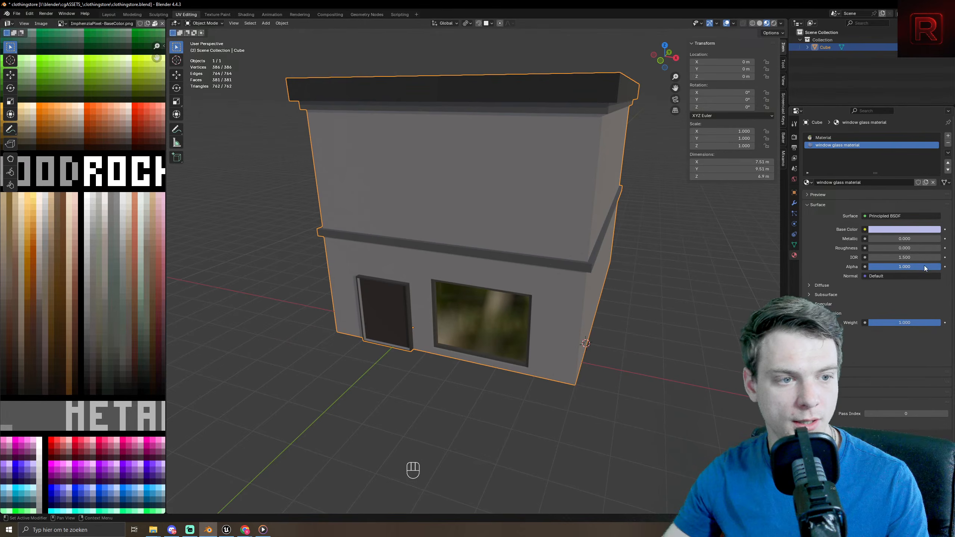
pyautogui.moveTo(925, 267); pyautogui.dragTo(876, 267)
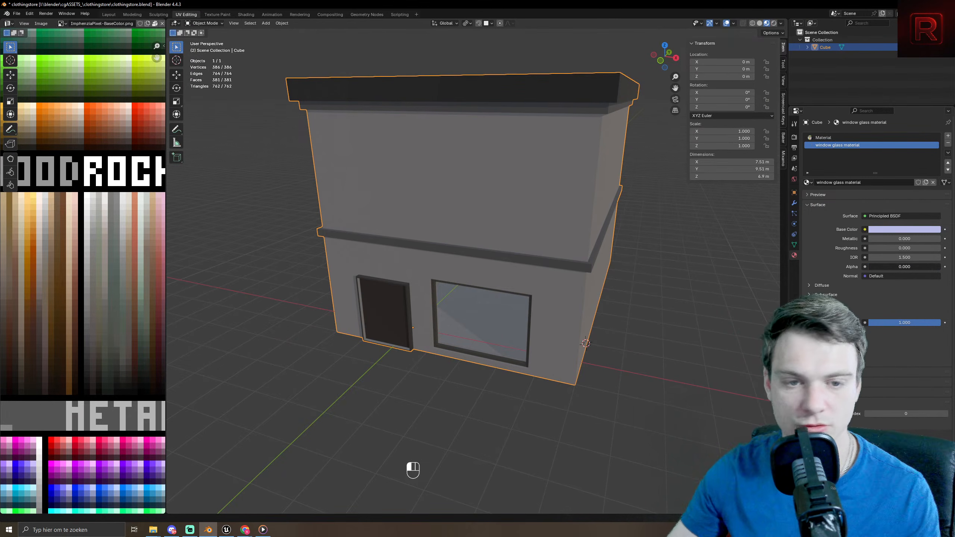
pyautogui.moveTo(868, 267); pyautogui.dragTo(941, 267)
# - Examine the storefront window up close in rendered shading, and return to material preview to check the whole building
pyautogui.moveTo(487, 403); pyautogui.dragTo(523, 354, button='middle')
pyautogui.scroll(4, 491, 418)
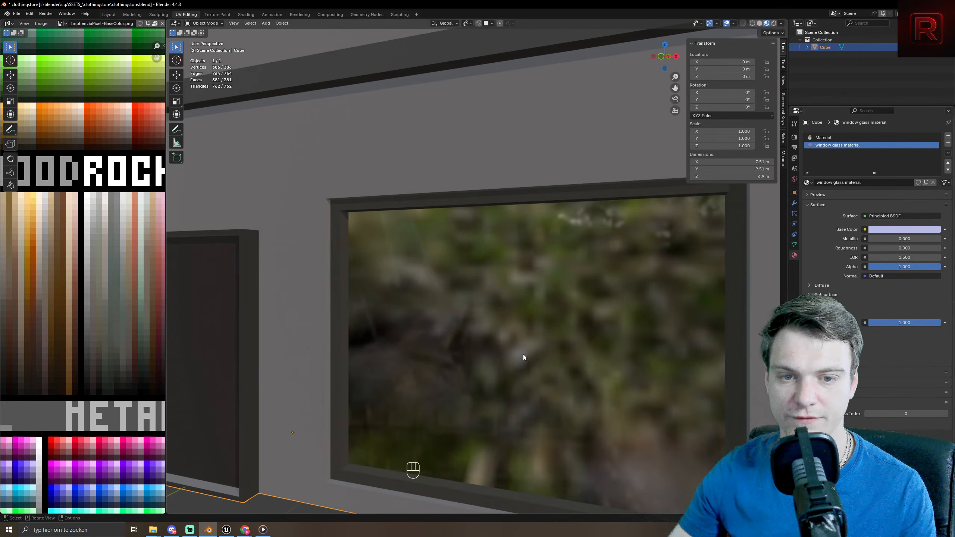
pyautogui.click(774, 23)
pyautogui.scroll(-5, 436, 416)
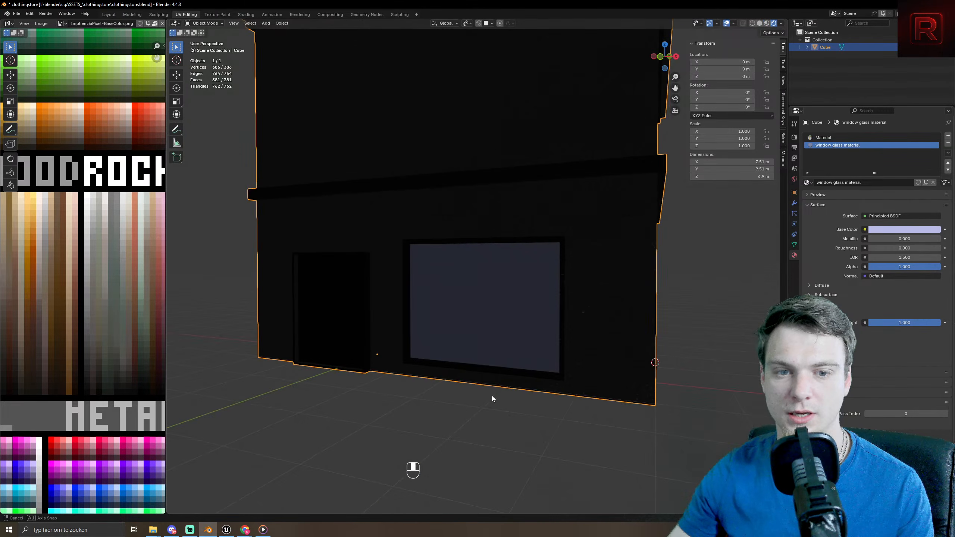
pyautogui.moveTo(490, 394); pyautogui.dragTo(518, 386, button='middle')
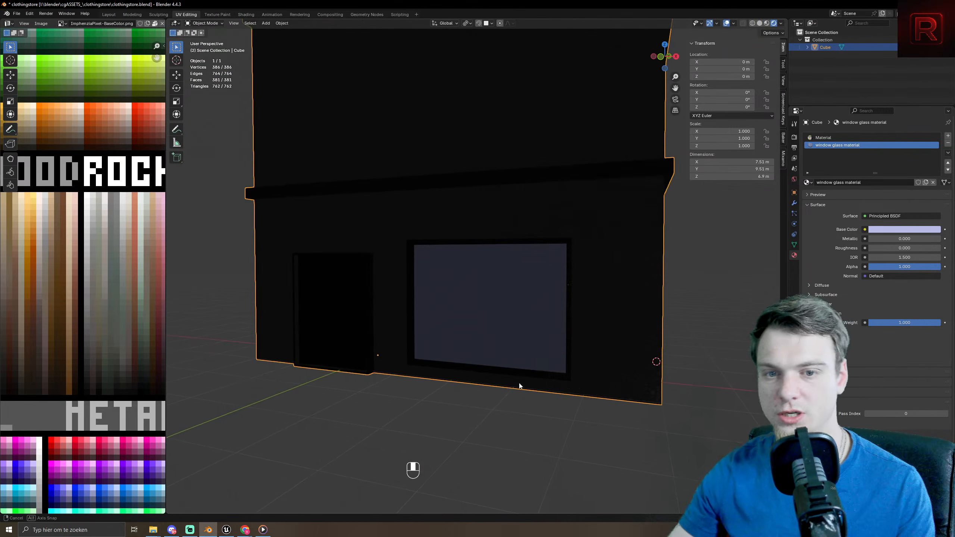
pyautogui.click(766, 23)
pyautogui.moveTo(677, 126); pyautogui.dragTo(616, 197, button='middle')
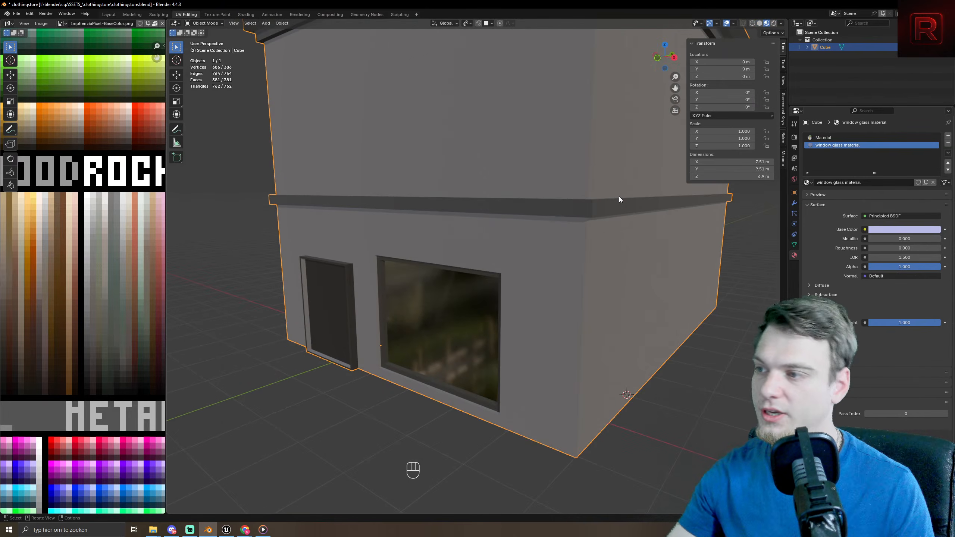
pyautogui.scroll(-6, 620, 196)
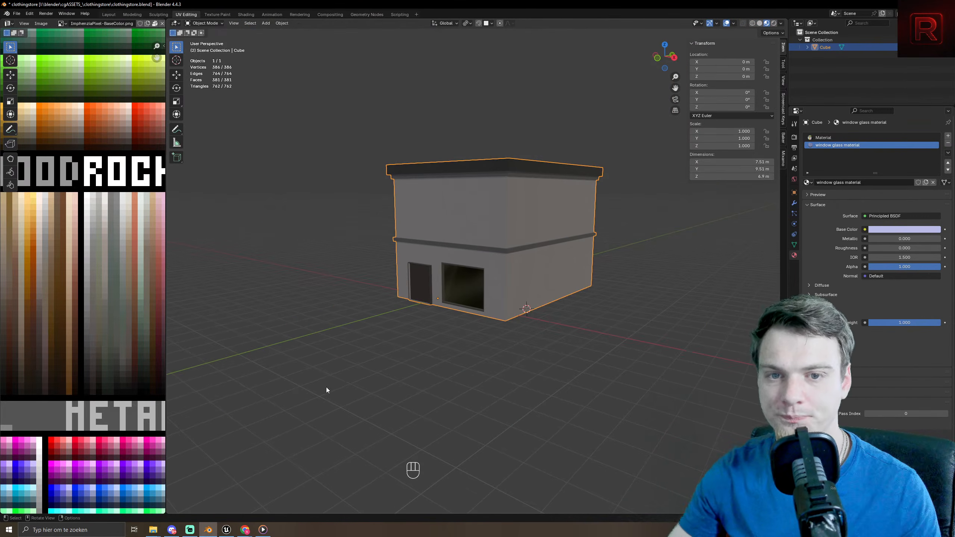
pyautogui.moveTo(463, 294); pyautogui.dragTo(493, 280, button='middle')
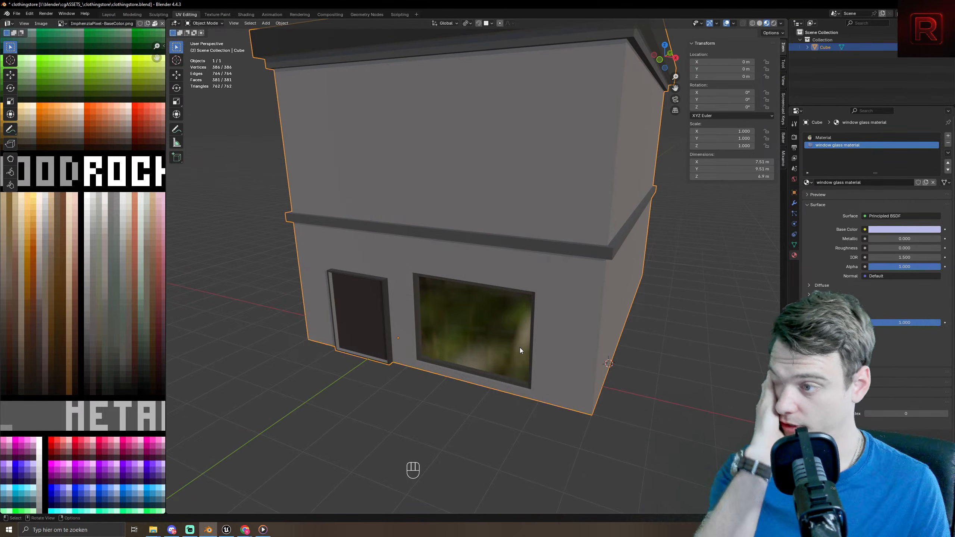
# - Set the window glass material's Alpha to 0.5
pyautogui.click(907, 264)
pyautogui.write('5')
pyautogui.press('Return')
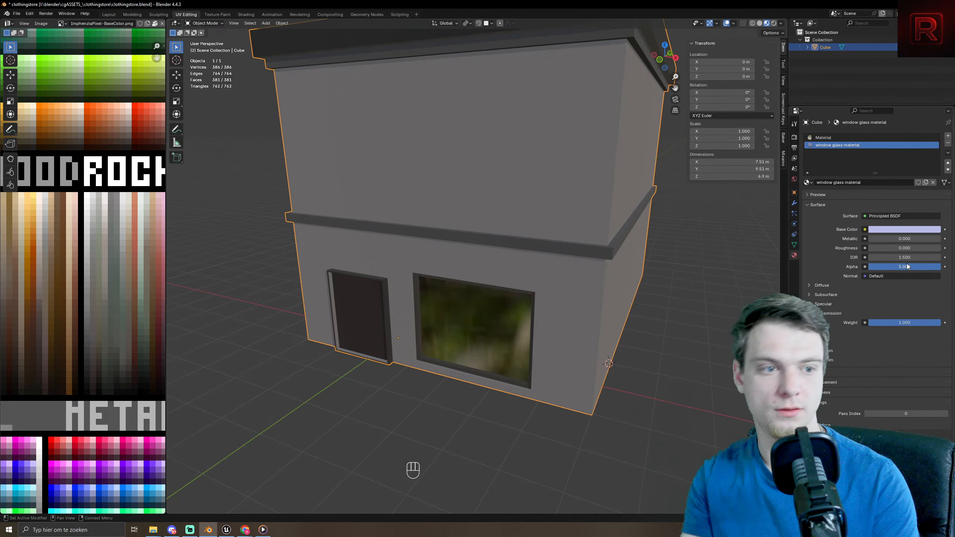
pyautogui.click(907, 264)
pyautogui.write('.5')
pyautogui.press('Return')
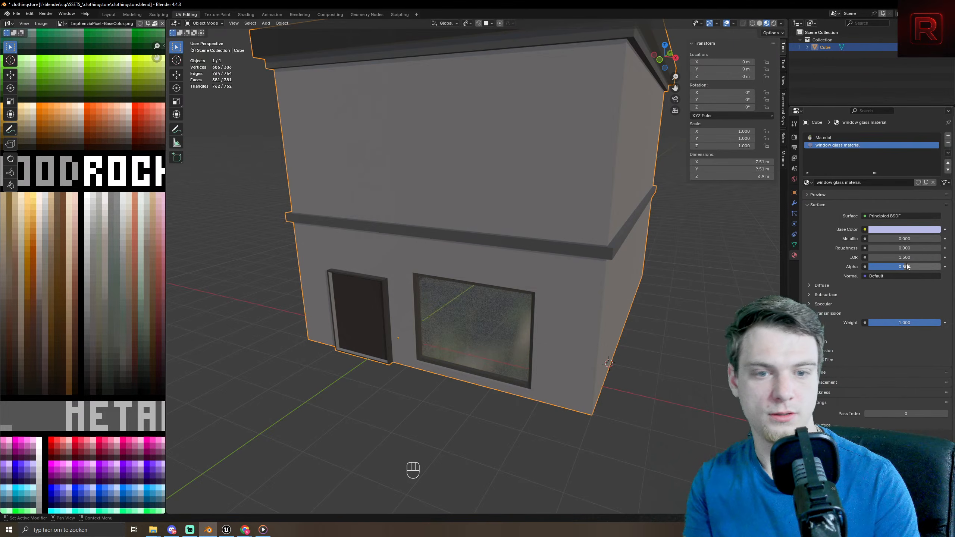
# - Examine the window glass's transparency from inside the building and from several angles outside
pyautogui.moveTo(642, 289); pyautogui.dragTo(467, 311, button='middle')
pyautogui.scroll(-5, 466, 311)
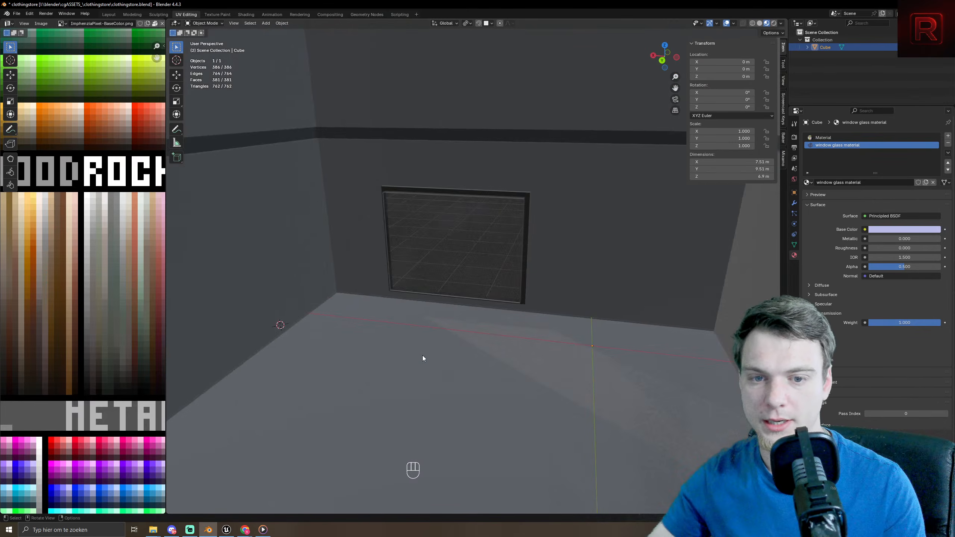
pyautogui.moveTo(423, 356); pyautogui.dragTo(394, 303, button='middle')
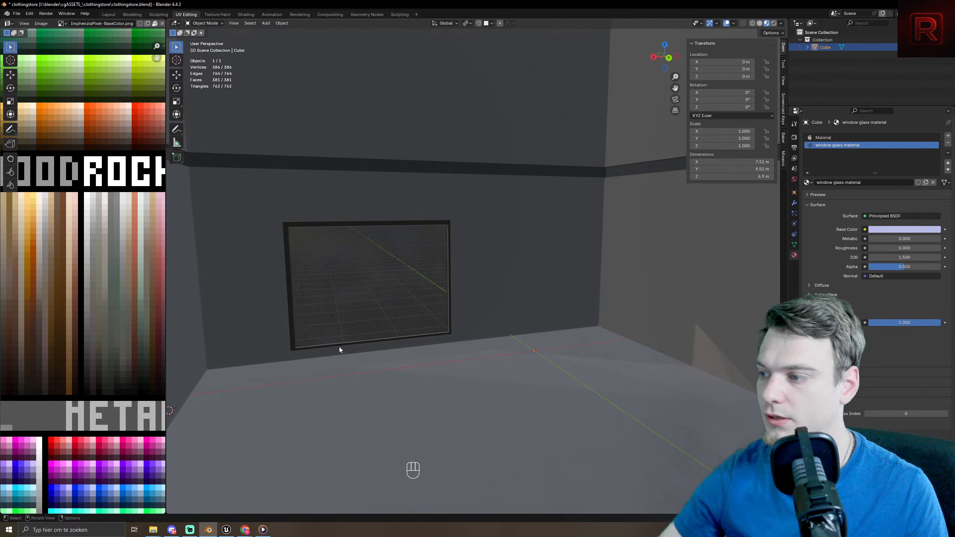
pyautogui.moveTo(481, 352); pyautogui.dragTo(482, 297, button='middle')
pyautogui.scroll(-4, 433, 320)
pyautogui.scroll(-5, 467, 292)
pyautogui.moveTo(448, 244)
pyautogui.mouseDown(button='middle')
pyautogui.moveTo(405, 260)
pyautogui.moveTo(438, 248)
pyautogui.mouseUp(button='middle')
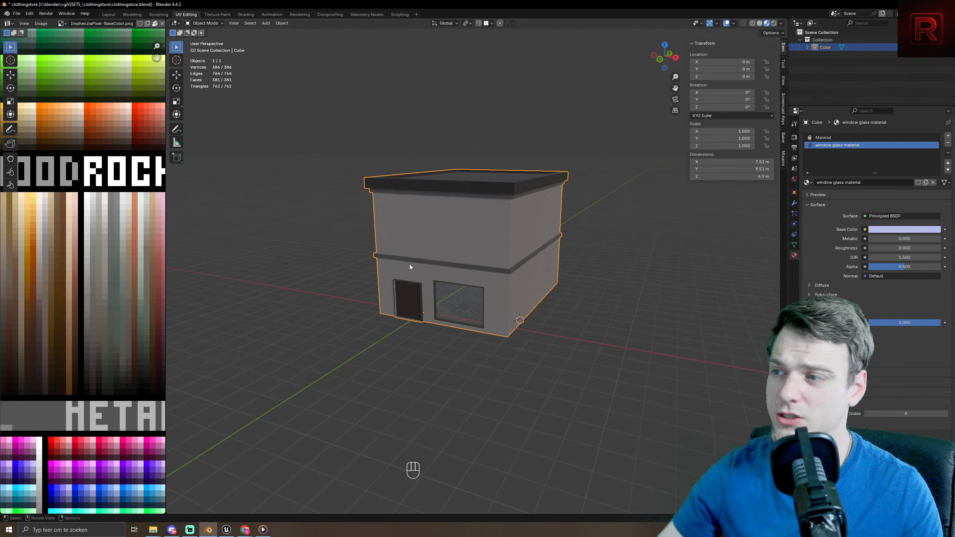
pyautogui.scroll(-2, 409, 266)
pyautogui.moveTo(410, 266); pyautogui.dragTo(409, 264, button='middle')
pyautogui.scroll(3, 418, 202)
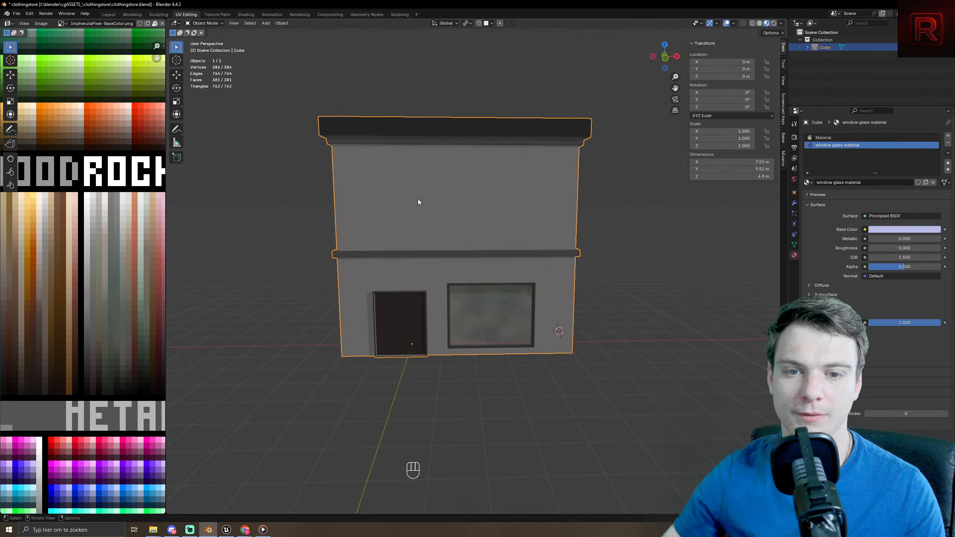
pyautogui.moveTo(399, 222); pyautogui.dragTo(447, 184, button='middle')
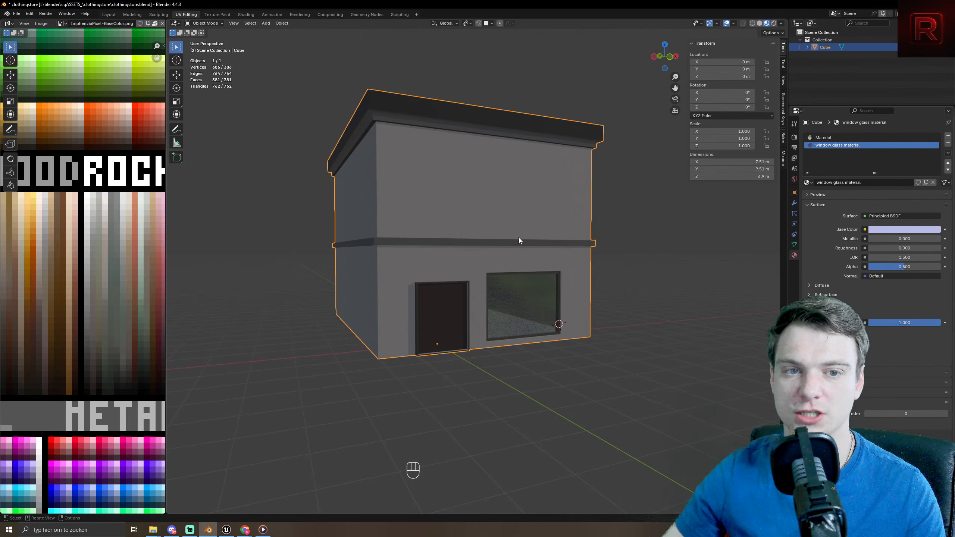
pyautogui.moveTo(518, 238); pyautogui.dragTo(609, 221, button='middle')
# - Enter Edit Mode on the building and add a plane to its mesh
pyautogui.press('Tab')
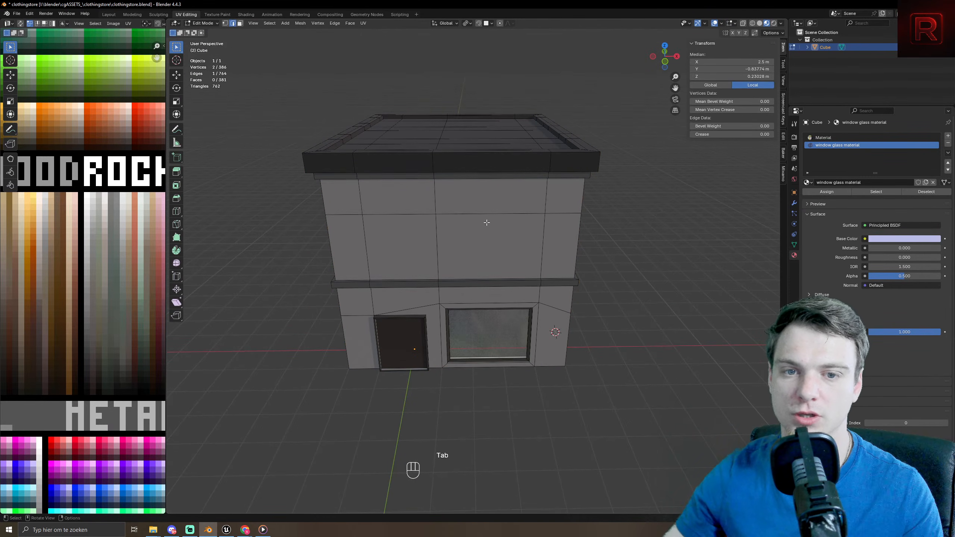
pyautogui.click(395, 220)
pyautogui.hotkey('shift', 'a')
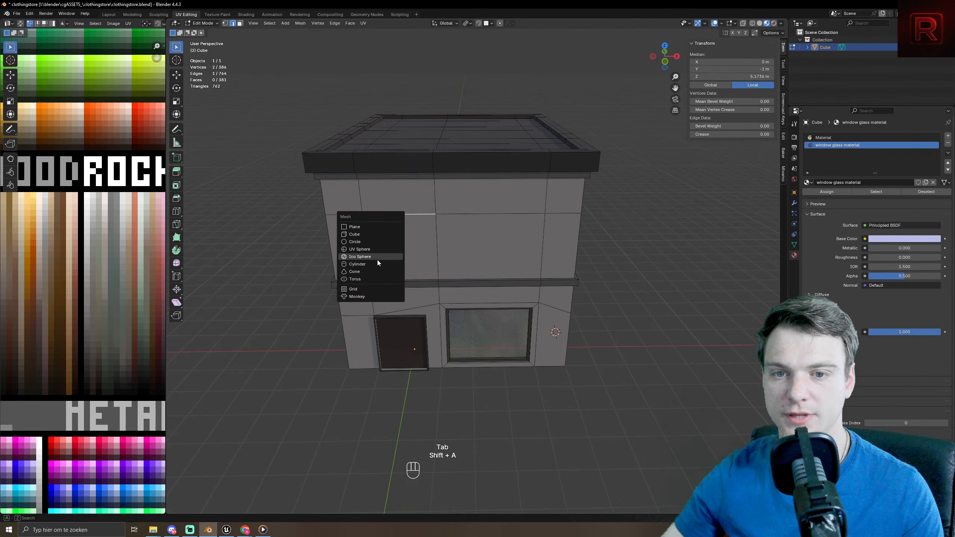
pyautogui.click(373, 227)
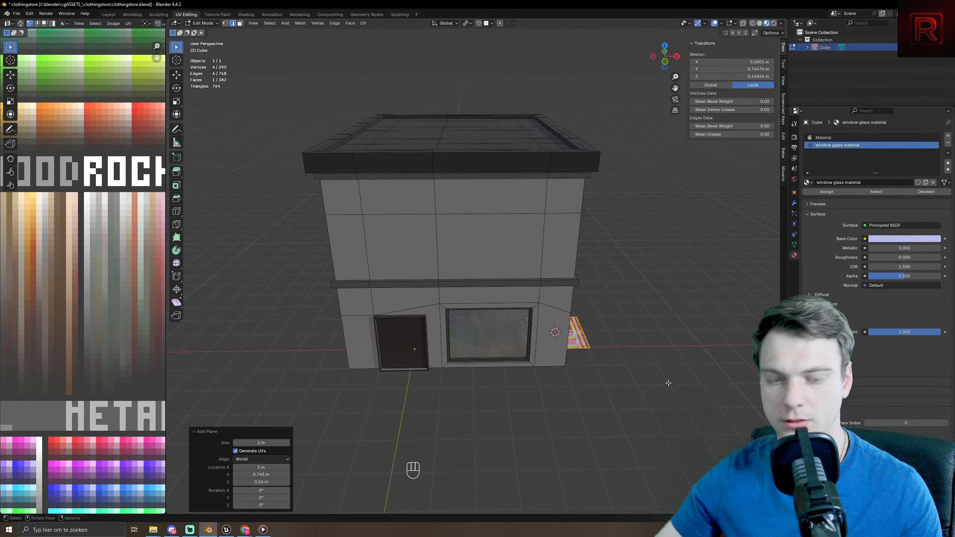
# - Raise the new plane along Z to about 4.3 m and move it about -7.14 m along Y, in front of the building
pyautogui.press('g')
pyautogui.press('z')
pyautogui.click(594, 226)
pyautogui.press('g')
pyautogui.press('y')
pyautogui.click(612, 393)
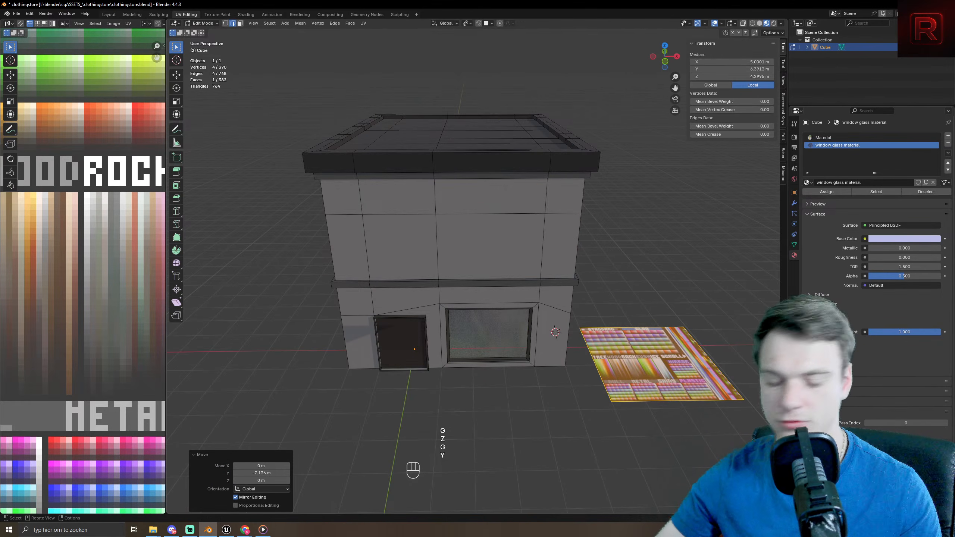
# - Rotate the plane 90° around the X axis so it stands upright
pyautogui.press('r')
pyautogui.press('x')
pyautogui.press('KP_9')
pyautogui.press('KP_0')
pyautogui.press('KP_Enter')
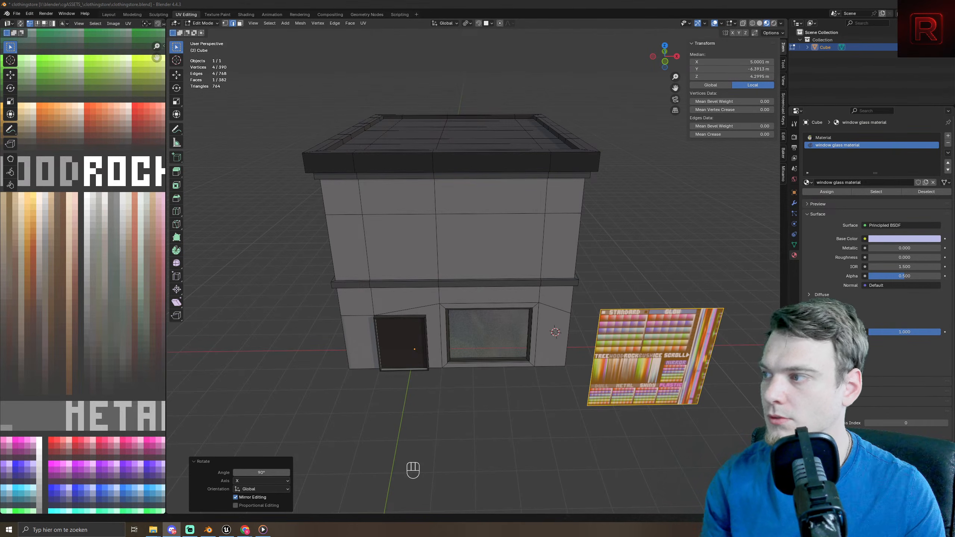
pyautogui.hotkey('alt', 'Tab')
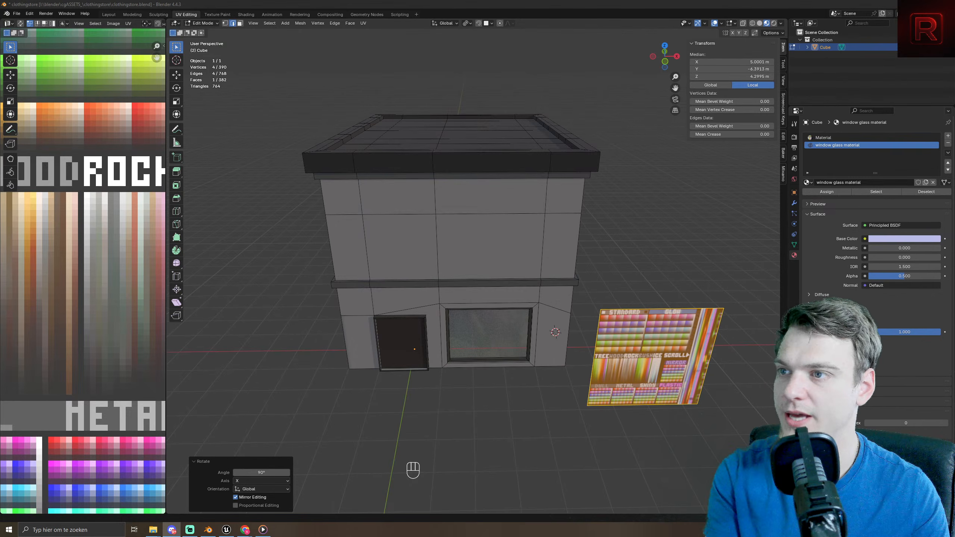
pyautogui.hotkey('alt', 'Tab')
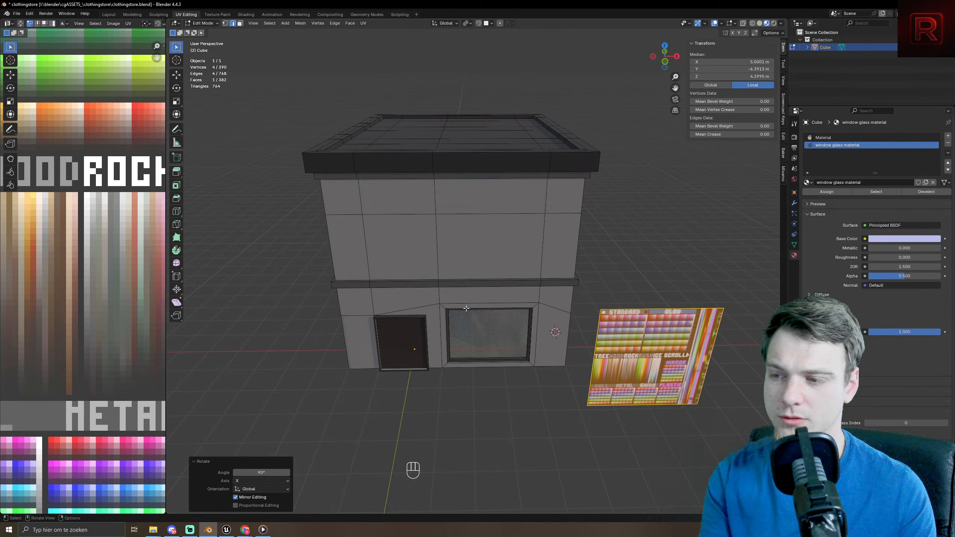
pyautogui.moveTo(658, 320); pyautogui.dragTo(625, 316, button='middle')
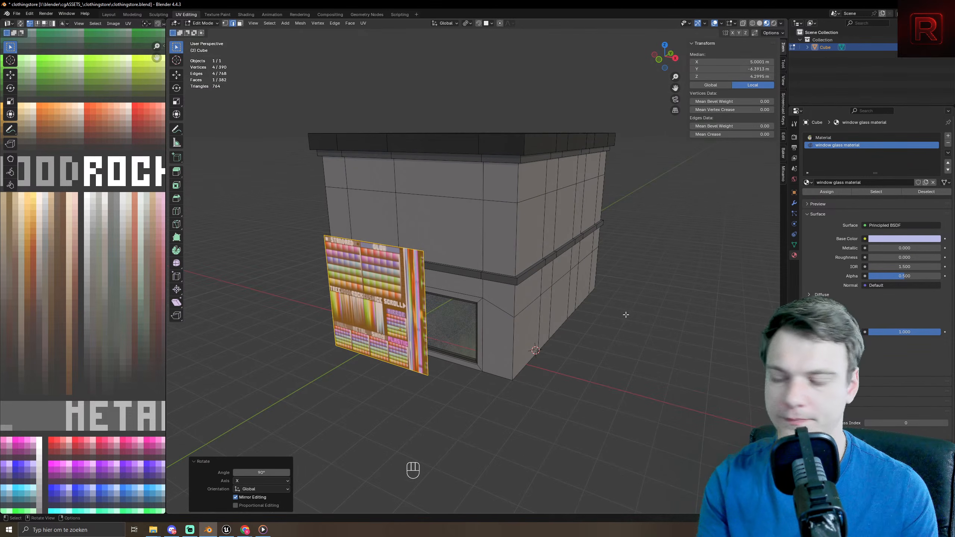
pyautogui.moveTo(514, 313); pyautogui.dragTo(535, 303, button='middle')
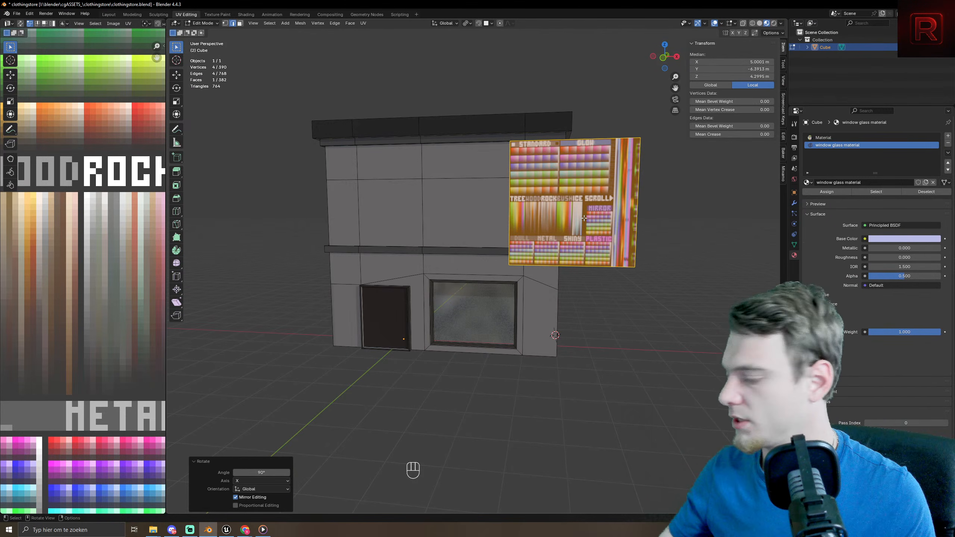
pyautogui.moveTo(599, 240); pyautogui.dragTo(523, 268, button='middle')
# - Collapse all of the plane's UVs to a single point by scaling them to 0
pyautogui.press('KP_1')
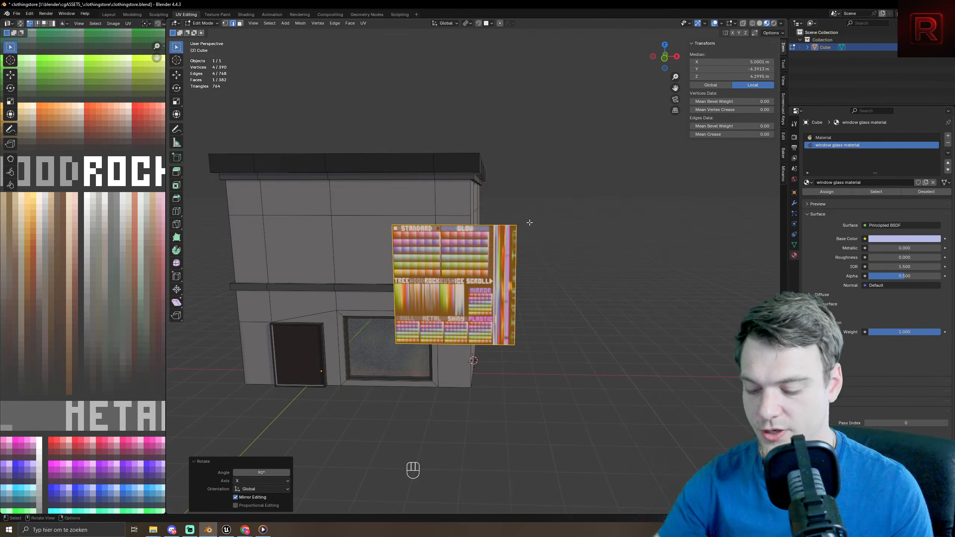
pyautogui.press('KP_Decimal')
pyautogui.scroll(-1, 529, 222)
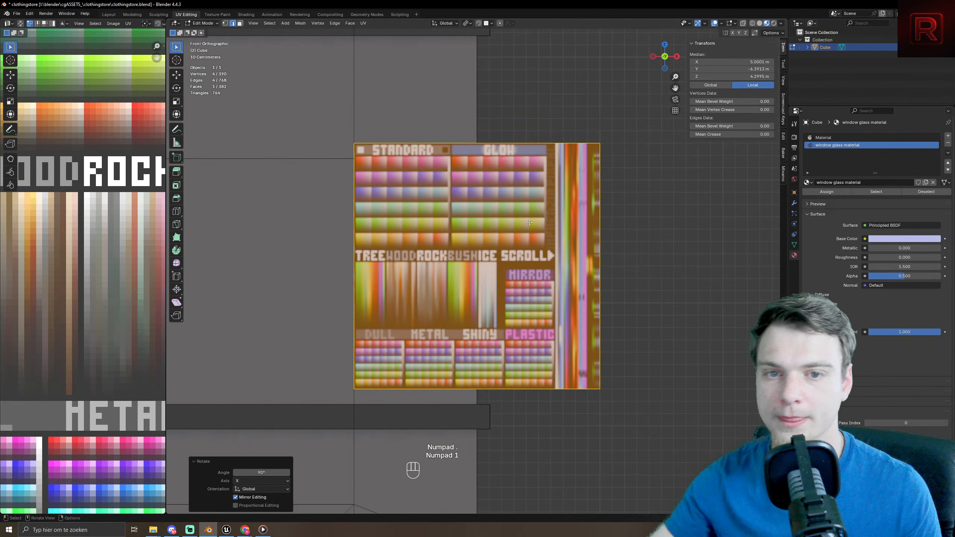
pyautogui.hotkey('ctrl', 'r')
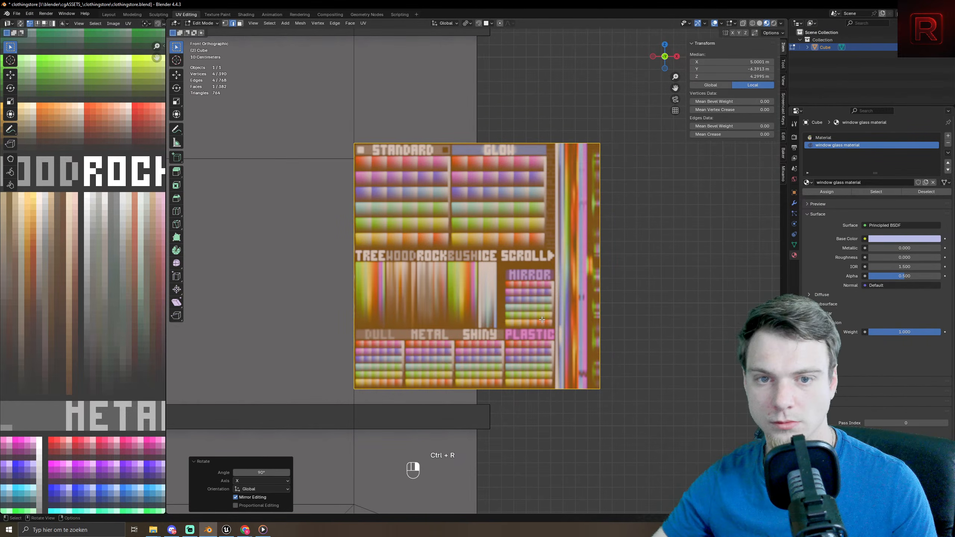
pyautogui.press('a')
pyautogui.press('s')
pyautogui.press('KP_0')
pyautogui.press('KP_Enter')
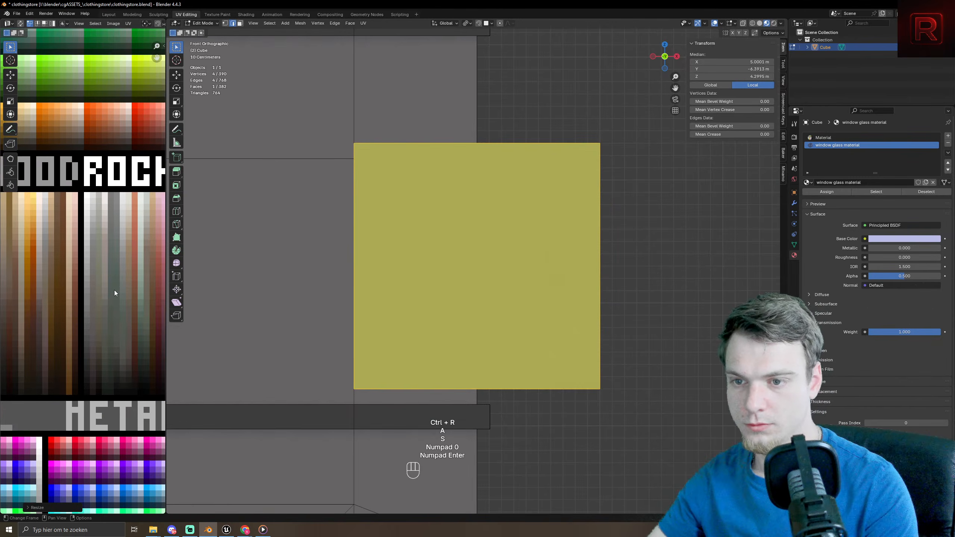
# - Move the collapsed UVs onto a color in the ROCK section of the palette texture
pyautogui.scroll(-5, 115, 292)
pyautogui.press('g')
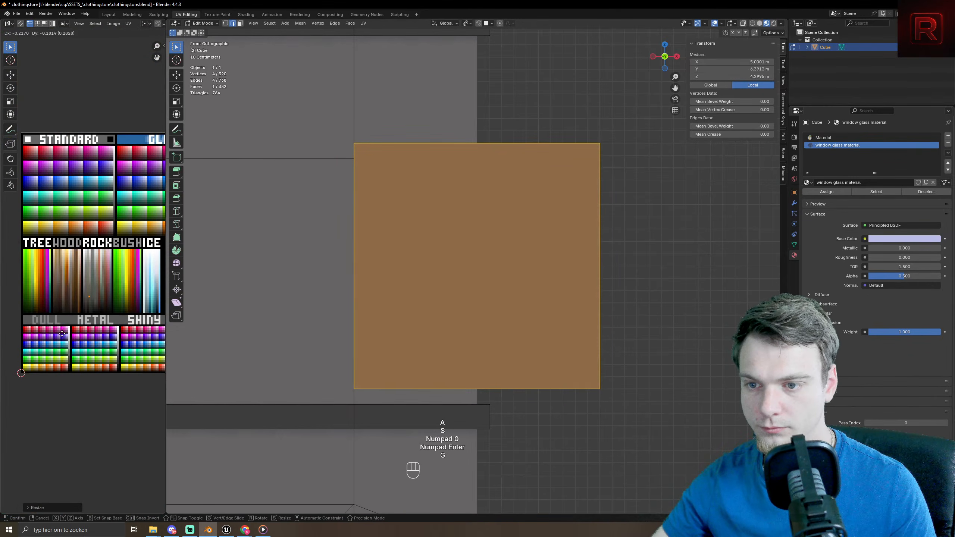
pyautogui.click(62, 331)
pyautogui.press('Tab')
pyautogui.press('Tab')
# - Add a centered vertical loop cut to the plane and select its upper-left corner vertex
pyautogui.moveTo(447, 212); pyautogui.dragTo(477, 257, button='middle')
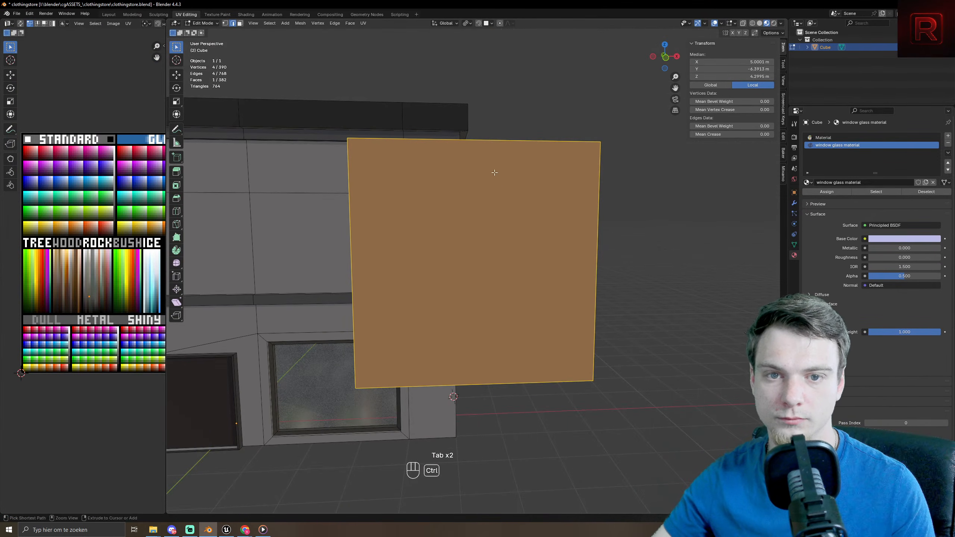
pyautogui.hotkey('ctrl', 'r')
pyautogui.click(487, 149)
pyautogui.rightClick(491, 149)
pyautogui.press('1')
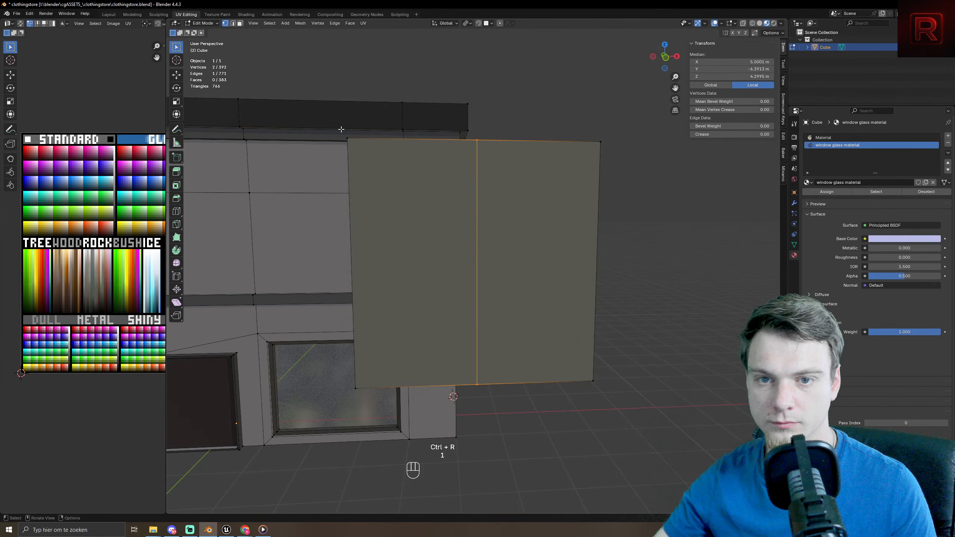
pyautogui.click(355, 148)
pyautogui.press('g')
pyautogui.press('z')
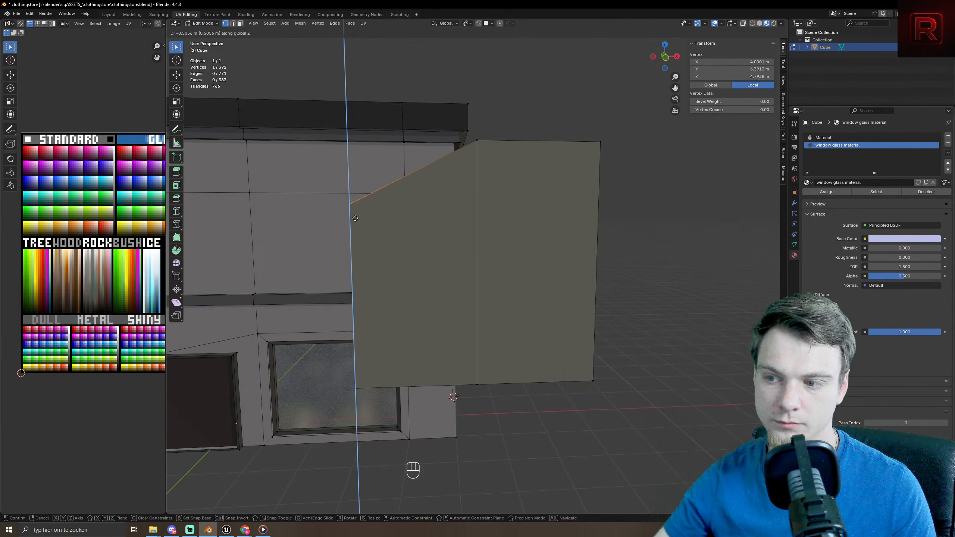
pyautogui.rightClick(357, 211)
# - Add the plane's upper-right corner to the selection and lower both upper corners about 0.39 m along Z
pyautogui.keyDown('shift'); pyautogui.click(600, 141); pyautogui.keyUp('shift')
pyautogui.press('g')
pyautogui.press('z')
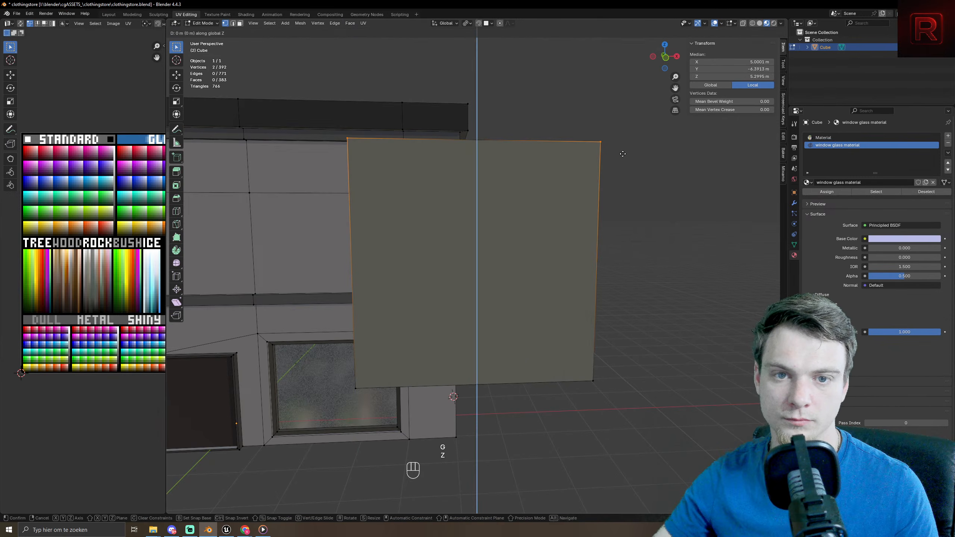
pyautogui.click(614, 204)
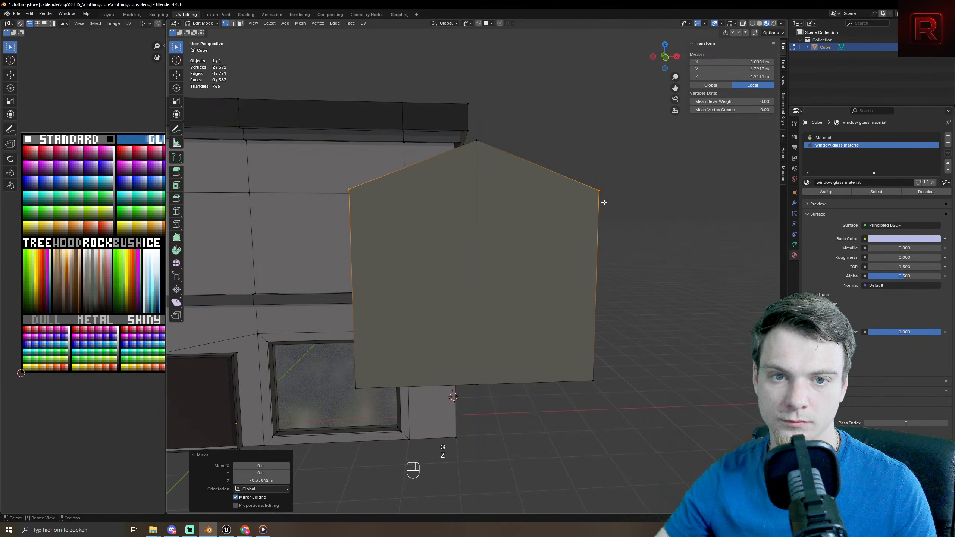
pyautogui.press('2')
pyautogui.press('1')
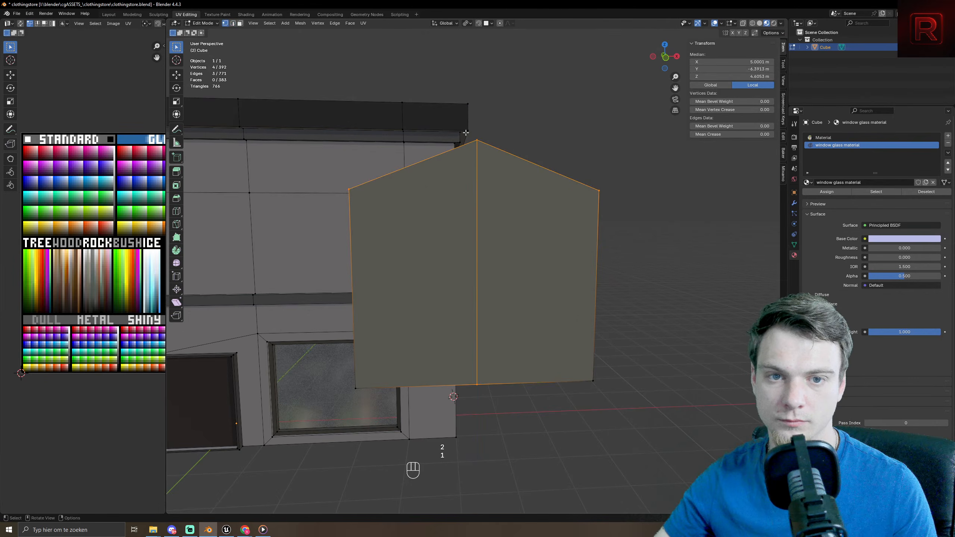
# - Try to bevel the shape's top center vertex
pyautogui.click(500, 152)
pyautogui.hotkey('ctrl', 'b')
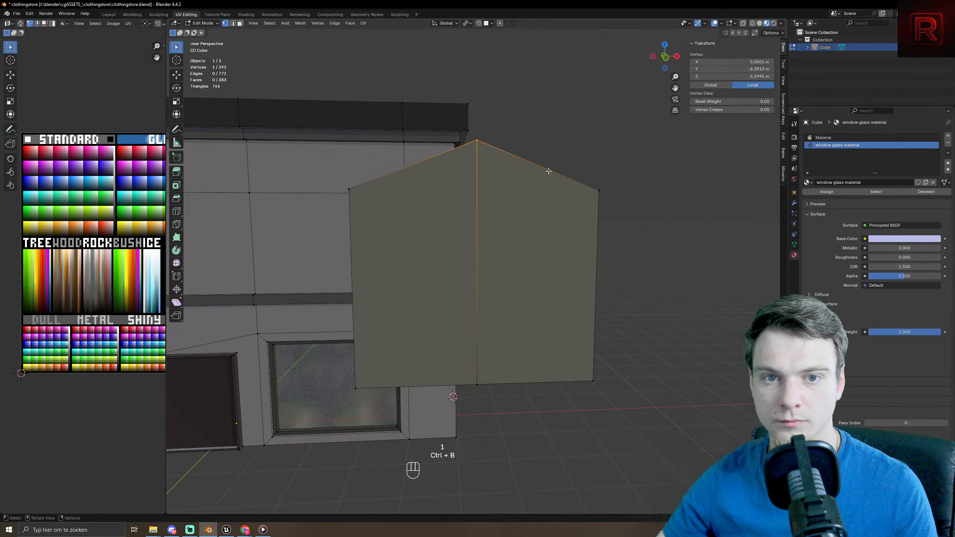
pyautogui.hotkey('alt', 'g')
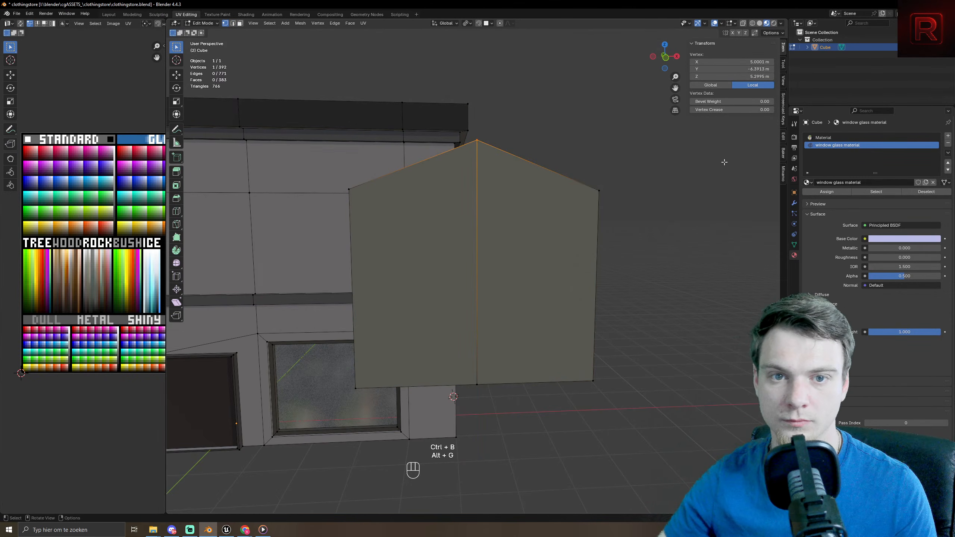
# - Add a centered horizontal loop cut across both halves of the shape
pyautogui.moveTo(474, 190); pyautogui.dragTo(487, 205, button='middle')
pyautogui.hotkey('ctrl', 'r')
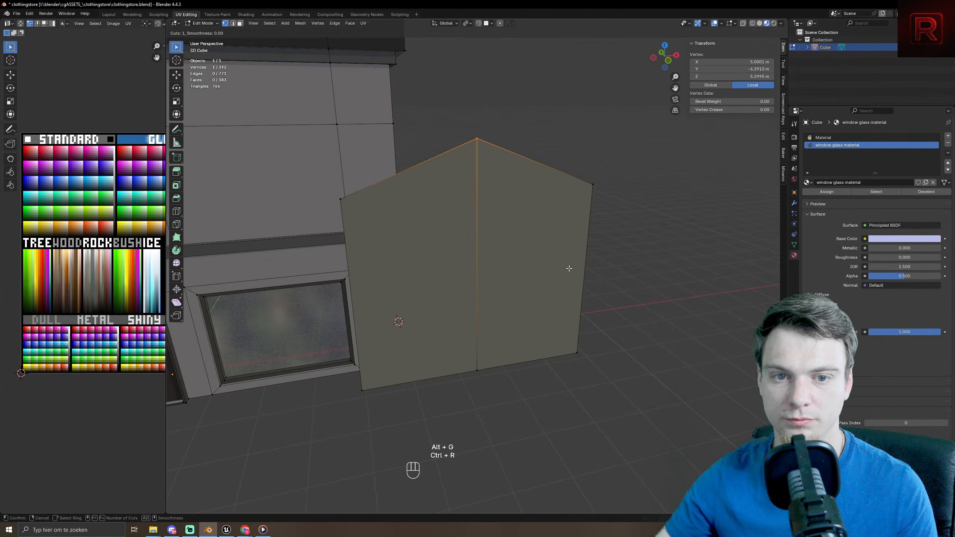
pyautogui.moveTo(604, 266); pyautogui.dragTo(590, 312, button='middle')
pyautogui.click(593, 313)
pyautogui.rightClick(601, 314)
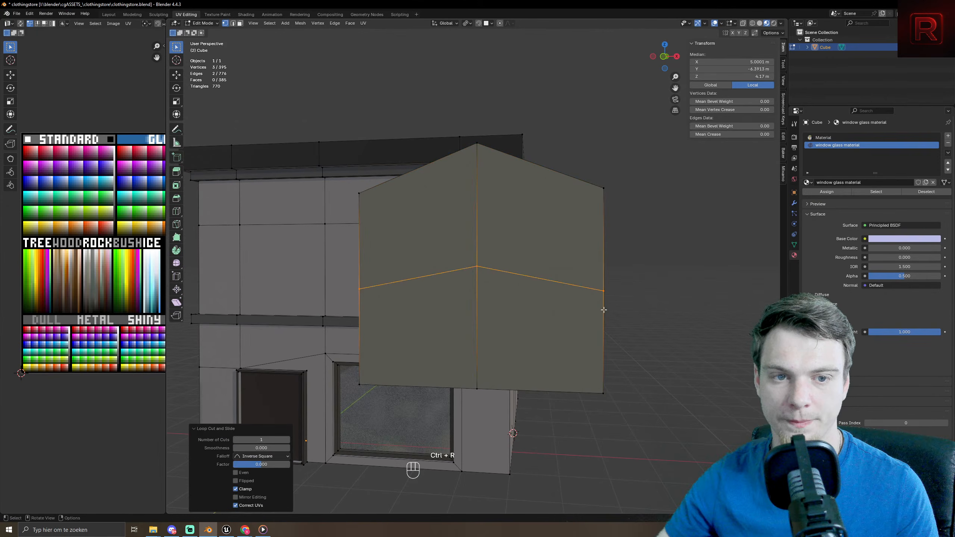
# - Raise the new horizontal edge loop along Z to about the upper third of the shape's sides
pyautogui.press('g')
pyautogui.press('z')
pyautogui.click(605, 251)
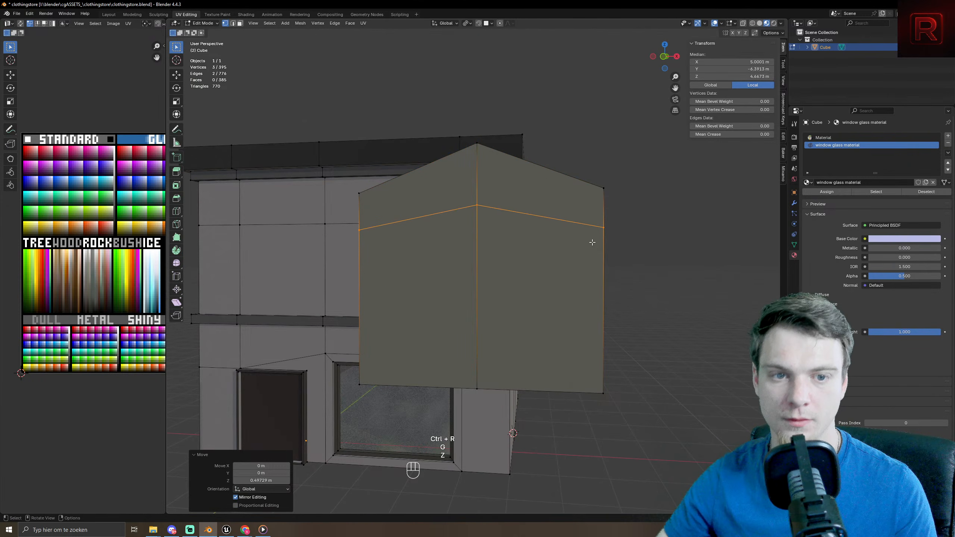
pyautogui.press('g')
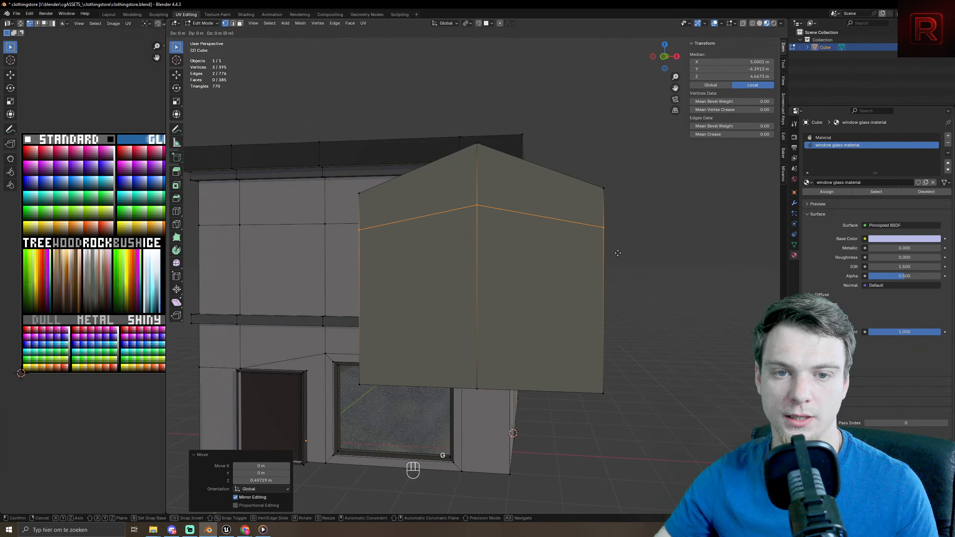
pyautogui.press('z')
pyautogui.click(603, 239)
# - Add a second horizontal loop cut across the shape's lower section and scale it inward to form a narrow waist
pyautogui.press('3')
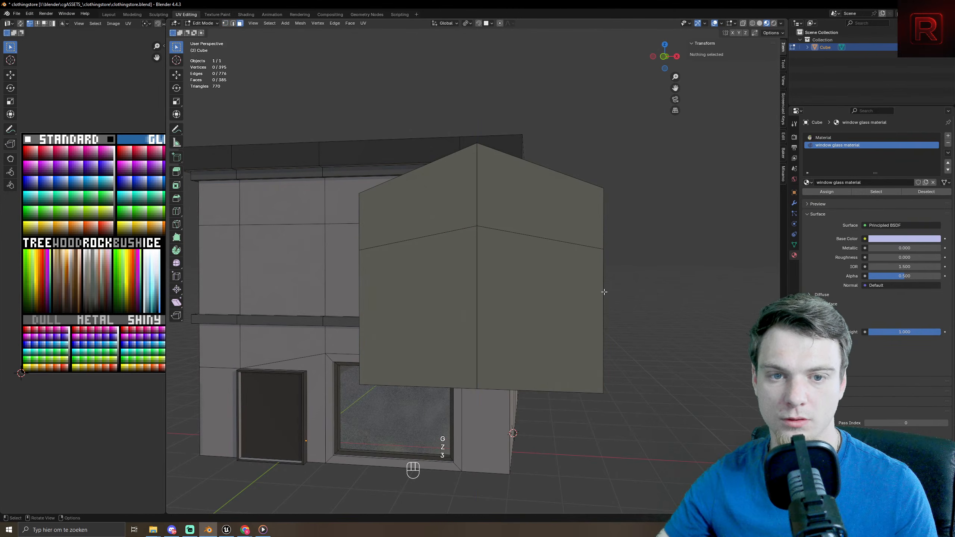
pyautogui.hotkey('ctrl', 'r')
pyautogui.click(603, 310)
pyautogui.rightClick(604, 309)
pyautogui.press('s')
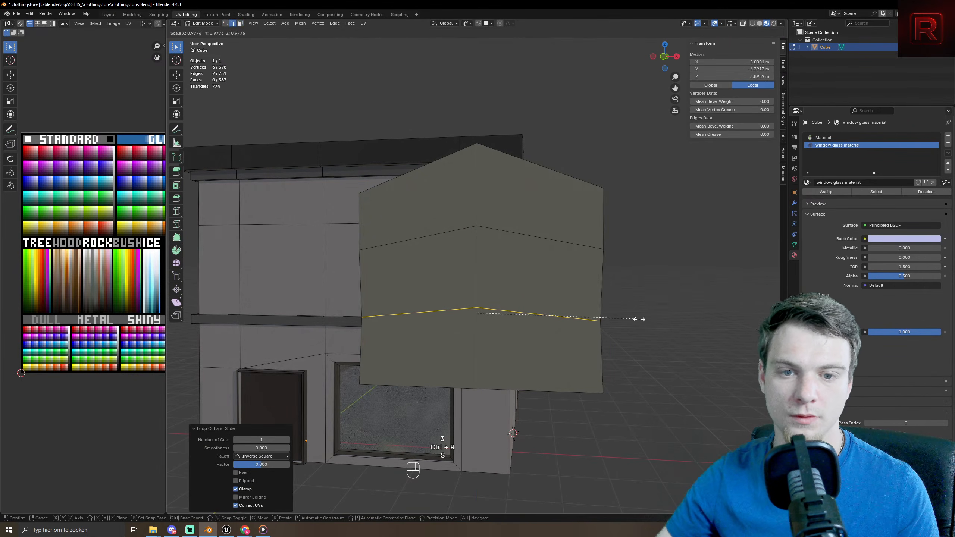
pyautogui.click(606, 345)
# - Move the shape's bottom corner vertices inward along X, the right one about 0.47 m and the left one about 0.48 m
pyautogui.press('1')
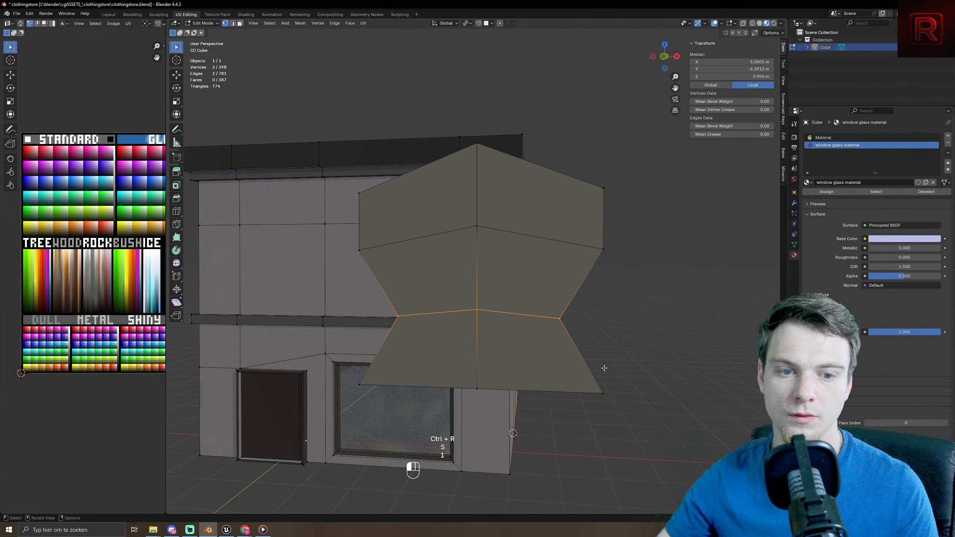
pyautogui.click(601, 392)
pyautogui.press('g')
pyautogui.press('x')
pyautogui.click(526, 423)
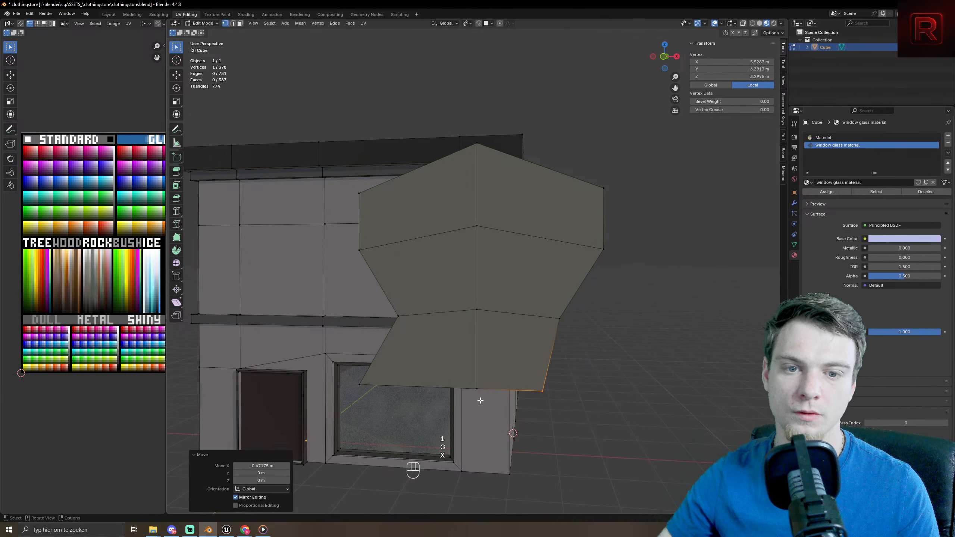
pyautogui.moveTo(347, 373); pyautogui.dragTo(371, 394)
pyautogui.press('g')
pyautogui.press('x')
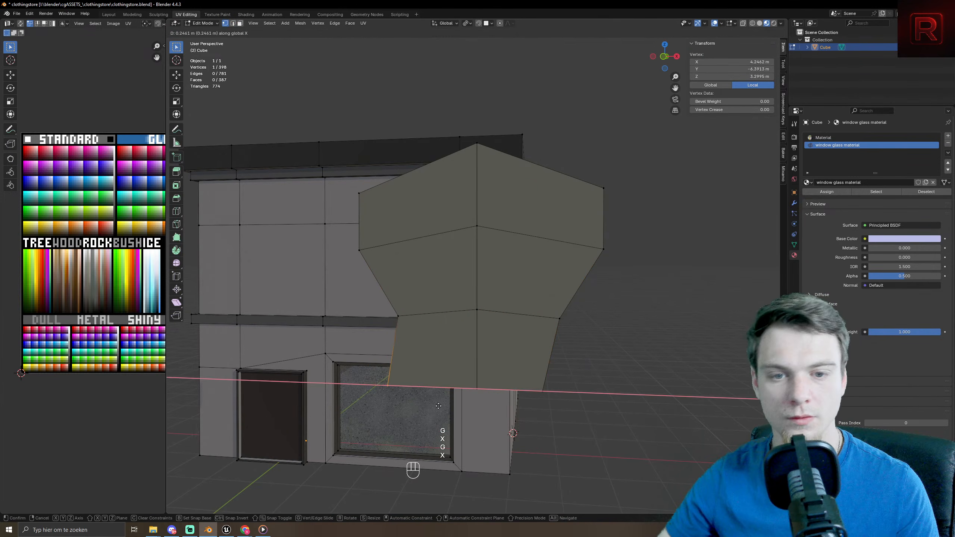
pyautogui.click(451, 395)
pyautogui.moveTo(451, 396); pyautogui.dragTo(487, 325, button='middle')
pyautogui.press('Tab')
pyautogui.scroll(3, 583, 300)
pyautogui.moveTo(584, 303); pyautogui.dragTo(333, 207, button='middle')
# - Try to extrude the shape's upper-left and upper-right side edges together, and undo the attempts
pyautogui.press('Tab')
pyautogui.click(577, 231)
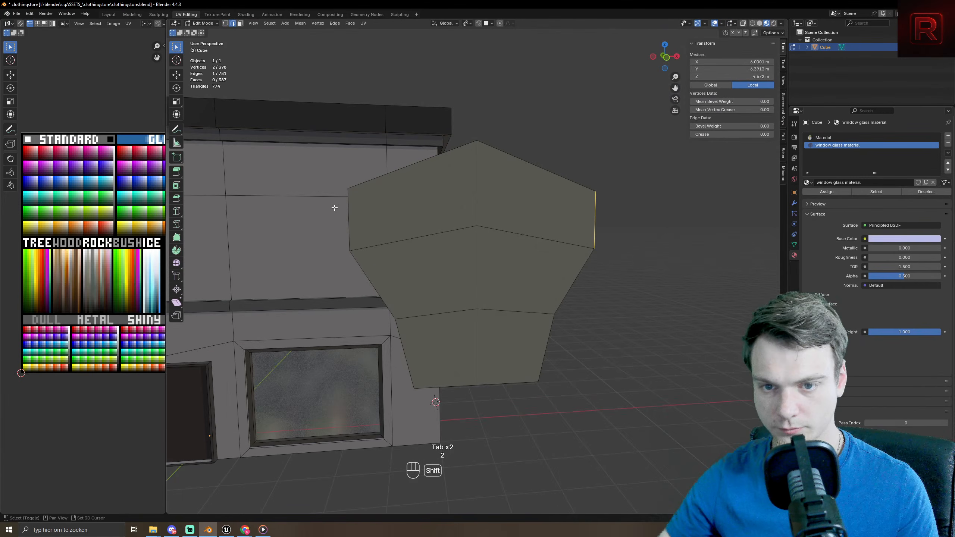
pyautogui.keyDown('shift'); pyautogui.click(344, 211); pyautogui.keyUp('shift')
pyautogui.hotkey('ctrl', 'z')
pyautogui.keyDown('shift'); pyautogui.click(345, 222); pyautogui.keyUp('shift')
pyautogui.hotkey('alt', 'e')
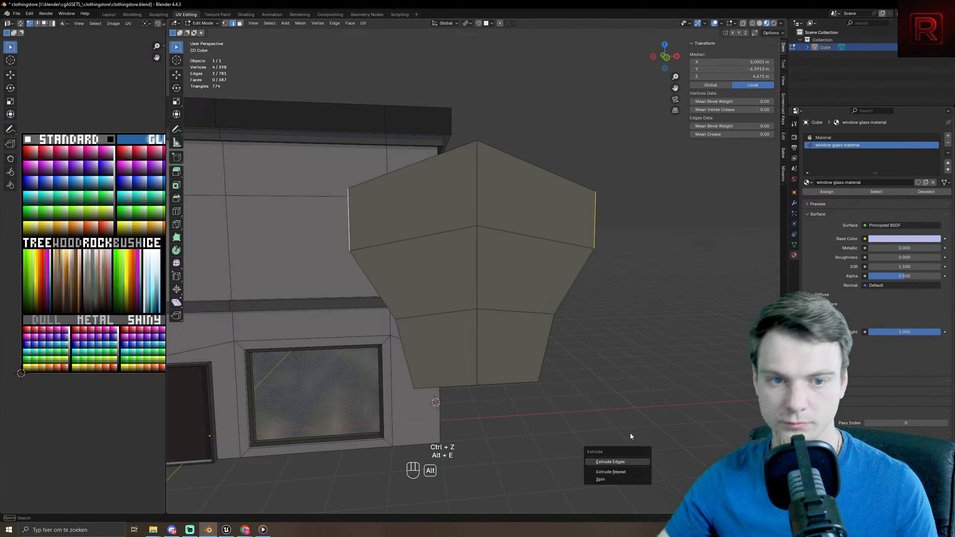
pyautogui.press('e')
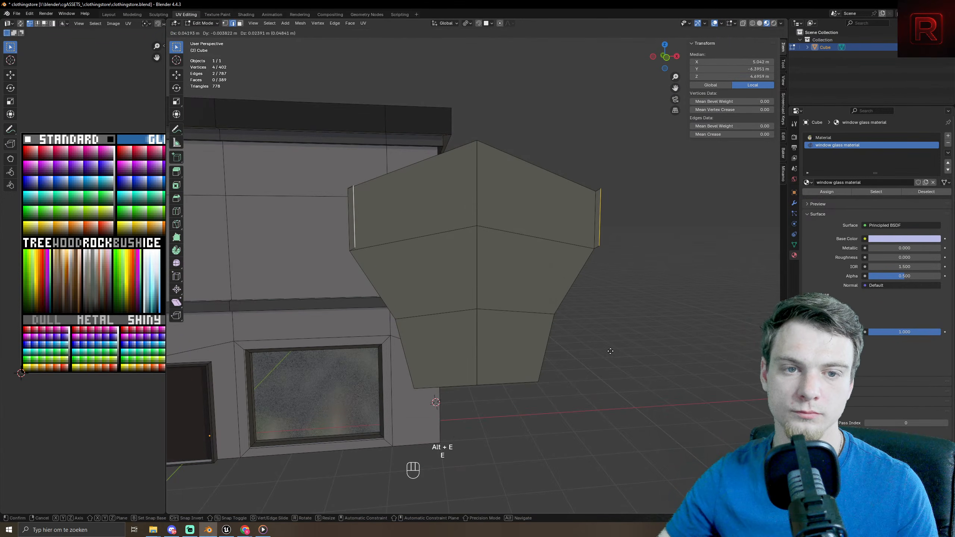
pyautogui.rightClick(615, 352)
pyautogui.hotkey('alt', 'e')
pyautogui.click(589, 350)
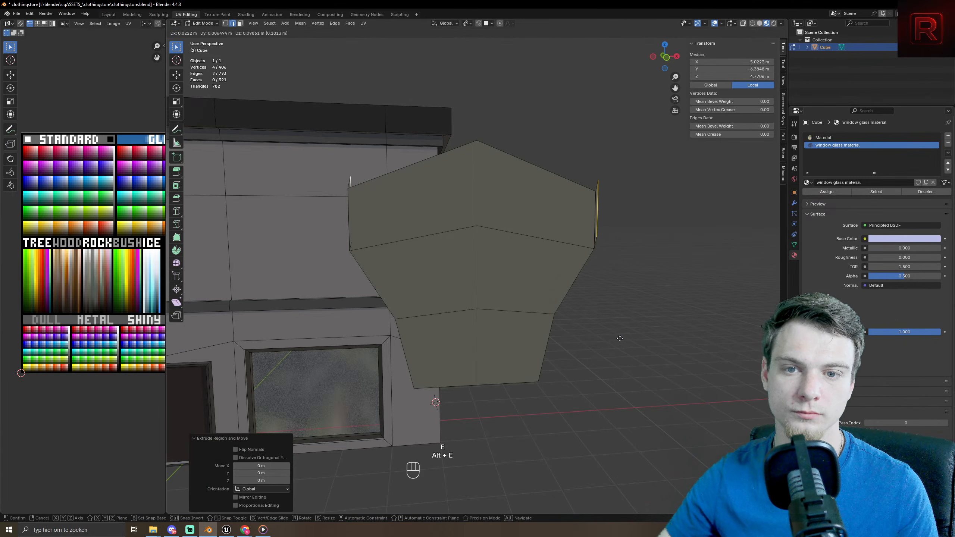
pyautogui.rightClick(619, 305)
pyautogui.moveTo(618, 306); pyautogui.dragTo(618, 345, button='middle')
pyautogui.hotkey('ctrl', 'z')
pyautogui.hotkey('ctrl', 'z')
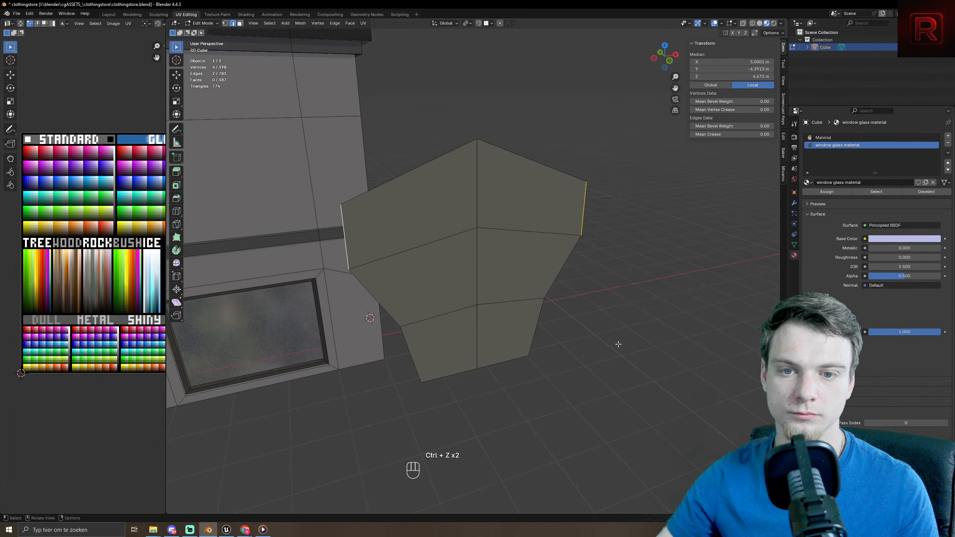
# - Try Extrude Repeat on the two upper side edges and undo it
pyautogui.hotkey('alt', 'e')
pyautogui.click(615, 352)
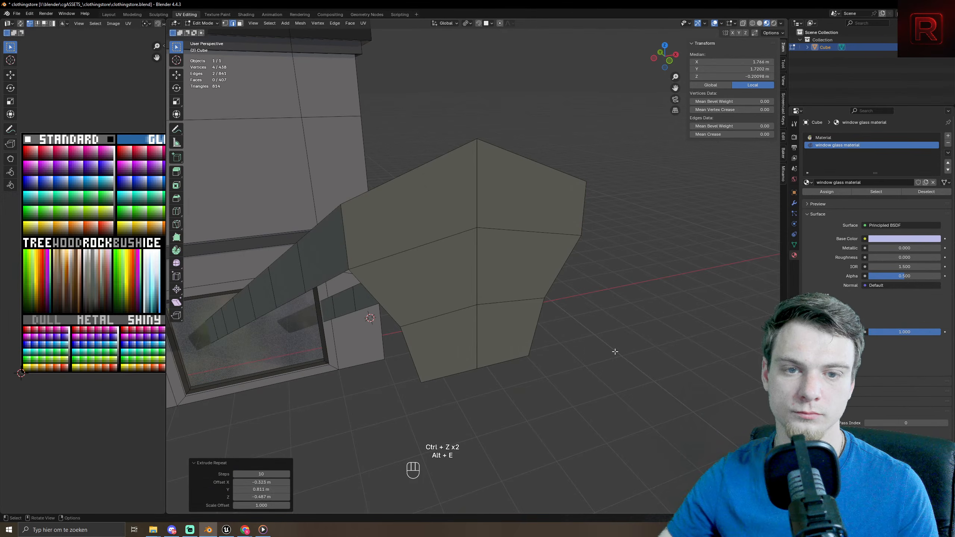
pyautogui.rightClick(647, 320)
pyautogui.hotkey('ctrl', 'z')
pyautogui.hotkey('ctrl', 'z')
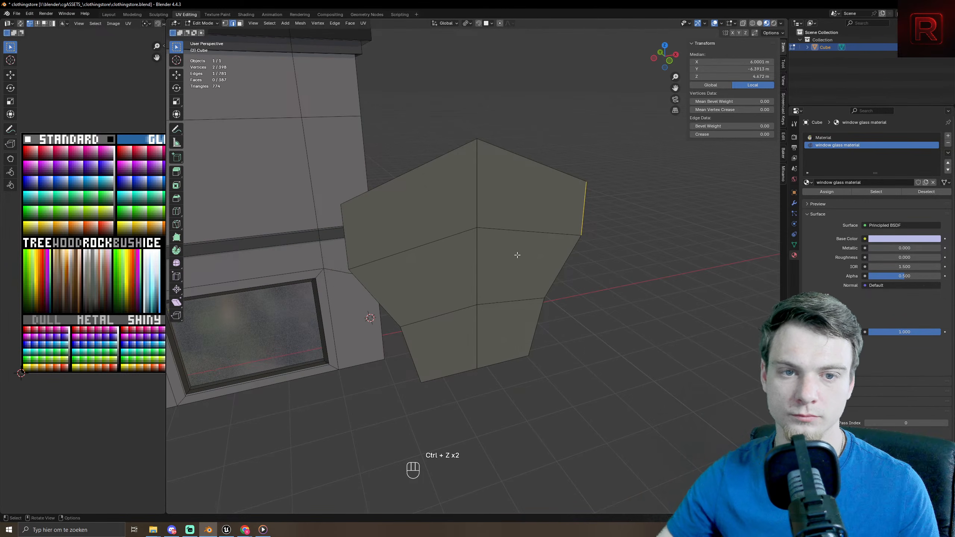
# - Try to extrude and scale only the upper-right side edge, and undo back to before the side edges were selected
pyautogui.moveTo(515, 256); pyautogui.dragTo(547, 243, button='middle')
pyautogui.press('e')
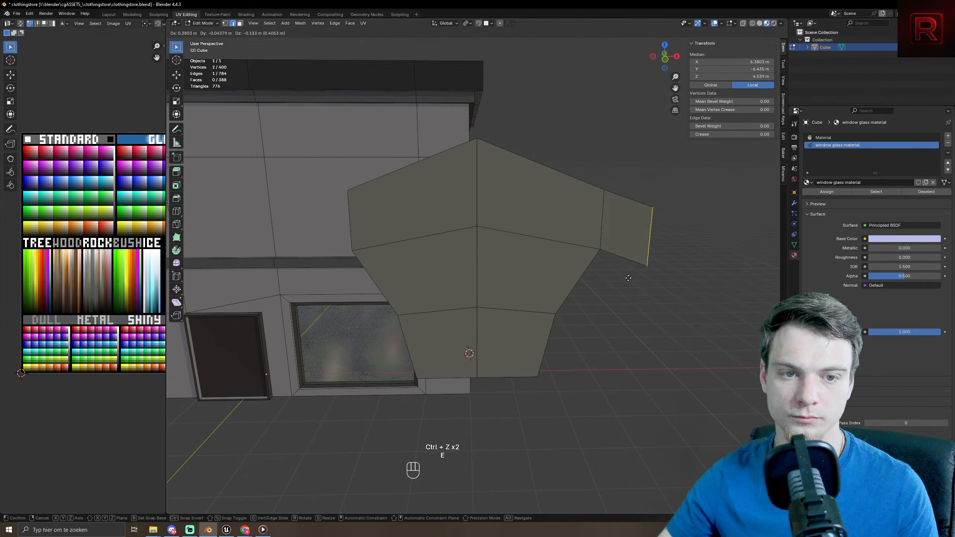
pyautogui.press('g')
pyautogui.press('s')
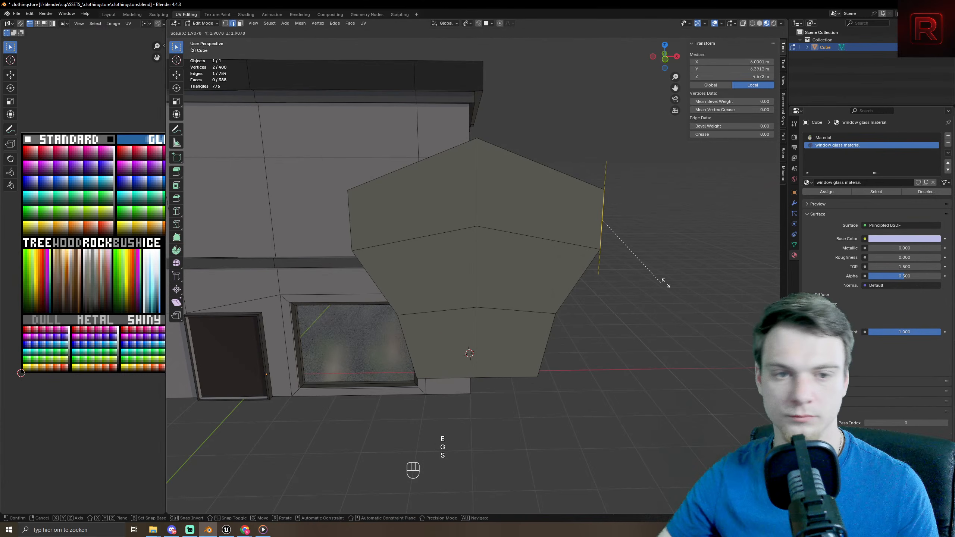
pyautogui.click(677, 276)
pyautogui.hotkey('ctrl', 'z')
pyautogui.hotkey('ctrl', 'z')
pyautogui.hotkey('ctrl', 'z')
pyautogui.hotkey('ctrl', 'z')
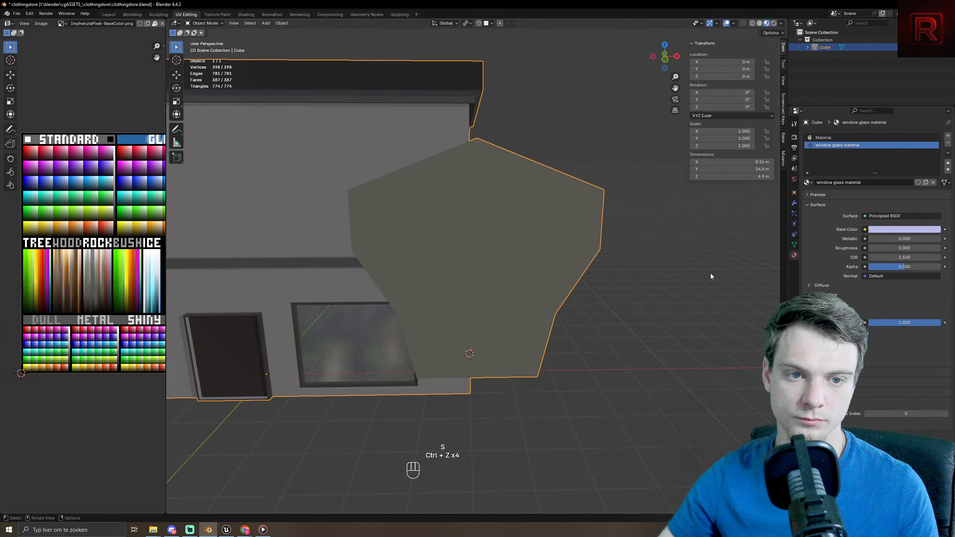
# - Select the four end vertices of the shape's two upper side edges and scale them up along Z to lengthen both edges
pyautogui.press('Tab')
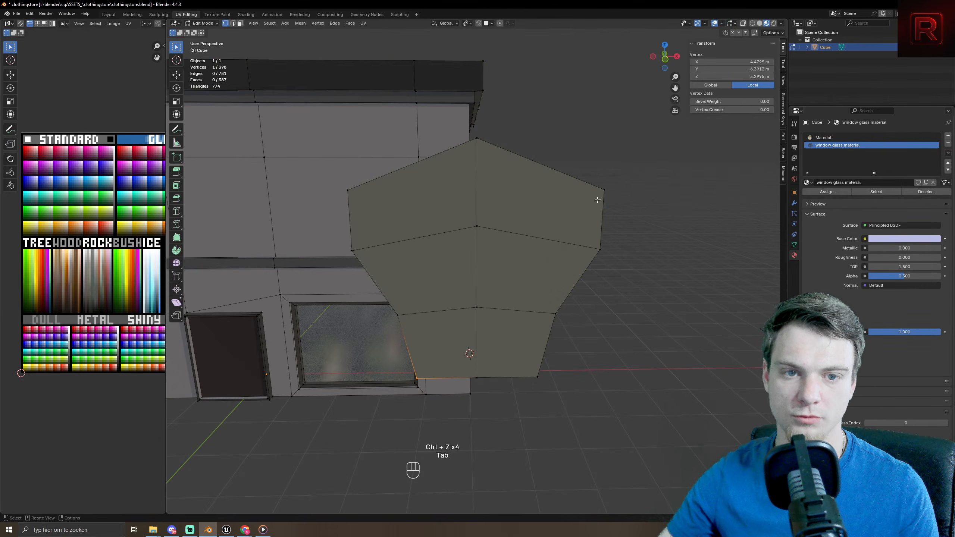
pyautogui.press('1')
pyautogui.moveTo(601, 184); pyautogui.dragTo(632, 285)
pyautogui.press('s')
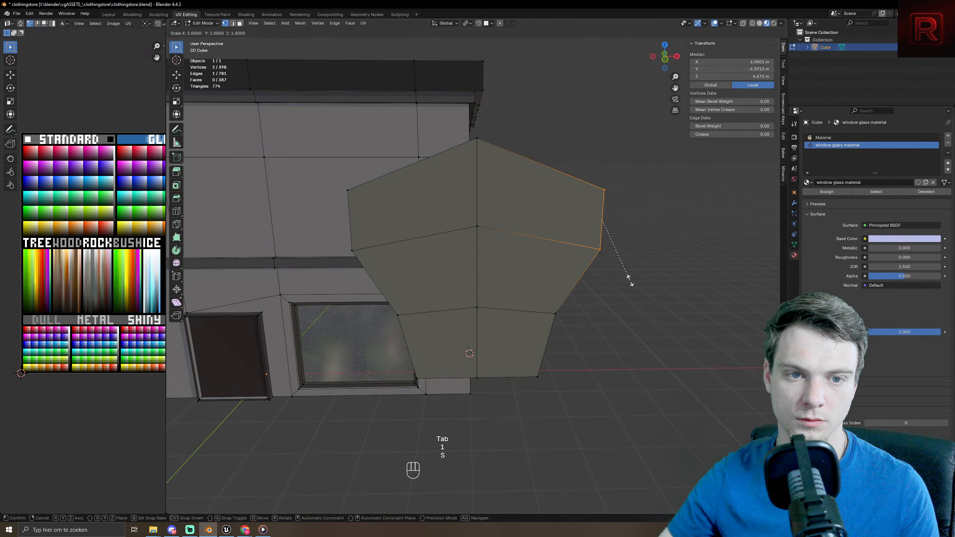
pyautogui.press('z')
pyautogui.rightClick(645, 280)
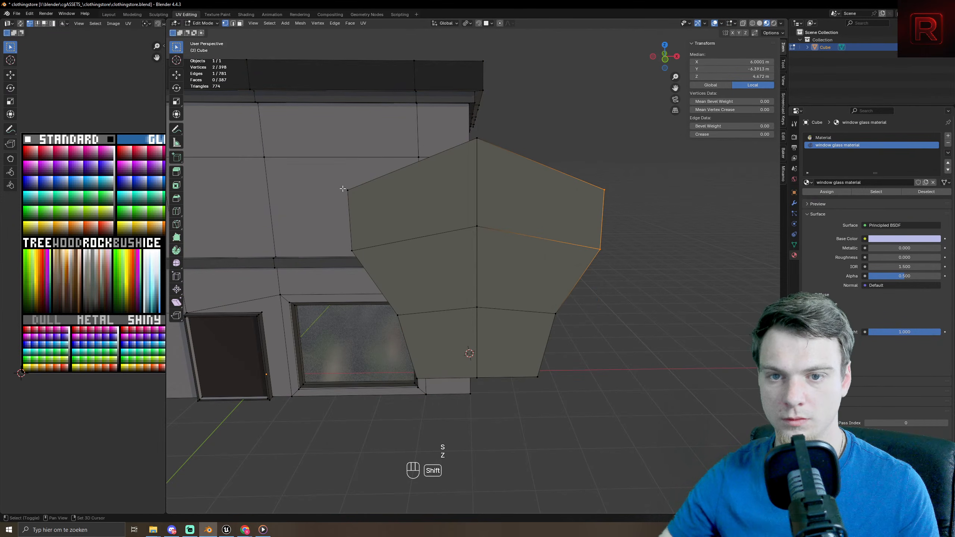
pyautogui.keyDown('shift'); pyautogui.click(353, 200); pyautogui.keyUp('shift')
pyautogui.keyDown('shift'); pyautogui.click(352, 249); pyautogui.keyUp('shift')
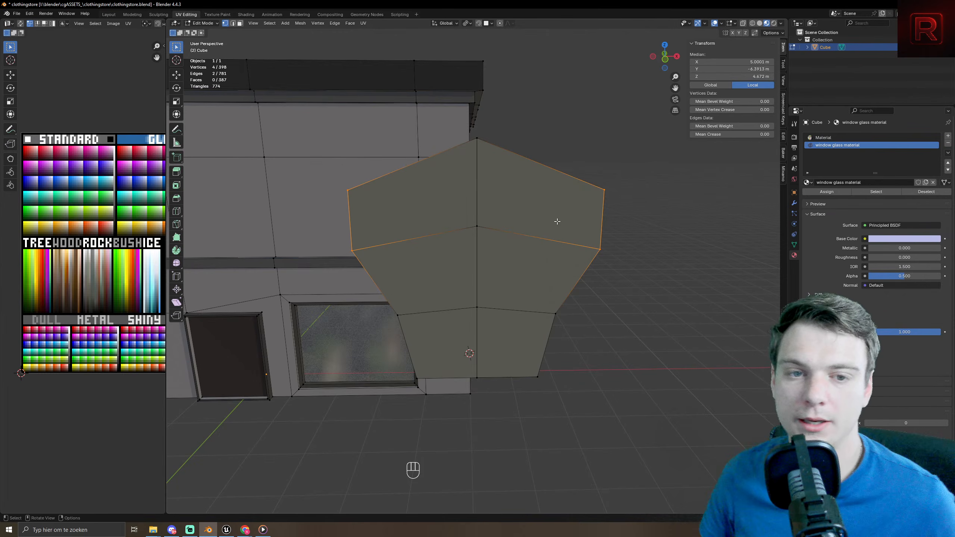
pyautogui.press('s')
pyautogui.press('z')
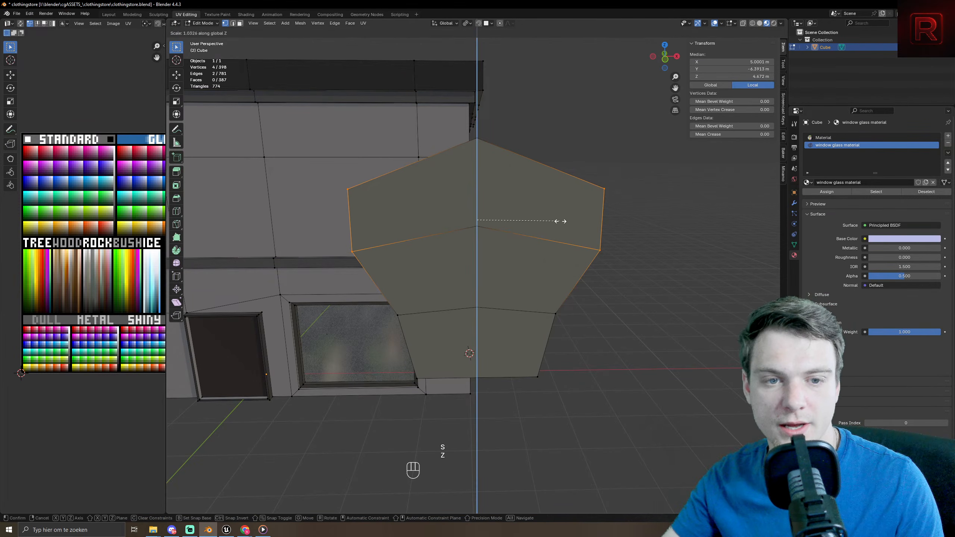
pyautogui.click(580, 216)
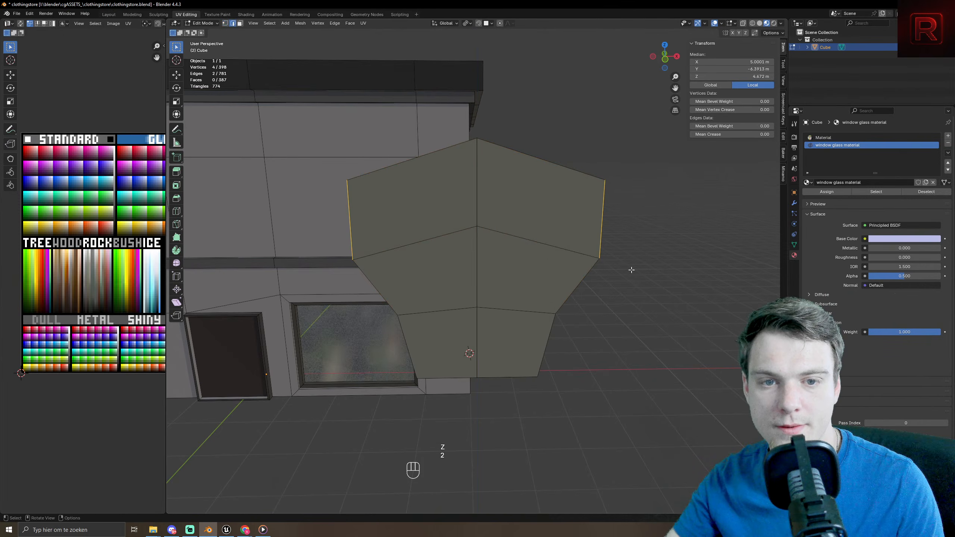
# - Extrude the upper-right side edge about 0.36 m outward along X and scale the new edge to 0.62
pyautogui.moveTo(602, 262); pyautogui.dragTo(588, 260, button='middle')
pyautogui.click(604, 234)
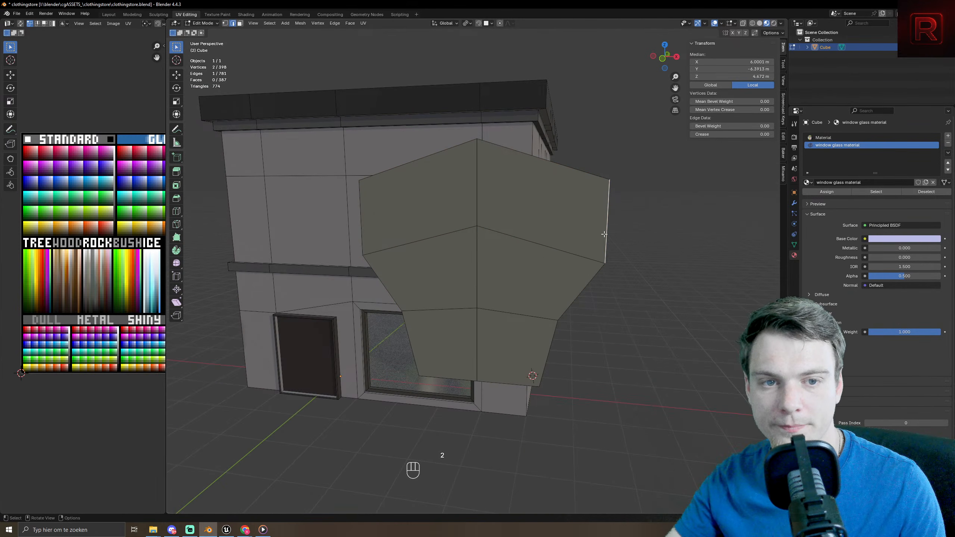
pyautogui.press('e')
pyautogui.press('z')
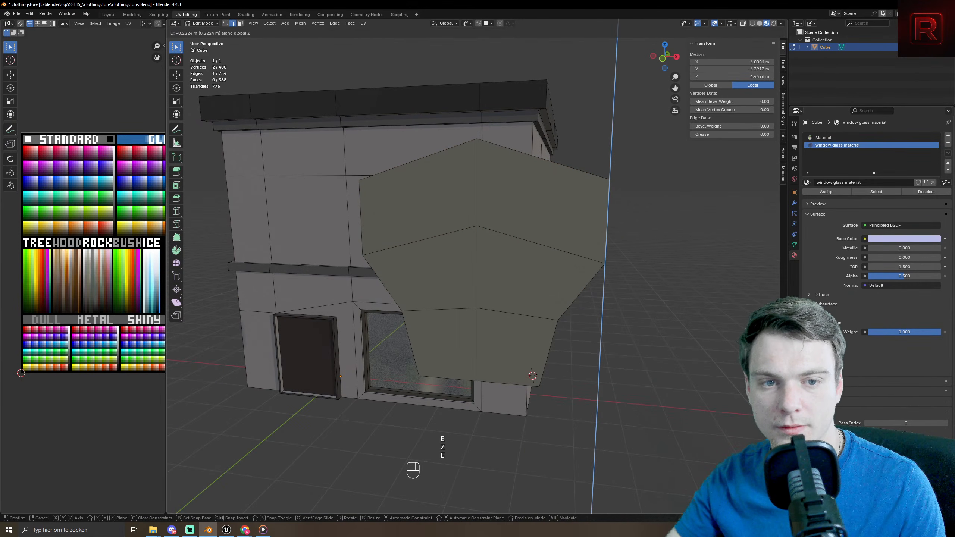
pyautogui.press('g')
pyautogui.press('x')
pyautogui.rightClick(676, 273)
pyautogui.press('e')
pyautogui.press('x')
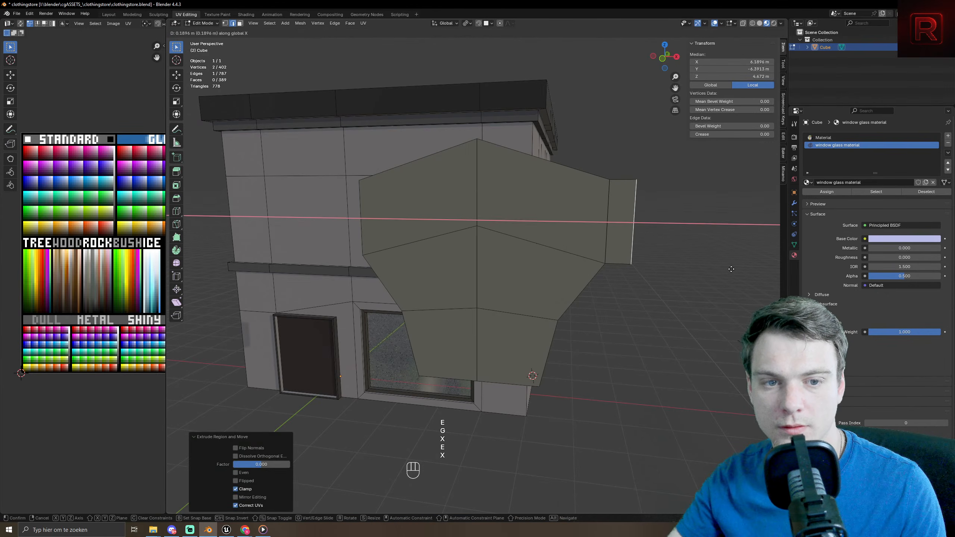
pyautogui.click(731, 269)
pyautogui.press('s')
pyautogui.click(739, 268)
# - Extrude the upper-left side edge about 0.32 m outward along X, scale the new edge down, and leave Edit Mode
pyautogui.scroll(2, 563, 249)
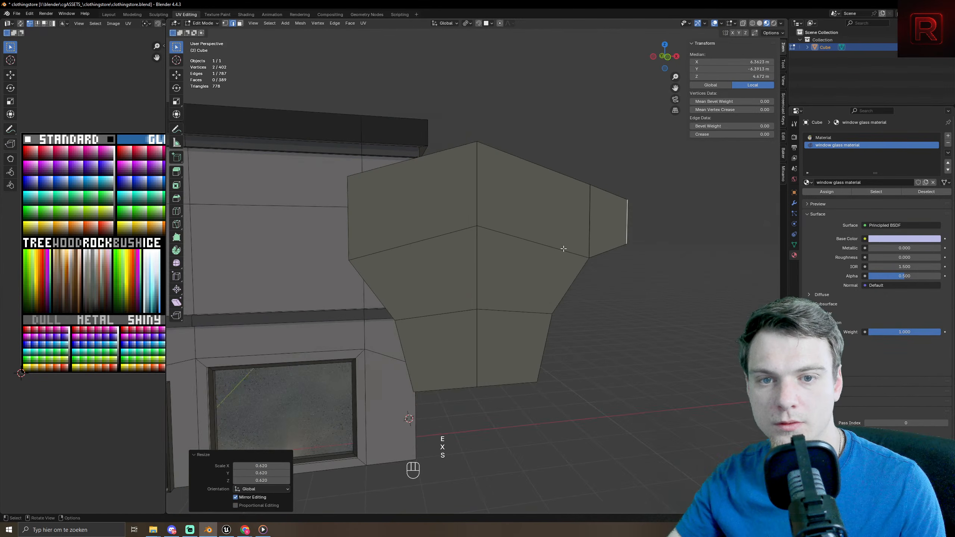
pyautogui.click(343, 209)
pyautogui.click(348, 218)
pyautogui.press('g')
pyautogui.press('x')
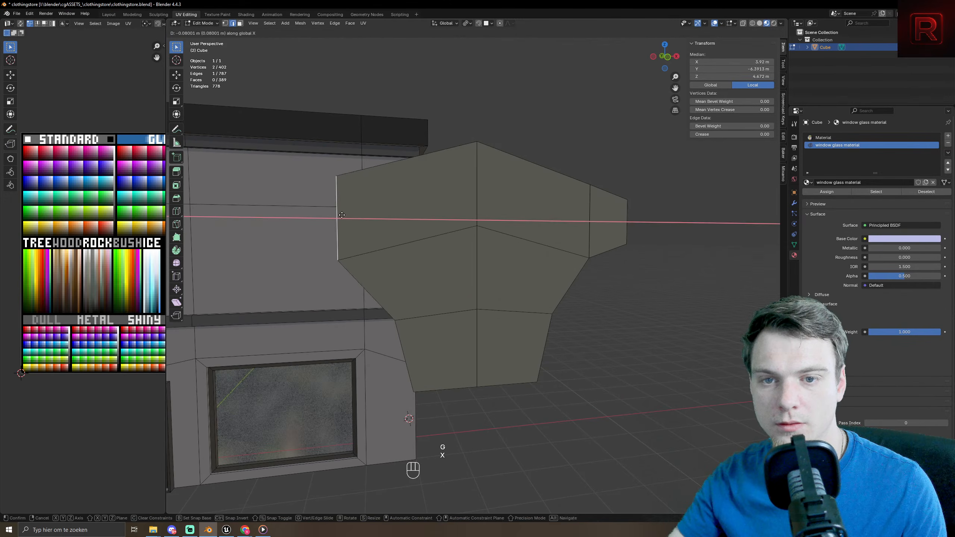
pyautogui.click(331, 215)
pyautogui.press('e')
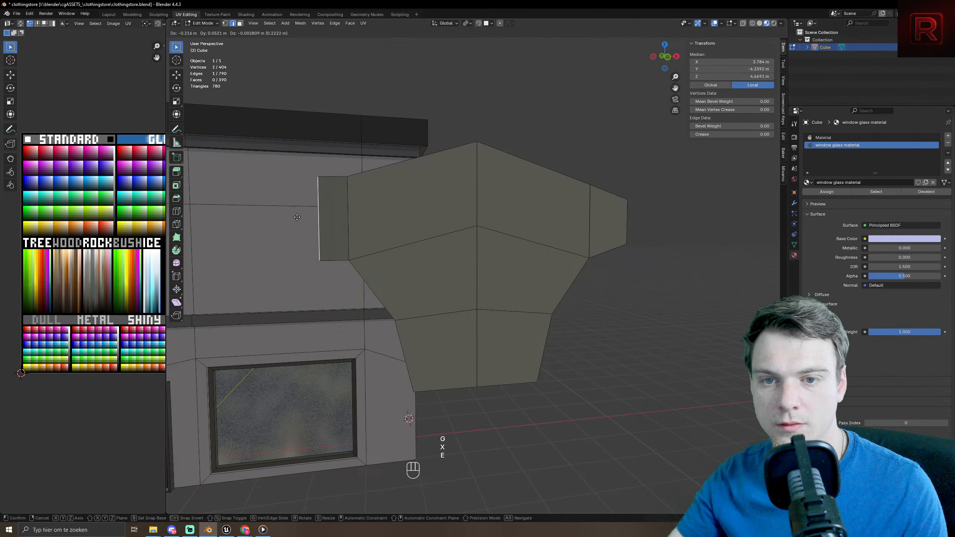
pyautogui.press('x')
pyautogui.click(291, 222)
pyautogui.press('s')
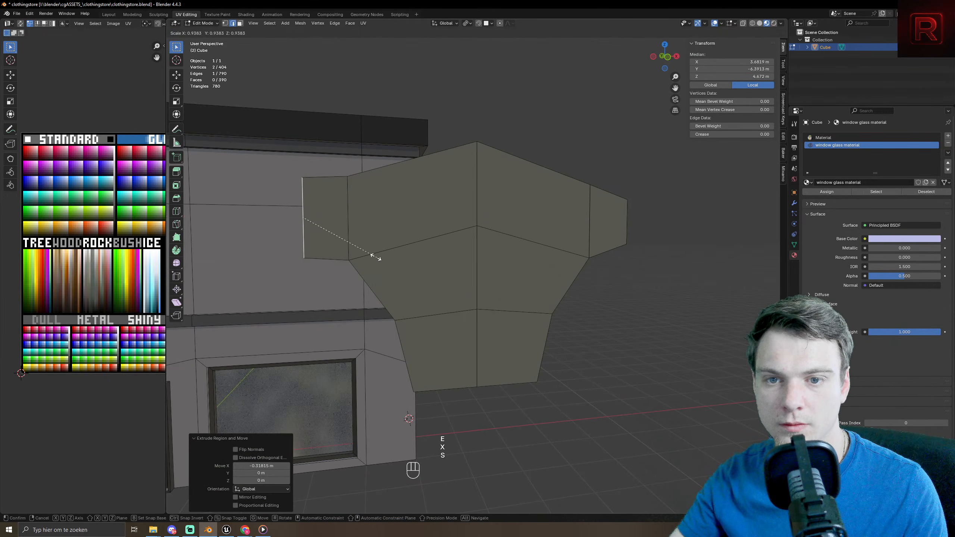
pyautogui.click(375, 257)
pyautogui.press('Tab')
pyautogui.moveTo(318, 263); pyautogui.dragTo(452, 304, button='middle')
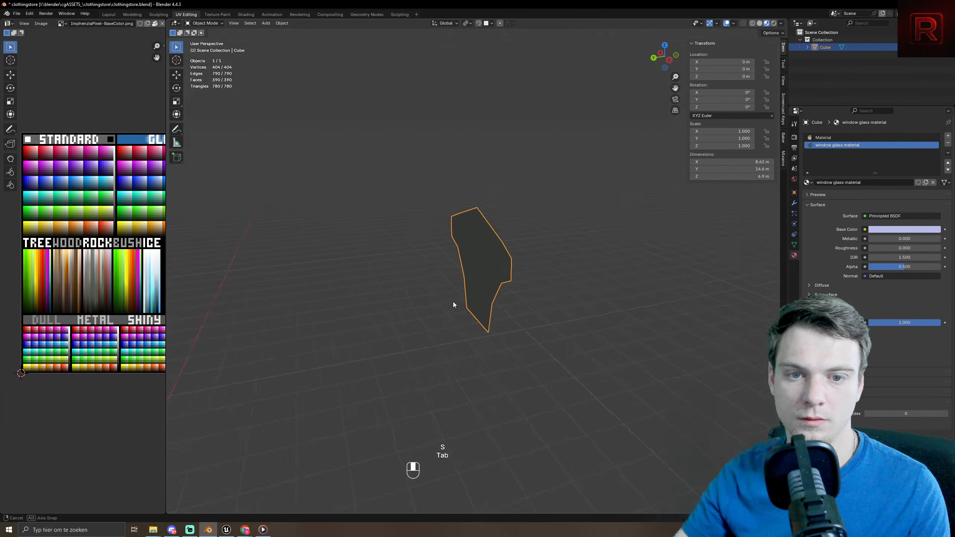
# - Select all front faces of the shirt shape, sleeves included, and extrude them about 0.13 m to give it thickness
pyautogui.press('Tab')
pyautogui.moveTo(375, 294); pyautogui.dragTo(405, 273, button='middle')
pyautogui.press('3')
pyautogui.click(405, 249)
pyautogui.keyDown('shift'); pyautogui.click(449, 243); pyautogui.keyUp('shift')
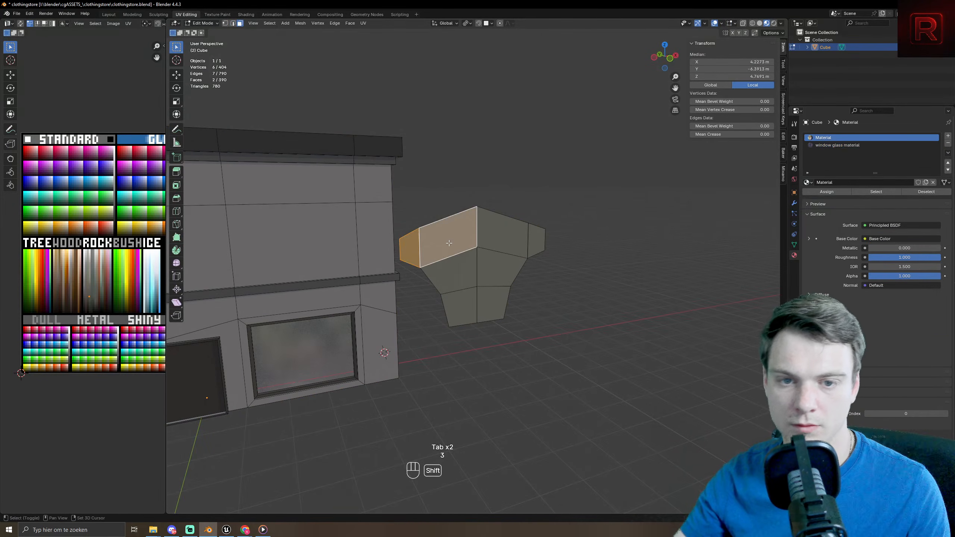
pyautogui.keyDown('shift'); pyautogui.click(500, 227); pyautogui.keyUp('shift')
pyautogui.keyDown('shift'); pyautogui.click(531, 236); pyautogui.keyUp('shift')
pyautogui.keyDown('shift'); pyautogui.click(488, 279); pyautogui.keyUp('shift')
pyautogui.keyDown('shift'); pyautogui.click(485, 297); pyautogui.keyUp('shift')
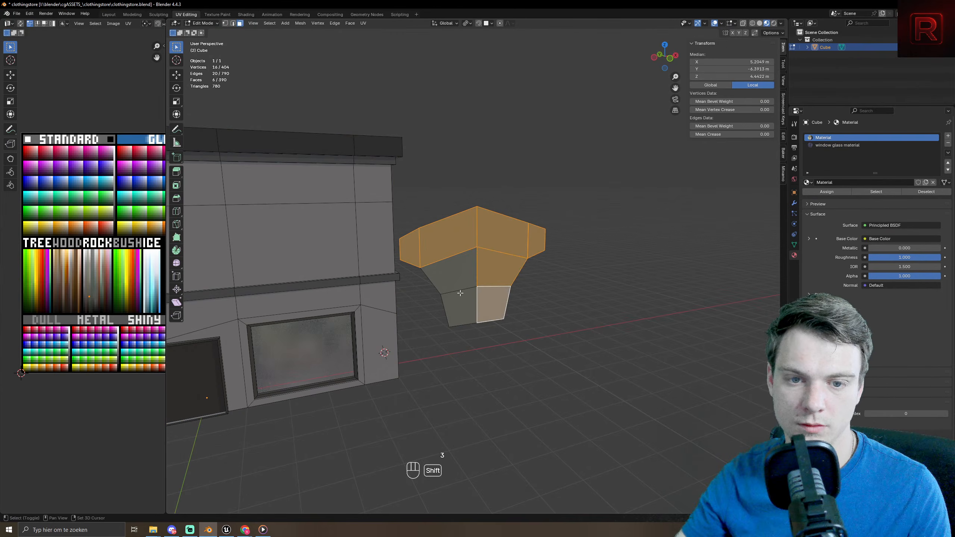
pyautogui.keyDown('shift'); pyautogui.click(460, 294); pyautogui.keyUp('shift')
pyautogui.moveTo(458, 278); pyautogui.dragTo(524, 322, button='middle')
pyautogui.press('e')
pyautogui.click(539, 314)
pyautogui.press('Tab')
pyautogui.press('Tab')
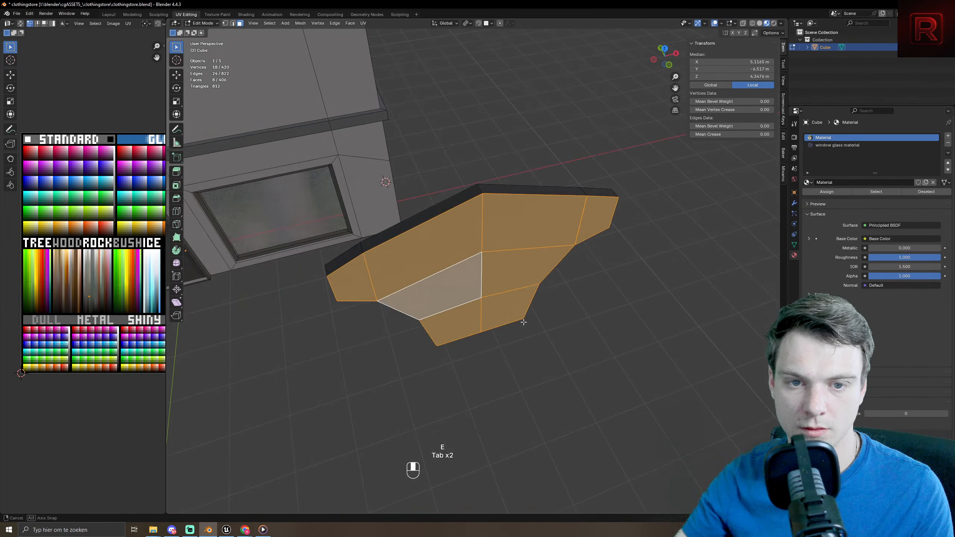
# - Bevel the short edge at the shirt's top centre by about 0.4 m with one segment to open a neckline
pyautogui.press('2')
pyautogui.click(480, 188)
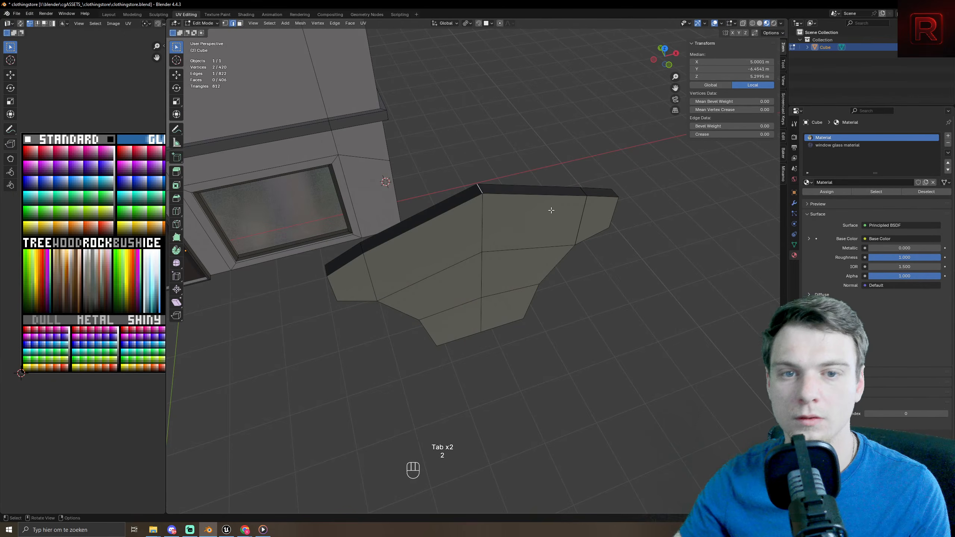
pyautogui.hotkey('ctrl', 'b')
pyautogui.click(602, 221)
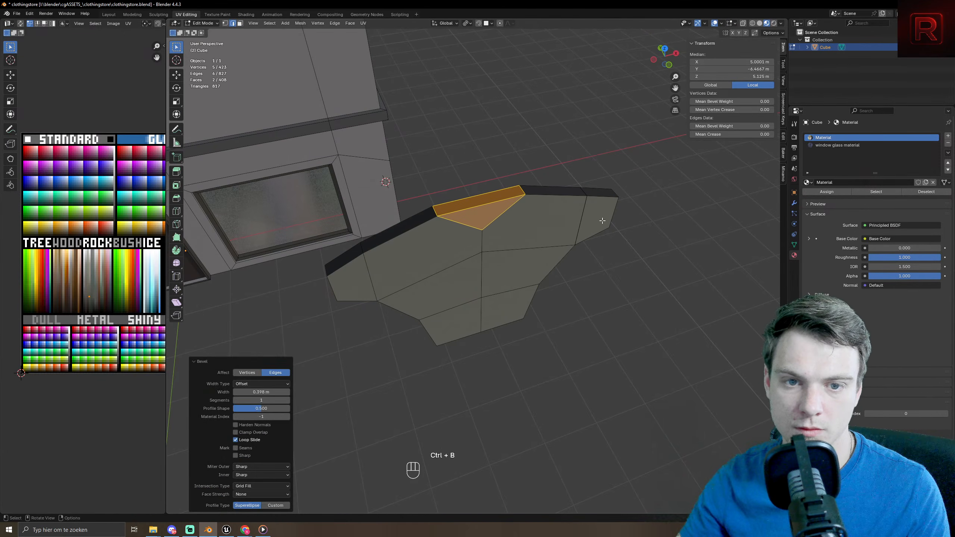
pyautogui.moveTo(499, 218); pyautogui.dragTo(524, 194, button='middle')
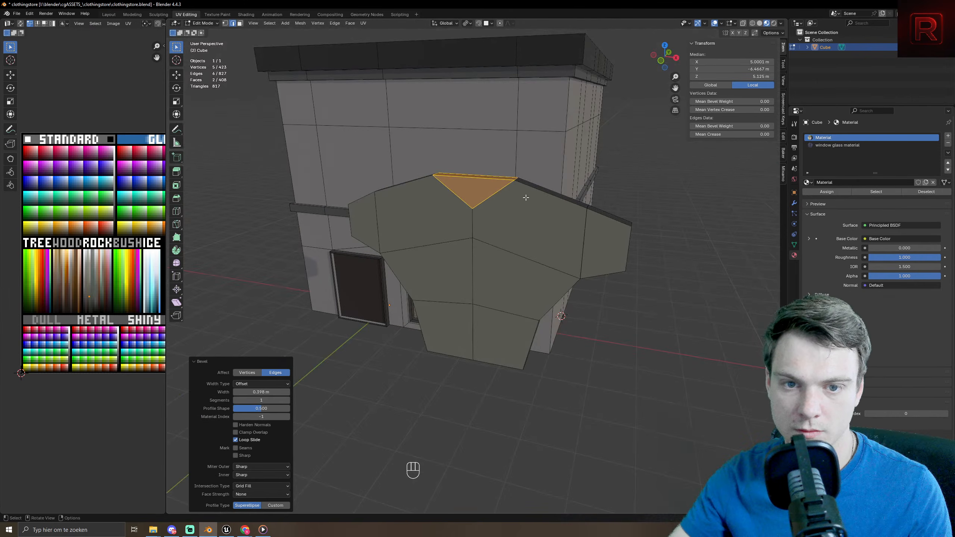
pyautogui.press('h')
pyautogui.press('x')
pyautogui.hotkey('ctrl', 'z')
pyautogui.press('g')
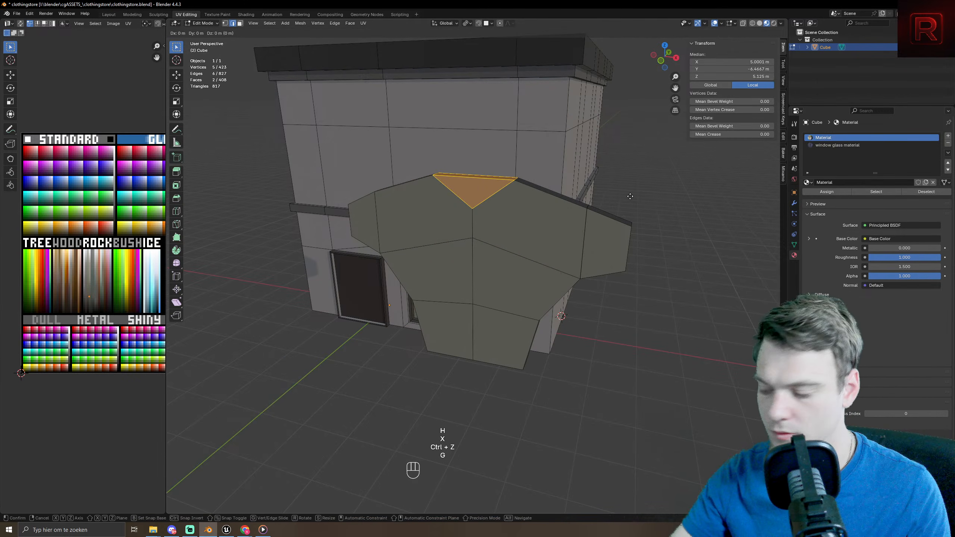
pyautogui.press('z')
pyautogui.click(628, 197)
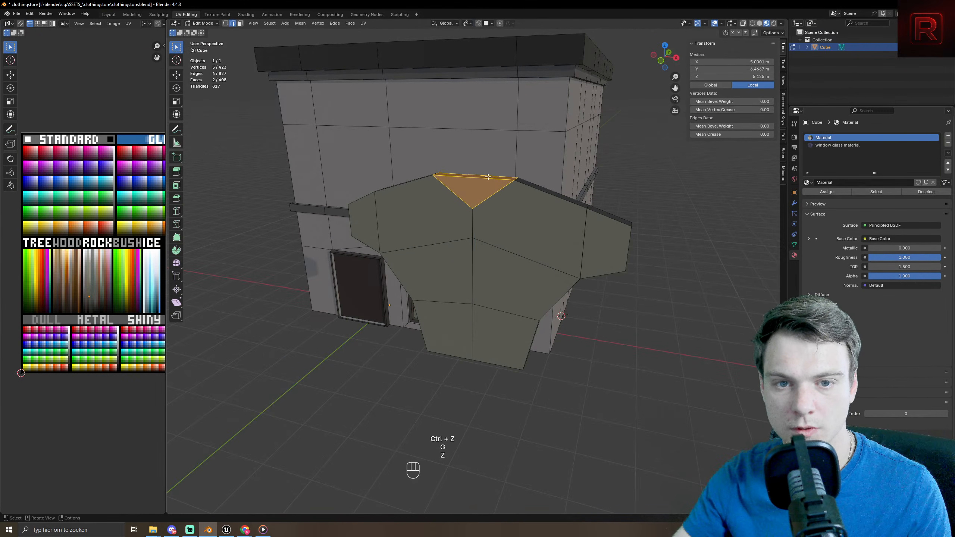
pyautogui.moveTo(628, 197); pyautogui.dragTo(466, 225, button='middle')
pyautogui.press('3')
pyautogui.click(476, 182)
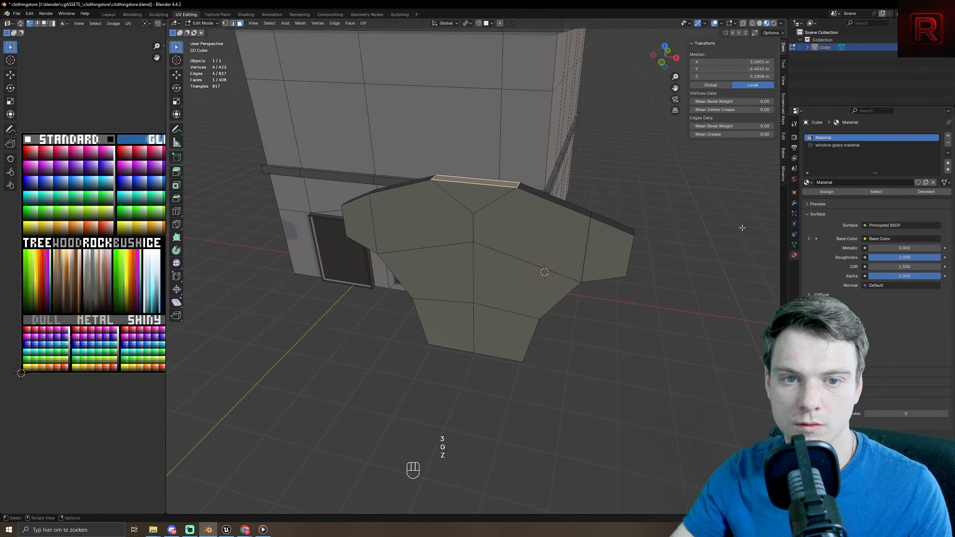
pyautogui.press('g')
pyautogui.press('z')
pyautogui.rightClick(511, 197)
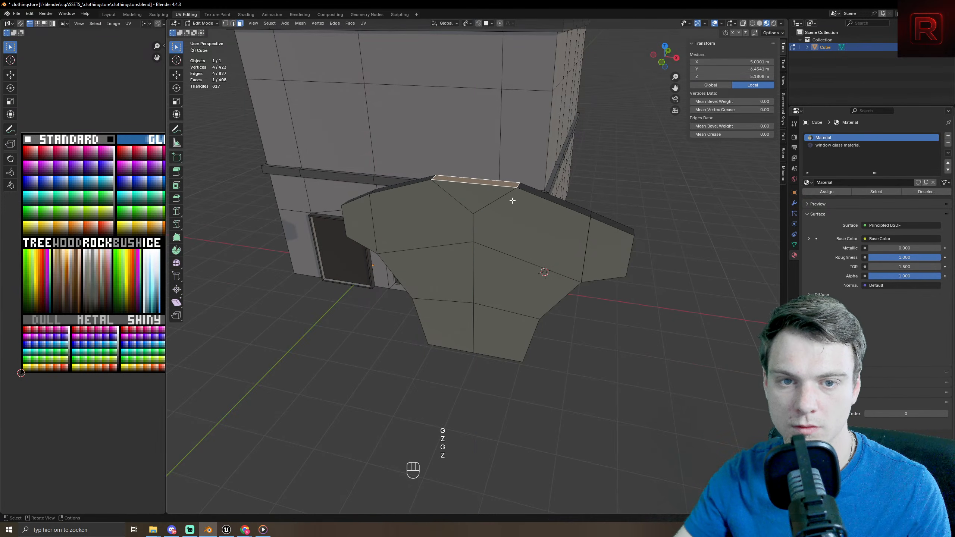
# - Add a centred loop cut across the neckline's top face and lower the new edge about 0.12 m along Z
pyautogui.hotkey('ctrl', 'r')
pyautogui.click(478, 186)
pyautogui.press('g')
pyautogui.press('z')
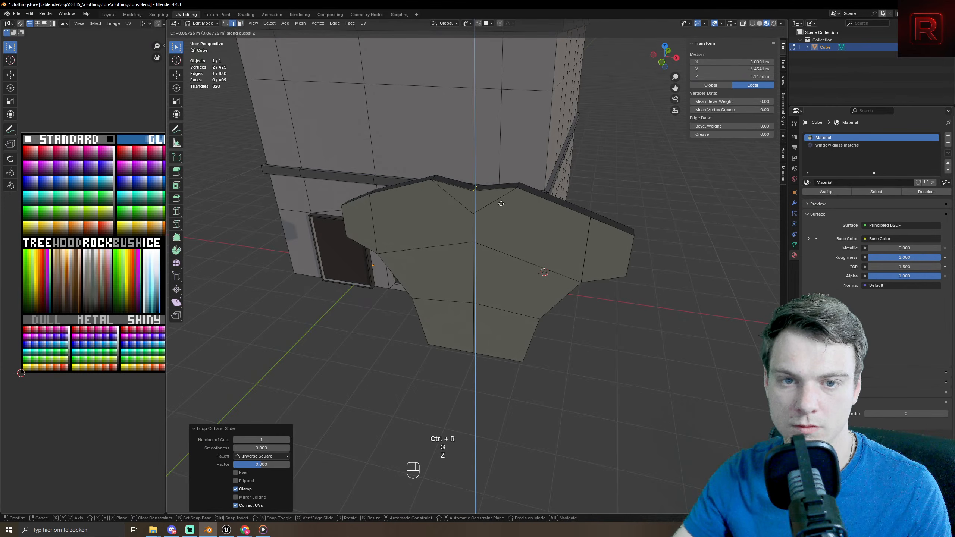
pyautogui.click(498, 209)
pyautogui.press('Tab')
pyautogui.moveTo(494, 222); pyautogui.dragTo(555, 218, button='middle')
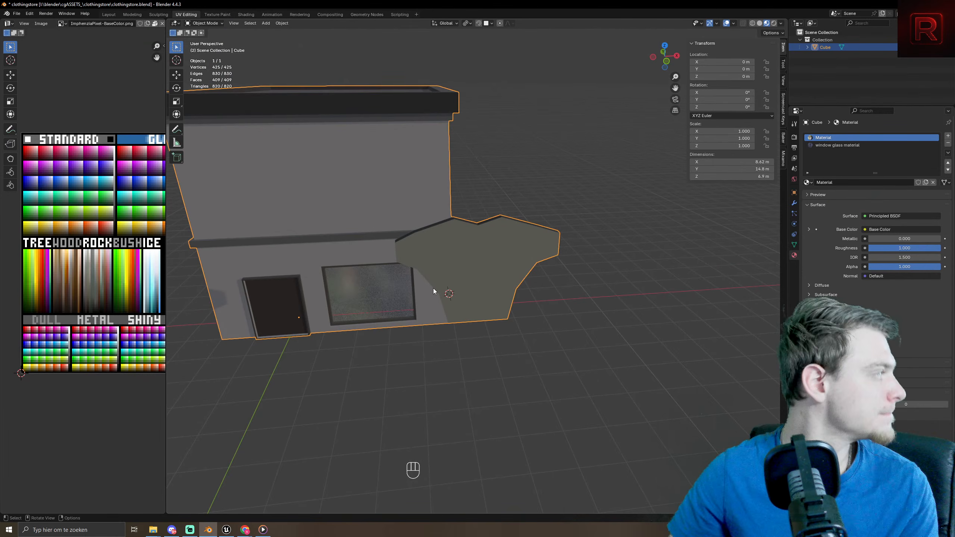
# - Select the whole linked shirt mesh and shift its UVs to a darker spot of the ROCK palette
pyautogui.moveTo(444, 280); pyautogui.dragTo(489, 258, button='middle')
pyautogui.press('Tab')
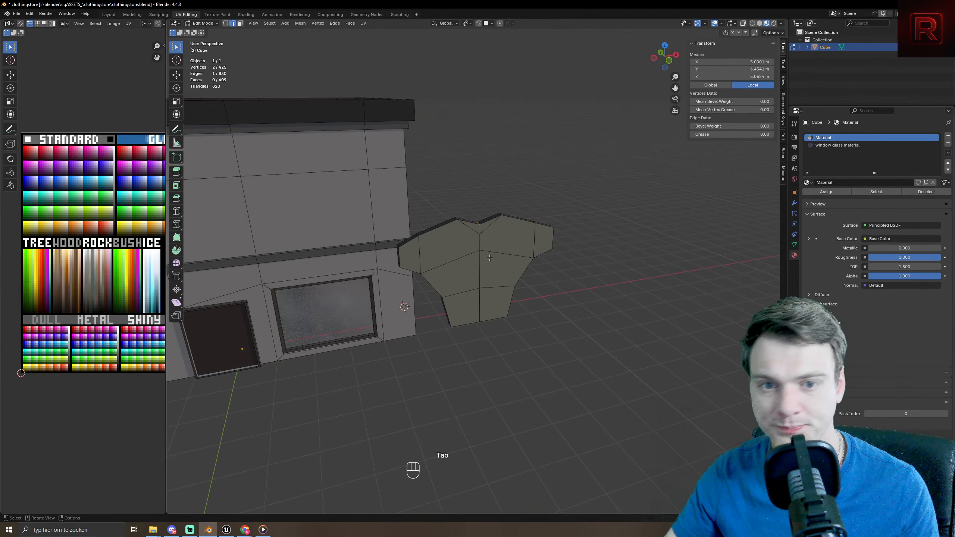
pyautogui.click(490, 258)
pyautogui.press('l')
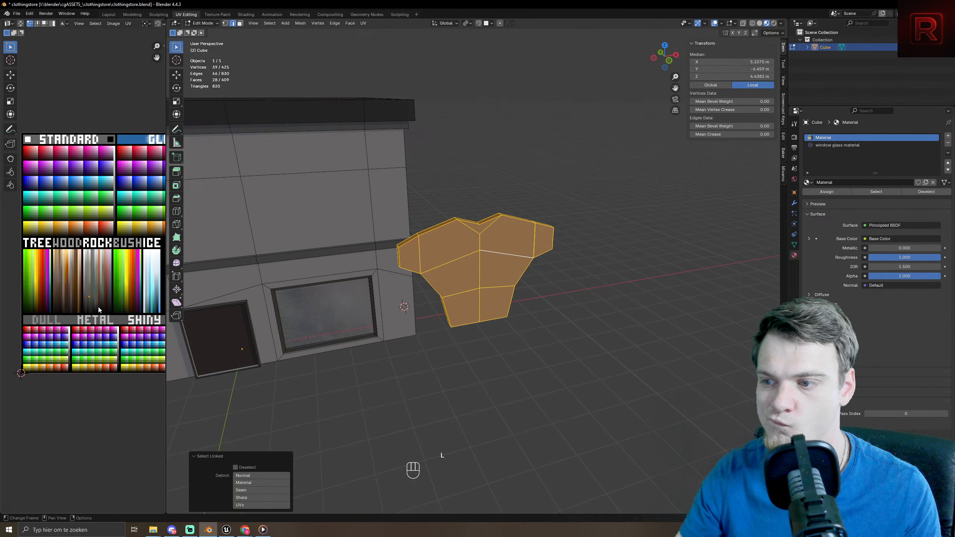
pyautogui.scroll(4, 98, 307)
pyautogui.press('g')
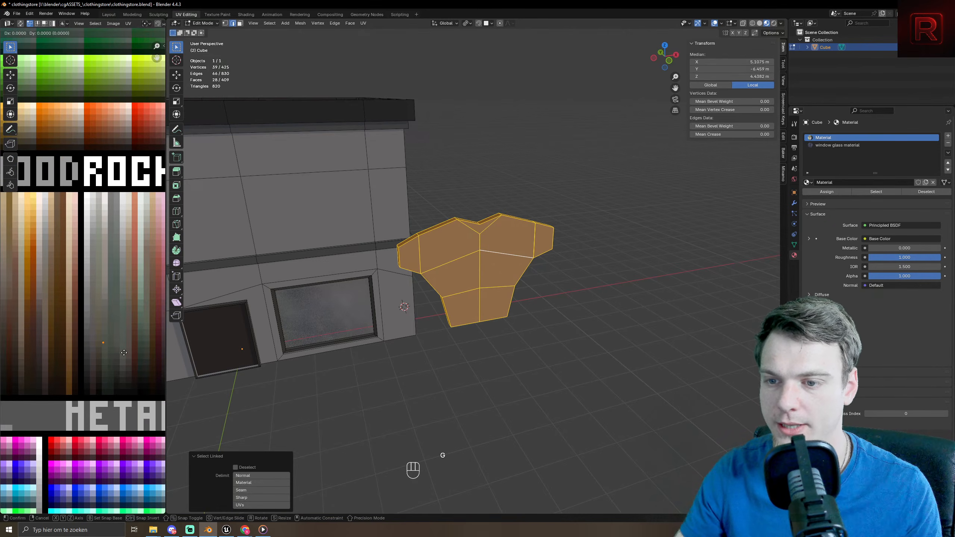
pyautogui.press('Tab')
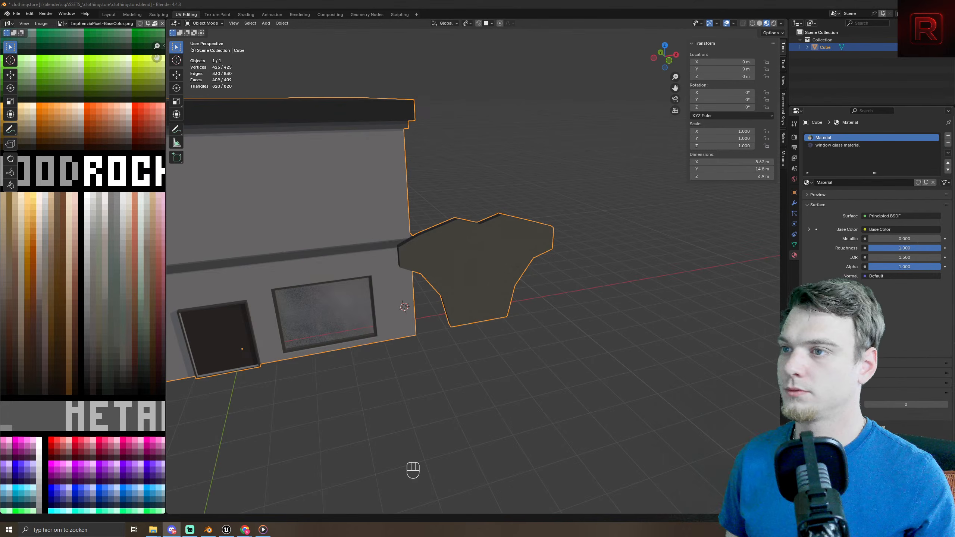
# - Select all of the shirt's UVs and move them onto the purple column of the TREE palette
pyautogui.hotkey('alt', 'Tab')
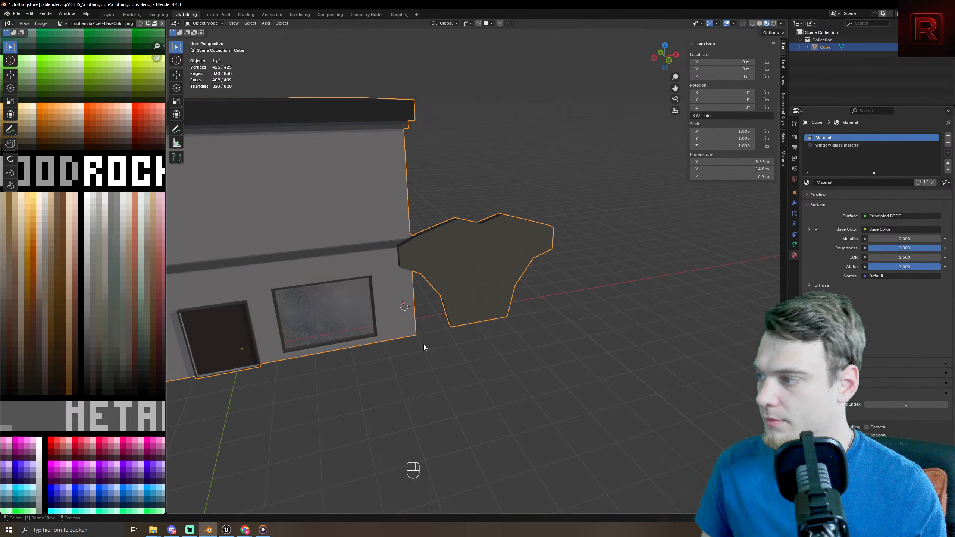
pyautogui.moveTo(481, 311); pyautogui.dragTo(500, 301, button='middle')
pyautogui.press('Tab')
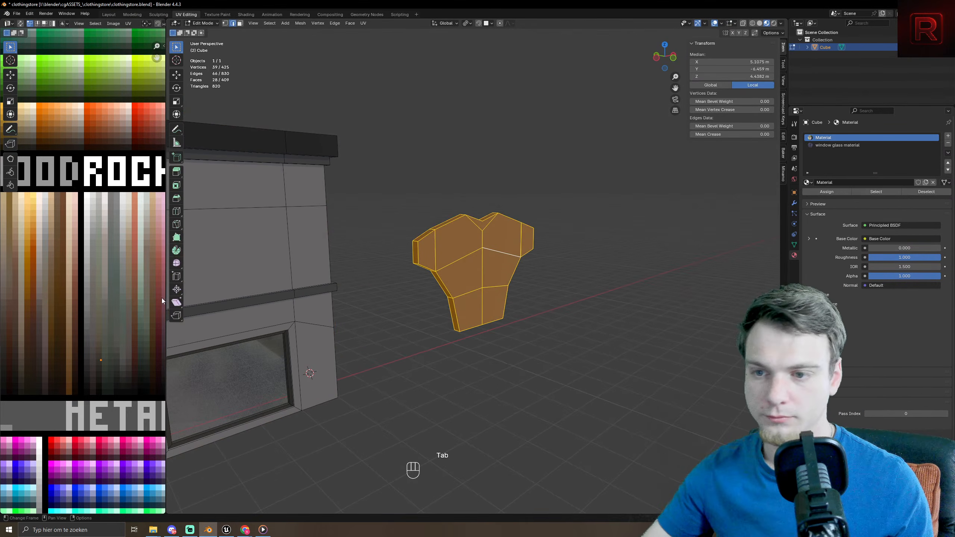
pyautogui.scroll(-3, 102, 311)
pyautogui.press('a')
pyautogui.press('g')
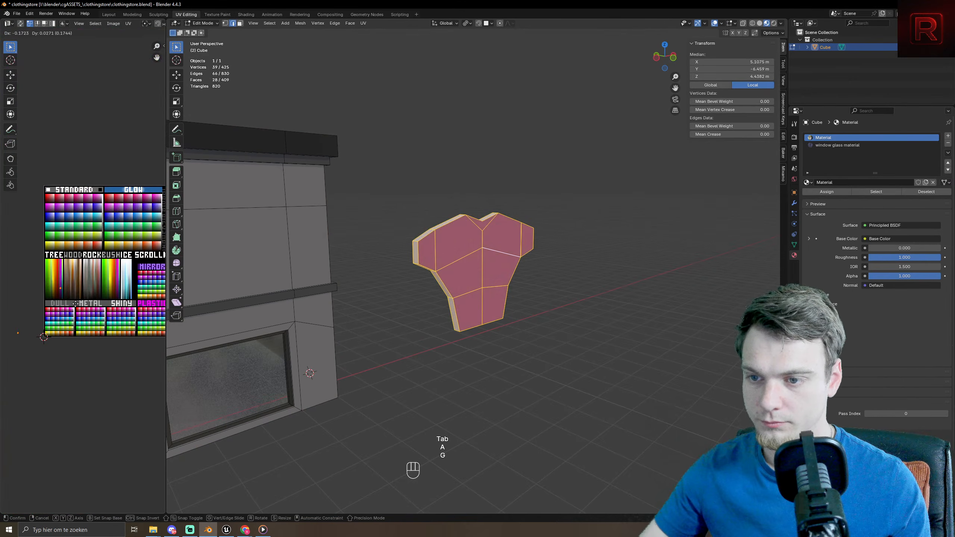
pyautogui.click(78, 304)
pyautogui.press('Tab')
pyautogui.scroll(-3, 457, 275)
pyautogui.moveTo(466, 282); pyautogui.dragTo(512, 327, button='middle')
pyautogui.scroll(3, 529, 331)
pyautogui.scroll(2, 529, 330)
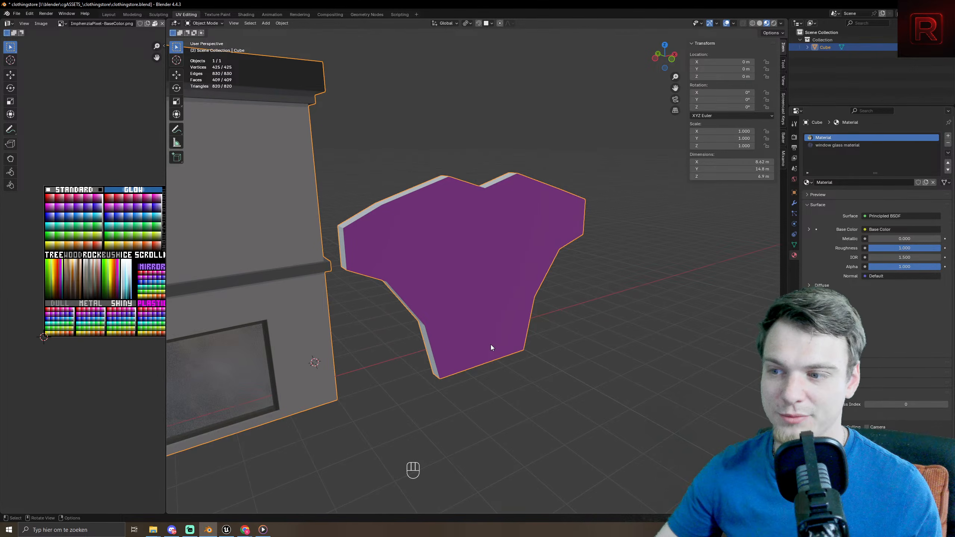
# - Move the shirt's UVs onto a bright red column of the TREE palette
pyautogui.press('Tab')
pyautogui.scroll(6, 55, 304)
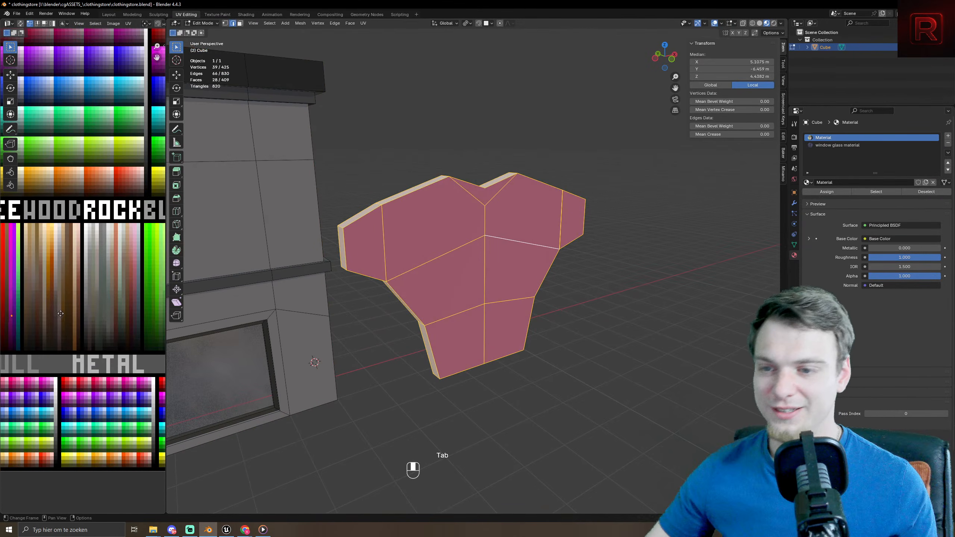
pyautogui.moveTo(79, 335); pyautogui.dragTo(103, 331, button='middle')
pyautogui.scroll(1, 103, 331)
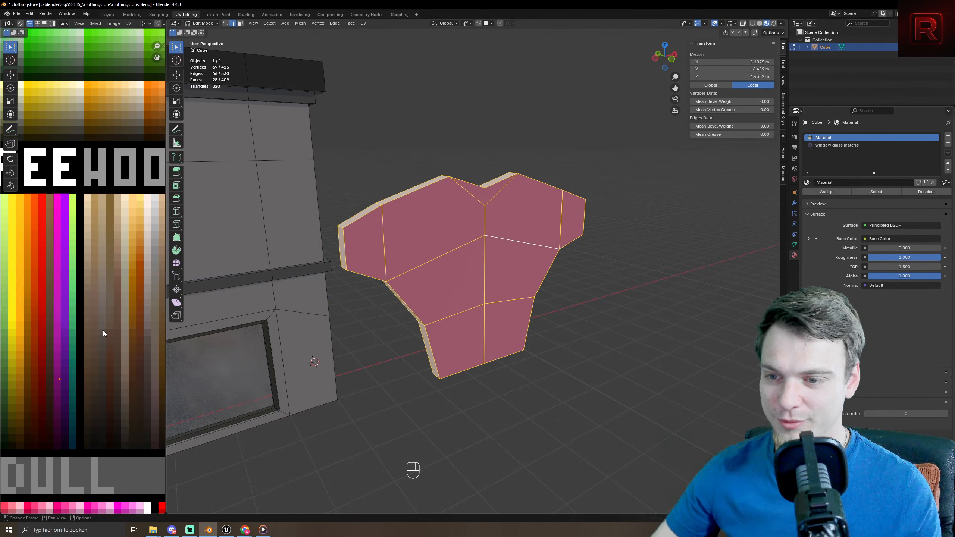
pyautogui.press('g')
pyautogui.click(83, 306)
pyautogui.press('Tab')
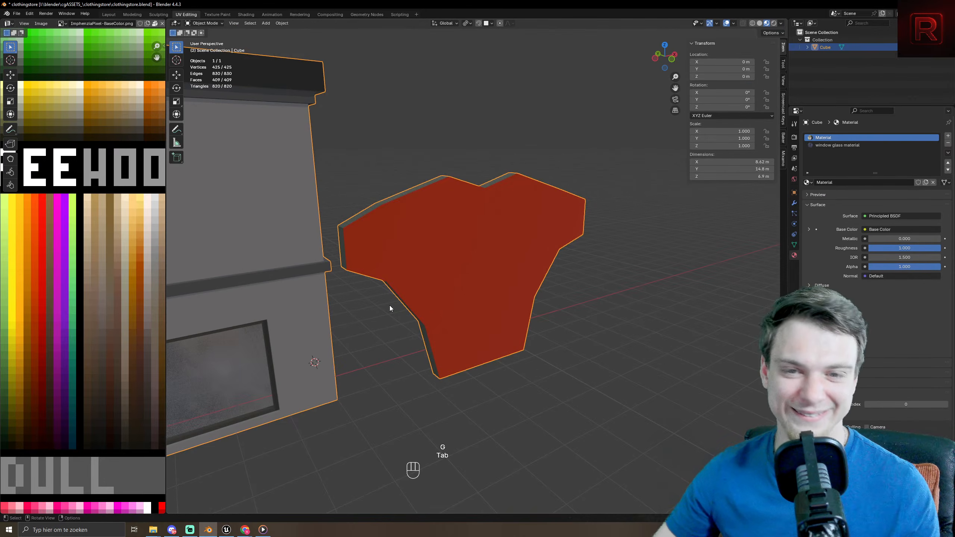
# - Scale all of the shirt's UVs to 0 and move the resulting point onto a dark red in the TREE palette
pyautogui.moveTo(389, 309); pyautogui.dragTo(338, 323, button='middle')
pyautogui.press('Tab')
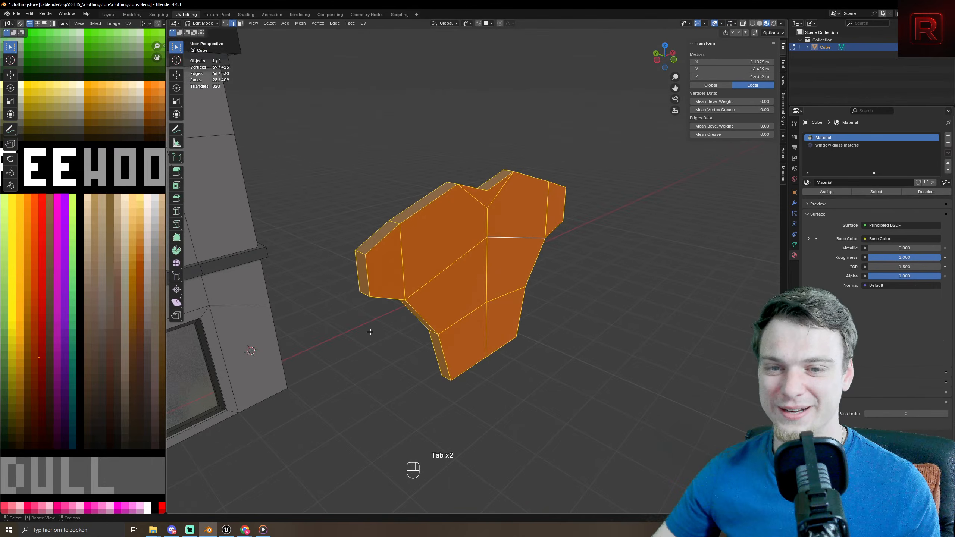
pyautogui.press('a')
pyautogui.press('s')
pyautogui.press('KP_0')
pyautogui.press('KP_Enter')
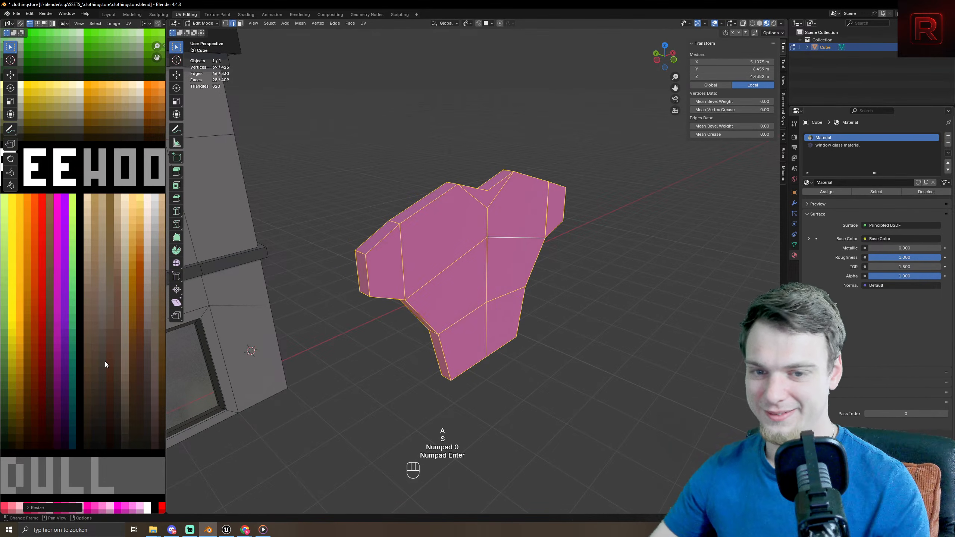
pyautogui.scroll(-3, 104, 361)
pyautogui.press('g')
pyautogui.click(142, 331)
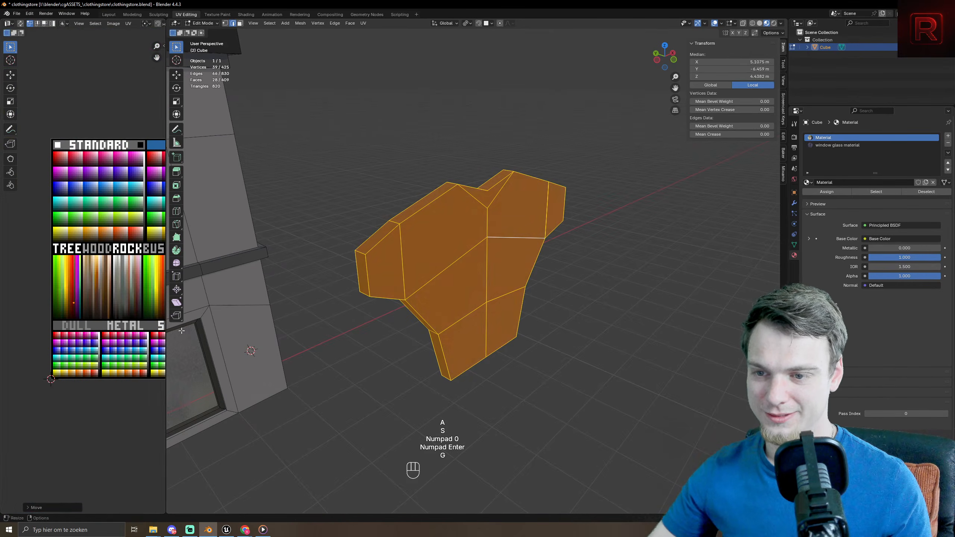
pyautogui.press('Tab')
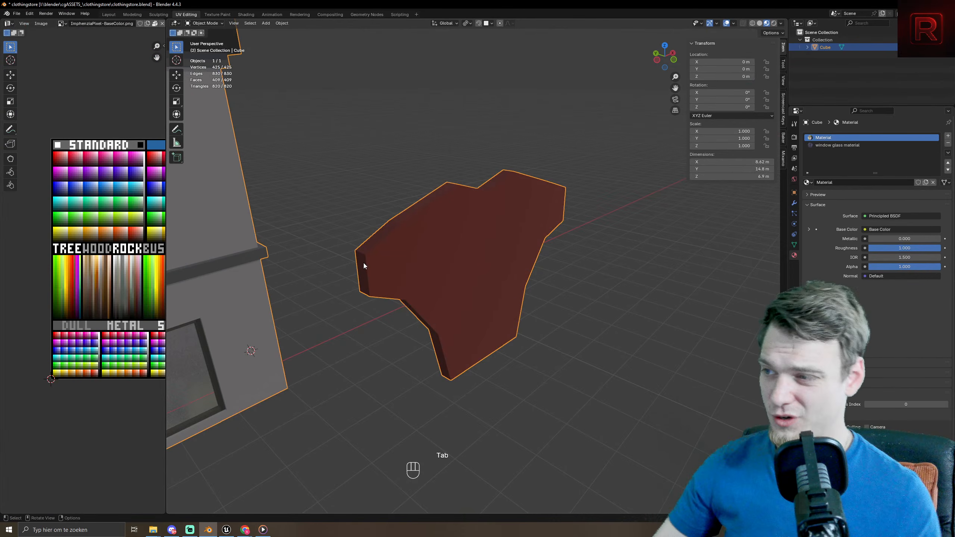
# - Turn on snapping and move the shirt about 5.46 m along Y onto the building's front wall
pyautogui.scroll(-4, 391, 308)
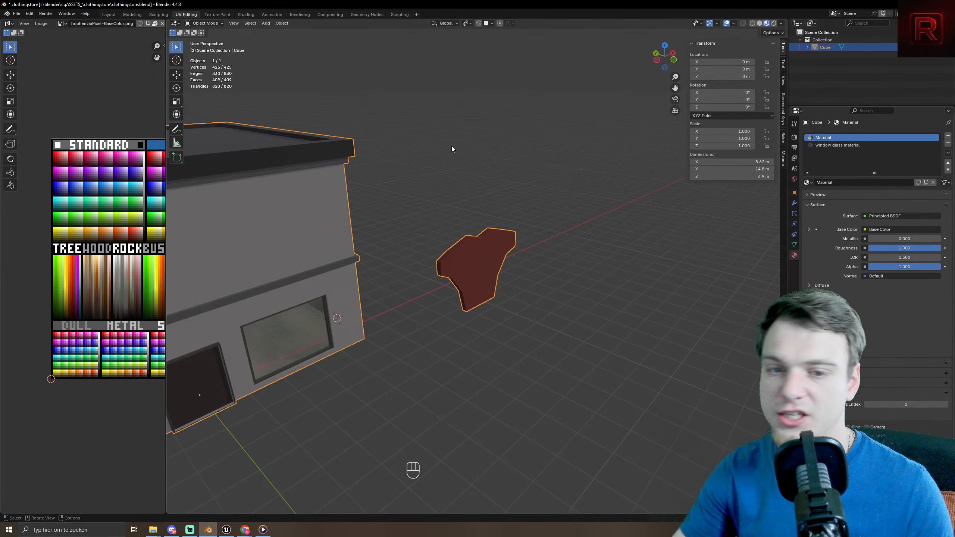
pyautogui.hotkey('shift', '`')
pyautogui.click(614, 230)
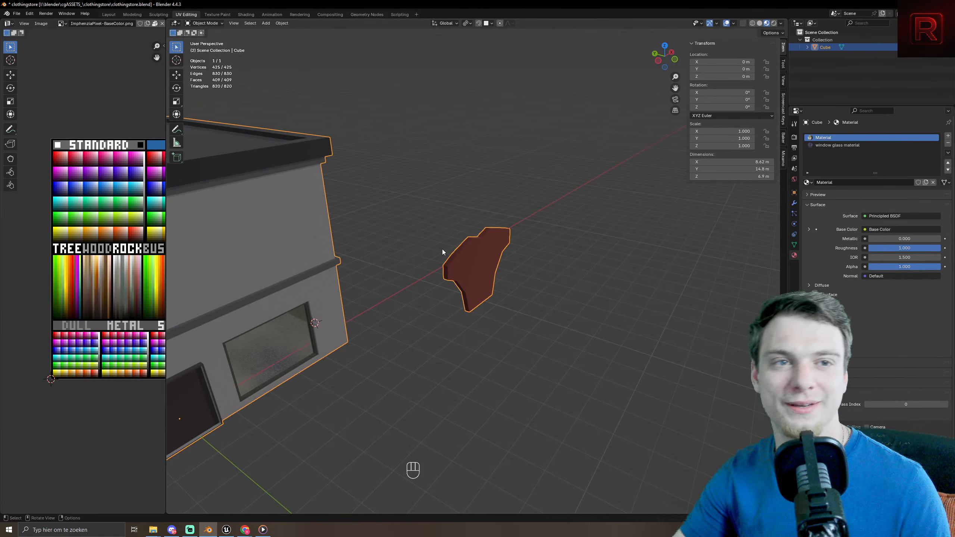
pyautogui.hotkey('shift', 'Tab')
pyautogui.press('Tab')
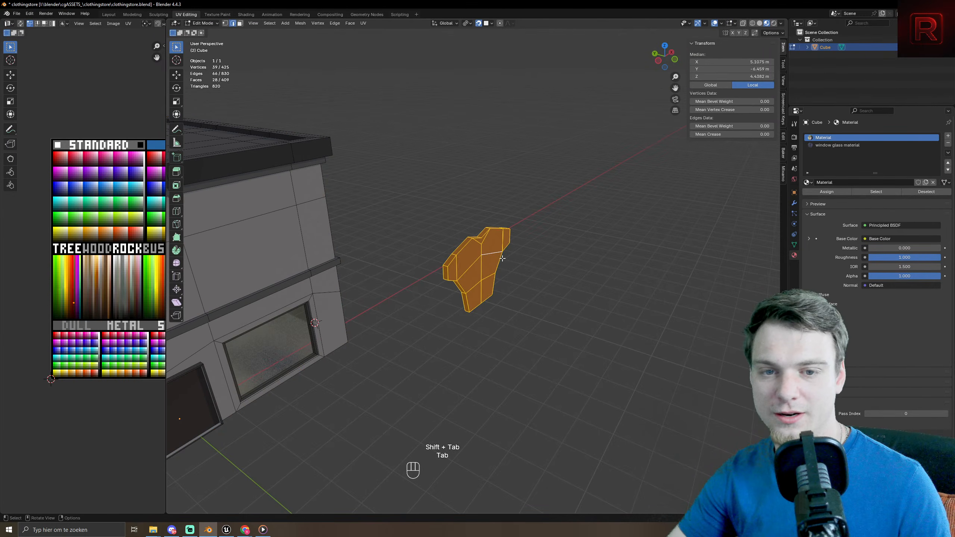
pyautogui.press('g')
pyautogui.press('y')
pyautogui.click(250, 230)
# - Move the shirt about 5.76 m in the negative X direction so it sits on the wall above the door
pyautogui.press('g')
pyautogui.press('x')
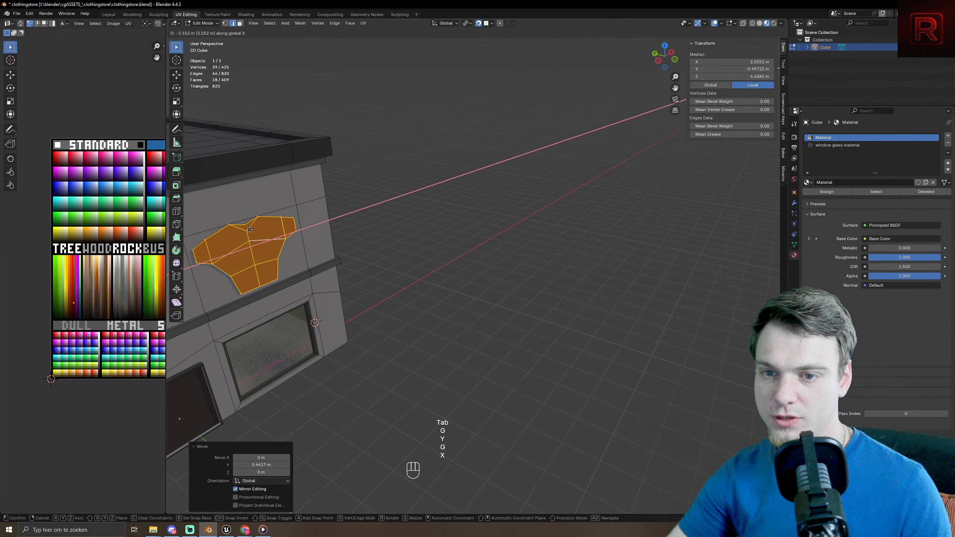
pyautogui.click(177, 256)
pyautogui.scroll(-4, 176, 256)
pyautogui.press('g')
pyautogui.press('x')
pyautogui.click(314, 278)
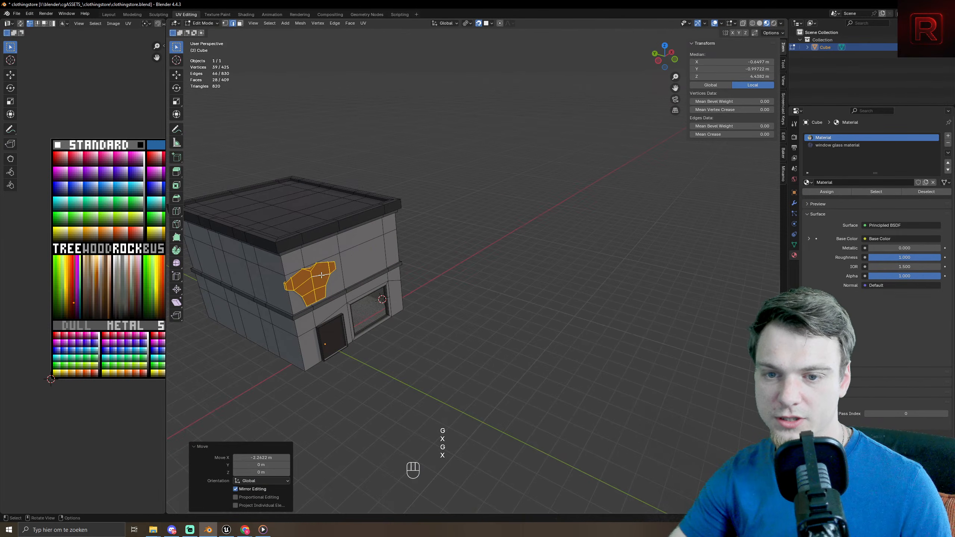
# - Scale the shirt by 1.321, raise it about 0.54 m along Z, and leave Edit Mode
pyautogui.moveTo(314, 278); pyautogui.dragTo(376, 259, button='middle')
pyautogui.press('s')
pyautogui.click(374, 258)
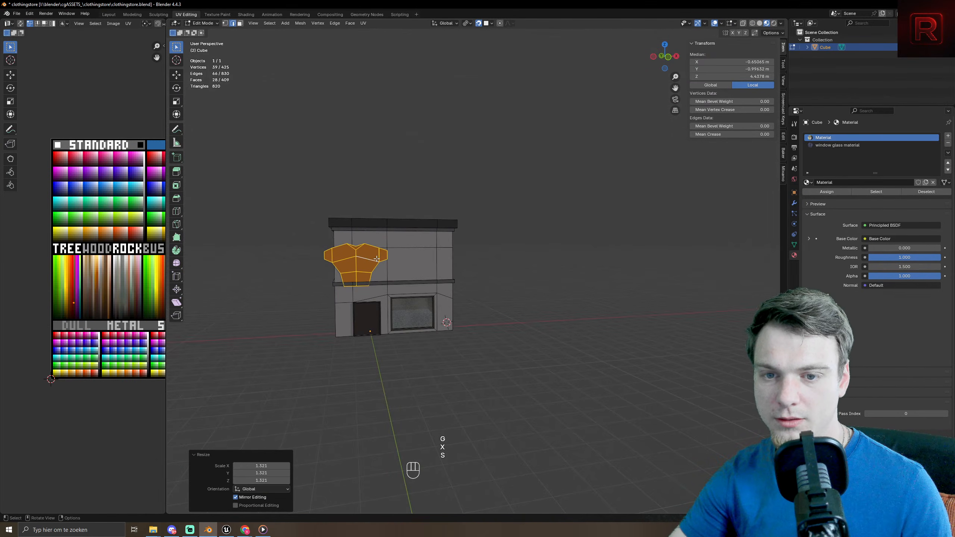
pyautogui.press('g')
pyautogui.press('z')
pyautogui.click(367, 244)
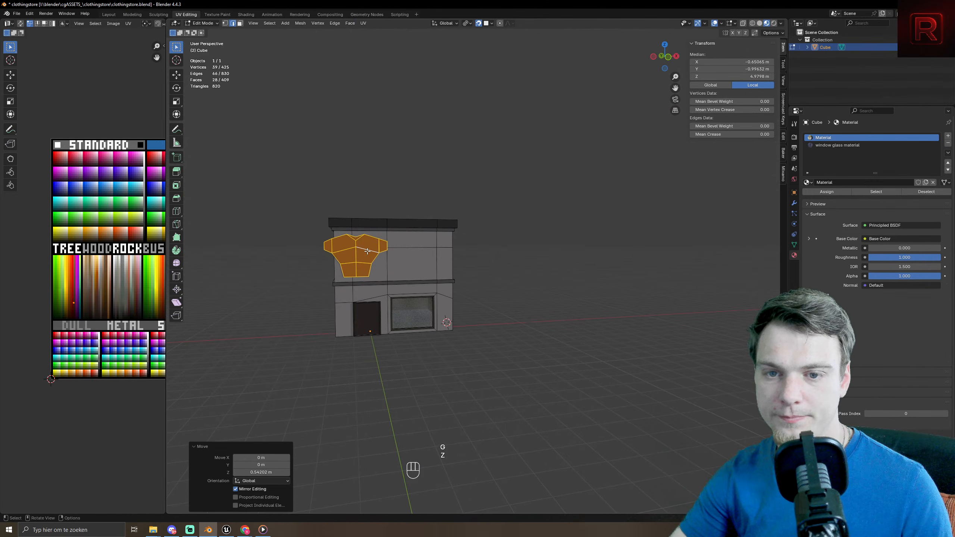
pyautogui.press('Tab')
pyautogui.moveTo(362, 313); pyautogui.dragTo(421, 321, button='middle')
pyautogui.scroll(2, 418, 322)
pyautogui.scroll(2, 364, 320)
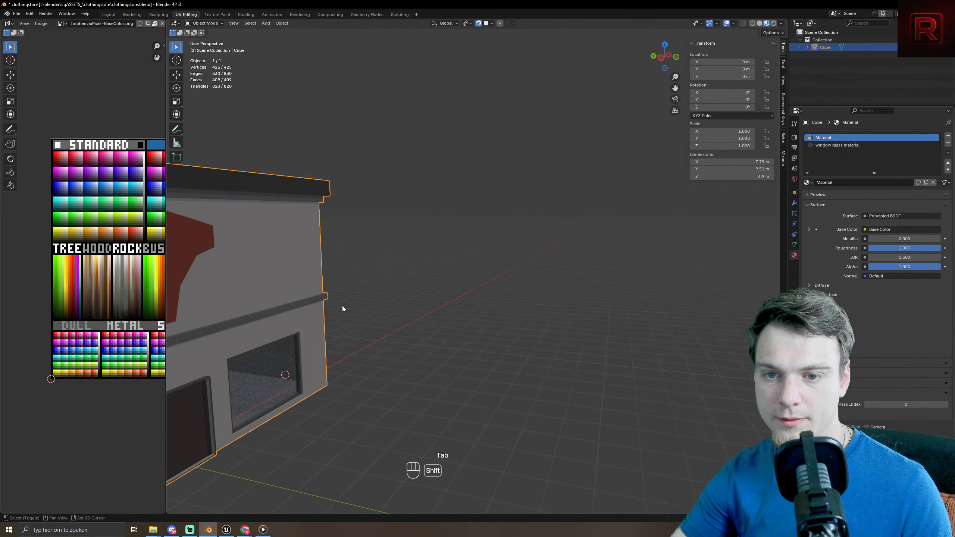
# - Move the shirt sign about 1.91 m along X so it sits over the front wall, and leave Edit Mode
pyautogui.moveTo(342, 306); pyautogui.dragTo(487, 282, button='middle')
pyautogui.press('Tab')
pyautogui.press('g')
pyautogui.press('x')
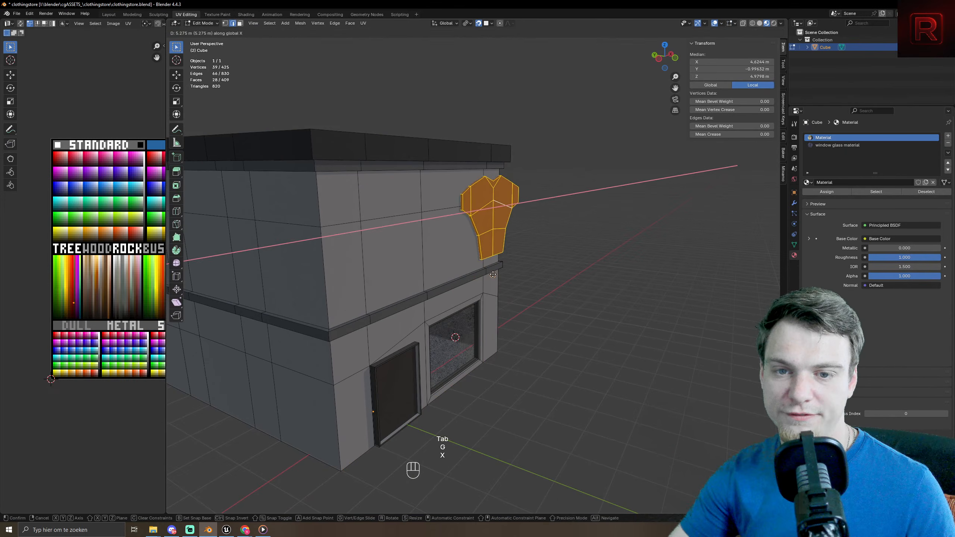
pyautogui.click(430, 276)
pyautogui.moveTo(430, 276); pyautogui.dragTo(320, 170, button='middle')
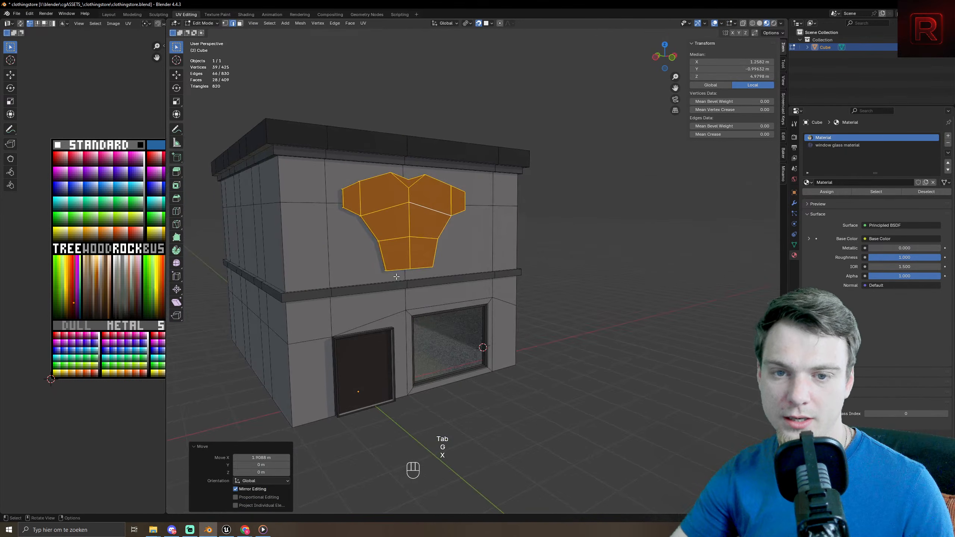
pyautogui.press('Tab')
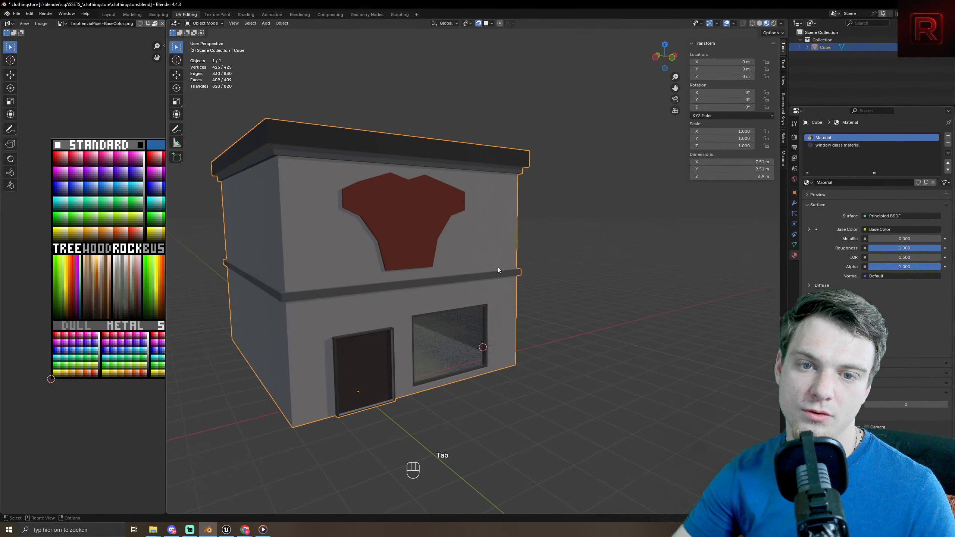
# - Shift the shirt sign about 0.67 m further along X toward the middle of the front wall, and leave Edit Mode
pyautogui.moveTo(420, 276); pyautogui.dragTo(443, 270, button='middle')
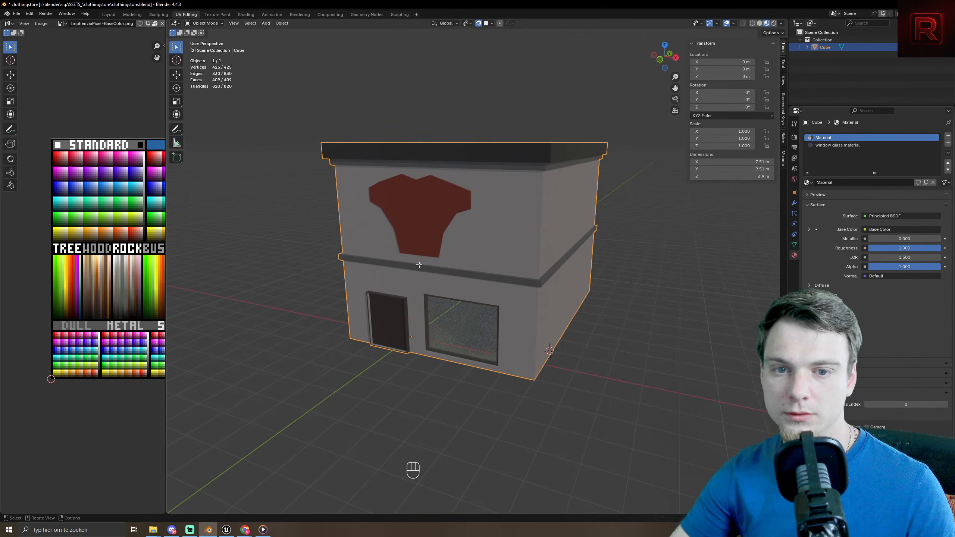
pyautogui.press('Tab')
pyautogui.press('g')
pyautogui.press('x')
pyautogui.click(442, 262)
pyautogui.press('Tab')
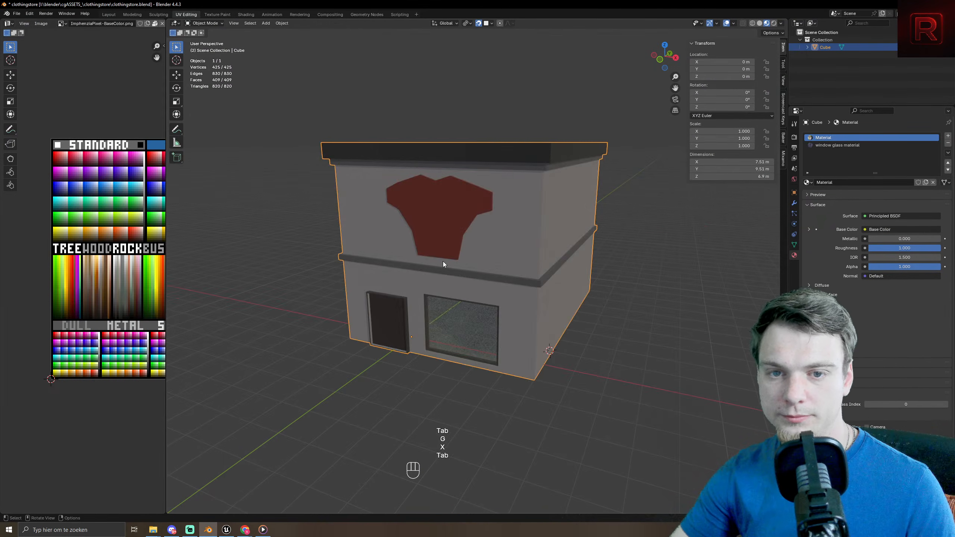
pyautogui.scroll(-3, 466, 262)
pyautogui.scroll(2, 470, 267)
pyautogui.moveTo(470, 270); pyautogui.dragTo(475, 247, button='middle')
pyautogui.press('Tab')
pyautogui.moveTo(469, 214); pyautogui.dragTo(451, 169, button='middle')
pyautogui.scroll(3, 467, 149)
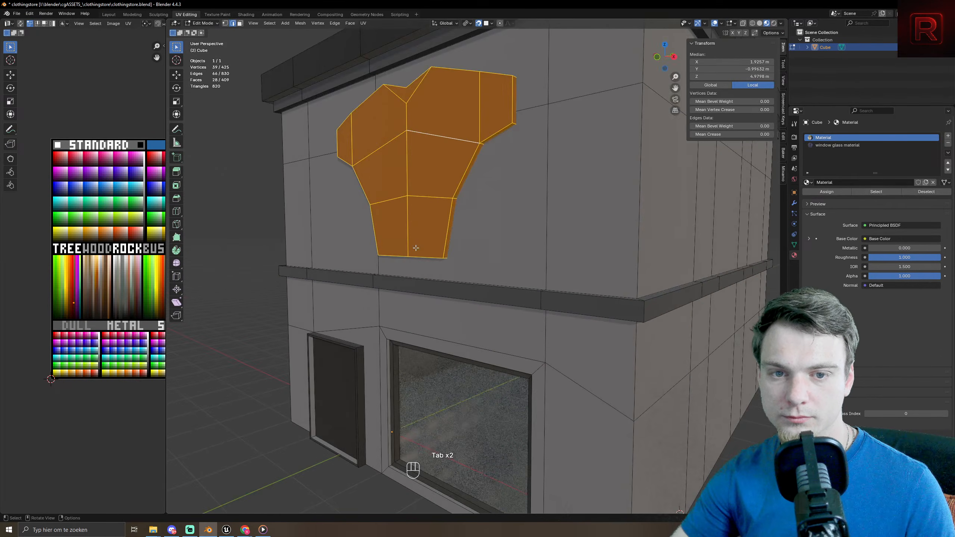
pyautogui.press('1')
pyautogui.click(483, 120)
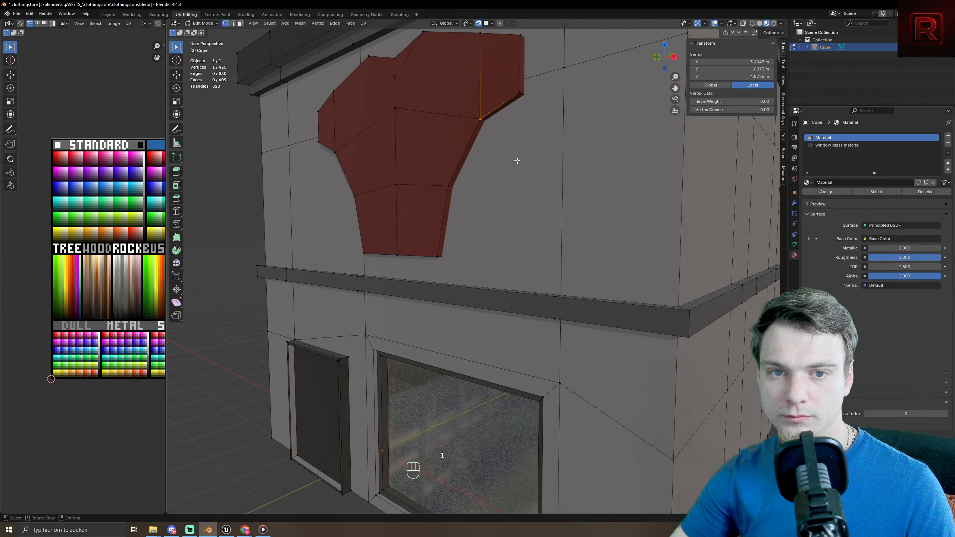
pyautogui.press('g')
pyautogui.rightClick(517, 166)
pyautogui.scroll(-3, 486, 168)
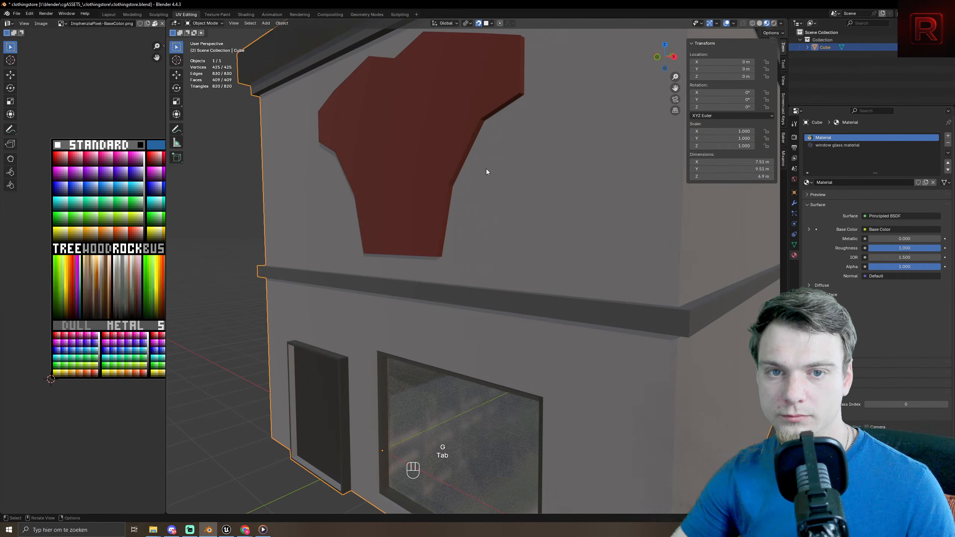
pyautogui.press('Tab')
pyautogui.scroll(5, 491, 171)
pyautogui.moveTo(474, 187); pyautogui.dragTo(527, 215, button='middle')
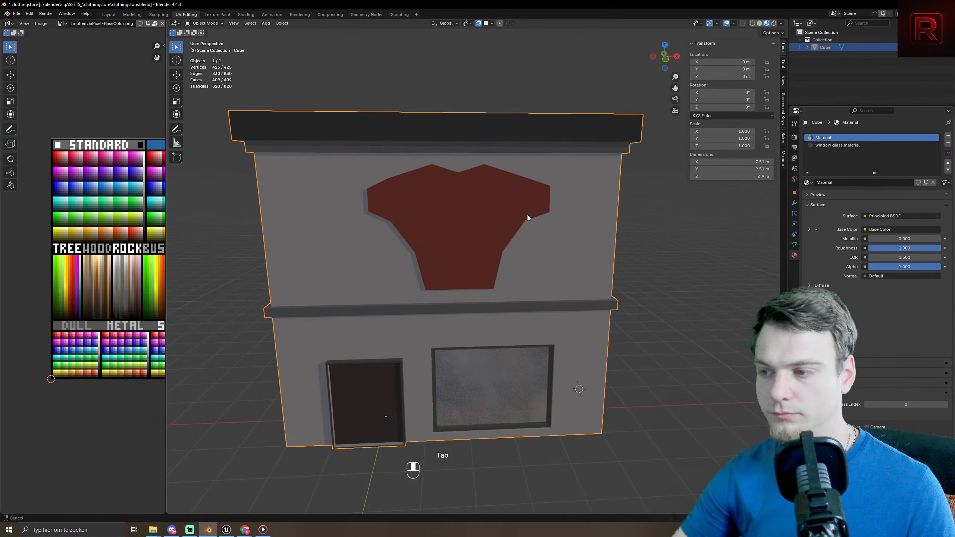
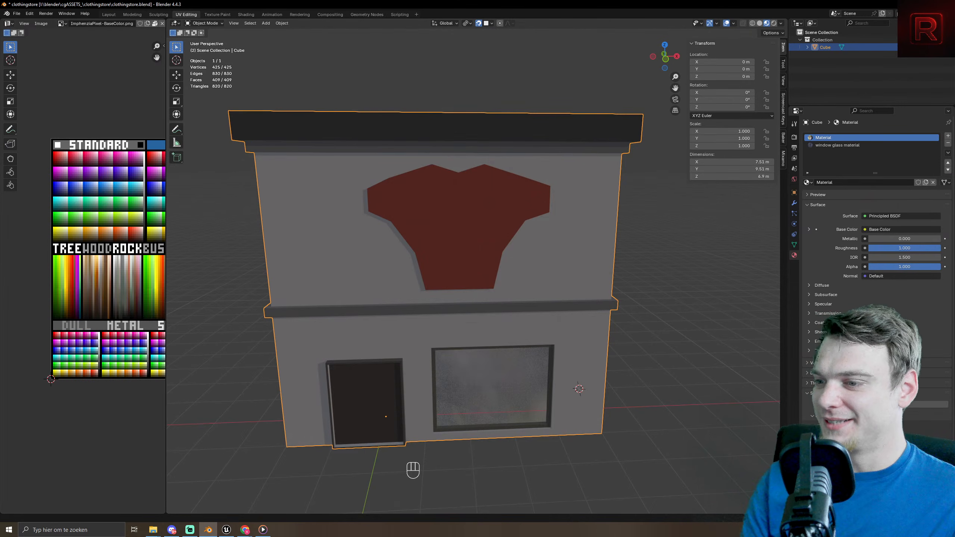
# - Rename the building object to "tailor made" and save the file
pyautogui.moveTo(389, 146); pyautogui.dragTo(431, 122, button='middle')
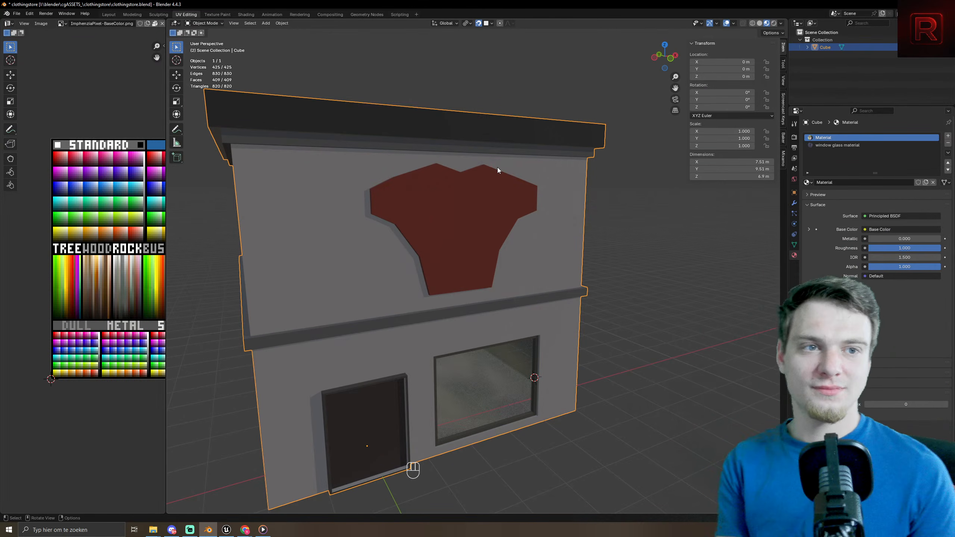
pyautogui.doubleClick(825, 49)
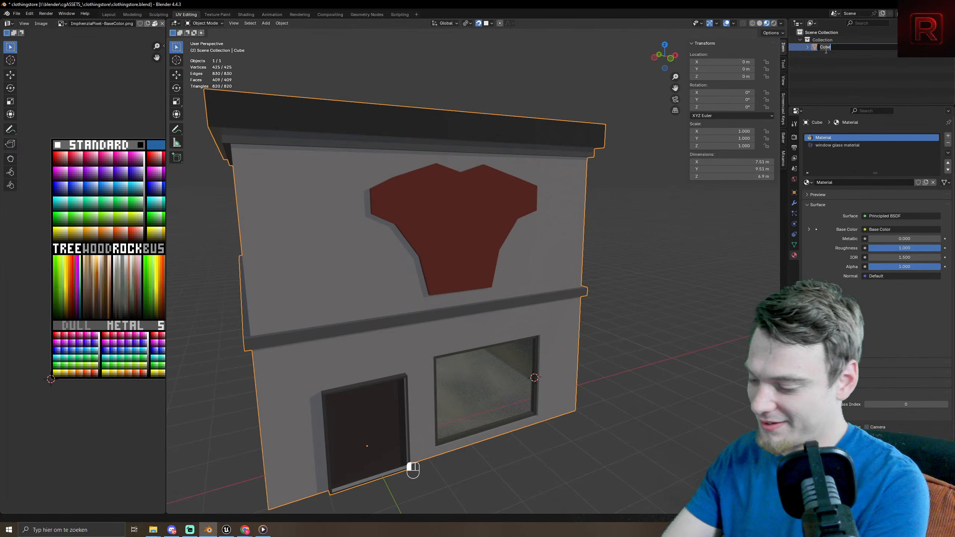
pyautogui.press('BackSpace')
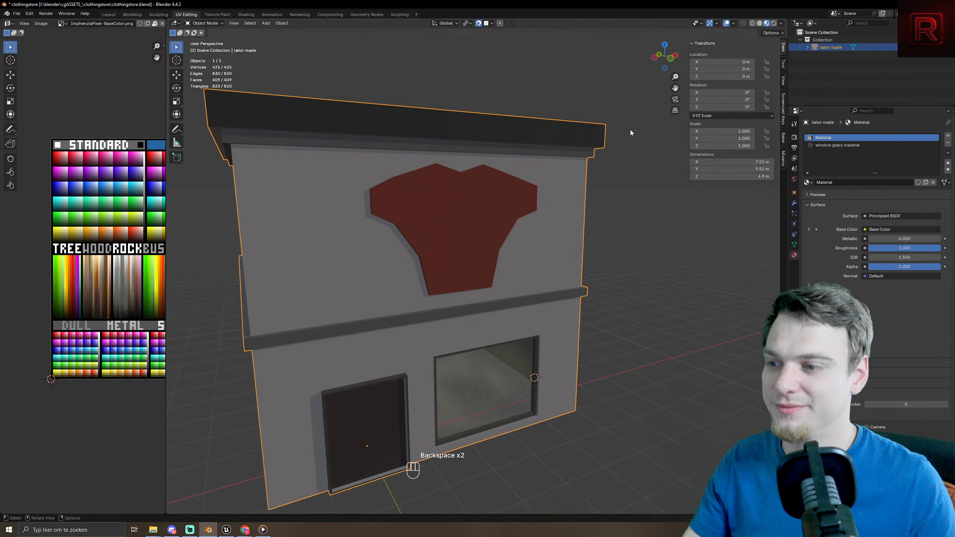
pyautogui.moveTo(630, 133); pyautogui.dragTo(423, 311, button='middle')
pyautogui.hotkey('ctrl', 's')
pyautogui.hotkey('ctrl', 's')
pyautogui.hotkey('ctrl', 's')
pyautogui.hotkey('ctrl', 's')
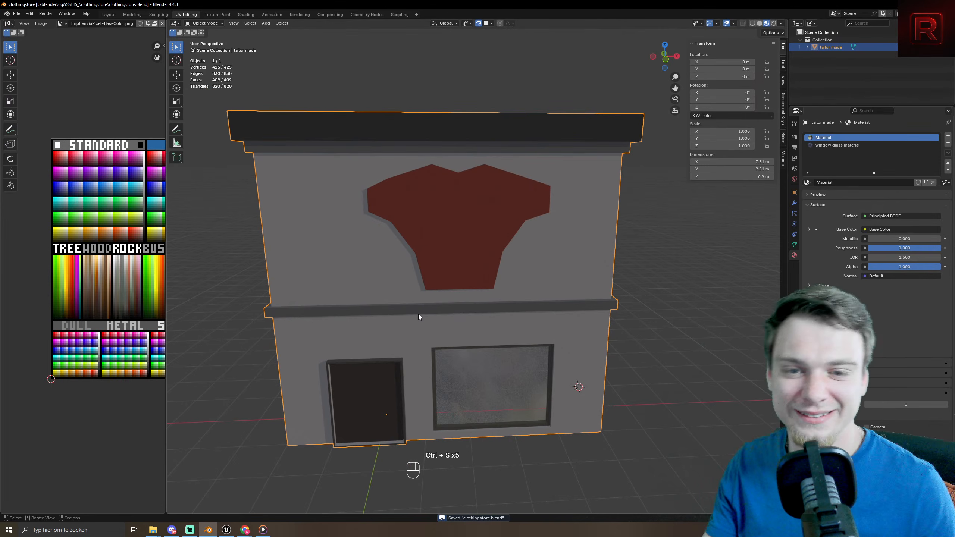
# - Add a text object and raise it about 5.29 m along Z to the height of the shirt sign
pyautogui.moveTo(419, 316); pyautogui.dragTo(440, 286, button='middle')
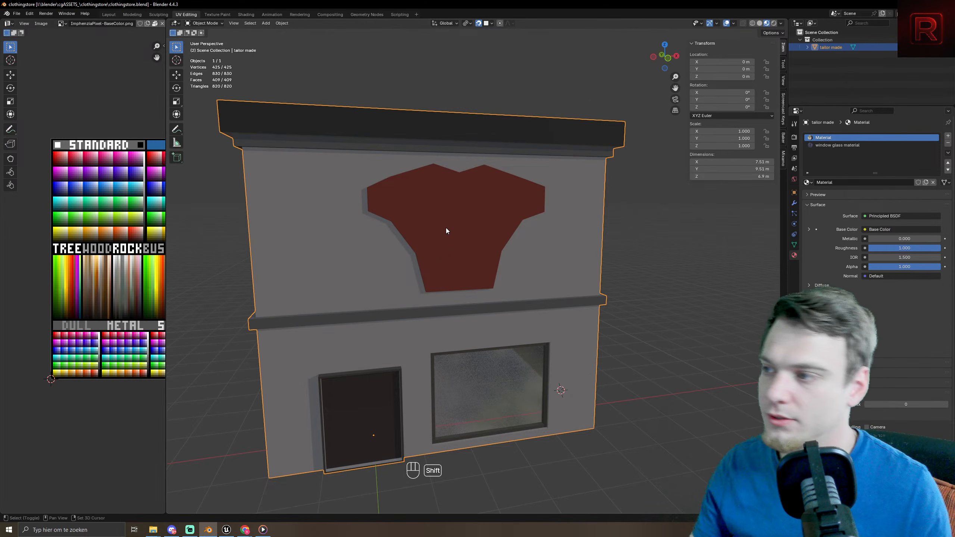
pyautogui.keyDown('shift'); pyautogui.moveTo(446, 227); pyautogui.dragTo(466, 238, button='middle'); pyautogui.keyUp('shift')
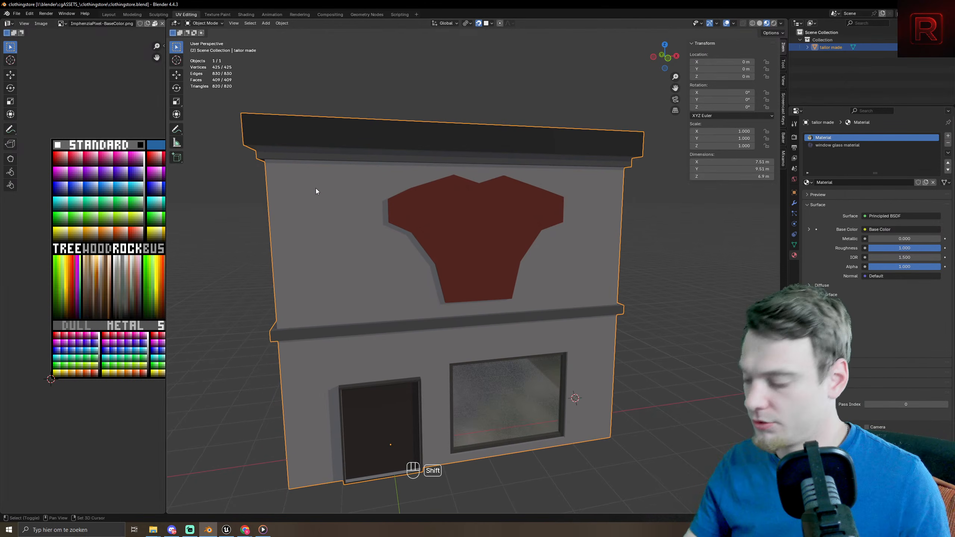
pyautogui.hotkey('shift', 'a')
pyautogui.click(317, 230)
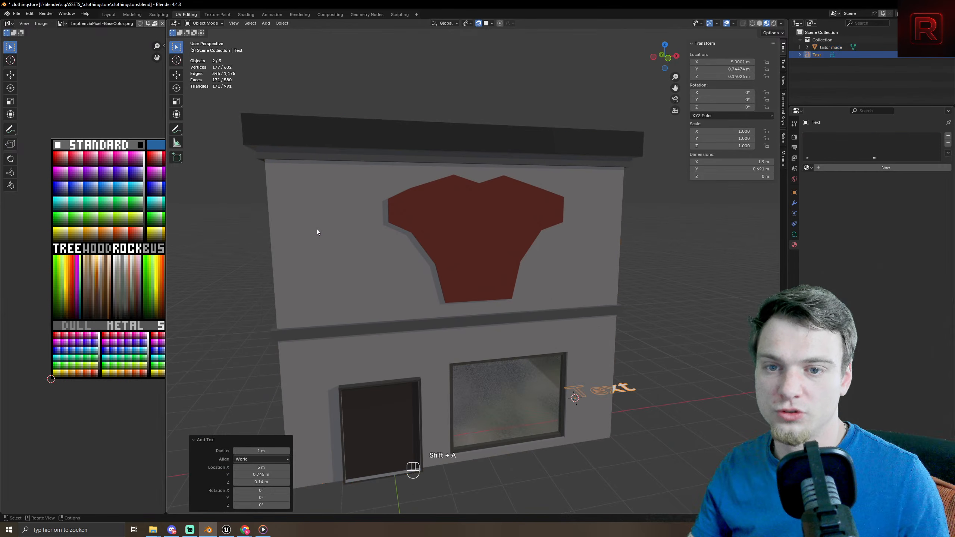
pyautogui.press('g')
pyautogui.press('z')
pyautogui.click(582, 213)
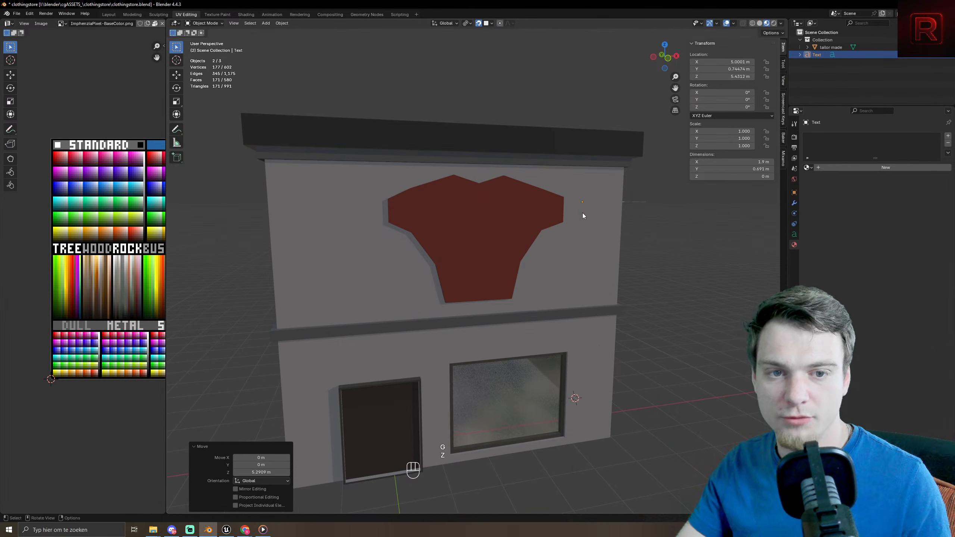
# - Move the text about 5.26 m in the negative X direction, then about 0.56 m back along positive X
pyautogui.press('g')
pyautogui.press('x')
pyautogui.click(376, 229)
pyautogui.press('g')
pyautogui.press('y')
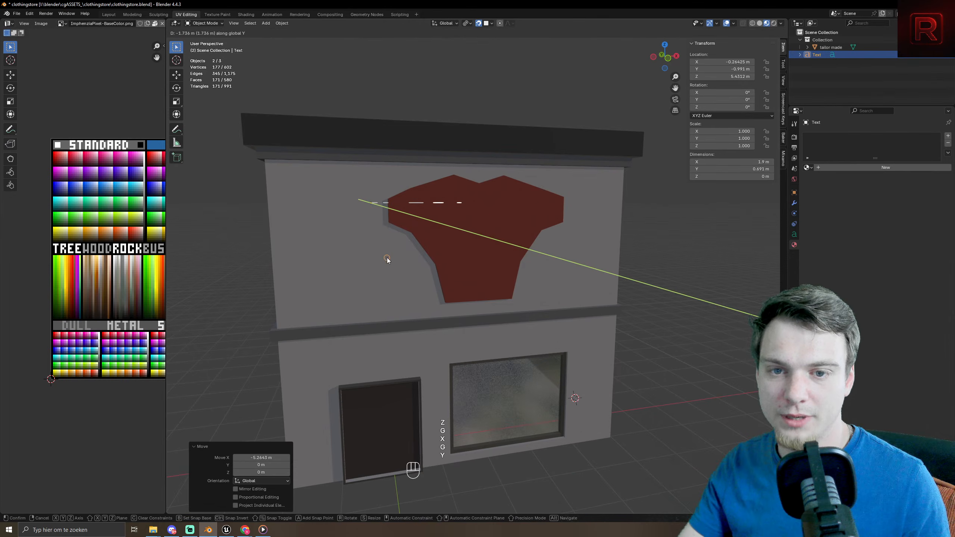
pyautogui.rightClick(387, 258)
pyautogui.moveTo(387, 258); pyautogui.dragTo(488, 305, button='middle')
pyautogui.press('g')
pyautogui.press('x')
pyautogui.click(539, 344)
# - With snapping turned off, move the text about 2.43 m in negative Y in front of the shirt, and rotate it 90° about X
pyautogui.hotkey('shift', 'Tab')
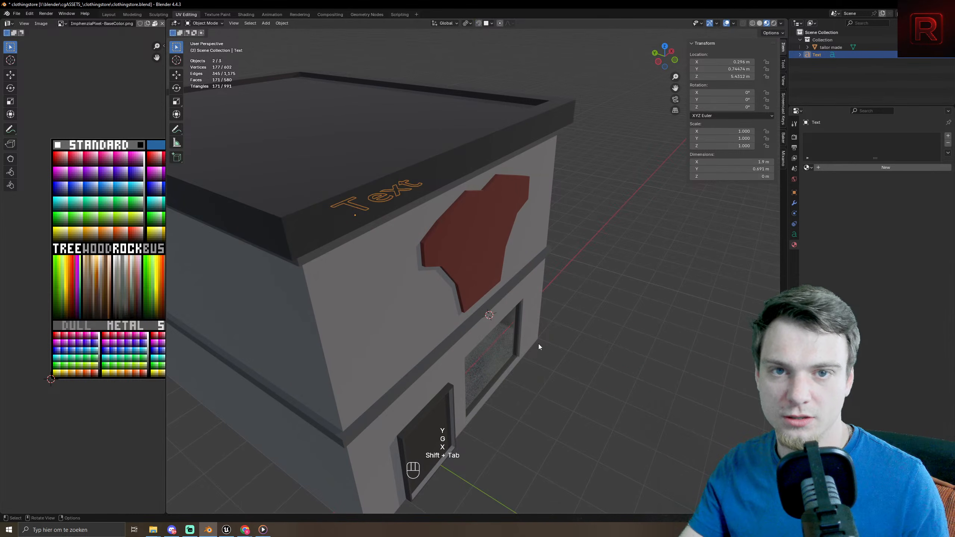
pyautogui.press('g')
pyautogui.press('x')
pyautogui.press('y')
pyautogui.click(640, 404)
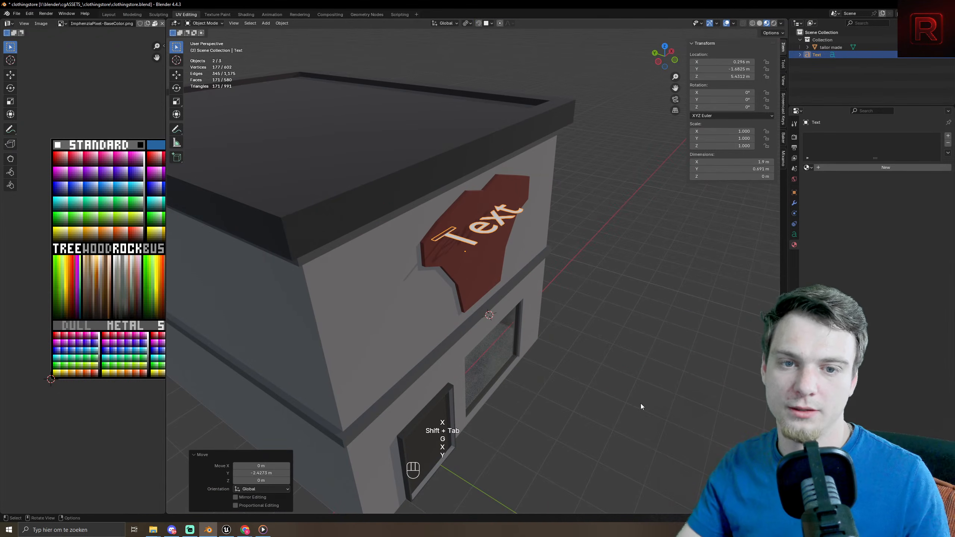
pyautogui.write('rx90')
pyautogui.press('KP_Enter')
# - In the front view, replace the placeholder text with "Tailor made" and leave Edit Mode
pyautogui.press('KP_3')
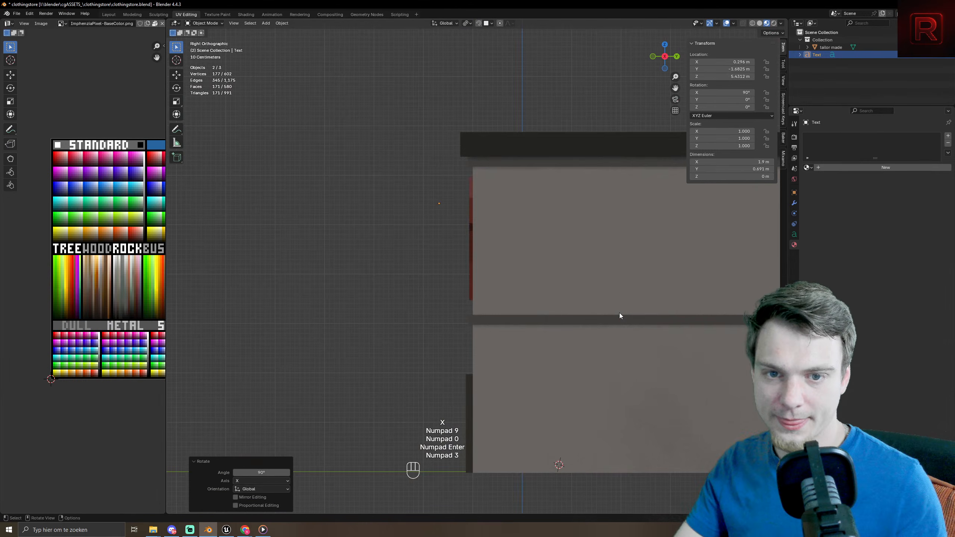
pyautogui.press('KP_1')
pyautogui.press('Tab')
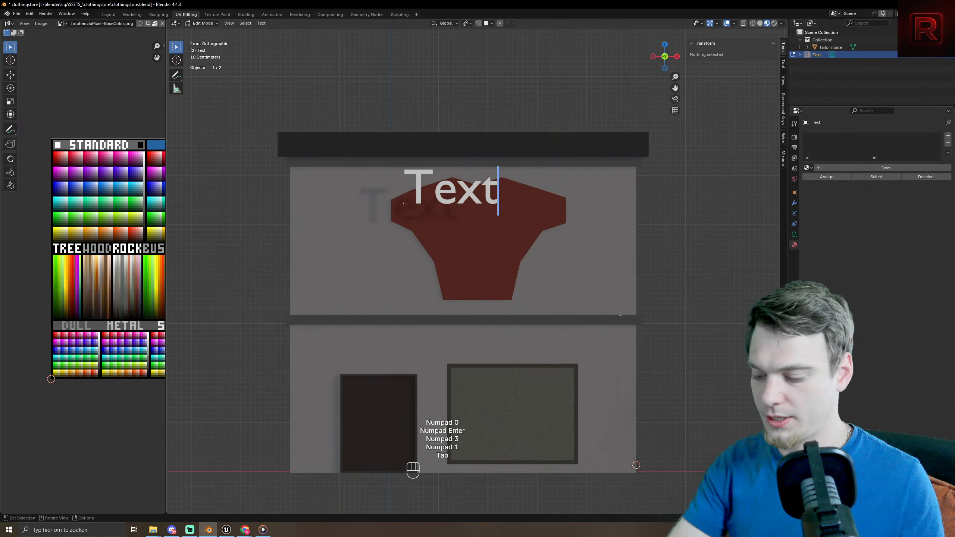
pyautogui.press('BackSpace')
pyautogui.press('BackSpace')
pyautogui.press('BackSpace')
pyautogui.write('T')
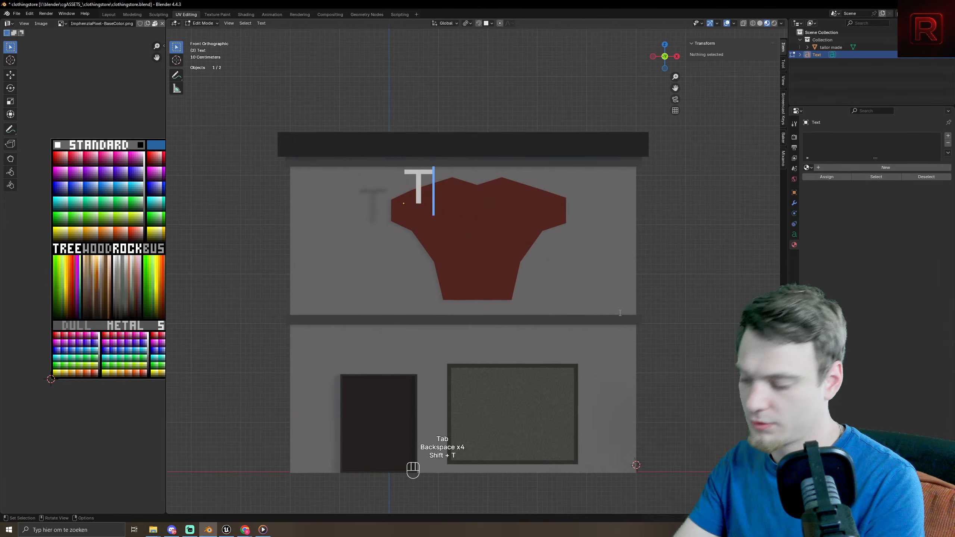
pyautogui.write('ailor m')
pyautogui.press('BackSpace')
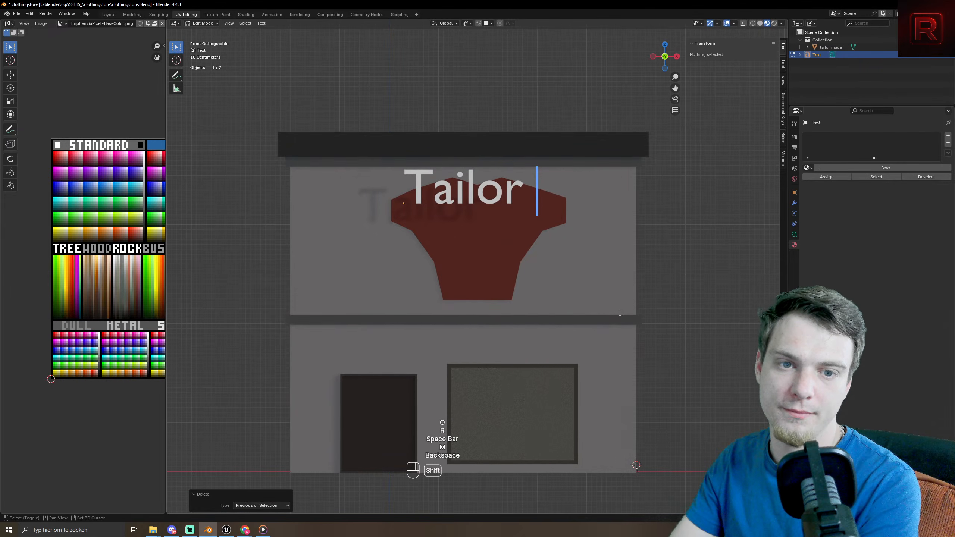
pyautogui.write('MAde')
pyautogui.press('BackSpace')
pyautogui.press('BackSpace')
pyautogui.press('BackSpace')
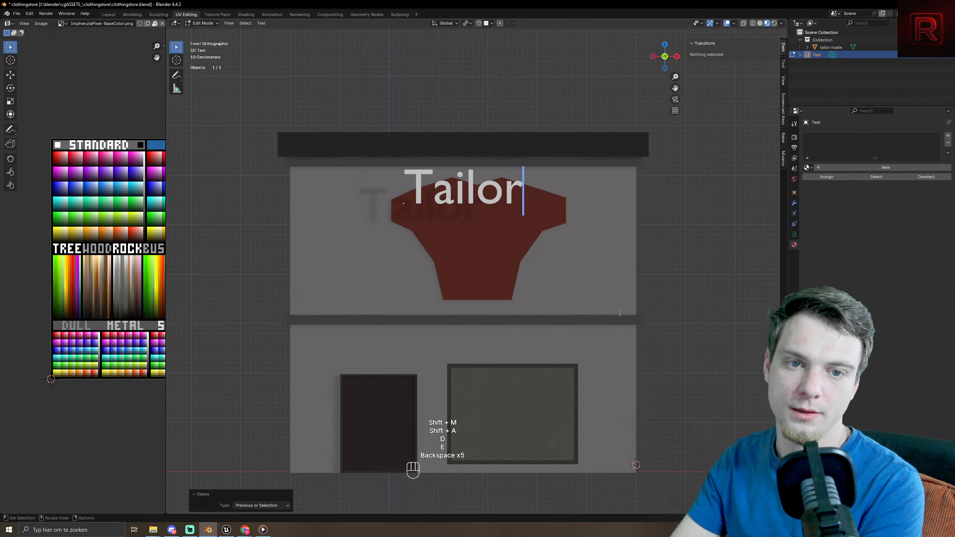
pyautogui.write('made')
pyautogui.press('BackSpace')
pyautogui.press('BackSpace')
pyautogui.press('BackSpace')
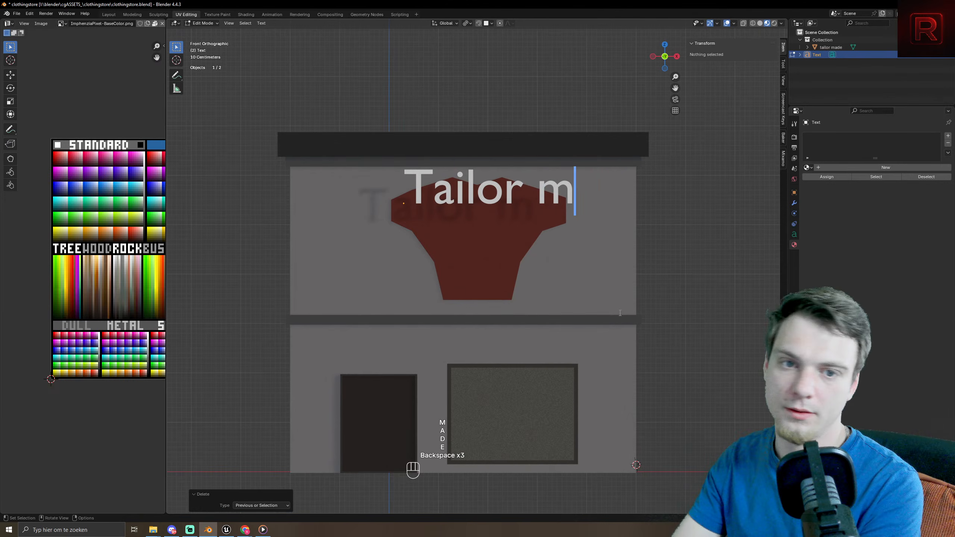
pyautogui.write('ade')
pyautogui.press('BackSpace')
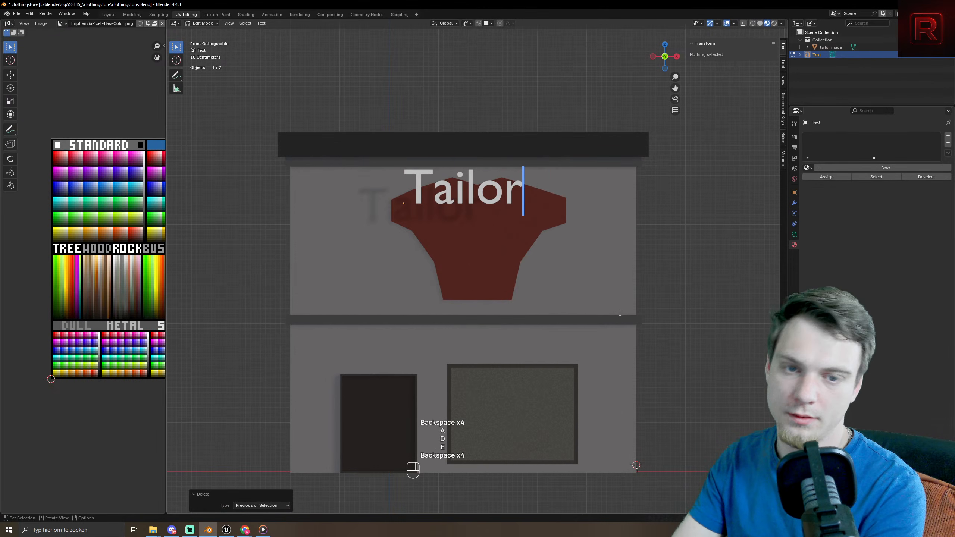
pyautogui.write('made')
pyautogui.press('Return')
pyautogui.press('Tab')
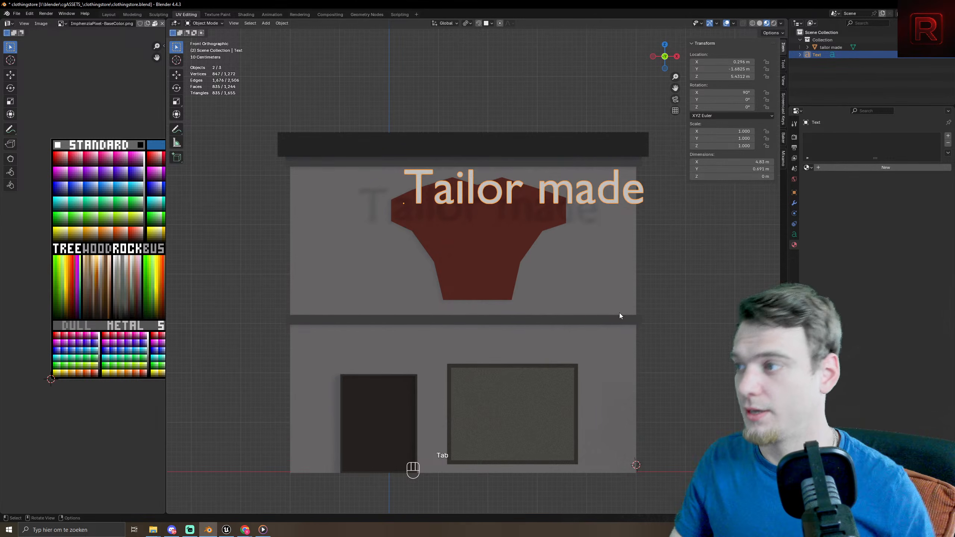
# - Rotate the text about 22.3° in the front view and move it about 1.05 m in the negative X direction across the shirt
pyautogui.press('r')
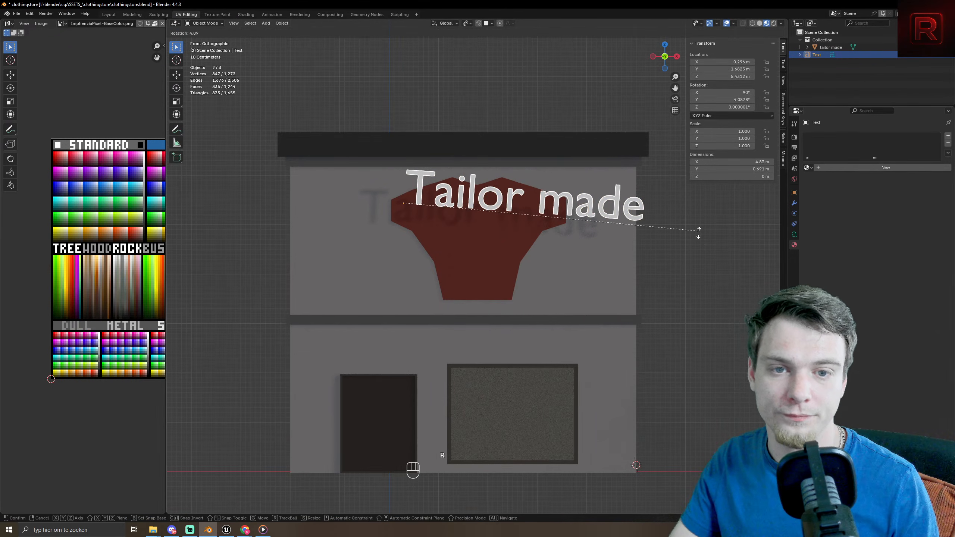
pyautogui.click(689, 327)
pyautogui.press('g')
pyautogui.press('x')
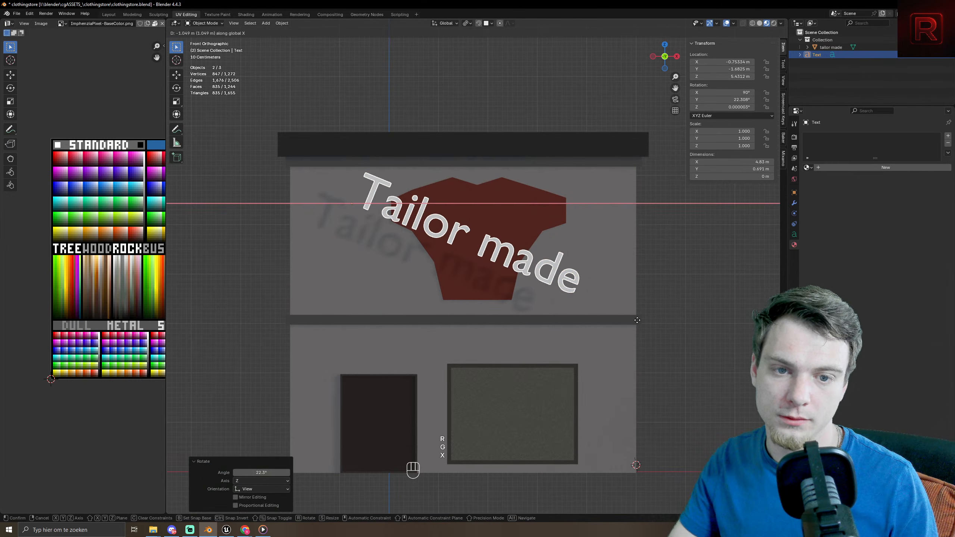
pyautogui.click(637, 320)
# - Turn on snapping and move the text about 0.68 m along Y onto the building's front wall
pyautogui.hotkey('shift', 'Tab')
pyautogui.moveTo(601, 253); pyautogui.dragTo(522, 299, button='middle')
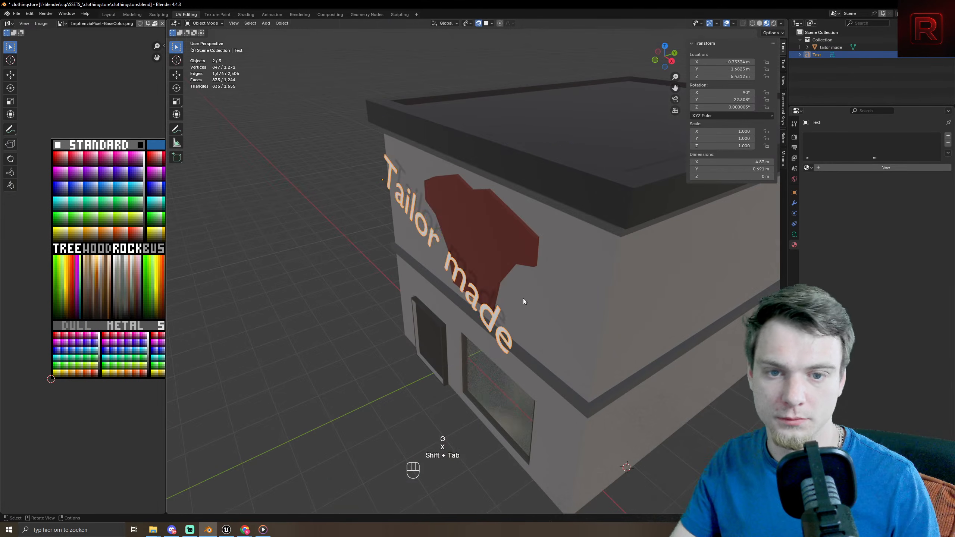
pyautogui.press('g')
pyautogui.press('y')
pyautogui.click(519, 301)
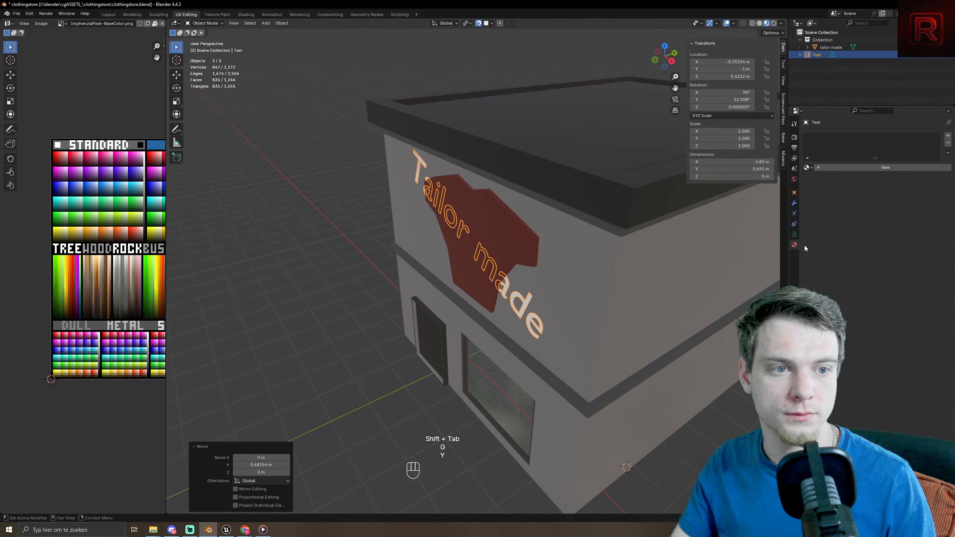
# - Give the "Tailor made" text depth by setting its geometry extrude to 0.15 m
pyautogui.click(795, 236)
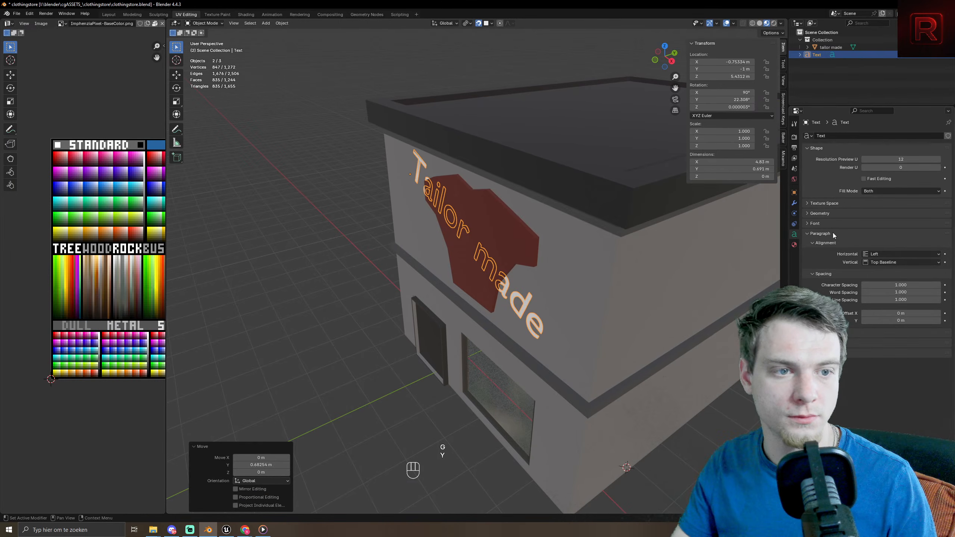
pyautogui.click(809, 224)
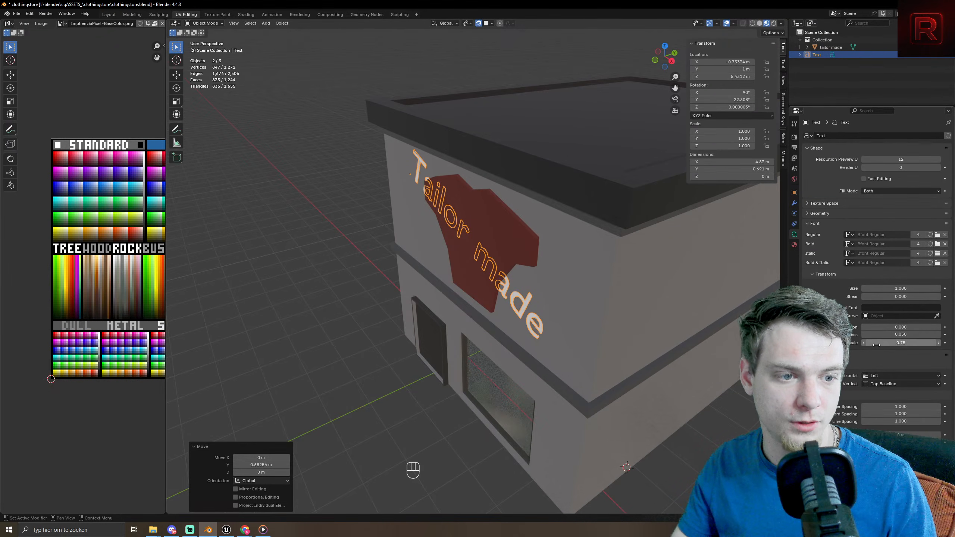
pyautogui.click(809, 224)
pyautogui.click(819, 213)
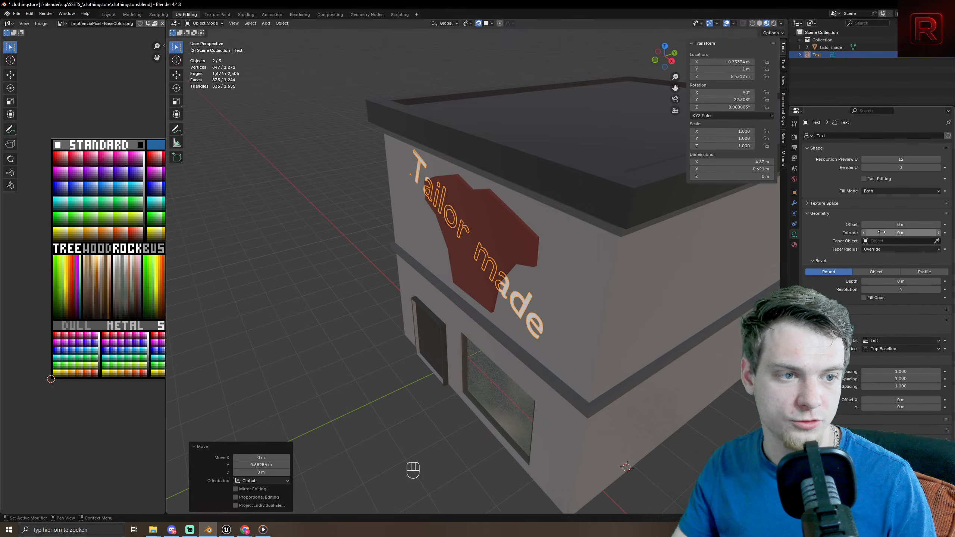
pyautogui.moveTo(894, 233); pyautogui.dragTo(932, 232)
pyautogui.press('Tab')
pyautogui.moveTo(468, 300); pyautogui.dragTo(539, 274, button='middle')
pyautogui.press('Tab')
pyautogui.press('Tab')
pyautogui.press('Tab')
pyautogui.press('Tab')
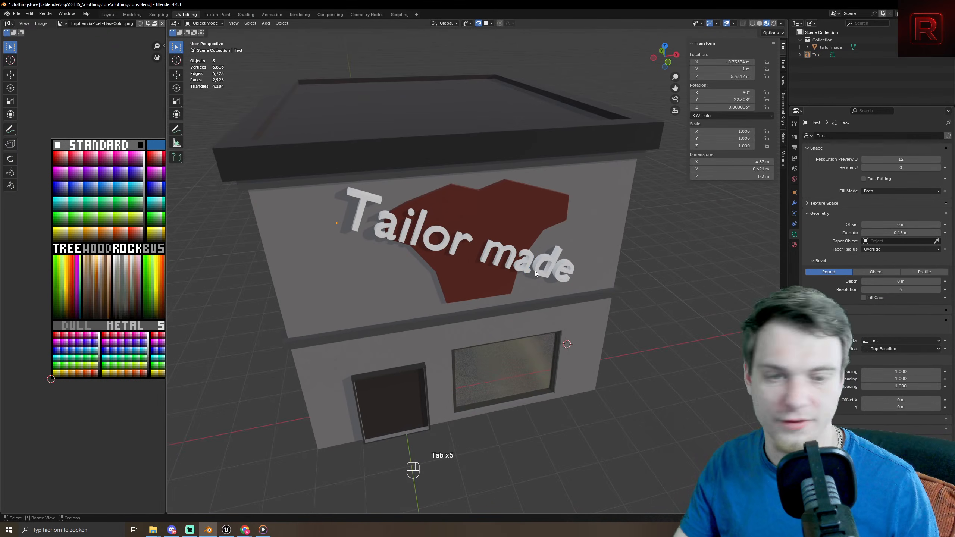
# - Replace the text's regular font with Impact Regular from the Windows fonts folder
pyautogui.click(534, 270)
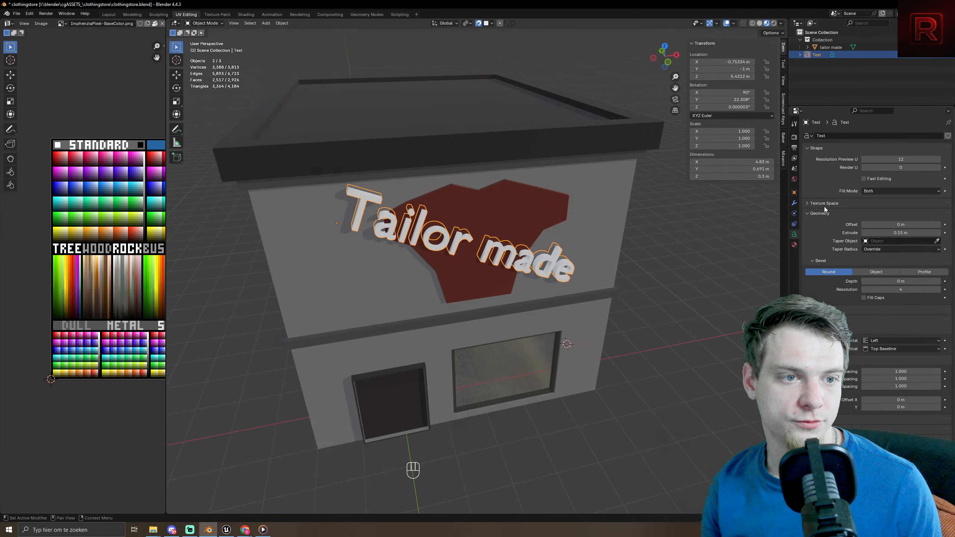
pyautogui.click(921, 319)
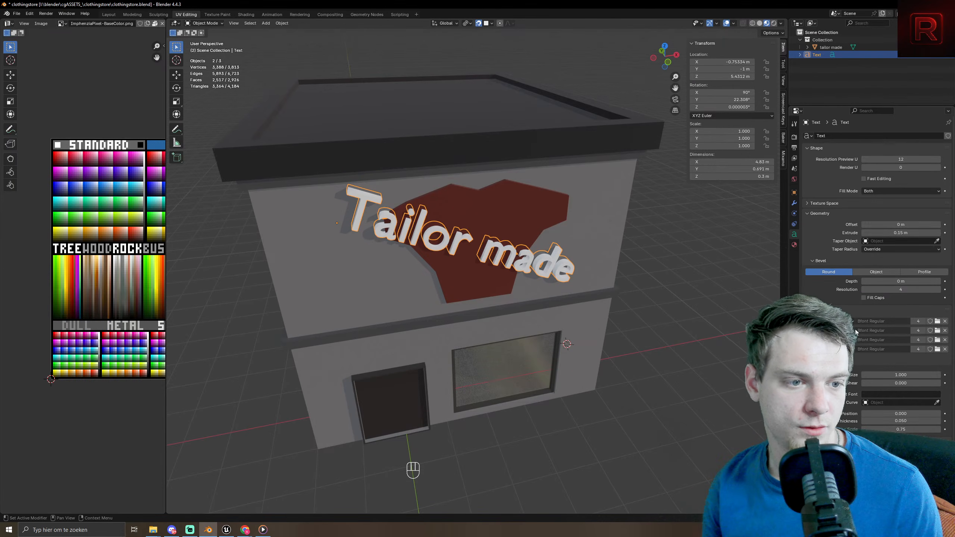
pyautogui.click(938, 321)
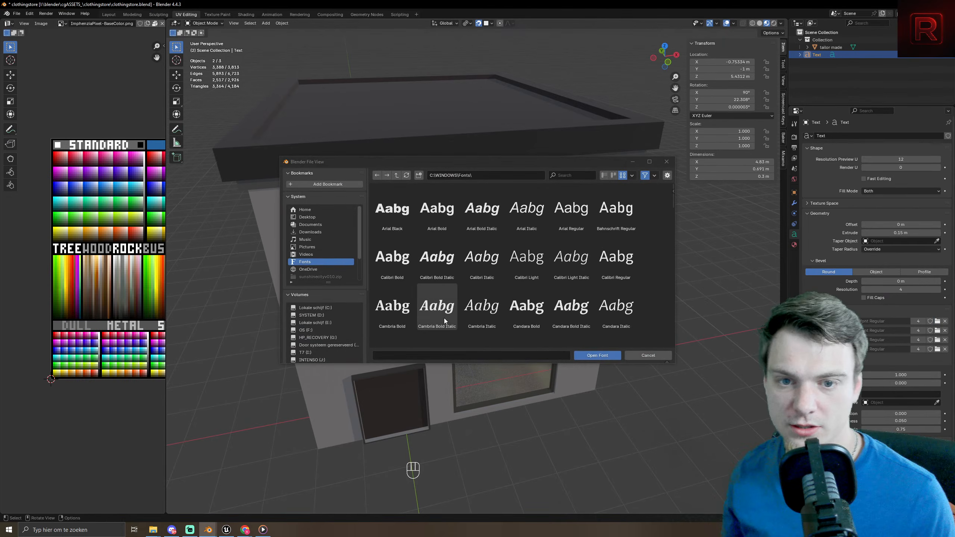
pyautogui.scroll(-6, 470, 277)
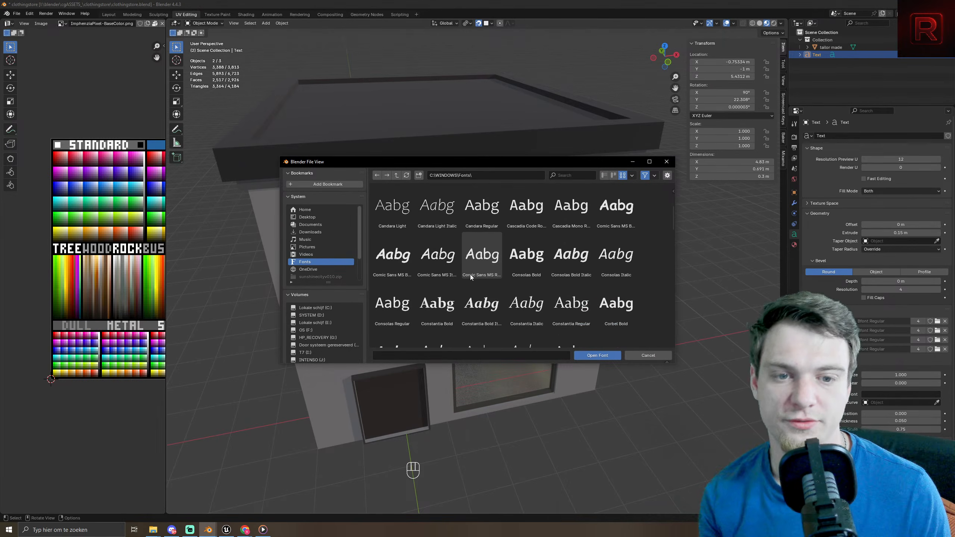
pyautogui.scroll(-3, 429, 299)
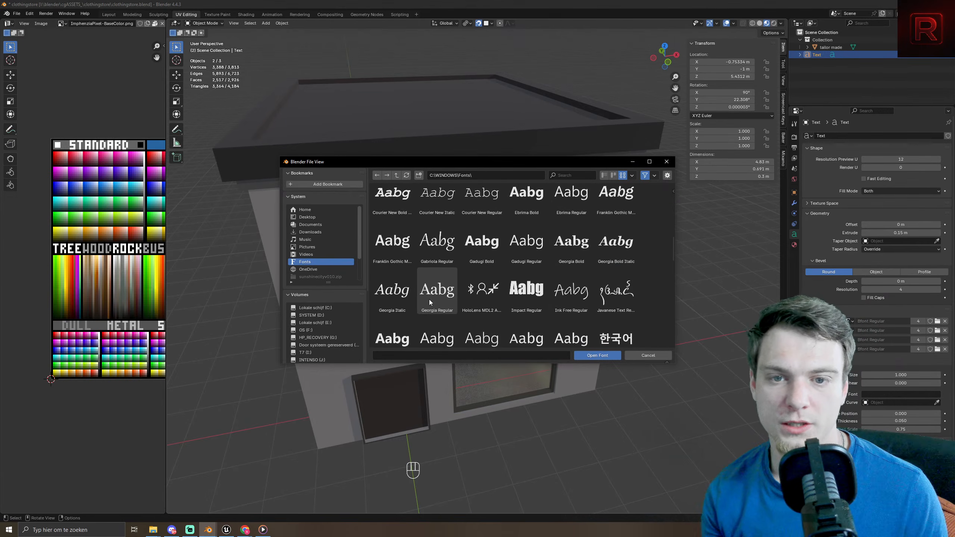
pyautogui.click(526, 278)
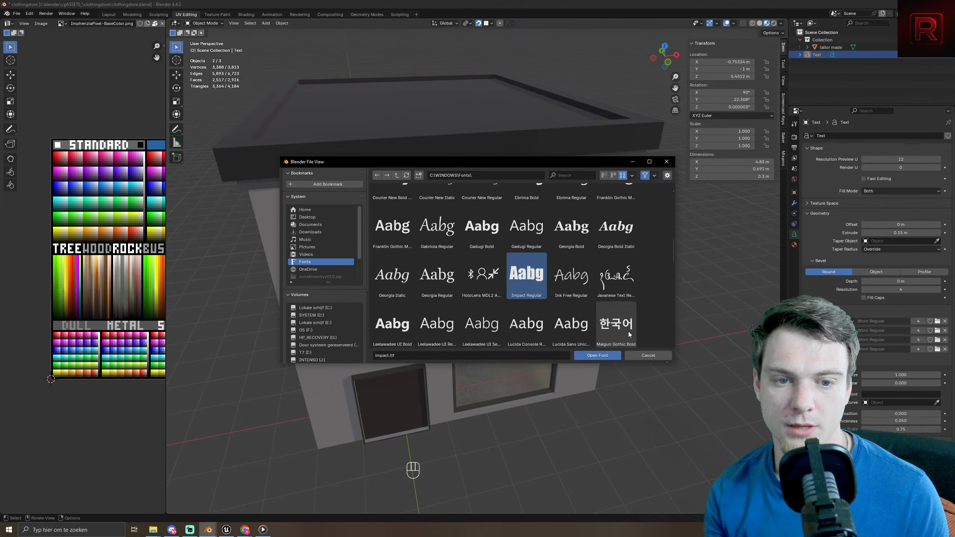
pyautogui.click(605, 356)
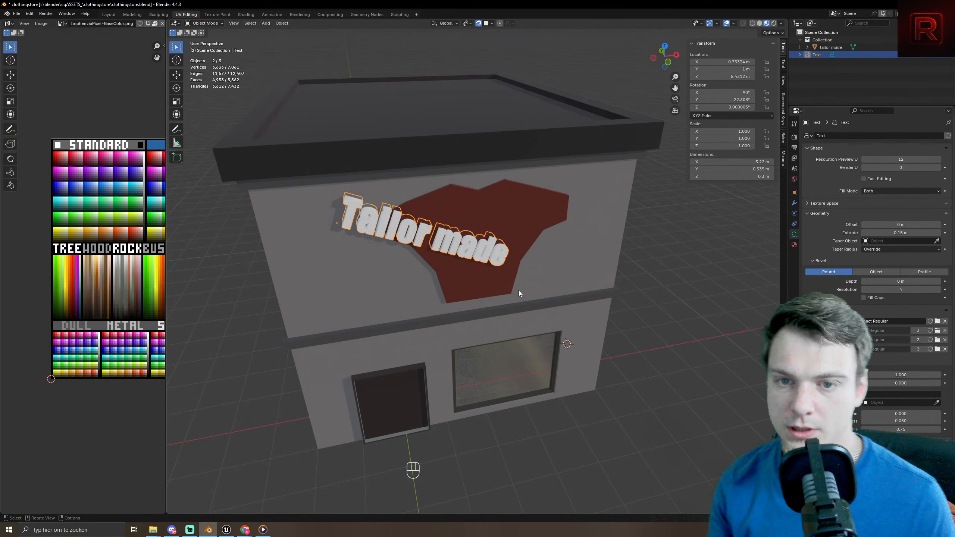
# - Move the text about 0.98 m in the positive X direction over the shirt sign, and deselect everything
pyautogui.press('g')
pyautogui.press('x')
pyautogui.click(542, 287)
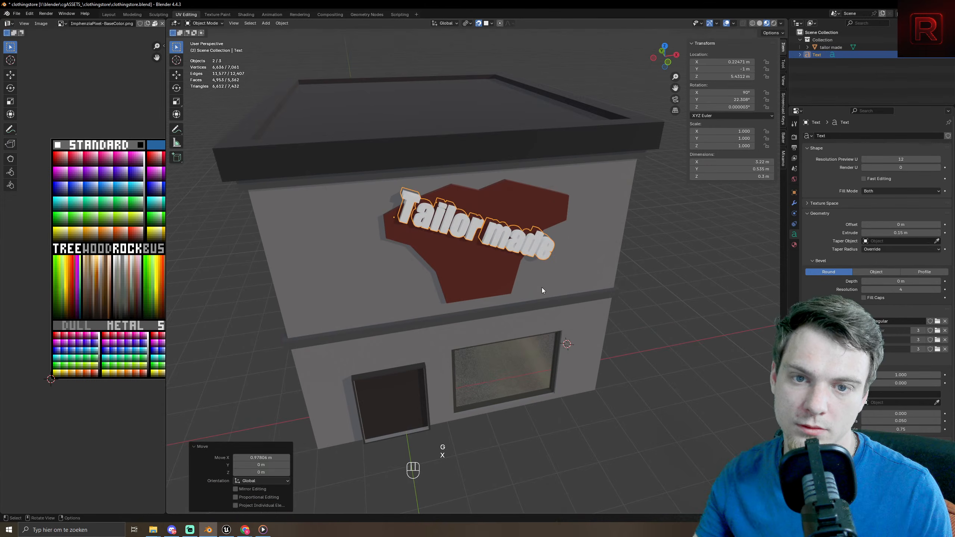
pyautogui.moveTo(541, 287); pyautogui.dragTo(497, 291, button='middle')
pyautogui.press('Tab')
pyautogui.press('Tab')
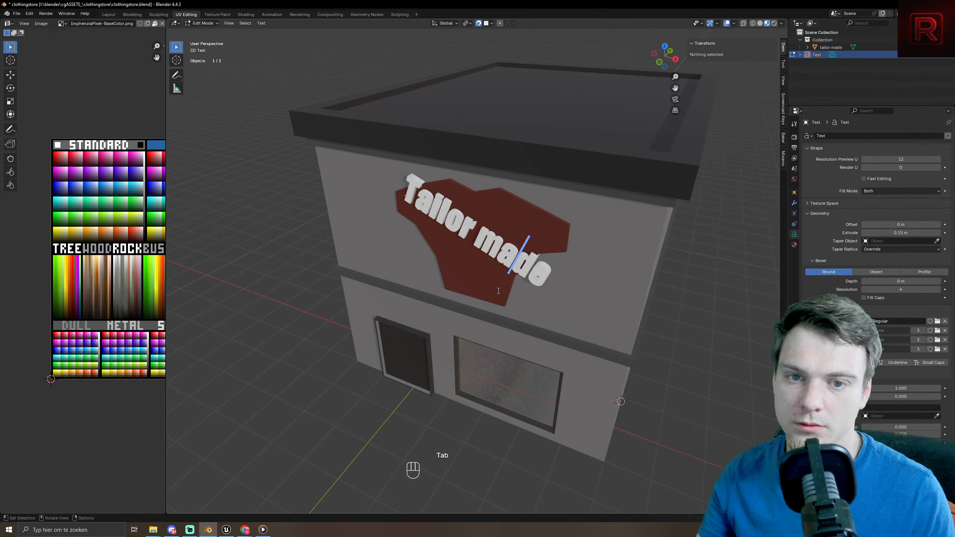
pyautogui.click(498, 291)
pyautogui.scroll(-4, 499, 291)
pyautogui.click(660, 333)
pyautogui.moveTo(660, 333); pyautogui.dragTo(640, 342, button='middle')
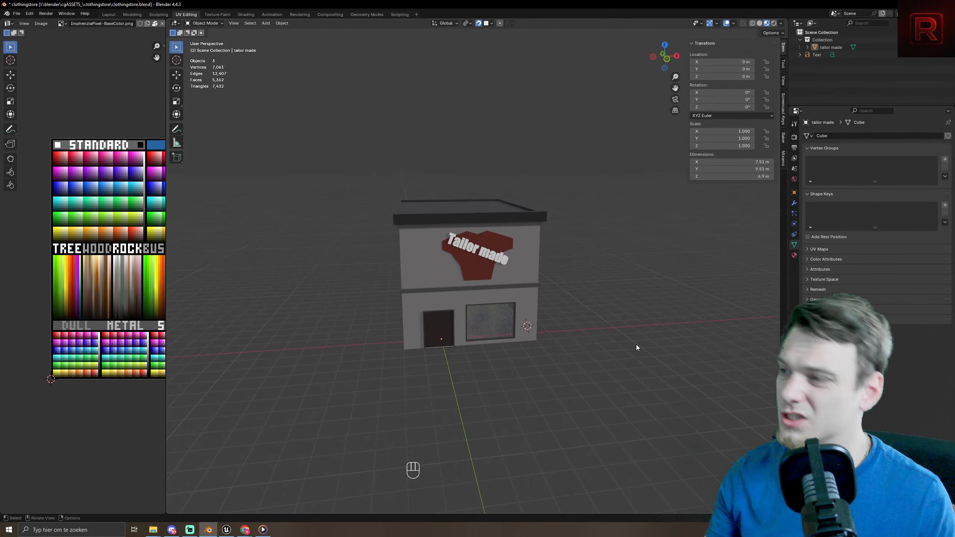
pyautogui.scroll(5, 620, 351)
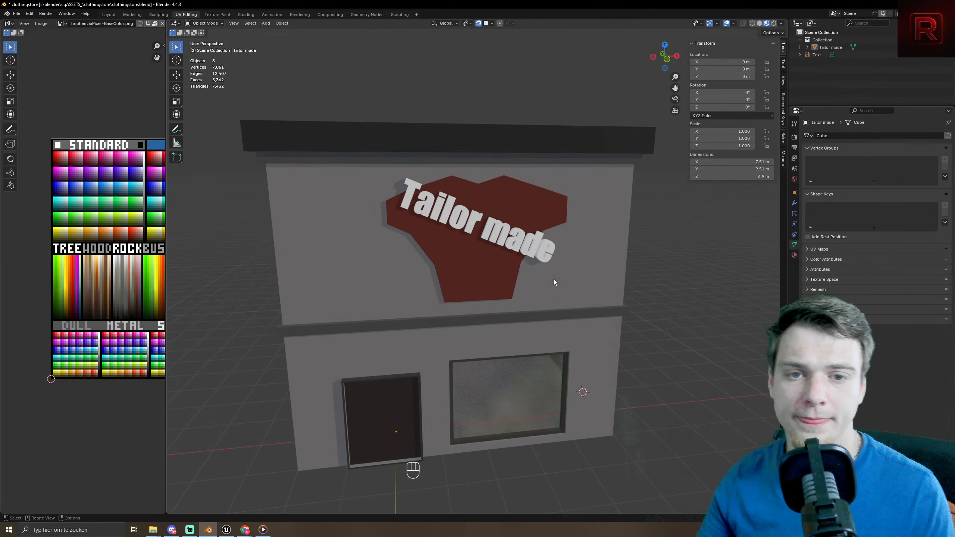
# - Scale the text up by about 1.42 and move it about 0.81 m in the negative X direction to recentre it on the shirt
pyautogui.click(514, 243)
pyautogui.press('s')
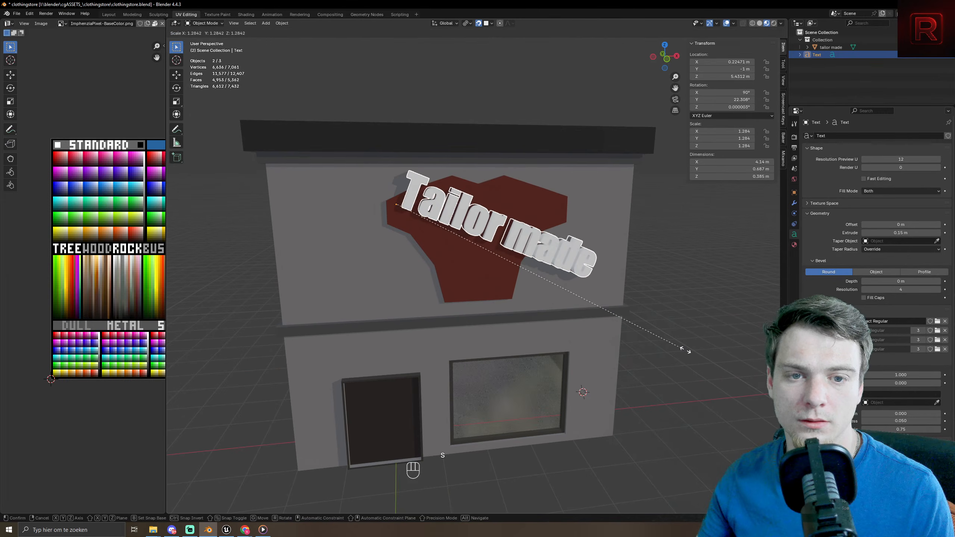
pyautogui.click(707, 367)
pyautogui.press('g')
pyautogui.press('x')
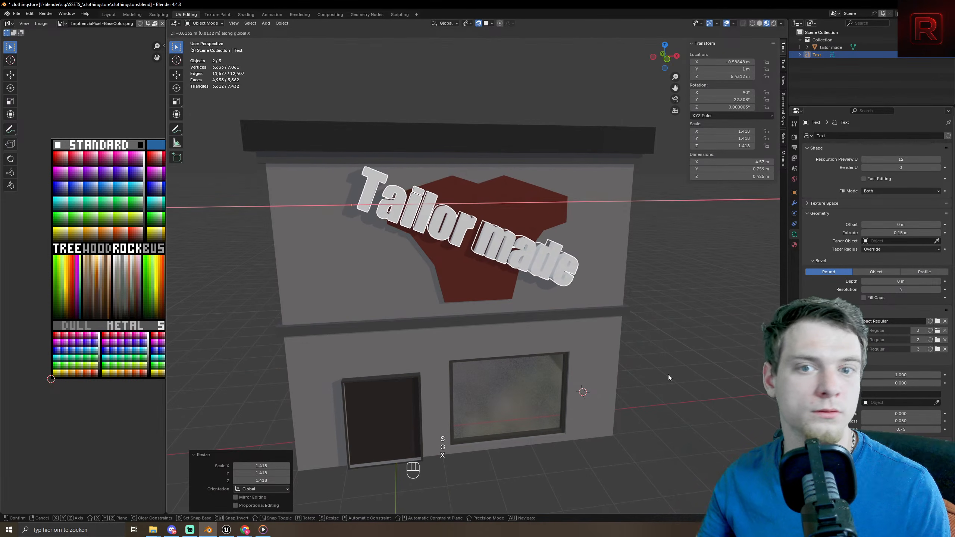
pyautogui.click(664, 375)
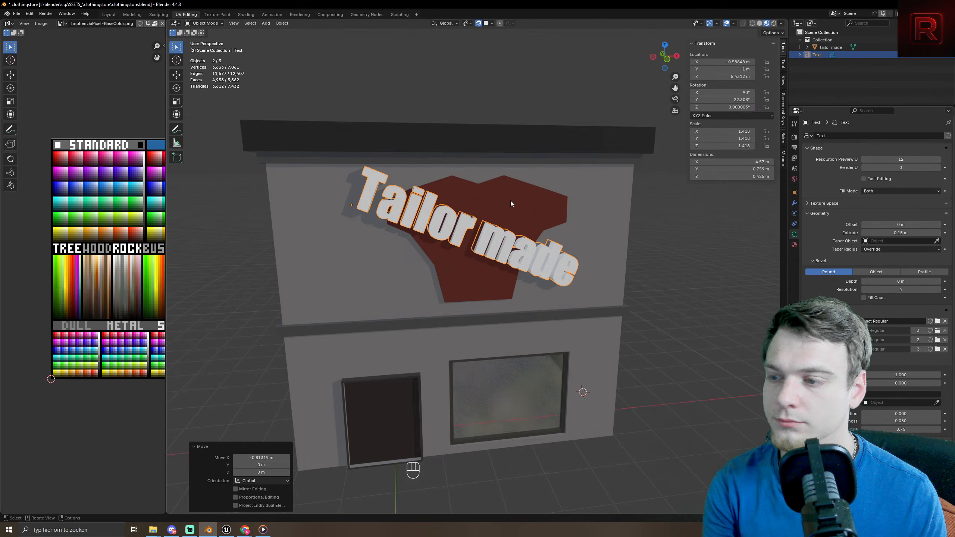
# - Try the building's existing palette material on the text, and remove that material from it again
pyautogui.moveTo(510, 200)
pyautogui.mouseDown(button='middle')
pyautogui.moveTo(478, 206)
pyautogui.moveTo(485, 170)
pyautogui.moveTo(525, 170)
pyautogui.moveTo(557, 196)
pyautogui.moveTo(523, 213)
pyautogui.mouseUp(button='middle')
pyautogui.click(794, 244)
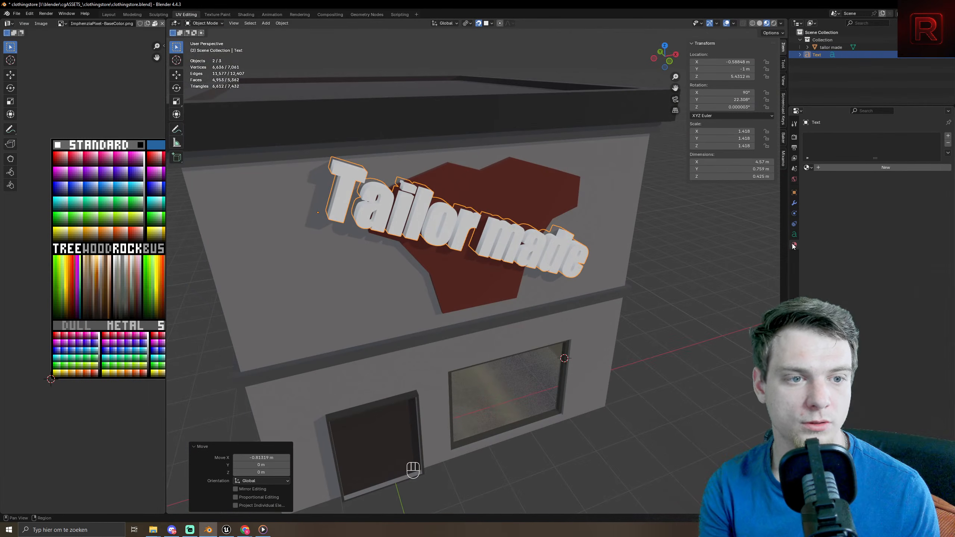
pyautogui.click(806, 168)
pyautogui.click(821, 179)
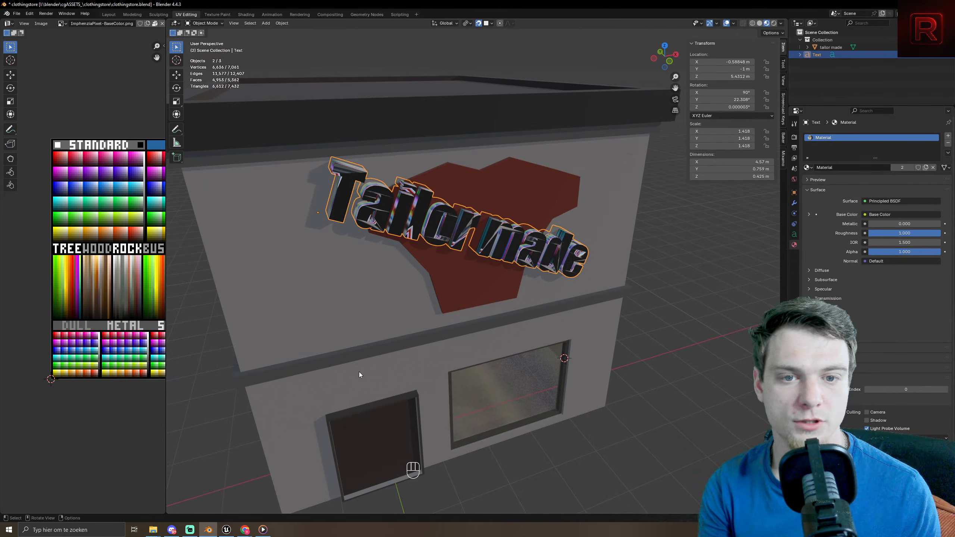
pyautogui.click(807, 168)
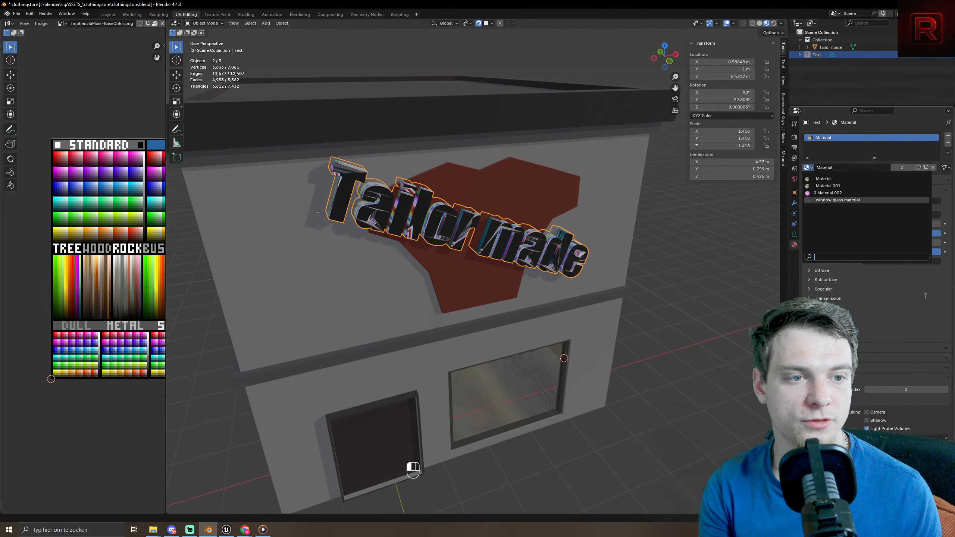
pyautogui.click(948, 136)
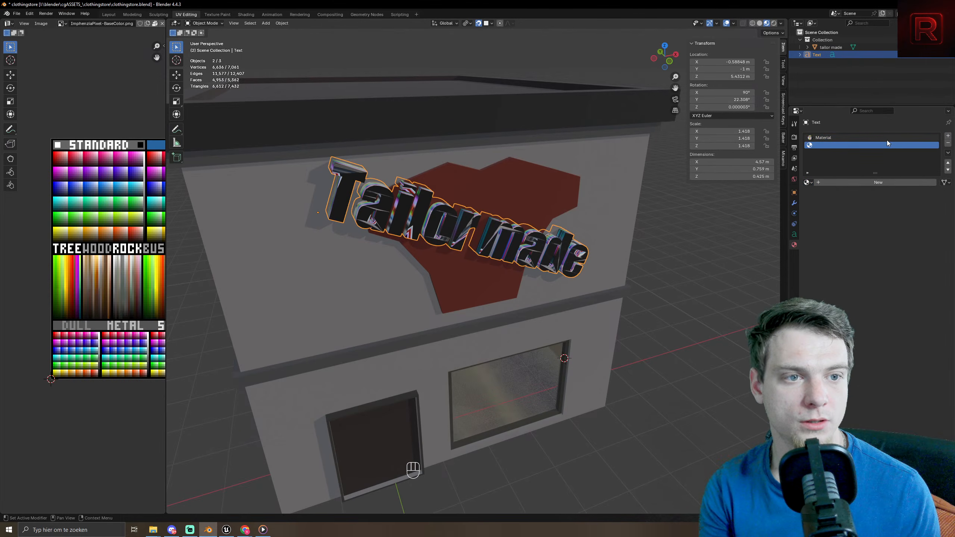
pyautogui.click(886, 138)
pyautogui.click(949, 144)
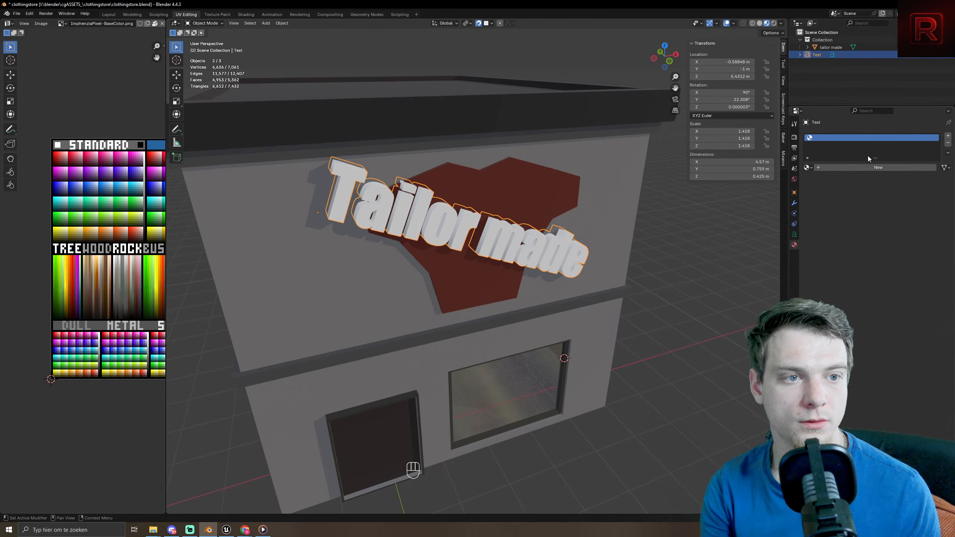
# - Create a new material for the text with a light orange base color and a roughness of 1.0
pyautogui.click(881, 168)
pyautogui.click(893, 214)
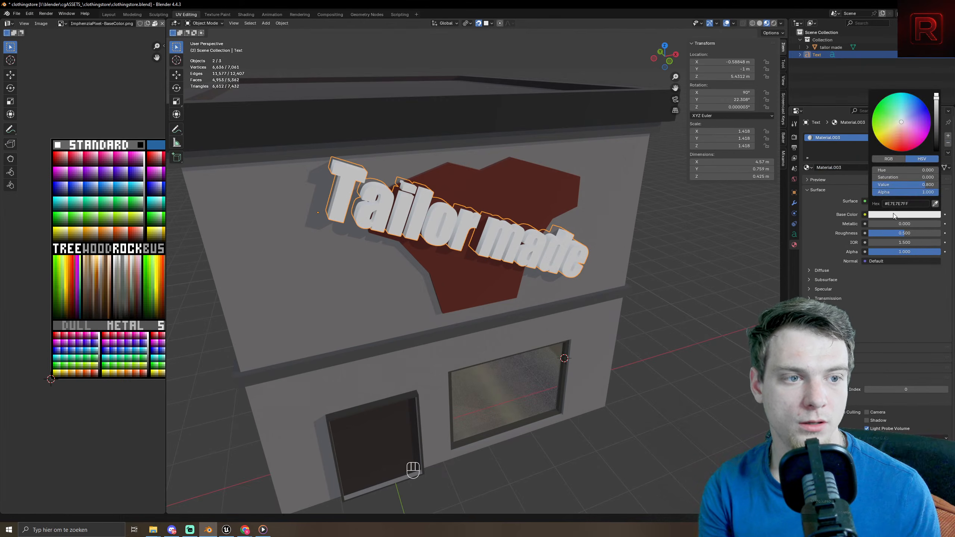
pyautogui.moveTo(894, 116); pyautogui.dragTo(890, 137)
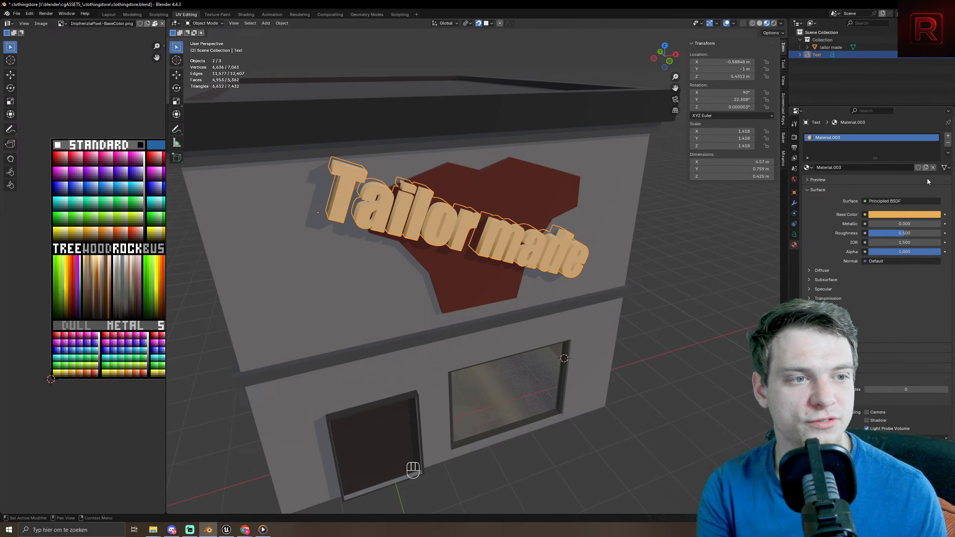
pyautogui.moveTo(888, 233); pyautogui.dragTo(933, 233)
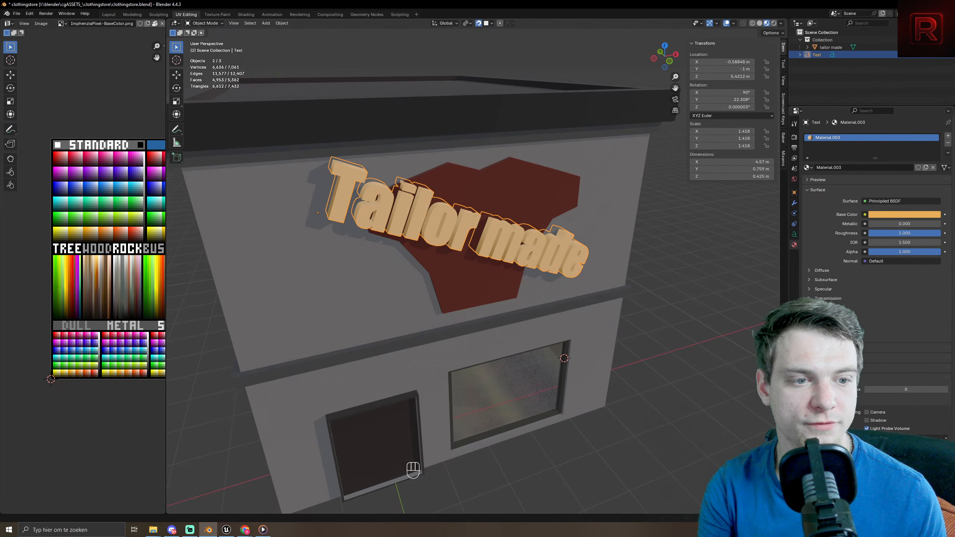
# - Give the text's material an orange emission color with an emission strength of 1.0, and save the file
pyautogui.click(865, 325)
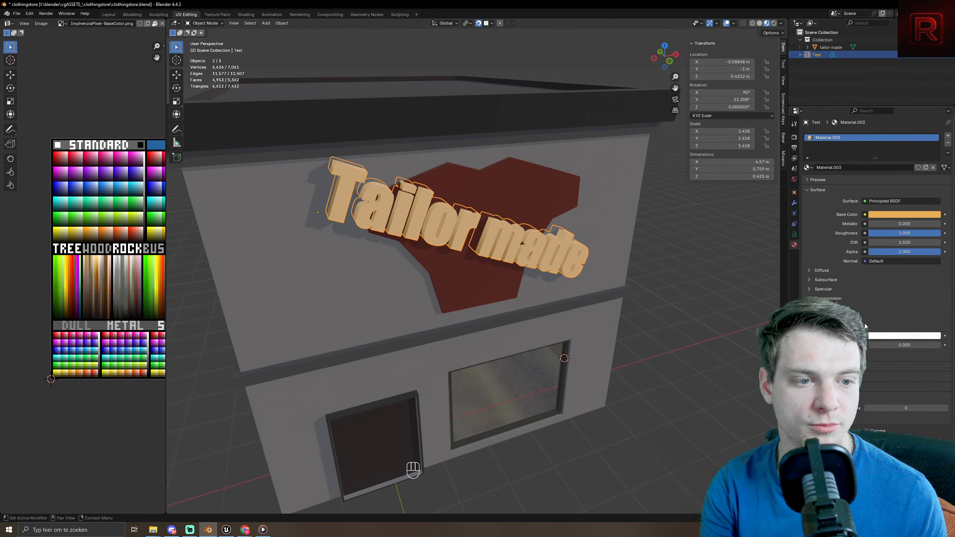
pyautogui.moveTo(904, 345); pyautogui.dragTo(884, 343)
pyautogui.click(876, 345)
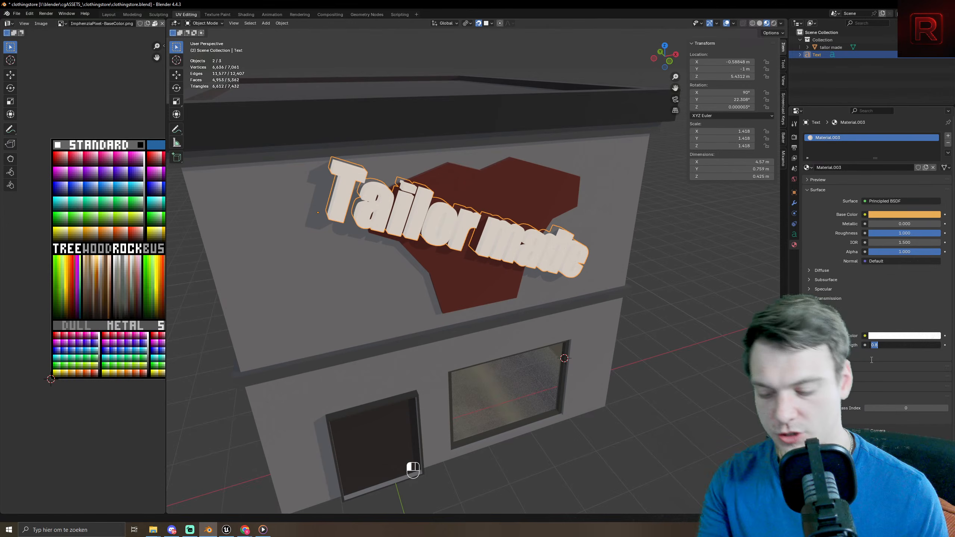
pyautogui.write('1')
pyautogui.press('Return')
pyautogui.click(906, 336)
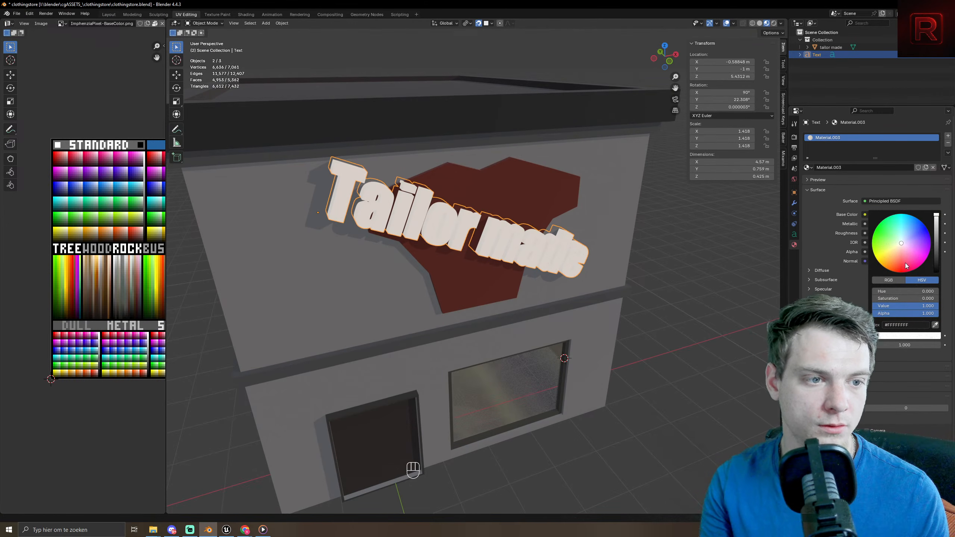
pyautogui.click(895, 252)
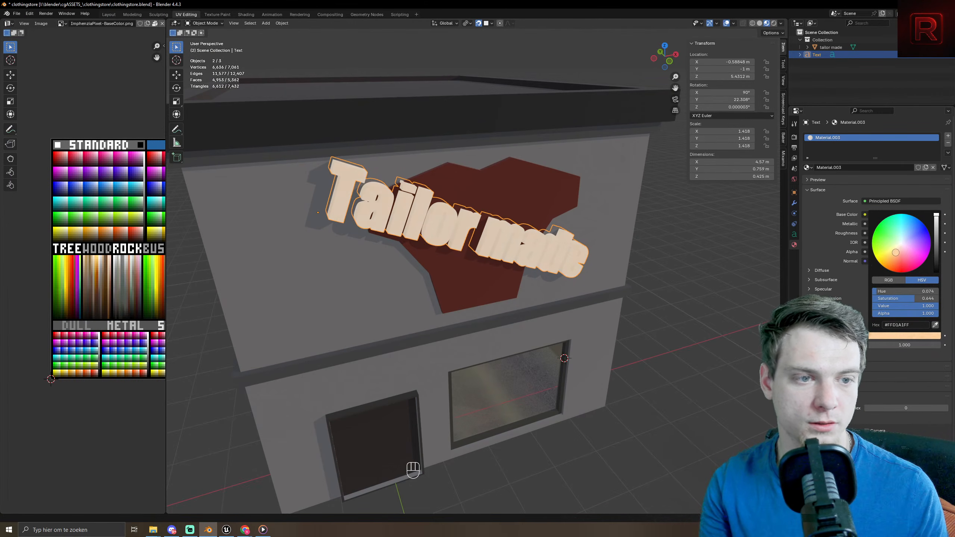
pyautogui.click(890, 261)
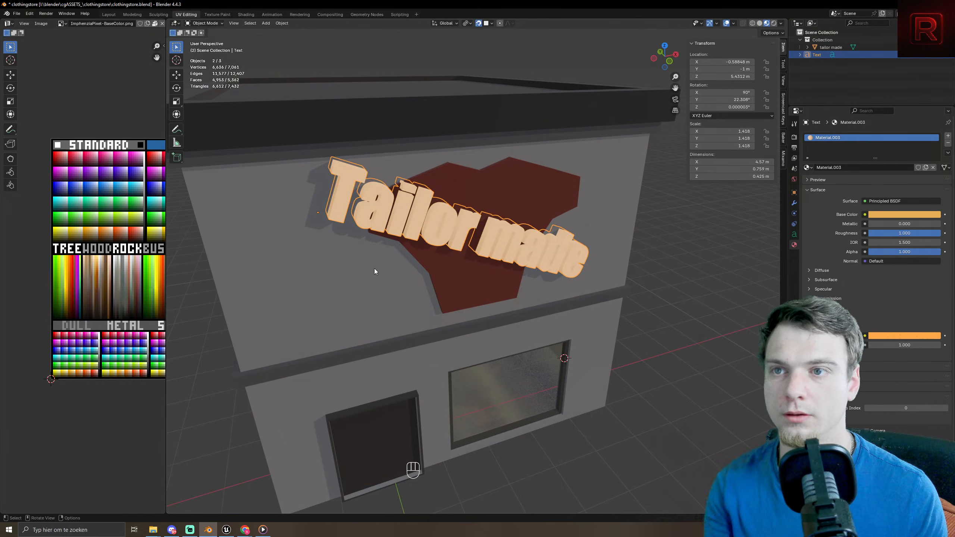
pyautogui.moveTo(375, 268); pyautogui.dragTo(396, 259, button='middle')
pyautogui.hotkey('ctrl', 's')
# - Select the building and enter mesh editing with its whole mesh selected
pyautogui.click(344, 273)
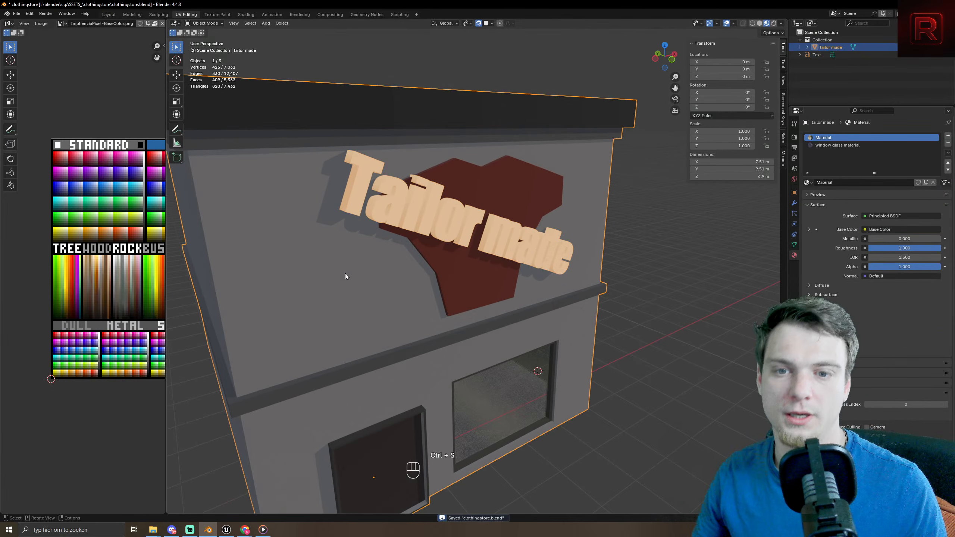
pyautogui.scroll(-5, 345, 275)
pyautogui.moveTo(346, 275); pyautogui.dragTo(299, 274, button='middle')
pyautogui.press('Tab')
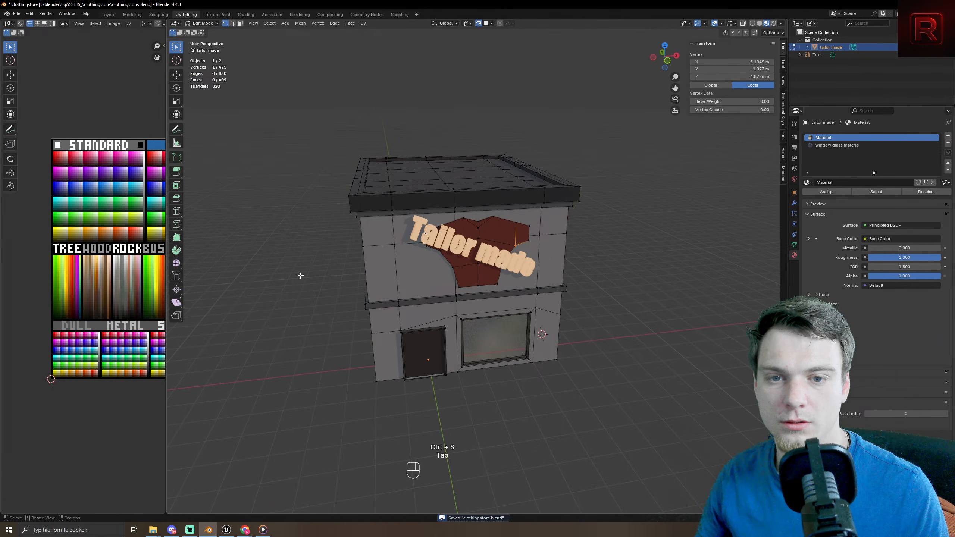
pyautogui.press('a')
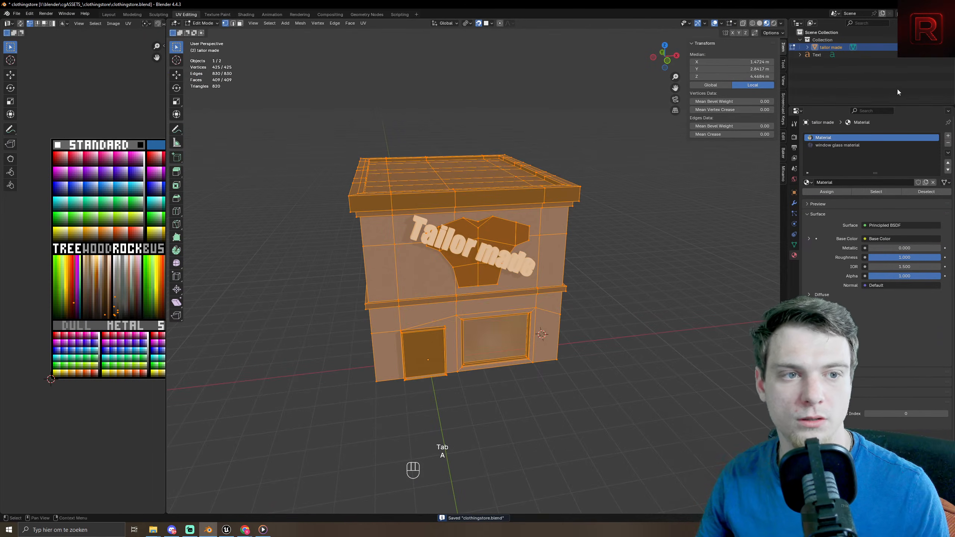
# - Try to isolate the building's wall faces by picking their UVs on the palette's rock area and hiding the other UVs
pyautogui.scroll(5, 97, 334)
pyautogui.moveTo(97, 334); pyautogui.dragTo(15, 298, button='middle')
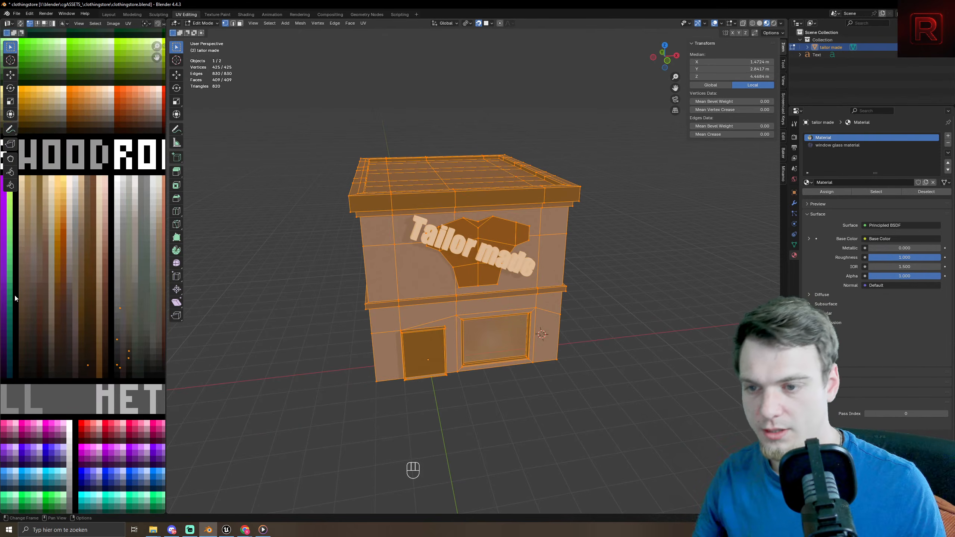
pyautogui.moveTo(100, 291); pyautogui.dragTo(163, 331)
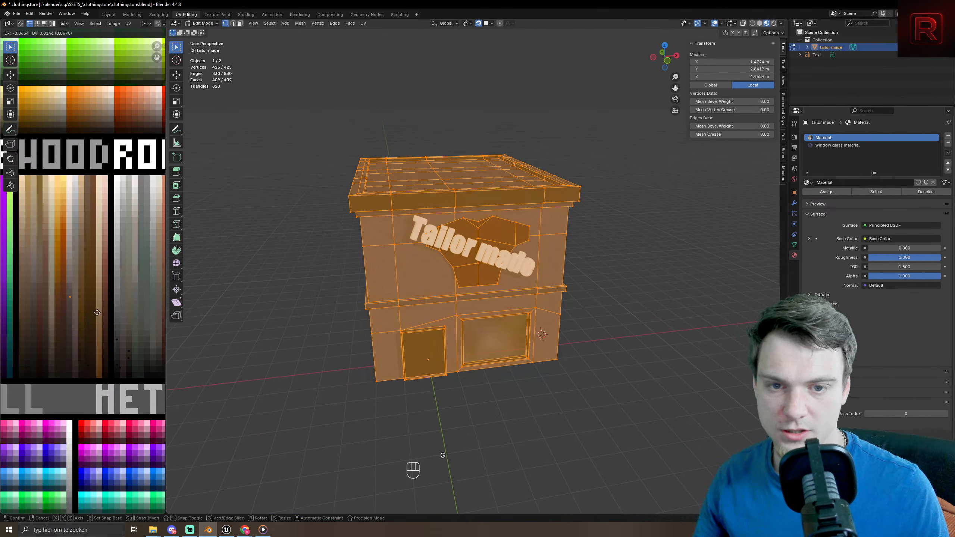
pyautogui.press('g')
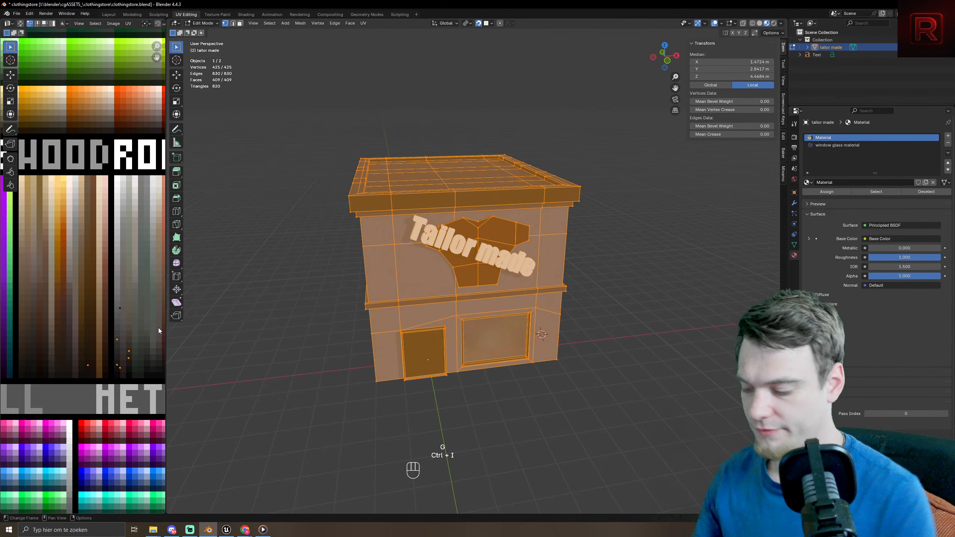
pyautogui.press('h')
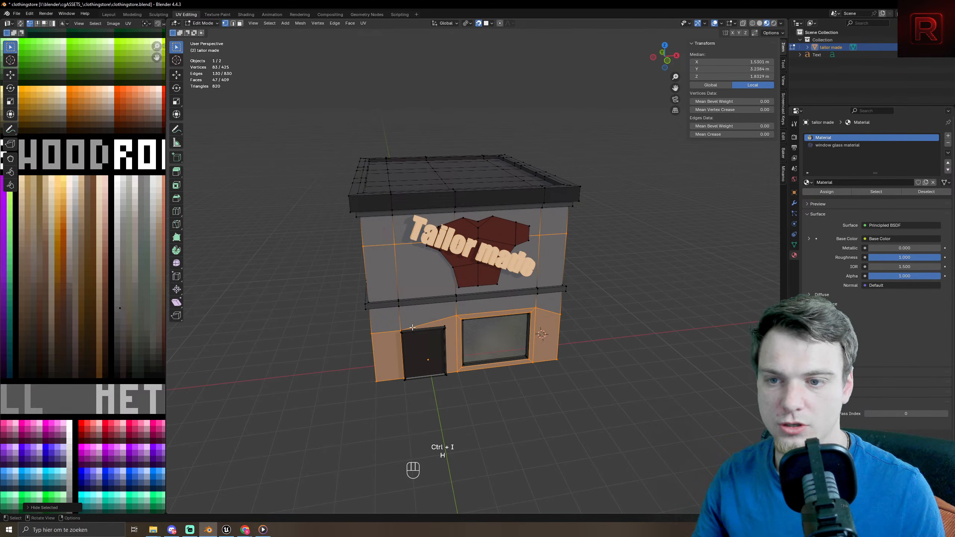
# - In face selection mode, select the wall faces of both storeys by isolating their UVs on the grey rock swatch
pyautogui.moveTo(512, 424); pyautogui.dragTo(618, 366, button='middle')
pyautogui.press('3')
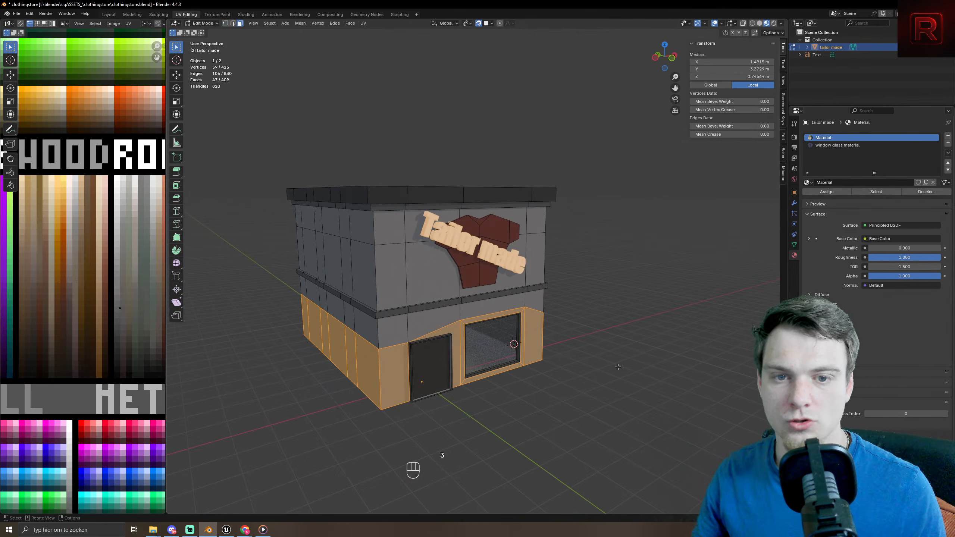
pyautogui.scroll(-6, 16, 311)
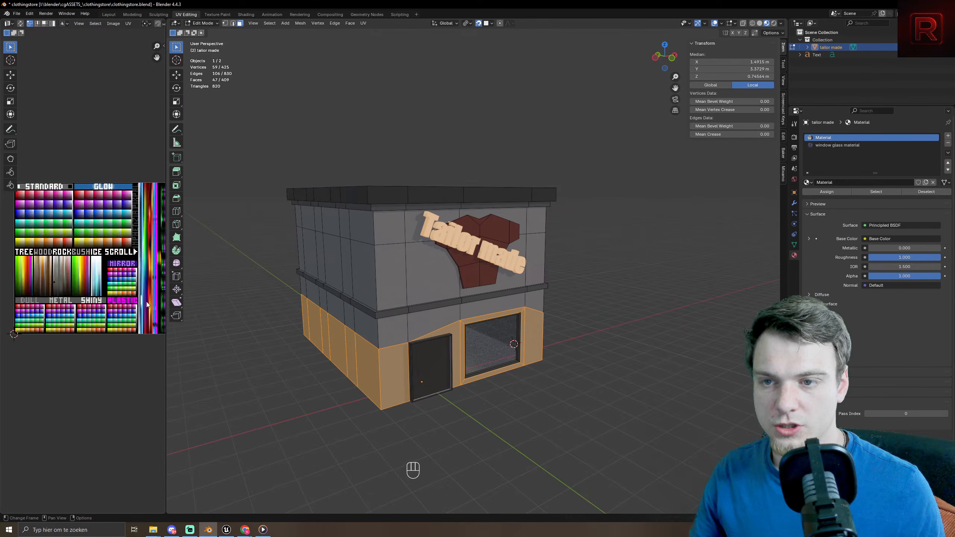
pyautogui.moveTo(91, 309); pyautogui.dragTo(105, 302, button='middle')
pyautogui.hotkey('alt', 'a')
pyautogui.click(394, 386)
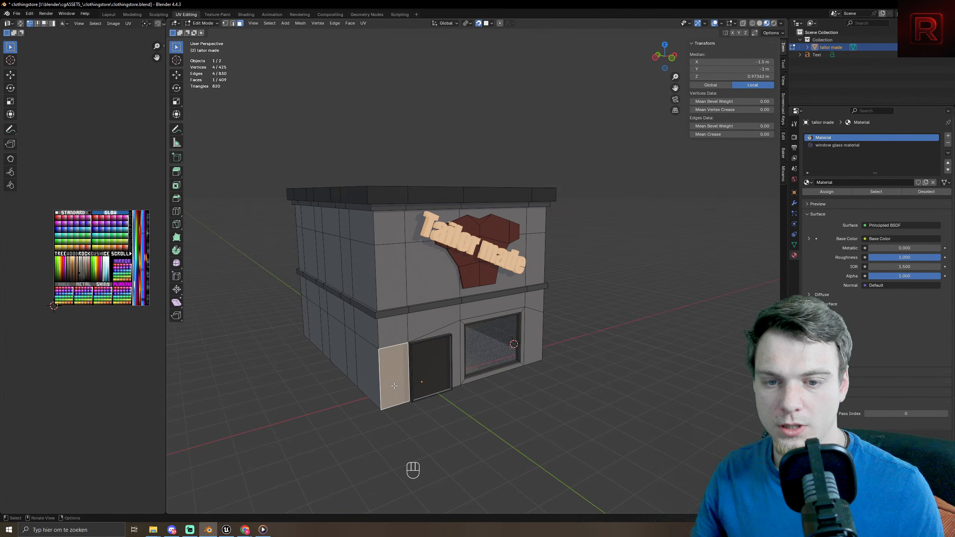
pyautogui.press('a')
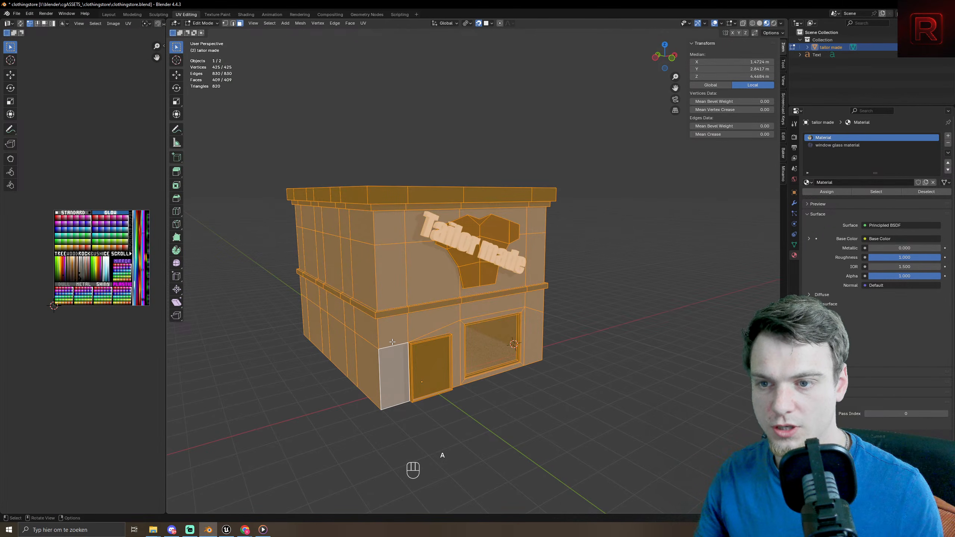
pyautogui.click(392, 342)
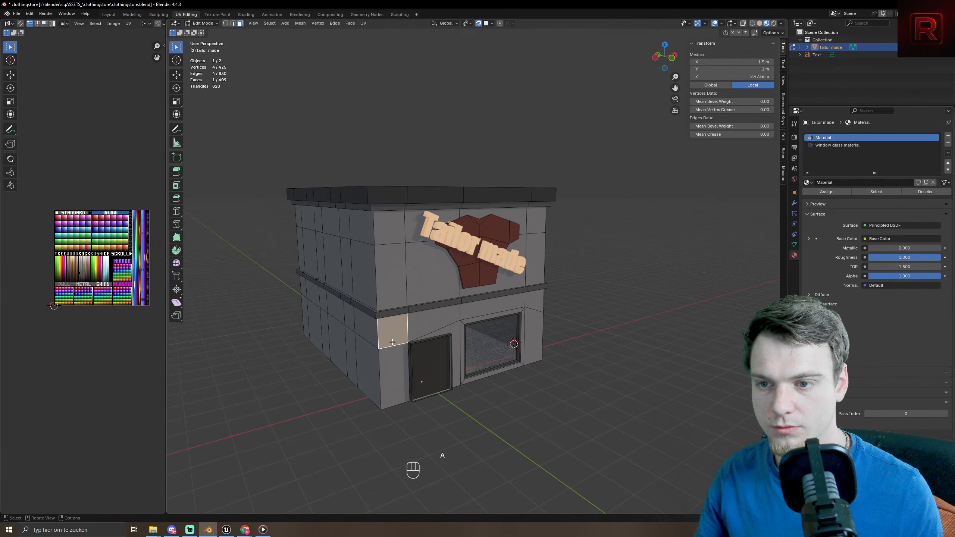
pyautogui.keyDown('shift'); pyautogui.click(390, 365); pyautogui.keyUp('shift')
pyautogui.scroll(10, 155, 262)
pyautogui.press('a')
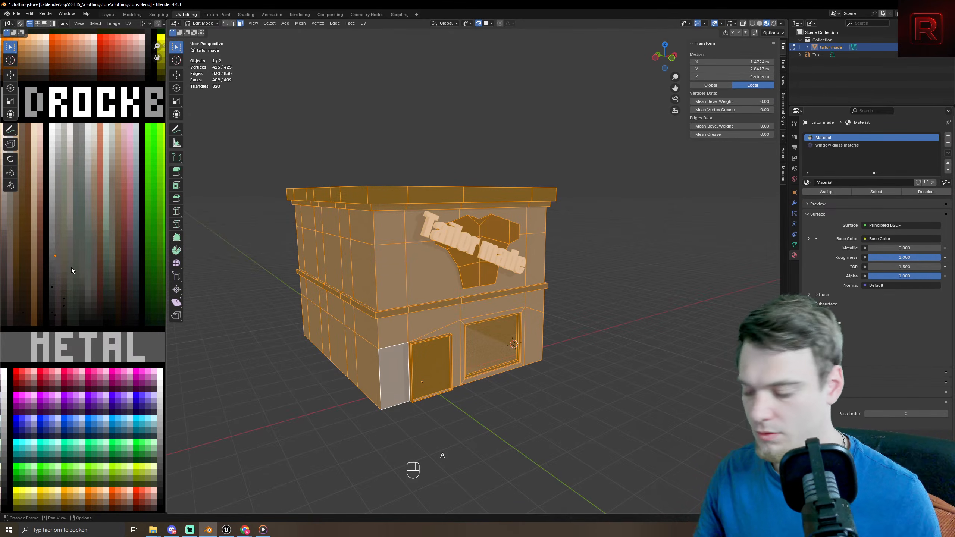
pyautogui.press('h')
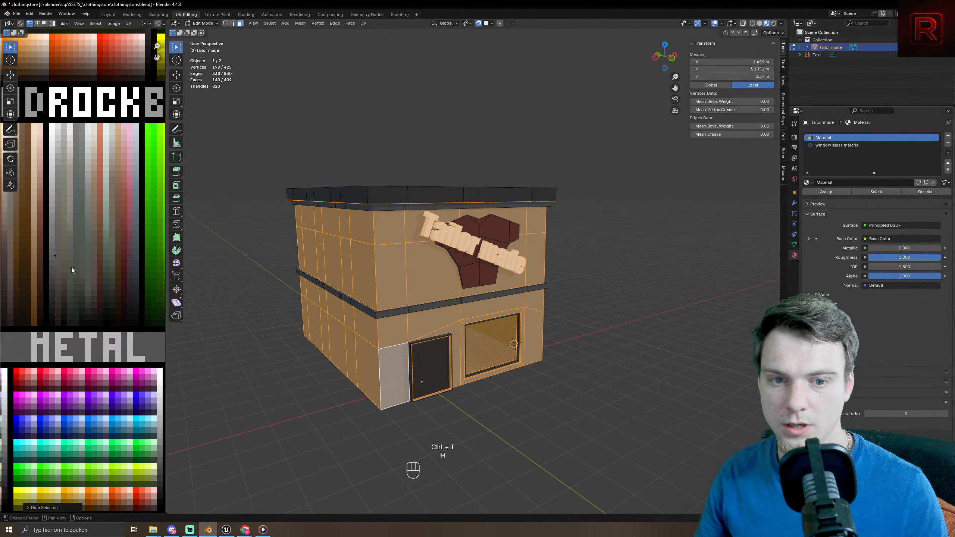
# - Remove the door frame's face loop and the face loop under the roof edge from the wall selection
pyautogui.scroll(6, 475, 331)
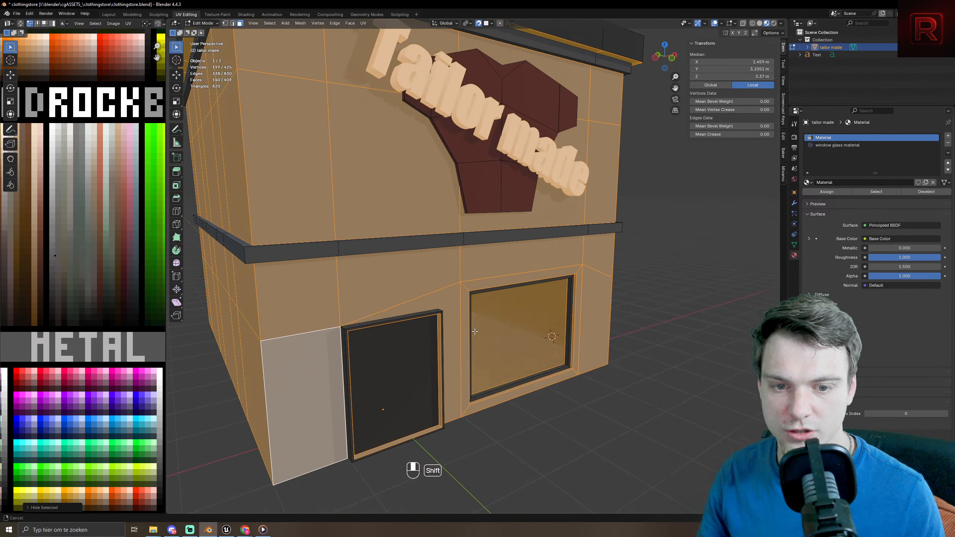
pyautogui.keyDown('shift'); pyautogui.moveTo(474, 331); pyautogui.dragTo(473, 334, button='middle'); pyautogui.keyUp('shift')
pyautogui.moveTo(438, 437); pyautogui.dragTo(452, 430, button='middle')
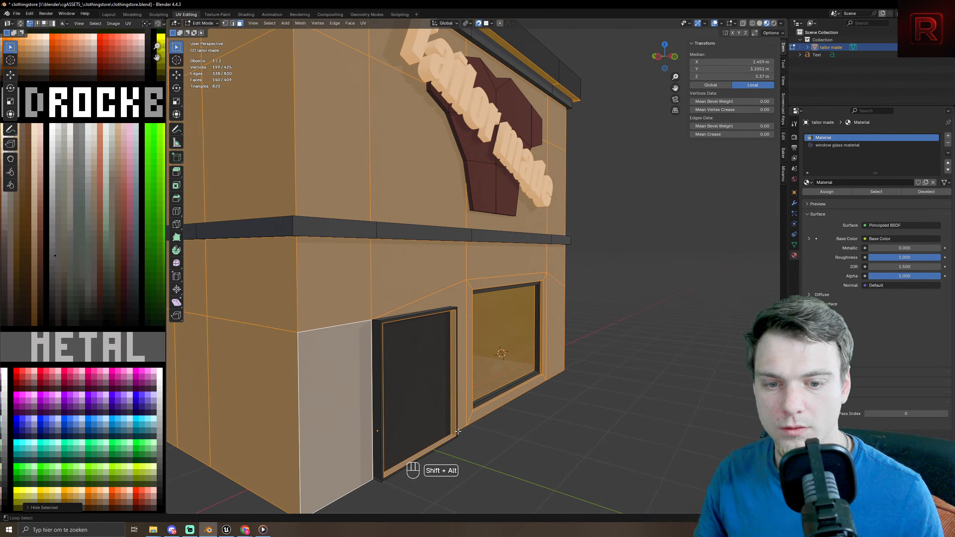
pyautogui.keyDown('alt'); pyautogui.keyDown('shift'); pyautogui.click(453, 434); pyautogui.keyUp('shift'); pyautogui.keyUp('alt')
pyautogui.scroll(-6, 551, 387)
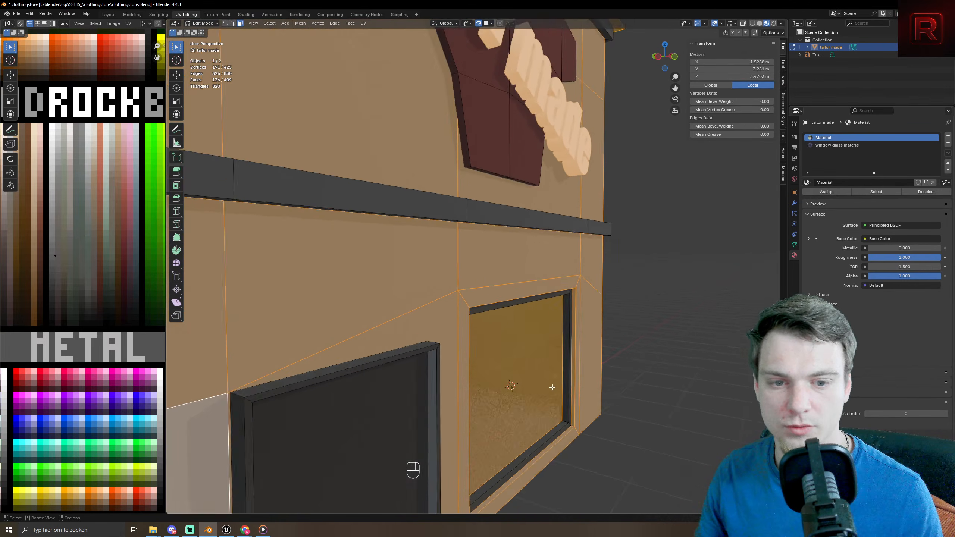
pyautogui.keyDown('shift'); pyautogui.moveTo(574, 436); pyautogui.dragTo(576, 406, button='middle'); pyautogui.keyUp('shift')
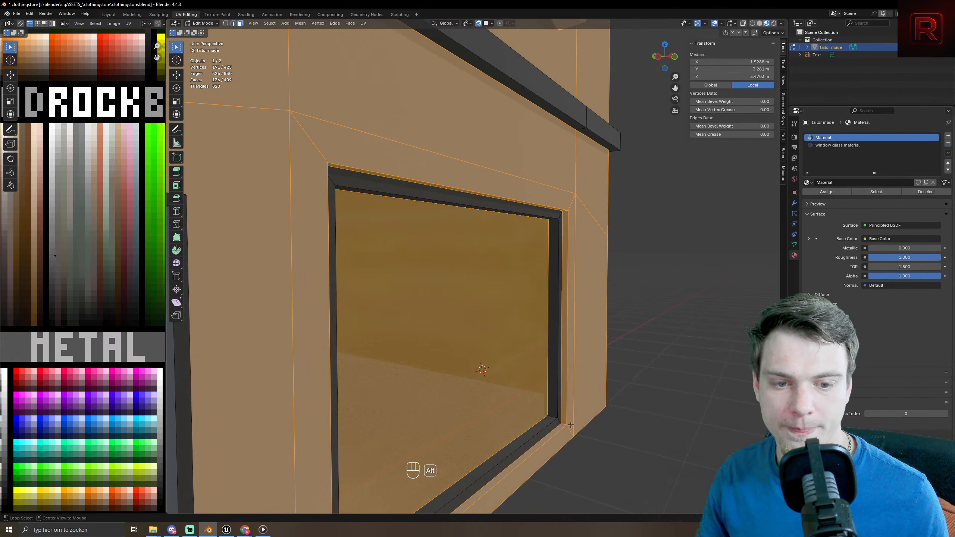
pyautogui.scroll(8, 411, 469)
pyautogui.keyDown('shift'); pyautogui.moveTo(411, 469); pyautogui.dragTo(424, 180, button='middle'); pyautogui.keyUp('shift')
pyautogui.moveTo(469, 268); pyautogui.dragTo(462, 209, button='middle')
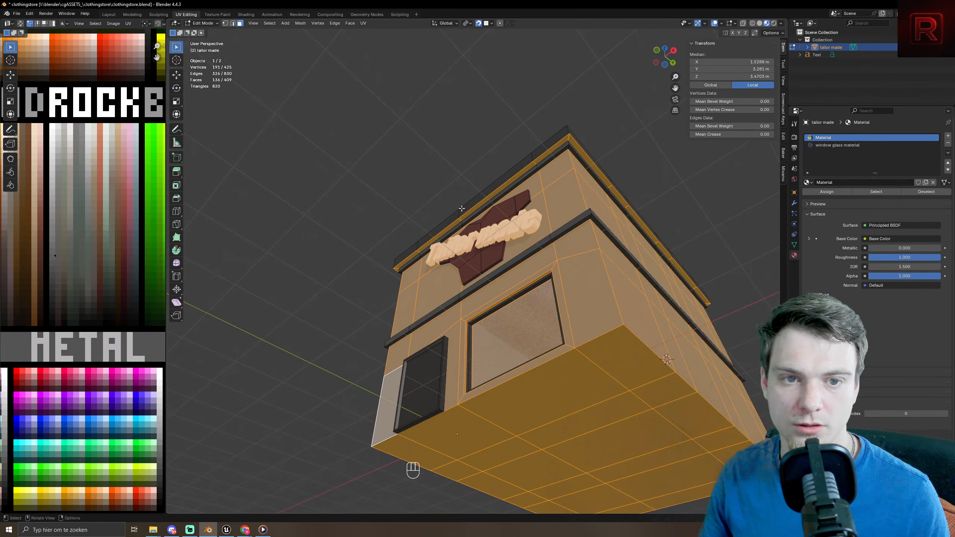
pyautogui.keyDown('alt'); pyautogui.keyDown('shift'); pyautogui.click(569, 137); pyautogui.keyUp('shift'); pyautogui.keyUp('alt')
# - Remove the window glass and the window frame's inner face loop from the wall selection
pyautogui.scroll(-4, 576, 264)
pyautogui.moveTo(575, 267); pyautogui.dragTo(610, 379, button='middle')
pyautogui.scroll(6, 564, 372)
pyautogui.scroll(-2, 562, 339)
pyautogui.keyDown('shift'); pyautogui.click(565, 304); pyautogui.keyUp('shift')
pyautogui.scroll(3, 552, 370)
pyautogui.scroll(4, 582, 396)
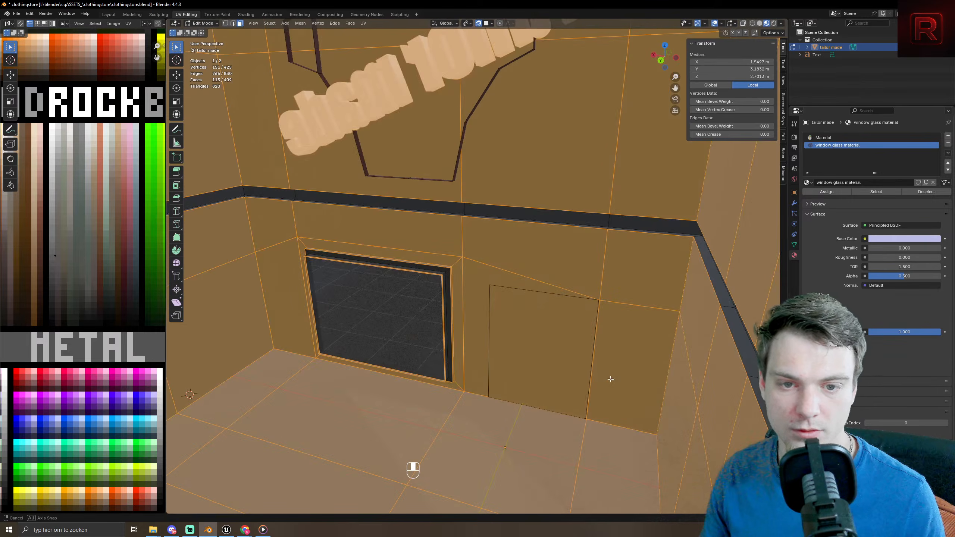
pyautogui.scroll(6, 425, 340)
pyautogui.keyDown('alt'); pyautogui.keyDown('shift'); pyautogui.click(305, 312); pyautogui.keyUp('shift'); pyautogui.keyUp('alt')
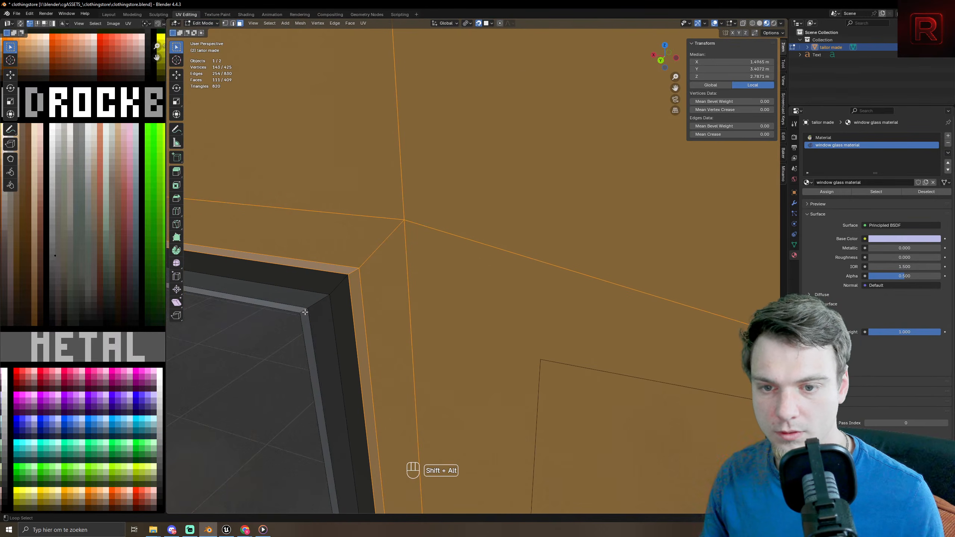
# - Add a third material slot with a new material to the building and assign it to the selected wall faces
pyautogui.scroll(-5, 304, 312)
pyautogui.scroll(5, 304, 312)
pyautogui.moveTo(305, 312); pyautogui.dragTo(612, 240, button='middle')
pyautogui.scroll(-5, 312, 281)
pyautogui.scroll(4, 341, 305)
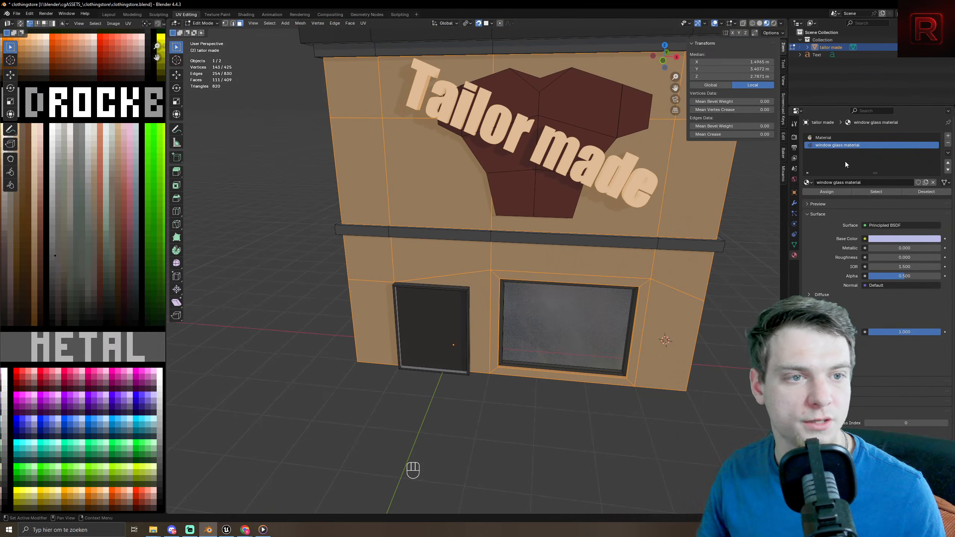
pyautogui.click(948, 136)
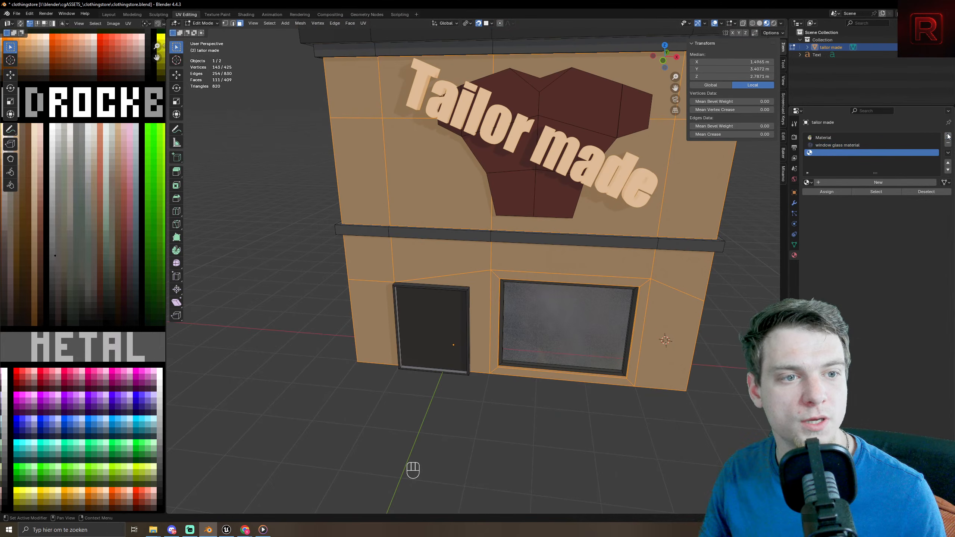
pyautogui.click(861, 183)
pyautogui.click(824, 190)
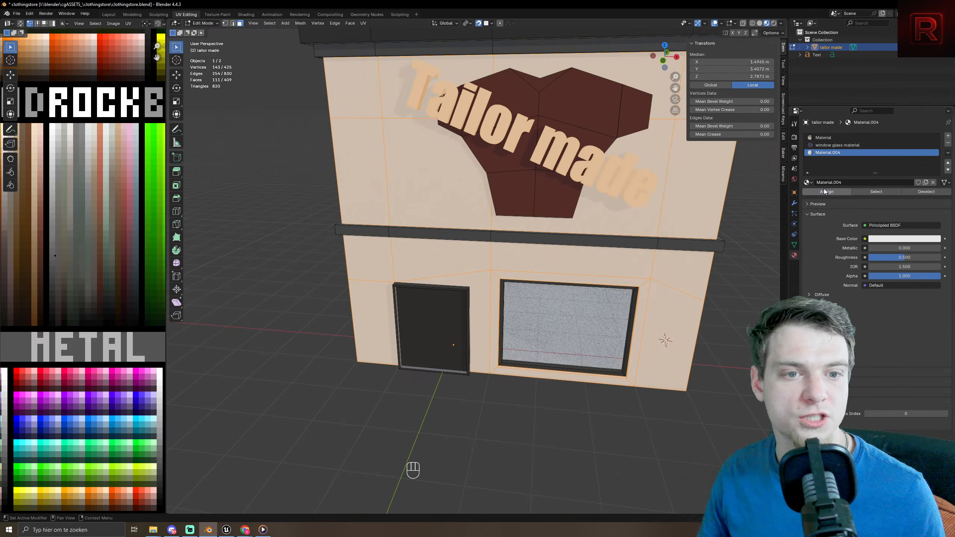
# - Add an Image Texture node to the new wall material's shader and connect its Color to the Principled BSDF's Base Color
pyautogui.scroll(-5, 602, 286)
pyautogui.moveTo(602, 285); pyautogui.dragTo(519, 289, button='middle')
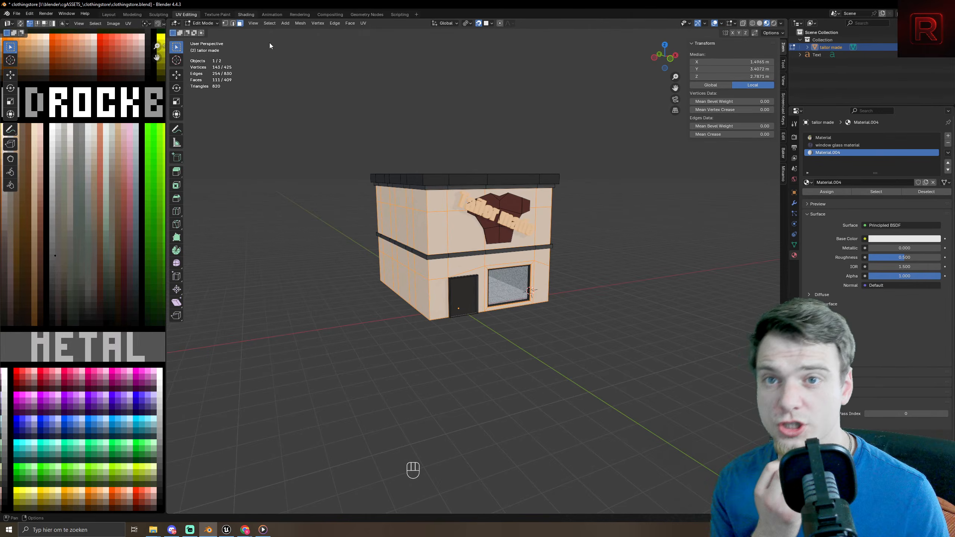
pyautogui.click(245, 15)
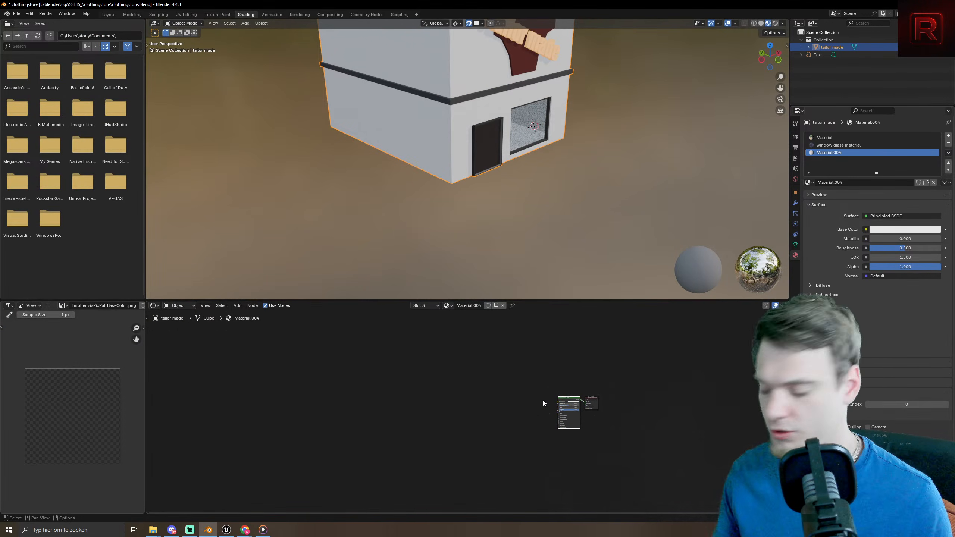
pyautogui.hotkey('shift', 'a')
pyautogui.hotkey('shift', 'a')
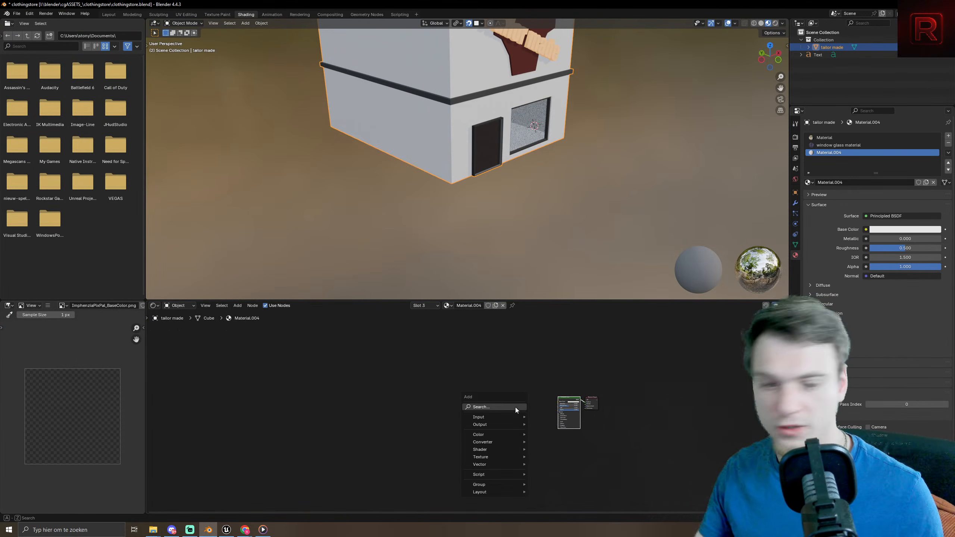
pyautogui.write('image')
pyautogui.press('Return')
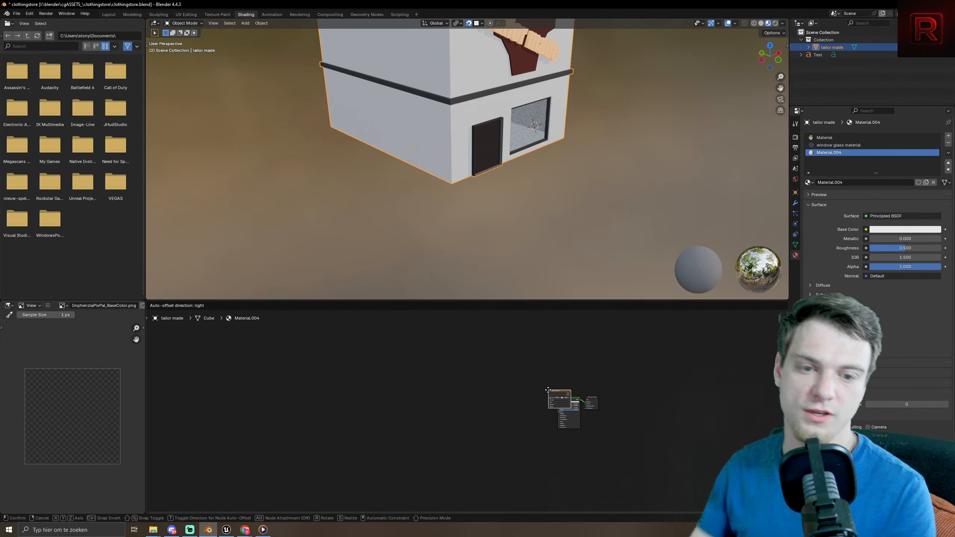
pyautogui.click(515, 398)
pyautogui.scroll(5, 647, 397)
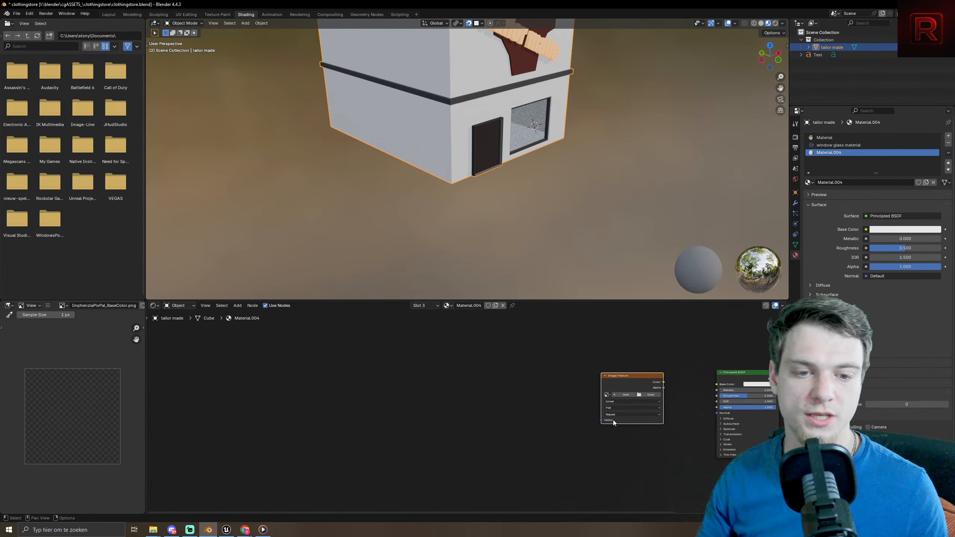
pyautogui.moveTo(608, 374); pyautogui.dragTo(665, 380)
# - Load redbrickstylized.png from the bricktextures folder into the wall material's Image Texture node
pyautogui.click(594, 387)
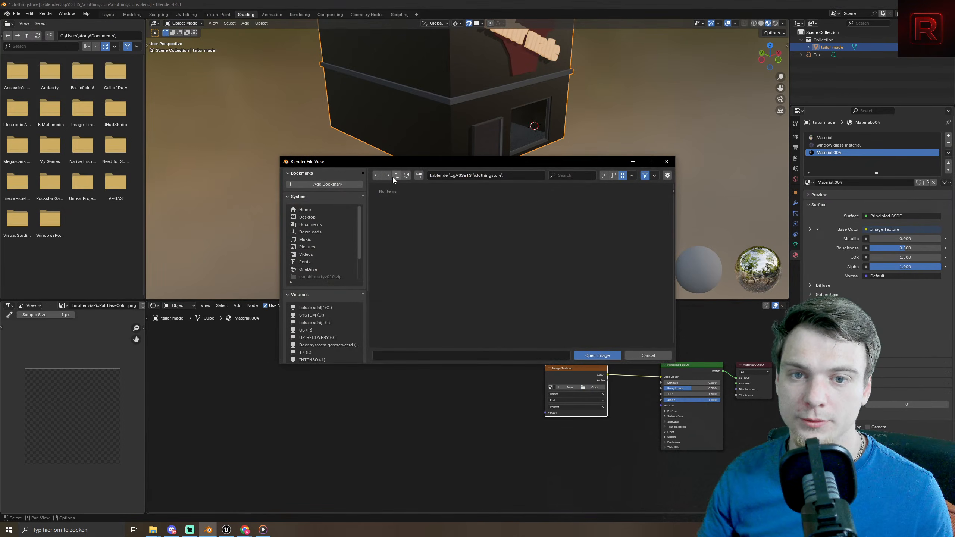
pyautogui.click(397, 176)
pyautogui.scroll(-3, 546, 306)
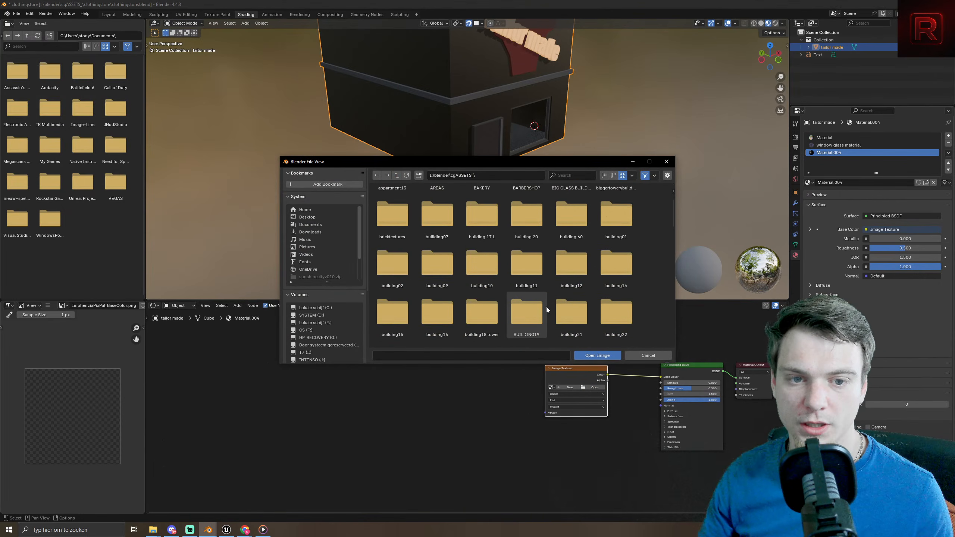
pyautogui.scroll(-5, 546, 307)
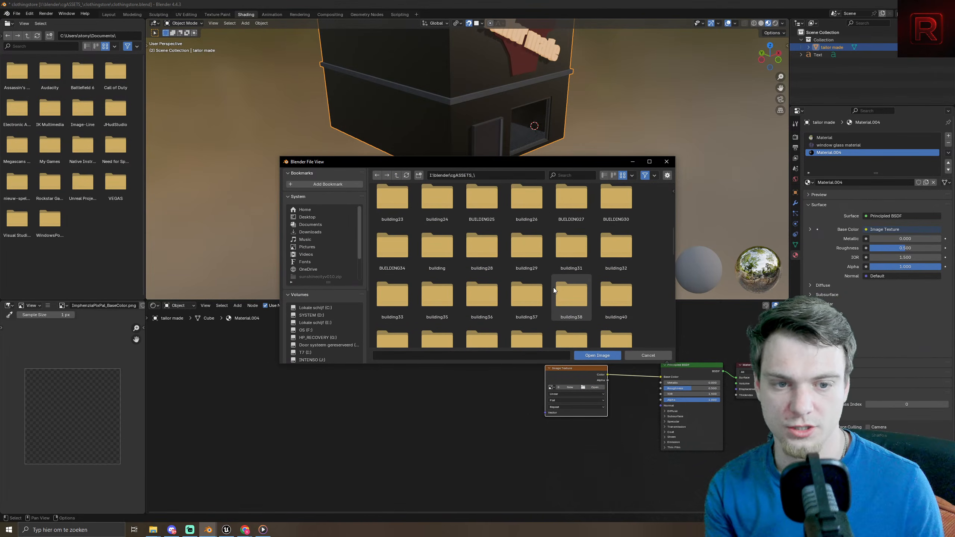
pyautogui.scroll(-4, 554, 288)
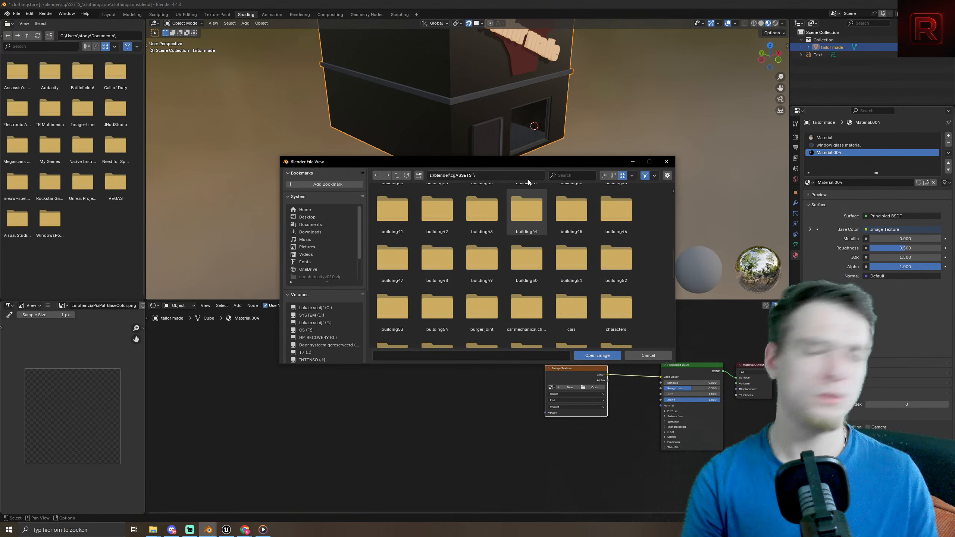
pyautogui.scroll(-3, 588, 279)
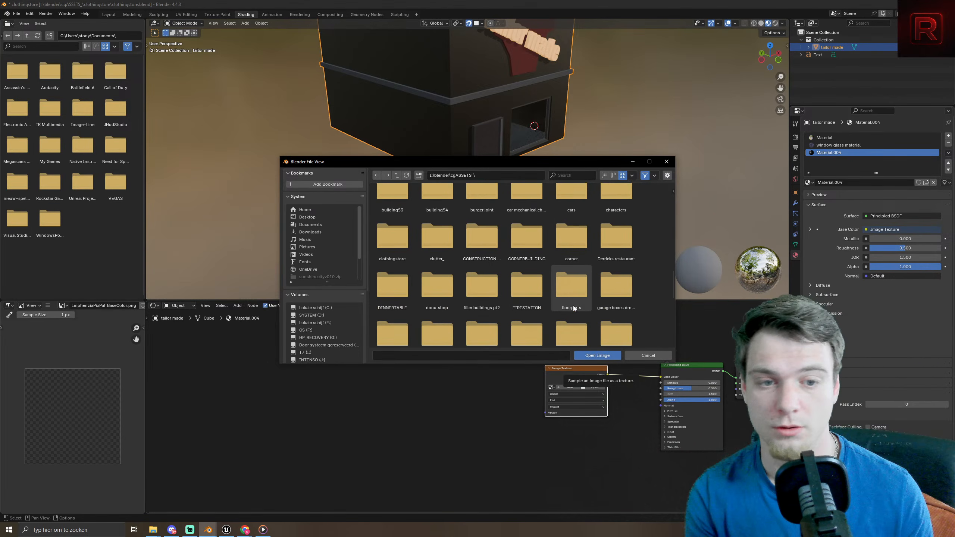
pyautogui.scroll(-2, 572, 306)
pyautogui.scroll(-5, 573, 306)
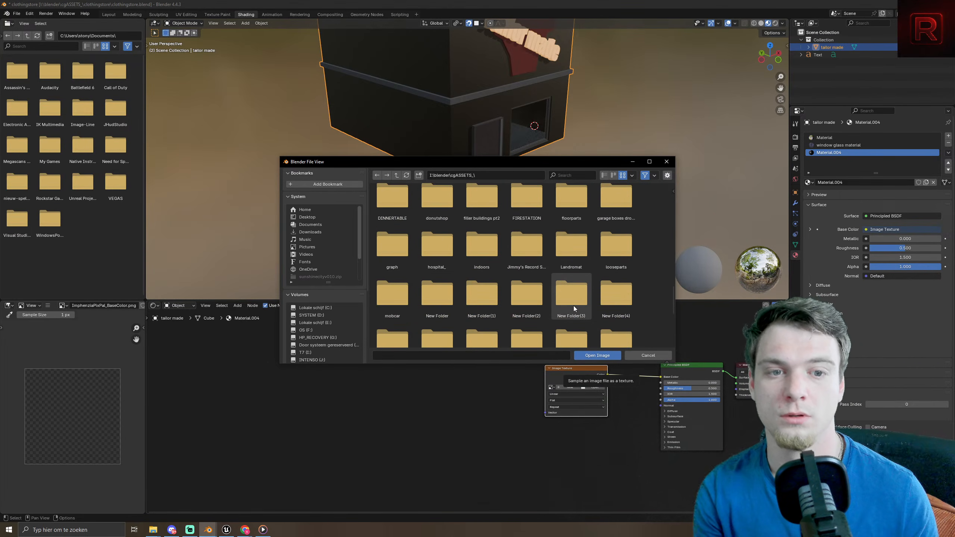
pyautogui.scroll(-4, 573, 307)
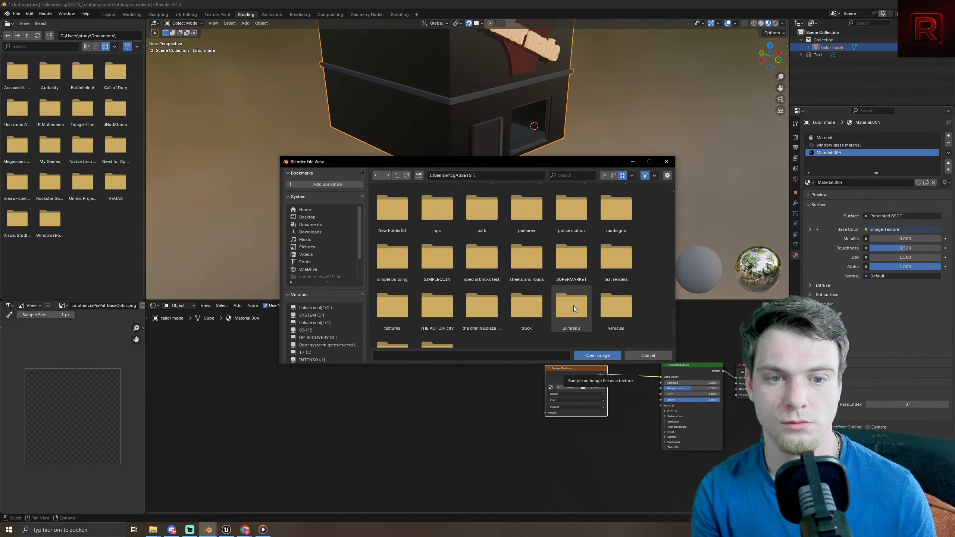
pyautogui.scroll(7, 574, 307)
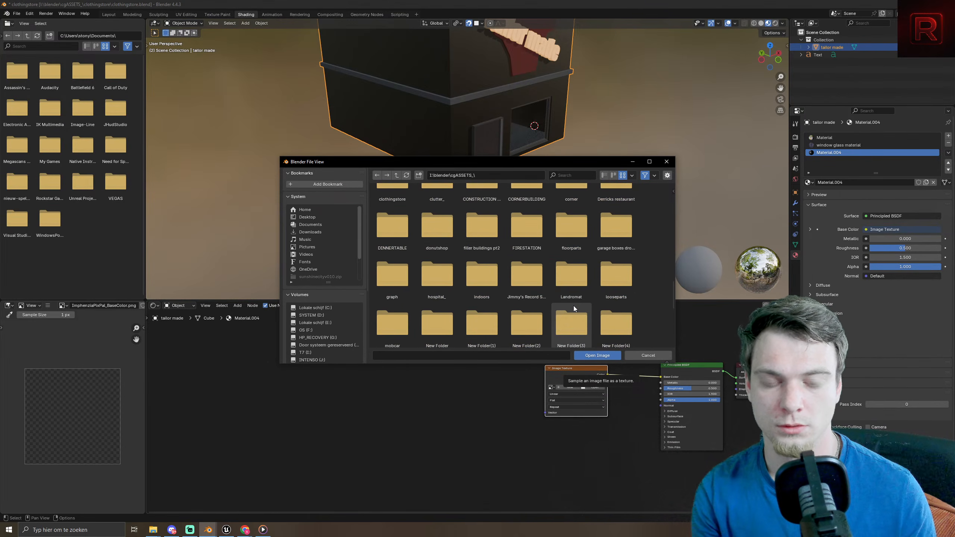
pyautogui.scroll(4, 574, 308)
pyautogui.scroll(3, 573, 306)
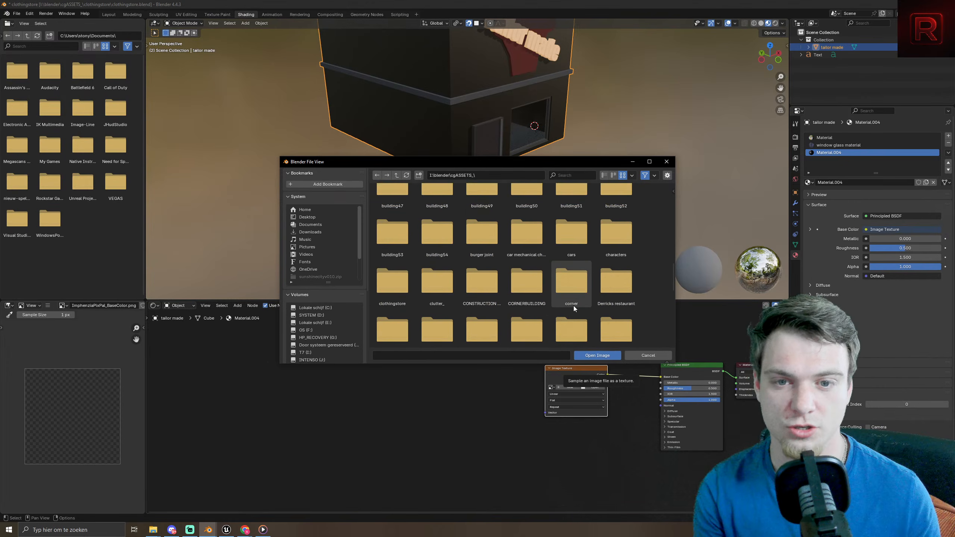
pyautogui.scroll(-2, 585, 288)
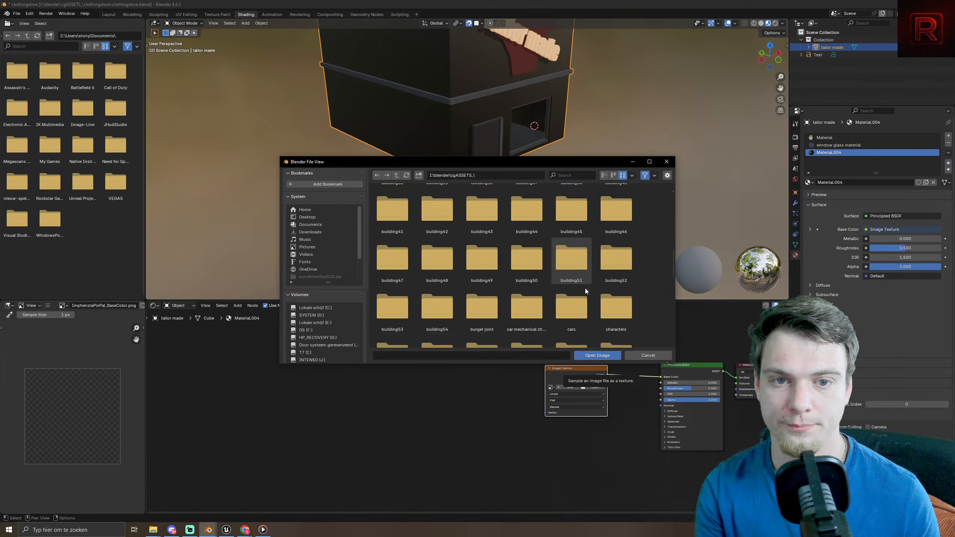
pyautogui.scroll(-5, 585, 288)
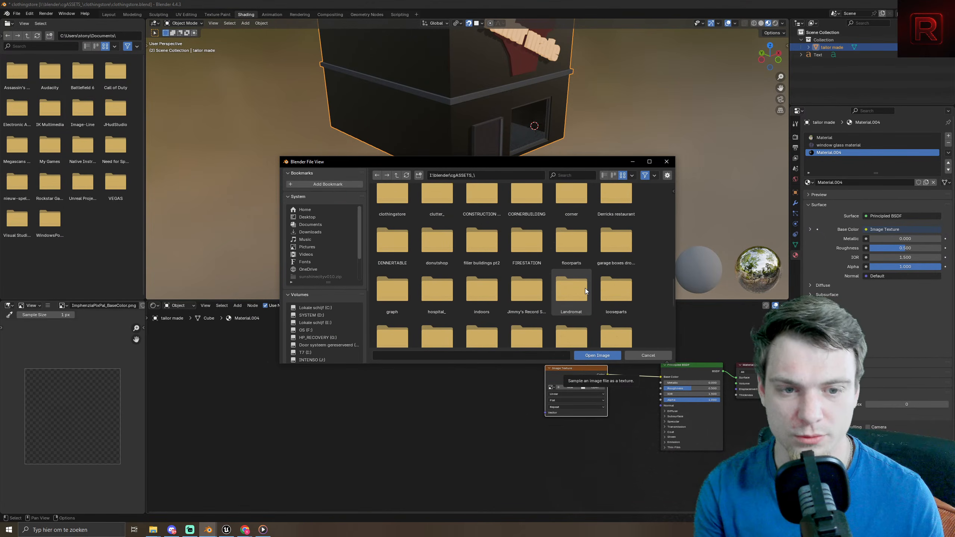
pyautogui.scroll(10, 584, 288)
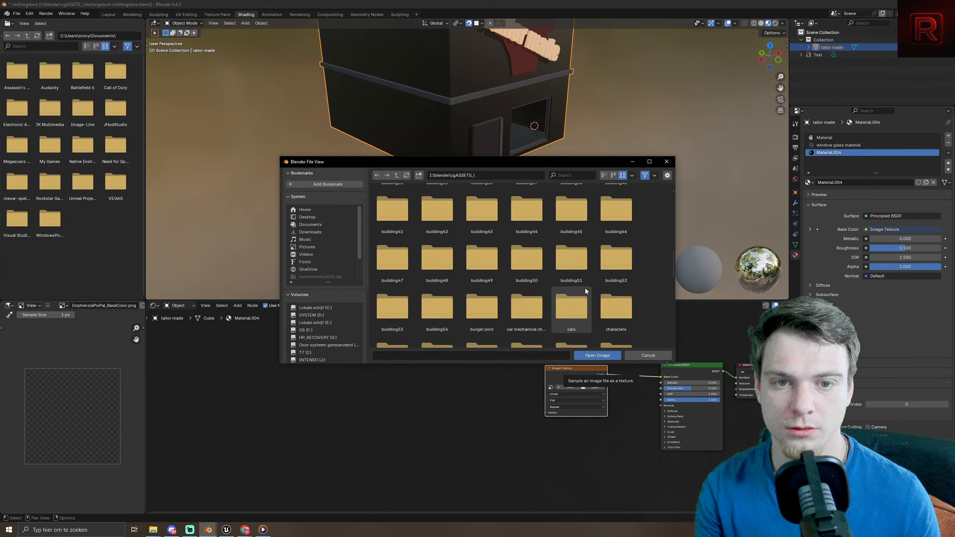
pyautogui.scroll(8, 594, 256)
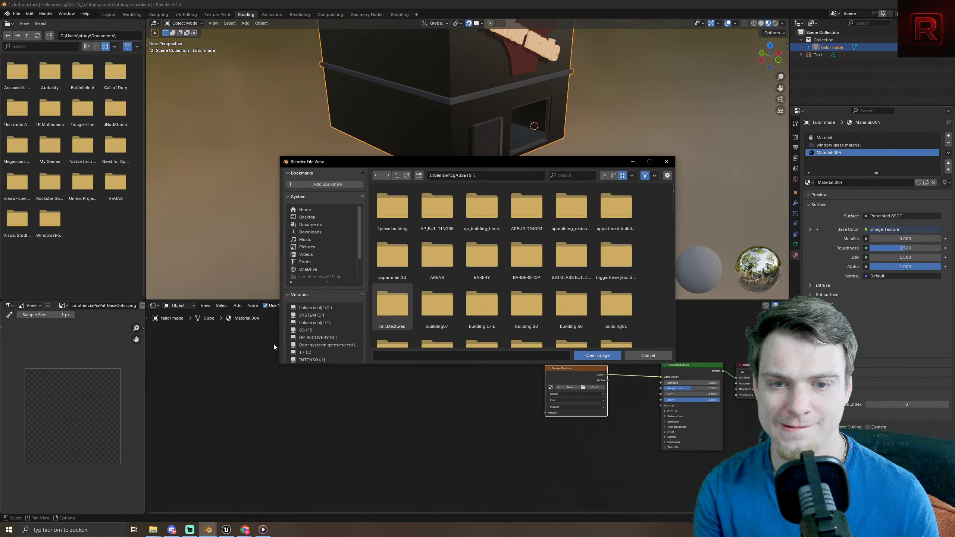
pyautogui.doubleClick(397, 296)
pyautogui.scroll(-3, 470, 241)
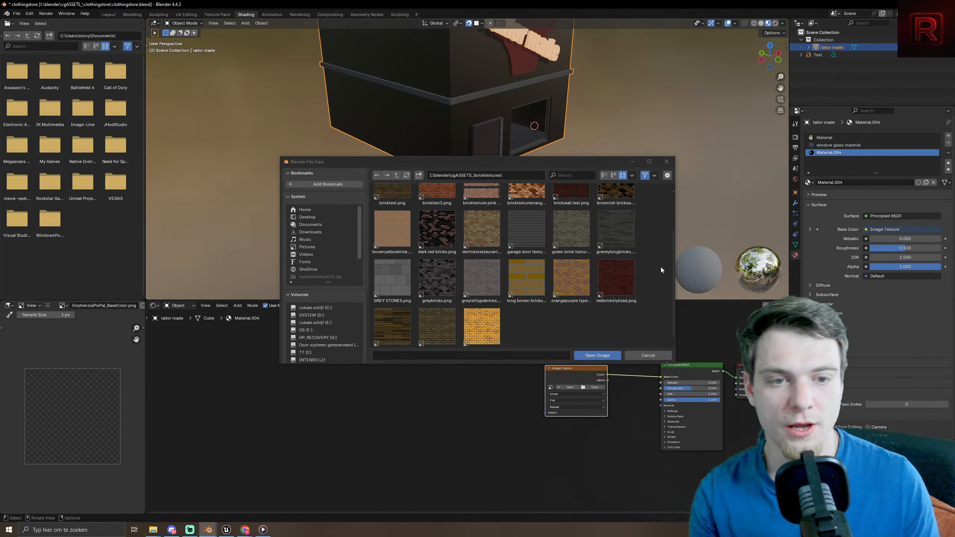
pyautogui.click(631, 268)
pyautogui.click(591, 354)
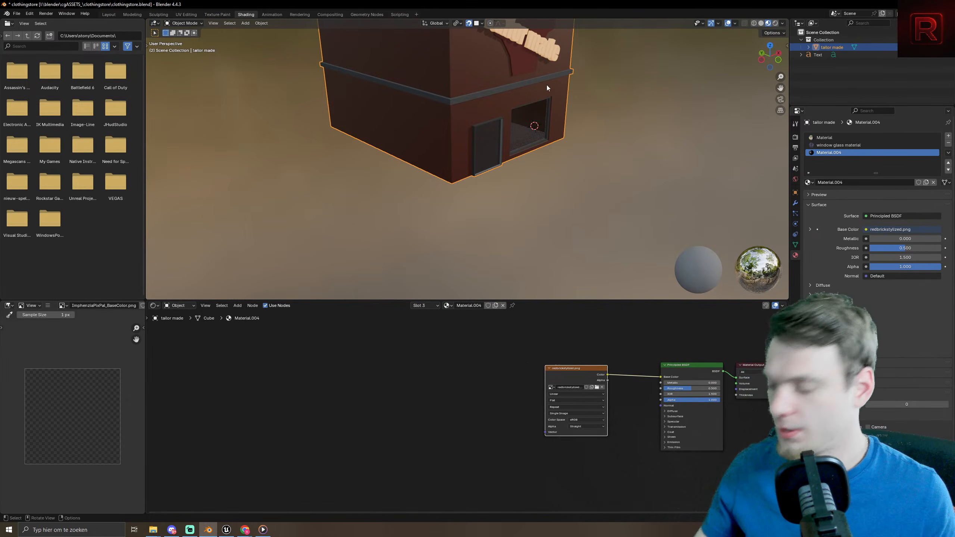
# - Bring the storefront into view and enter Edit Mode on the building with its wall faces selected
pyautogui.scroll(-4, 502, 80)
pyautogui.moveTo(546, 85); pyautogui.dragTo(502, 124, button='middle')
pyautogui.scroll(4, 497, 211)
pyautogui.press('Tab')
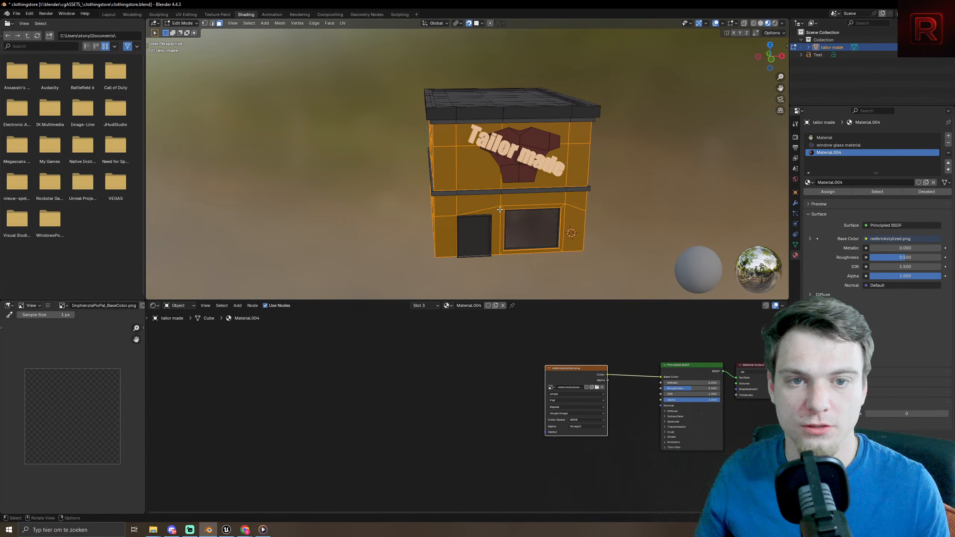
pyautogui.press('u')
pyautogui.click(490, 234)
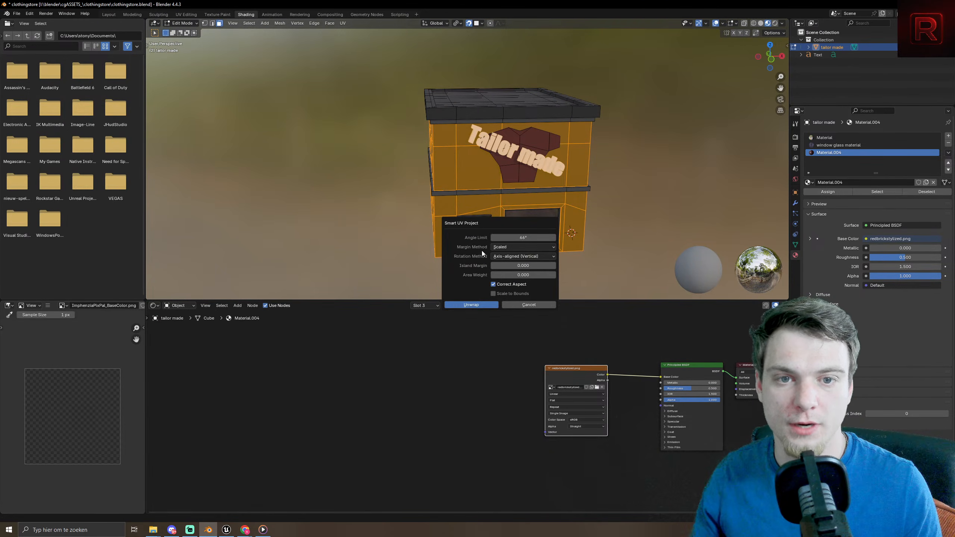
pyautogui.click(534, 304)
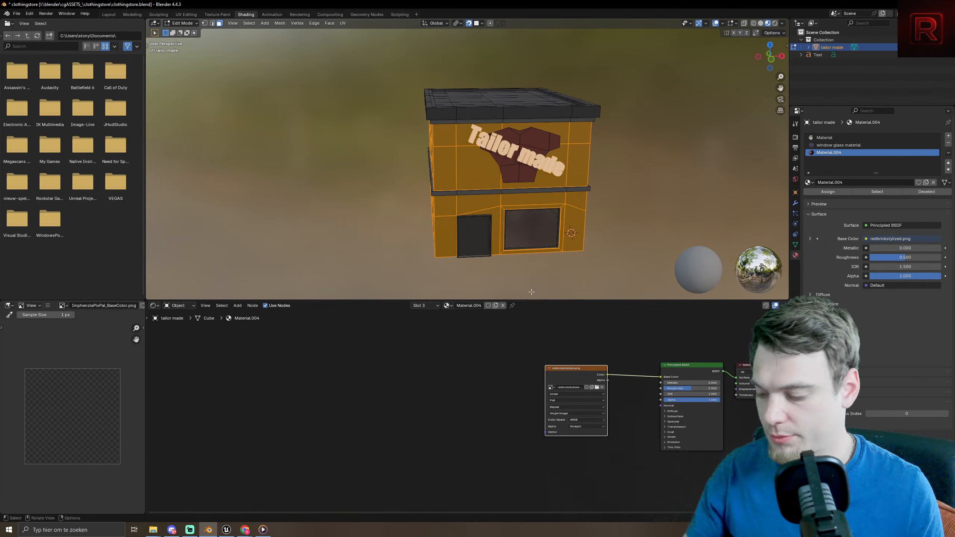
# - Unwrap the selected wall faces with Cube Projection, then reposition all their UVs and scale them up about three times
pyautogui.press('u')
pyautogui.click(520, 319)
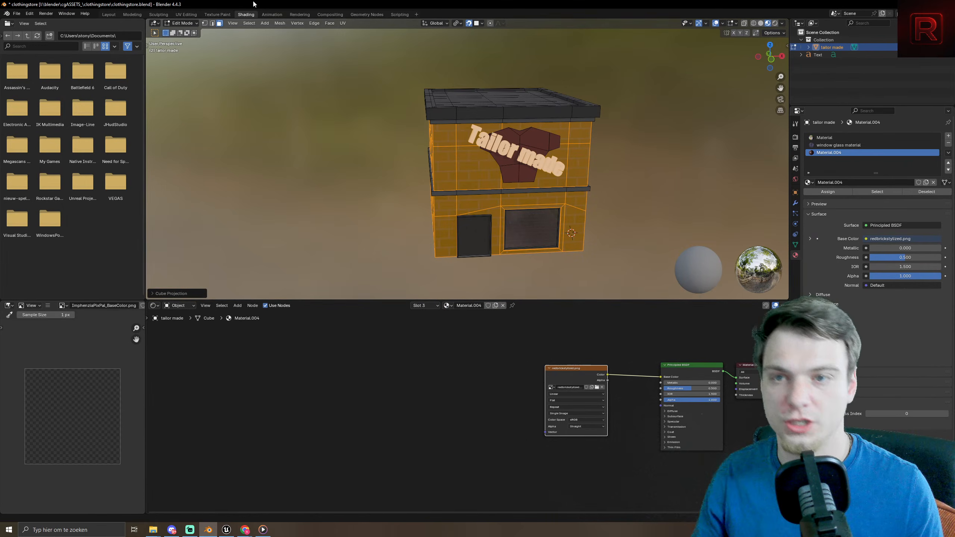
pyautogui.click(186, 14)
pyautogui.scroll(-5, 100, 224)
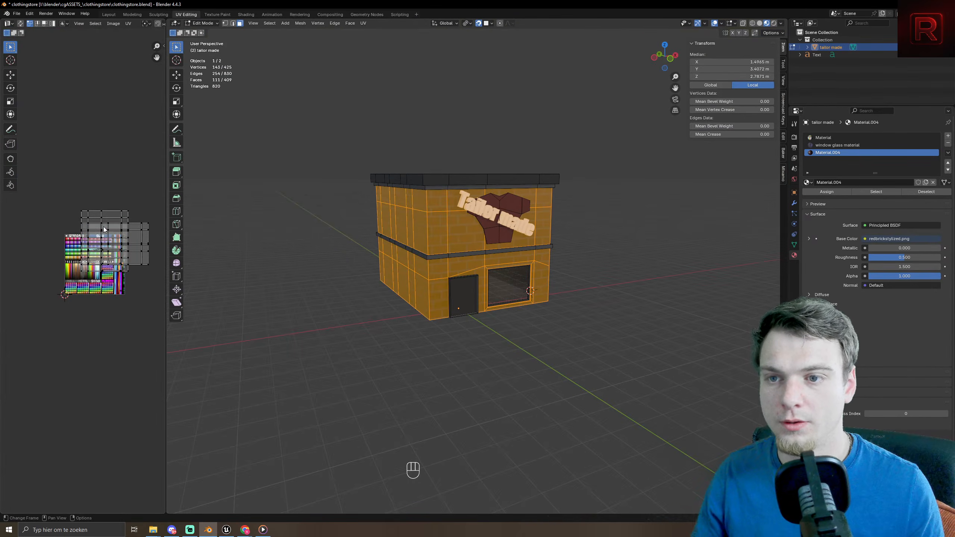
pyautogui.press('a')
pyautogui.press('s')
pyautogui.press('g')
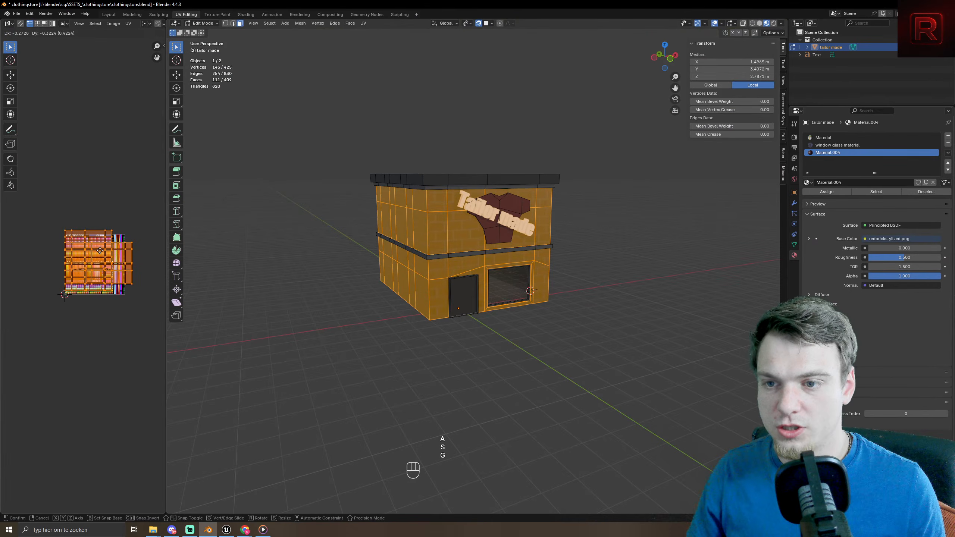
pyautogui.click(101, 255)
pyautogui.press('s')
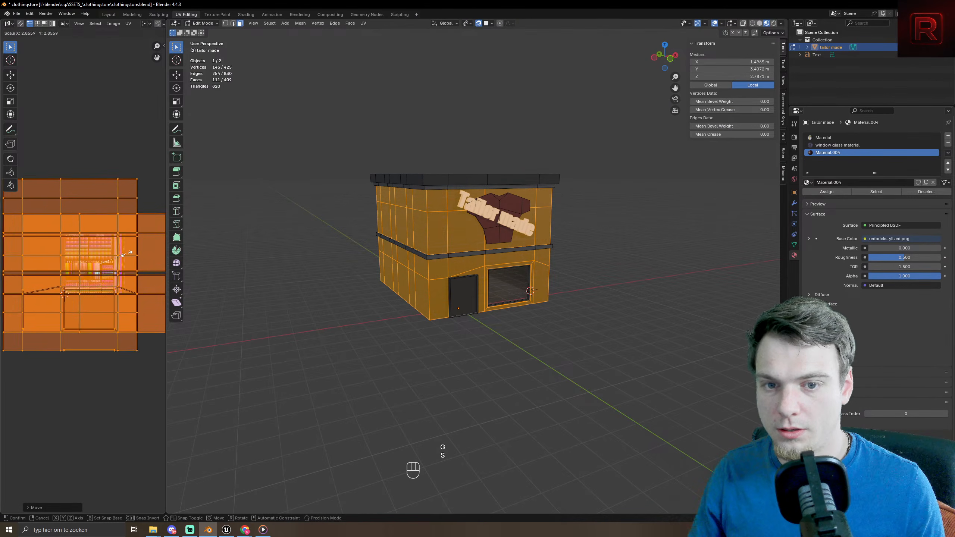
pyautogui.click(132, 252)
pyautogui.press('Tab')
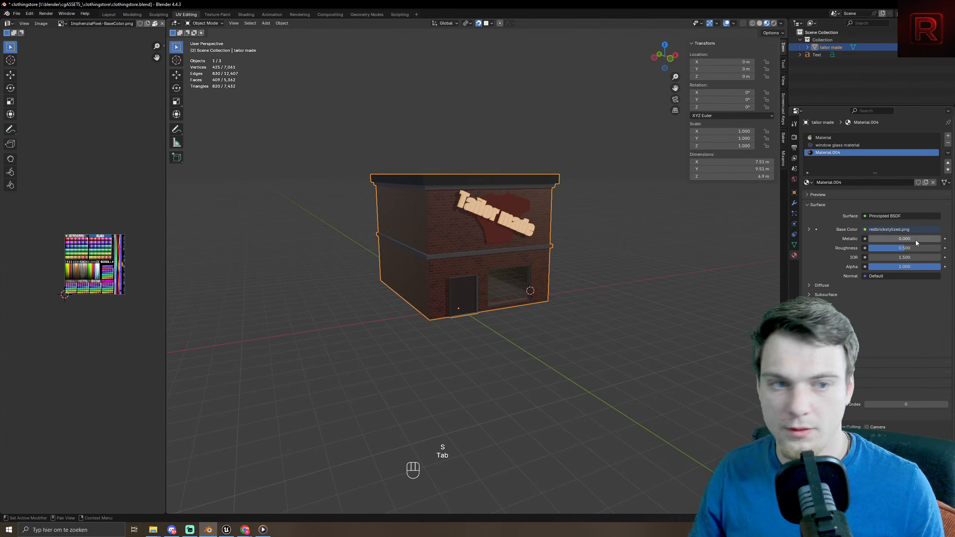
# - Set the brick wall material's Roughness to 1.000
pyautogui.moveTo(913, 248); pyautogui.dragTo(949, 248)
pyautogui.moveTo(443, 278); pyautogui.dragTo(437, 256, button='middle')
pyautogui.moveTo(482, 304); pyautogui.dragTo(544, 373, button='middle')
# - Examine the brick texture's scale and alignment on the building's front, interior walls and floor, and exterior sides
pyautogui.scroll(4, 489, 286)
pyautogui.scroll(5, 565, 311)
pyautogui.scroll(8, 524, 436)
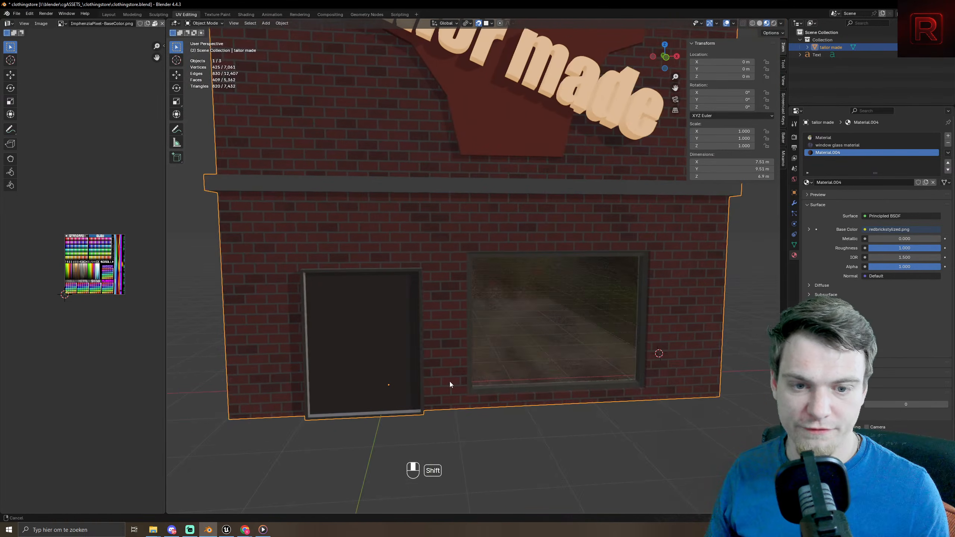
pyautogui.scroll(3, 479, 387)
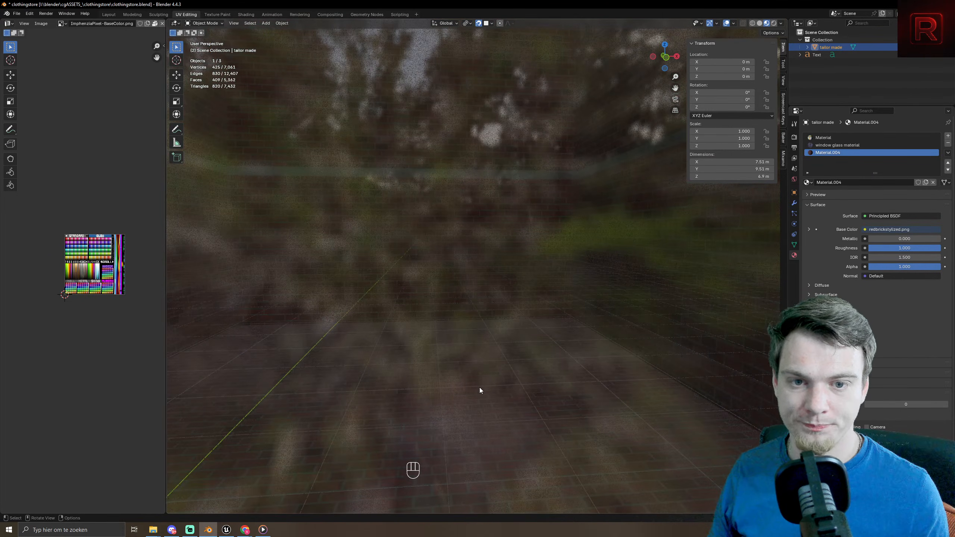
pyautogui.moveTo(479, 387); pyautogui.dragTo(302, 386, button='middle')
pyautogui.moveTo(440, 376); pyautogui.dragTo(518, 345, button='middle')
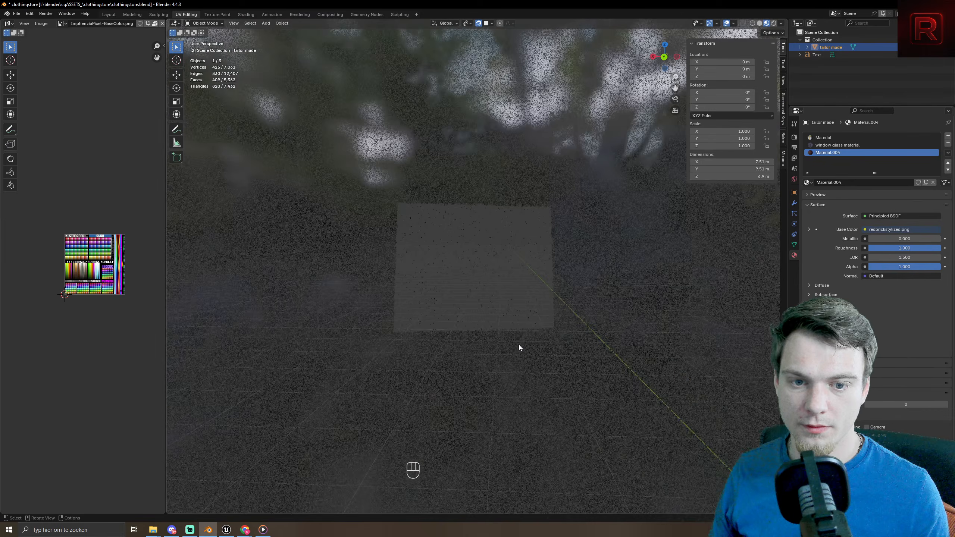
pyautogui.scroll(6, 518, 345)
pyautogui.scroll(6, 508, 357)
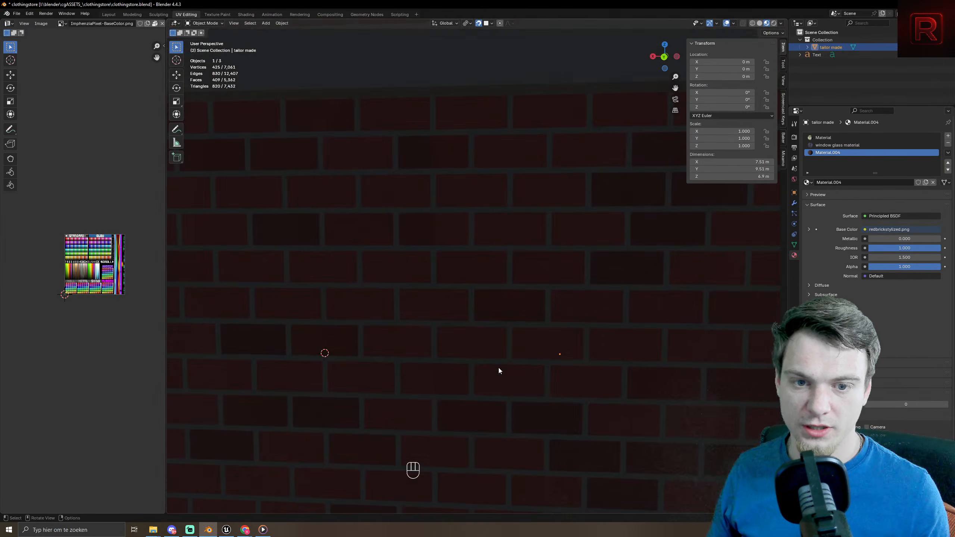
pyautogui.moveTo(496, 380)
pyautogui.mouseDown(button='middle')
pyautogui.moveTo(460, 405)
pyautogui.moveTo(532, 406)
pyautogui.moveTo(562, 382)
pyautogui.moveTo(493, 396)
pyautogui.mouseUp(button='middle')
pyautogui.scroll(-8, 494, 397)
pyautogui.moveTo(410, 380); pyautogui.dragTo(567, 401, button='middle')
pyautogui.scroll(6, 447, 394)
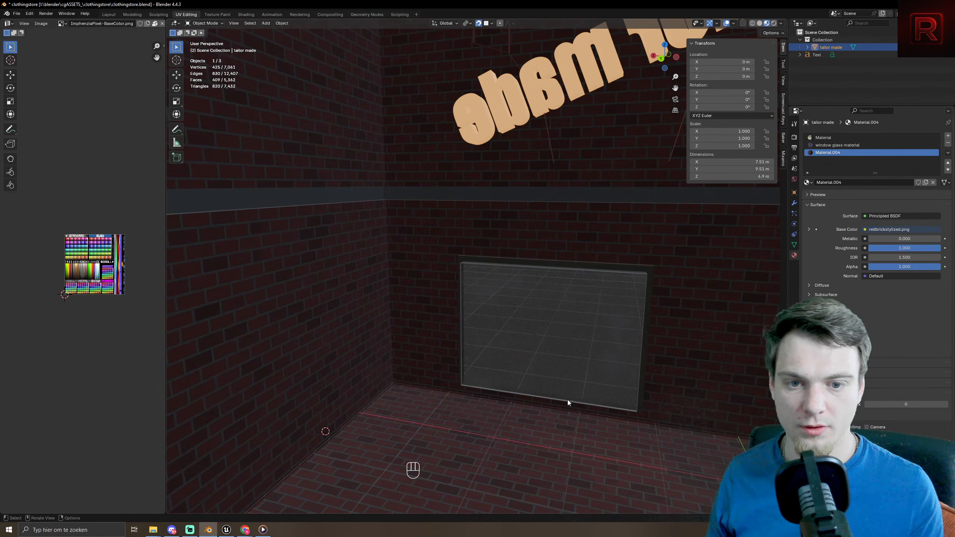
pyautogui.scroll(-10, 574, 262)
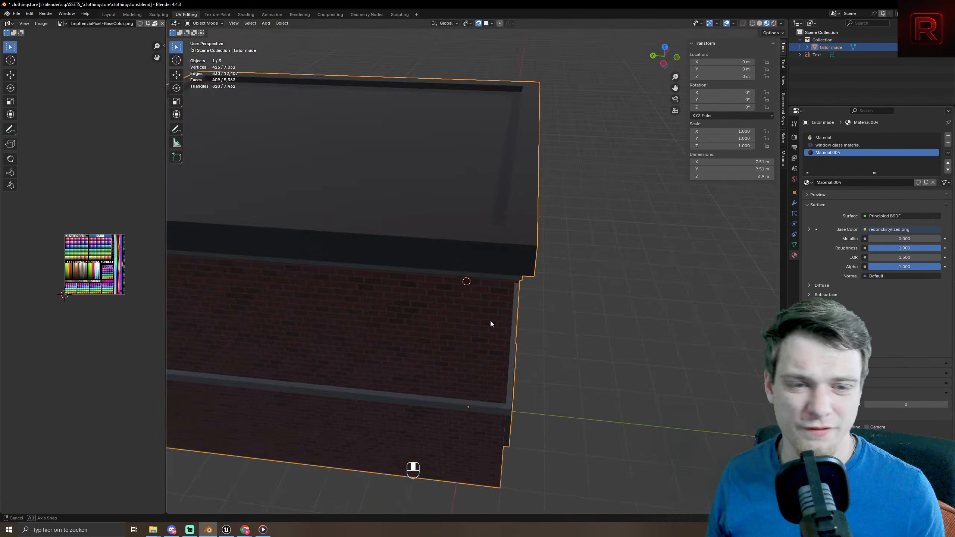
pyautogui.moveTo(489, 319)
pyautogui.mouseDown(button='middle')
pyautogui.moveTo(519, 311)
pyautogui.moveTo(483, 243)
pyautogui.moveTo(478, 306)
pyautogui.mouseUp(button='middle')
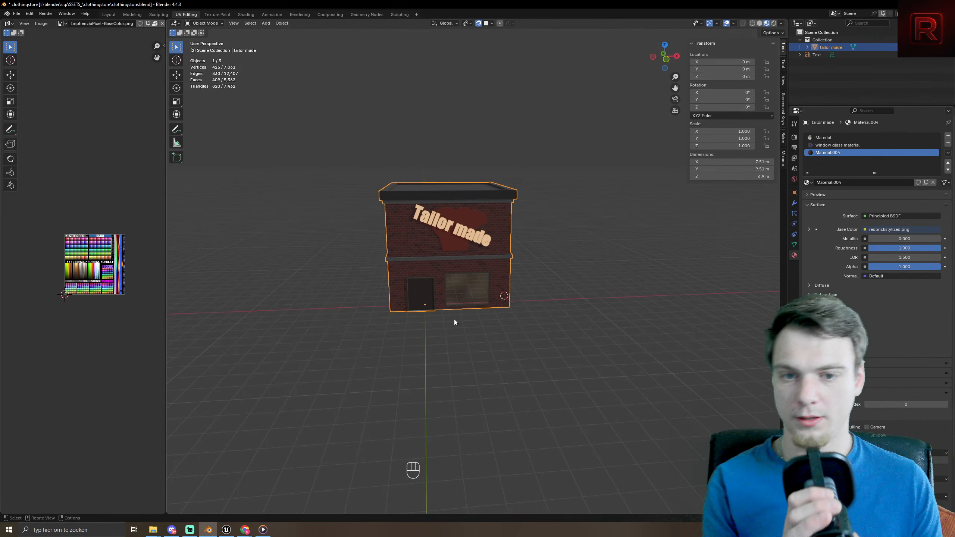
pyautogui.scroll(2, 456, 328)
pyautogui.scroll(2, 457, 328)
pyautogui.moveTo(456, 328); pyautogui.dragTo(412, 324, button='middle')
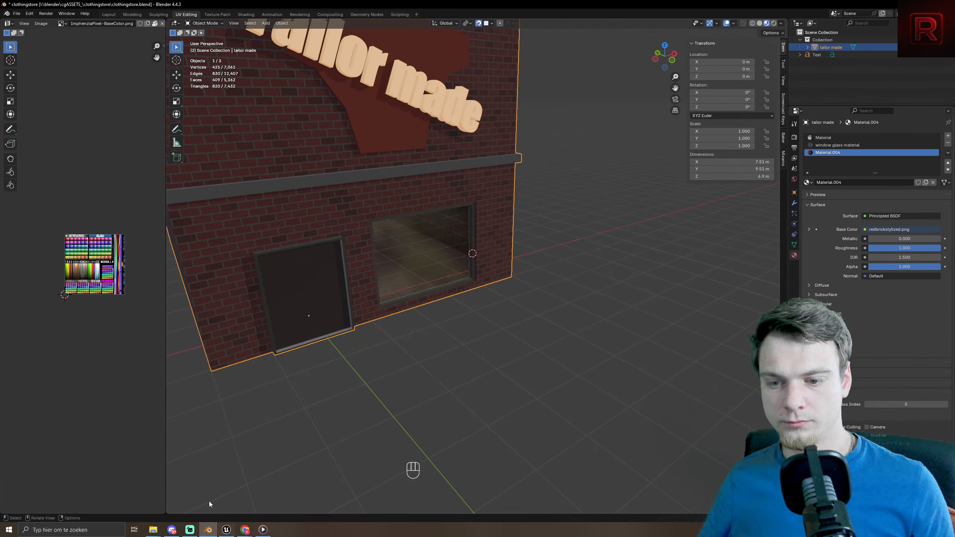
pyautogui.click(153, 530)
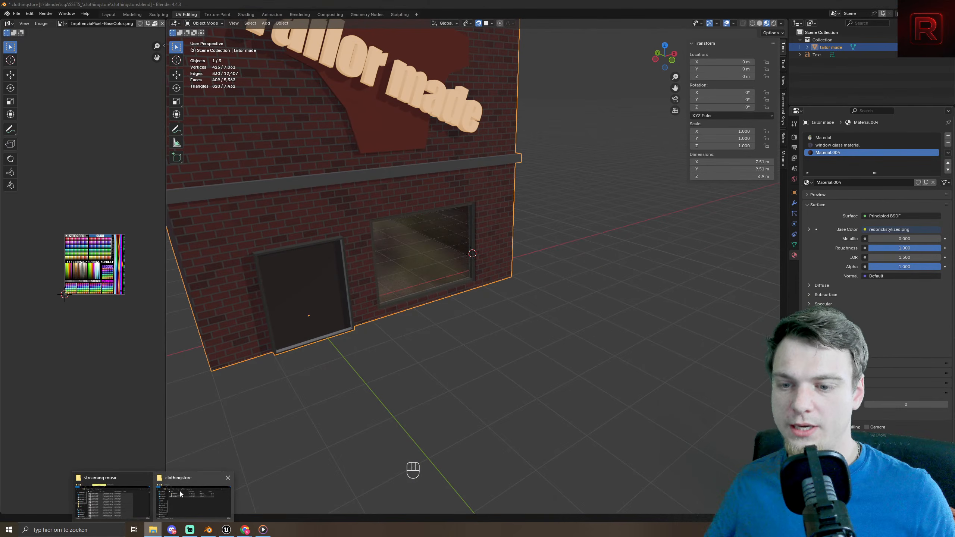
pyautogui.moveTo(428, 362); pyautogui.dragTo(460, 342, button='middle')
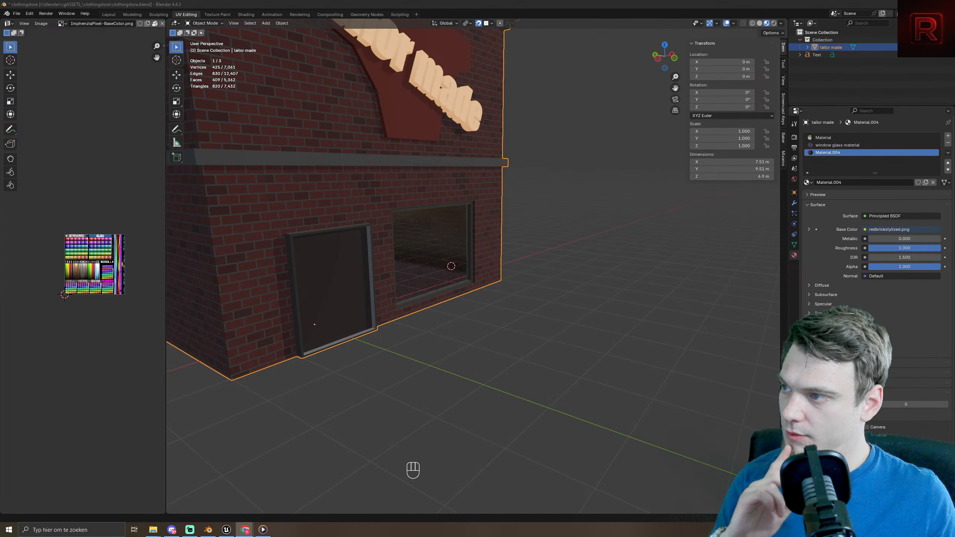
pyautogui.hotkey('alt', 'Tab')
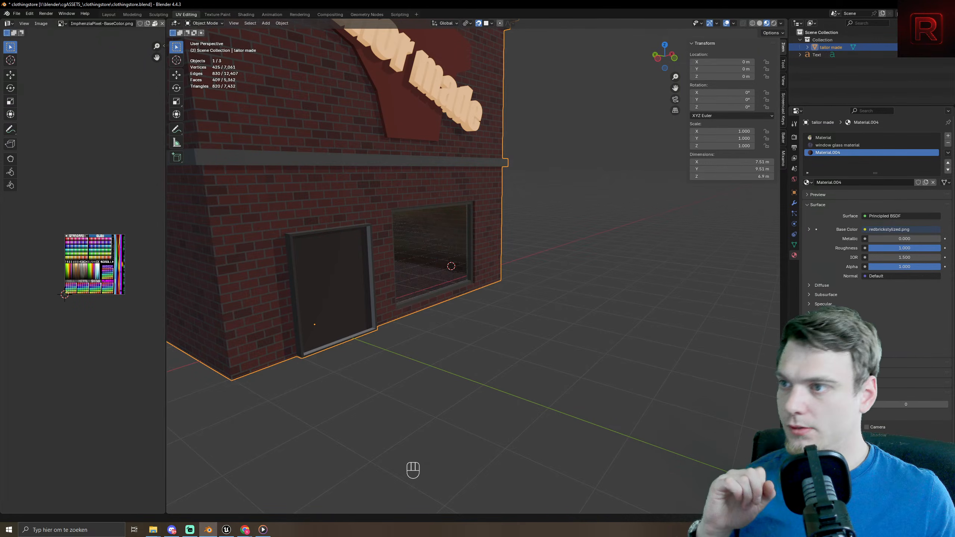
pyautogui.moveTo(425, 247); pyautogui.dragTo(413, 164, button='middle')
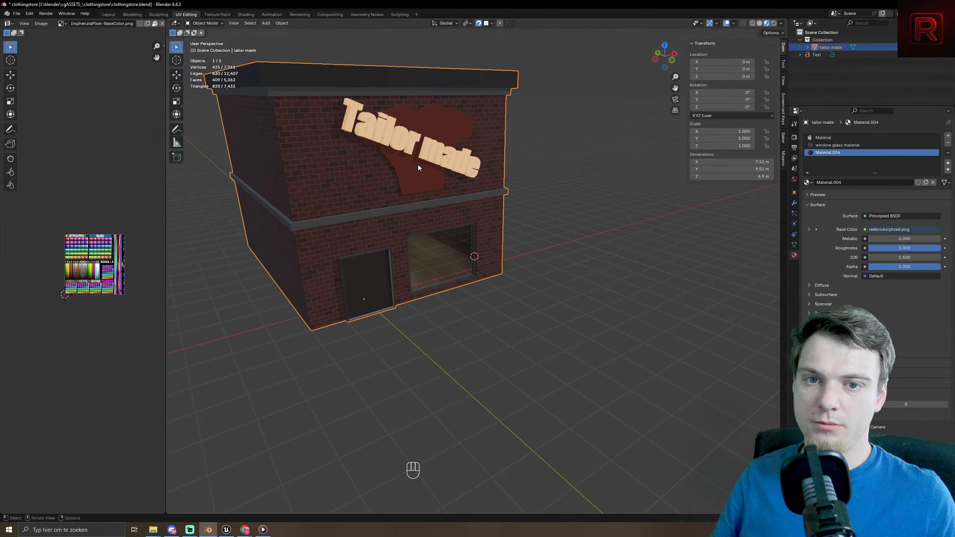
# - Duplicate the linked shirt sign mesh, lower the copy about 3.75 m and move it about 2.6 m out from the storefront along Y
pyautogui.press('Tab')
pyautogui.click(418, 164)
pyautogui.press('l')
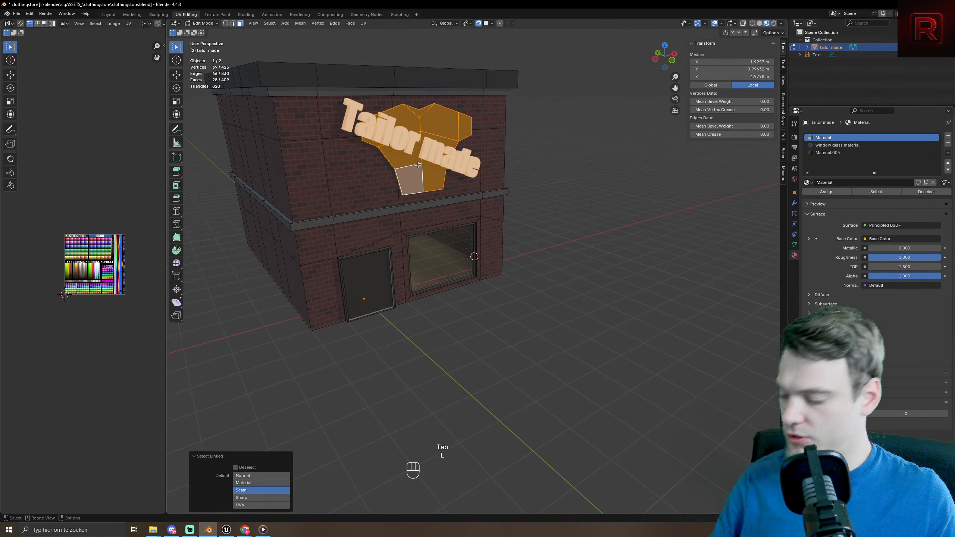
pyautogui.hotkey('shift', 'd')
pyautogui.press('z')
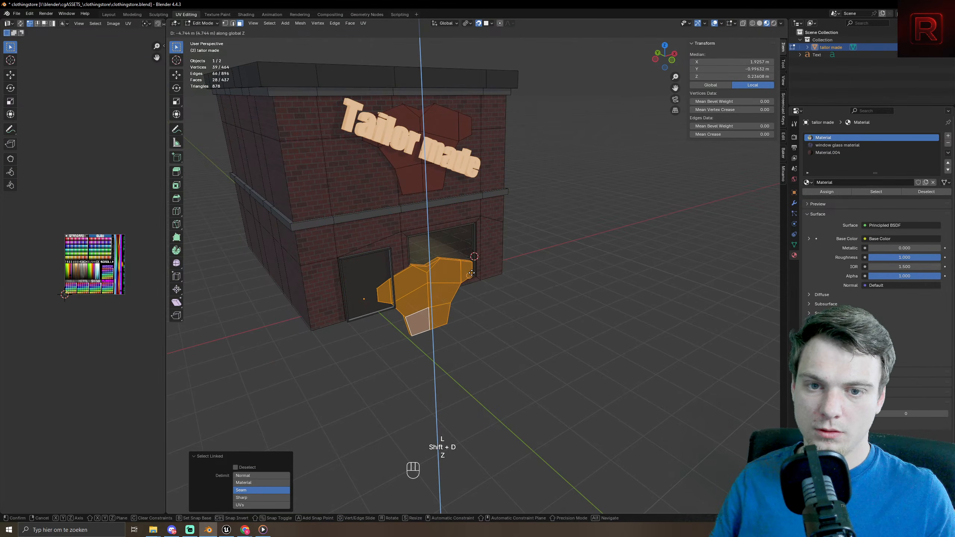
pyautogui.rightClick(478, 248)
pyautogui.press('g')
pyautogui.press('y')
pyautogui.click(537, 293)
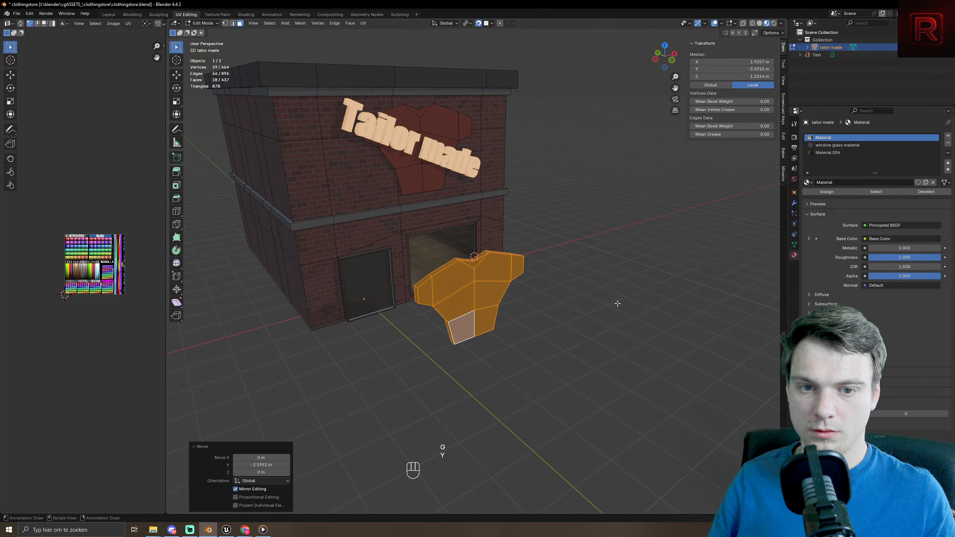
# - Scale the shirt copy down slightly and recolour it green by moving all its UVs on the colour palette texture
pyautogui.press('s')
pyautogui.click(506, 305)
pyautogui.scroll(4, 489, 324)
pyautogui.moveTo(489, 323); pyautogui.dragTo(444, 339, button='middle')
pyautogui.press('a')
pyautogui.press('g')
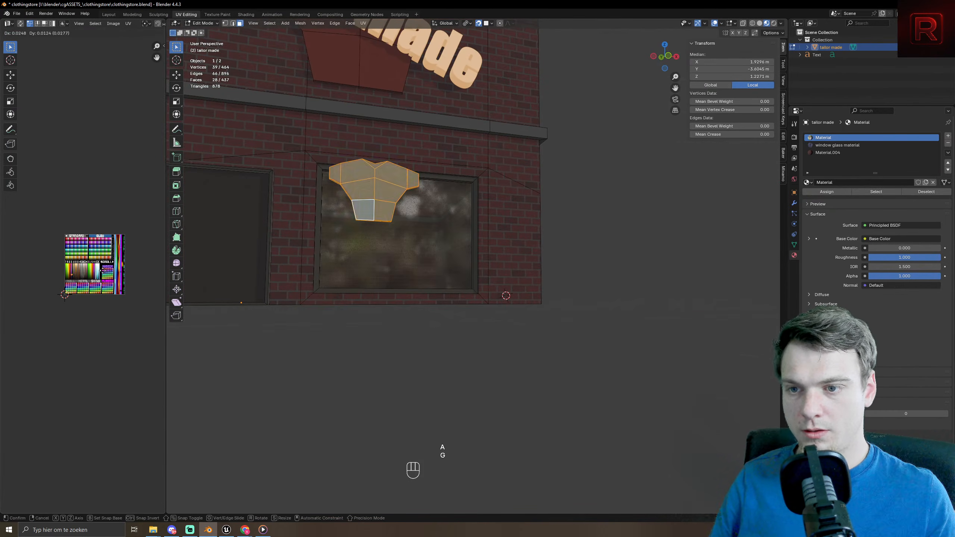
pyautogui.click(119, 267)
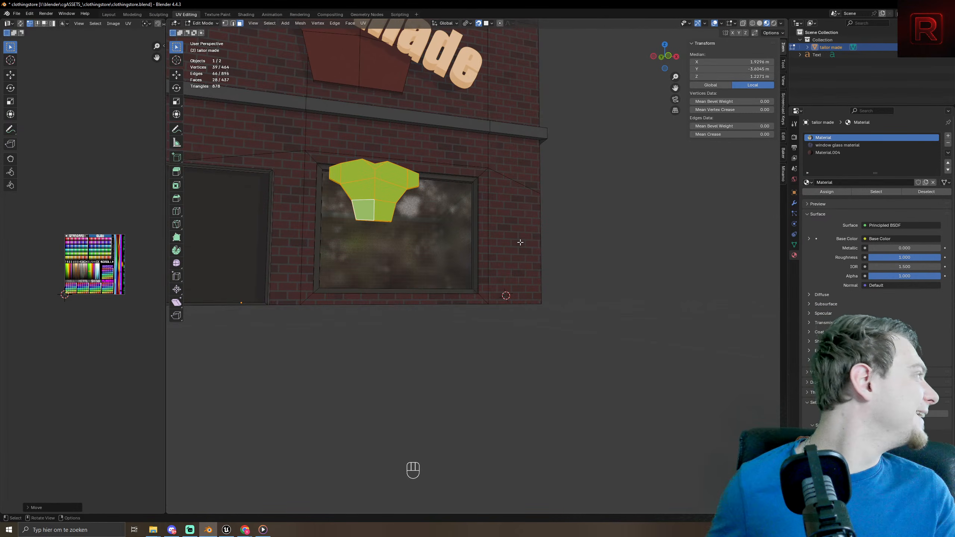
pyautogui.press('Tab')
pyautogui.press('Tab')
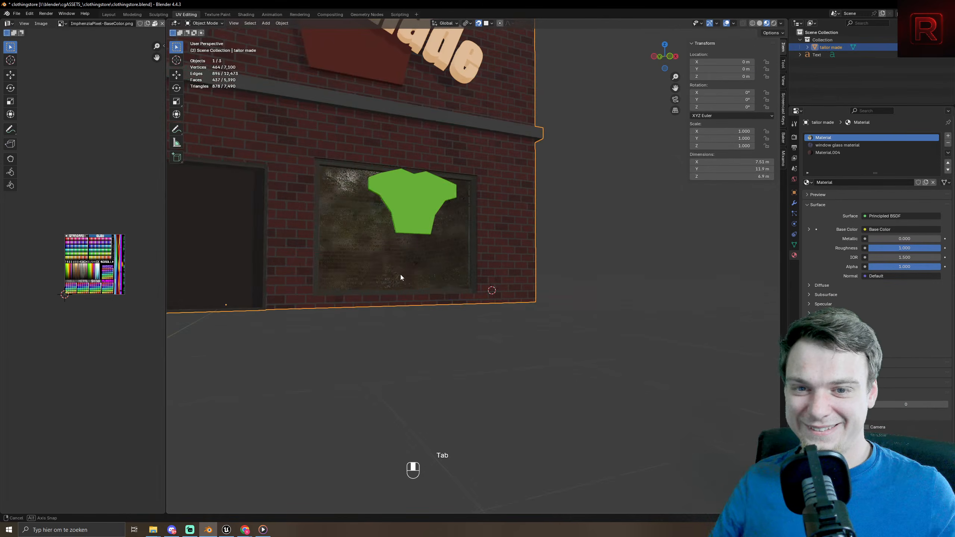
# - Select the two bottom hem faces of the green shirt copy and turn snapping off while preparing to extrude them
pyautogui.moveTo(401, 277); pyautogui.dragTo(379, 66, button='middle')
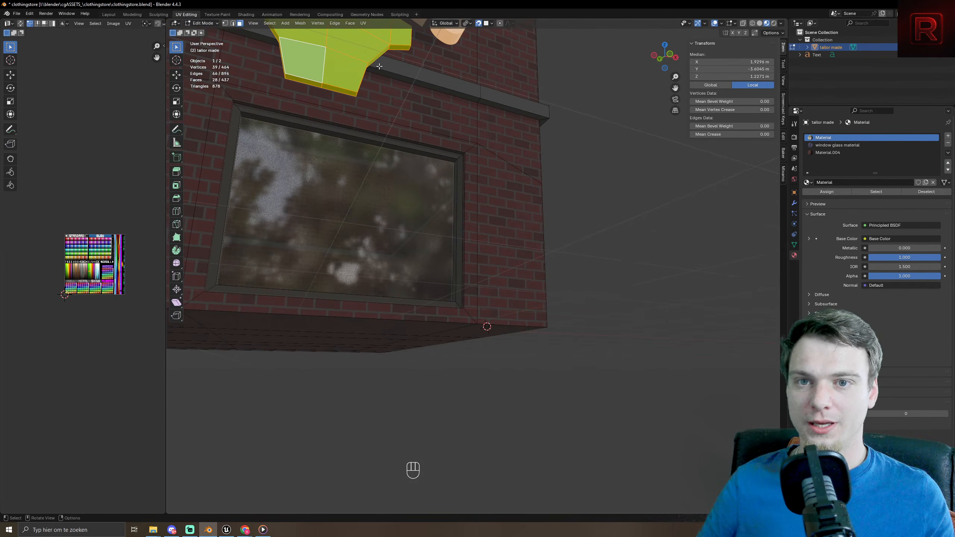
pyautogui.click(343, 92)
pyautogui.keyDown('shift'); pyautogui.click(302, 80); pyautogui.keyUp('shift')
pyautogui.press('e')
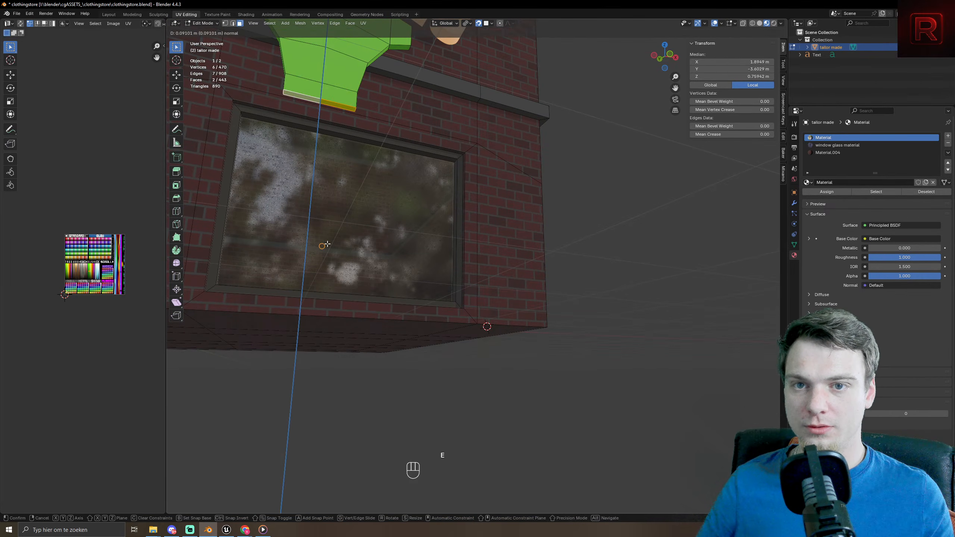
pyautogui.hotkey('shift', 'Tab')
pyautogui.click(433, 244)
# - Try extruding the two hem faces together about 0.34 m downward and shifting one along X, and undo the attempt
pyautogui.press('e')
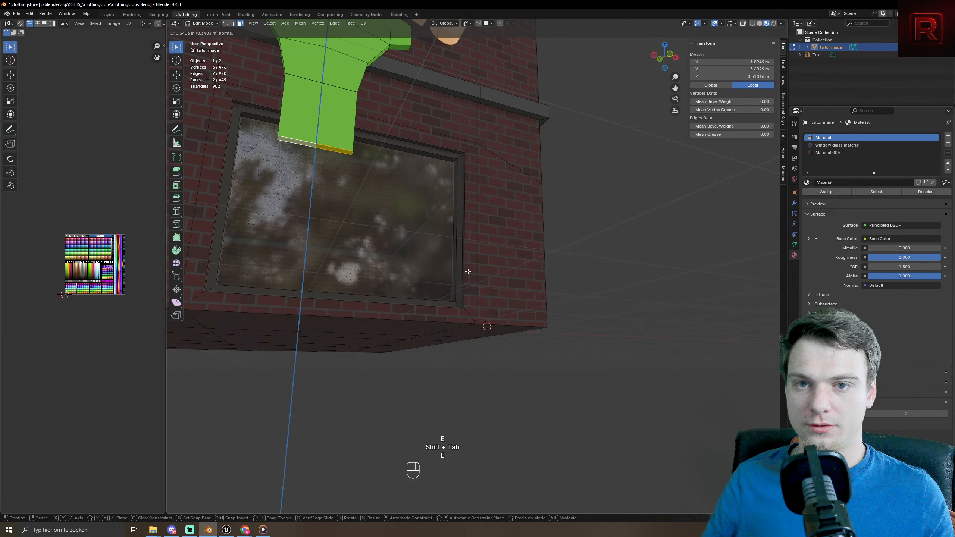
pyautogui.click(338, 154)
pyautogui.click(328, 147)
pyautogui.press('g')
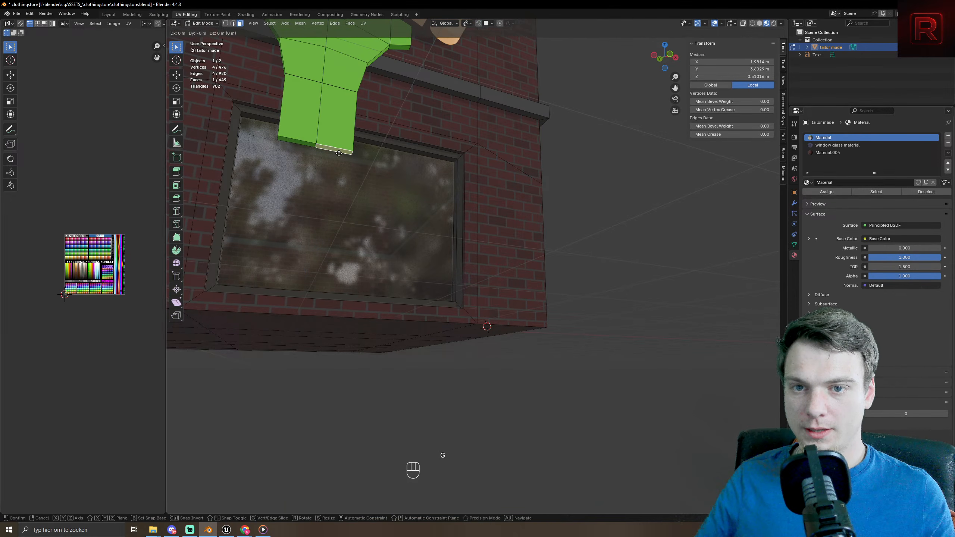
pyautogui.press('x')
pyautogui.rightClick(321, 179)
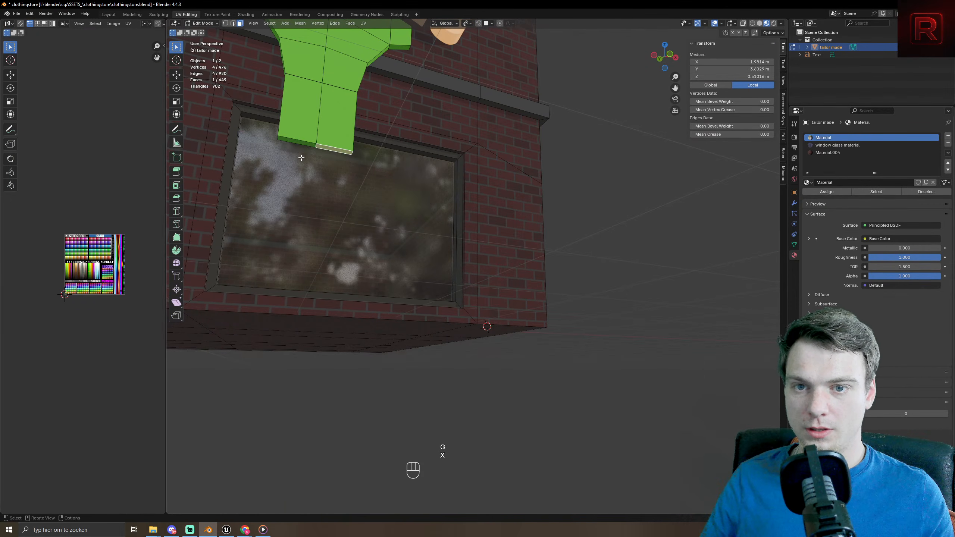
pyautogui.scroll(3, 319, 215)
pyautogui.keyDown('shift'); pyautogui.moveTo(319, 215); pyautogui.dragTo(466, 310, button='middle'); pyautogui.keyUp('shift')
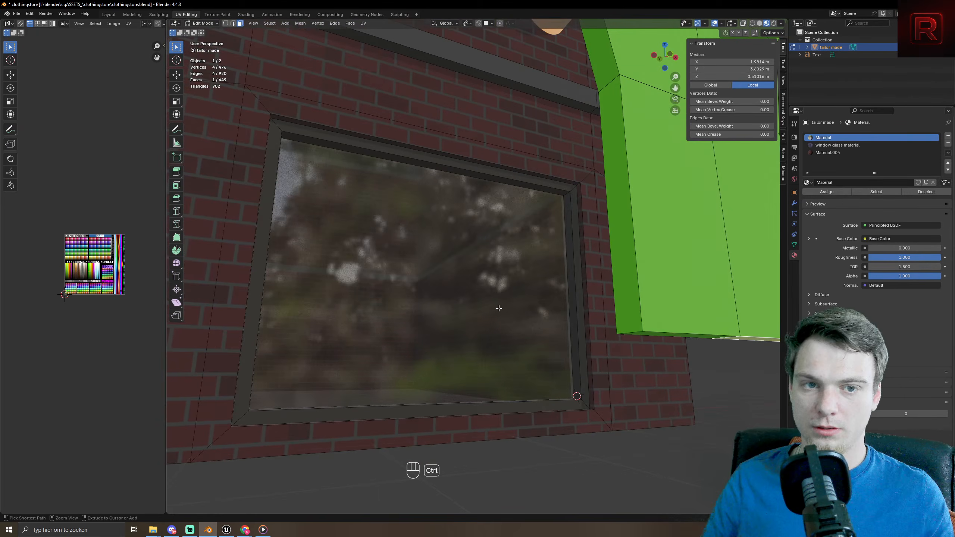
pyautogui.hotkey('ctrl', 'z')
pyautogui.hotkey('ctrl', 'z')
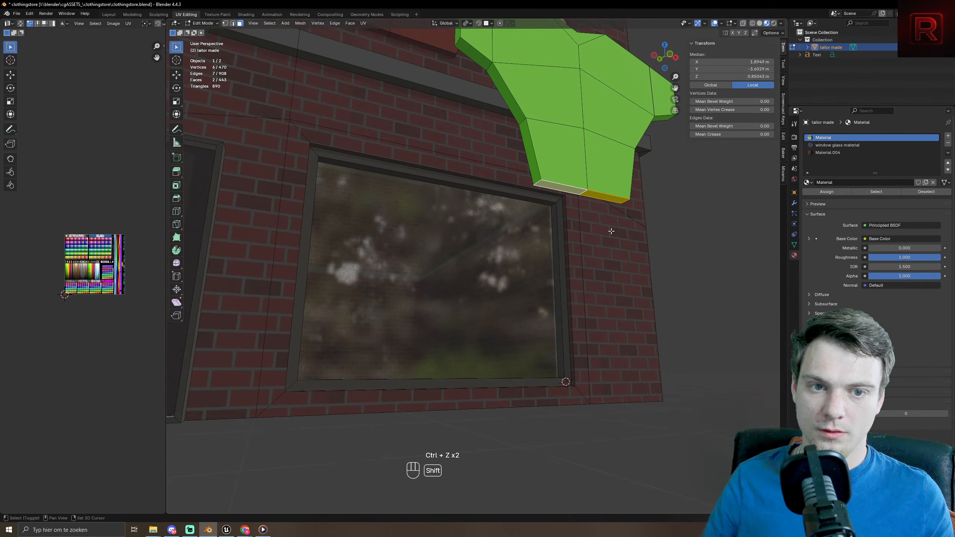
pyautogui.hotkey('shift', 'e')
pyautogui.rightClick(621, 237)
pyautogui.hotkey('ctrl', 'z')
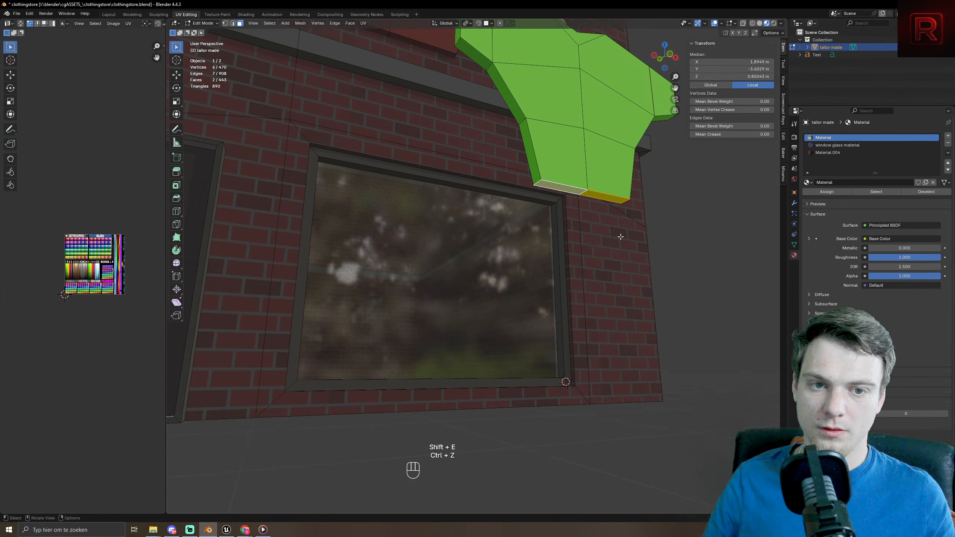
# - Extrude the two hem faces downward as individual faces with an offset of about 0.216 m to start separate legs
pyautogui.moveTo(638, 286); pyautogui.dragTo(621, 318, button='middle')
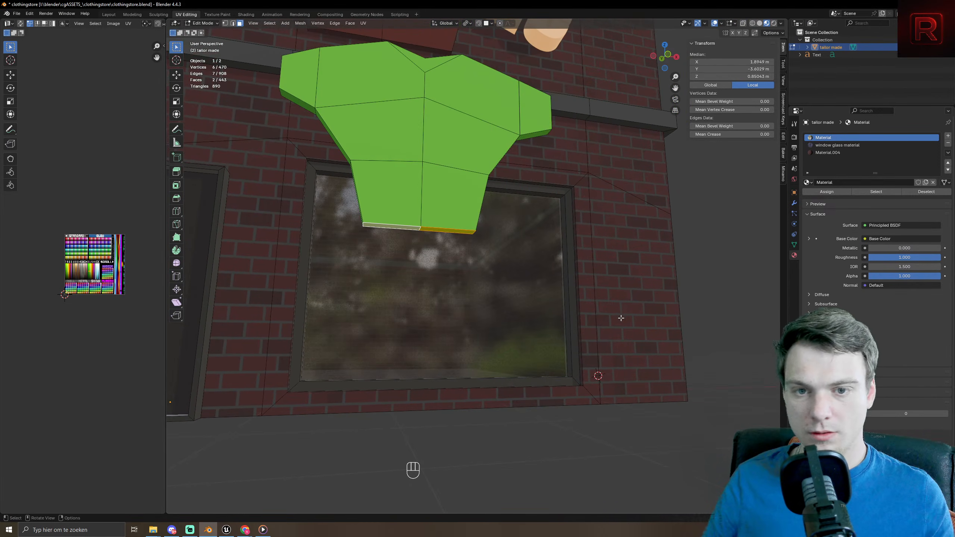
pyautogui.hotkey('alt', 'e')
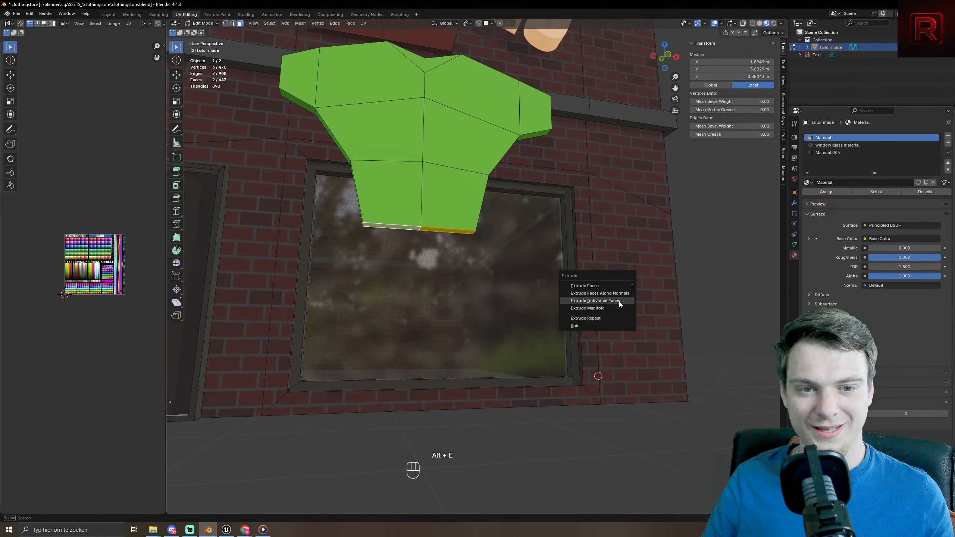
pyautogui.click(619, 302)
pyautogui.click(633, 267)
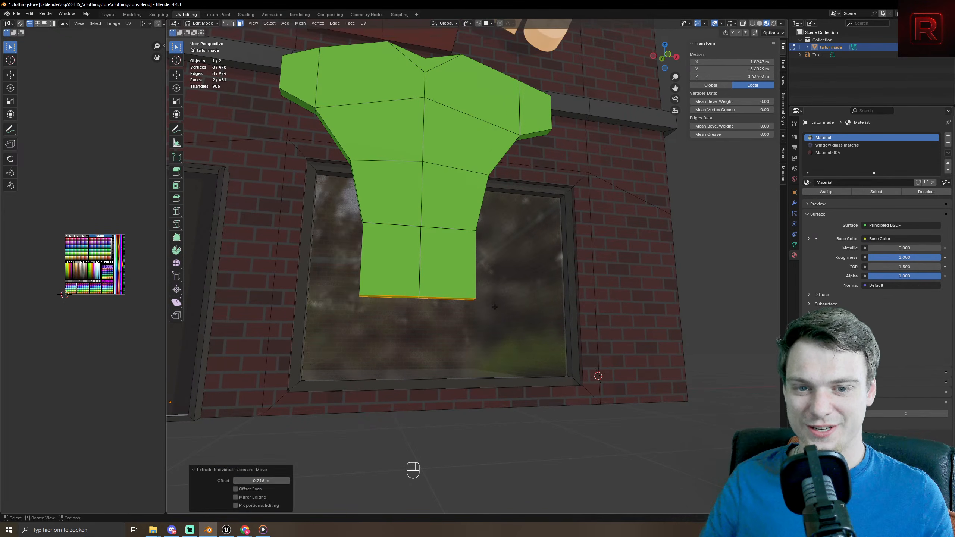
# - Spread the two leg ends apart by moving each bottom face outward along X
pyautogui.moveTo(633, 267); pyautogui.dragTo(496, 162, button='middle')
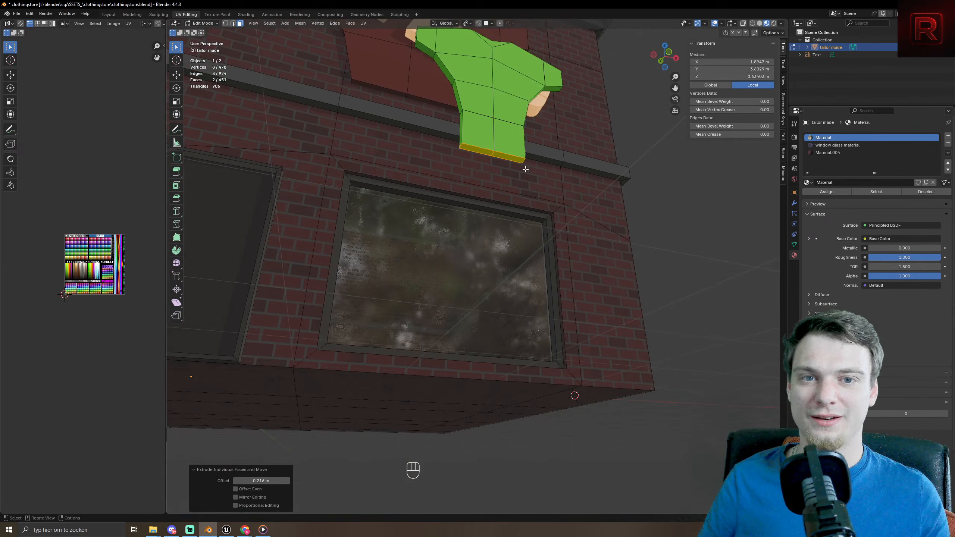
pyautogui.click(499, 158)
pyautogui.press('g')
pyautogui.press('x')
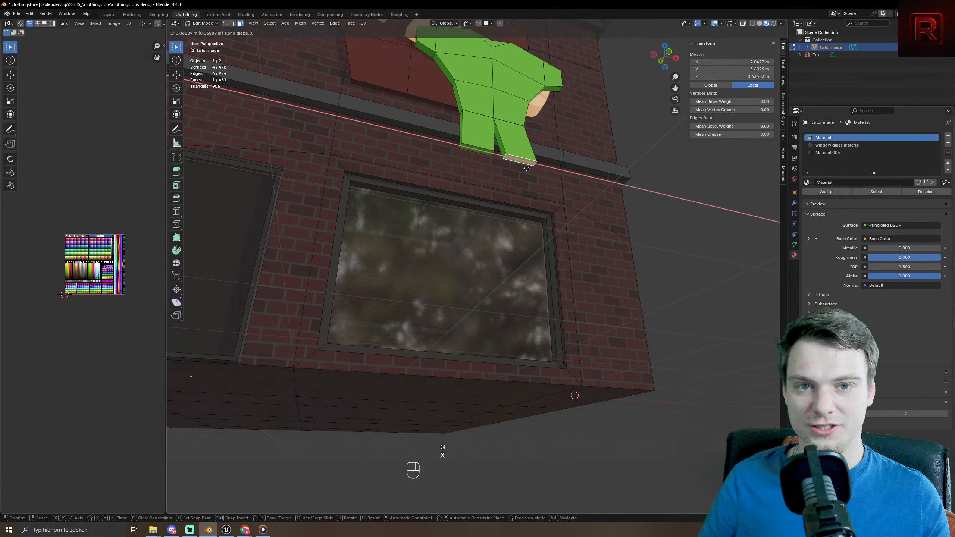
pyautogui.click(461, 151)
pyautogui.click(470, 148)
pyautogui.press('g')
pyautogui.press('x')
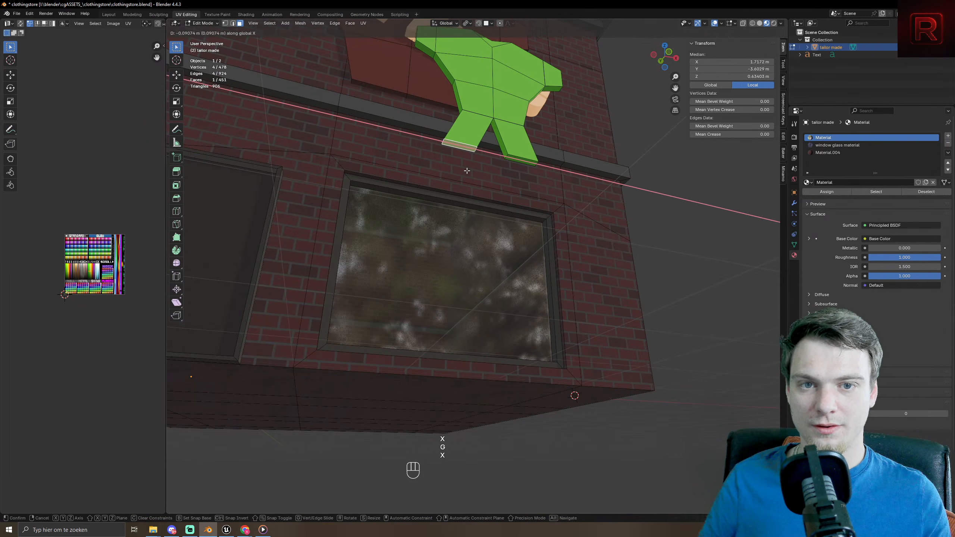
pyautogui.click(472, 180)
# - Extrude both leg ends about 0.32 m downward to form the lower legs
pyautogui.press('e')
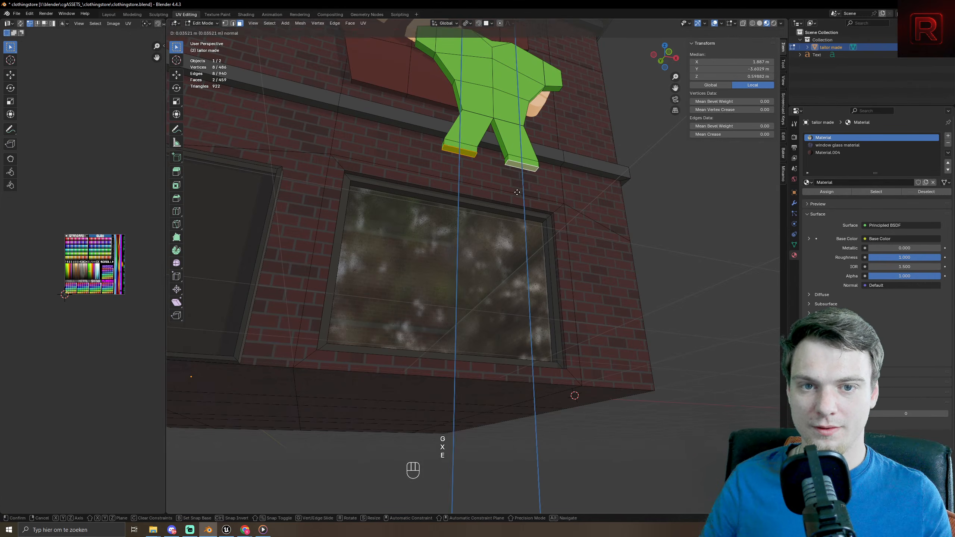
pyautogui.rightClick(514, 222)
pyautogui.press('Tab')
pyautogui.moveTo(515, 222); pyautogui.dragTo(474, 262, button='middle')
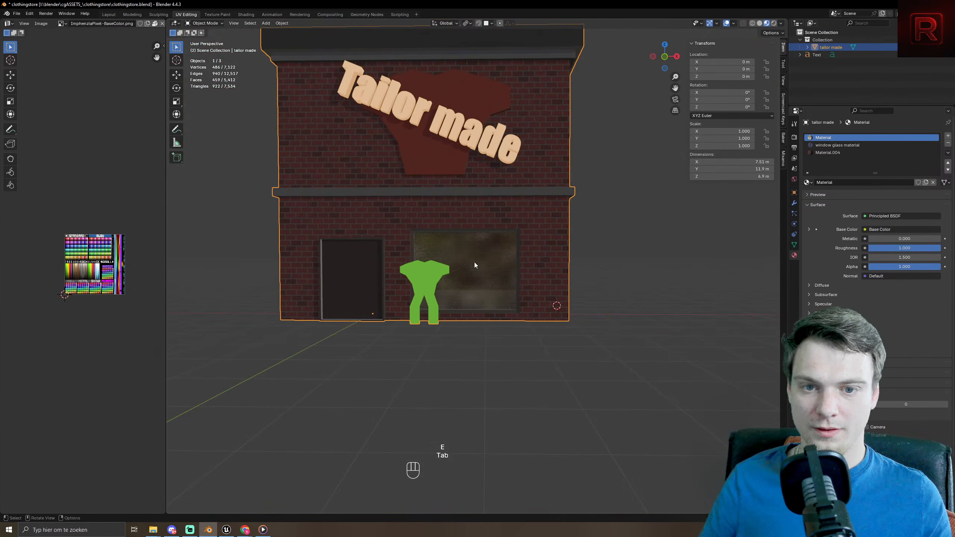
pyautogui.scroll(4, 450, 355)
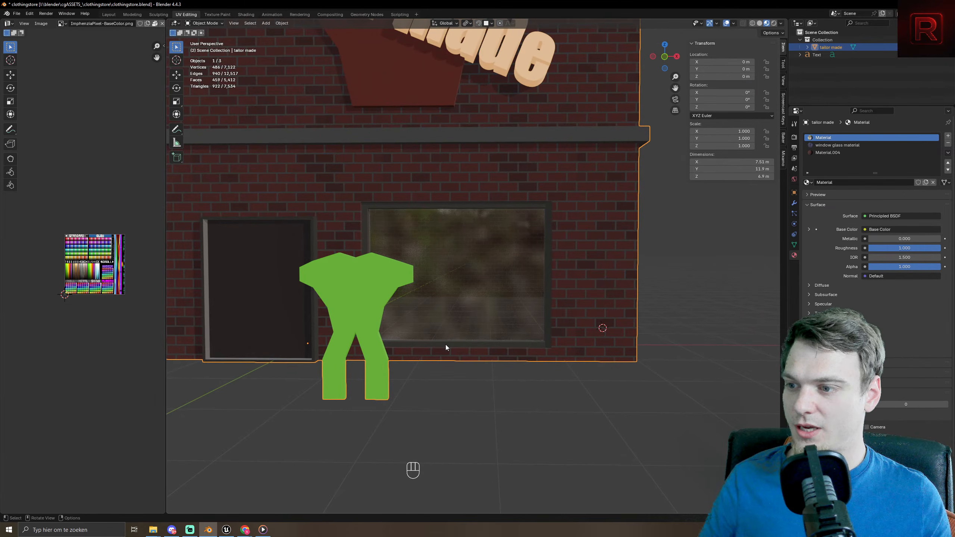
# - Select all faces of the upper and lower parts of both legs in face select mode
pyautogui.moveTo(436, 348); pyautogui.dragTo(241, 368, button='middle')
pyautogui.press('Tab')
pyautogui.scroll(3, 357, 354)
pyautogui.press('2')
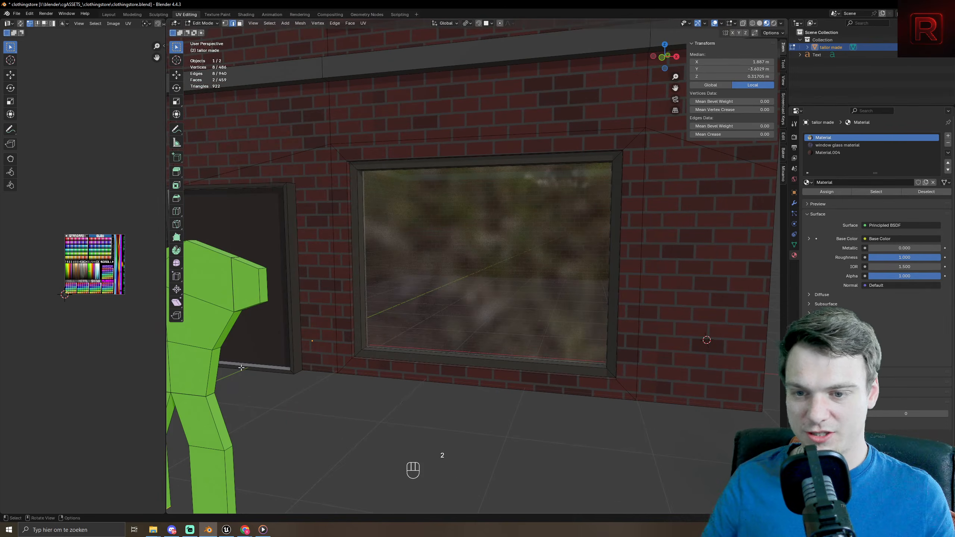
pyautogui.keyDown('alt'); pyautogui.keyDown('shift'); pyautogui.click(197, 394); pyautogui.keyUp('shift'); pyautogui.keyUp('alt')
pyautogui.scroll(3, 240, 387)
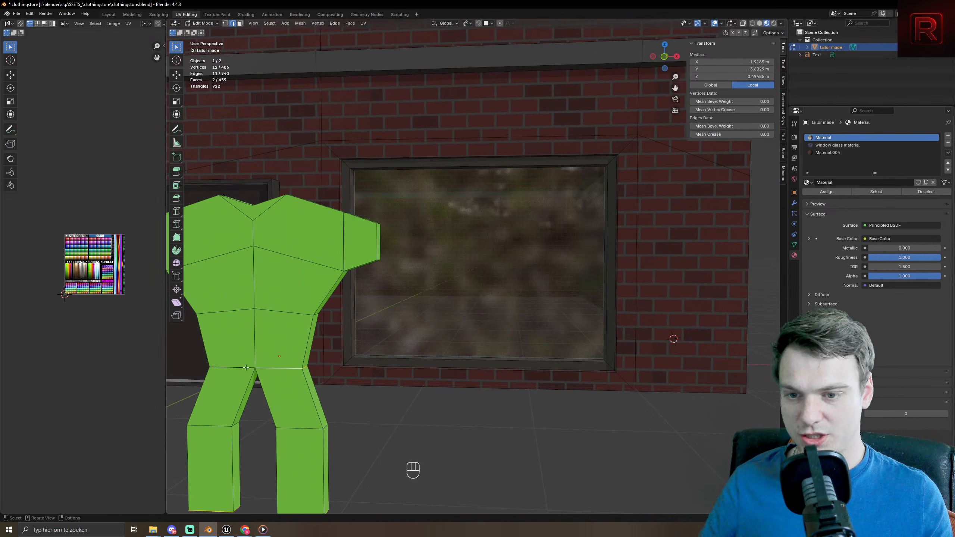
pyautogui.keyDown('shift'); pyautogui.moveTo(246, 368); pyautogui.dragTo(367, 371, button='middle'); pyautogui.keyUp('shift')
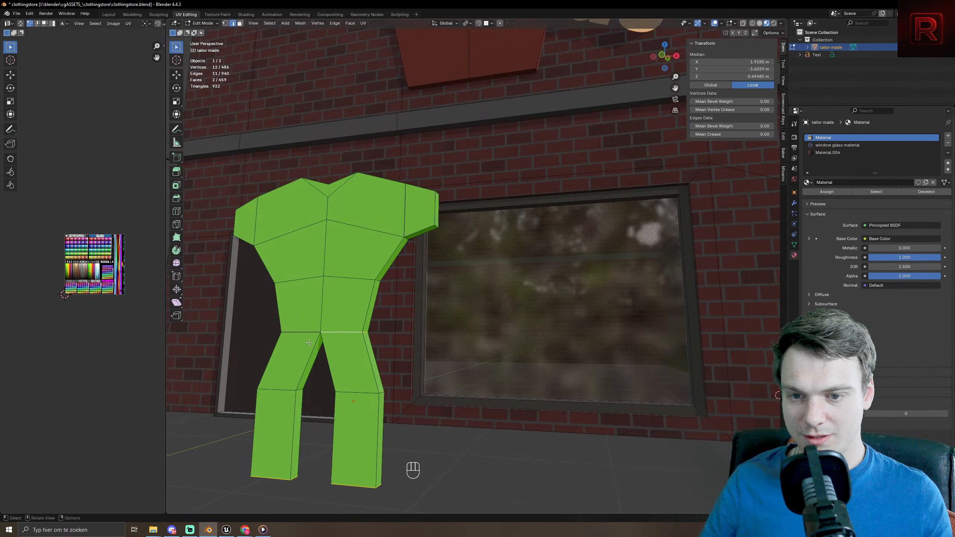
pyautogui.press('3')
pyautogui.keyDown('alt'); pyautogui.keyDown('shift'); pyautogui.click(370, 363); pyautogui.keyUp('shift'); pyautogui.keyUp('alt')
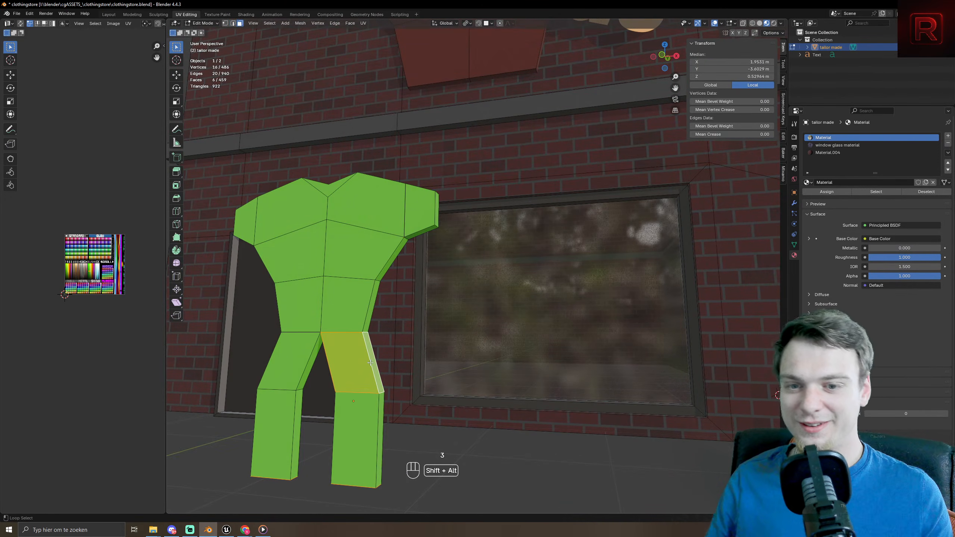
pyautogui.keyDown('alt'); pyautogui.keyDown('shift'); pyautogui.click(299, 371); pyautogui.keyUp('shift'); pyautogui.keyUp('alt')
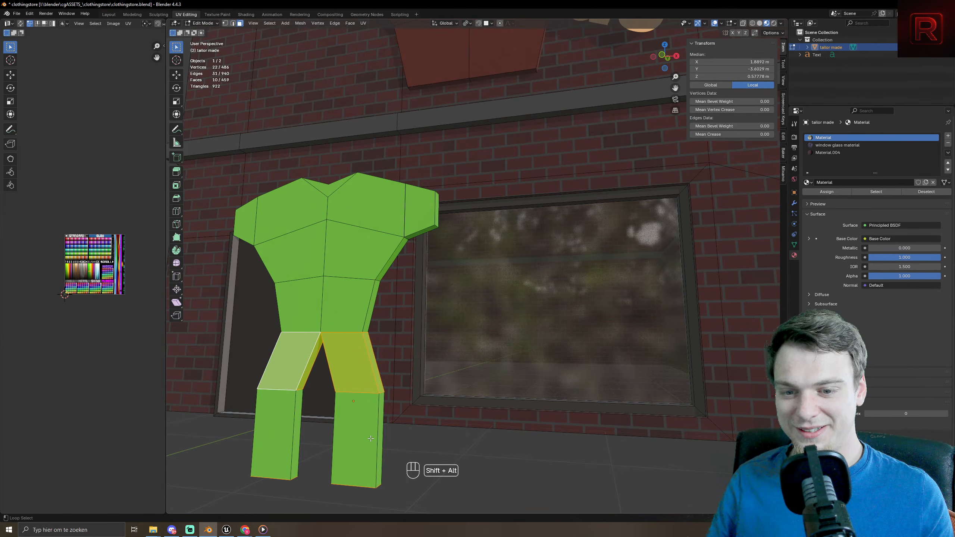
pyautogui.keyDown('alt'); pyautogui.keyDown('shift'); pyautogui.click(337, 469); pyautogui.keyUp('shift'); pyautogui.keyUp('alt')
pyautogui.keyDown('alt'); pyautogui.keyDown('shift'); pyautogui.click(286, 438); pyautogui.keyUp('shift'); pyautogui.keyUp('alt')
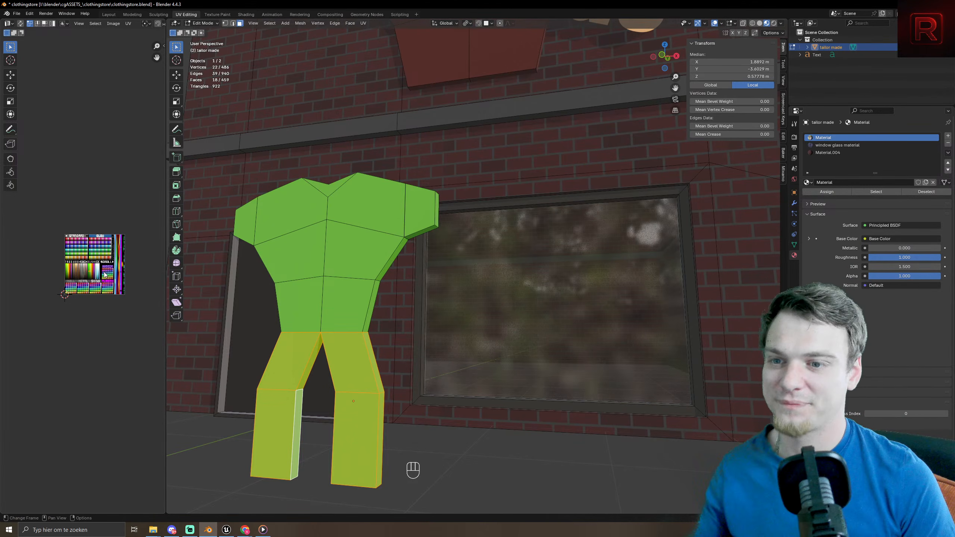
# - Collapse the leg faces' UVs to a point with scale 0 and place them on a dark swatch of the palette
pyautogui.scroll(6, 105, 274)
pyautogui.press('a')
pyautogui.press('s')
pyautogui.press('KP_0')
pyautogui.press('KP_Enter')
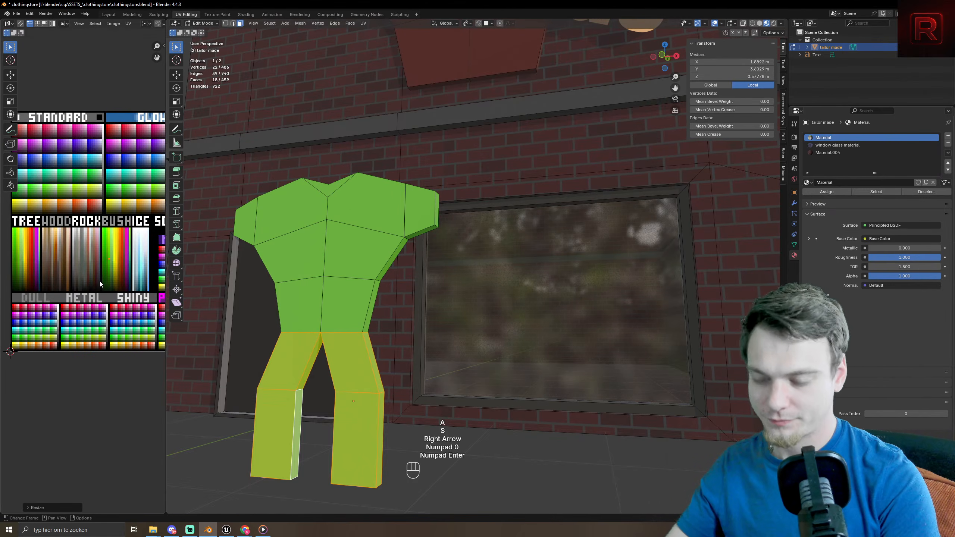
pyautogui.press('g')
pyautogui.click(75, 307)
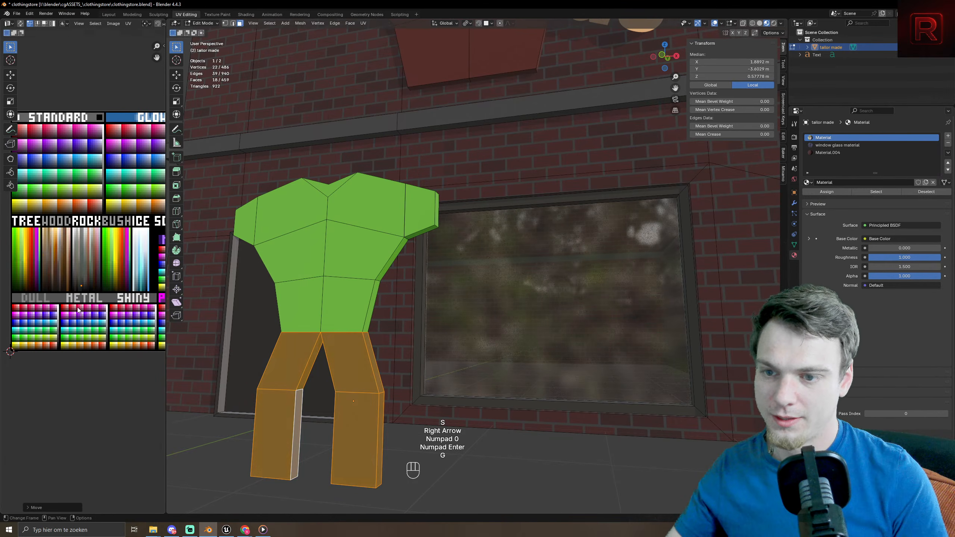
pyautogui.press('Tab')
pyautogui.scroll(-8, 396, 311)
pyautogui.moveTo(396, 312); pyautogui.dragTo(554, 329, button='middle')
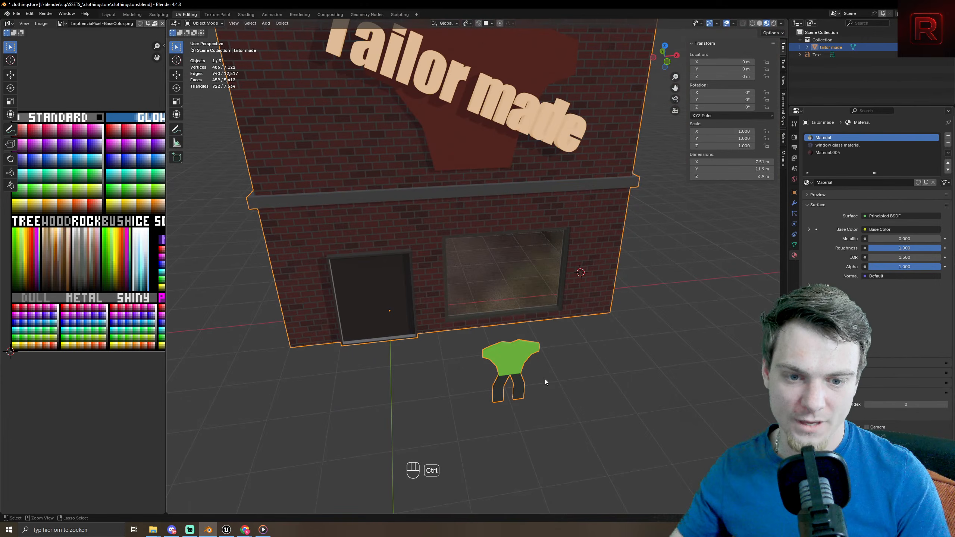
# - Undo the leg recolouring and the leg extrusions until only the green shirt copy is left
pyautogui.hotkey('ctrl', 'z')
pyautogui.hotkey('ctrl', 'z')
pyautogui.hotkey('ctrl', 'z')
pyautogui.hotkey('ctrl', 'z')
pyautogui.hotkey('ctrl', 'z')
pyautogui.hotkey('ctrl', 'z')
pyautogui.hotkey('ctrl', 'z')
pyautogui.hotkey('ctrl', 'z')
pyautogui.hotkey('ctrl', 'z')
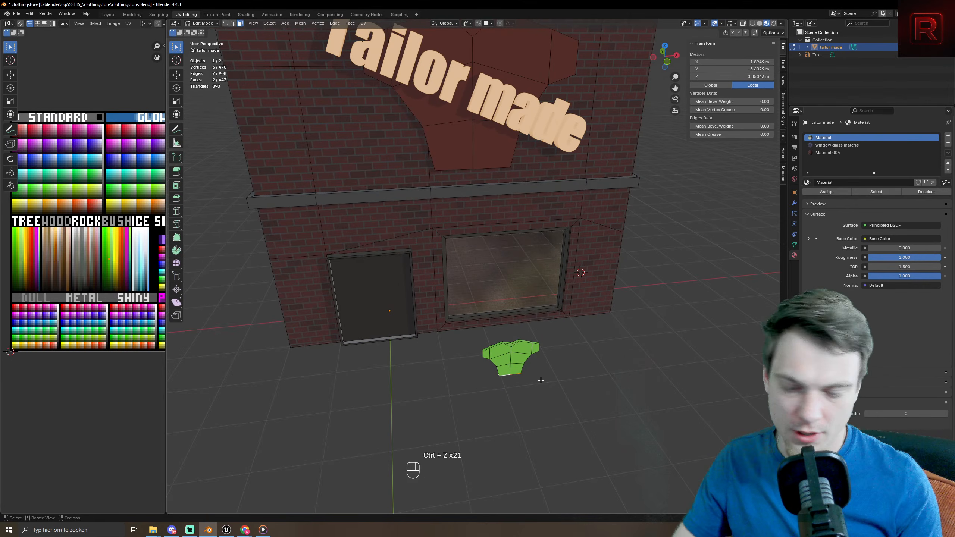
pyautogui.press('l')
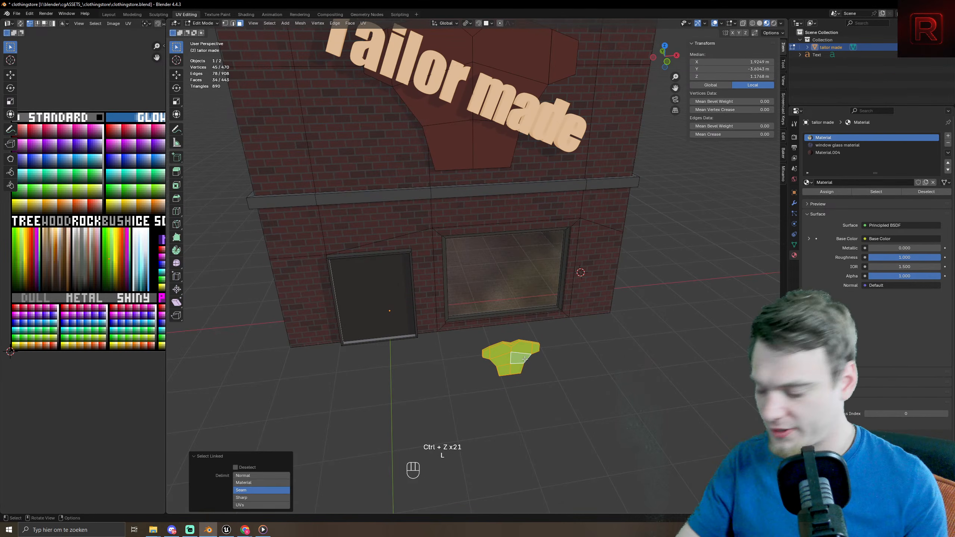
pyautogui.press('KP_1')
pyautogui.press('KP_Enter')
pyautogui.hotkey('ctrl', 'z')
pyautogui.hotkey('ctrl', 'x')
pyautogui.press('r')
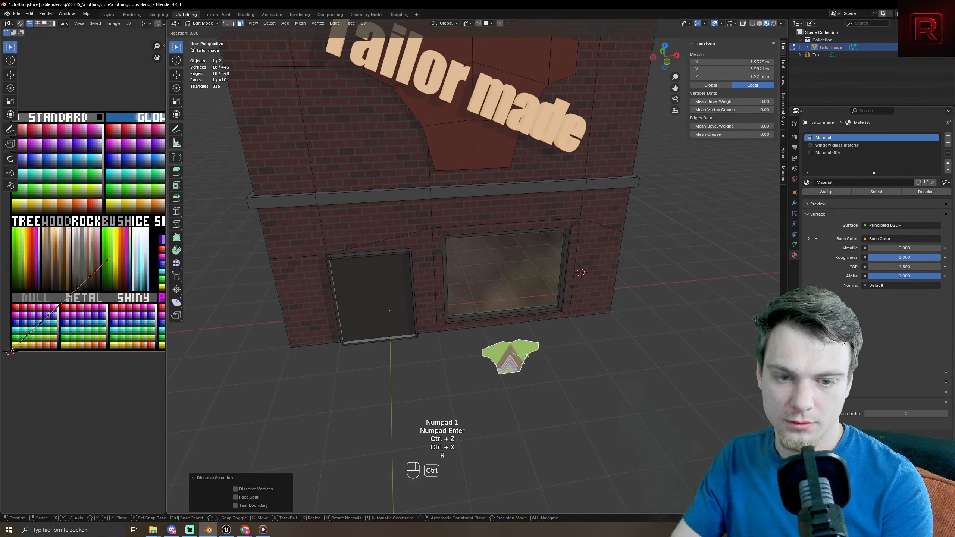
pyautogui.rightClick(524, 359)
pyautogui.hotkey('ctrl', 'z')
pyautogui.hotkey('ctrl', 'z')
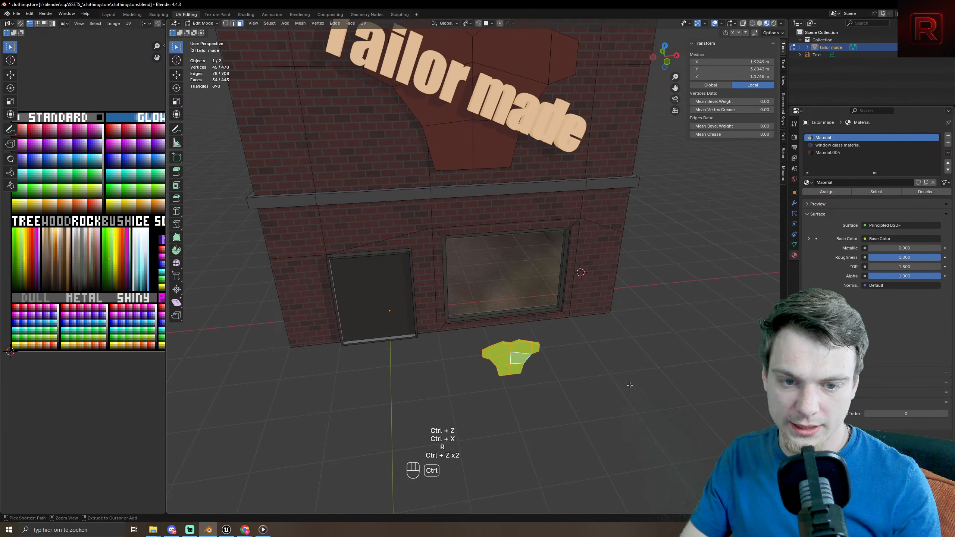
pyautogui.hotkey('ctrl', 'z')
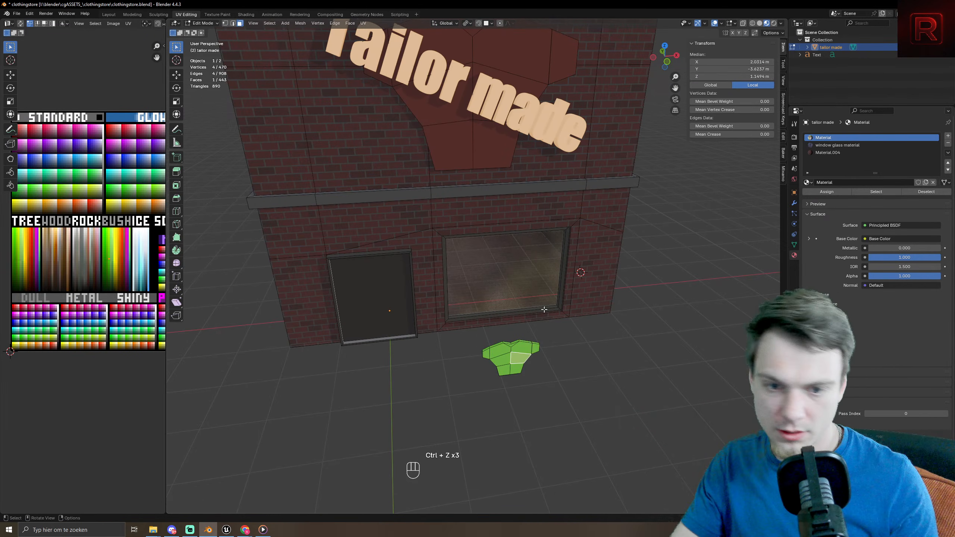
# - Select the whole linked mesh of the green shirt copy and separate it into its own object, ready for editing
pyautogui.press('l')
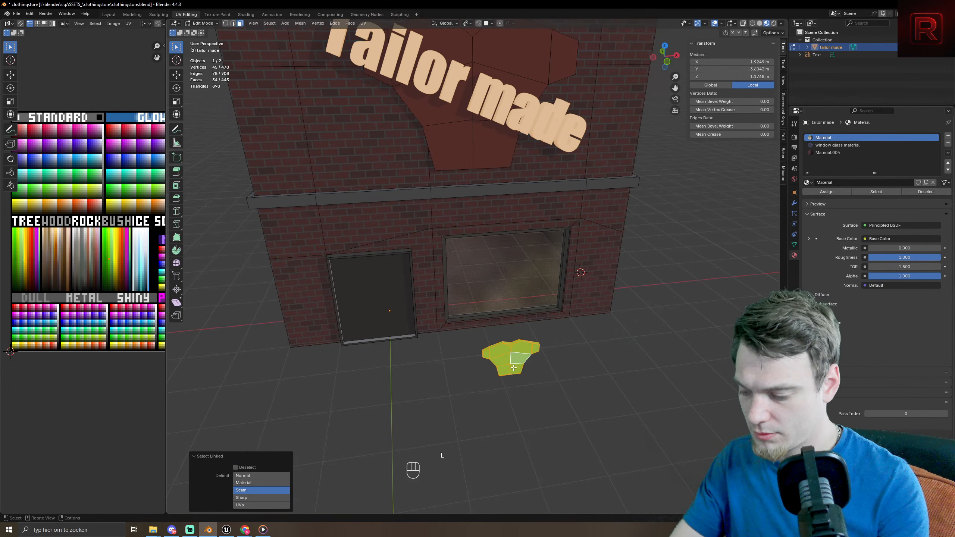
pyautogui.press('p')
pyautogui.click(514, 367)
pyautogui.press('Tab')
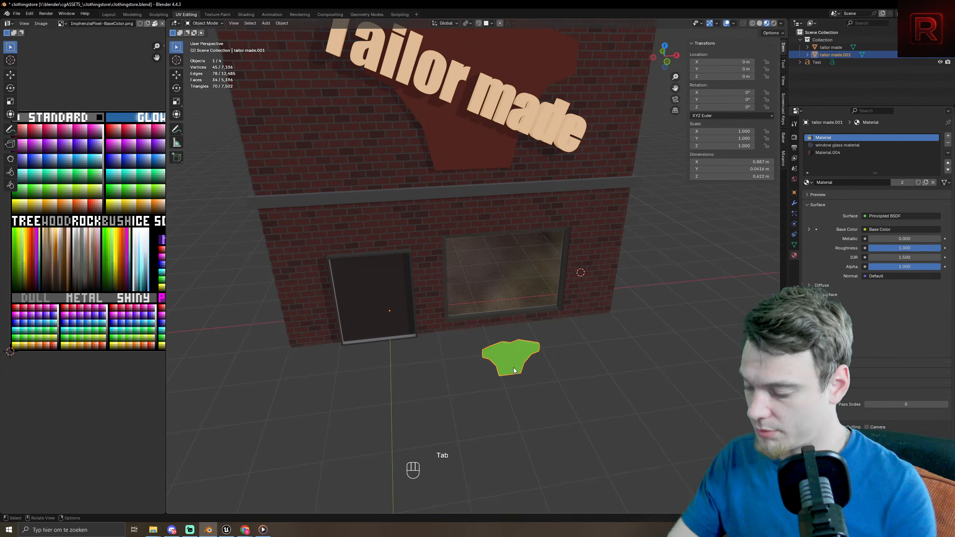
# - Rotate the separated shirt's mesh 90° around the X axis and 90° around the Z axis in Edit Mode
pyautogui.press('Tab')
pyautogui.press('r')
pyautogui.press('x')
pyautogui.press('KP_9')
pyautogui.press('KP_0')
pyautogui.press('KP_Enter')
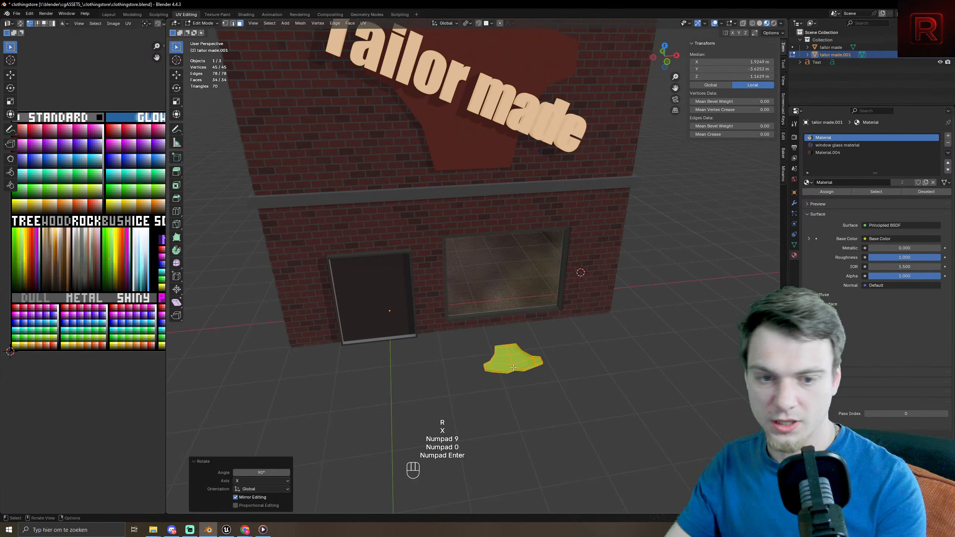
pyautogui.press('r')
pyautogui.press('z')
pyautogui.press('KP_9')
pyautogui.press('KP_0')
pyautogui.press('KP_Enter')
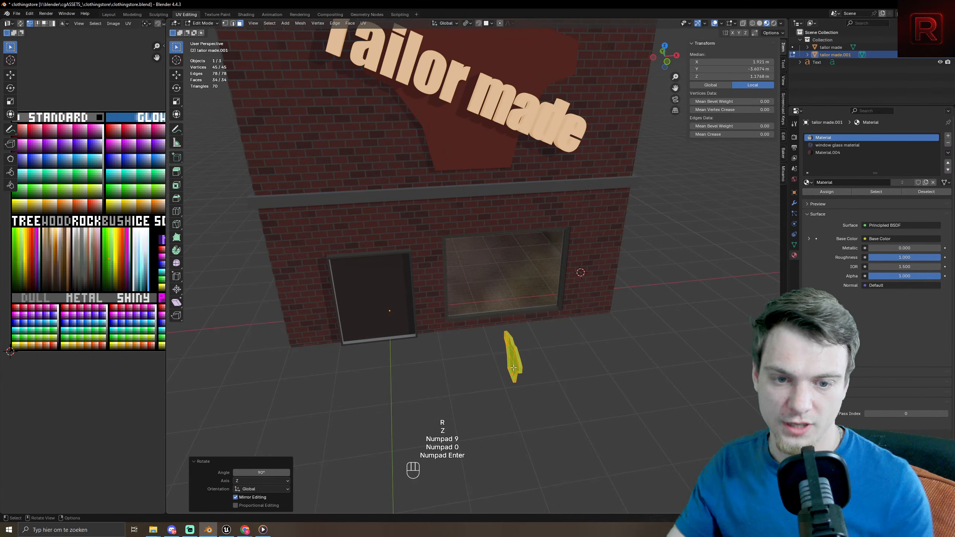
# - Select the outline edge loop of the shirt in edge select mode and fill it with a single face
pyautogui.scroll(4, 514, 368)
pyautogui.moveTo(500, 369); pyautogui.dragTo(556, 350, button='middle')
pyautogui.keyDown('shift'); pyautogui.moveTo(644, 387); pyautogui.dragTo(510, 412, button='middle'); pyautogui.keyUp('shift')
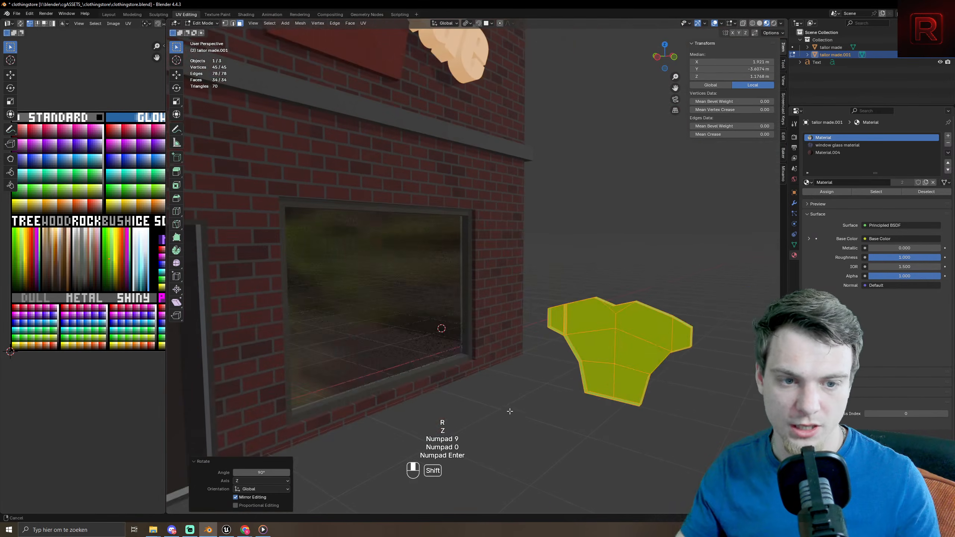
pyautogui.press('Tab')
pyautogui.scroll(4, 557, 414)
pyautogui.press('Tab')
pyautogui.press('2')
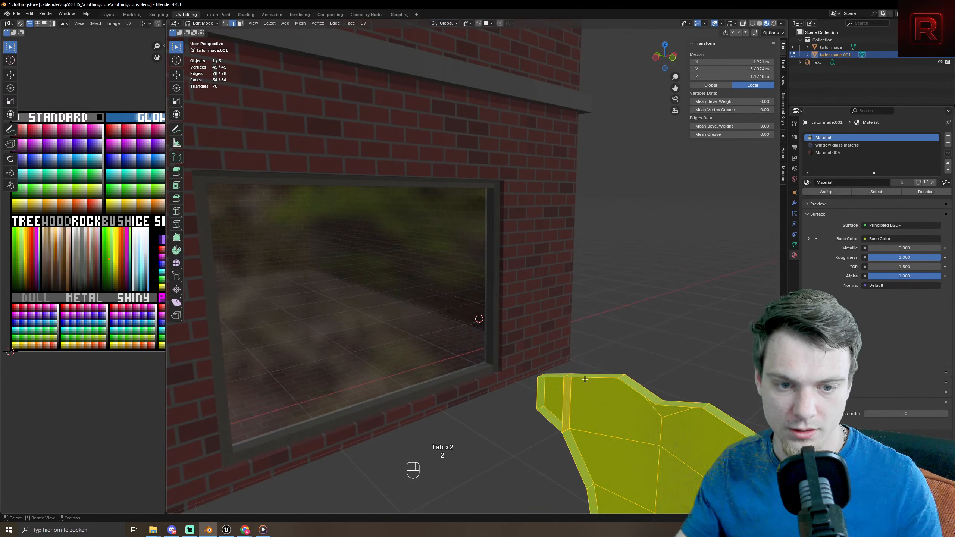
pyautogui.keyDown('alt'); pyautogui.click(591, 385); pyautogui.keyUp('alt')
pyautogui.press('f')
pyautogui.scroll(-4, 647, 421)
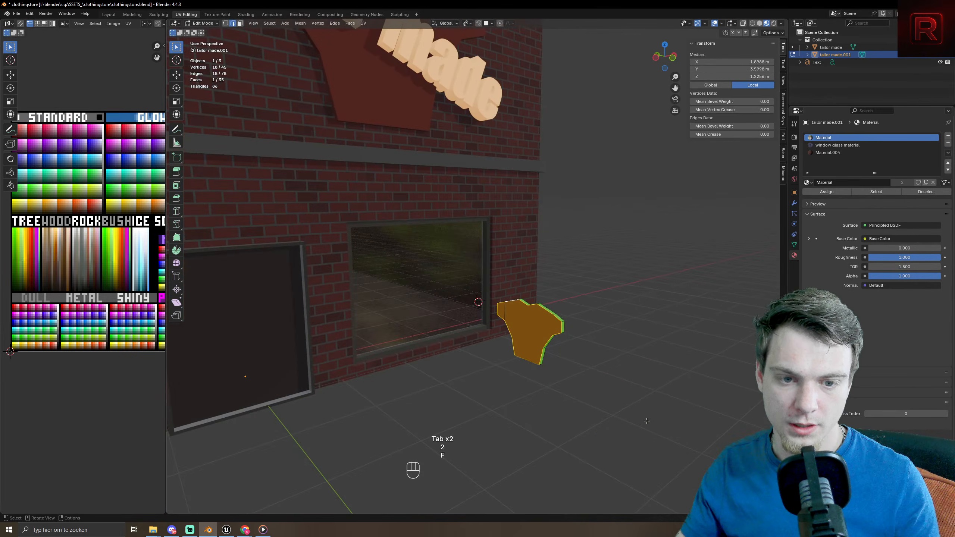
# - Undo the last face fill and delete the narrow strip of faces and its leftover edges beside the shirt's sleeve
pyautogui.scroll(4, 551, 352)
pyautogui.hotkey('ctrl', 'z')
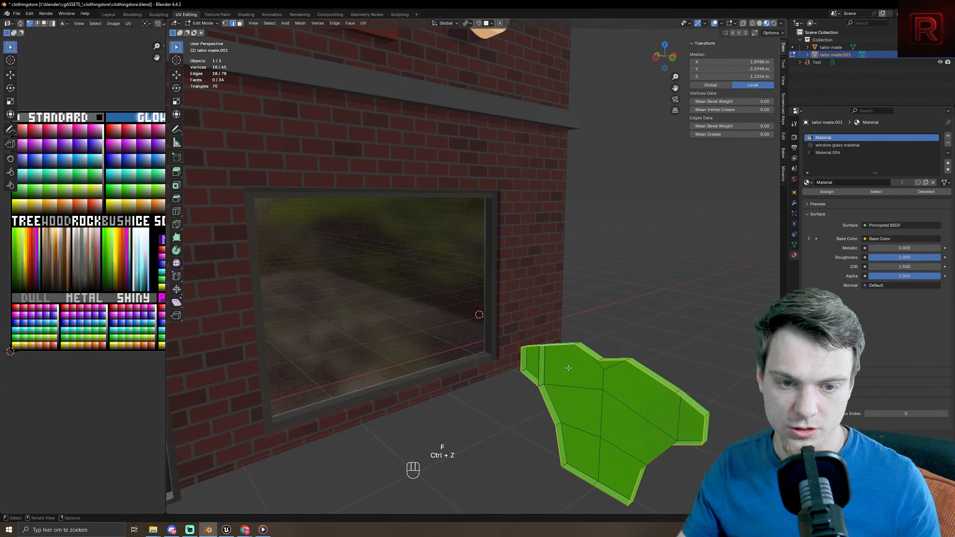
pyautogui.press('3')
pyautogui.press('x')
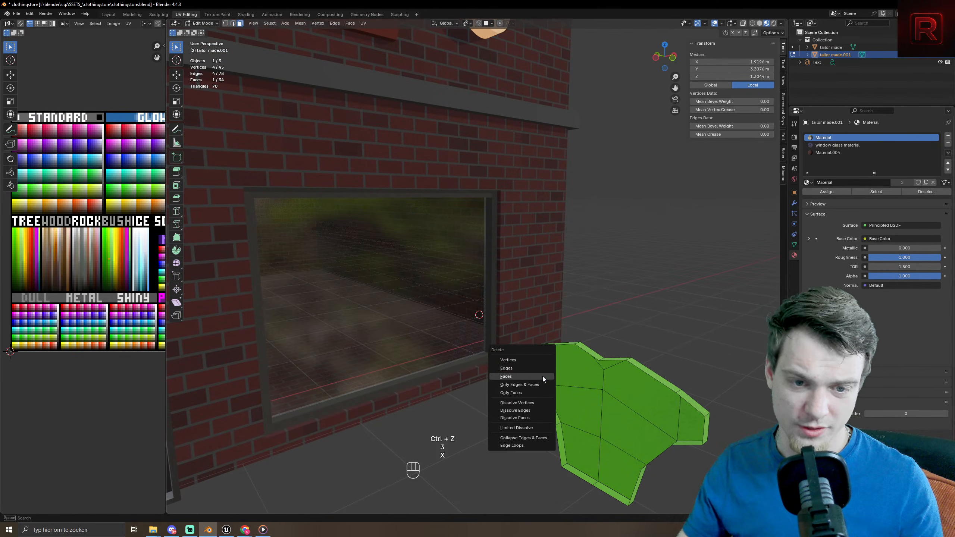
pyautogui.click(542, 376)
pyautogui.press('x')
pyautogui.click(542, 376)
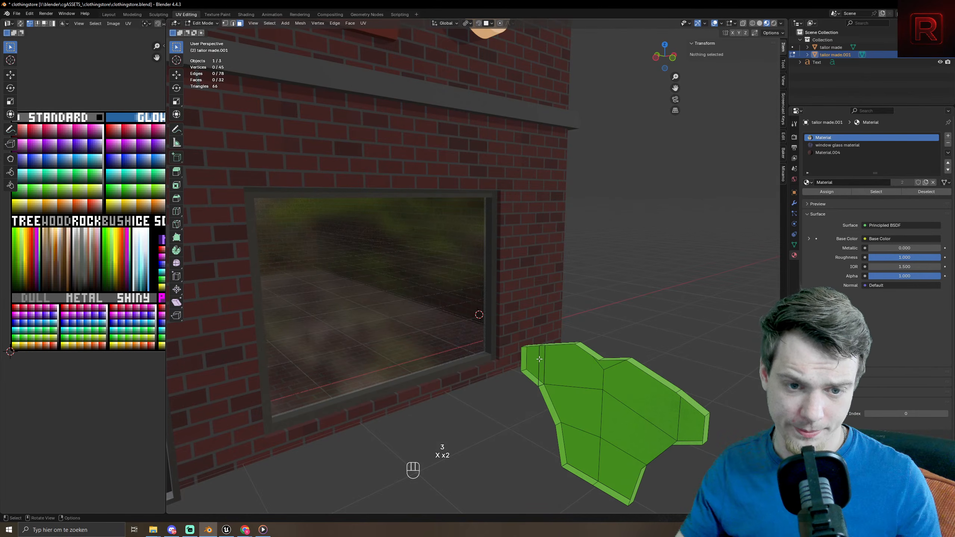
pyautogui.click(539, 363)
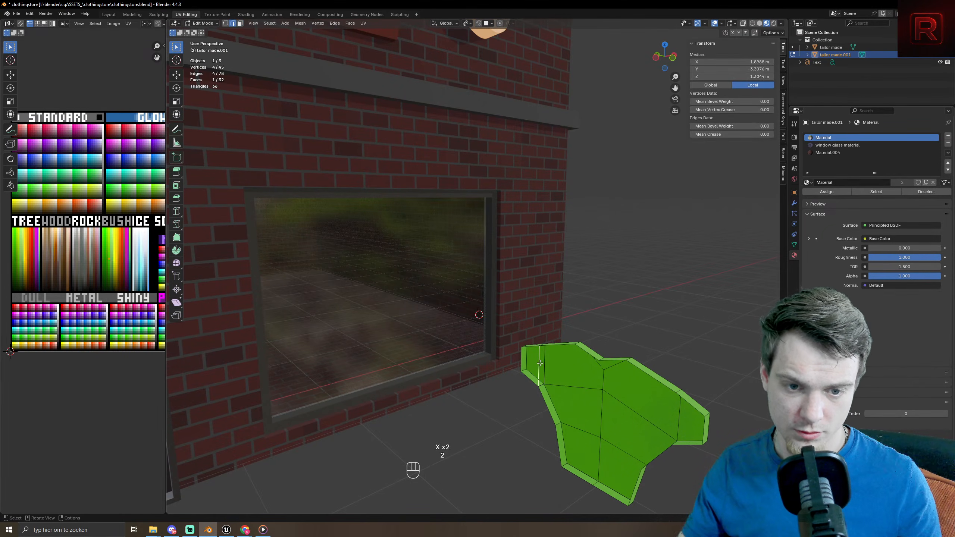
pyautogui.press('x')
pyautogui.press('f')
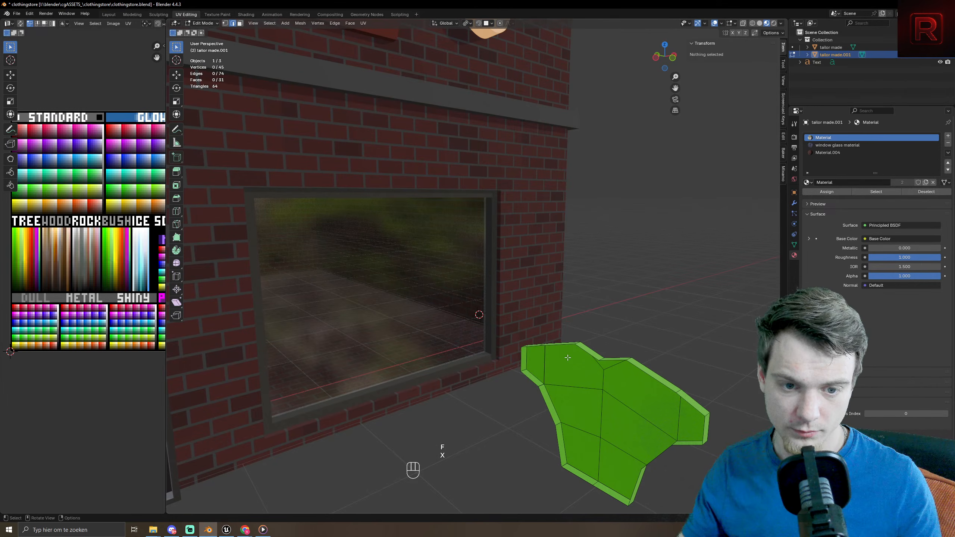
# - Fill the shirt's open front outline with one face and close the gap at the sleeve end with another
pyautogui.press('2')
pyautogui.keyDown('alt'); pyautogui.click(565, 345); pyautogui.keyUp('alt')
pyautogui.press('f')
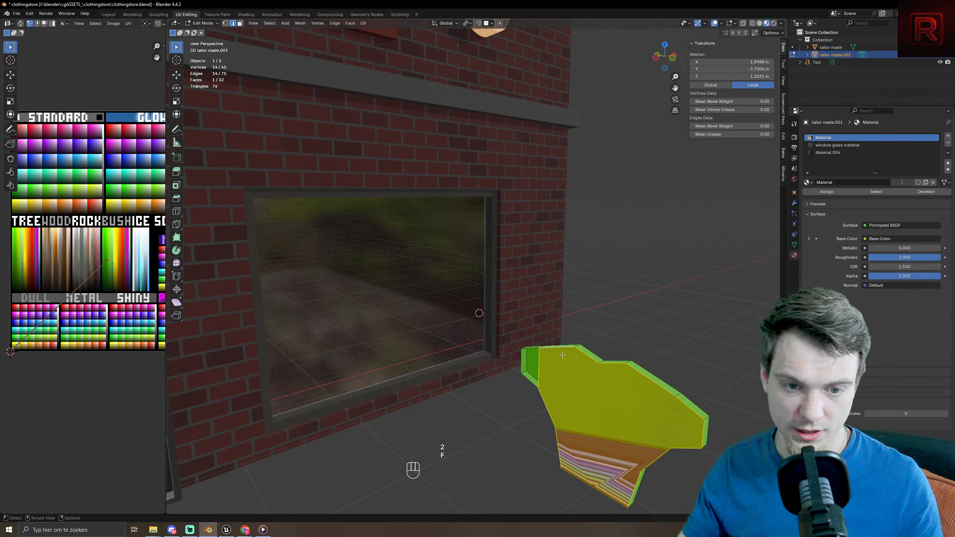
pyautogui.click(525, 360)
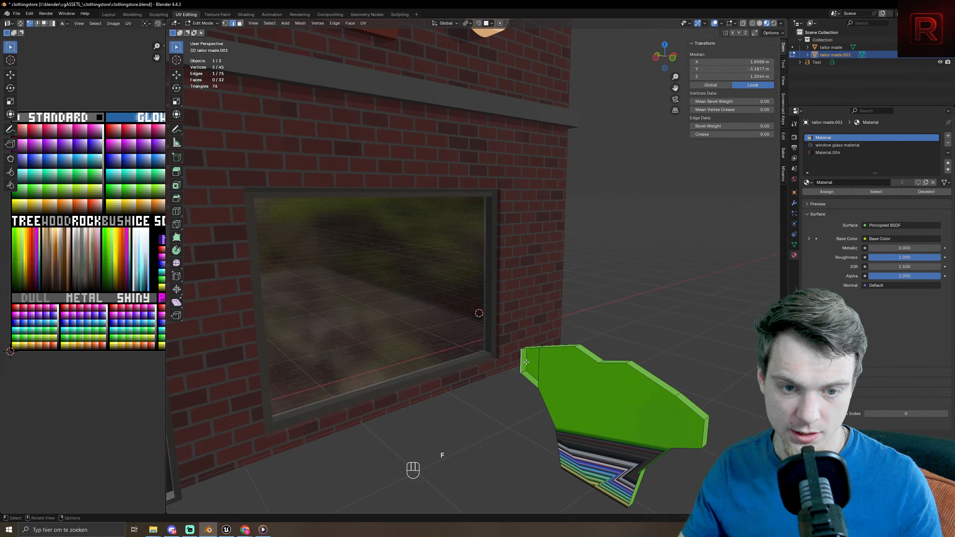
pyautogui.keyDown('shift'); pyautogui.click(540, 367); pyautogui.keyUp('shift')
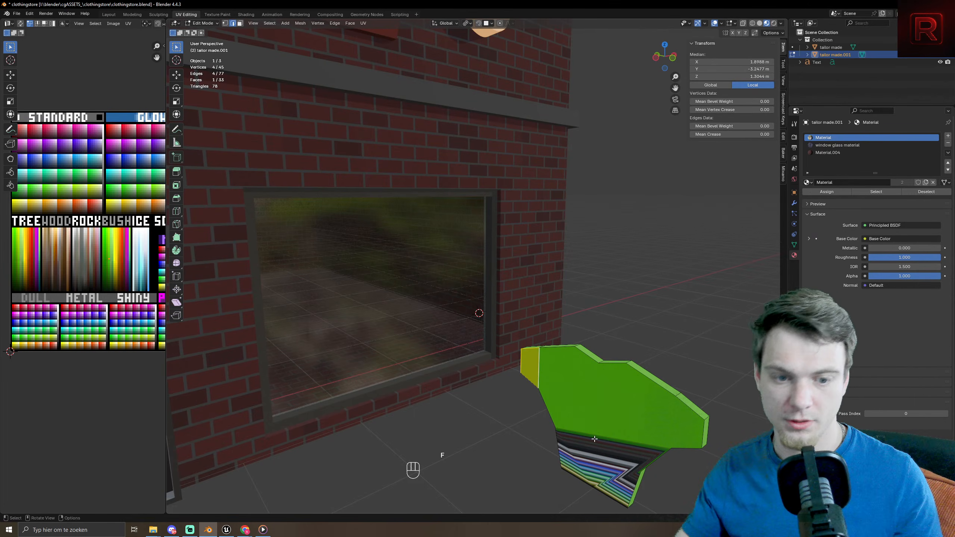
# - Scale the shirt front face's UVs to 0 and move them onto the green part of the BUSH gradient
pyautogui.press('3')
pyautogui.click(632, 475)
pyautogui.press('a')
pyautogui.press('s')
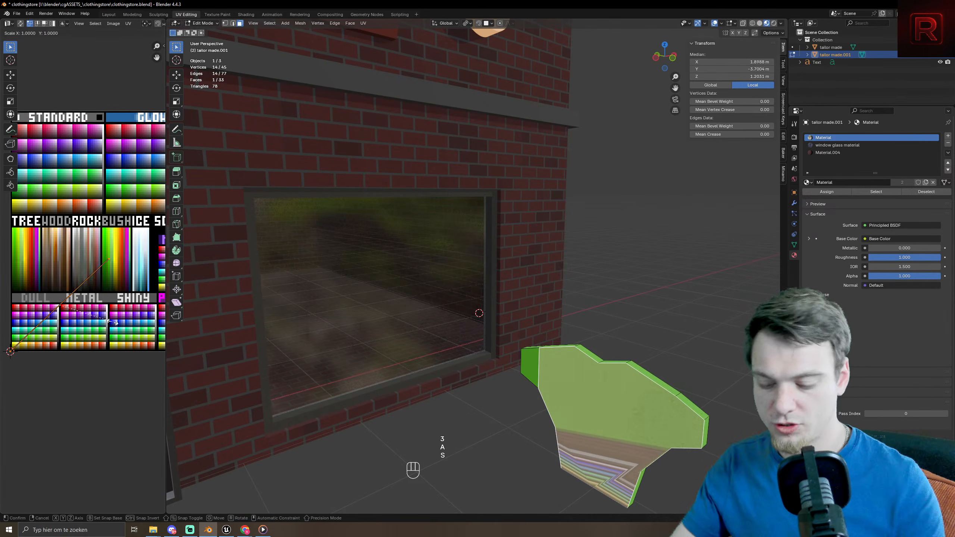
pyautogui.press('KP_0')
pyautogui.press('KP_Enter')
pyautogui.press('g')
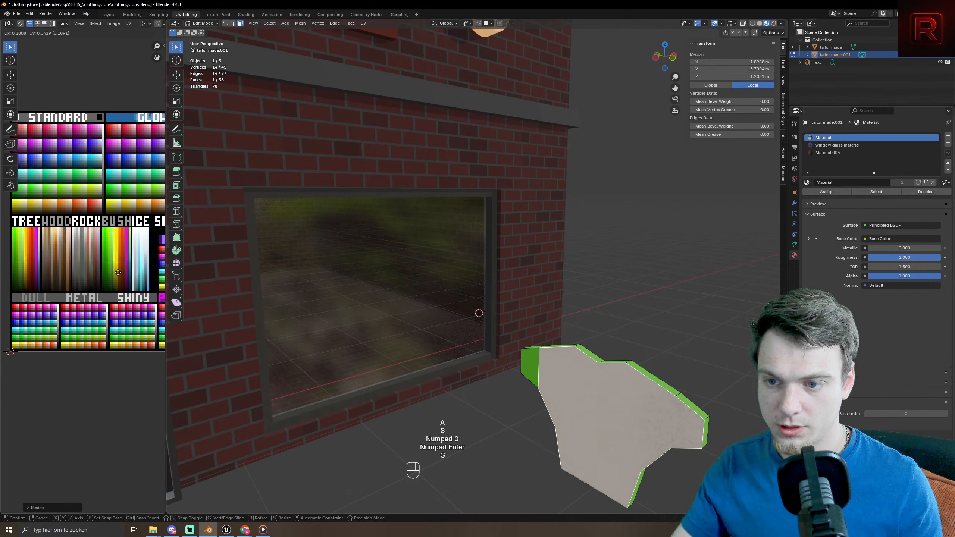
pyautogui.click(177, 253)
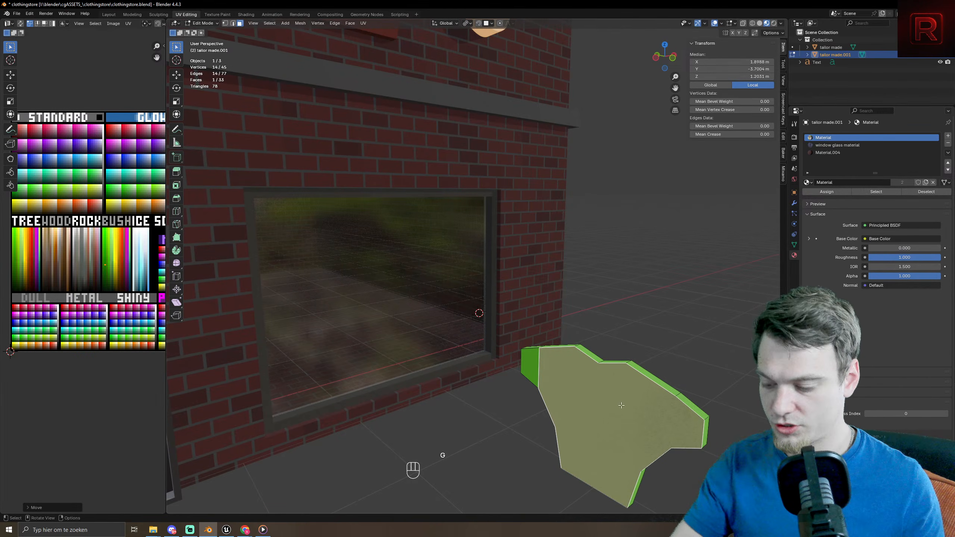
# - Select the whole shirt, scale its UVs to 0 and move them onto the grey ROCK gradient
pyautogui.press('l')
pyautogui.press('a')
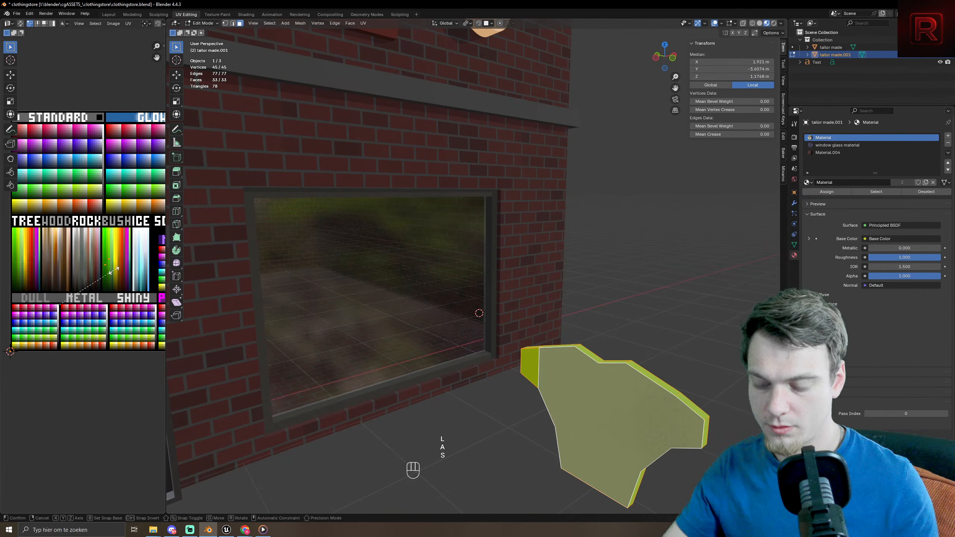
pyautogui.press('s')
pyautogui.press('KP_0')
pyautogui.press('KP_Enter')
pyautogui.press('g')
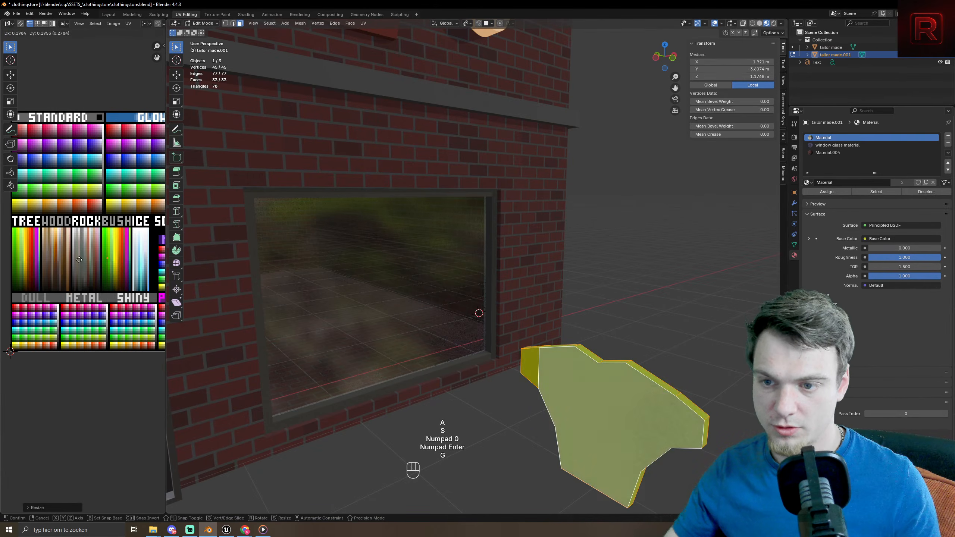
pyautogui.click(44, 263)
pyautogui.press('Tab')
pyautogui.moveTo(529, 356); pyautogui.dragTo(561, 341, button='middle')
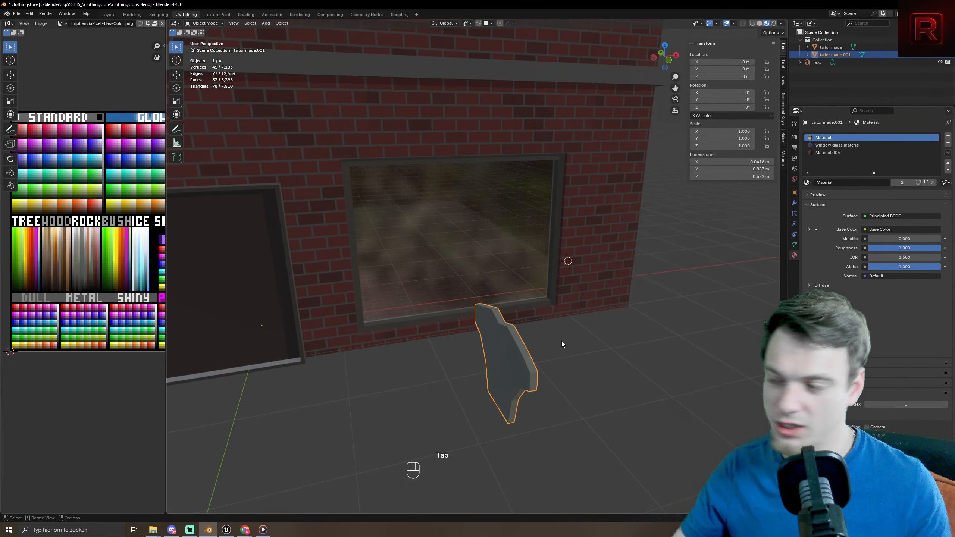
# - Recolour the whole shirt green by moving its UVs onto the BUSH gradient
pyautogui.press('Tab')
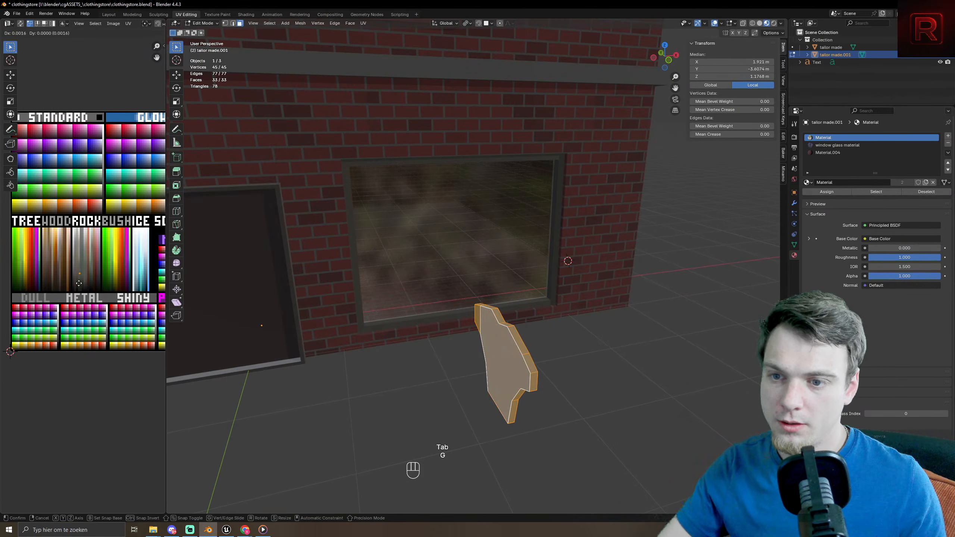
pyautogui.press('g')
pyautogui.click(122, 282)
pyautogui.press('Tab')
pyautogui.moveTo(516, 335); pyautogui.dragTo(497, 343, button='middle')
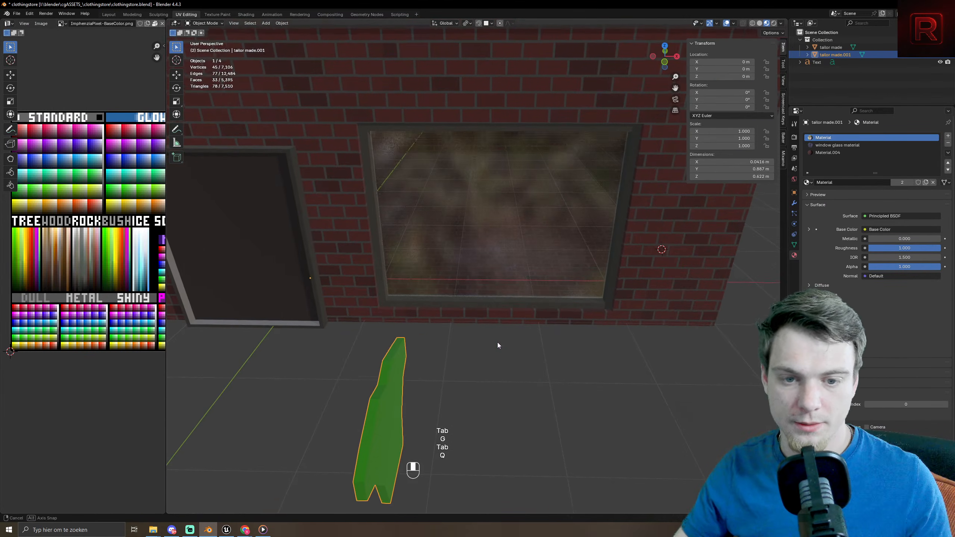
# - Duplicate the shirt mesh six times along the X axis, spacing the copies about 0.15 m apart
pyautogui.press('q')
pyautogui.press('Tab')
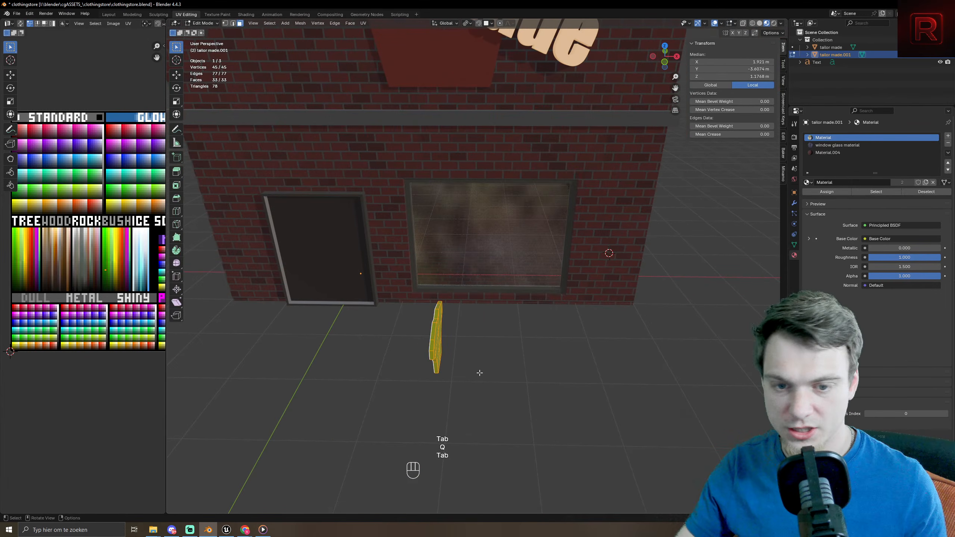
pyautogui.hotkey('shift', 'd')
pyautogui.press('x')
pyautogui.click(479, 375)
pyautogui.hotkey('shift', 'd')
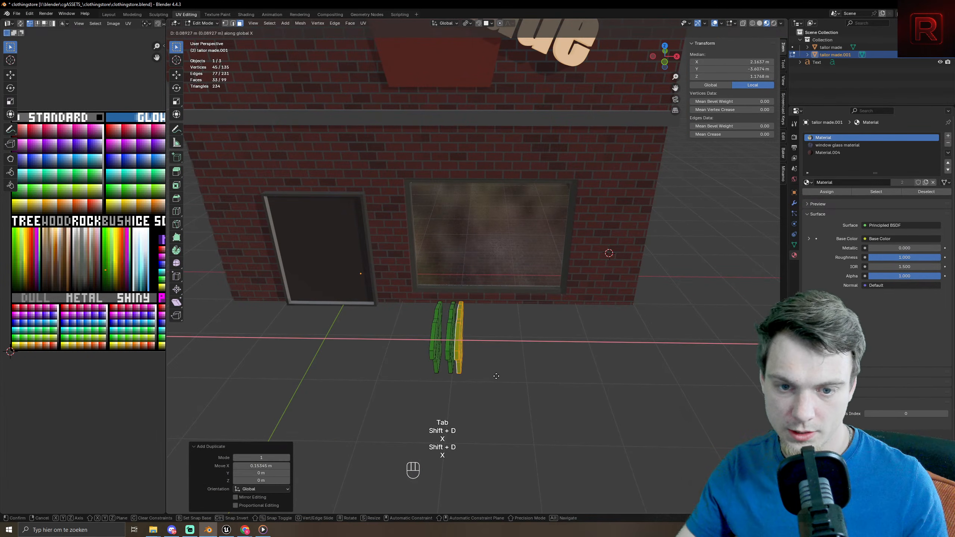
pyautogui.press('x')
pyautogui.click(502, 378)
pyautogui.hotkey('shift', 'd')
pyautogui.press('x')
pyautogui.click(518, 384)
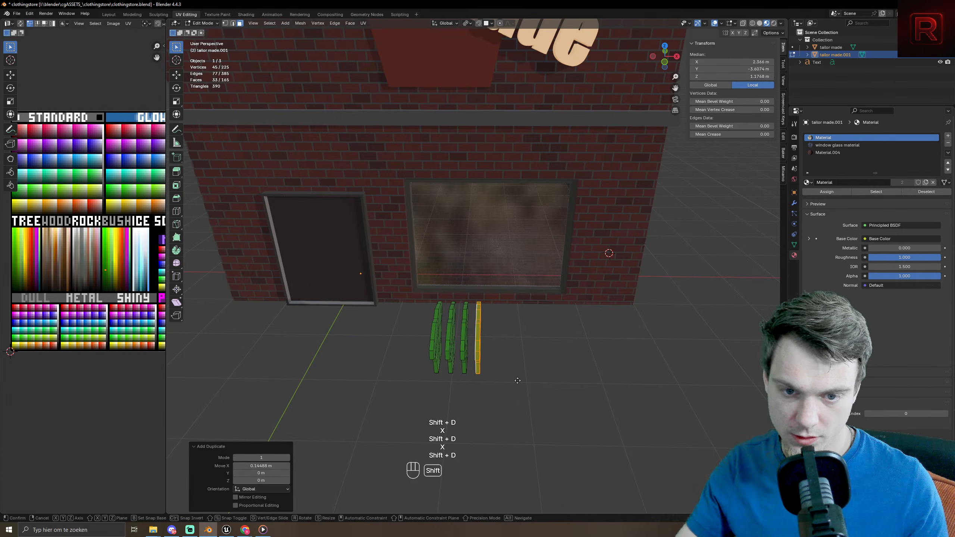
pyautogui.hotkey('shift', 'd')
pyautogui.press('x')
pyautogui.click(532, 387)
pyautogui.hotkey('shift', 'd')
pyautogui.press('x')
pyautogui.click(548, 393)
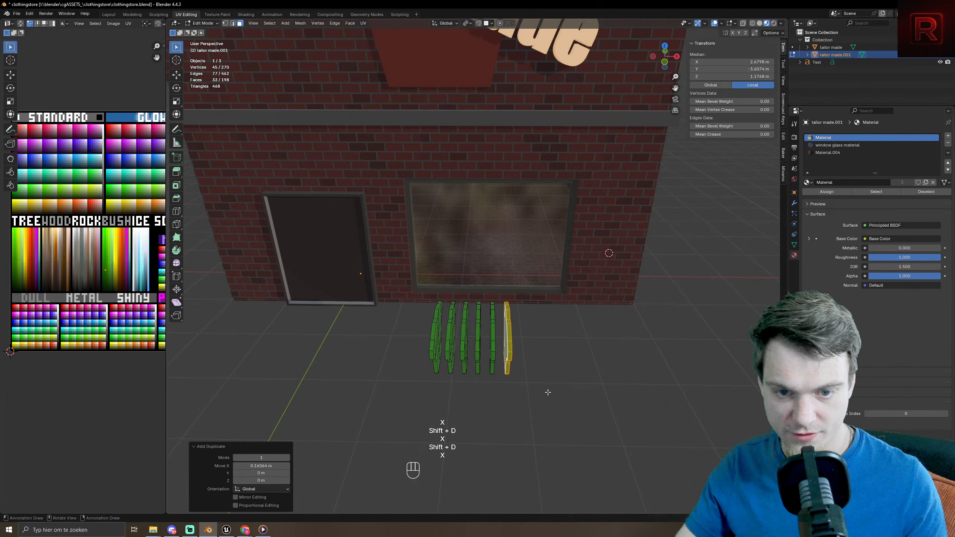
pyautogui.hotkey('shift', 'd')
pyautogui.press('x')
pyautogui.click(558, 400)
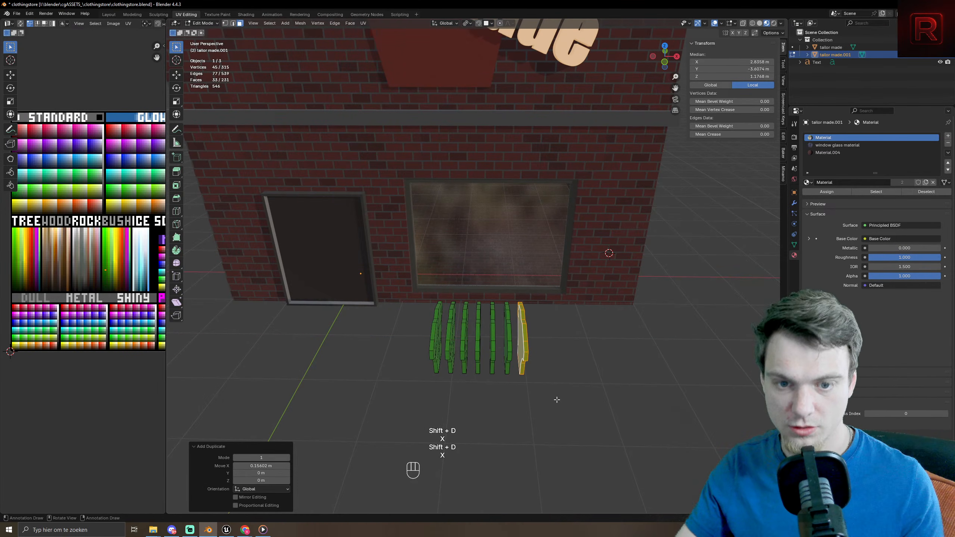
# - Snap the 3D cursor to the midpoint between matching shoulder faces of the first and last shirts
pyautogui.moveTo(556, 400); pyautogui.dragTo(593, 367, button='middle')
pyautogui.click(581, 338)
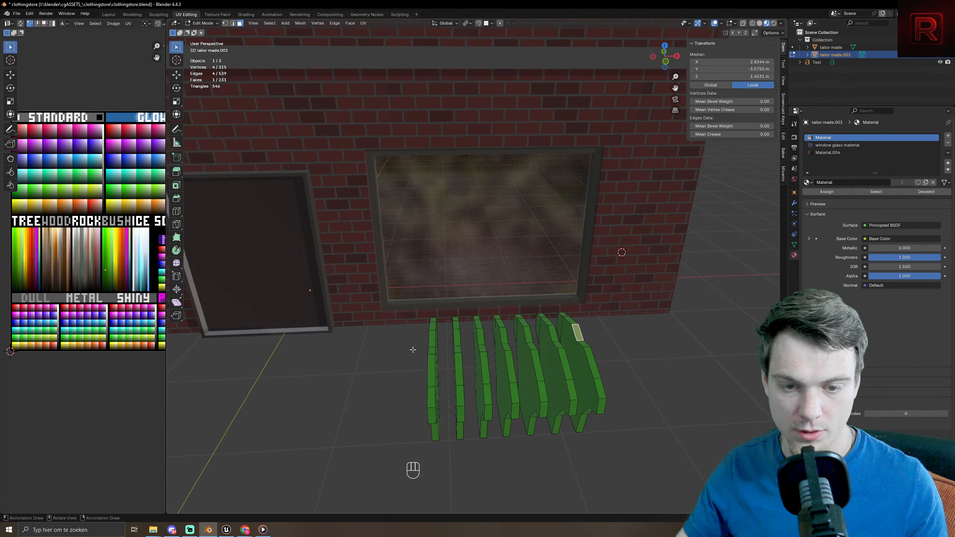
pyautogui.hotkey('shift', 's')
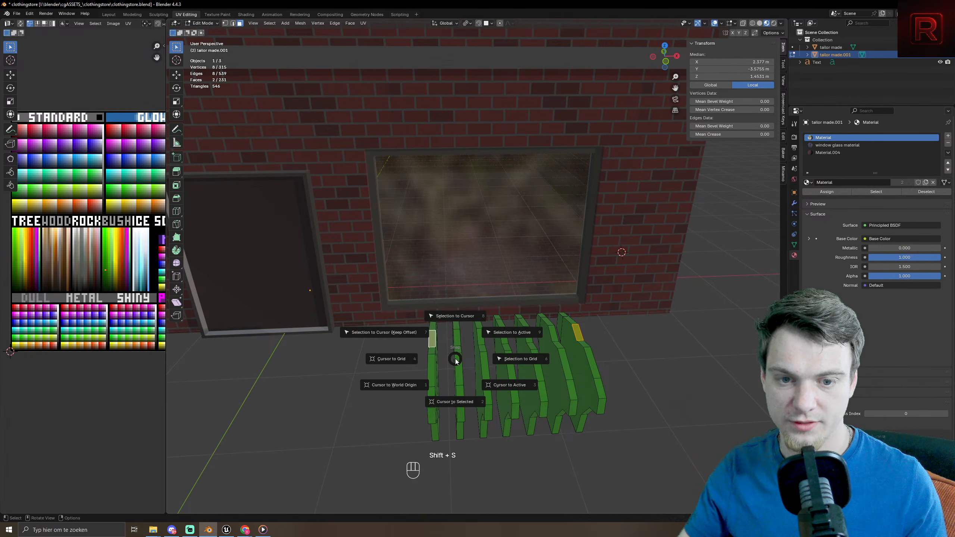
pyautogui.click(452, 408)
# - Add a cylinder at the 3D cursor and rotate it 90° about X and 90° about Z
pyautogui.moveTo(519, 342); pyautogui.dragTo(547, 337, button='middle')
pyautogui.hotkey('shift', 'a')
pyautogui.click(526, 377)
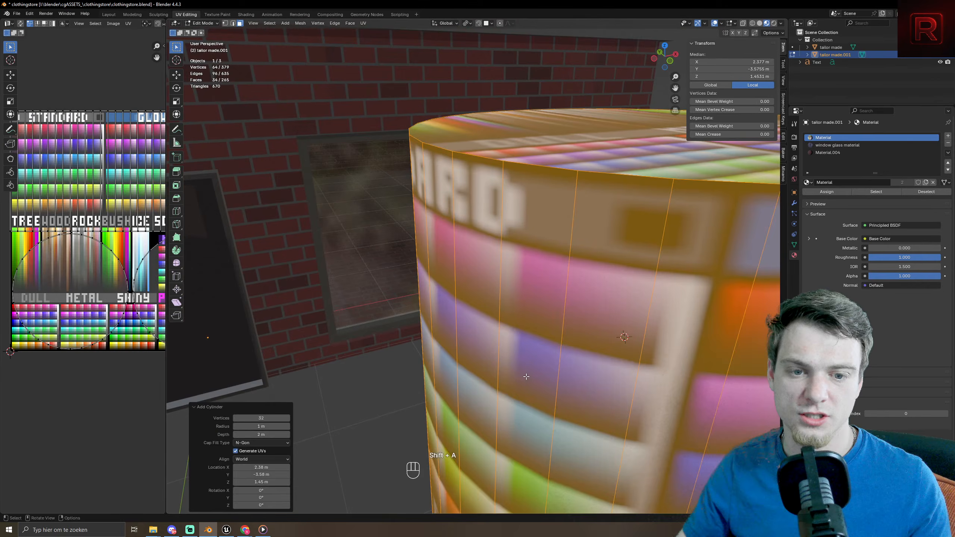
pyautogui.scroll(-6, 521, 376)
pyautogui.press('r')
pyautogui.press('z')
pyautogui.press('KP_9')
pyautogui.press('KP_0')
pyautogui.press('KP_Enter')
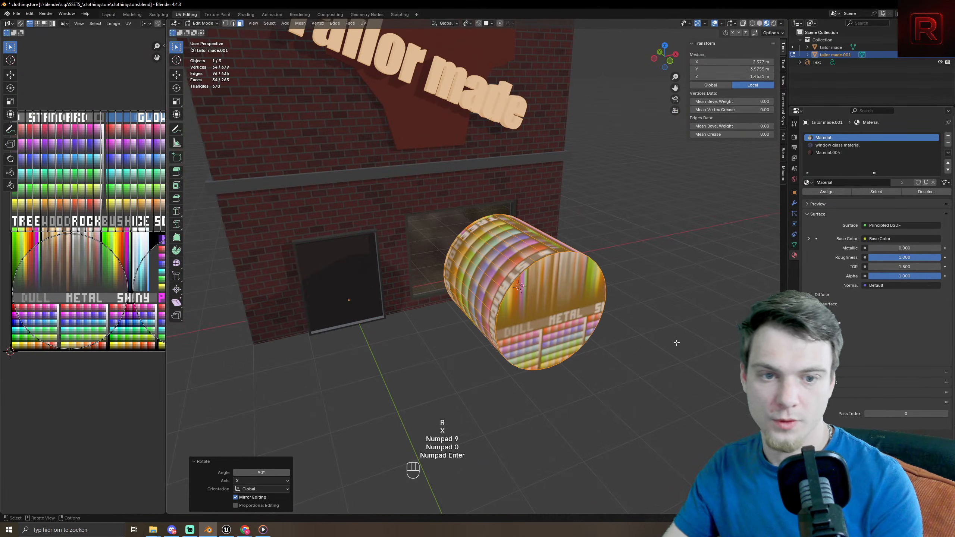
# - Scale the cylinder down to about 0.21 and raise it about 0.19 m along Z
pyautogui.press('s')
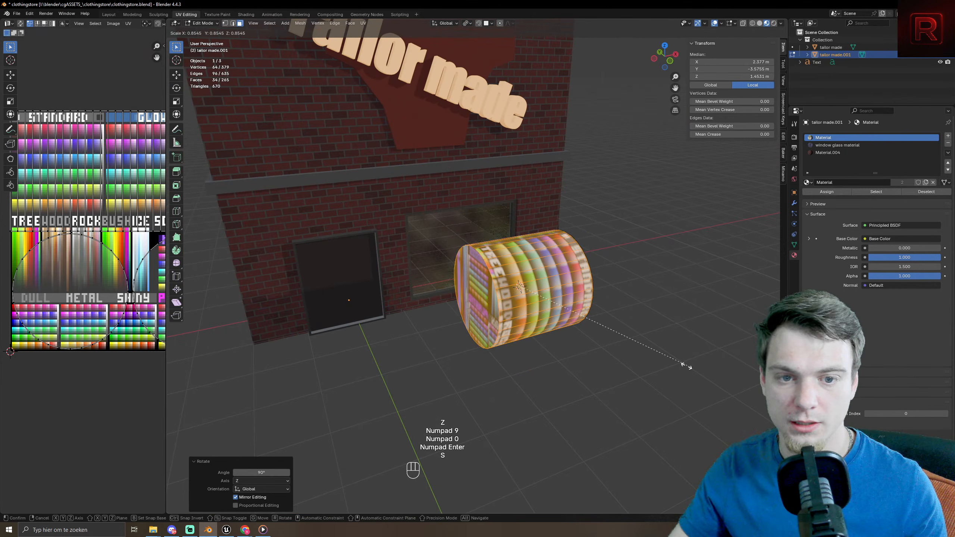
pyautogui.click(544, 324)
pyautogui.press('g')
pyautogui.press('z')
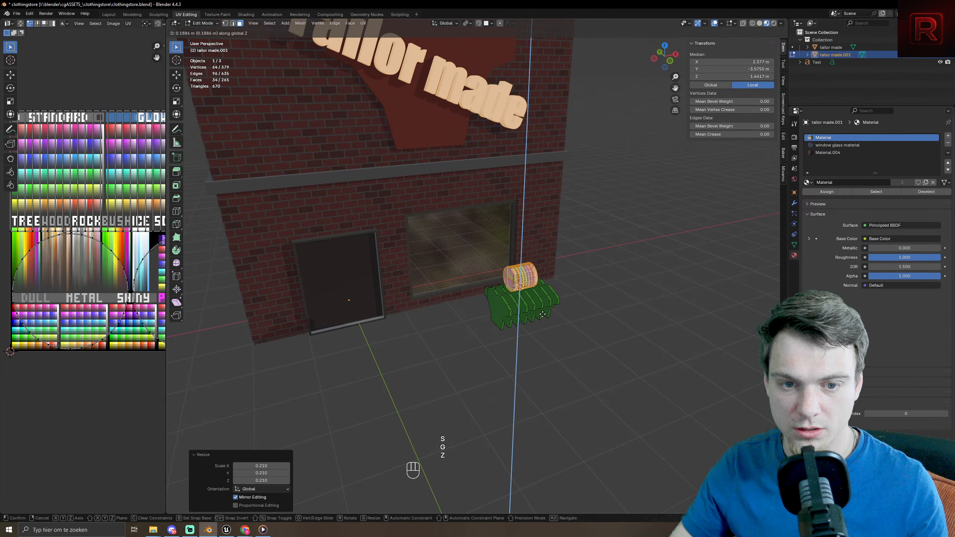
pyautogui.click(639, 342)
# - Scale the cylinder to about 0.333 and stretch it along X into a rod about 1.75 m long spanning the shirts
pyautogui.press('s')
pyautogui.hotkey('shift', 'z')
pyautogui.press('s')
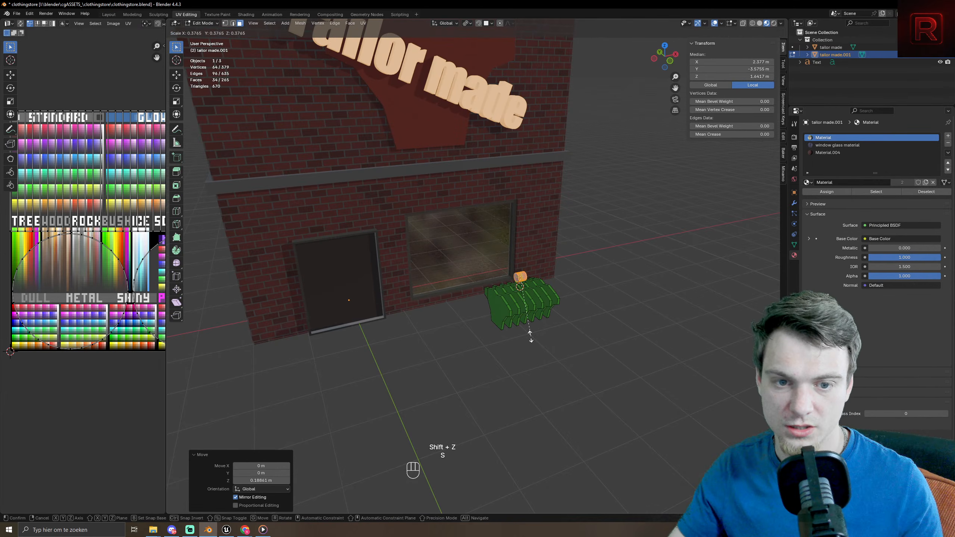
pyautogui.press('x')
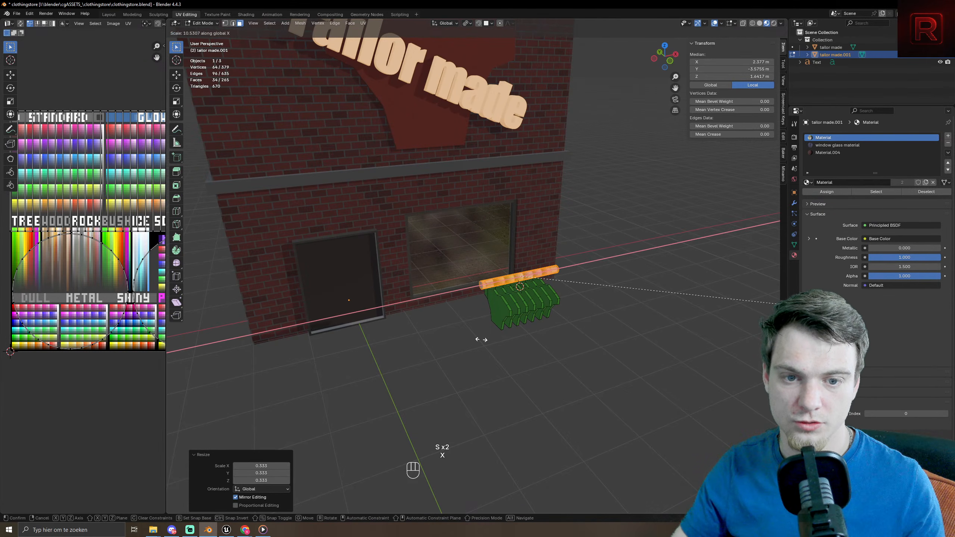
pyautogui.click(126, 203)
# - Scale the rod's UVs to 0 and move them onto the grey part of the ROCK gradient
pyautogui.press('a')
pyautogui.press('s')
pyautogui.press('KP_0')
pyautogui.press('KP_Enter')
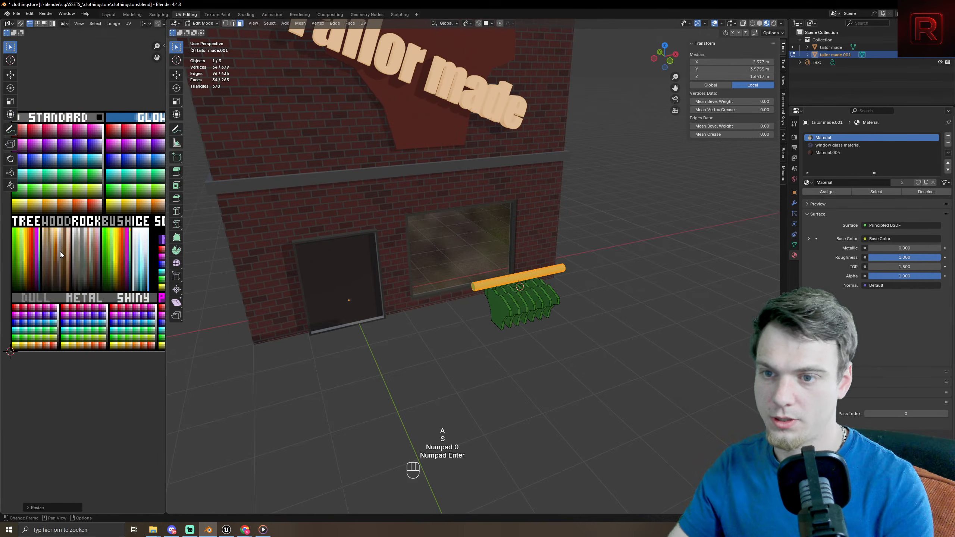
pyautogui.press('g')
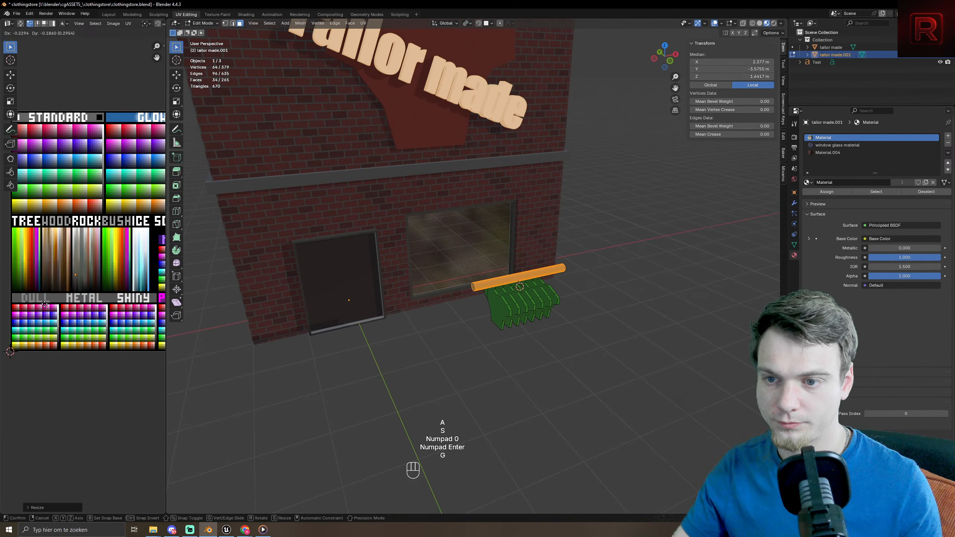
pyautogui.click(44, 304)
pyautogui.press('Tab')
# - Move the rod about 0.1 m along negative Y and lower it about 0.1 m so it runs through the shirts
pyautogui.moveTo(652, 427); pyautogui.dragTo(700, 318, button='middle')
pyautogui.press('Tab')
pyautogui.press('g')
pyautogui.press('y')
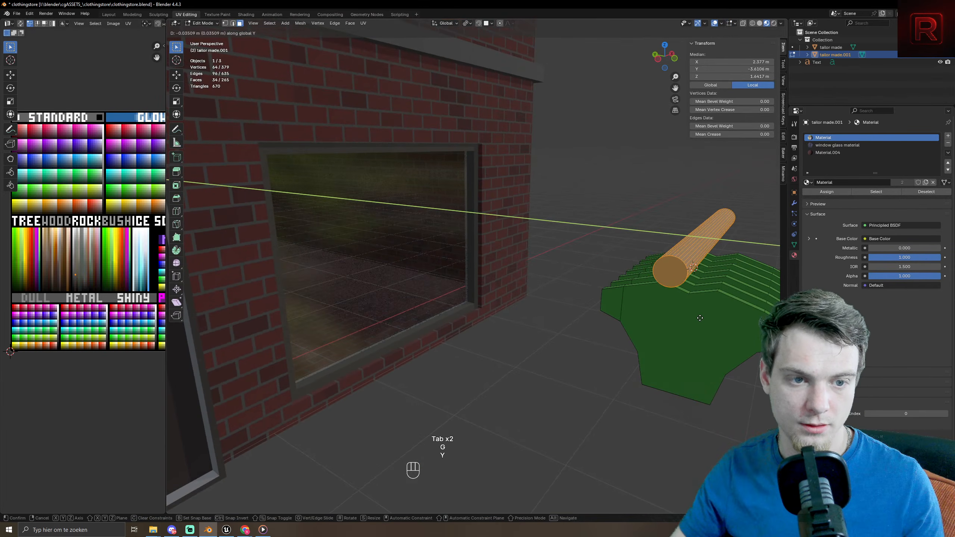
pyautogui.click(701, 318)
pyautogui.press('g')
pyautogui.press('z')
pyautogui.click(676, 312)
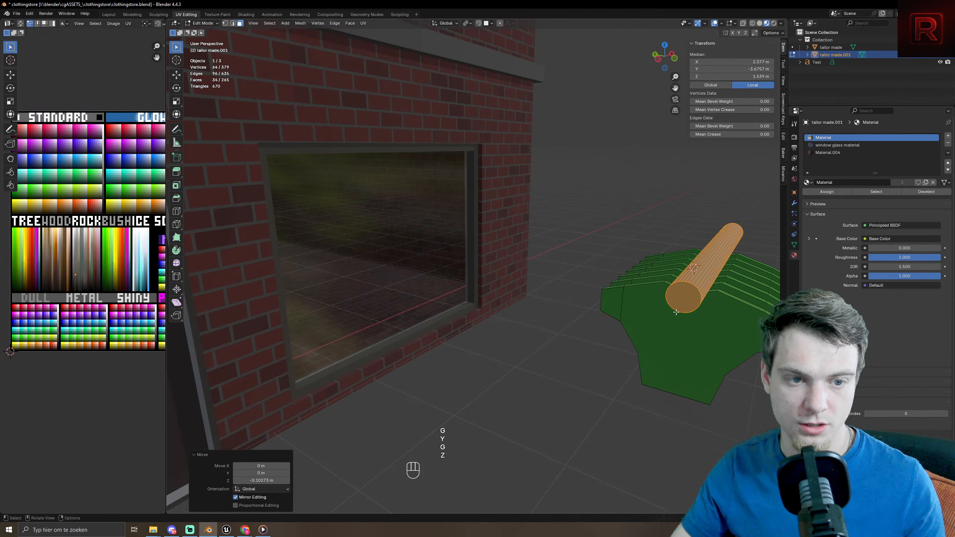
pyautogui.moveTo(676, 312); pyautogui.dragTo(666, 319, button='middle')
pyautogui.press('Tab')
pyautogui.scroll(-8, 434, 287)
pyautogui.moveTo(532, 339); pyautogui.dragTo(506, 266, button='middle')
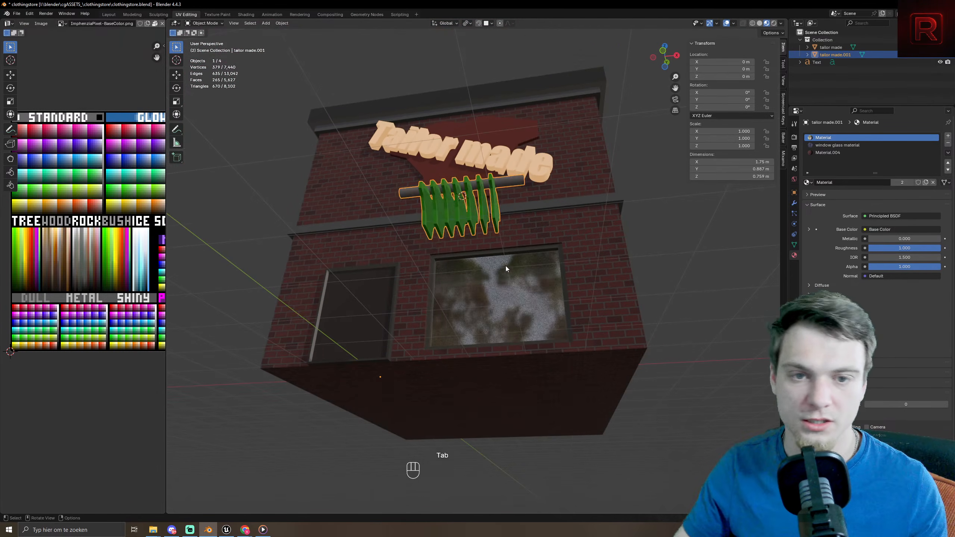
pyautogui.press('Tab')
pyautogui.hotkey('ctrl', 'r')
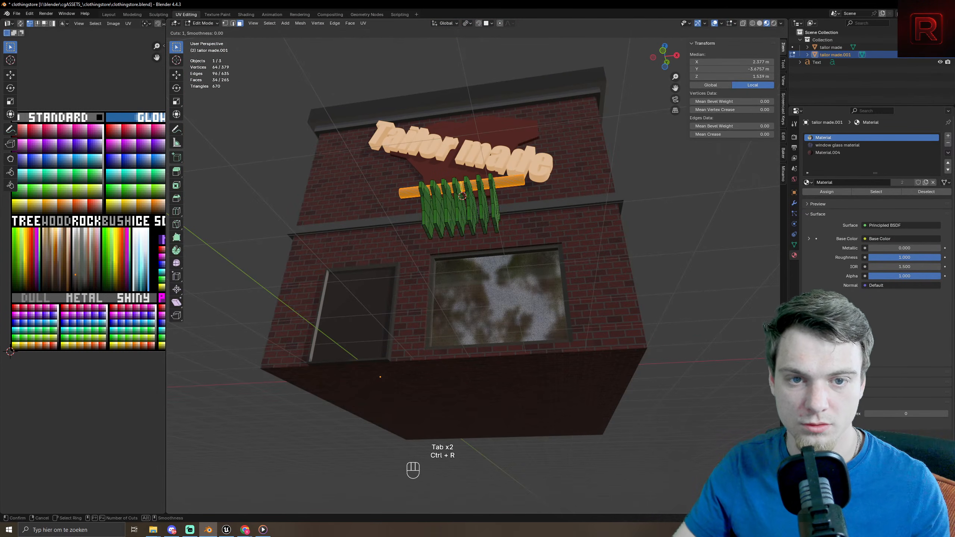
pyautogui.click(462, 188)
pyautogui.scroll(-6, 504, 285)
pyautogui.hotkey('ctrl', 'z')
# - Add a centred loop cut around the rod and bevel it to a width of about 0.813 m
pyautogui.moveTo(499, 284); pyautogui.dragTo(500, 259, button='middle')
pyautogui.scroll(10, 505, 279)
pyautogui.scroll(-3, 506, 279)
pyautogui.hotkey('ctrl', 'r')
pyautogui.click(450, 317)
pyautogui.rightClick(450, 318)
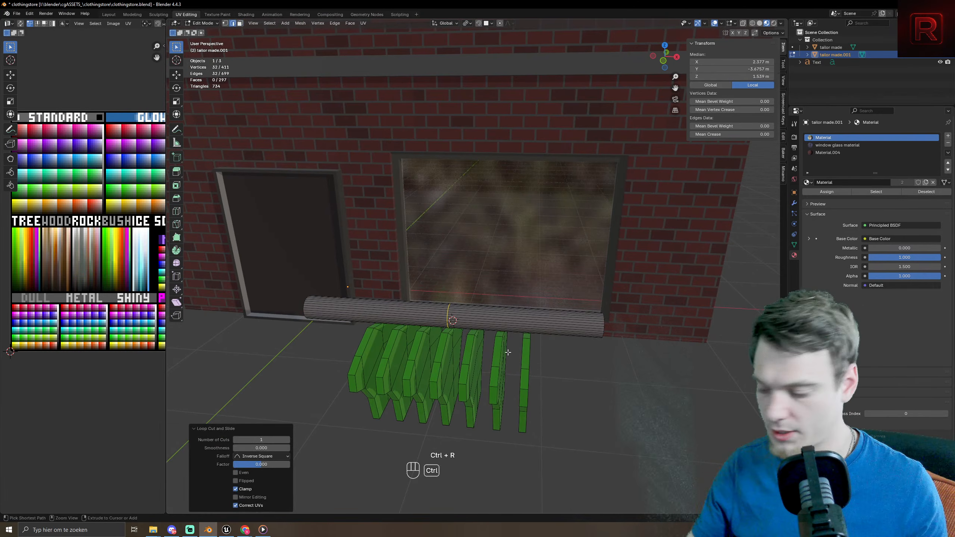
pyautogui.hotkey('ctrl', 'b')
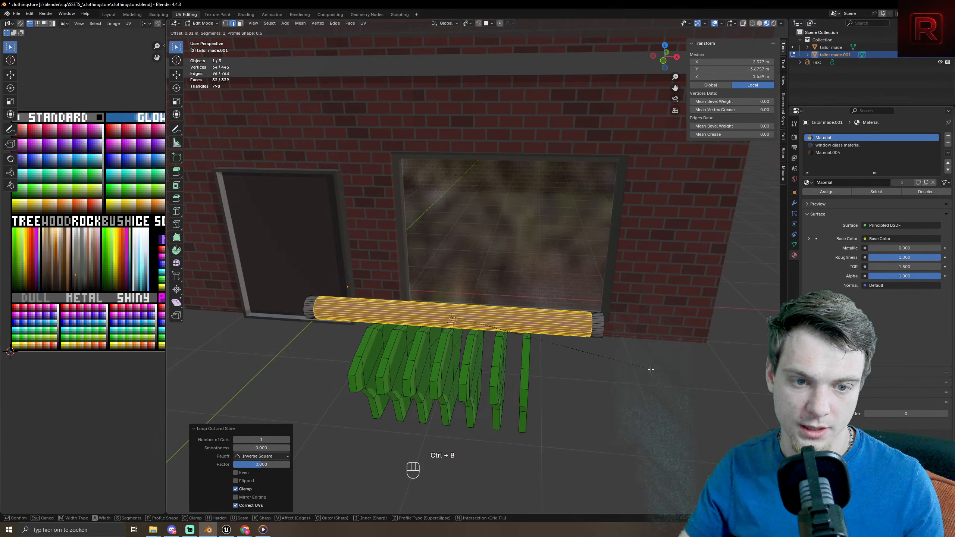
pyautogui.click(651, 369)
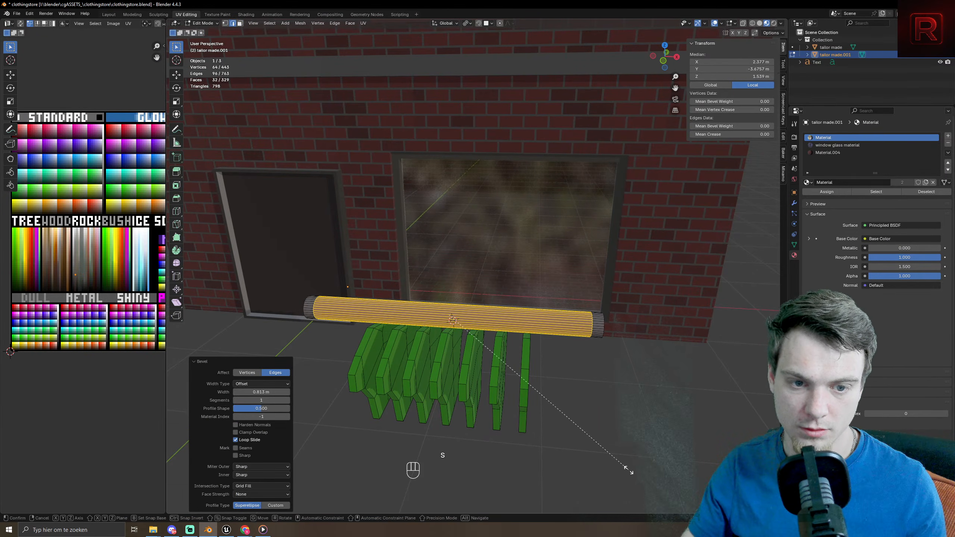
# - Add another centred loop cut around the rod and bevel it about 0.773 m to form a narrow band near each end
pyautogui.press('s')
pyautogui.rightClick(618, 460)
pyautogui.hotkey('ctrl', 'r')
pyautogui.click(479, 303)
pyautogui.rightClick(478, 303)
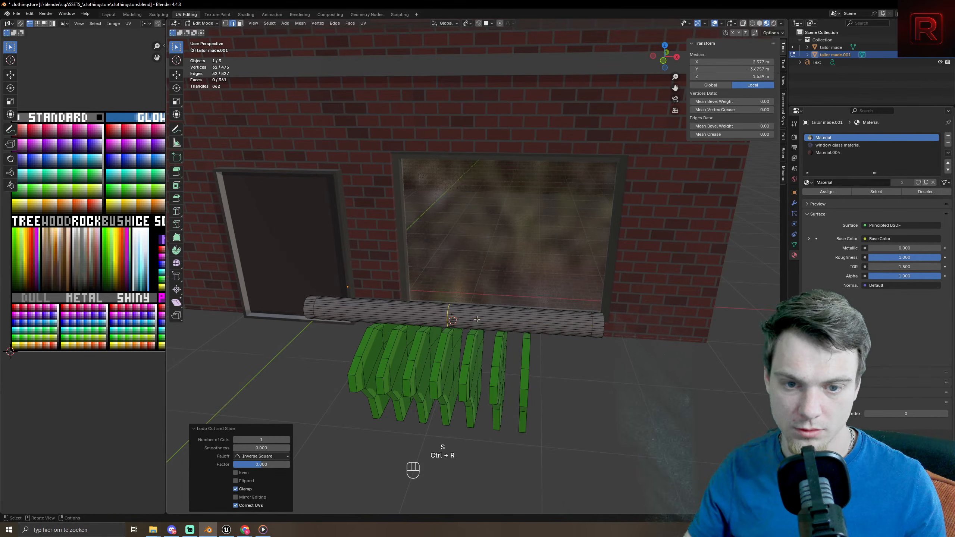
pyautogui.hotkey('ctrl', 'b')
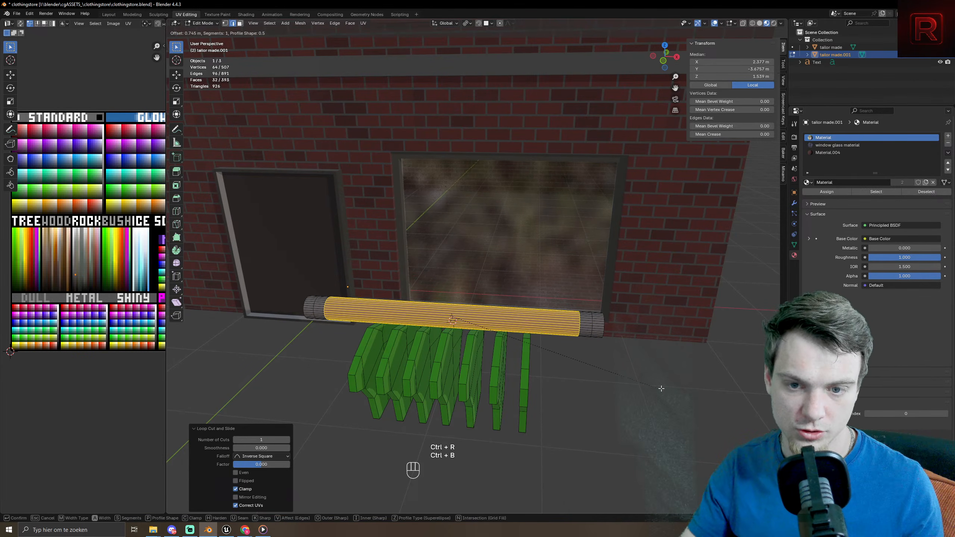
pyautogui.moveTo(565, 387); pyautogui.dragTo(432, 238, button='middle')
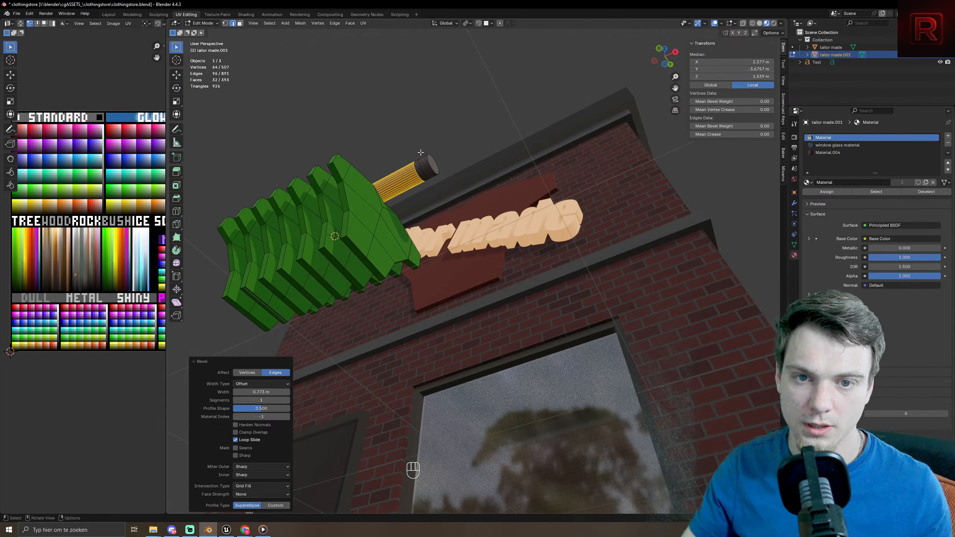
# - Try to extrude one face in the narrow band at each end of the rod
pyautogui.scroll(4, 514, 199)
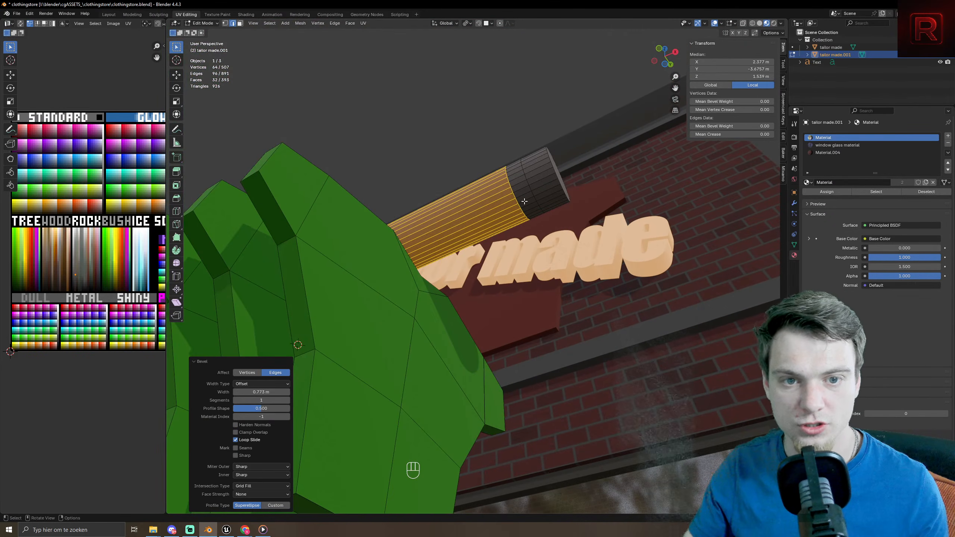
pyautogui.press('3')
pyautogui.click(527, 202)
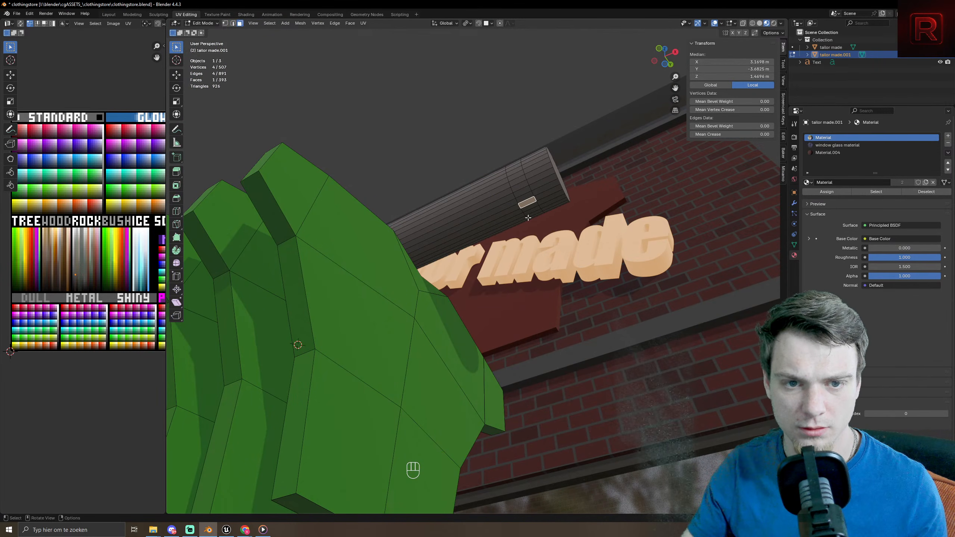
pyautogui.moveTo(500, 223); pyautogui.dragTo(275, 196, button='middle')
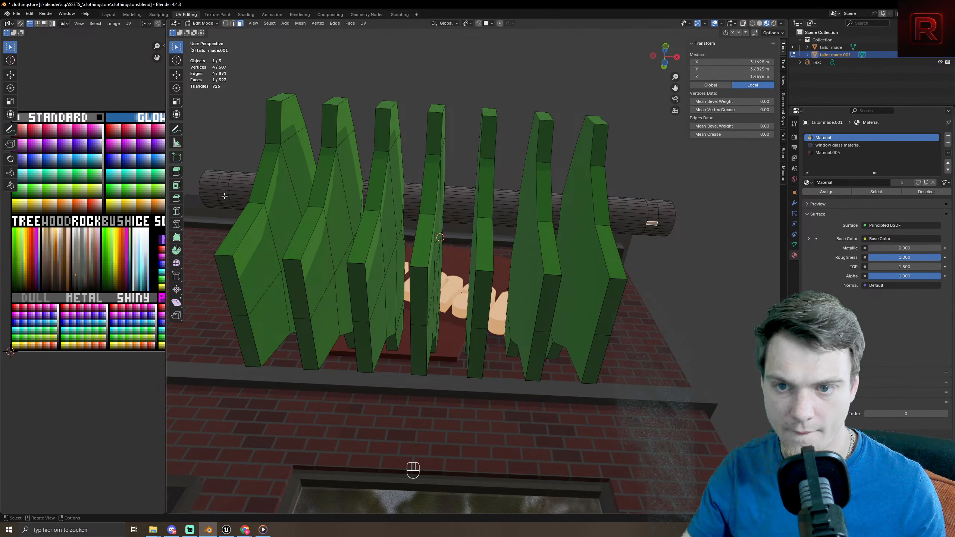
pyautogui.press('e')
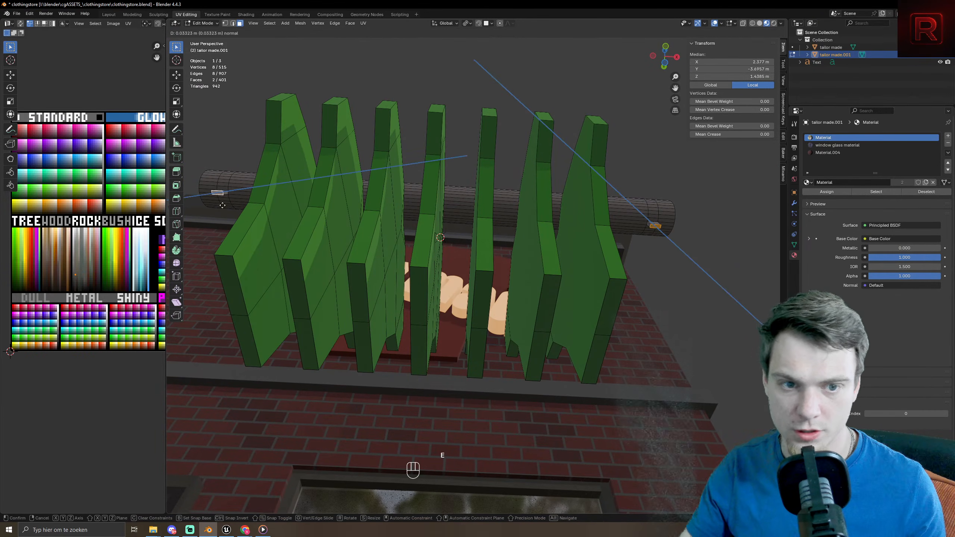
pyautogui.click(233, 211)
pyautogui.moveTo(234, 211); pyautogui.dragTo(381, 430, button='middle')
pyautogui.hotkey('ctrl', 'z')
# - Select the bottom face in the narrow band at each end of the rod and extrude both downward about 0.742 m as legs
pyautogui.scroll(6, 381, 429)
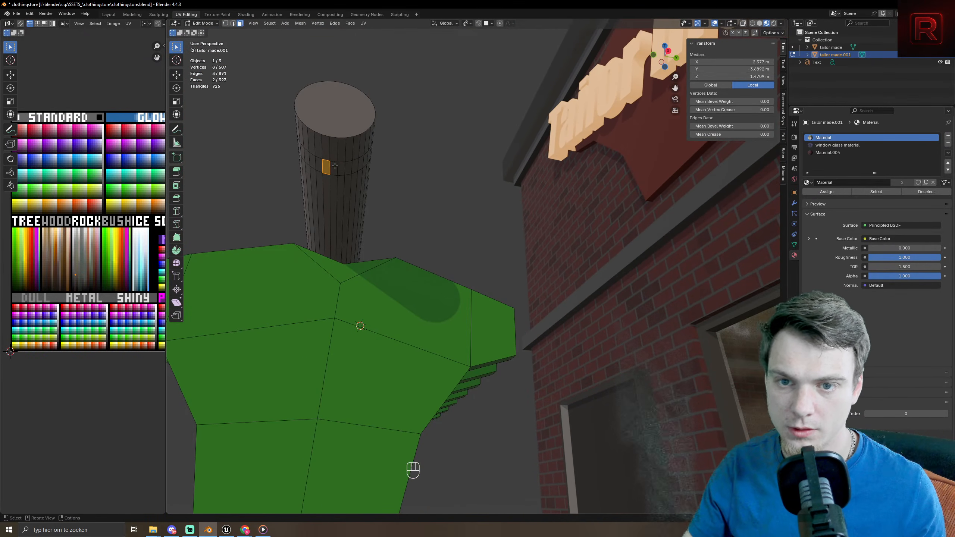
pyautogui.click(334, 166)
pyautogui.moveTo(334, 166); pyautogui.dragTo(494, 150, button='middle')
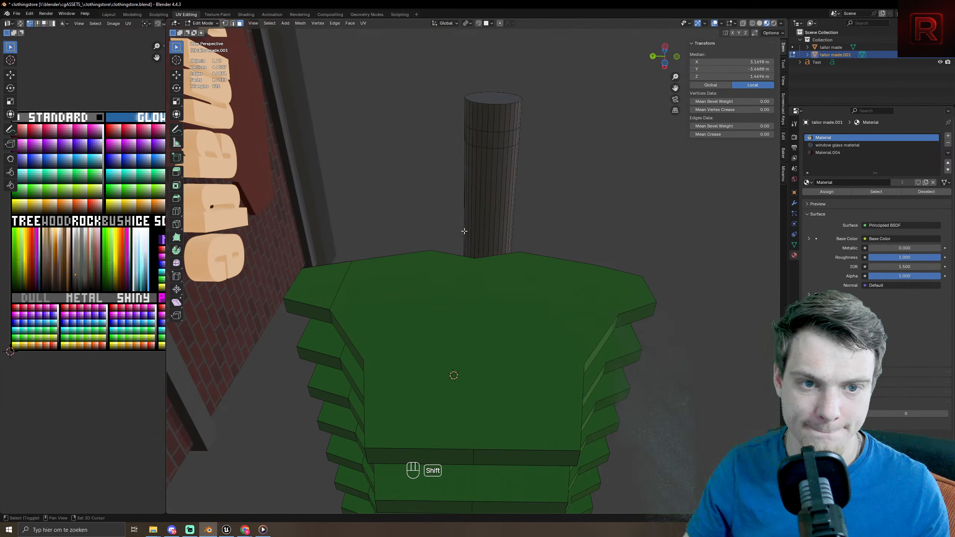
pyautogui.keyDown('shift'); pyautogui.click(490, 137); pyautogui.keyUp('shift')
pyautogui.press('ctrl+KP_7')
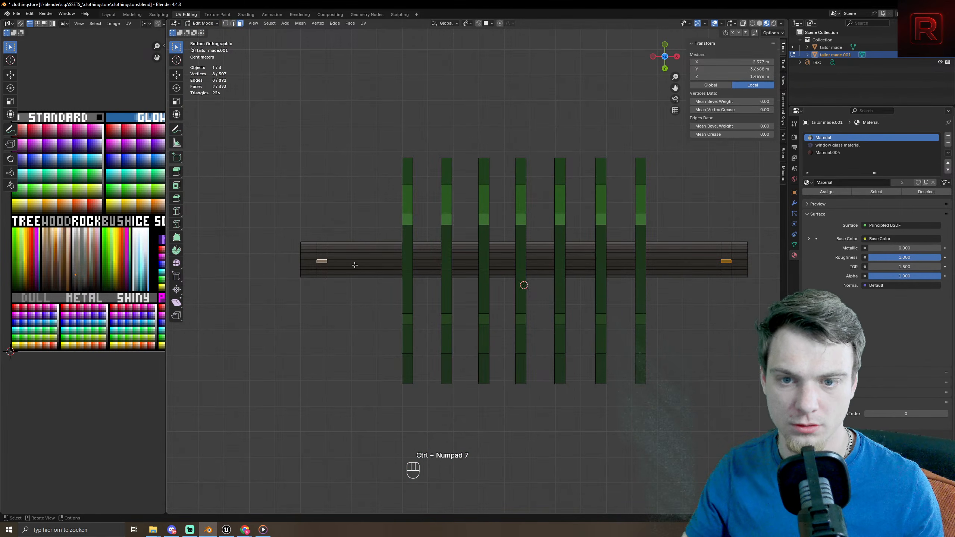
pyautogui.keyDown('alt'); pyautogui.click(300, 262); pyautogui.keyUp('alt')
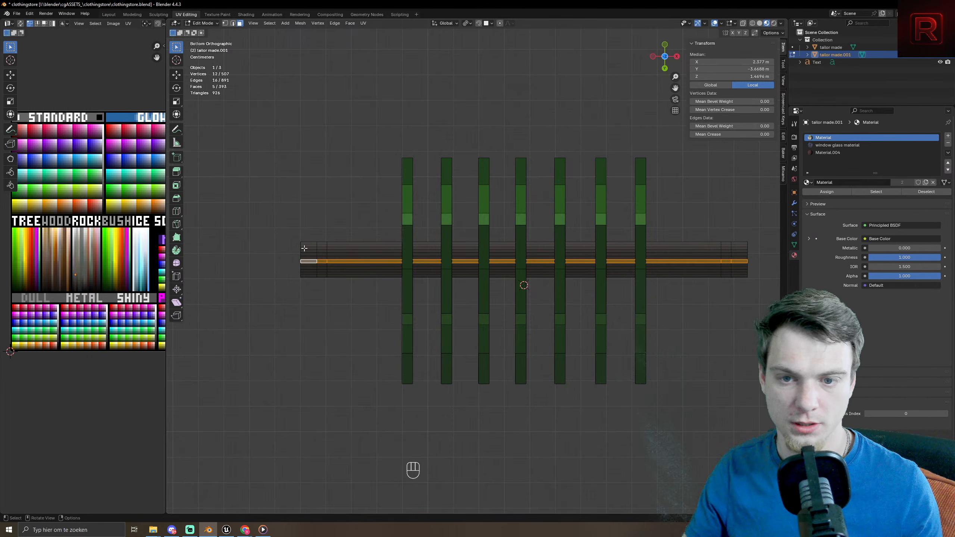
pyautogui.click(320, 259)
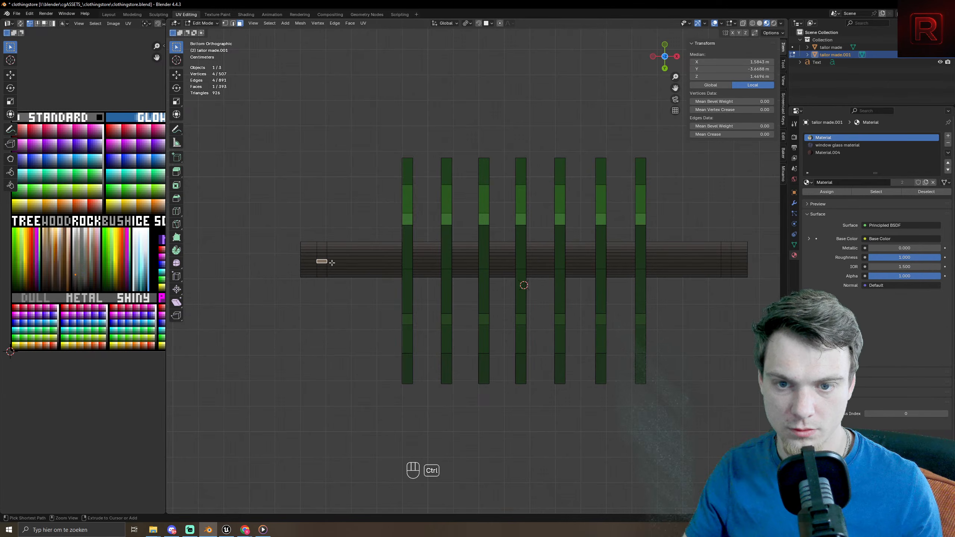
pyautogui.hotkey('ctrl', 'z')
pyautogui.hotkey('ctrl', 'z')
pyautogui.moveTo(332, 263); pyautogui.dragTo(364, 444, button='middle')
pyautogui.press('e')
pyautogui.click(385, 380)
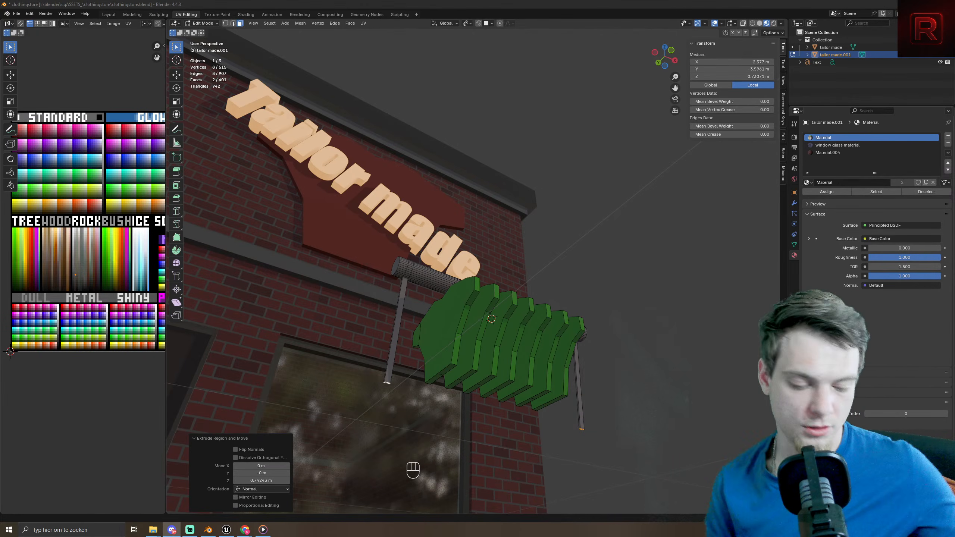
# - Extrude the bottom faces of both legs about 0.07 m further and scale them up into flared feet
pyautogui.hotkey('alt', 'Tab')
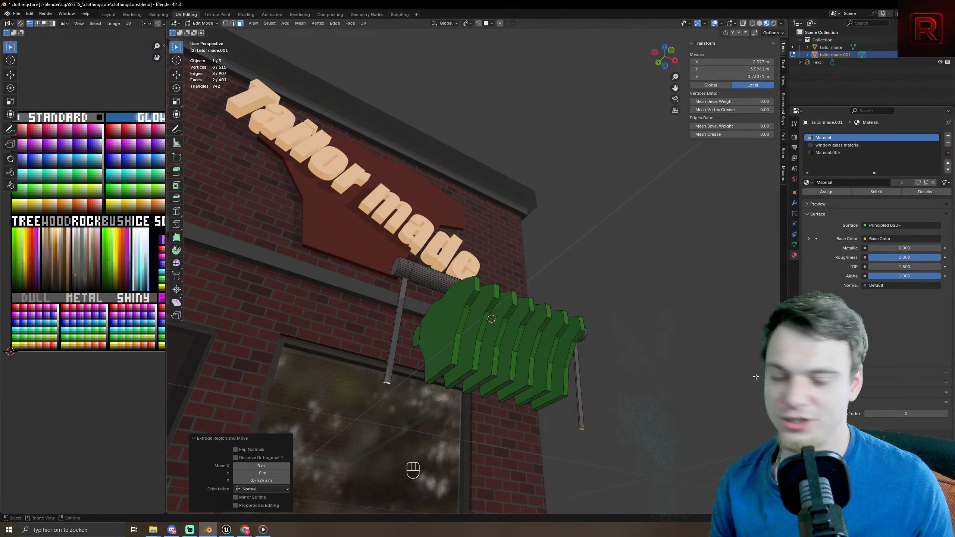
pyautogui.moveTo(419, 341); pyautogui.dragTo(425, 295, button='middle')
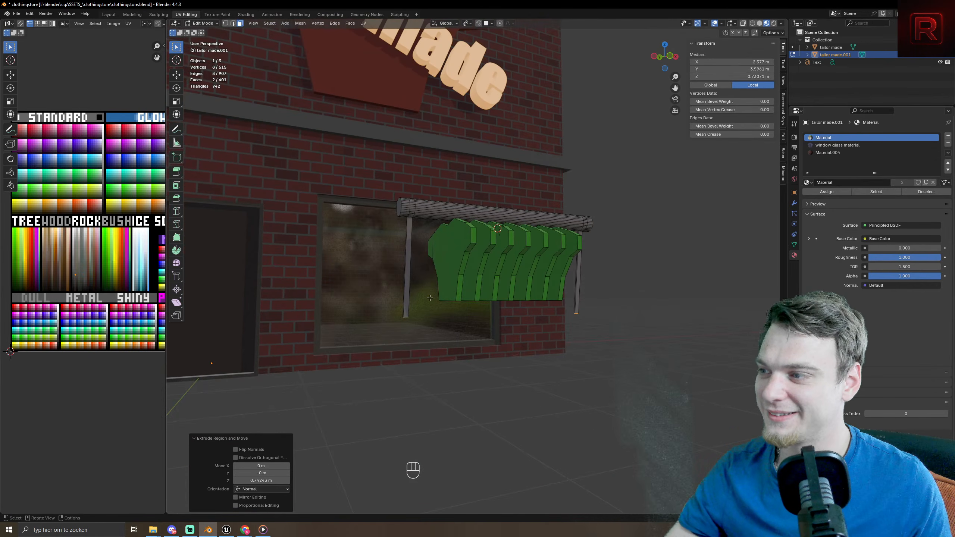
pyautogui.press('e')
pyautogui.press('s')
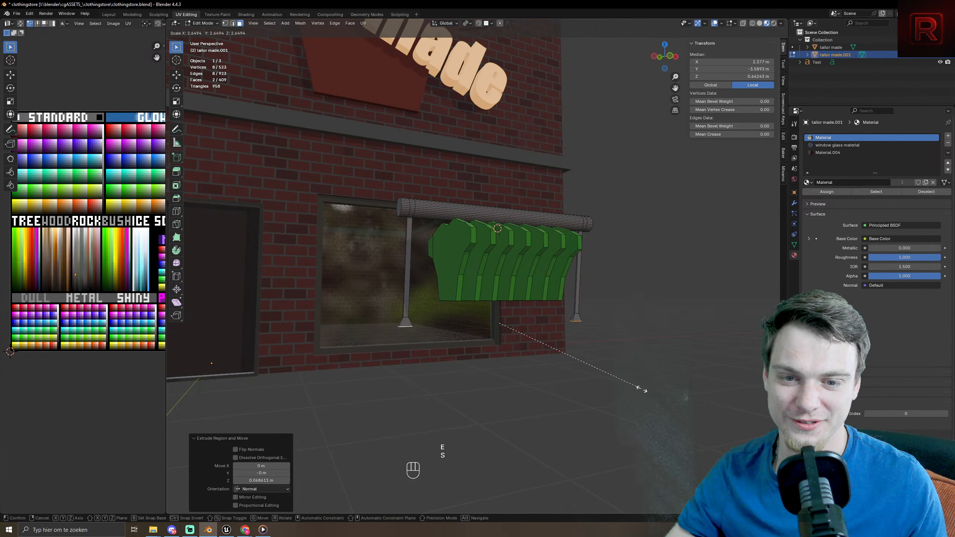
pyautogui.click(250, 403)
pyautogui.press('Tab')
pyautogui.moveTo(417, 351); pyautogui.dragTo(485, 334, button='middle')
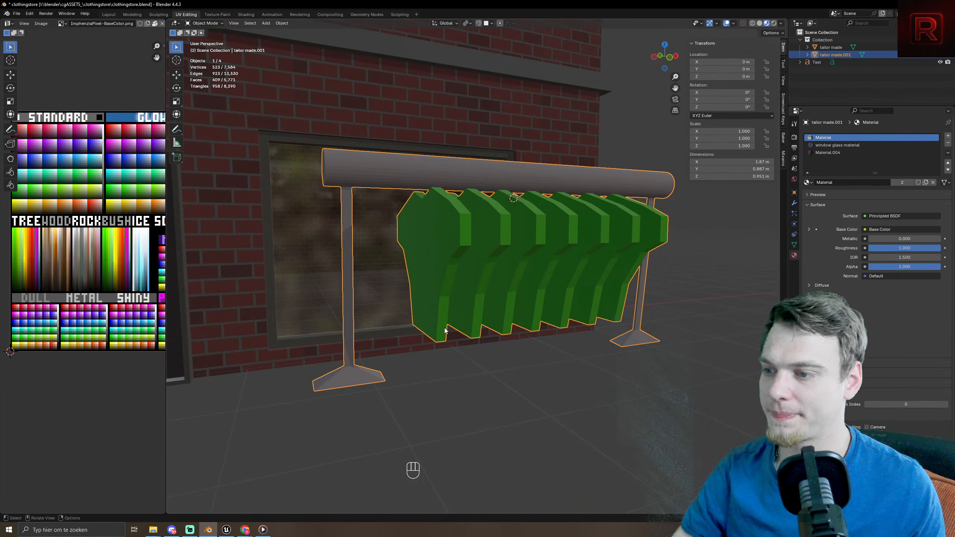
# - Add a centred loop cut halfway up each of the two rack legs
pyautogui.press('Tab')
pyautogui.hotkey('ctrl', 'r')
pyautogui.click(350, 345)
pyautogui.rightClick(350, 345)
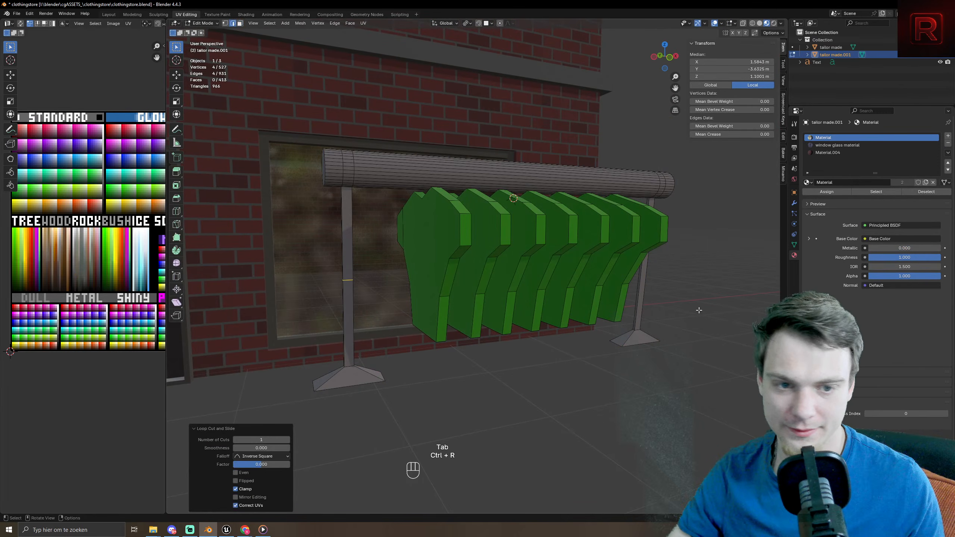
pyautogui.hotkey('ctrl', 'r')
pyautogui.click(645, 268)
pyautogui.rightClick(645, 268)
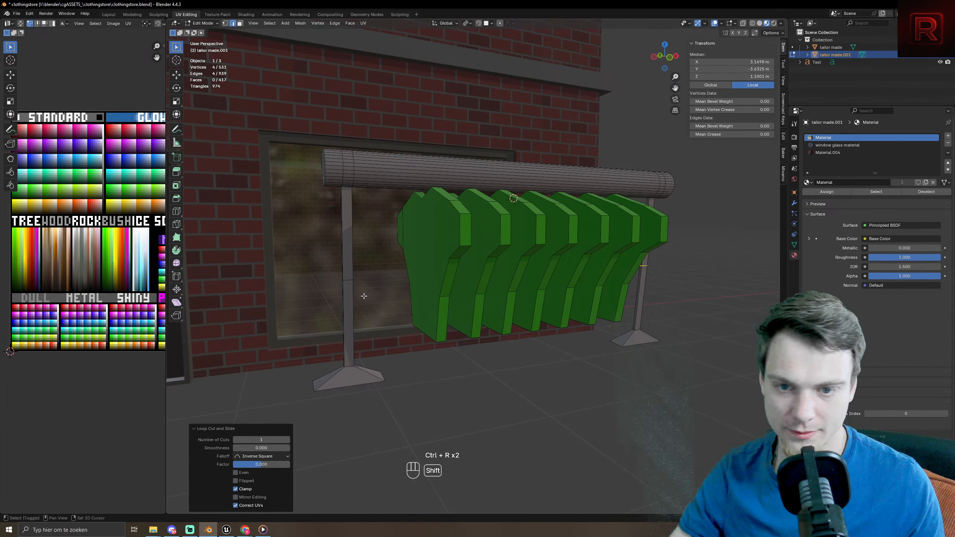
# - Select the middle edge loops of both legs and scale them up so the legs bulge halfway
pyautogui.keyDown('alt'); pyautogui.keyDown('shift'); pyautogui.click(348, 281); pyautogui.keyUp('shift'); pyautogui.keyUp('alt')
pyautogui.press('s')
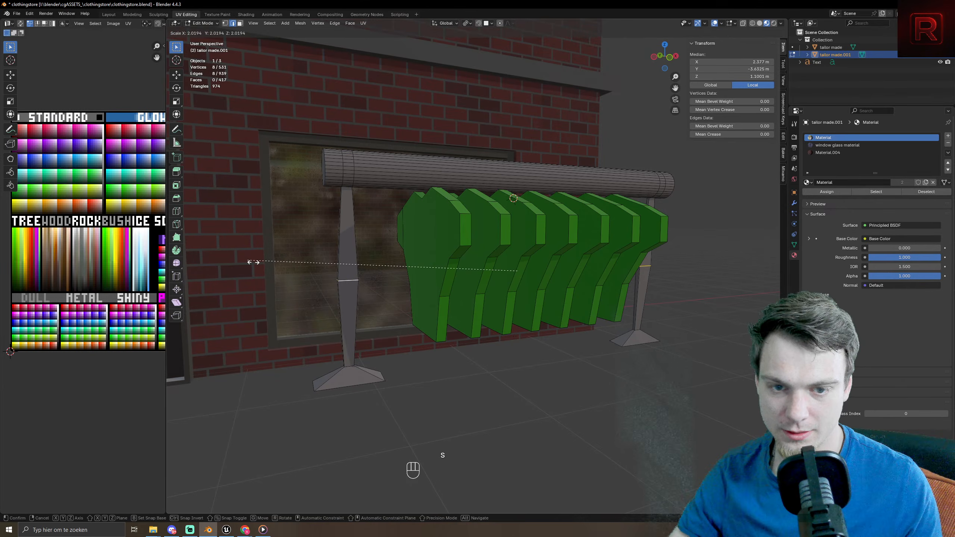
pyautogui.click(471, 275)
pyautogui.press('Tab')
# - Examine the clothing rack from several sides to check how its legs stand relative to the shirts
pyautogui.scroll(-5, 470, 272)
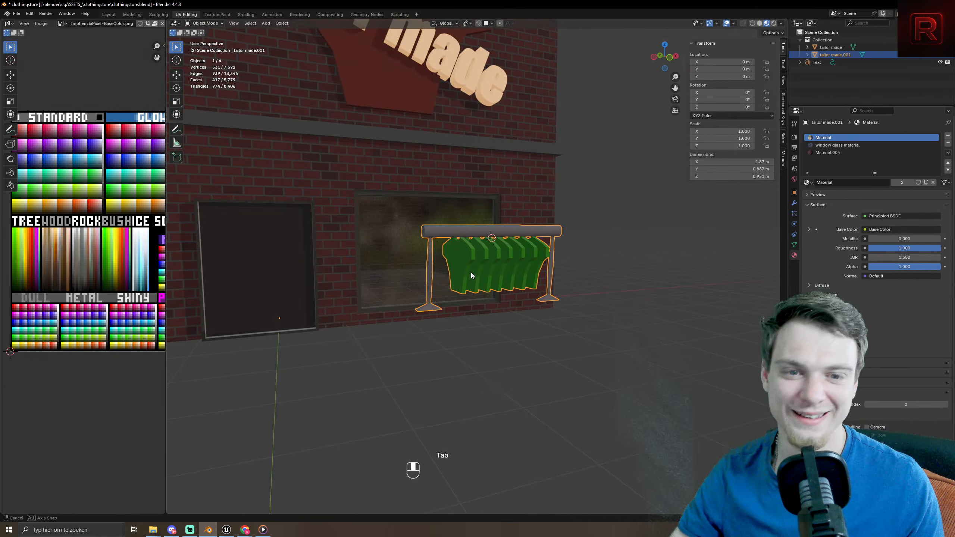
pyautogui.moveTo(470, 273); pyautogui.dragTo(368, 301, button='middle')
pyautogui.scroll(2, 469, 278)
pyautogui.scroll(-5, 466, 277)
pyautogui.click(420, 321)
pyautogui.moveTo(420, 322); pyautogui.dragTo(395, 300, button='middle')
pyautogui.scroll(4, 402, 331)
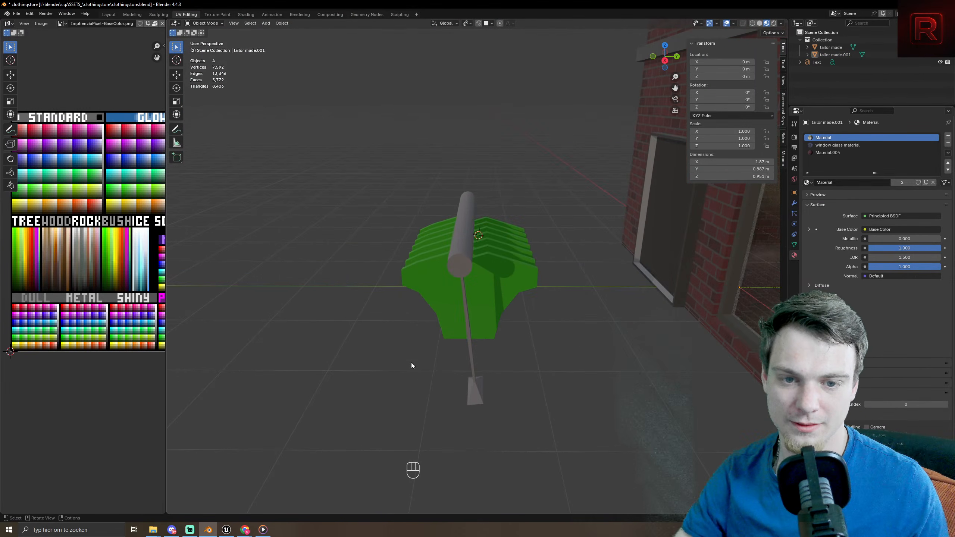
pyautogui.moveTo(411, 363); pyautogui.dragTo(469, 300, button='middle')
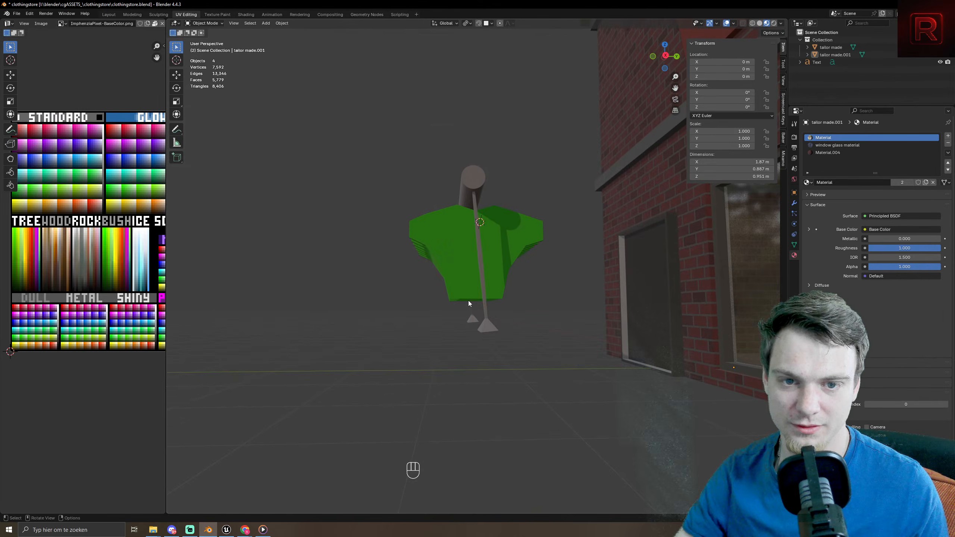
# - Select the whole linked rod and legs and rotate them about -4.43° in the left view to straighten the legs
pyautogui.press('Tab')
pyautogui.press('l')
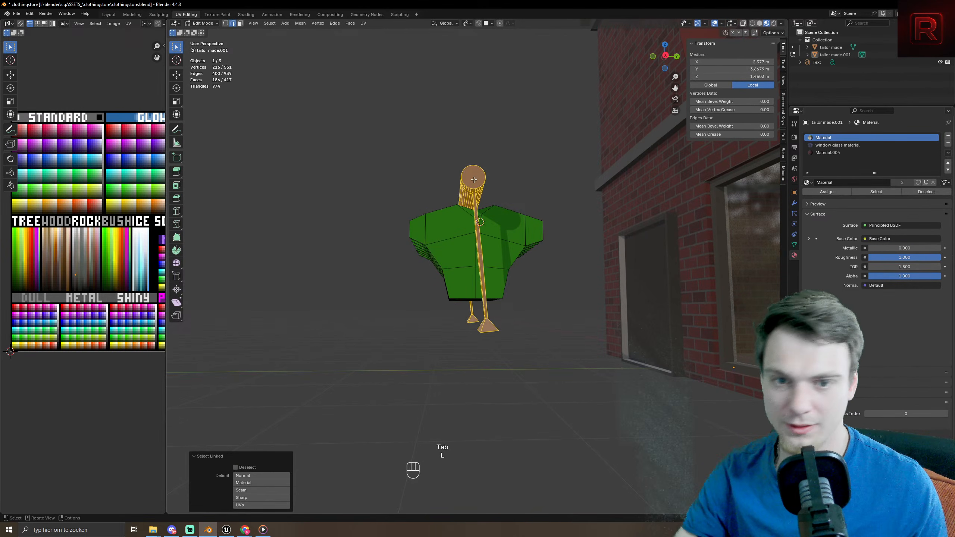
pyautogui.press('super')
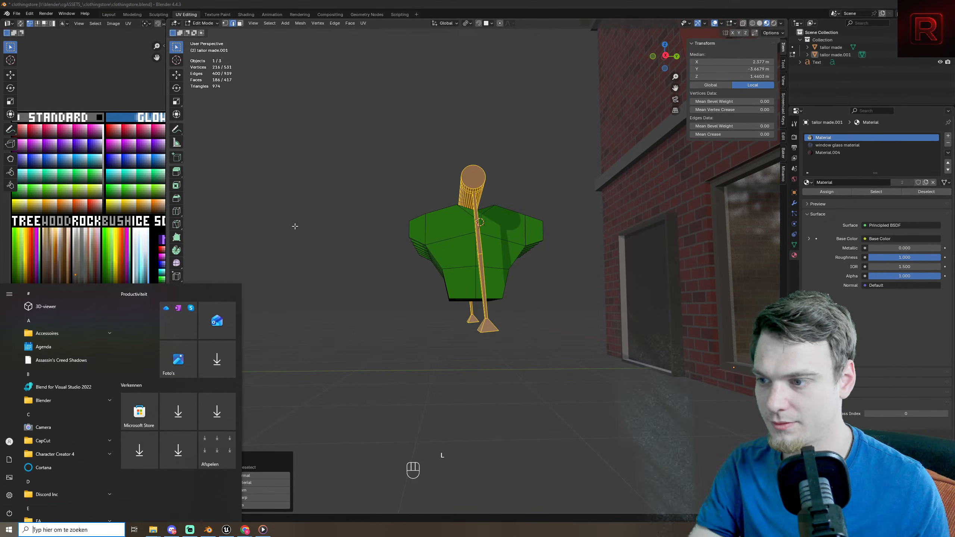
pyautogui.moveTo(295, 226); pyautogui.dragTo(317, 211, button='middle')
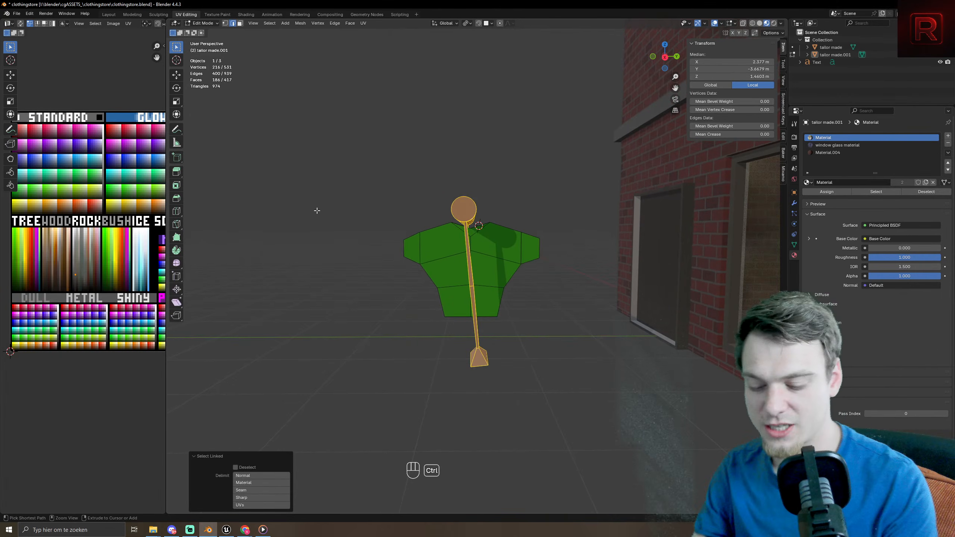
pyautogui.press('ctrl+KP_3')
pyautogui.press('t')
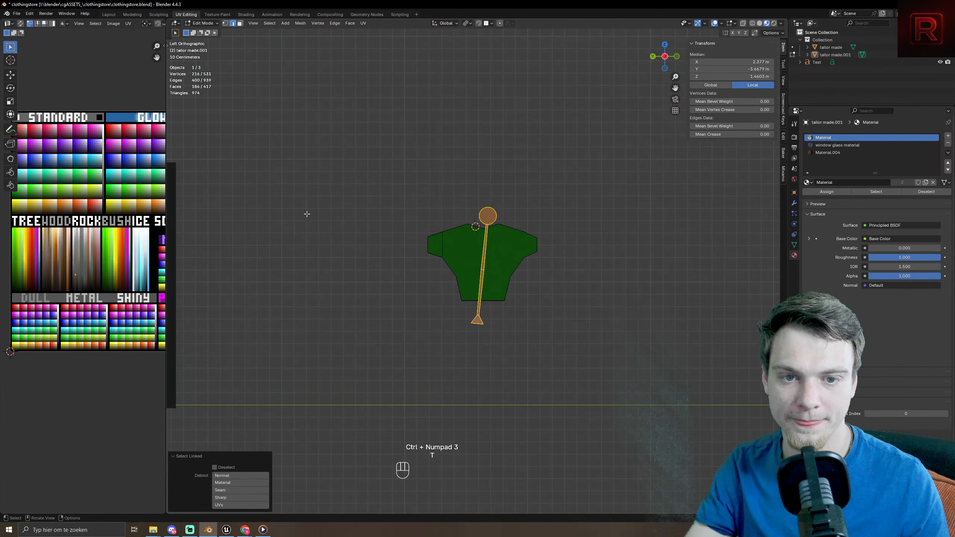
pyautogui.press('r')
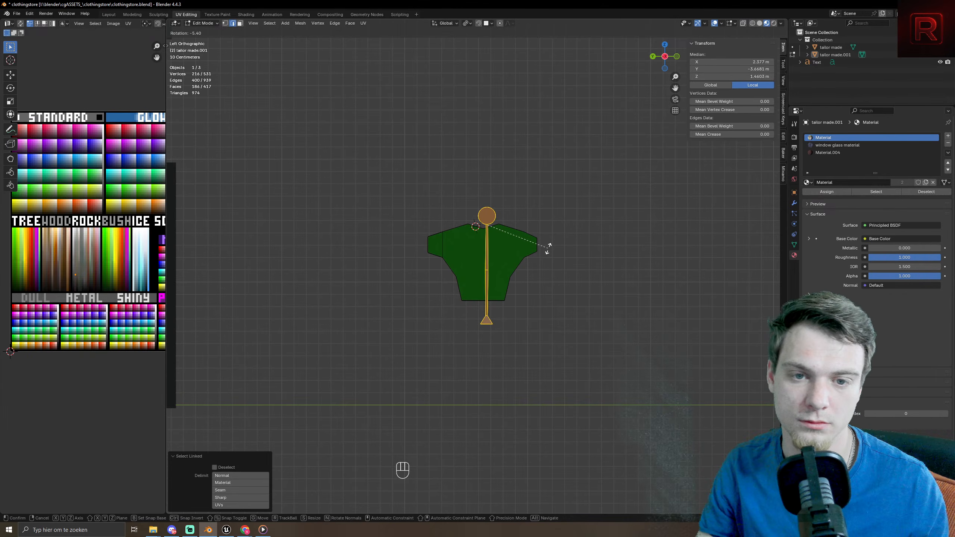
pyautogui.click(547, 248)
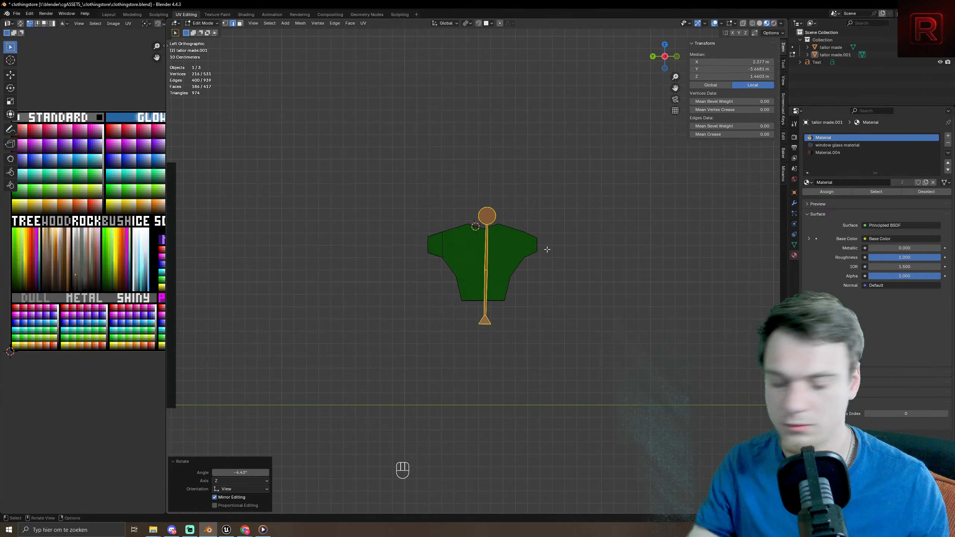
pyautogui.press('g')
pyautogui.press('x')
pyautogui.press('g')
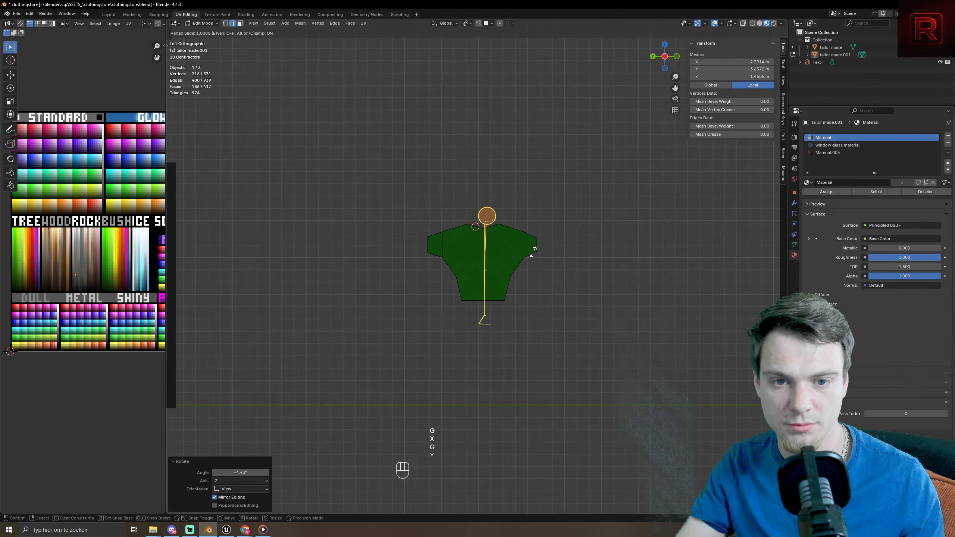
pyautogui.rightClick(533, 250)
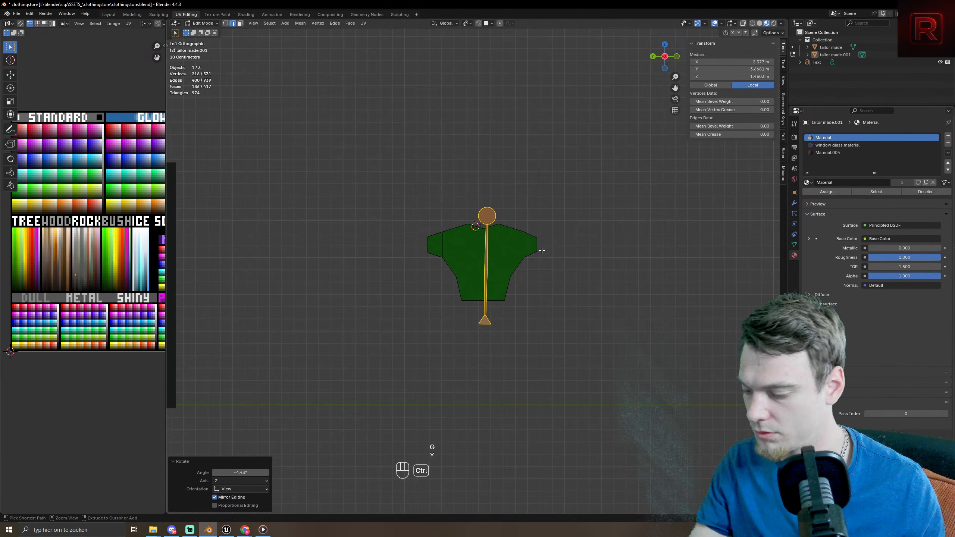
# - Undo the last rotation, then move the rod and legs about 0.03 m along Y and rotate them upright over the shirts' middle
pyautogui.hotkey('ctrl', 'z')
pyautogui.press('g')
pyautogui.press('y')
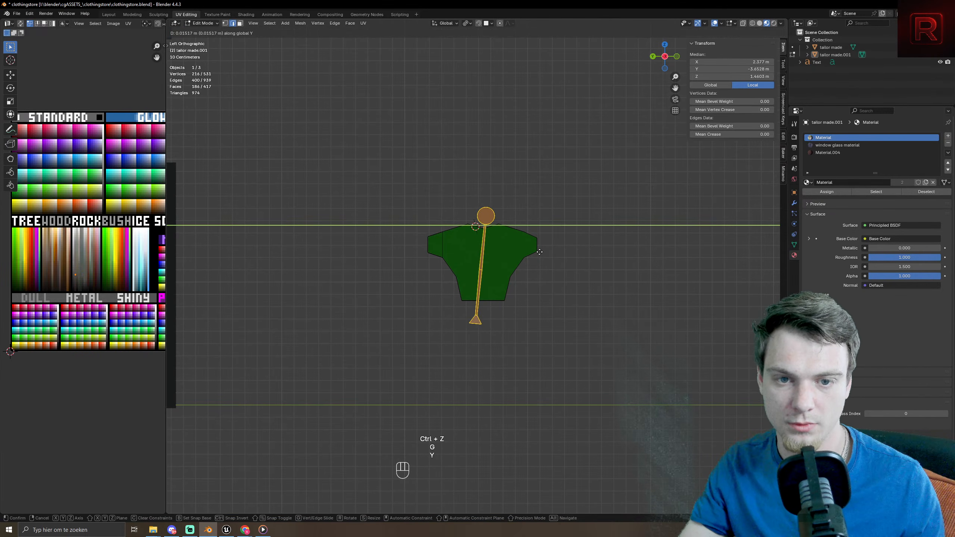
pyautogui.click(534, 252)
pyautogui.press('r')
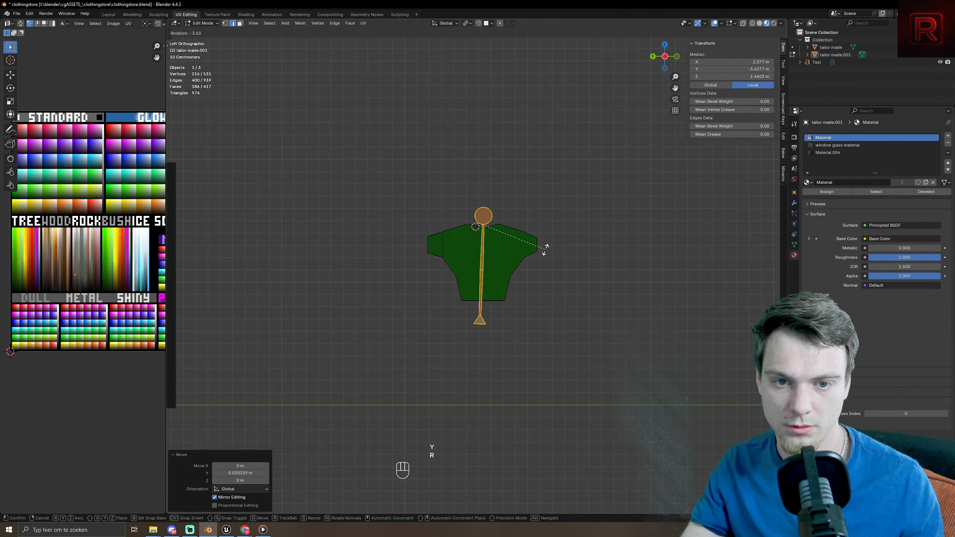
pyautogui.click(545, 249)
pyautogui.press('Tab')
# - Rename the rack object as clothes rack green shirts
pyautogui.scroll(-3, 541, 251)
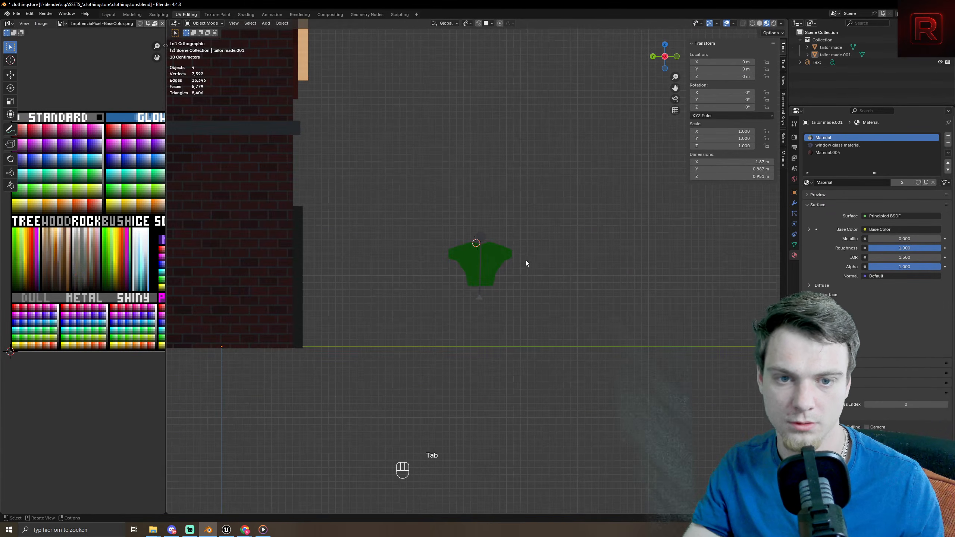
pyautogui.moveTo(526, 263); pyautogui.dragTo(481, 254, button='middle')
pyautogui.click(481, 254)
pyautogui.scroll(2, 434, 275)
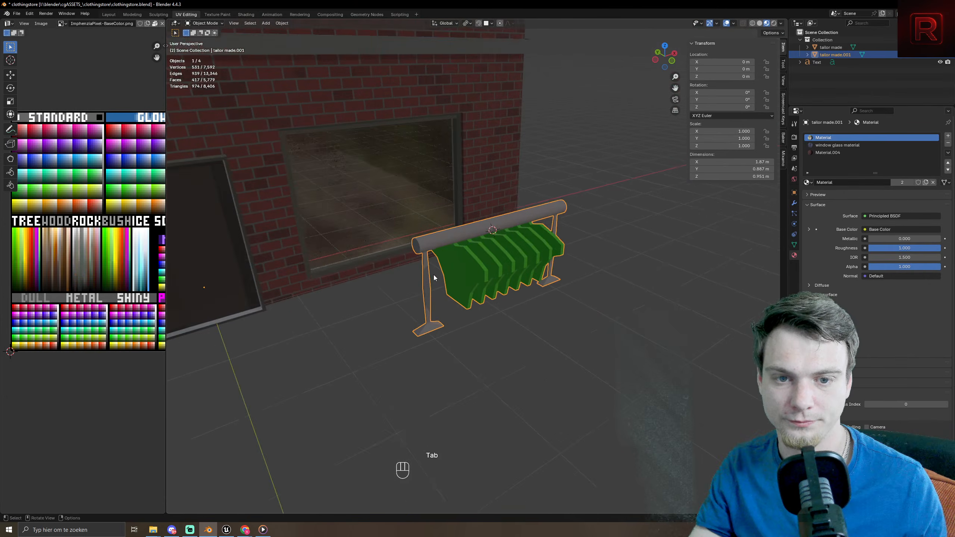
pyautogui.scroll(2, 433, 275)
pyautogui.doubleClick(833, 54)
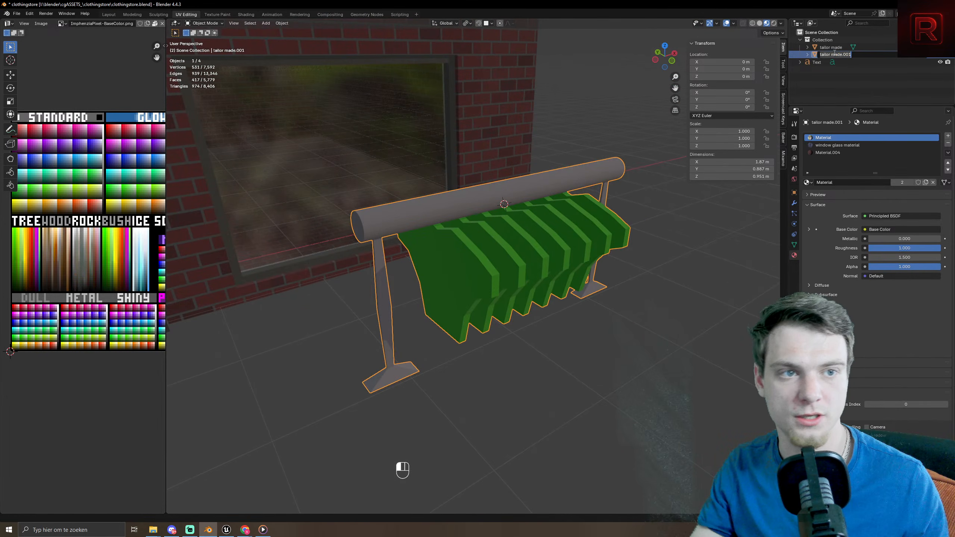
pyautogui.write('clo')
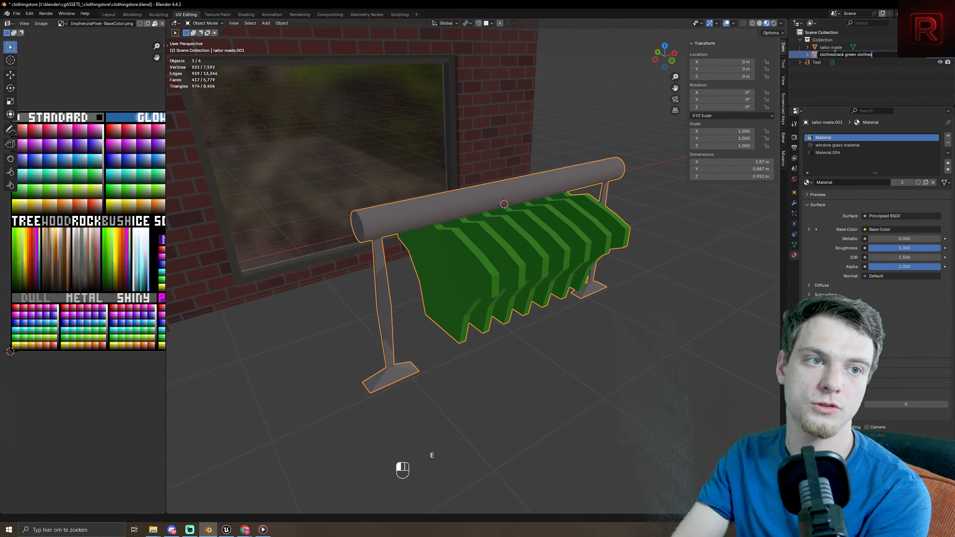
pyautogui.write('thes rack green shi')
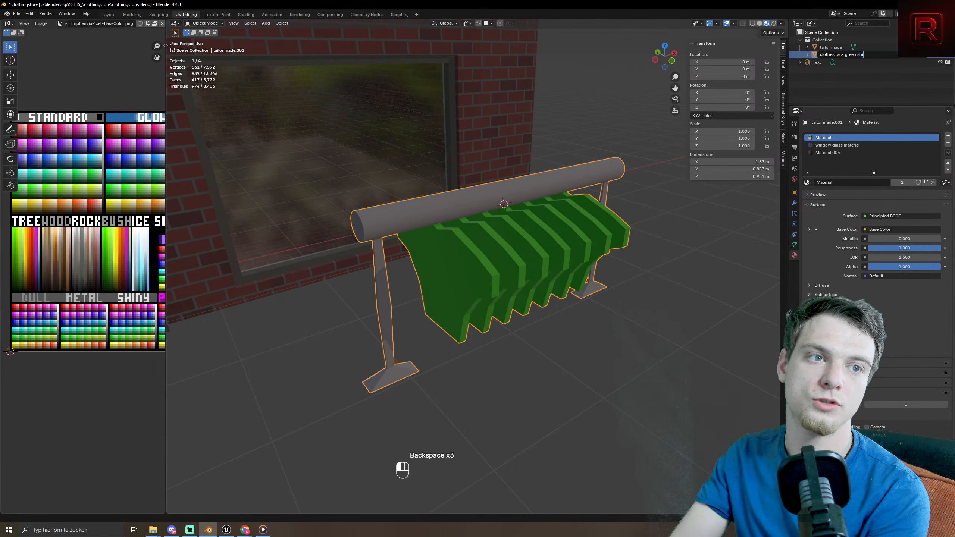
pyautogui.write('rts')
pyautogui.press('Return')
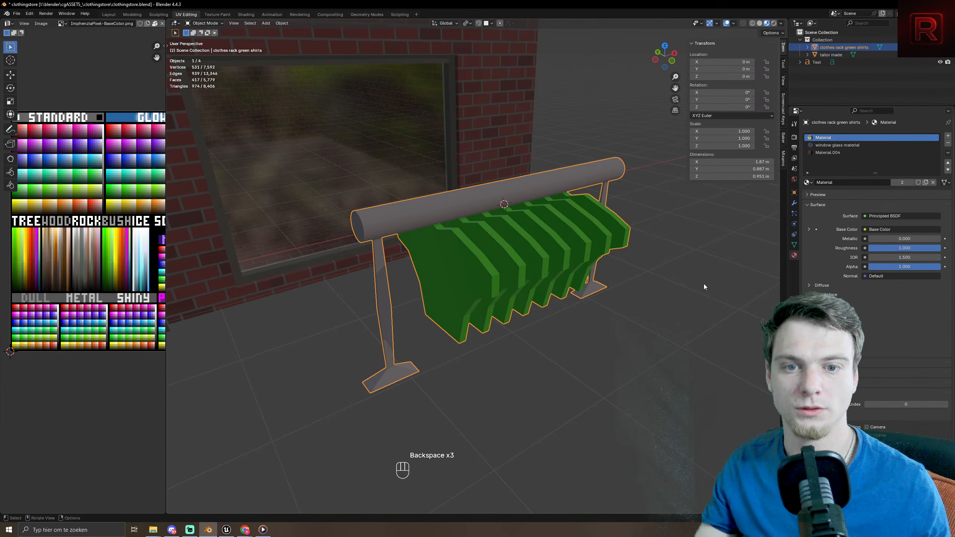
# - Move the clothes rack about 3.417 m along Y so it stands inside the shop behind the display window
pyautogui.moveTo(667, 141); pyautogui.dragTo(466, 282, button='middle')
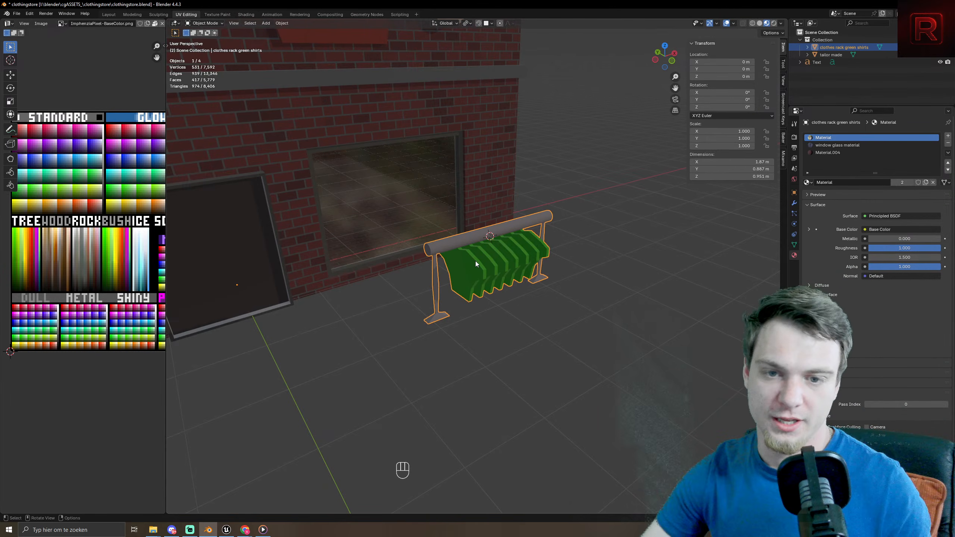
pyautogui.moveTo(475, 262); pyautogui.dragTo(502, 309, button='middle')
pyautogui.press('g')
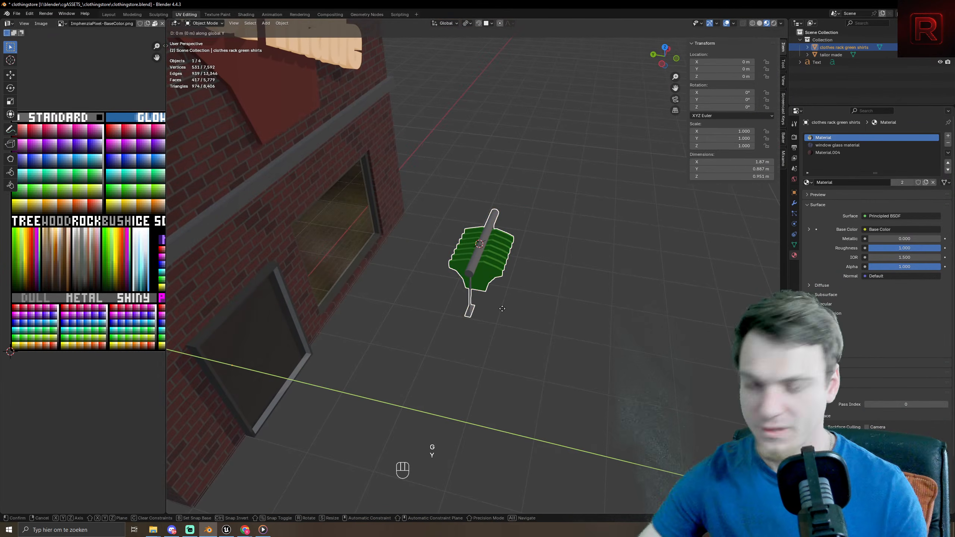
pyautogui.press('y')
pyautogui.click(359, 268)
pyautogui.moveTo(358, 269); pyautogui.dragTo(513, 287, button='middle')
pyautogui.scroll(2, 527, 288)
pyautogui.press('g')
pyautogui.press('y')
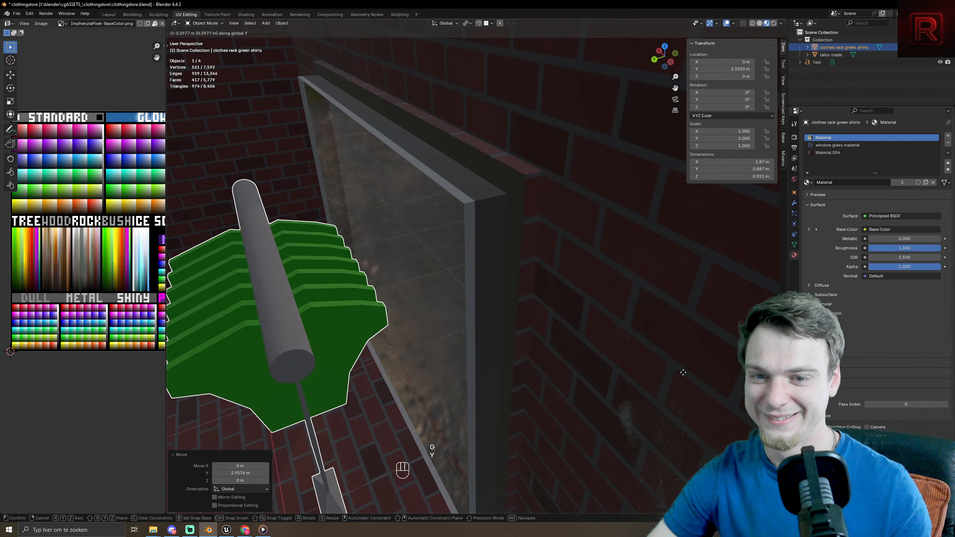
pyautogui.click(394, 270)
pyautogui.scroll(-5, 376, 263)
pyautogui.moveTo(358, 257); pyautogui.dragTo(404, 269, button='middle')
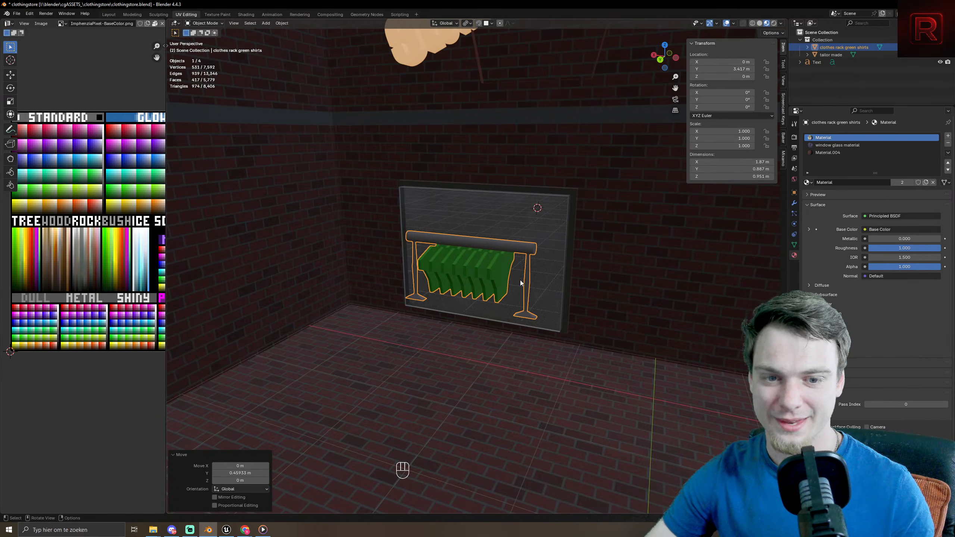
# - Turn on snapping and lower the clothes rack along Z onto the shop floor
pyautogui.hotkey('shift', 'Tab')
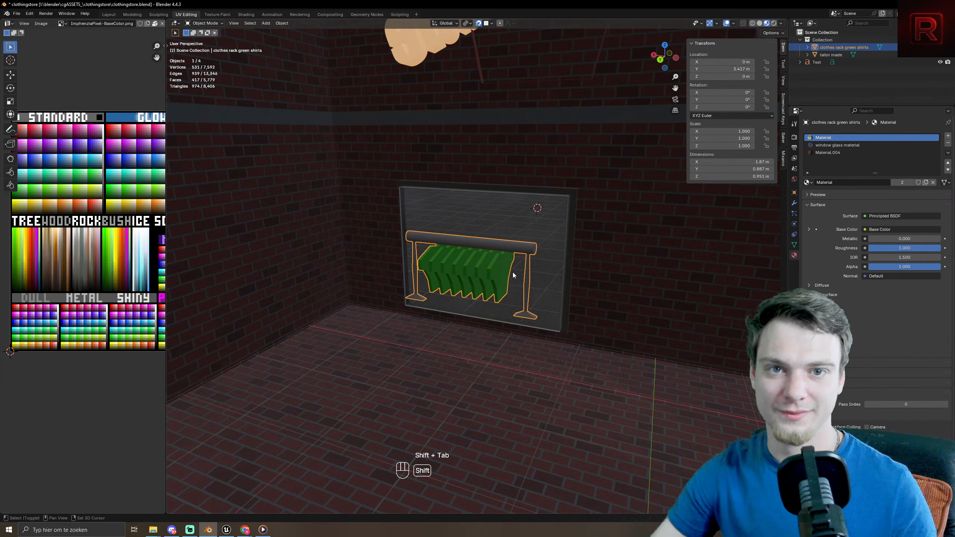
pyautogui.press('g')
pyautogui.press('z')
pyautogui.click(495, 354)
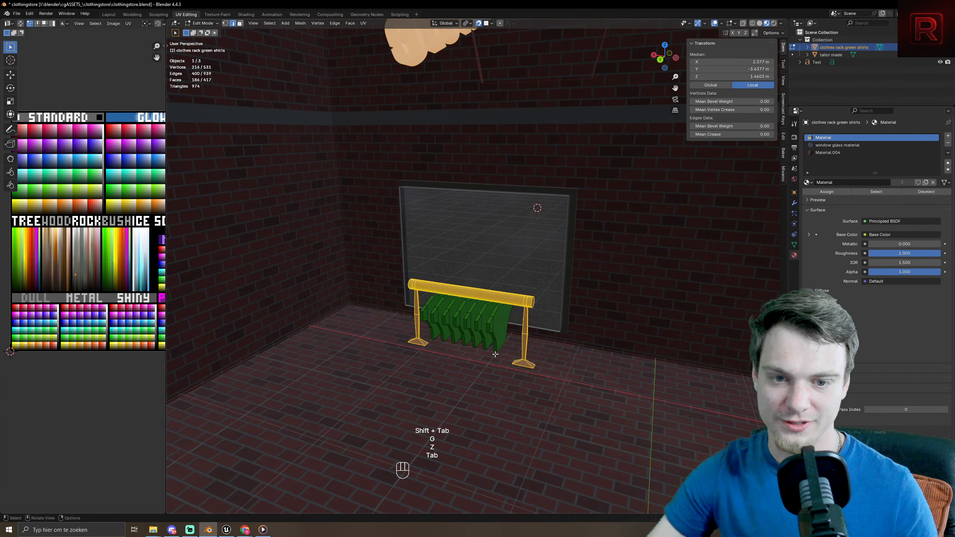
# - Switch from the rack to editing the tailor made building's mesh in face selection mode
pyautogui.scroll(-4, 495, 354)
pyautogui.press('Tab')
pyautogui.press('Tab')
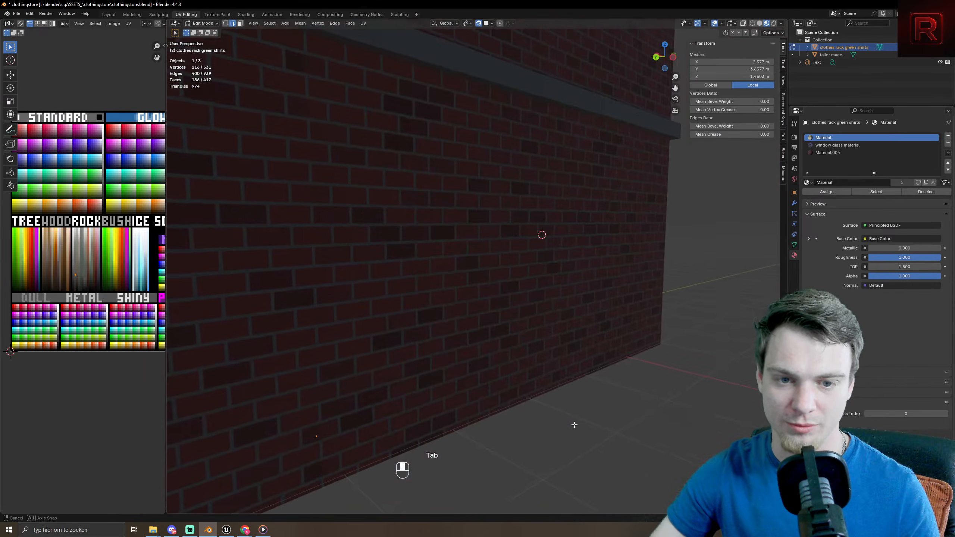
pyautogui.scroll(-4, 603, 424)
pyautogui.moveTo(603, 429); pyautogui.dragTo(328, 338, button='middle')
pyautogui.click(324, 334)
pyautogui.press('Tab')
pyautogui.click(325, 334)
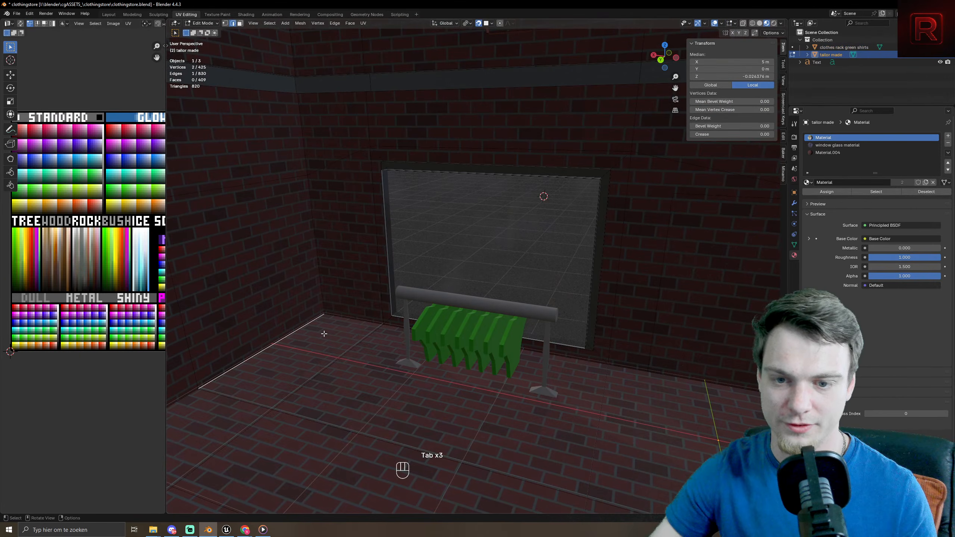
pyautogui.press('Tab')
pyautogui.press('Tab')
pyautogui.press('3')
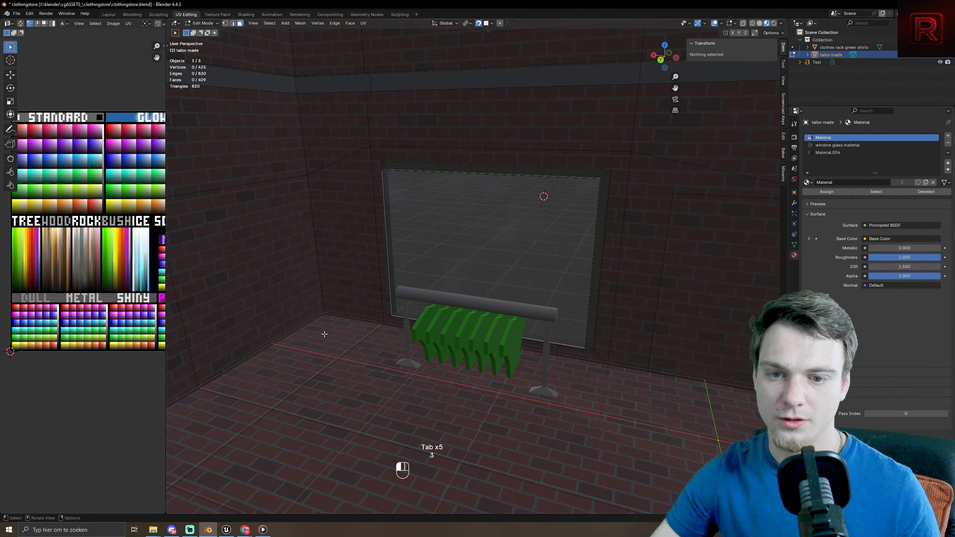
# - Select all of the building's floor faces in the bottom view, with material preview shading restored
pyautogui.click(324, 334)
pyautogui.hotkey('shift', 'z')
pyautogui.hotkey('ctrl', 'z')
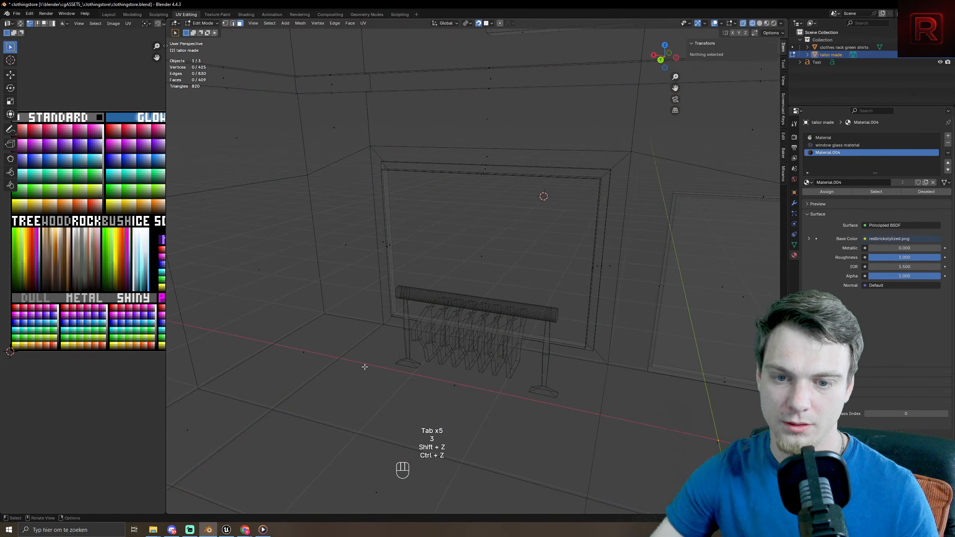
pyautogui.click(767, 23)
pyautogui.click(337, 352)
pyautogui.keyDown('shift'); pyautogui.click(392, 392); pyautogui.keyUp('shift')
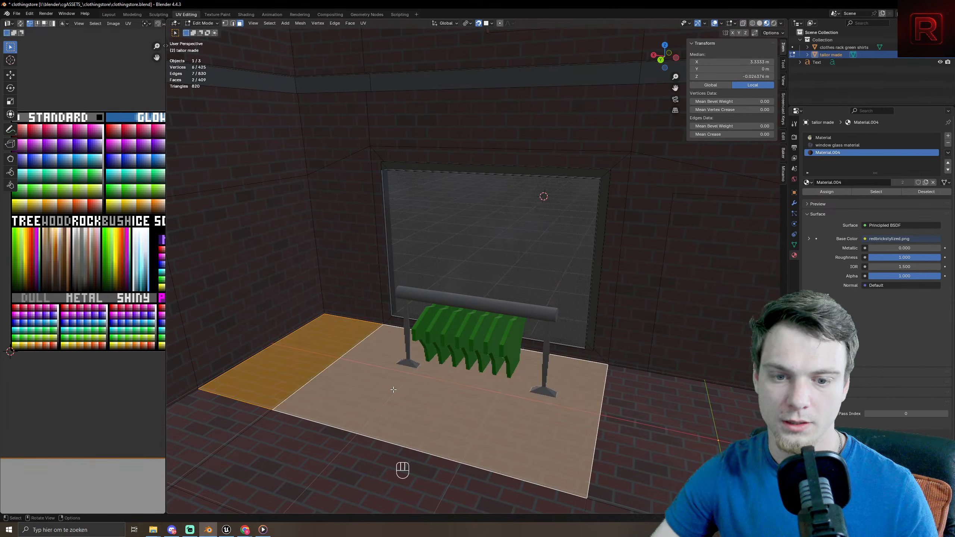
pyautogui.moveTo(394, 390); pyautogui.dragTo(477, 378, button='middle')
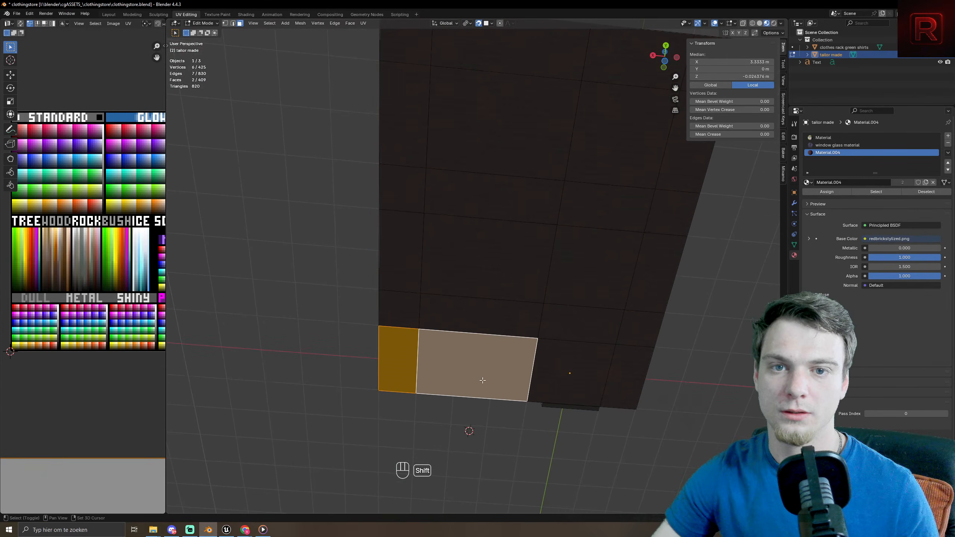
pyautogui.press('ctrl+KP_7')
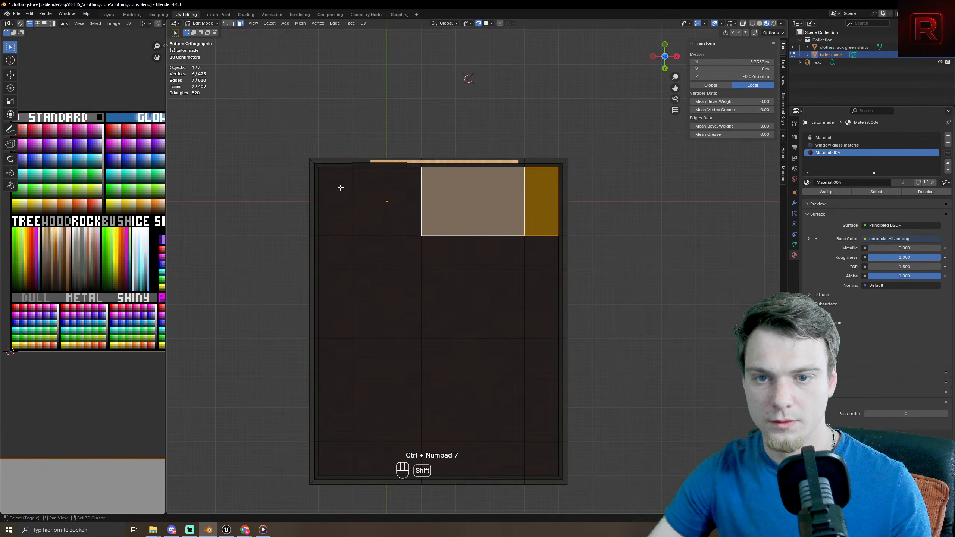
pyautogui.moveTo(333, 187); pyautogui.dragTo(534, 457)
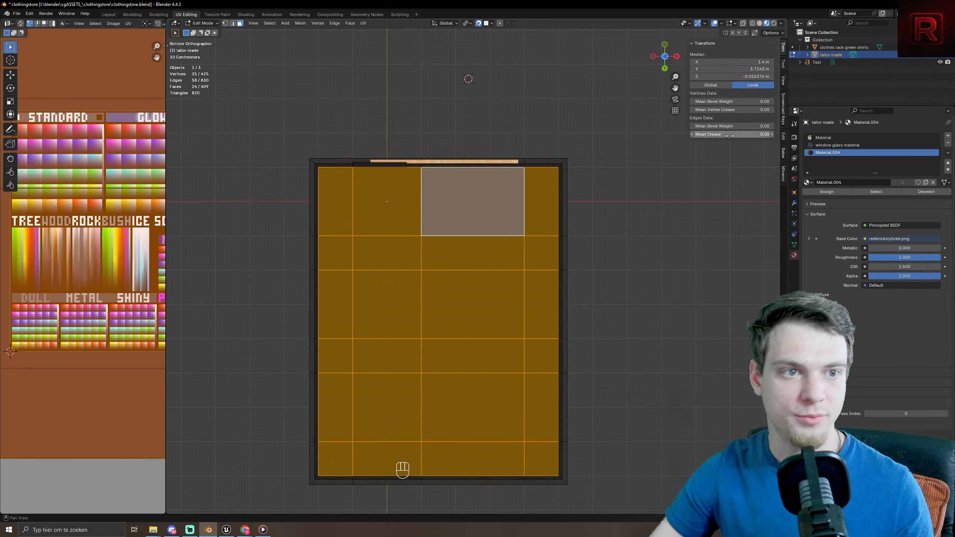
# - Assign Material to the floor faces, scale their UVs to 0 and place them on a grey swatch of the SHINY palette
pyautogui.click(872, 138)
pyautogui.click(826, 191)
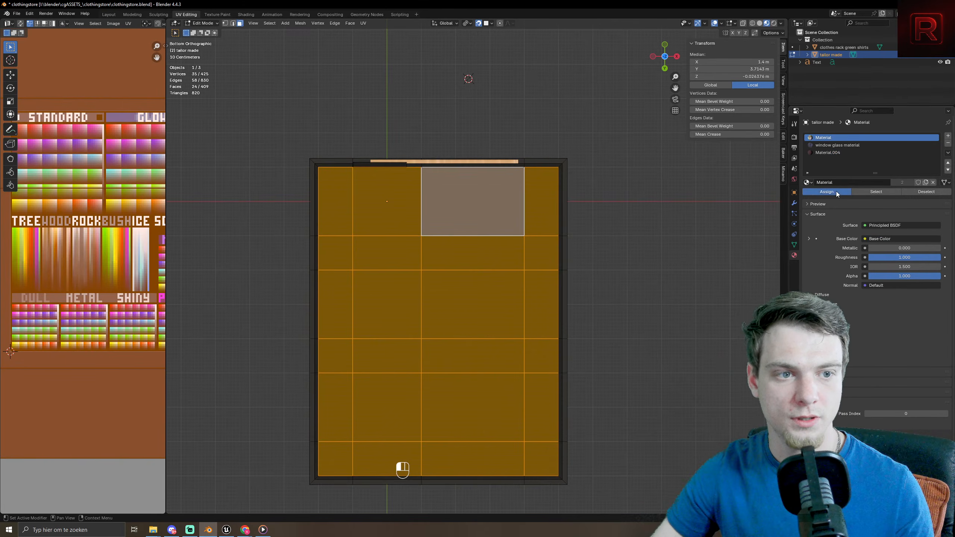
pyautogui.press('a')
pyautogui.press('s')
pyautogui.press('KP_0')
pyautogui.press('KP_Enter')
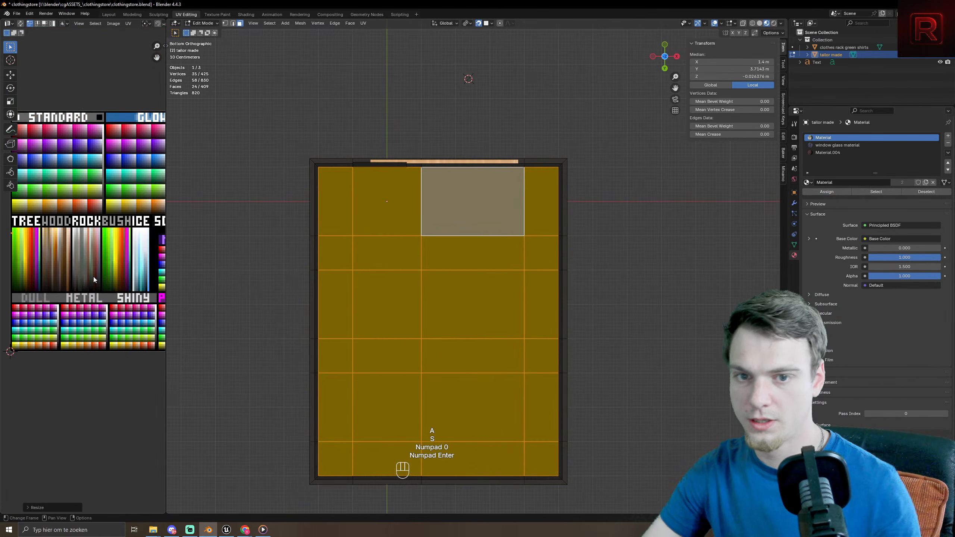
pyautogui.press('g')
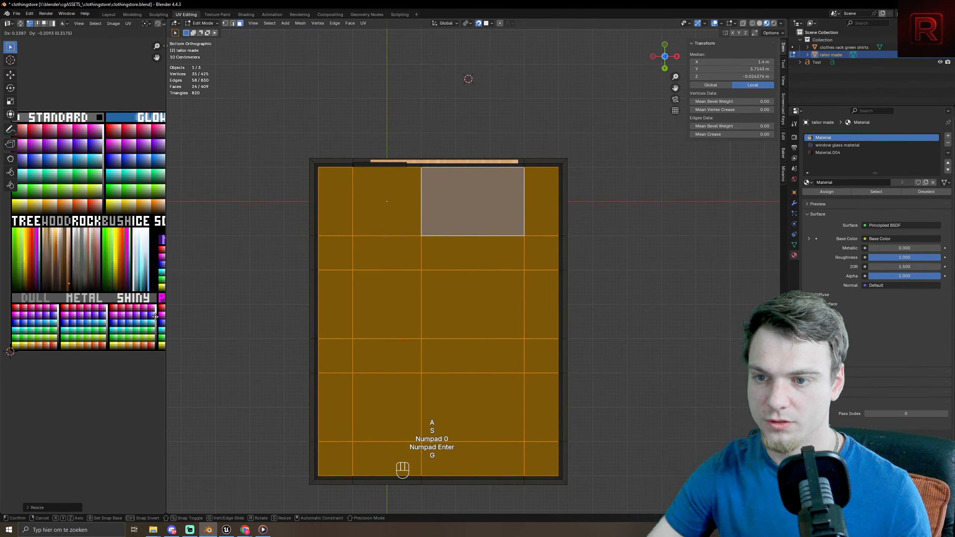
pyautogui.click(156, 315)
pyautogui.moveTo(488, 376); pyautogui.dragTo(576, 393, button='middle')
pyautogui.press('Tab')
# - Check the clothes rack through the shop window from outside and save the file
pyautogui.scroll(6, 475, 411)
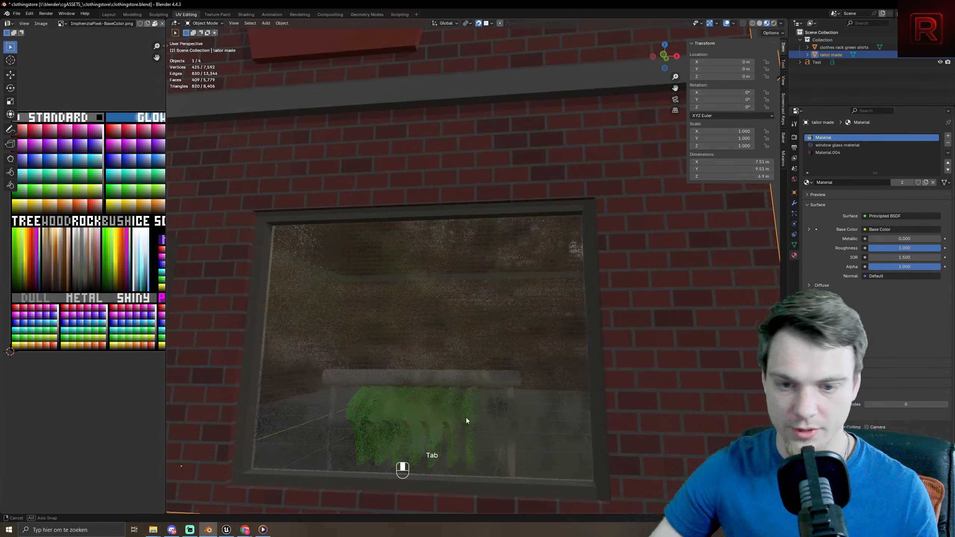
pyautogui.scroll(-8, 465, 418)
pyautogui.moveTo(466, 417); pyautogui.dragTo(419, 320, button='middle')
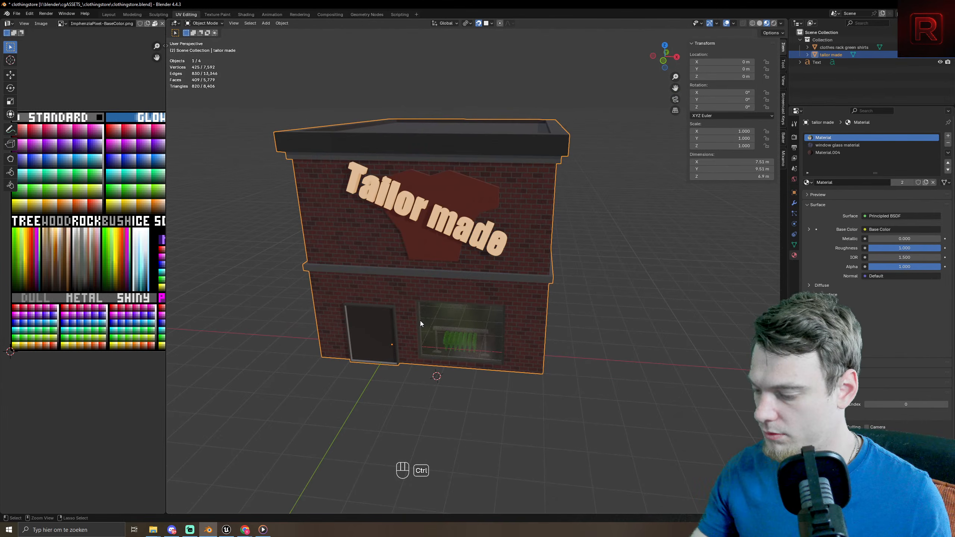
pyautogui.hotkey('ctrl', 's')
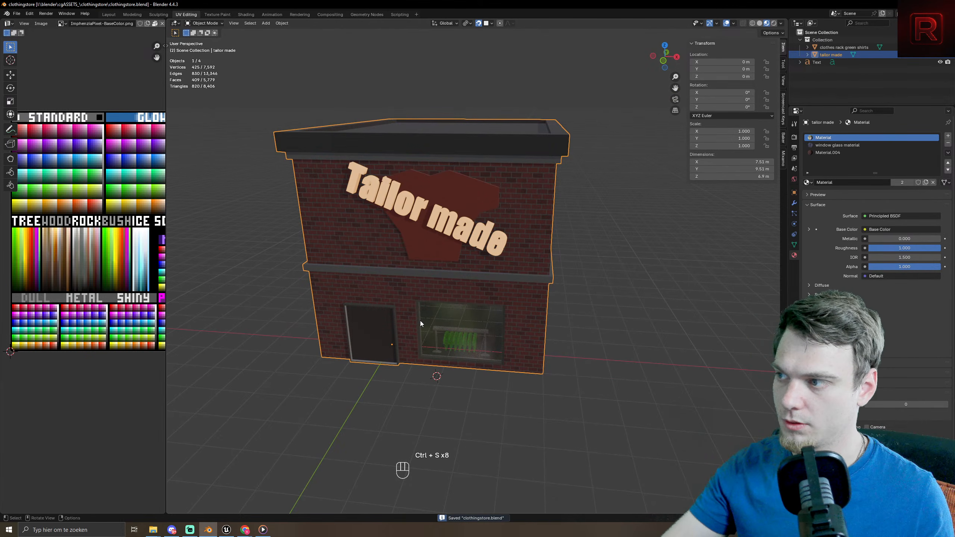
# - Duplicate a middle face of the building's flat roof in place and scale the copy to 0.532
pyautogui.moveTo(400, 299); pyautogui.dragTo(398, 340, button='middle')
pyautogui.moveTo(377, 286); pyautogui.dragTo(449, 323, button='middle')
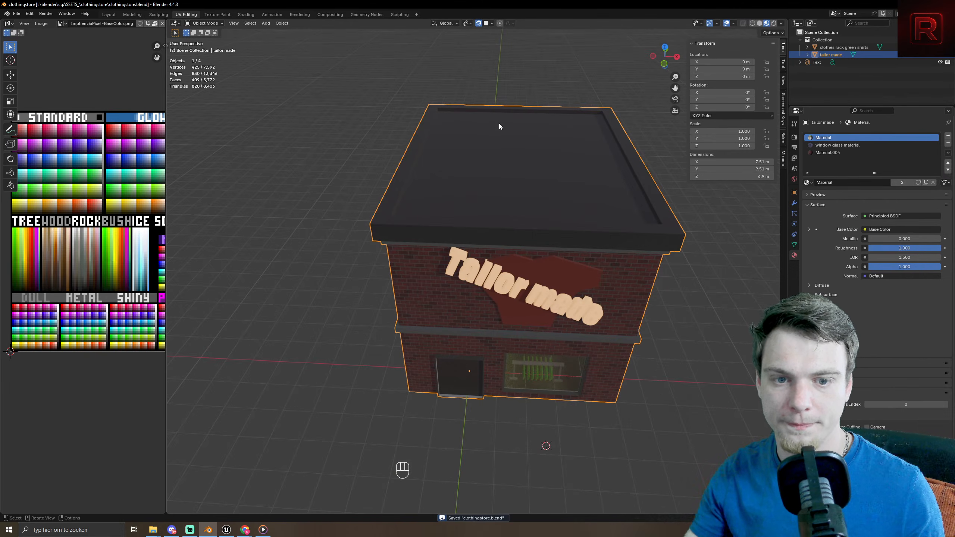
pyautogui.press('Tab')
pyautogui.moveTo(499, 124); pyautogui.dragTo(508, 209, button='middle')
pyautogui.click(474, 142)
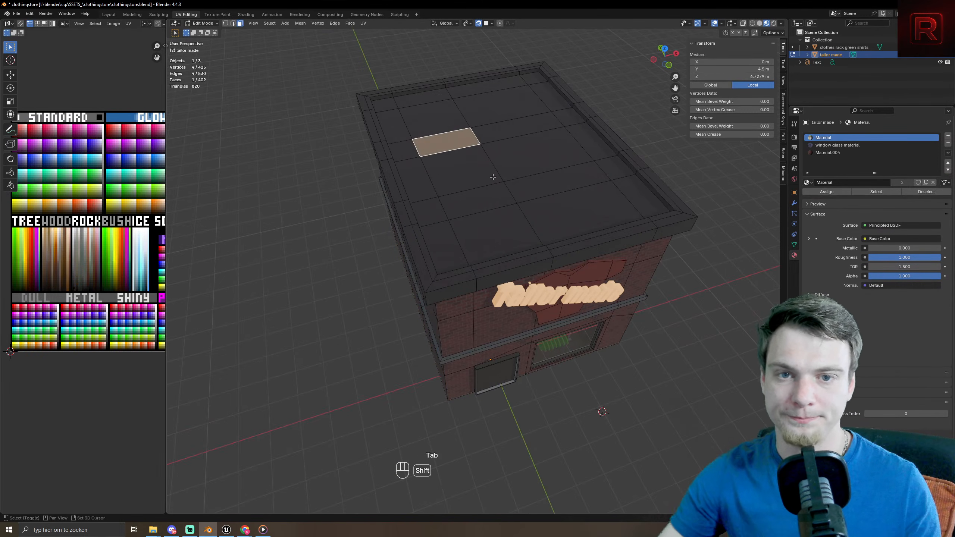
pyautogui.hotkey('shift', 'd')
pyautogui.rightClick(489, 159)
pyautogui.press('s')
# - With snapping off, extrude the duplicated roof face upward, scale its top to 0.698 and lower it along Z
pyautogui.hotkey('shift', 'Tab')
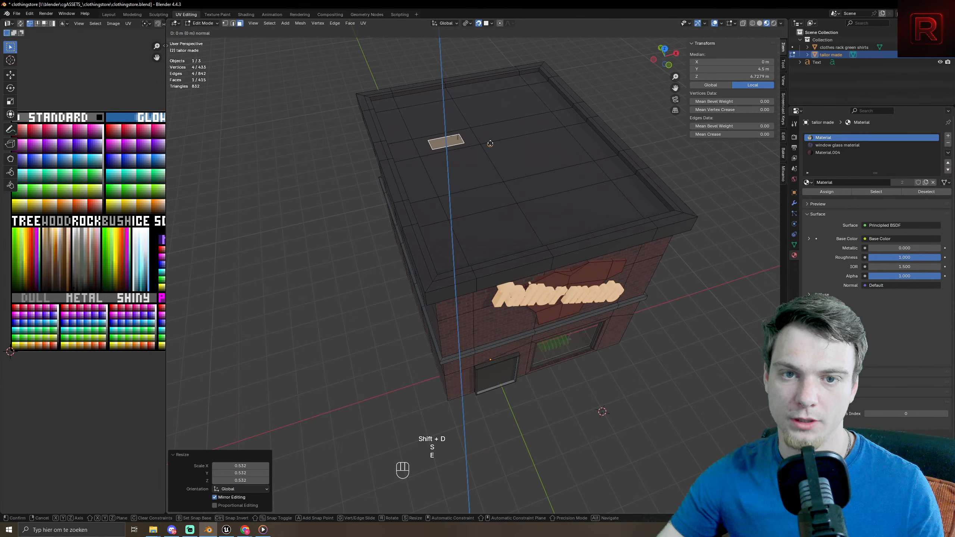
pyautogui.click(496, 167)
pyautogui.press('e')
pyautogui.press('s')
pyautogui.press('g')
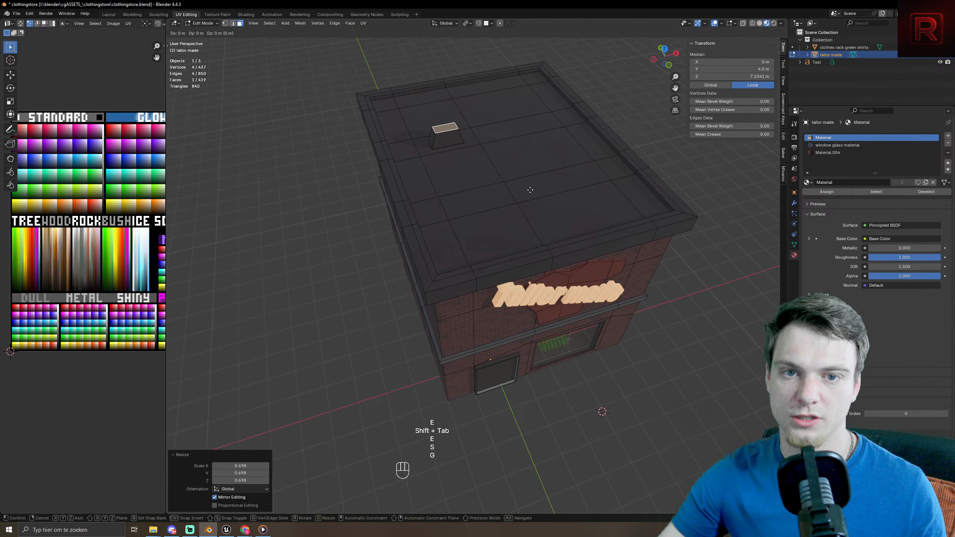
pyautogui.press('z')
pyautogui.click(526, 203)
# - Extrude the rooftop block's top face upward again and scale the new top to 0.835
pyautogui.press('e')
pyautogui.click(526, 202)
pyautogui.press('g')
pyautogui.press('z')
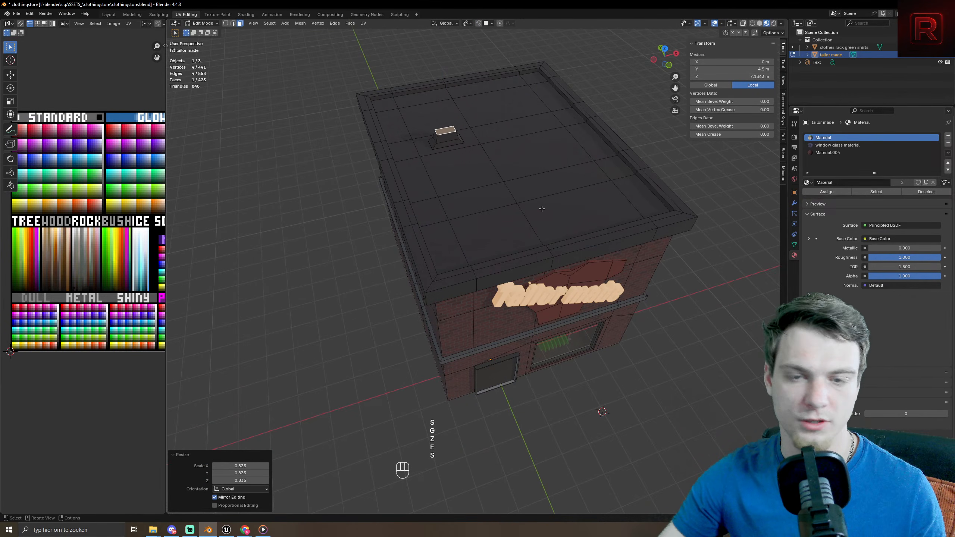
pyautogui.click(544, 197)
# - Select the whole rooftop block and widen it along the Y axis
pyautogui.moveTo(546, 203); pyautogui.dragTo(466, 171, button='middle')
pyautogui.press('l')
pyautogui.press('s')
pyautogui.press('x')
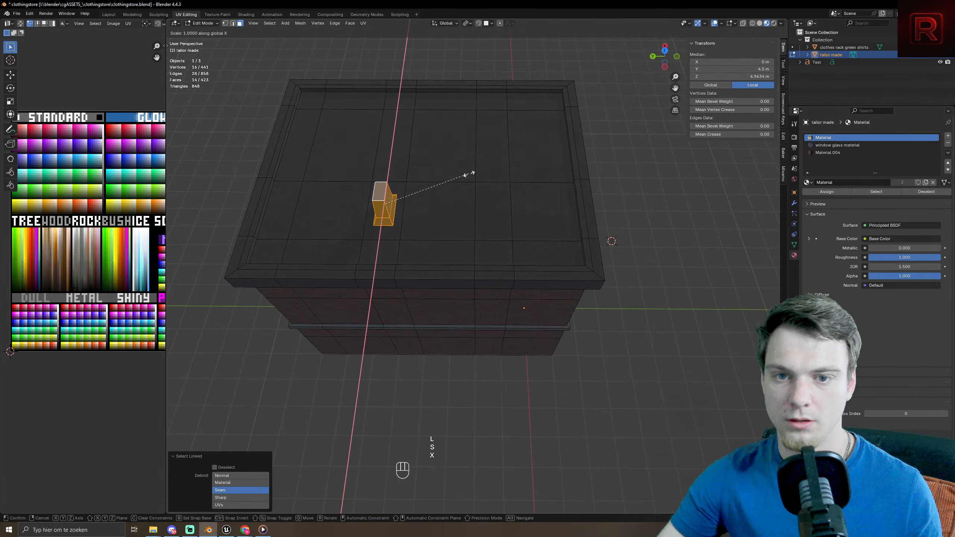
pyautogui.press('y')
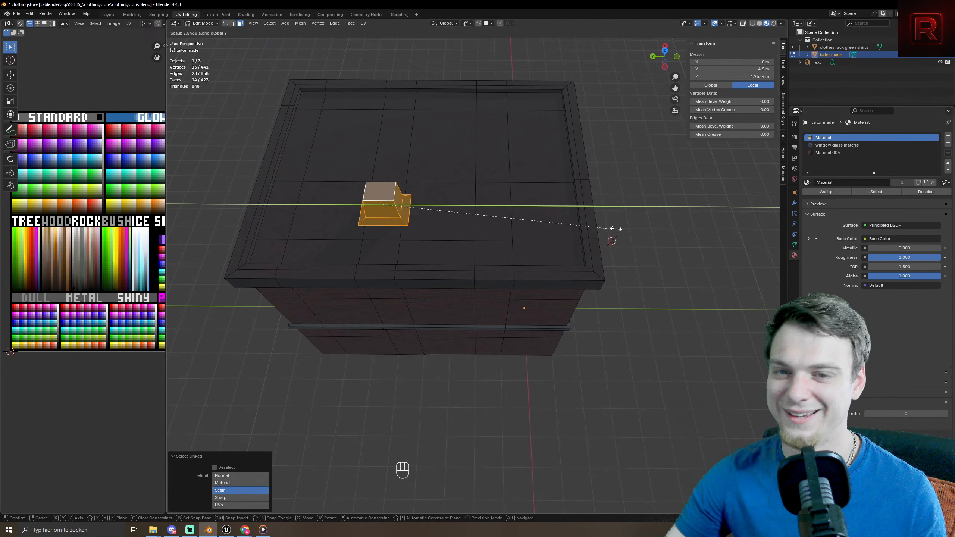
pyautogui.click(561, 240)
pyautogui.moveTo(532, 228); pyautogui.dragTo(398, 179, button='middle')
pyautogui.press('h')
pyautogui.press('z')
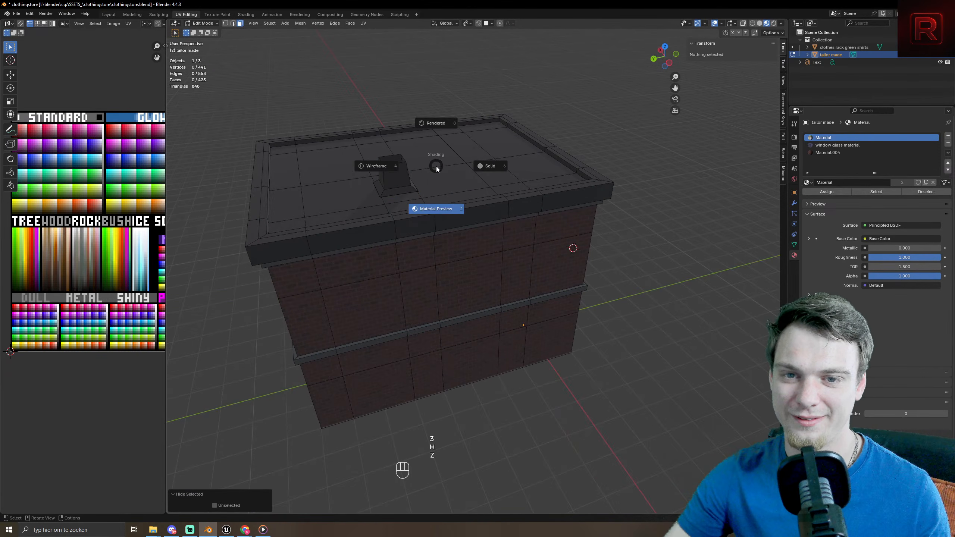
pyautogui.hotkey('ctrl', 'z')
# - Lower the rooftop block's top face along Z by about 0.354 m and again by about 0.08 m
pyautogui.press('g')
pyautogui.press('z')
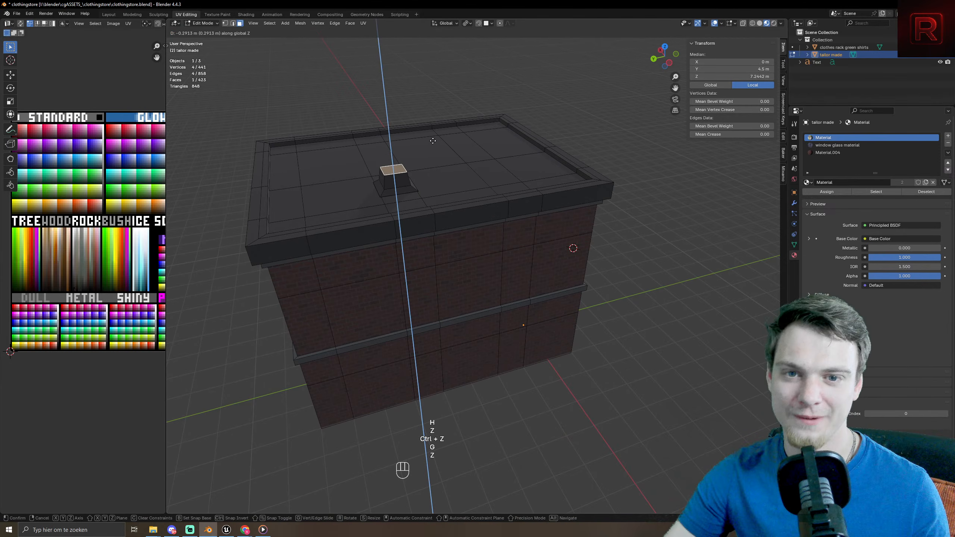
pyautogui.click(432, 143)
pyautogui.press('g')
pyautogui.press('z')
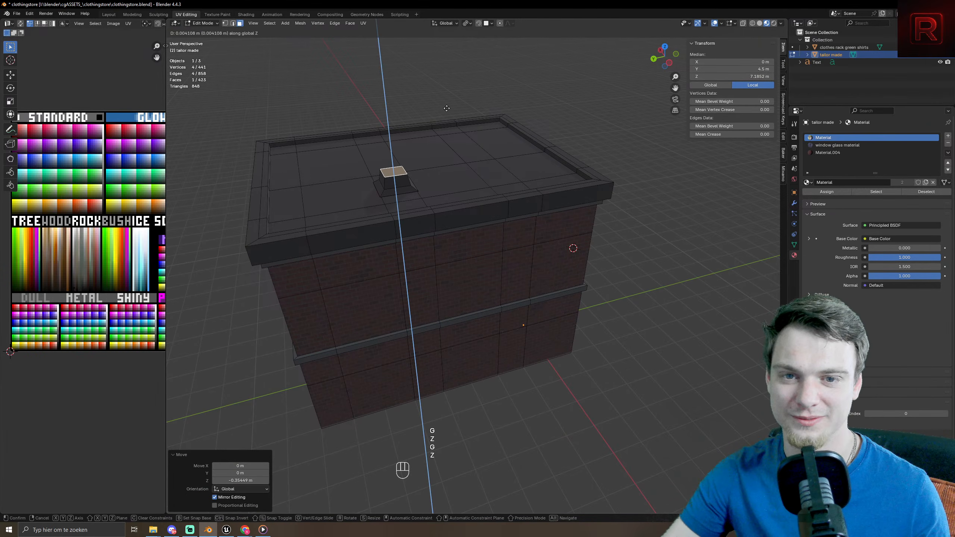
pyautogui.click(449, 113)
# - Inset the block's top face, extrude it upward about 0.09 m and scale it down to taper the new tier
pyautogui.scroll(5, 438, 192)
pyautogui.scroll(-2, 438, 192)
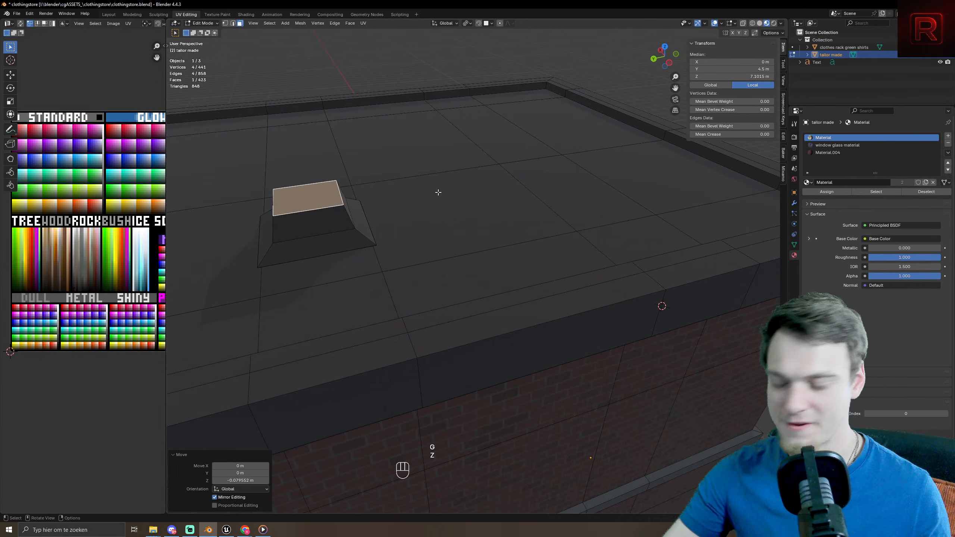
pyautogui.press('i')
pyautogui.click(423, 190)
pyautogui.press('e')
pyautogui.click(417, 186)
pyautogui.press('s')
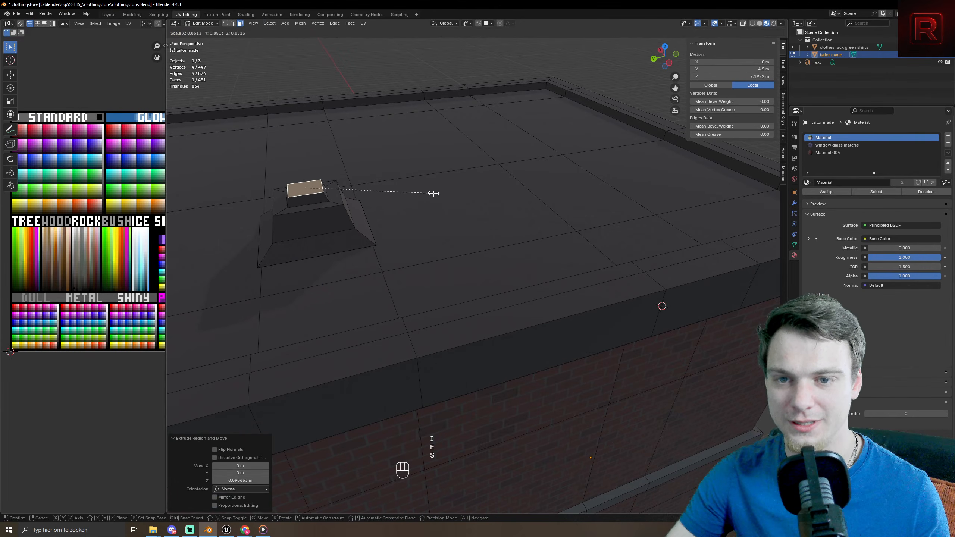
pyautogui.click(437, 194)
# - Extrude the block's top face once more, rescale it and return to Object Mode
pyautogui.press('e')
pyautogui.click(430, 188)
pyautogui.press('s')
pyautogui.click(398, 183)
pyautogui.press('Tab')
# - Check the building with its stepped rooftop block from the front and save the file
pyautogui.scroll(-8, 397, 184)
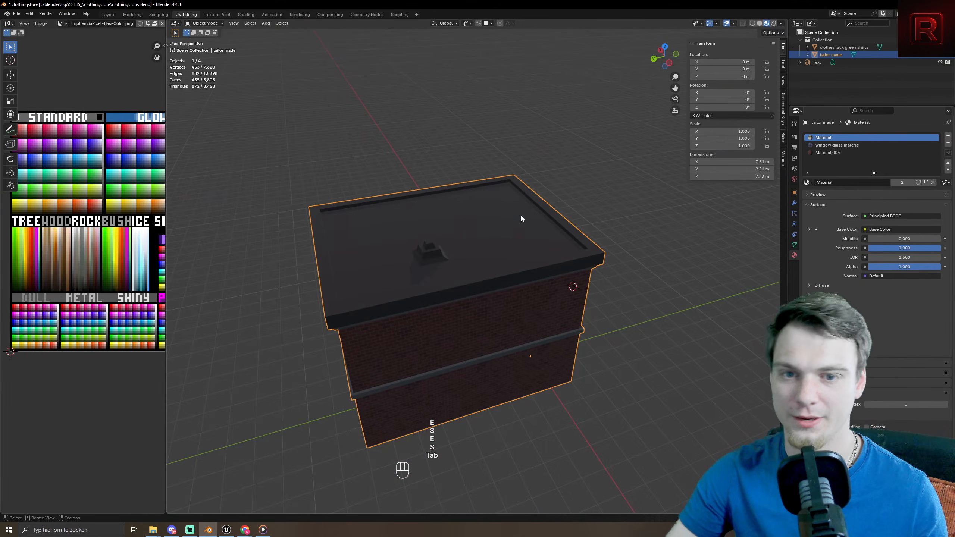
pyautogui.moveTo(521, 215); pyautogui.dragTo(376, 228, button='middle')
pyautogui.hotkey('ctrl', 's')
pyautogui.hotkey('ctrl', 's')
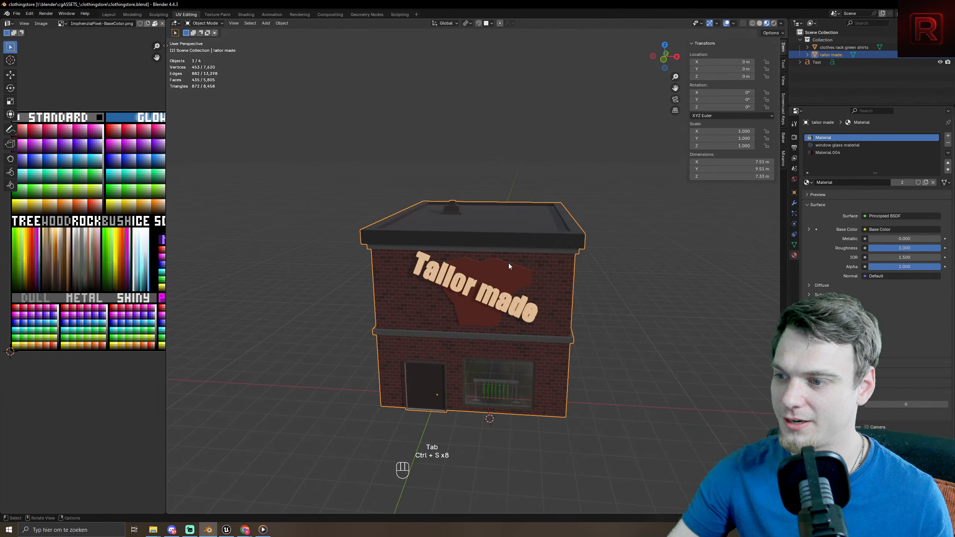
# - Select the whole rooftop block in Edit Mode and move it about -3.556 m along Y towards the storefront
pyautogui.moveTo(509, 266); pyautogui.dragTo(570, 278, button='middle')
pyautogui.press('Tab')
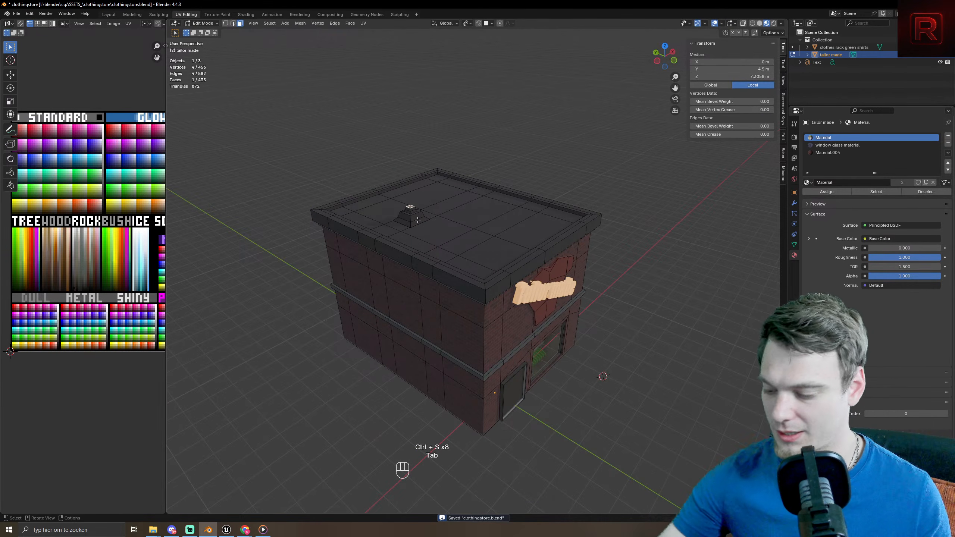
pyautogui.press('l')
pyautogui.press('g')
pyautogui.press('y')
pyautogui.click(473, 266)
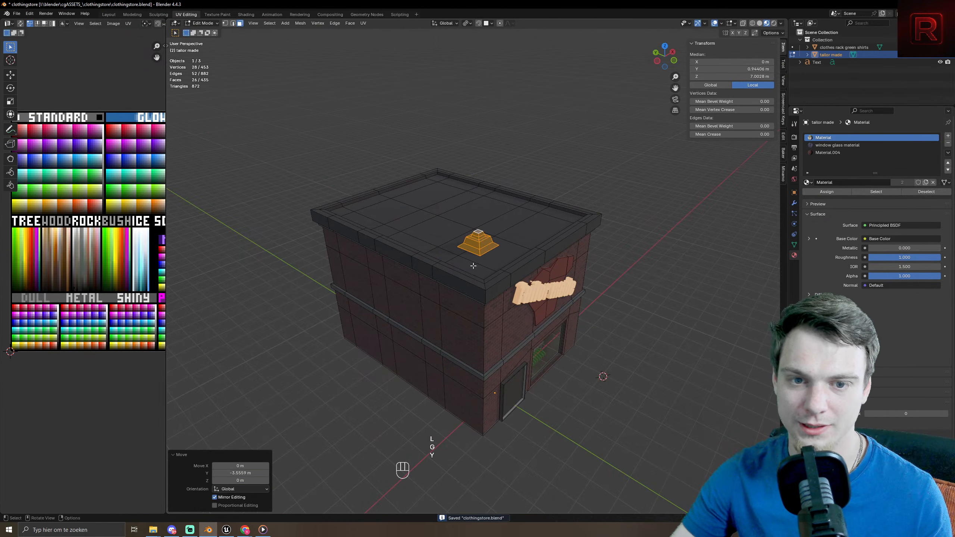
# - Scale the whole rooftop block down uniformly
pyautogui.moveTo(473, 266); pyautogui.dragTo(500, 244, button='middle')
pyautogui.press('s')
pyautogui.click(516, 219)
# - Turn on snapping and lower the rooftop block along Z towards the roof surface
pyautogui.hotkey('shift', 'Tab')
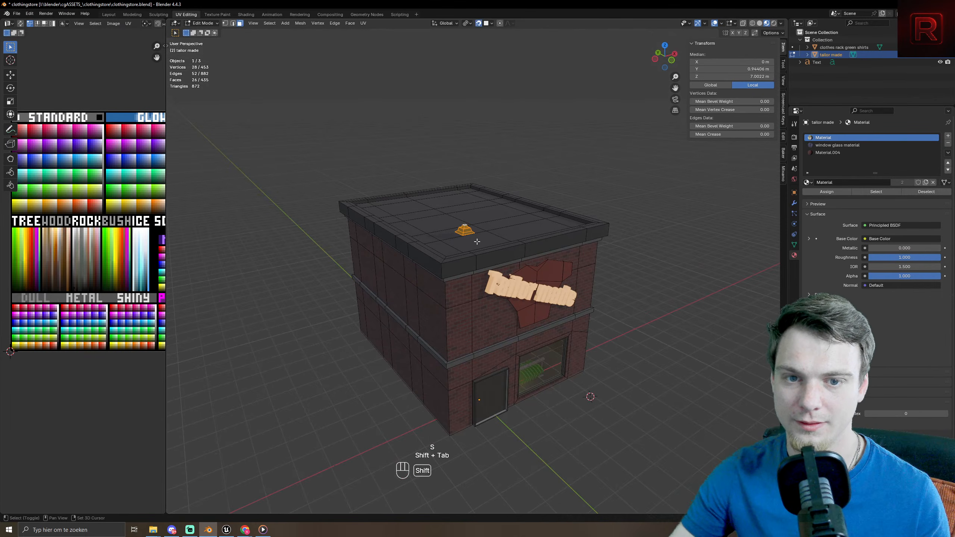
pyautogui.press('g')
pyautogui.press('z')
pyautogui.rightClick(499, 223)
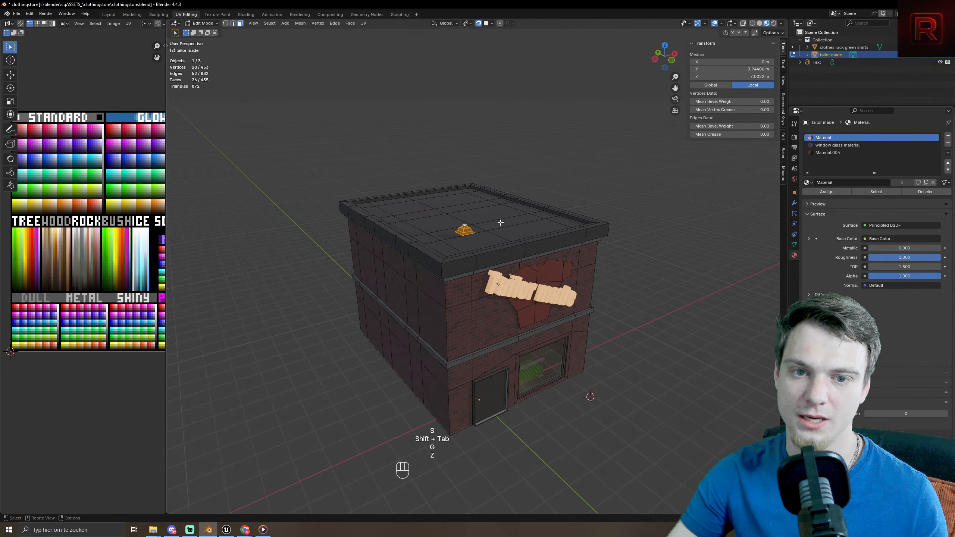
pyautogui.click(467, 23)
pyautogui.click(478, 67)
pyautogui.press('g')
pyautogui.press('z')
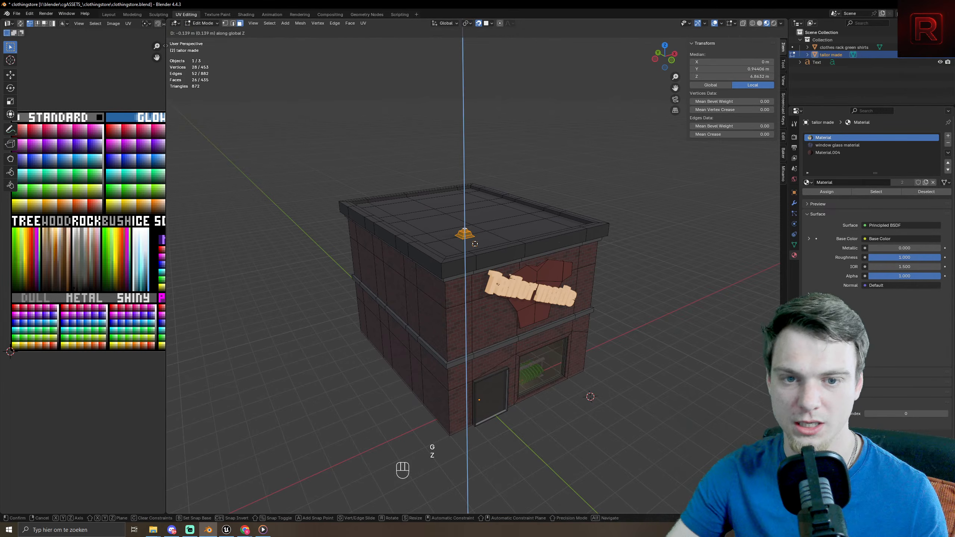
pyautogui.click(561, 261)
# - Enlarge the rooftop block, raise it about 0.093 m along Z and return to Object Mode
pyautogui.press('Tab')
pyautogui.moveTo(562, 260); pyautogui.dragTo(581, 378, button='middle')
pyautogui.scroll(5, 437, 221)
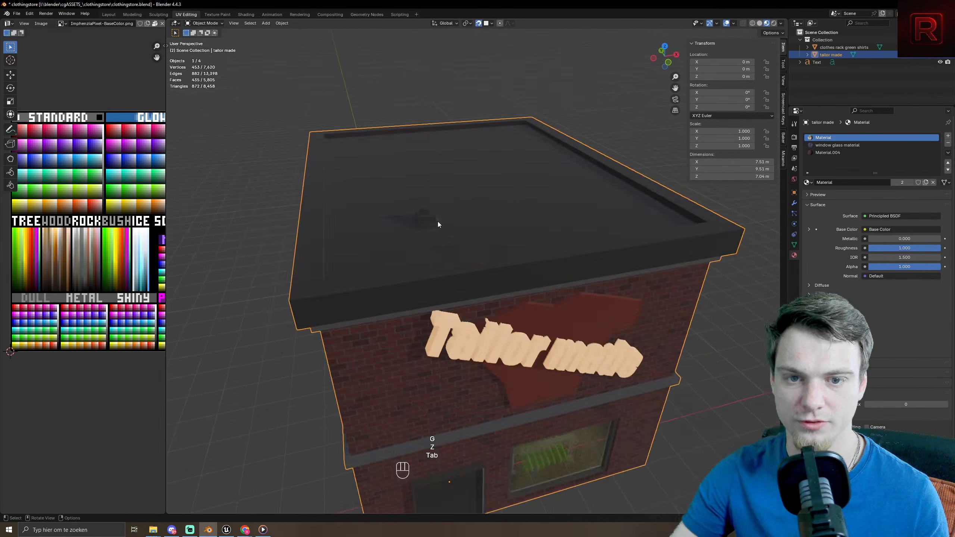
pyautogui.press('Tab')
pyautogui.press('s')
pyautogui.click(456, 221)
pyautogui.press('g')
pyautogui.press('z')
pyautogui.click(467, 219)
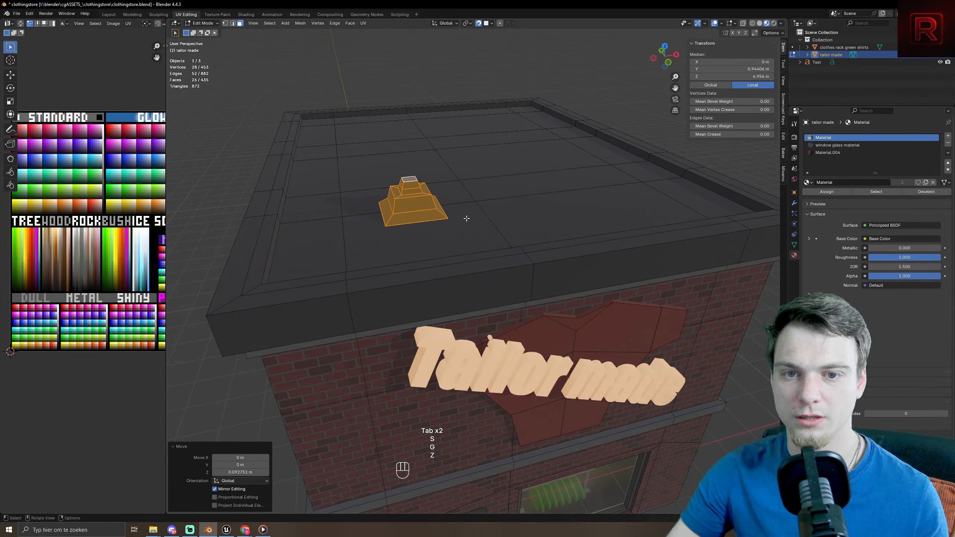
pyautogui.press('Tab')
# - Examine the store's rooftop block, brick walls, sign and shop window from all sides
pyautogui.scroll(-5, 467, 218)
pyautogui.moveTo(529, 259); pyautogui.dragTo(562, 248, button='middle')
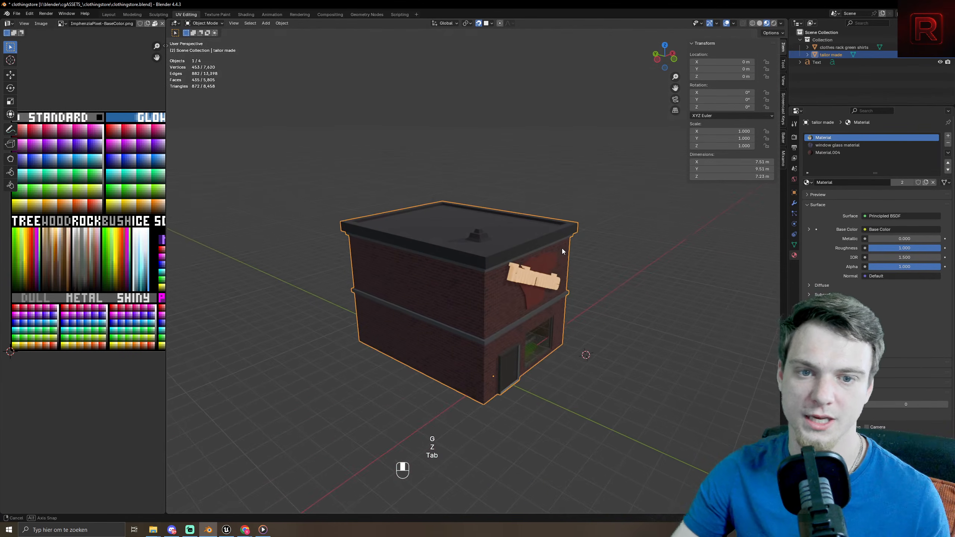
pyautogui.click(633, 300)
pyautogui.moveTo(633, 299); pyautogui.dragTo(398, 431, button='middle')
pyautogui.click(396, 376)
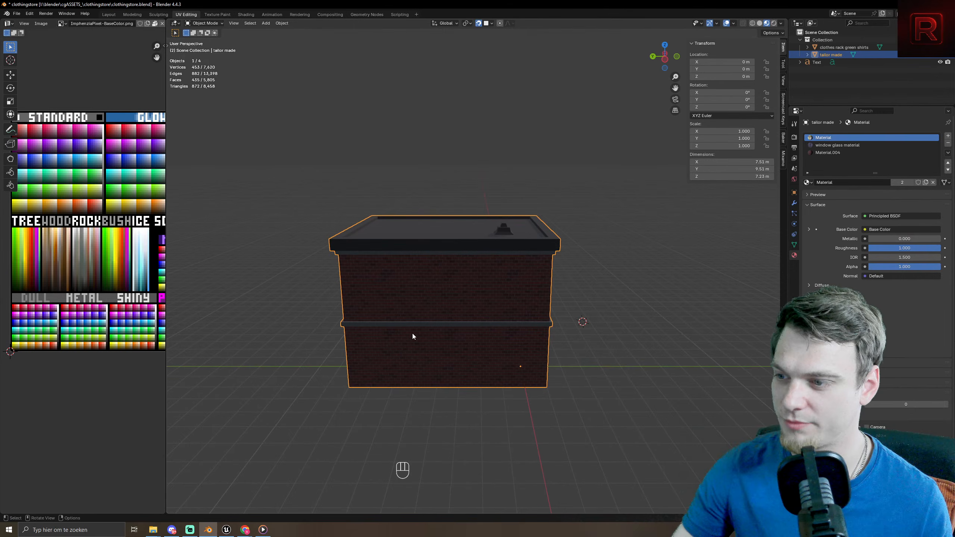
pyautogui.moveTo(533, 370); pyautogui.dragTo(391, 329, button='middle')
pyautogui.moveTo(404, 291); pyautogui.dragTo(432, 299, button='middle')
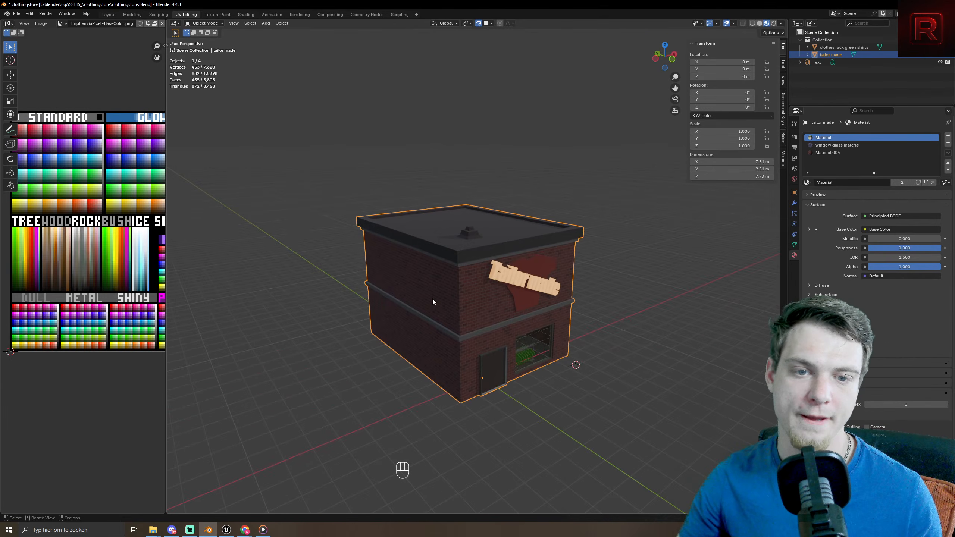
pyautogui.scroll(8, 540, 254)
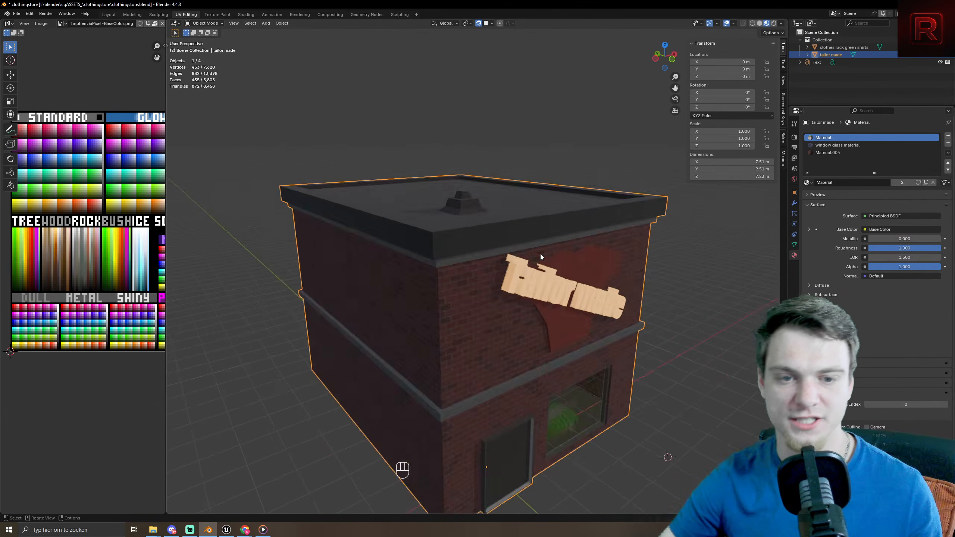
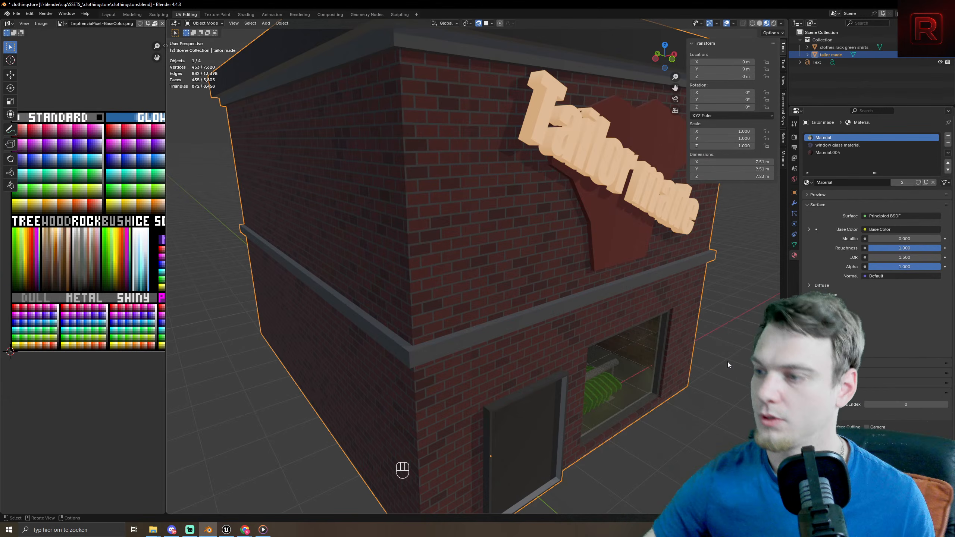
pyautogui.scroll(-6, 619, 276)
pyautogui.moveTo(590, 284); pyautogui.dragTo(573, 288, button='middle')
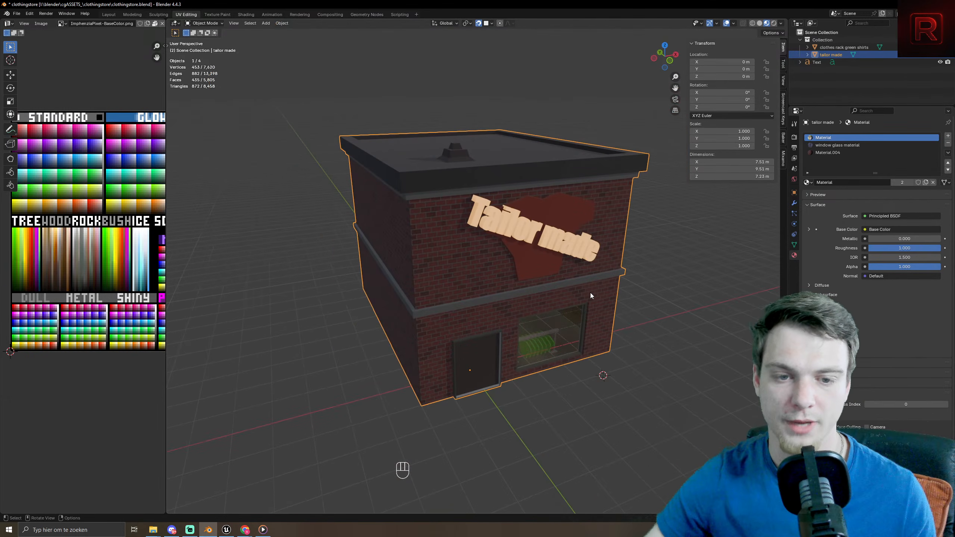
pyautogui.moveTo(540, 323); pyautogui.dragTo(494, 207, button='middle')
# - Save the finished store to clothingstore.blend
pyautogui.hotkey('ctrl', 's')
pyautogui.hotkey('ctrl', 's')
pyautogui.hotkey('ctrl', 's')
pyautogui.hotkey('ctrl', 's')
pyautogui.hotkey('ctrl', 's')
pyautogui.hotkey('ctrl', 's')
pyautogui.hotkey('ctrl', 's')
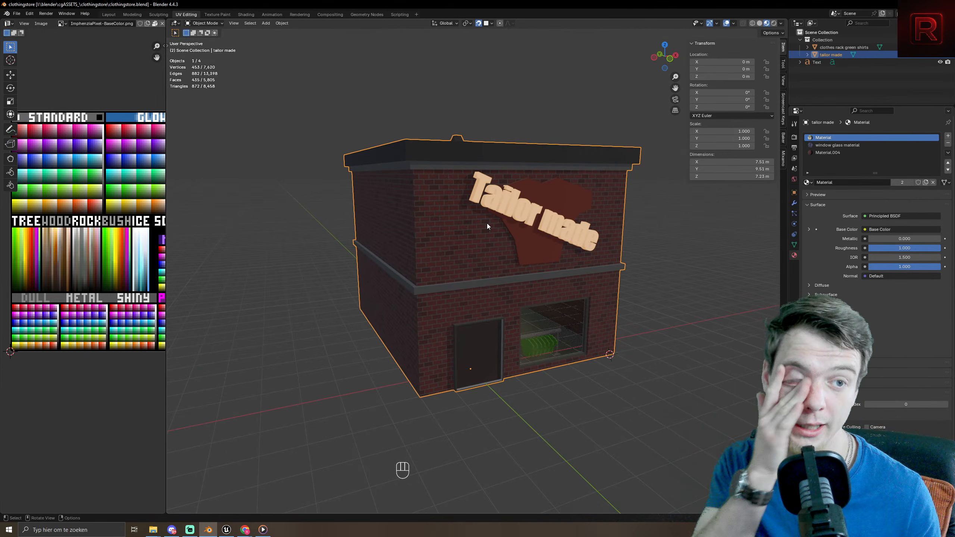
pyautogui.moveTo(478, 220); pyautogui.dragTo(511, 231, button='middle')
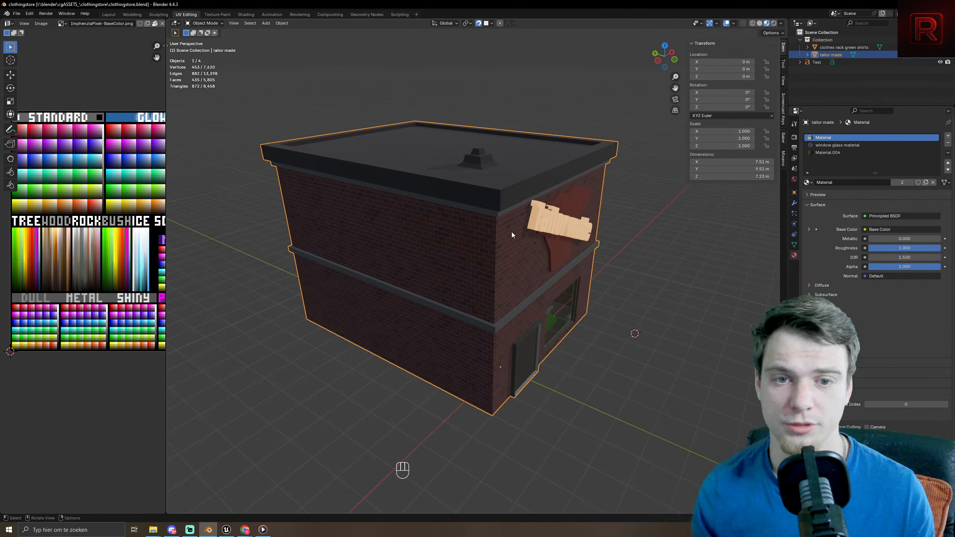
pyautogui.hotkey('ctrl', 's')
pyautogui.hotkey('ctrl', 's')
pyautogui.hotkey('ctrl', 's')
pyautogui.hotkey('ctrl', 's')
pyautogui.hotkey('ctrl', 's')
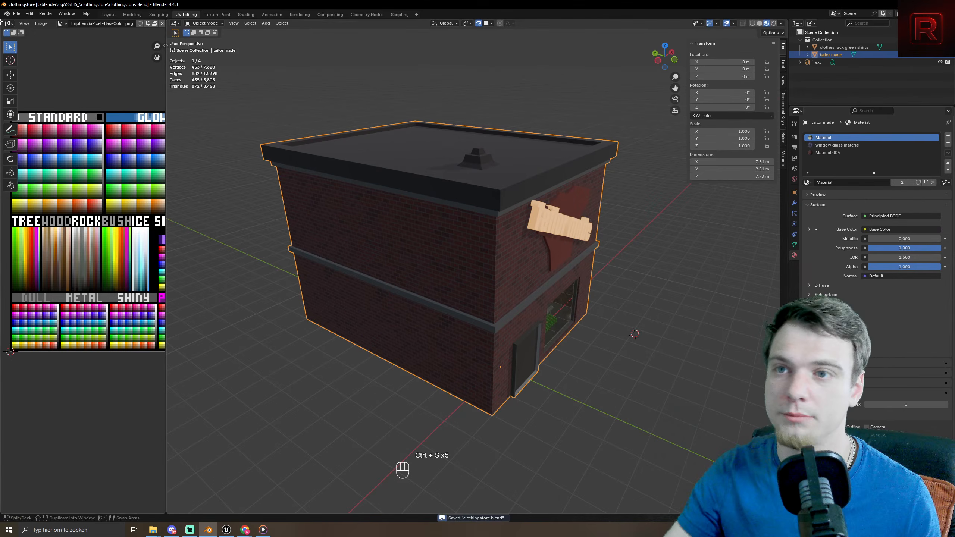
# - Export the scene as glTF Binary, overwriting the existing clothingstore.glb
pyautogui.click(17, 13)
pyautogui.moveTo(32, 128)
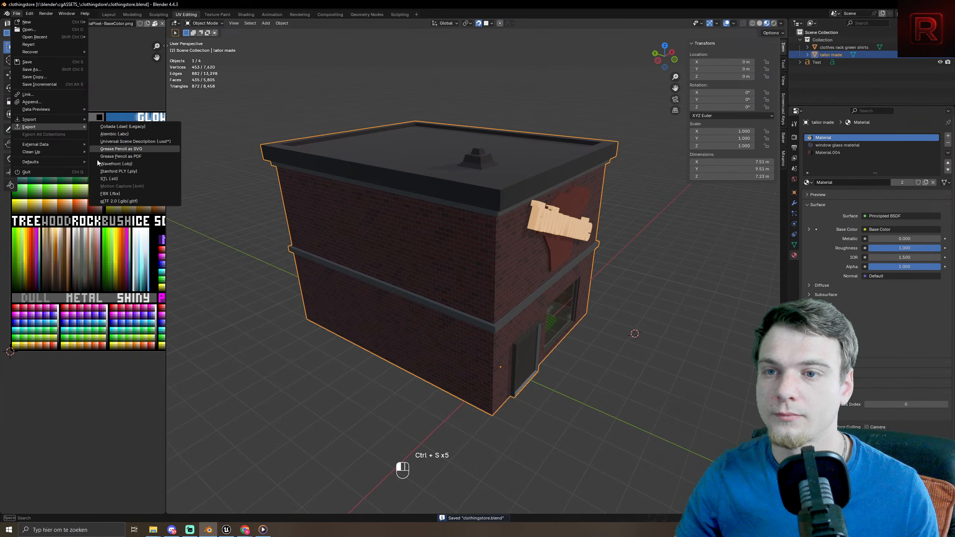
pyautogui.click(121, 199)
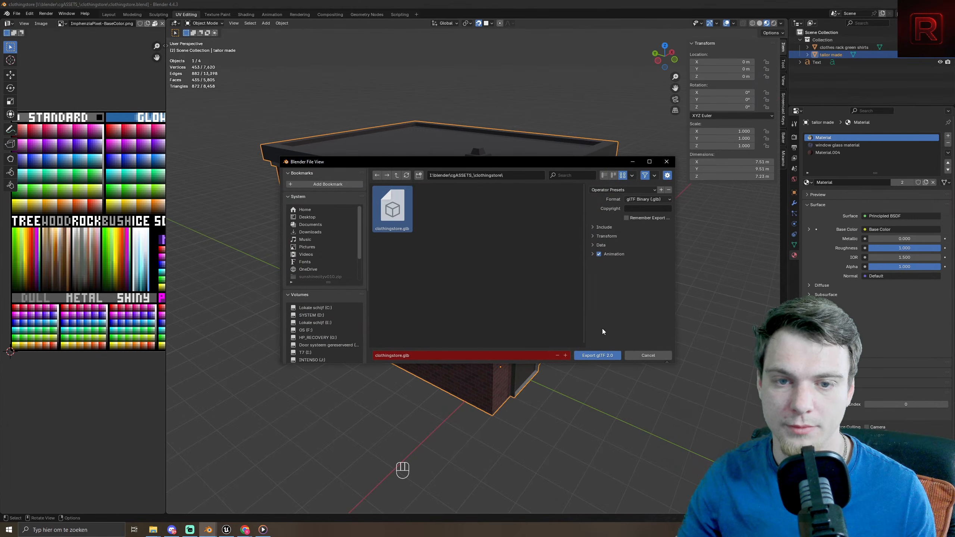
pyautogui.click(604, 356)
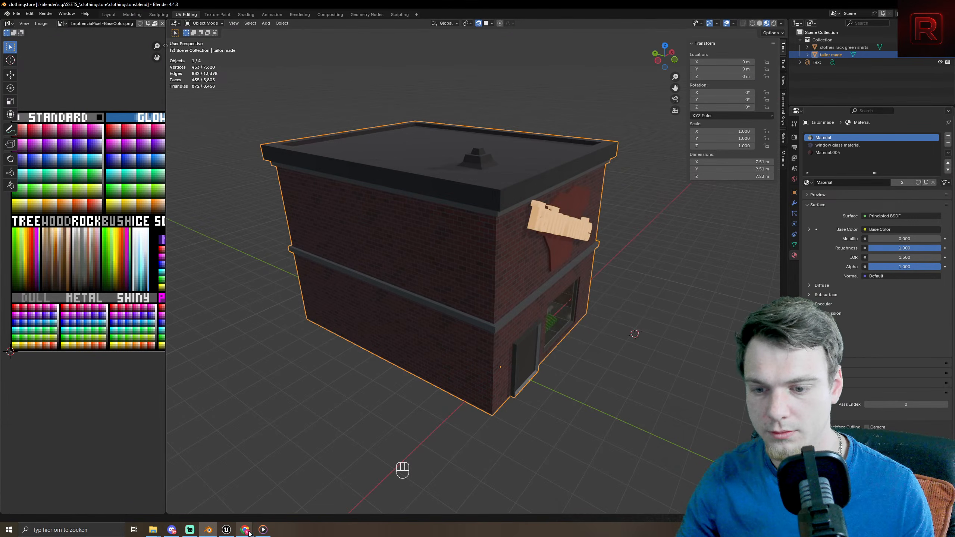
# - Switch to Unreal Editor, then delete the old clothingstore actor from the level and its mesh asset from the StaticMeshes folder
pyautogui.click(235, 531)
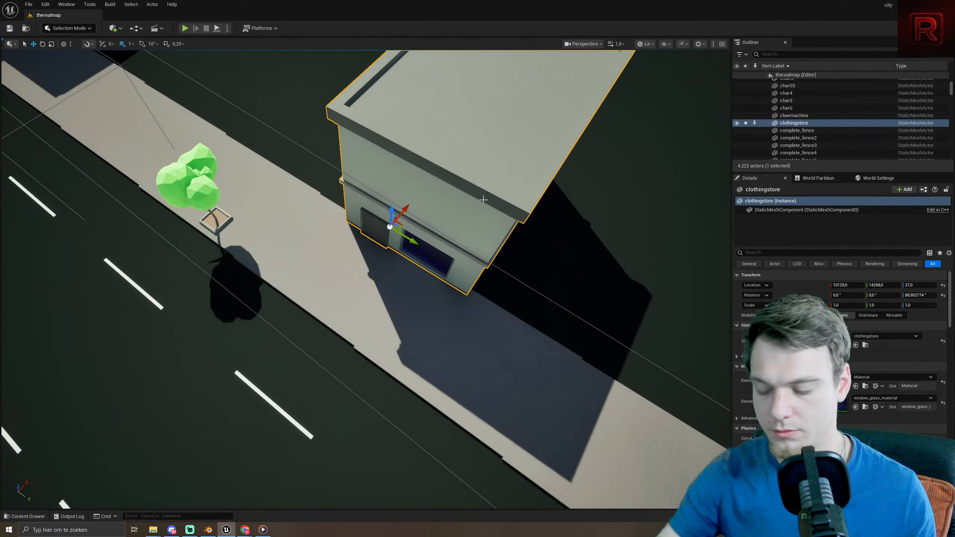
pyautogui.press('Delete')
pyautogui.click(26, 517)
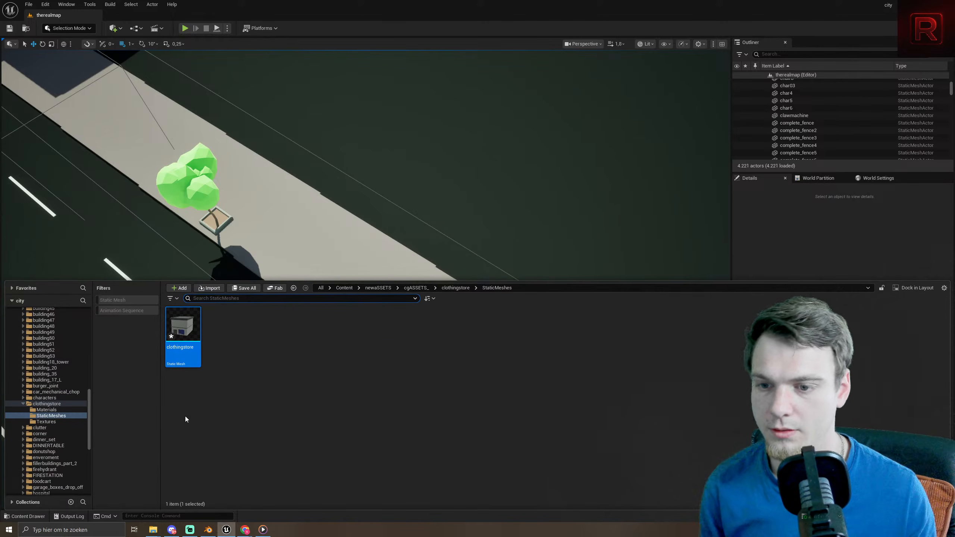
pyautogui.press('Delete')
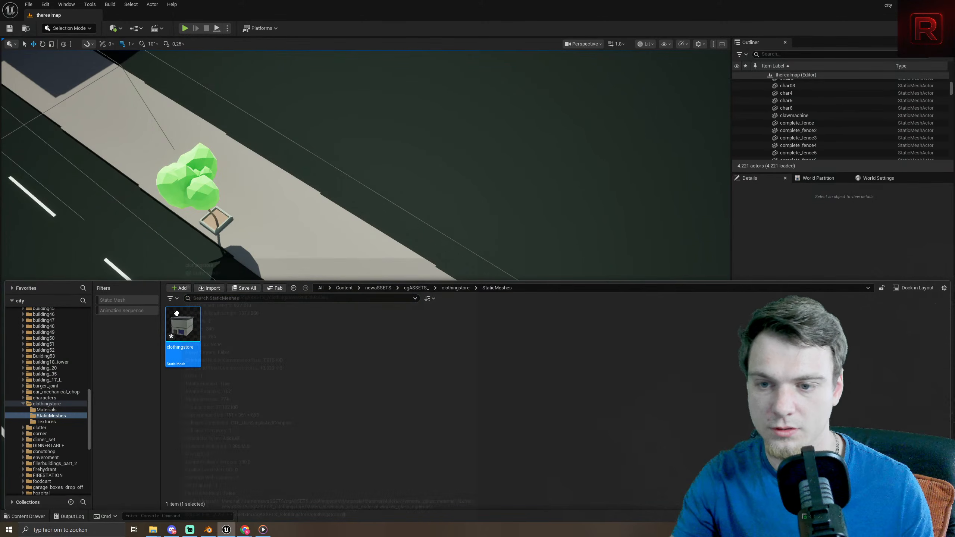
pyautogui.click(417, 385)
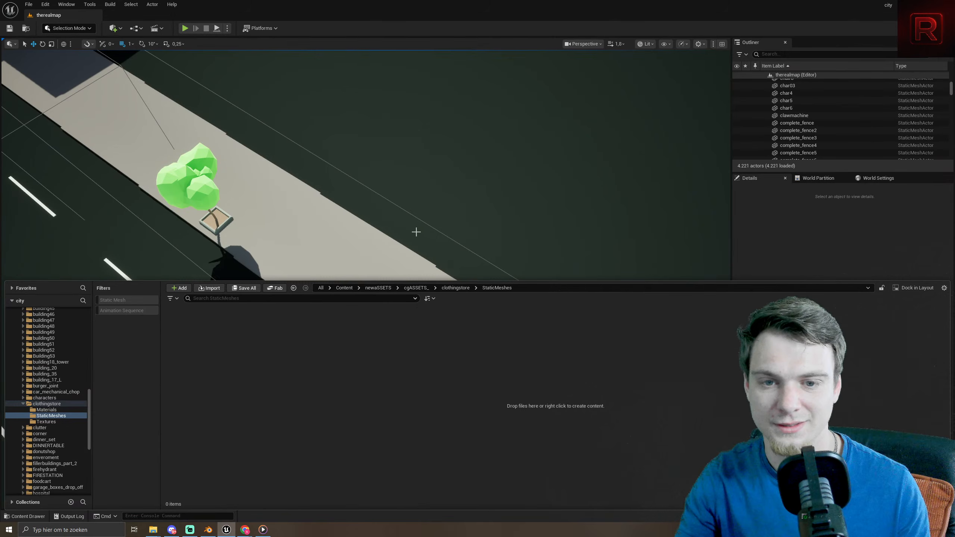
# - Delete both ImphenziaPixPal textures, BaseColor and Emission, from the clothingstore Textures folder
pyautogui.click(451, 288)
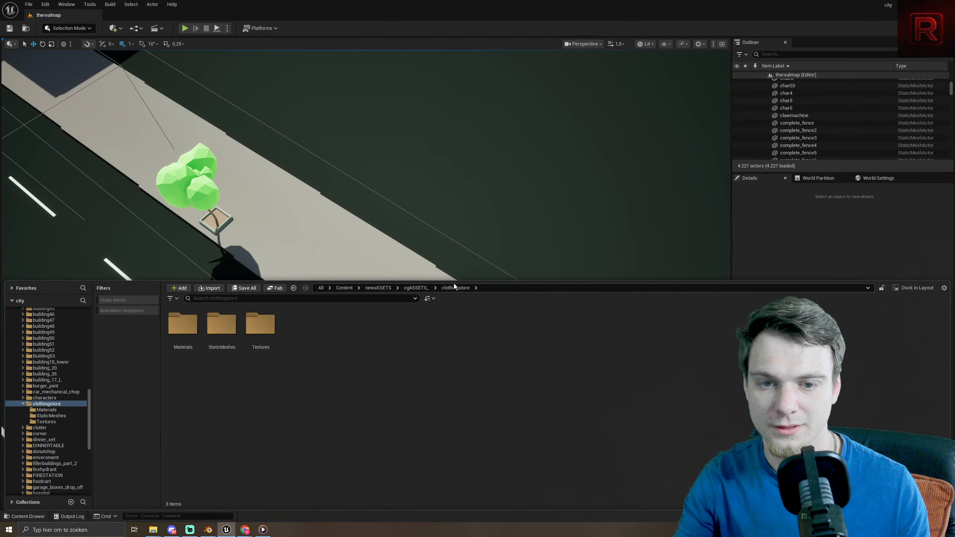
pyautogui.click(266, 331)
pyautogui.click(283, 351)
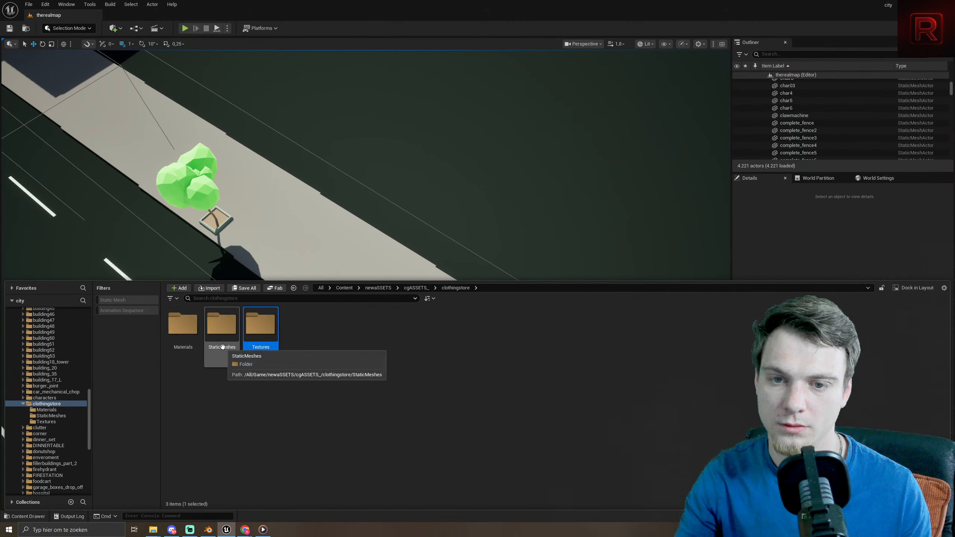
pyautogui.doubleClick(261, 325)
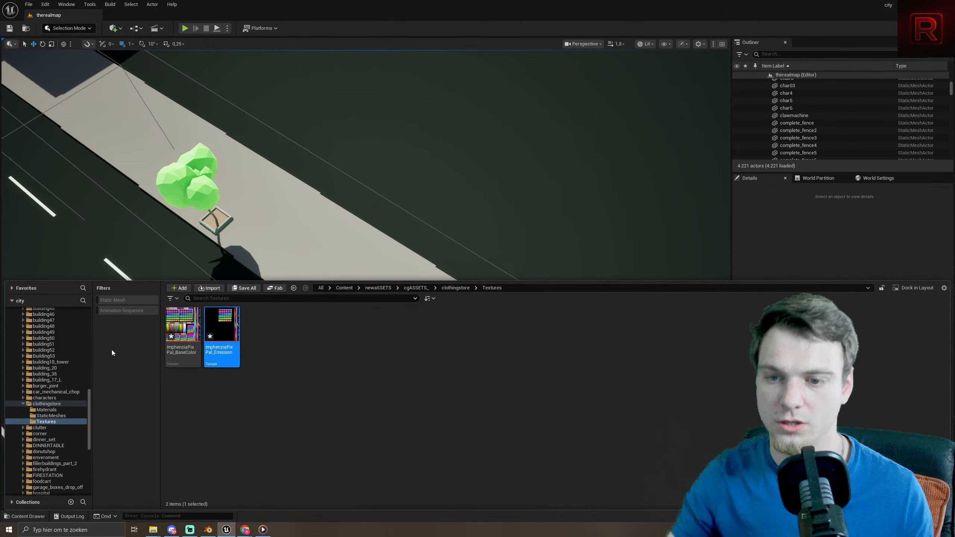
pyautogui.keyDown('ctrl'); pyautogui.click(176, 326); pyautogui.keyUp('ctrl')
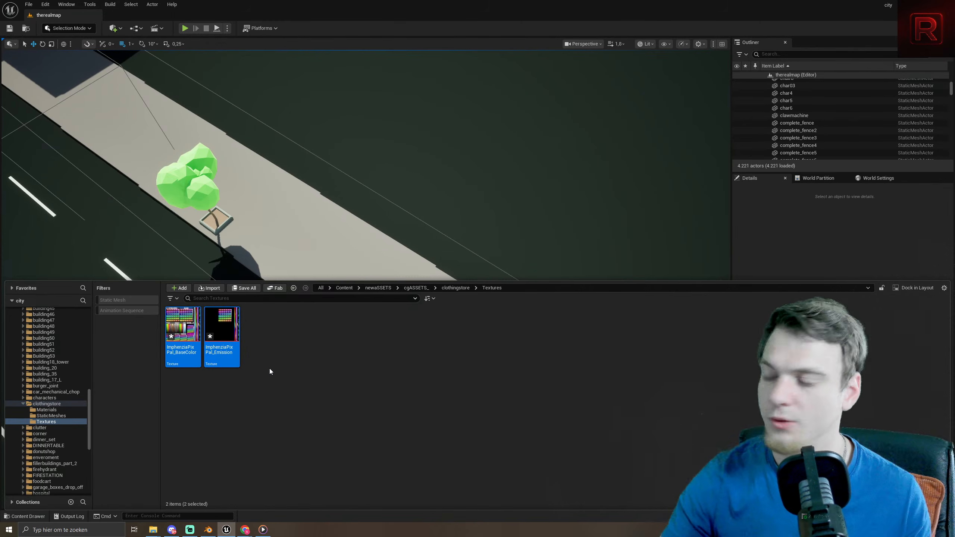
pyautogui.press('Delete')
pyautogui.click(452, 386)
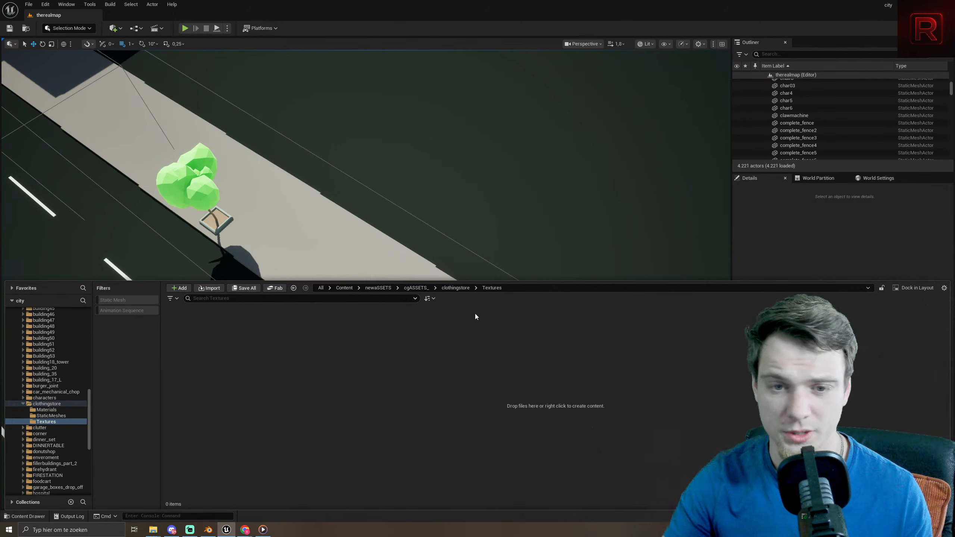
# - Check the clothingstore StaticMeshes folder for leftovers and delete Material and window_glass_material from its Materials folder
pyautogui.click(455, 288)
pyautogui.doubleClick(228, 331)
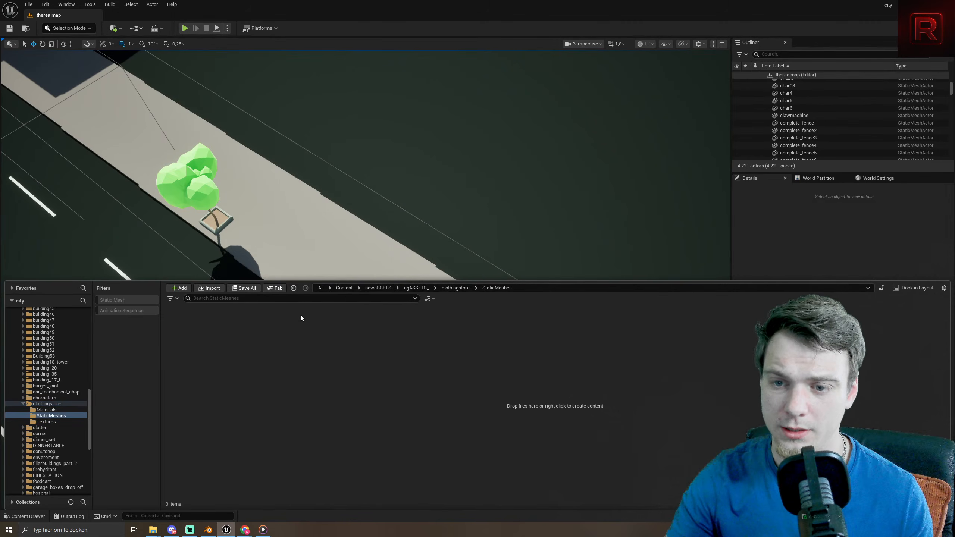
pyautogui.click(456, 287)
pyautogui.doubleClick(184, 326)
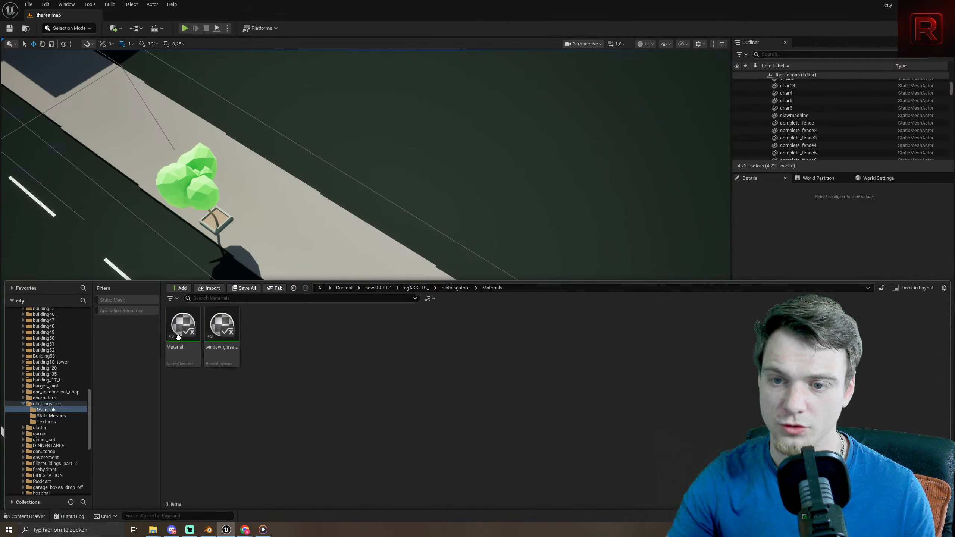
pyautogui.click(198, 336)
pyautogui.keyDown('ctrl'); pyautogui.click(229, 337); pyautogui.keyUp('ctrl')
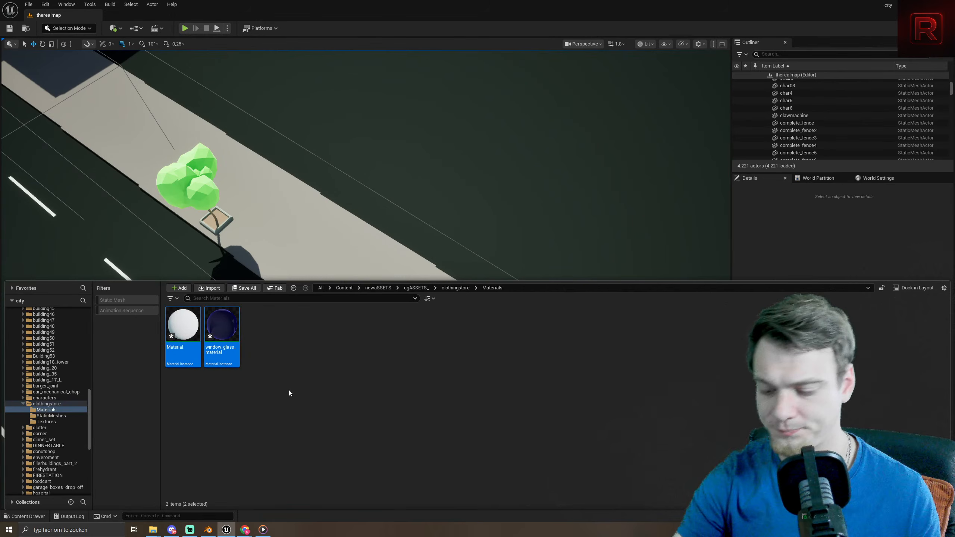
pyautogui.press('Delete')
pyautogui.click(387, 386)
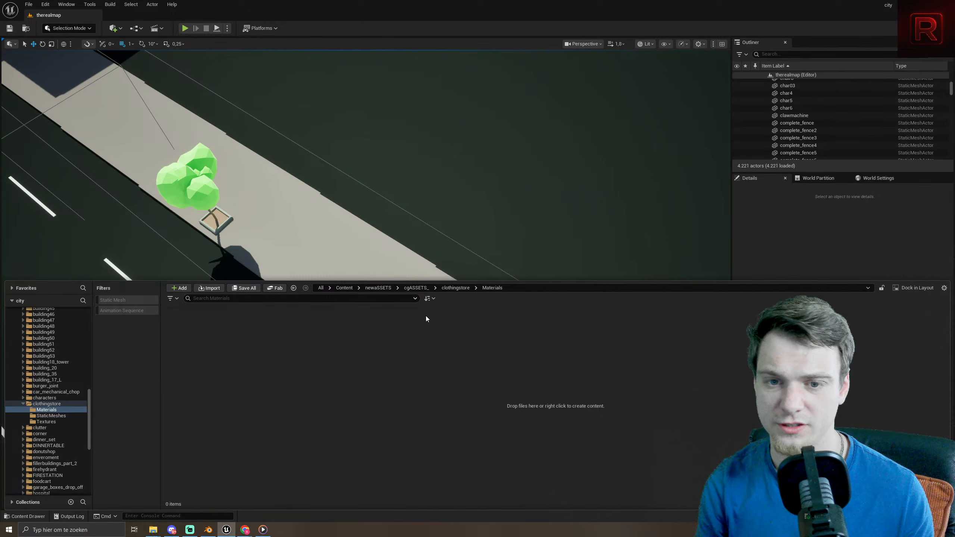
# - Delete the emptied Materials, StaticMeshes and Textures subfolders inside the clothingstore folder
pyautogui.click(445, 287)
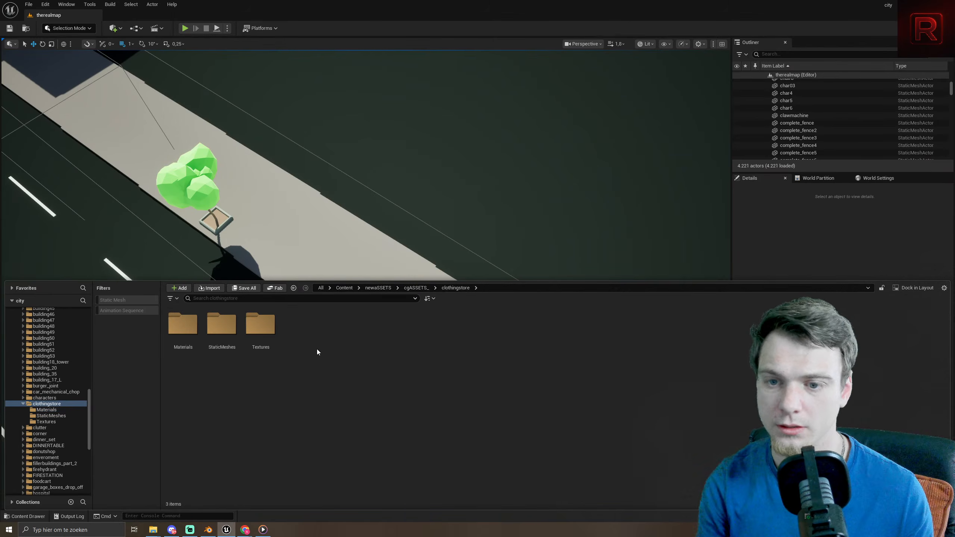
pyautogui.click(261, 327)
pyautogui.hotkey('shift', 'Left')
pyautogui.hotkey('shift', 'Left')
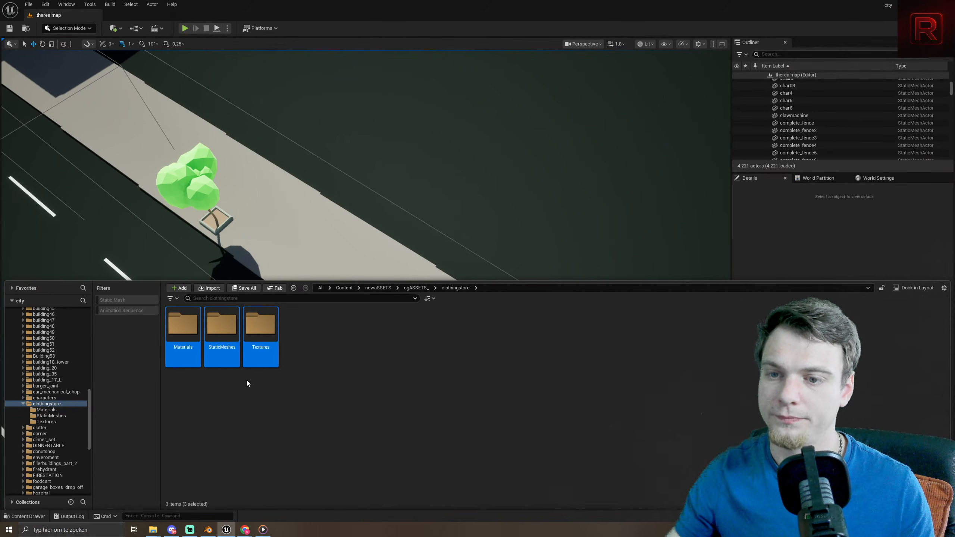
pyautogui.press('Delete')
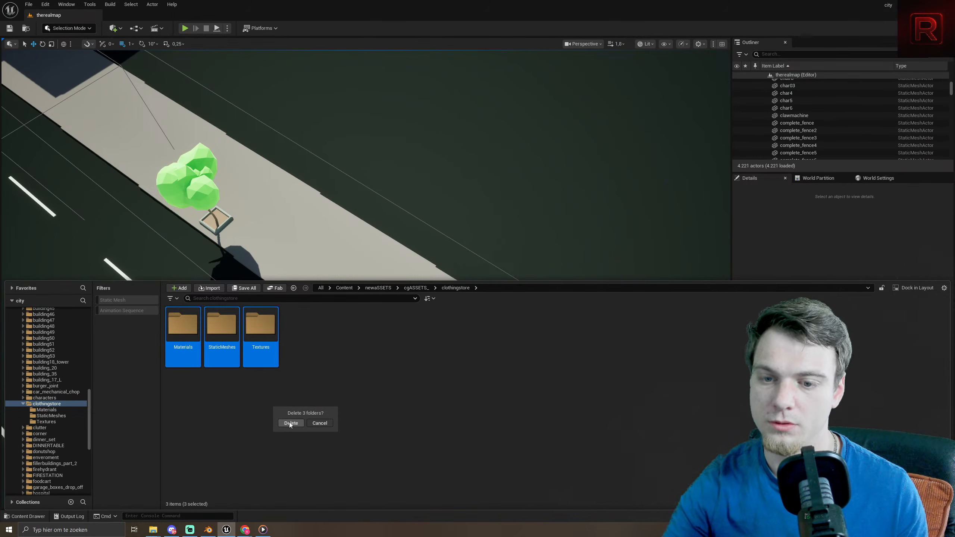
pyautogui.click(290, 422)
# - Delete the empty clothingstore folder from the cgASSETS_ folder
pyautogui.click(415, 288)
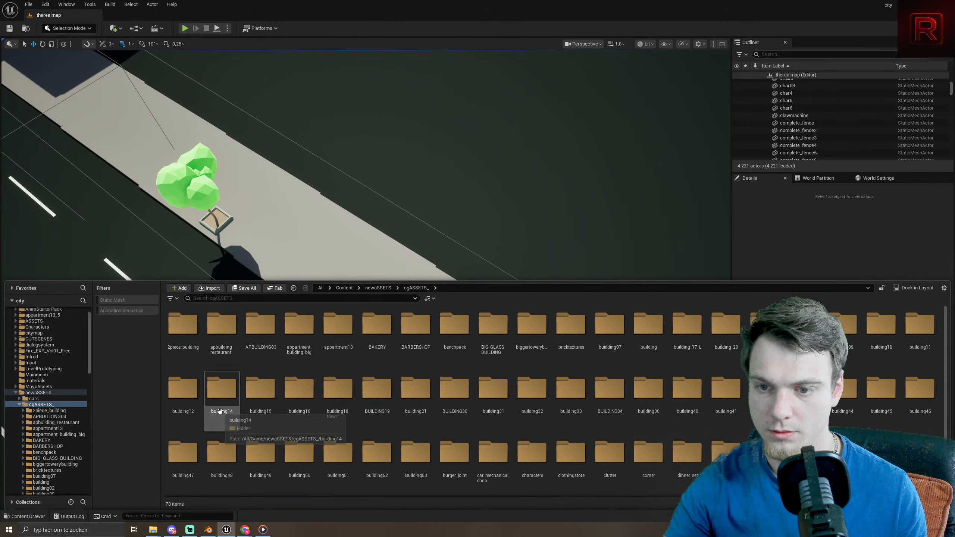
pyautogui.scroll(2, 220, 411)
pyautogui.scroll(-2, 673, 472)
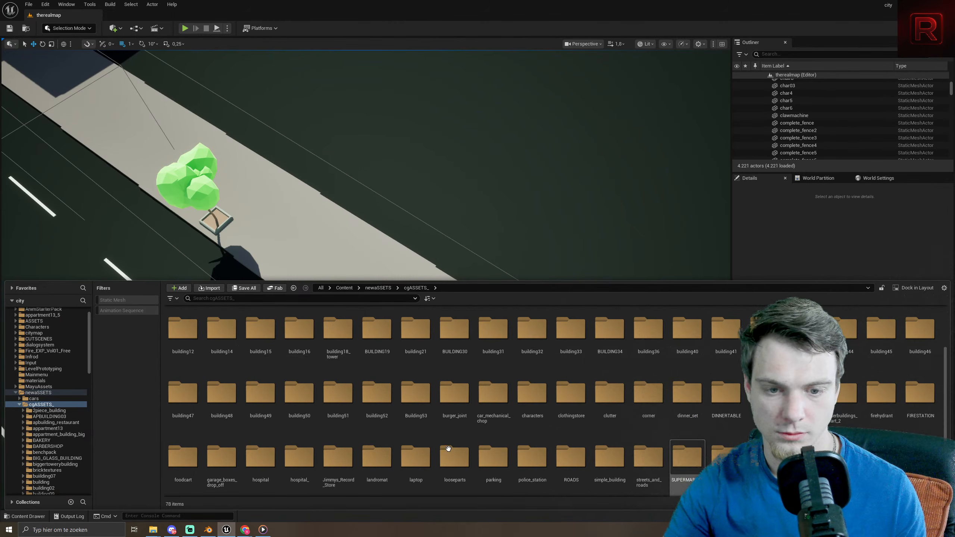
pyautogui.click(573, 408)
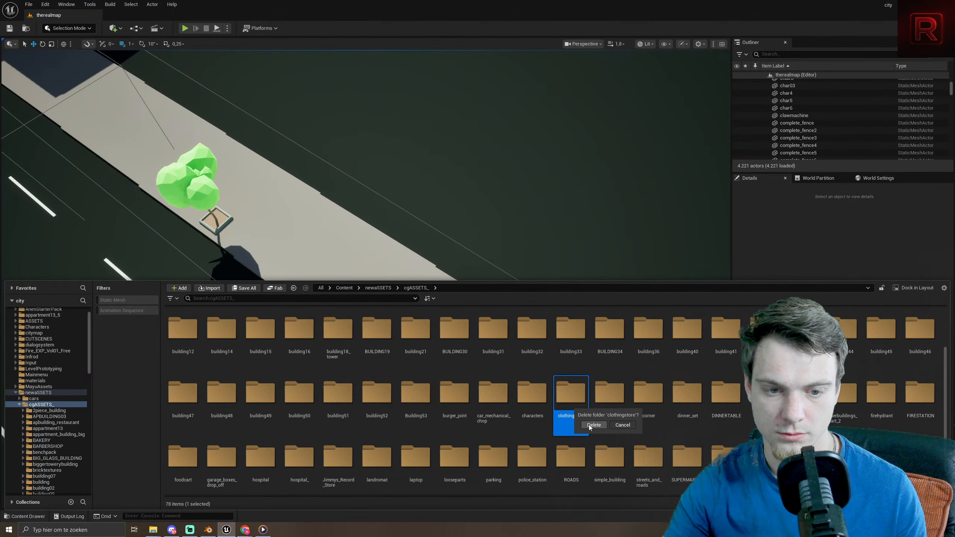
pyautogui.click(593, 425)
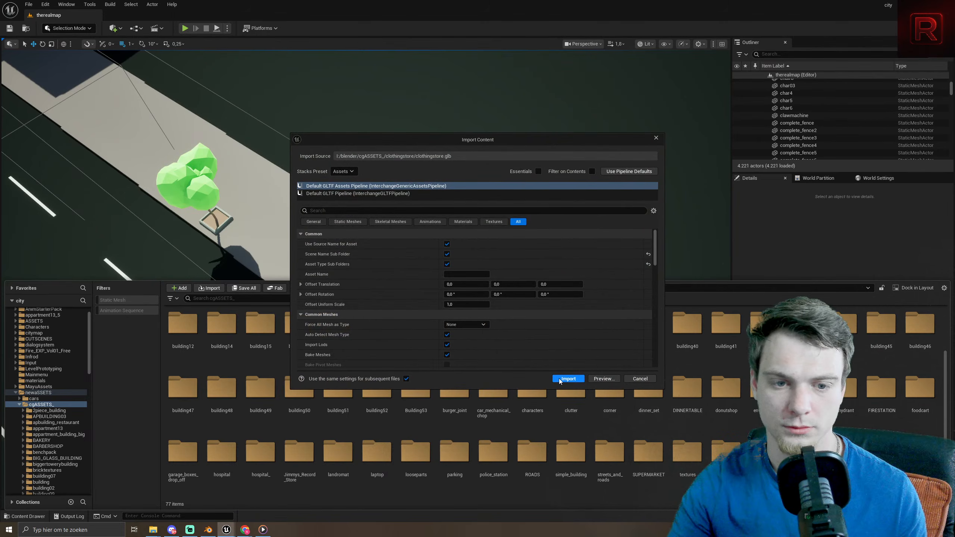
# - Import clothingstore.glb into cgASSETS_ and place its clothes_rack_green_shirts, tailor_made and Text meshes together in the level beside the sidewalk
pyautogui.click(567, 374)
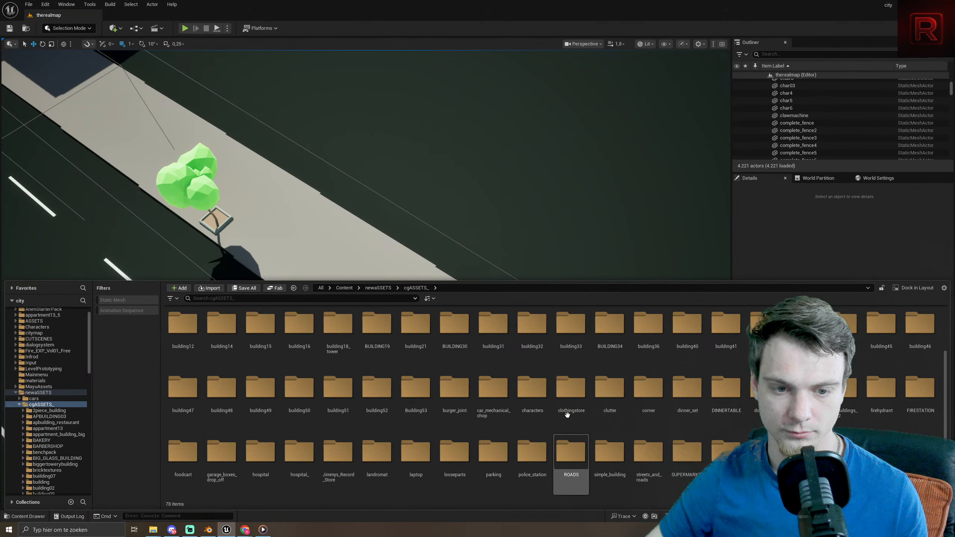
pyautogui.doubleClick(567, 413)
pyautogui.doubleClick(206, 344)
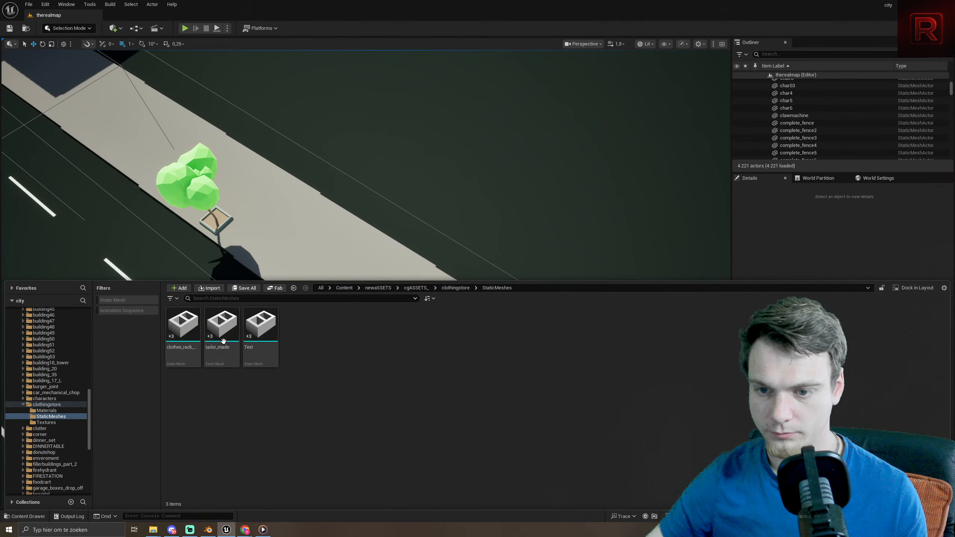
pyautogui.click(274, 330)
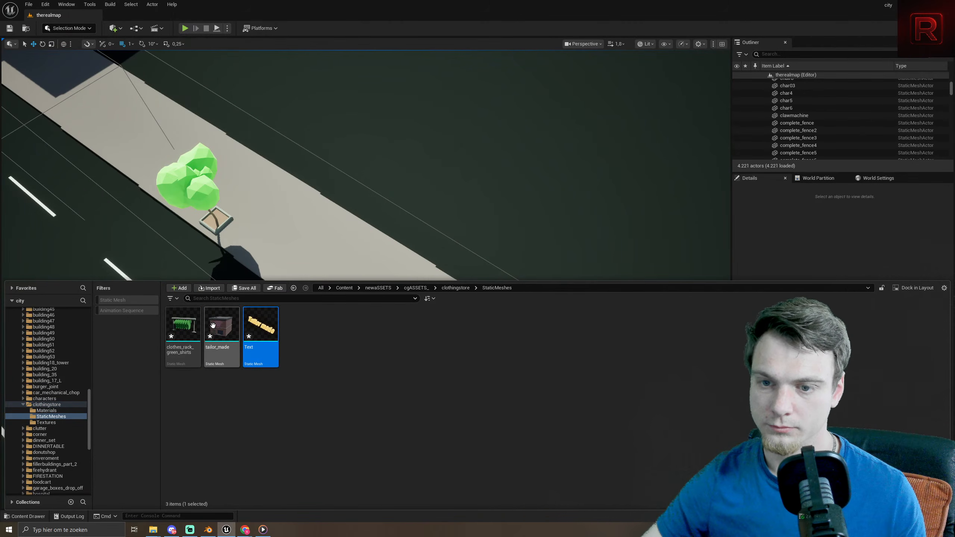
pyautogui.hotkey('ctrl', 'a')
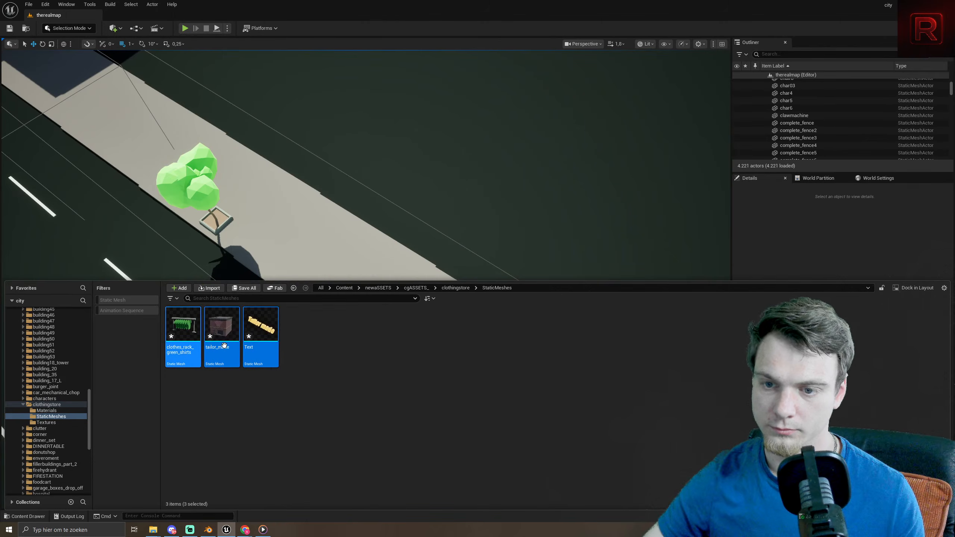
pyautogui.moveTo(224, 345); pyautogui.dragTo(404, 199)
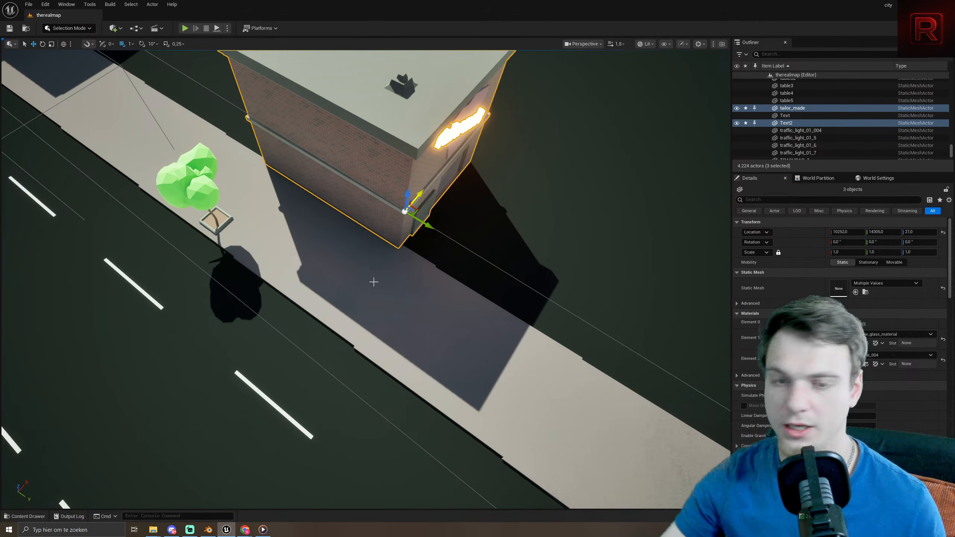
# - Rotate the three placed store meshes about 91° so the storefront faces the street, and move them to X 10168
pyautogui.press('e')
pyautogui.moveTo(379, 240); pyautogui.dragTo(415, 240)
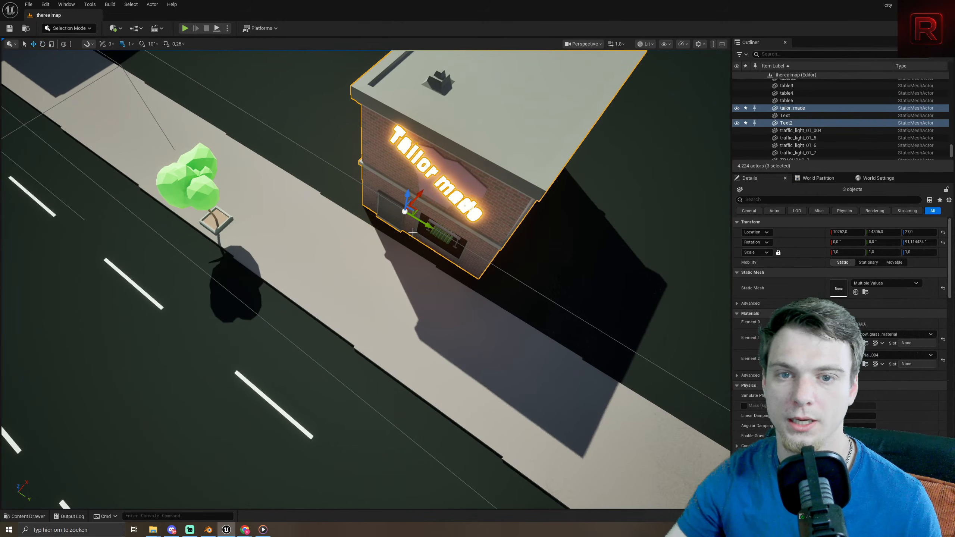
pyautogui.moveTo(420, 194); pyautogui.dragTo(407, 201)
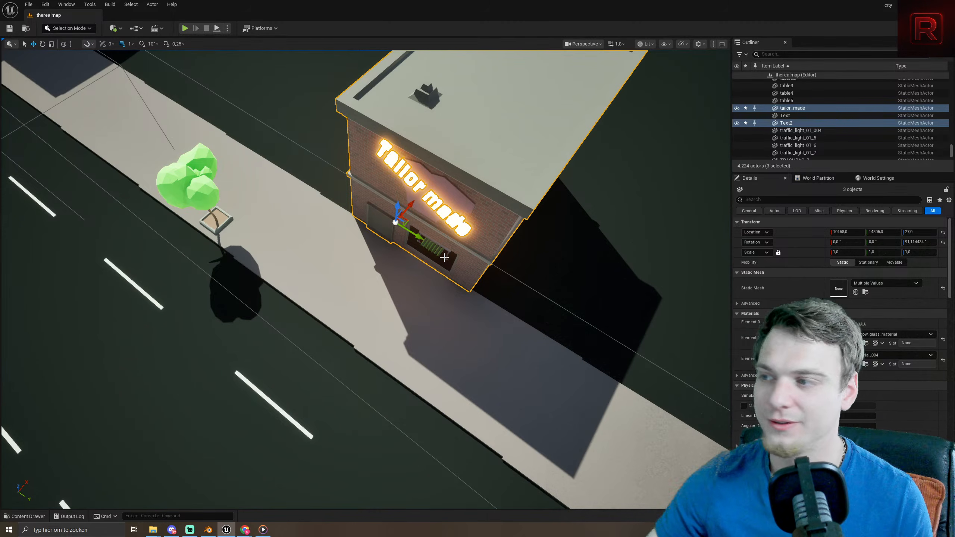
# - Examine the placed store from the street side, and switch to Blender to compare it with the source model
pyautogui.moveTo(251, 282); pyautogui.dragTo(268, 275, button='middle')
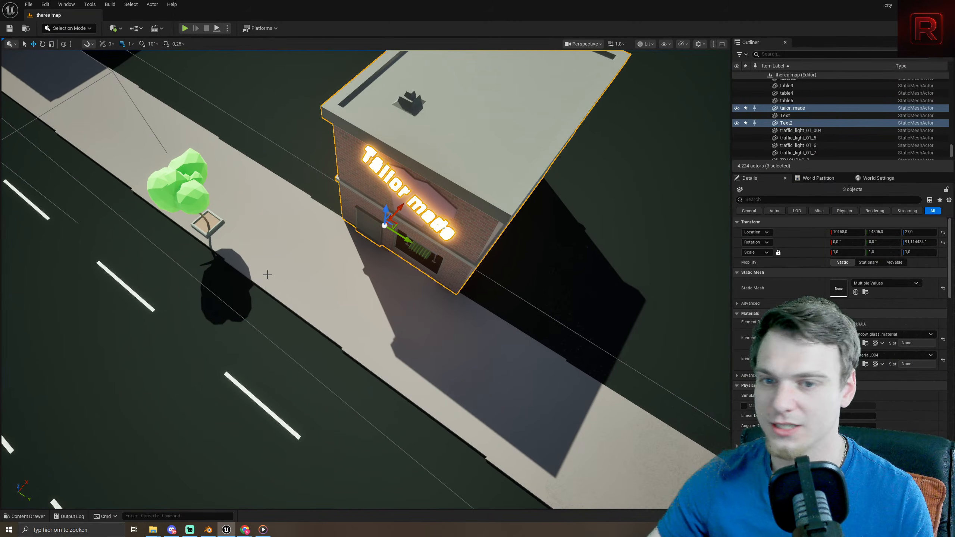
pyautogui.press('s')
pyautogui.moveTo(324, 243); pyautogui.dragTo(322, 180, button='right')
pyautogui.press('w')
pyautogui.press('q')
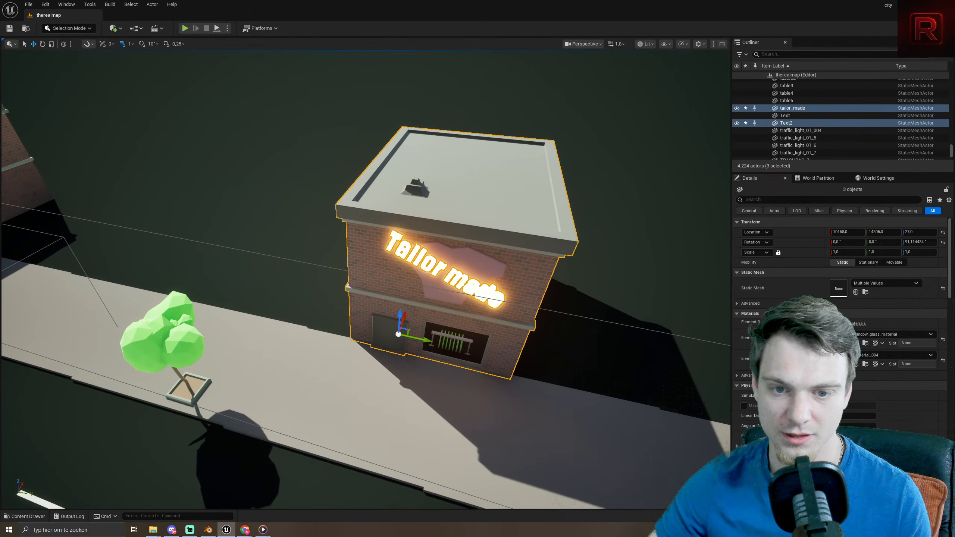
pyautogui.click(209, 530)
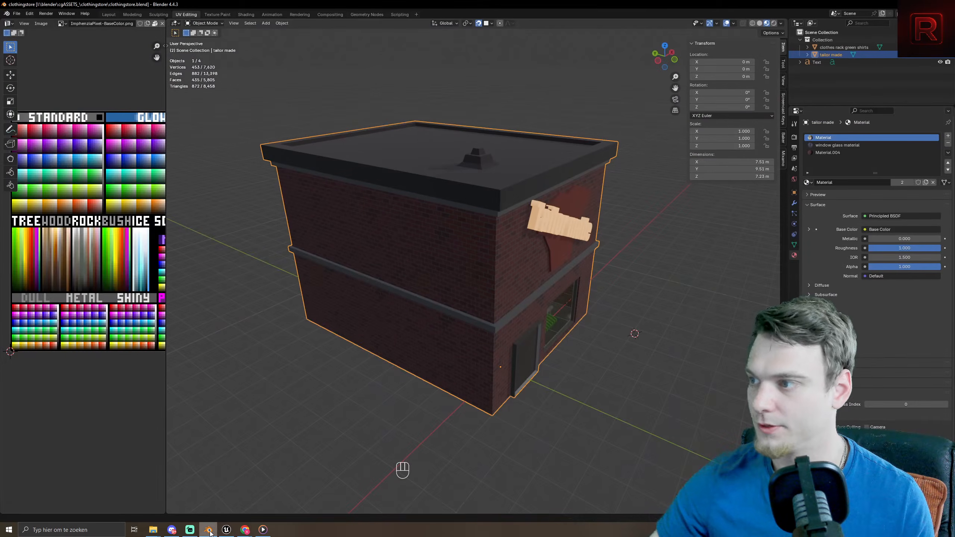
pyautogui.moveTo(362, 282); pyautogui.dragTo(356, 259, button='middle')
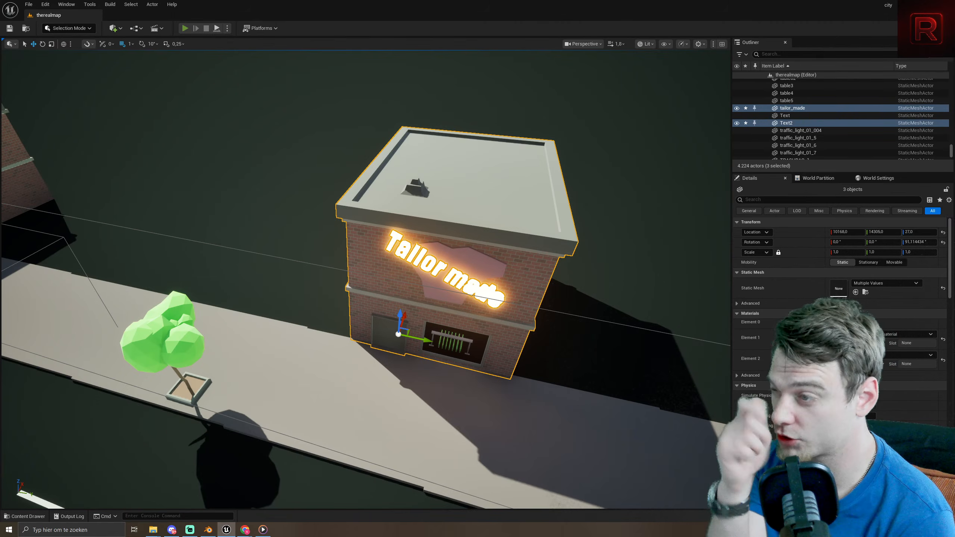
# - Play-test the level in Unreal Editor around the new store and end the play session
pyautogui.hotkey('alt', 'p')
pyautogui.press('s')
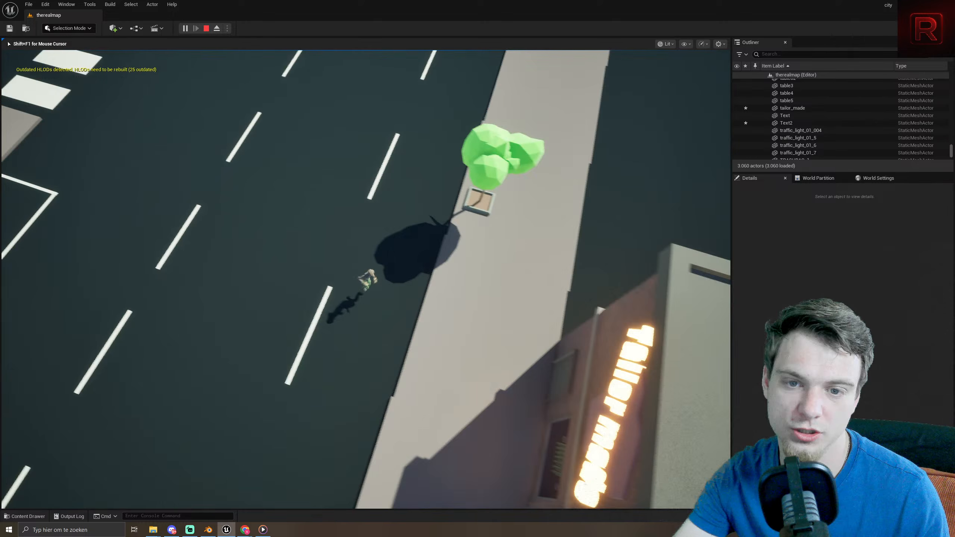
pyautogui.press('Escape')
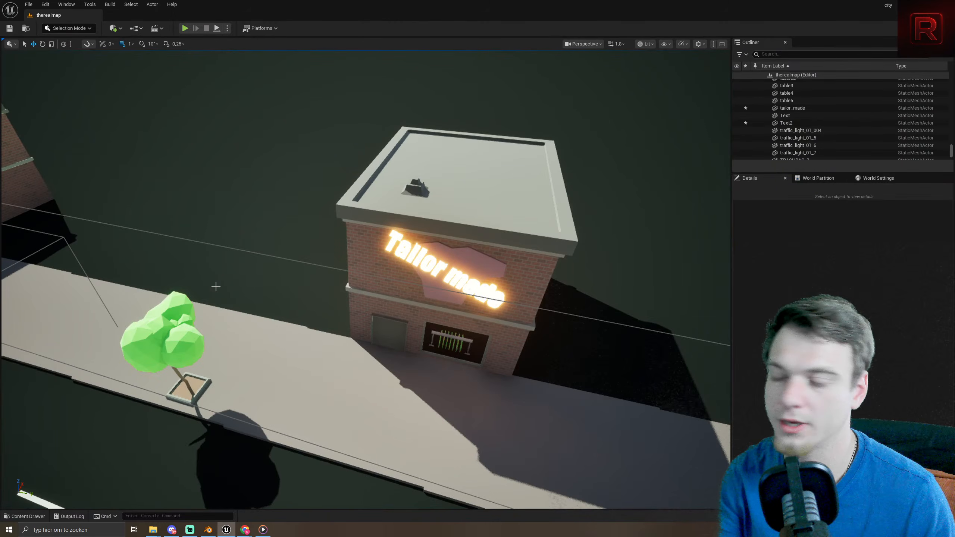
# - Switch to Blender and examine the store's front wall with its sign, door and shop window
pyautogui.click(207, 529)
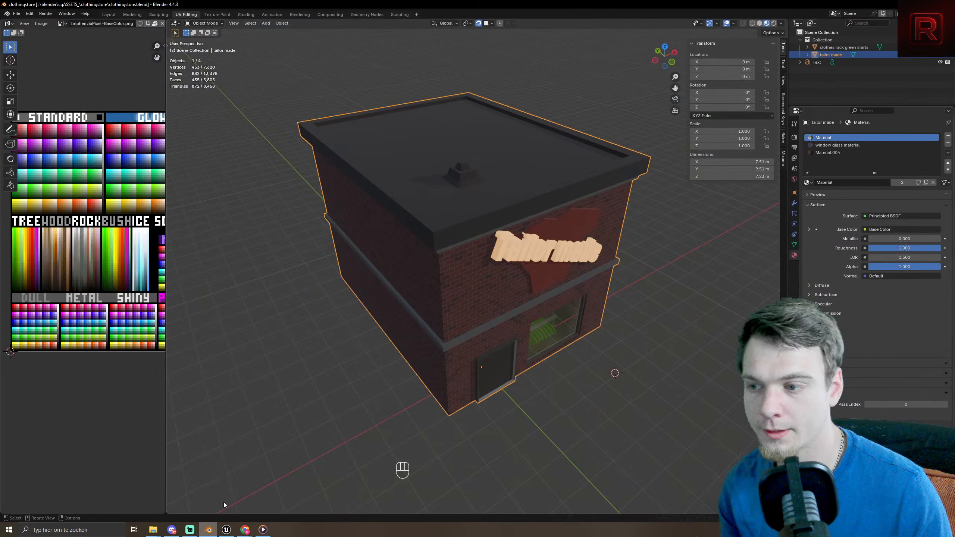
pyautogui.moveTo(348, 379); pyautogui.dragTo(354, 369, button='middle')
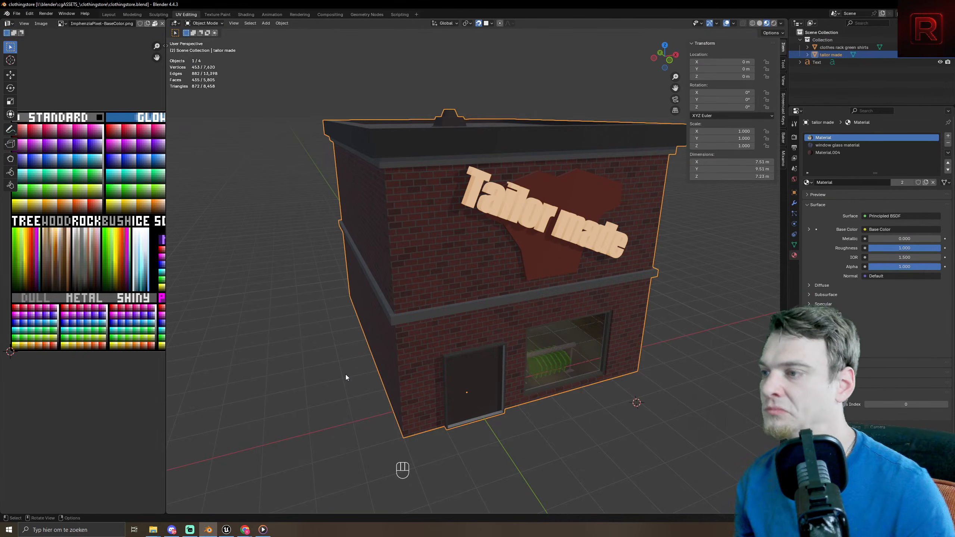
pyautogui.hotkey('alt', 'Tab')
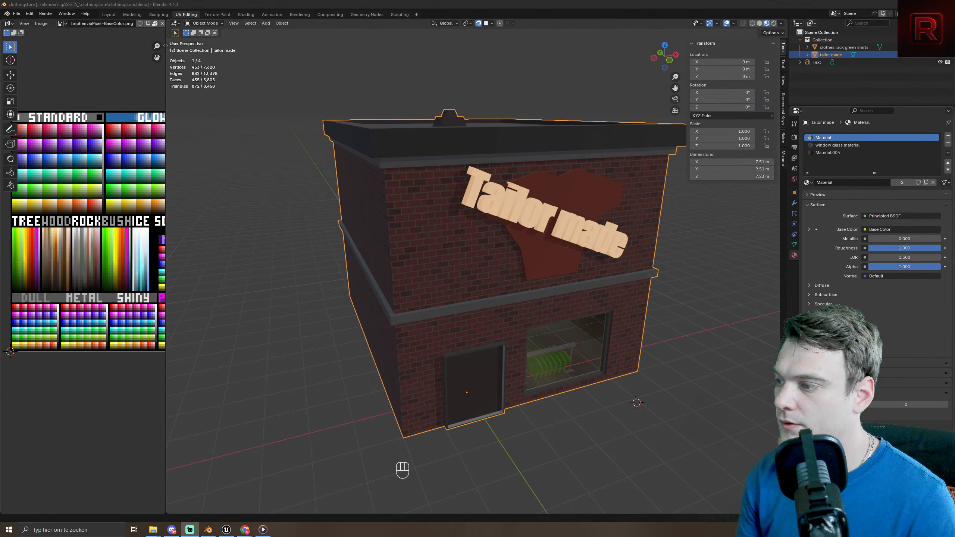
# - Switch to Chrome, return to the Project sunshine city game page on itch.io and read its weekly progression notes
pyautogui.click(245, 530)
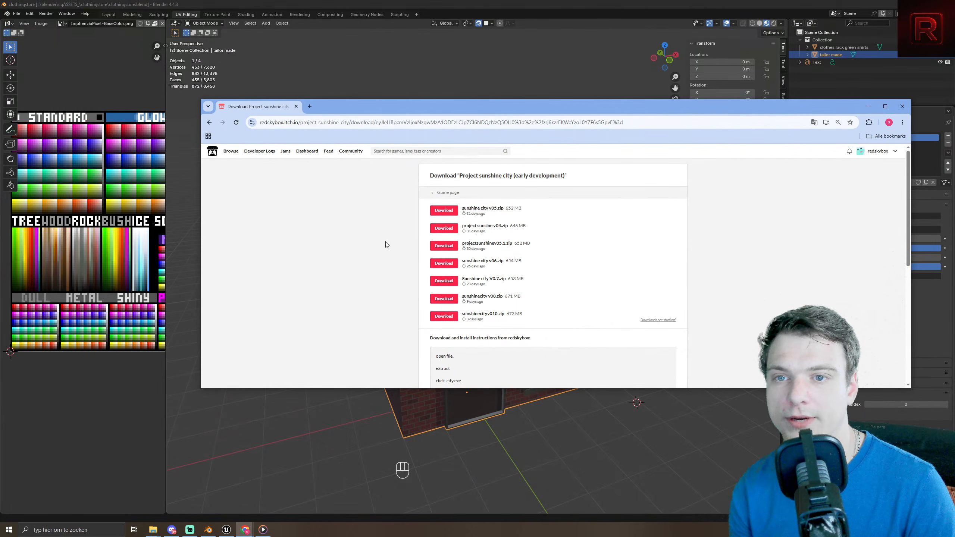
pyautogui.hotkey('alt', 'Left')
pyautogui.scroll(15, 470, 290)
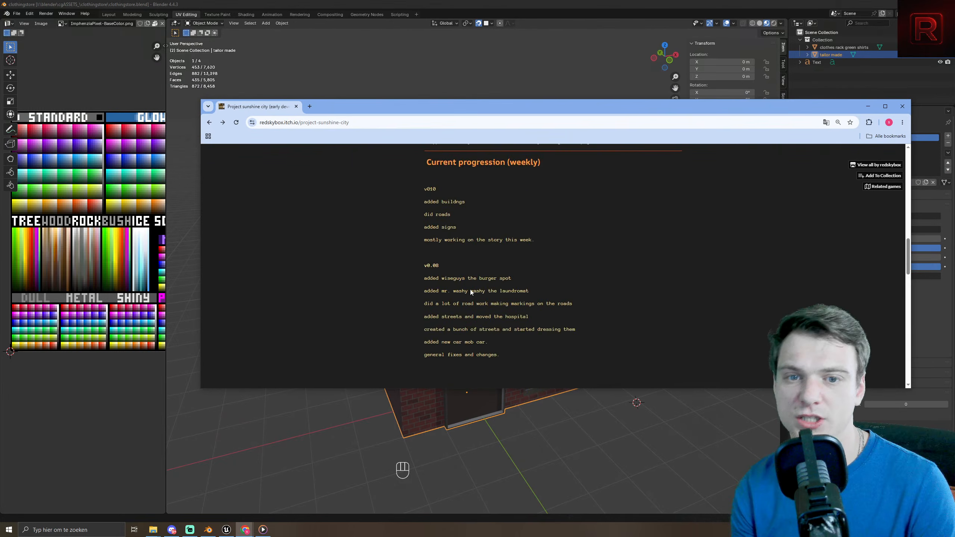
pyautogui.scroll(-5, 470, 289)
pyautogui.scroll(-2, 401, 246)
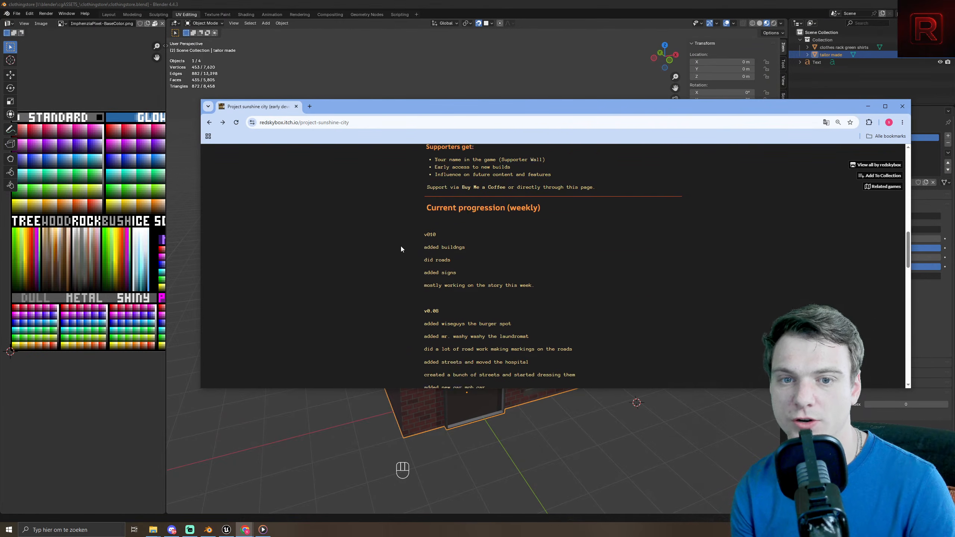
# - Read the game page's weekly progression notes and its project description down to the download section
pyautogui.moveTo(410, 190); pyautogui.dragTo(631, 268)
pyautogui.click(631, 267)
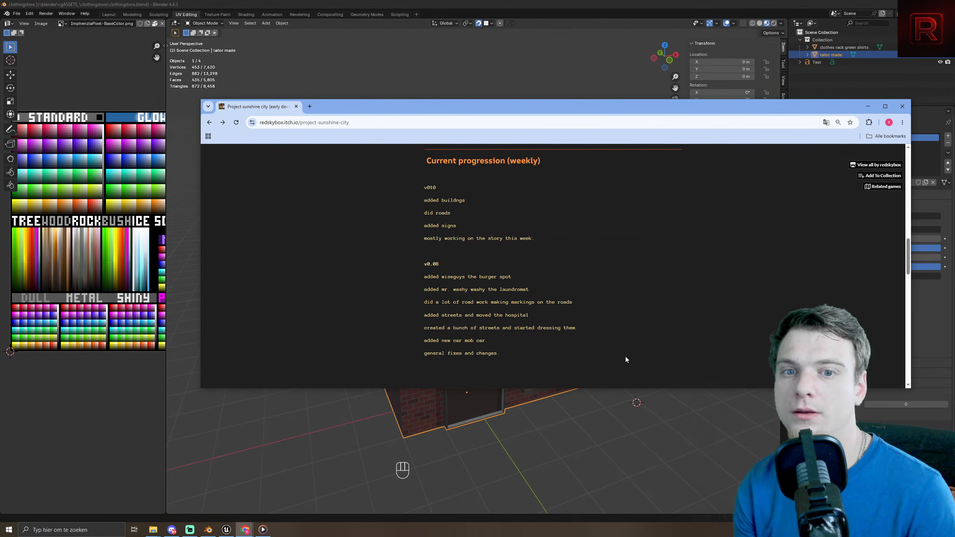
pyautogui.scroll(8, 658, 308)
pyautogui.scroll(-15, 657, 308)
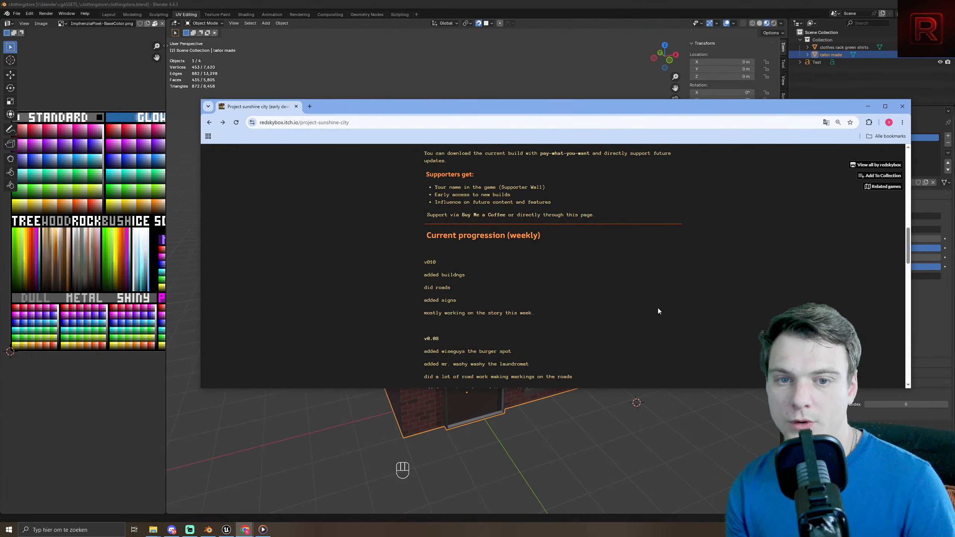
pyautogui.scroll(1, 573, 296)
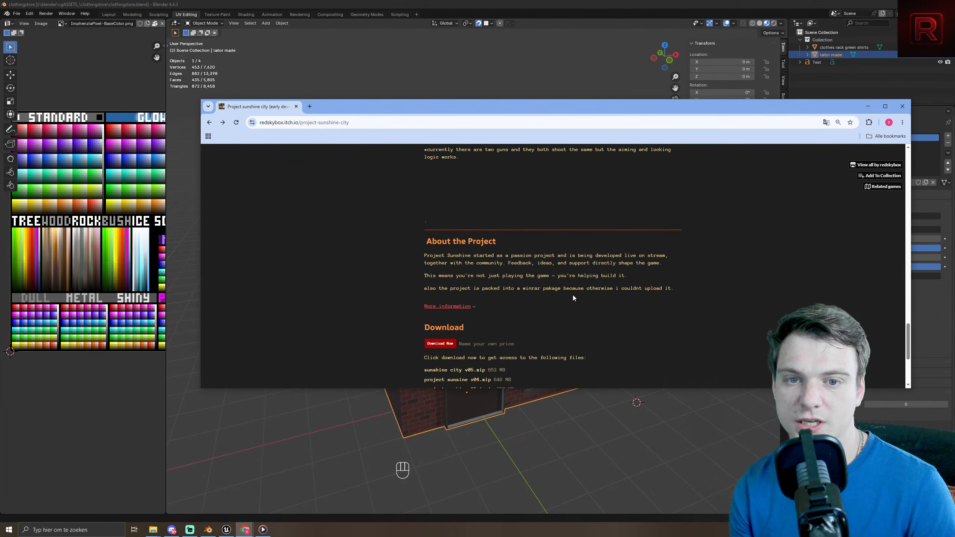
# - Open the game's download list without paying, and return to the game page before switching back to Blender
pyautogui.click(440, 344)
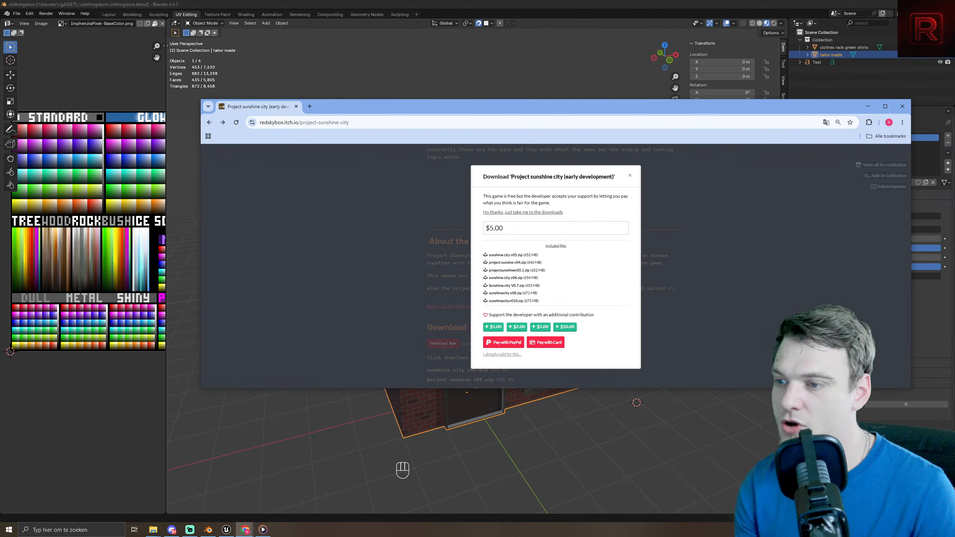
pyautogui.click(546, 213)
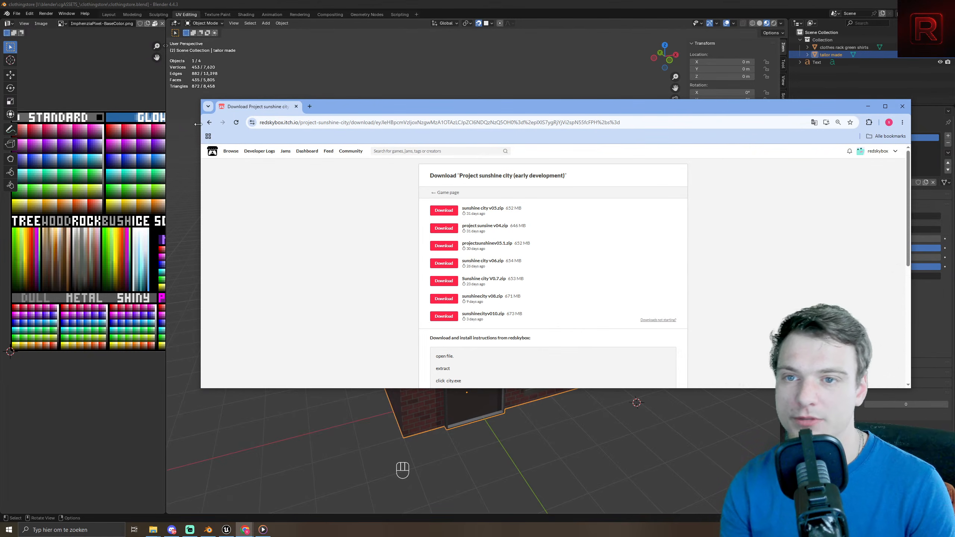
pyautogui.click(210, 122)
pyautogui.scroll(-10, 762, 327)
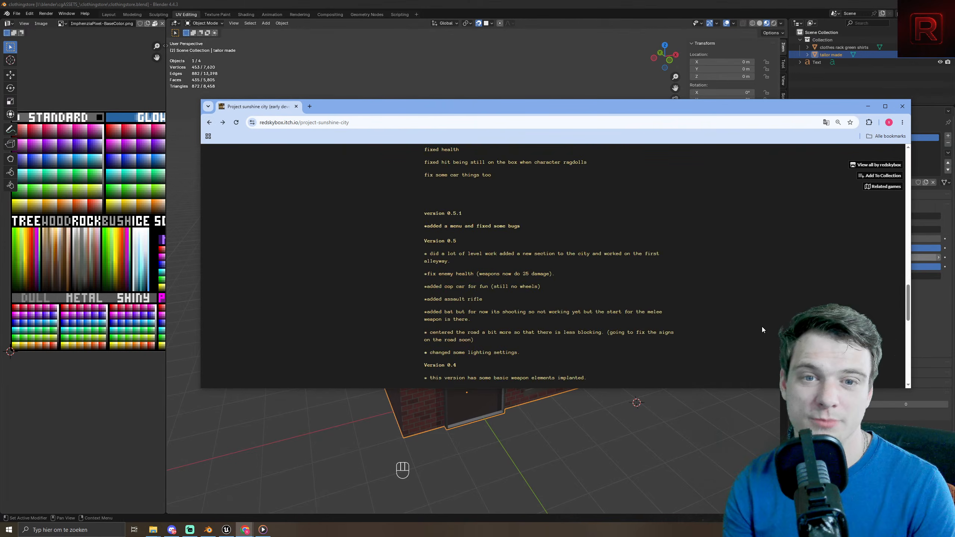
pyautogui.scroll(10, 766, 309)
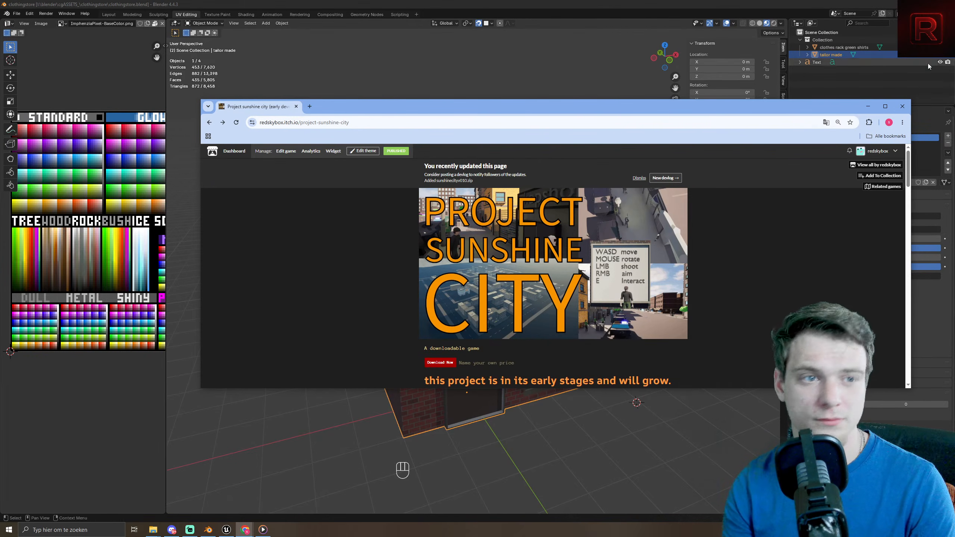
pyautogui.click(867, 106)
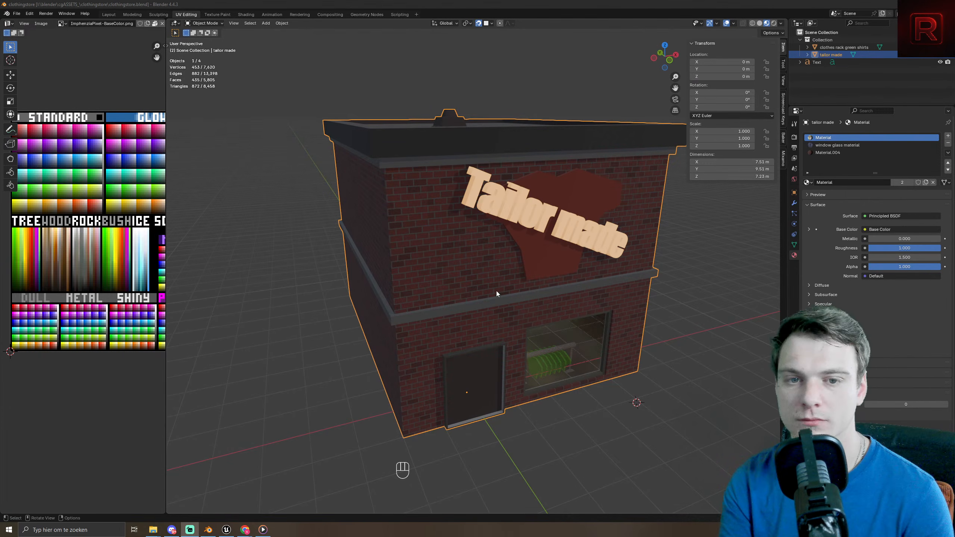
pyautogui.moveTo(496, 292)
pyautogui.mouseDown(button='middle')
pyautogui.moveTo(526, 286)
pyautogui.moveTo(507, 299)
pyautogui.mouseUp(button='middle')
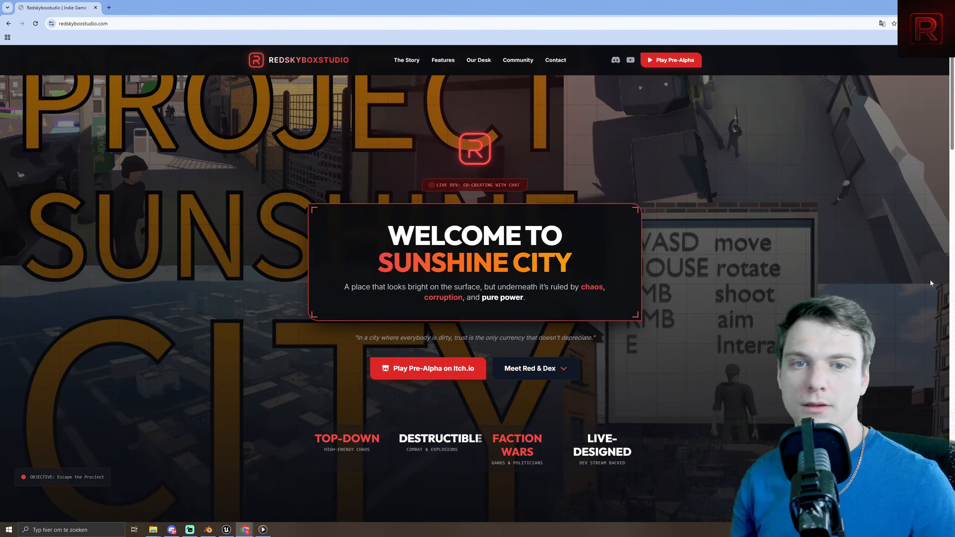
# - Read the Redskyboxstudio website from the Sunshine City welcome banner through the story, planned features and community sections to the contact section
pyautogui.scroll(-5, 796, 153)
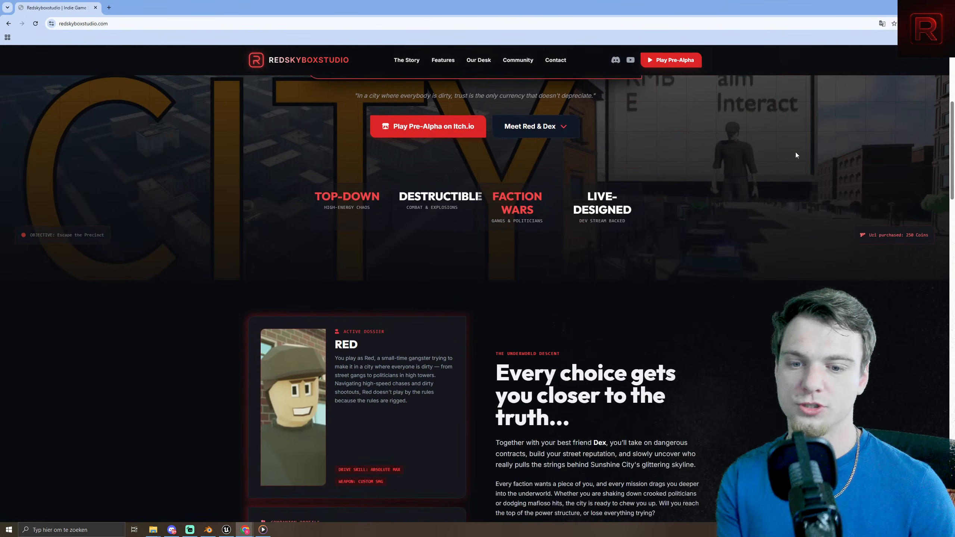
pyautogui.scroll(-2, 795, 153)
pyautogui.moveTo(569, 456); pyautogui.dragTo(505, 324)
pyautogui.scroll(-8, 756, 440)
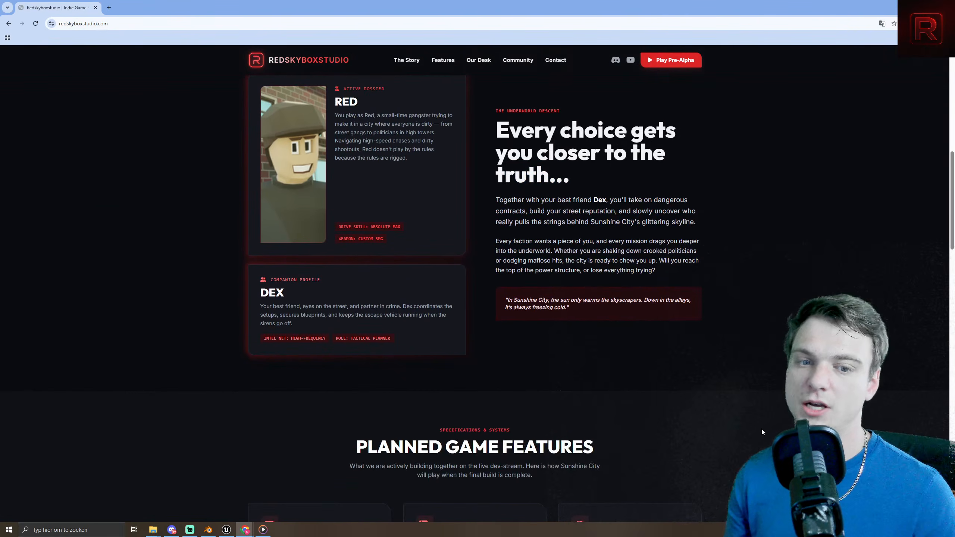
pyautogui.scroll(-2, 763, 426)
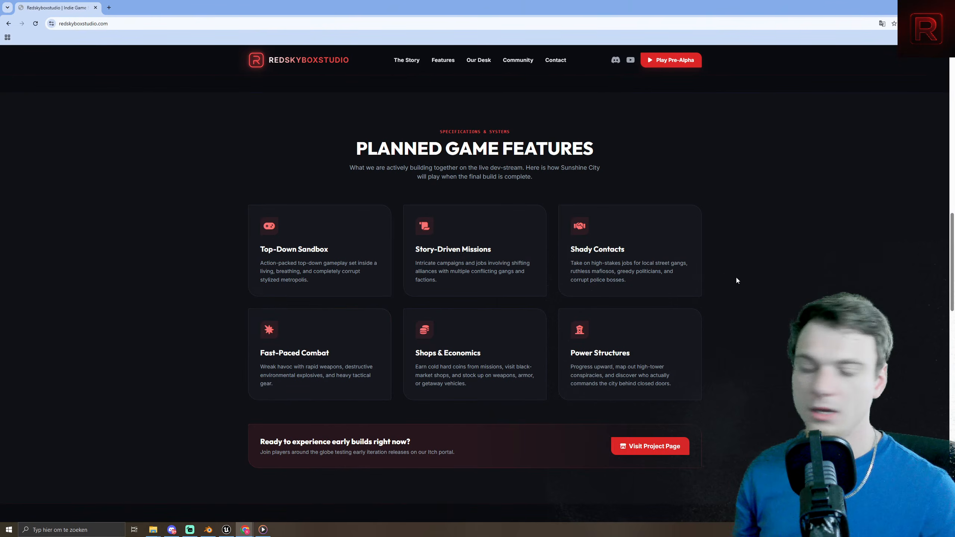
pyautogui.scroll(-8, 756, 213)
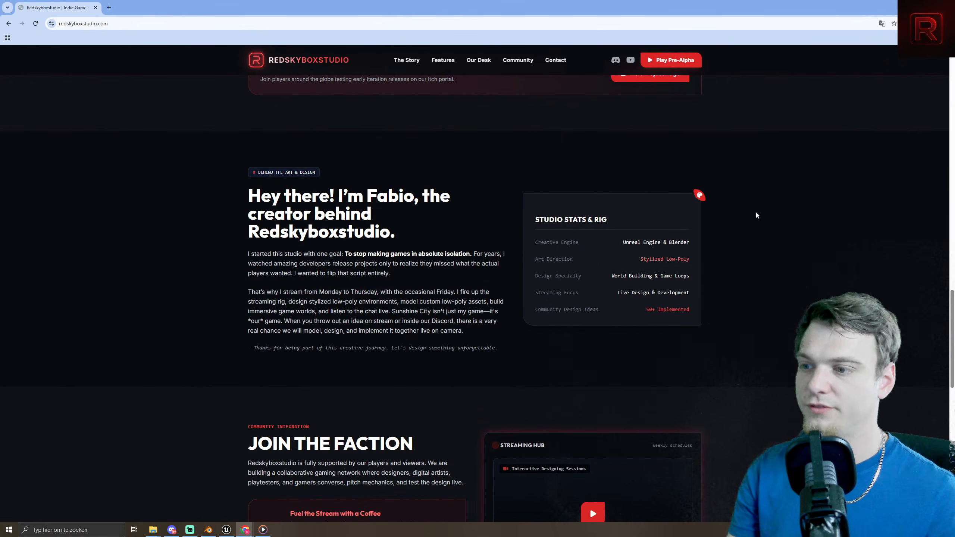
pyautogui.scroll(-2, 757, 214)
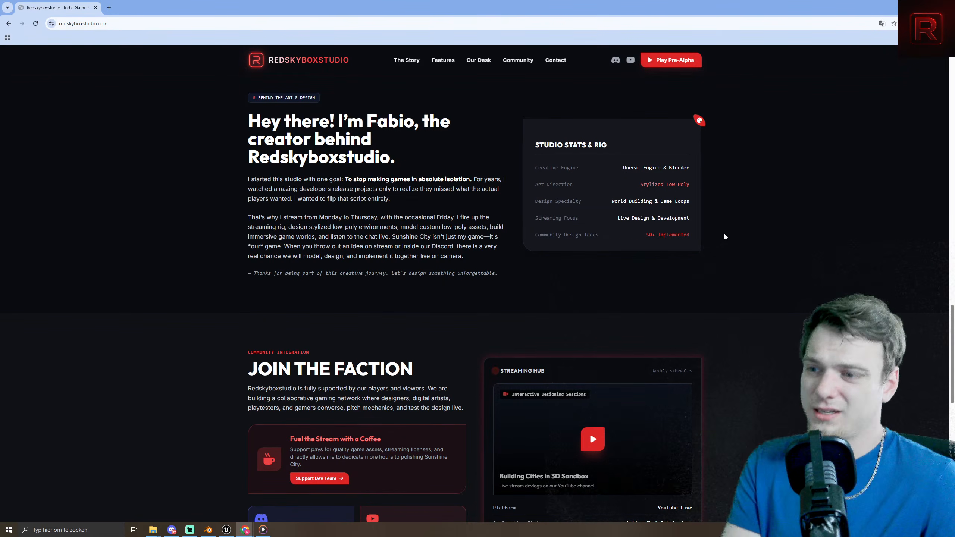
pyautogui.scroll(-5, 724, 236)
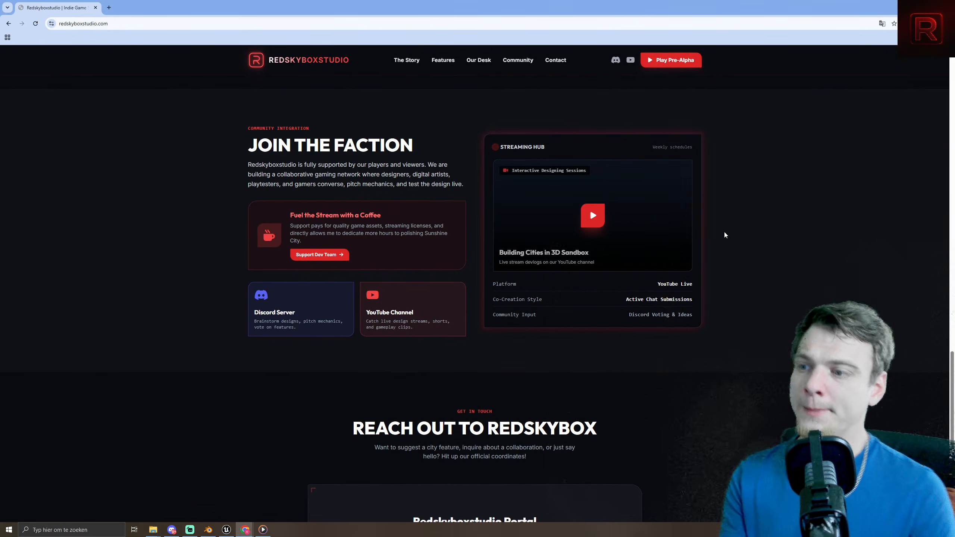
pyautogui.scroll(-4, 725, 233)
pyautogui.scroll(-4, 724, 234)
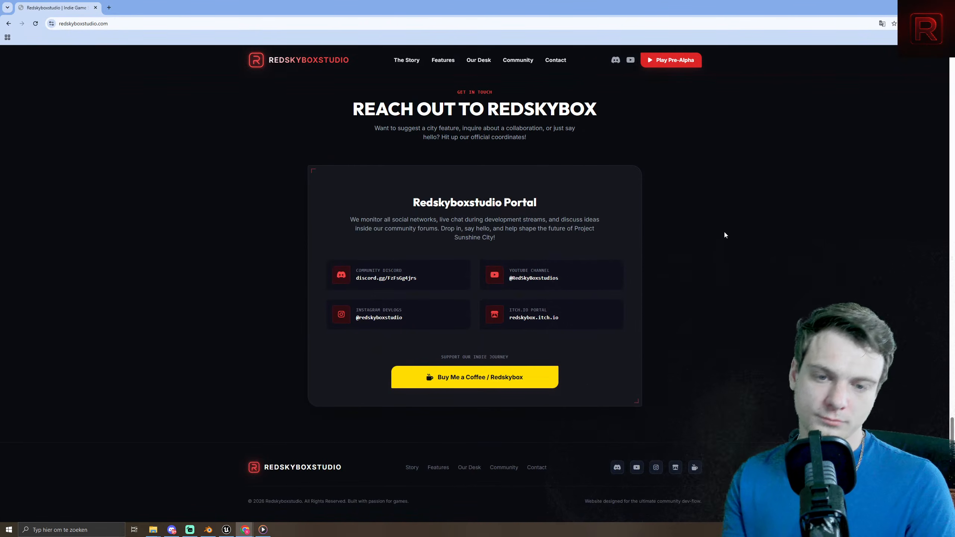
# - Review the website's planned features and the Red and Dex profiles again, ending at the welcome banner
pyautogui.scroll(20, 653, 248)
pyautogui.scroll(16, 653, 250)
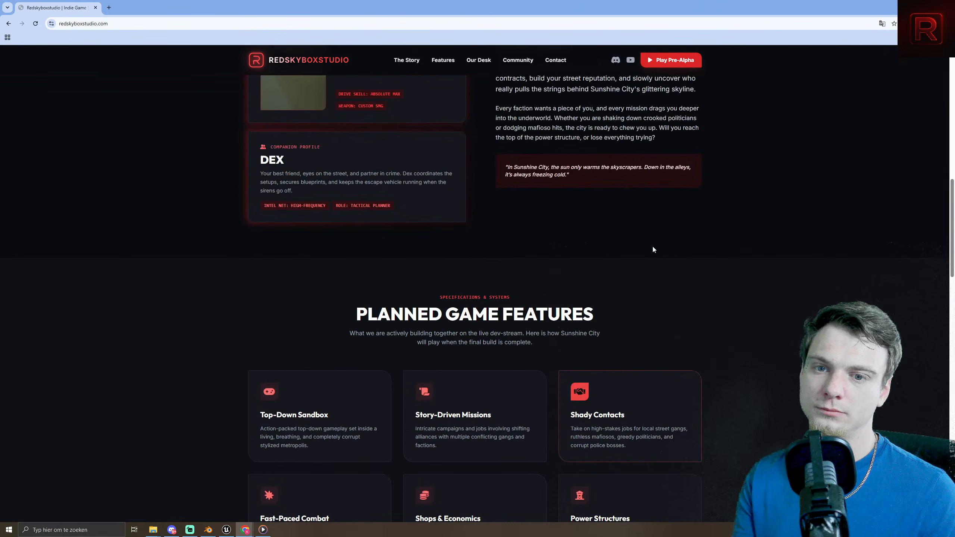
pyautogui.scroll(-5, 653, 249)
pyautogui.scroll(-6, 652, 250)
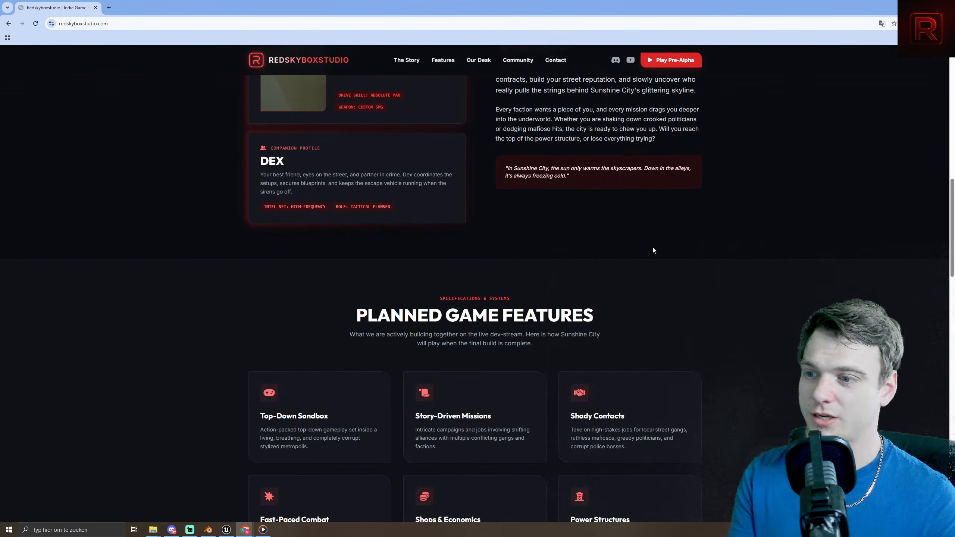
pyautogui.scroll(7, 324, 304)
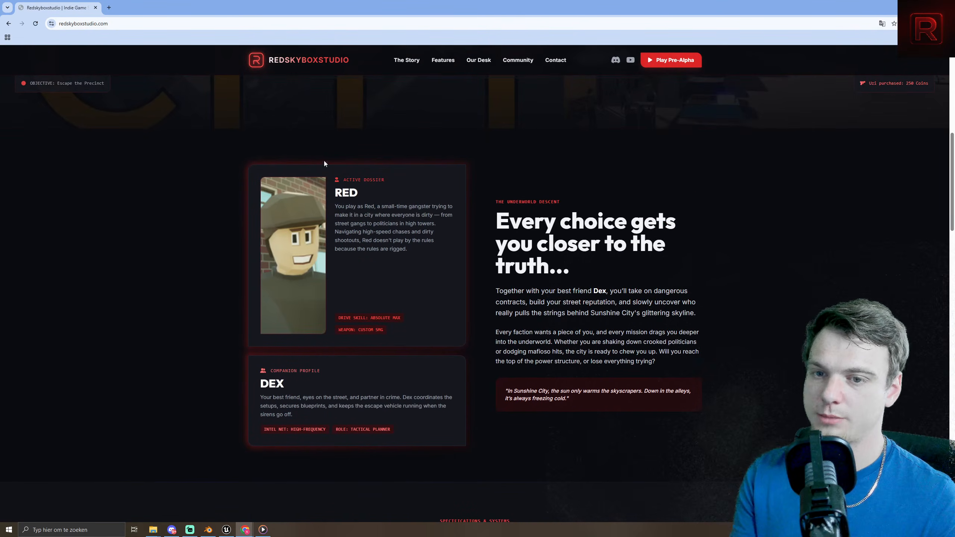
pyautogui.scroll(6, 678, 298)
pyautogui.scroll(3, 679, 299)
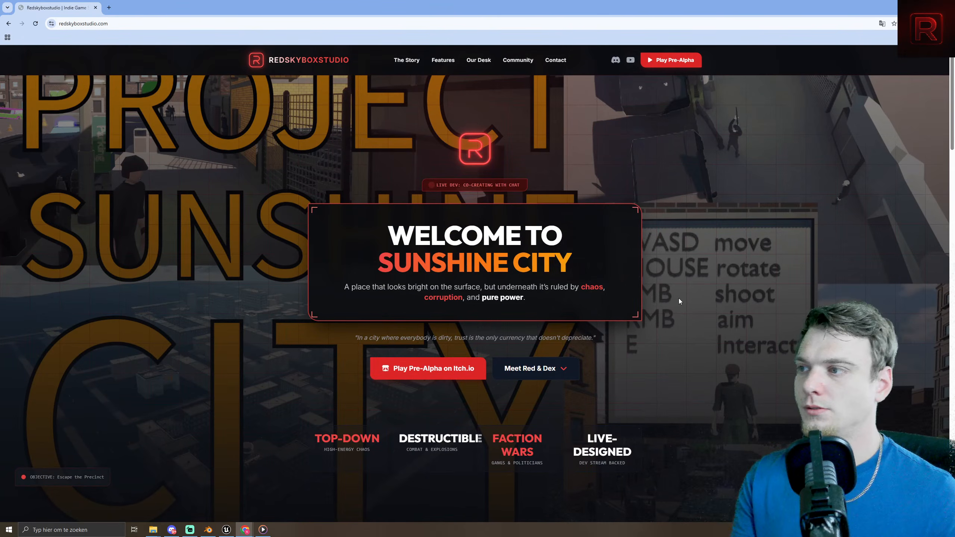
pyautogui.moveTo(610, 3); pyautogui.dragTo(491, 82)
pyautogui.doubleClick(491, 82)
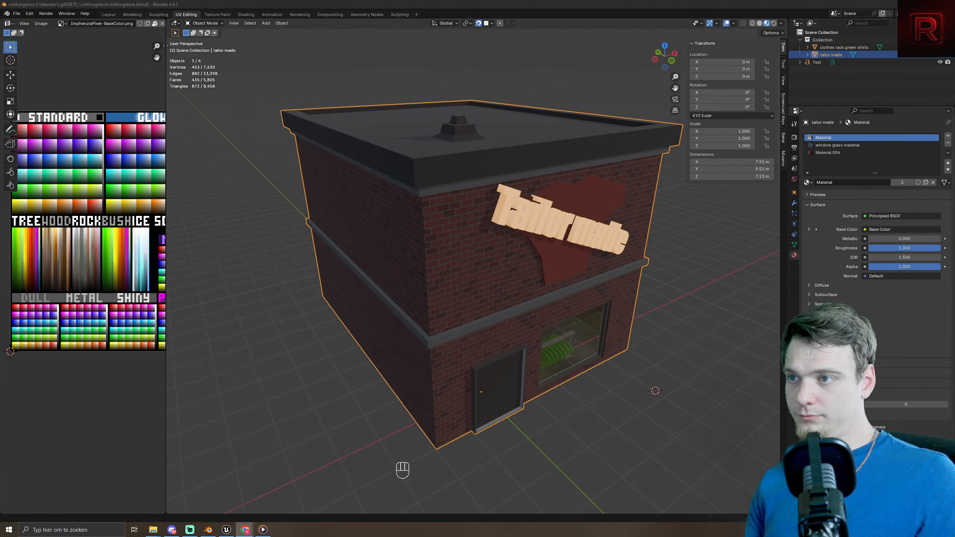
# - Switch to Blender and examine the Tailor made store model from its front, side wall and roof
pyautogui.moveTo(293, 290); pyautogui.dragTo(432, 282, button='middle')
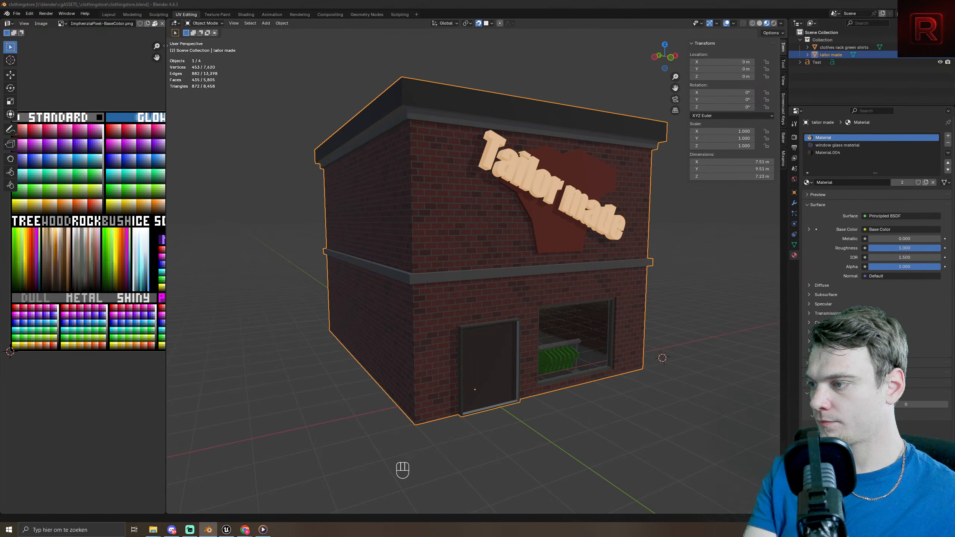
pyautogui.hotkey('alt', 'Tab')
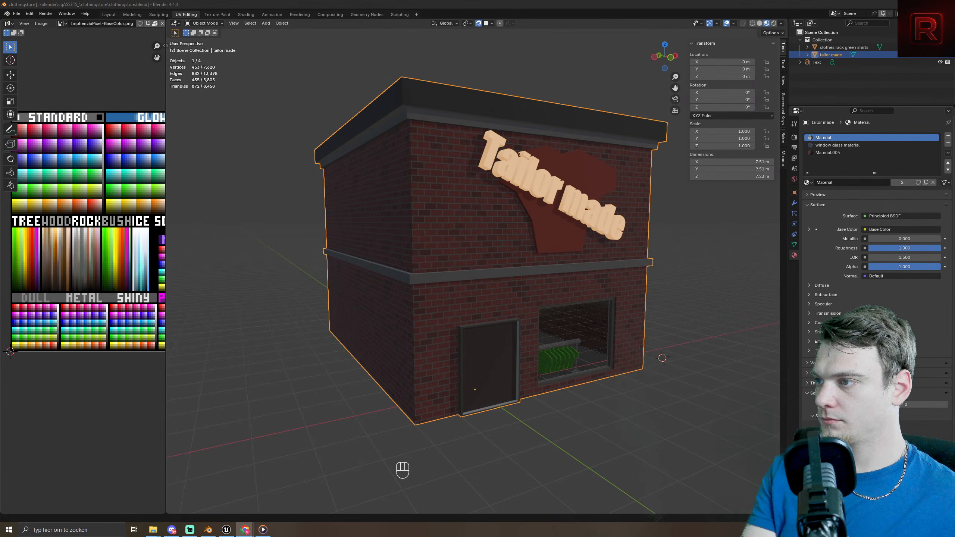
pyautogui.hotkey('alt', 'Tab')
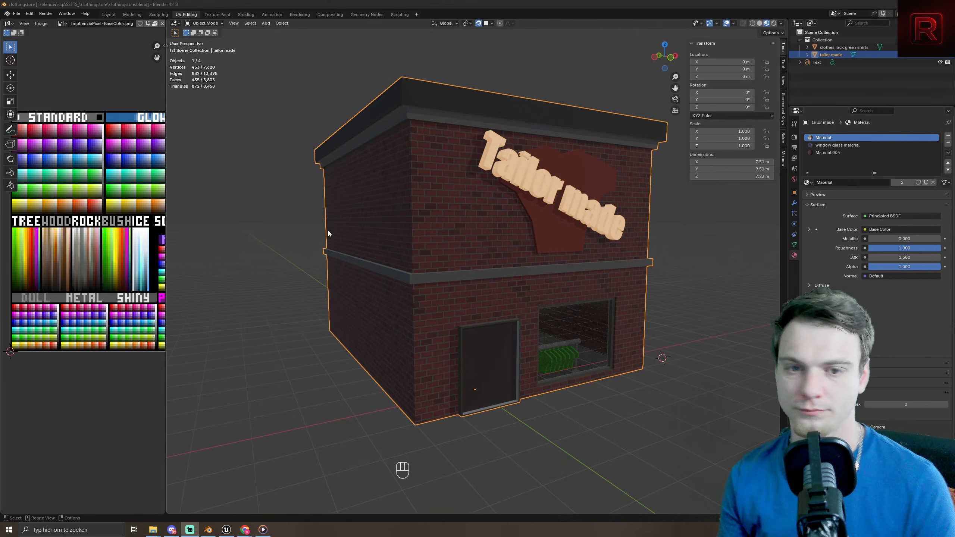
pyautogui.moveTo(328, 229); pyautogui.dragTo(468, 261, button='middle')
pyautogui.scroll(-3, 430, 256)
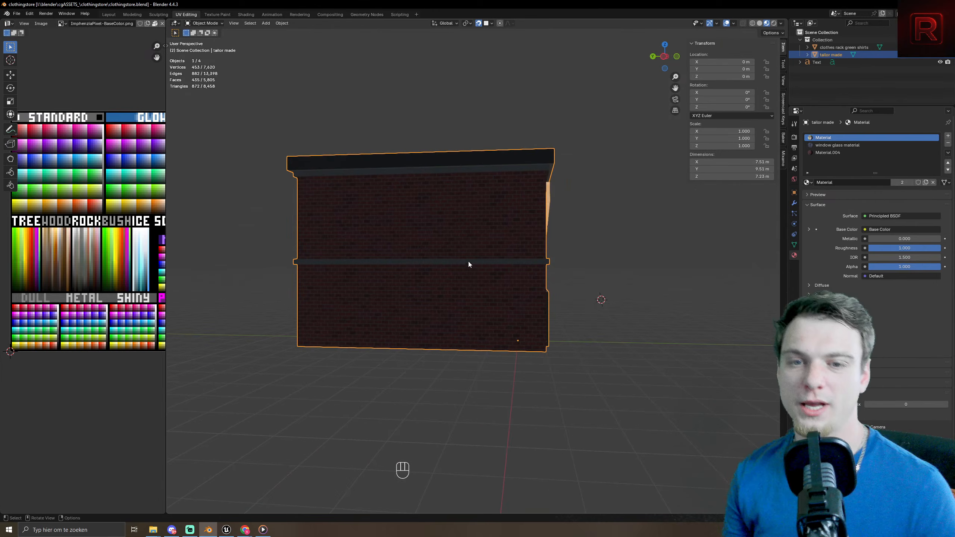
pyautogui.click(227, 530)
pyautogui.click(208, 530)
pyautogui.moveTo(380, 394); pyautogui.dragTo(350, 390, button='middle')
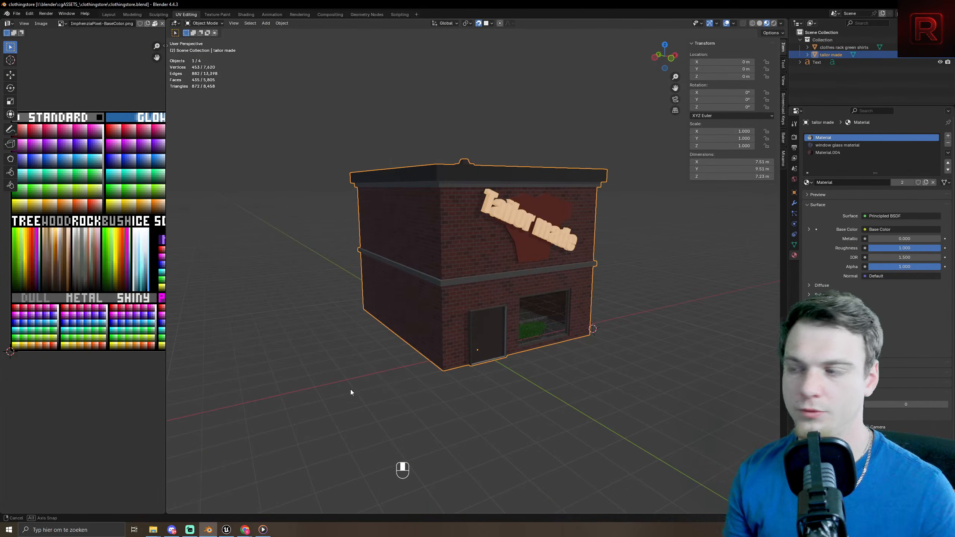
pyautogui.moveTo(365, 348); pyautogui.dragTo(432, 306, button='middle')
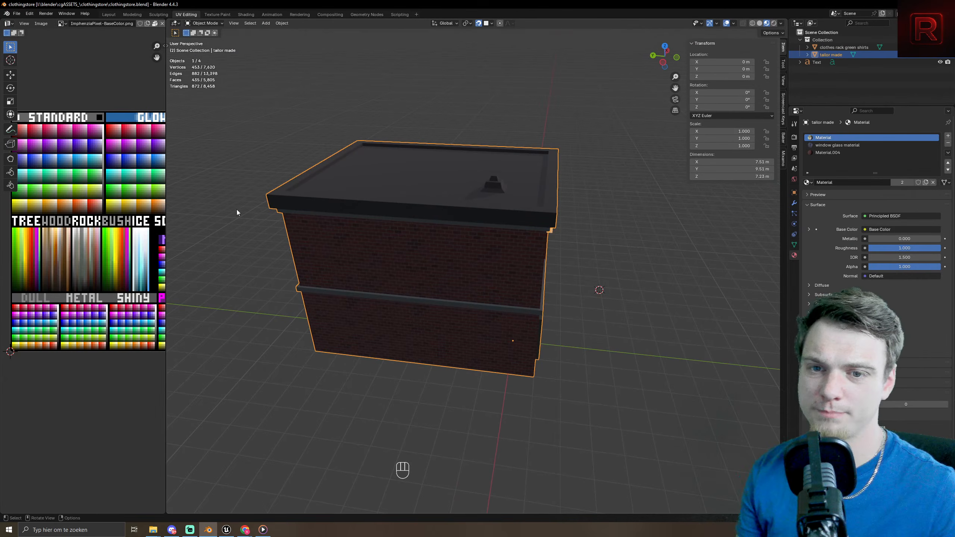
pyautogui.moveTo(237, 209); pyautogui.dragTo(359, 199, button='middle')
pyautogui.moveTo(362, 269); pyautogui.dragTo(380, 294, button='middle')
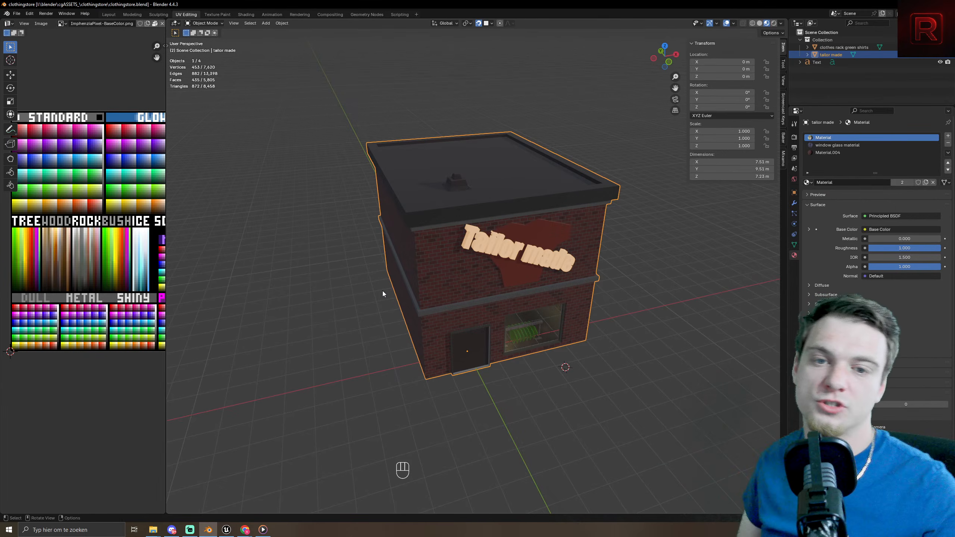
pyautogui.moveTo(382, 292); pyautogui.dragTo(405, 269, button='middle')
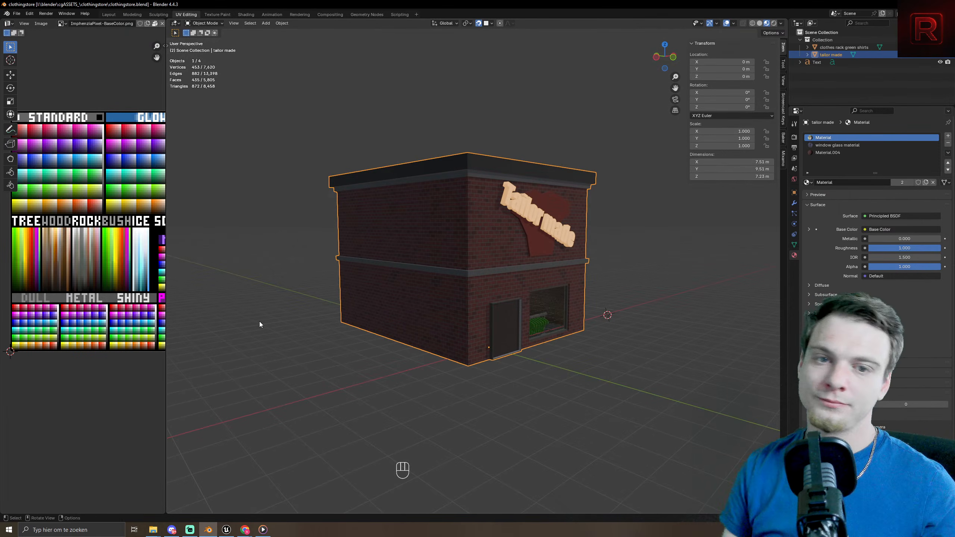
pyautogui.moveTo(310, 329); pyautogui.dragTo(452, 267, button='middle')
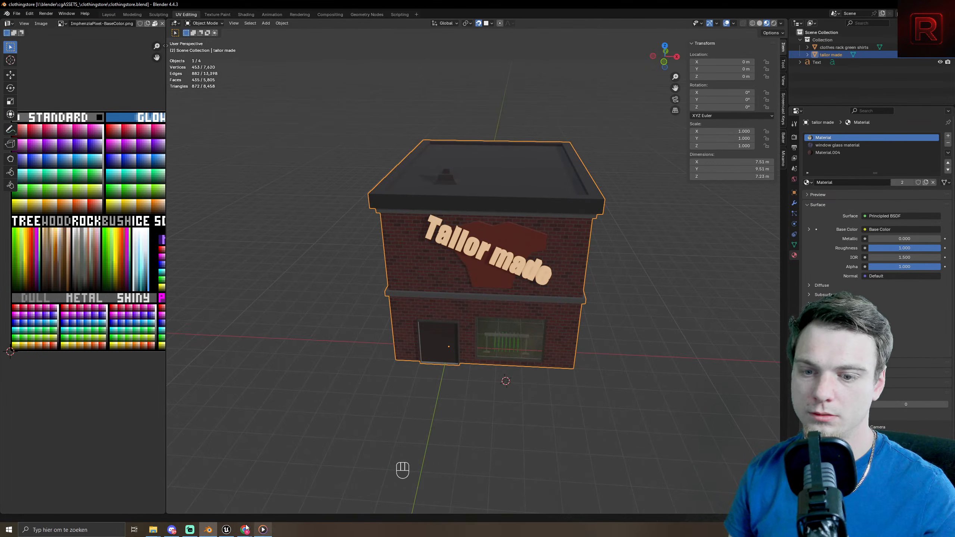
# - Switch to Unreal Editor and rotate the sunlight so warm light falls on the store's front and the pavement
pyautogui.click(226, 529)
pyautogui.moveTo(447, 174); pyautogui.dragTo(392, 189, button='middle')
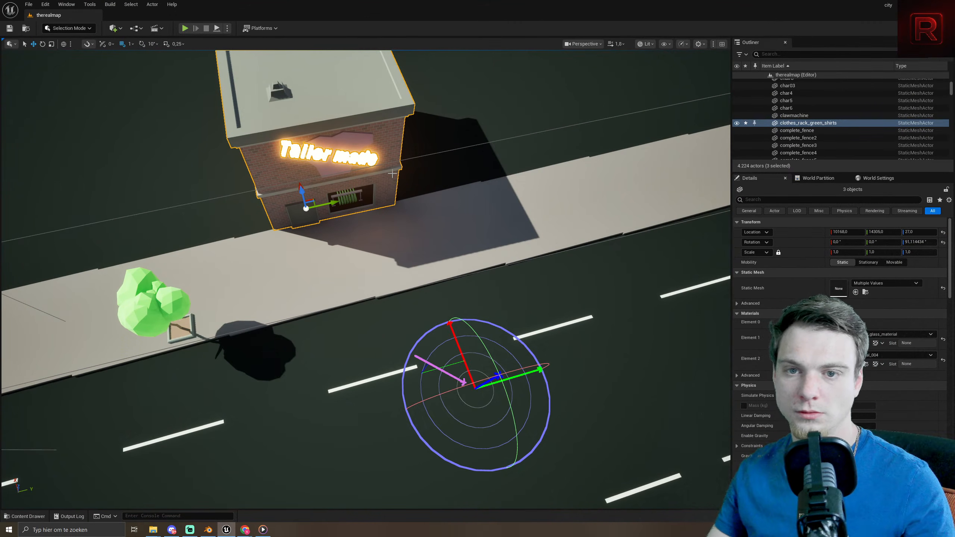
pyautogui.hotkey('ctrl', 'l')
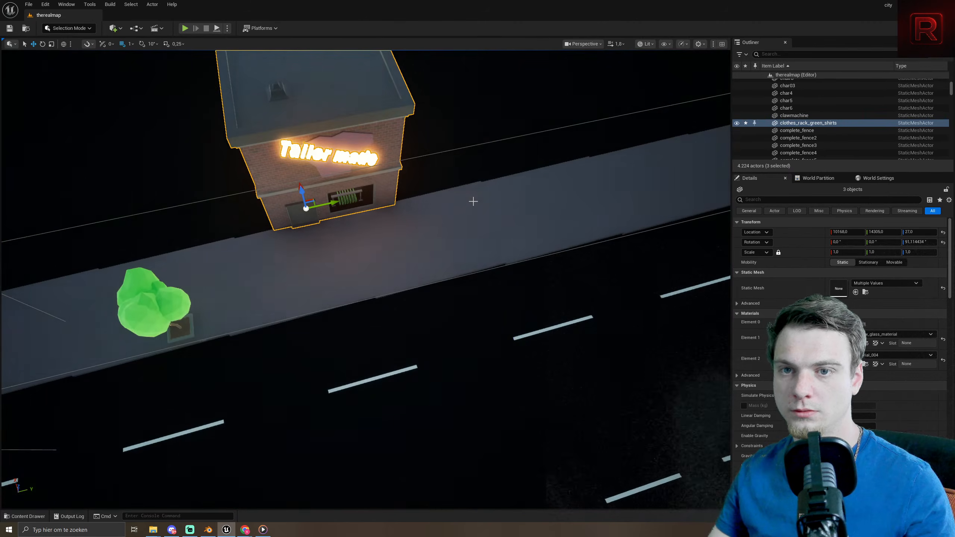
pyautogui.hotkey('ctrl', 'l')
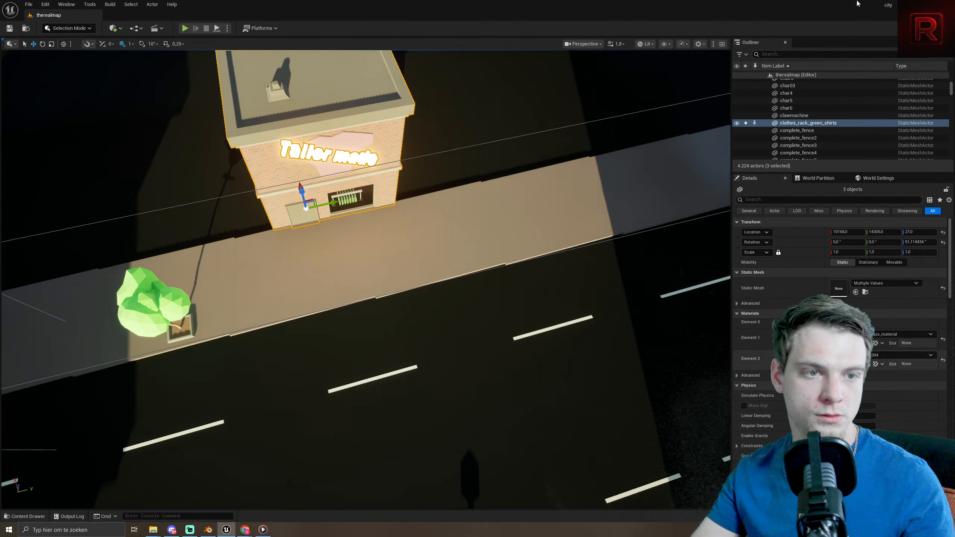
# - Search the level's actors for "direct" and select the DirectionalLight in the Lighting folder
pyautogui.click(800, 57)
pyautogui.write('light')
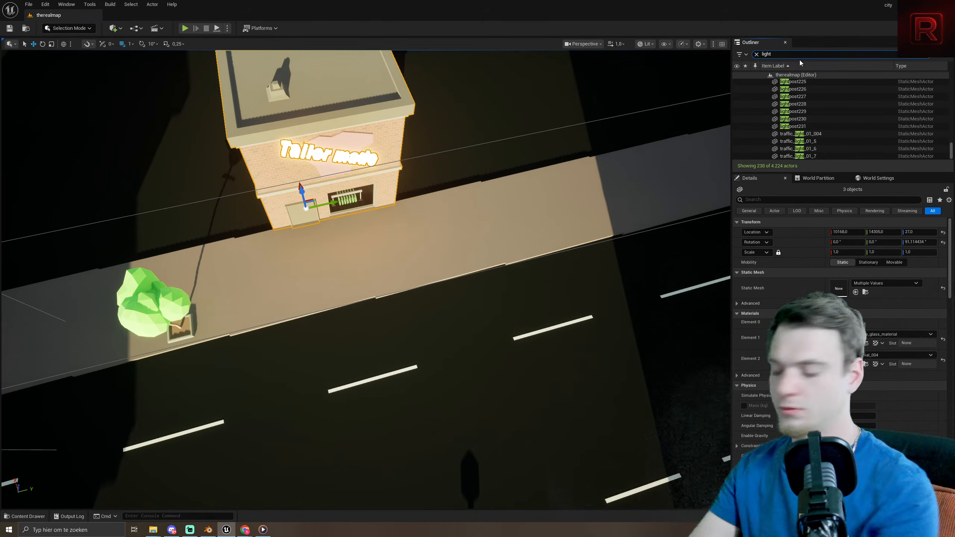
pyautogui.press('BackSpace')
pyautogui.press('BackSpace')
pyautogui.press('BackSpace')
pyautogui.press('BackSpace')
pyautogui.press('BackSpace')
pyautogui.write('direct')
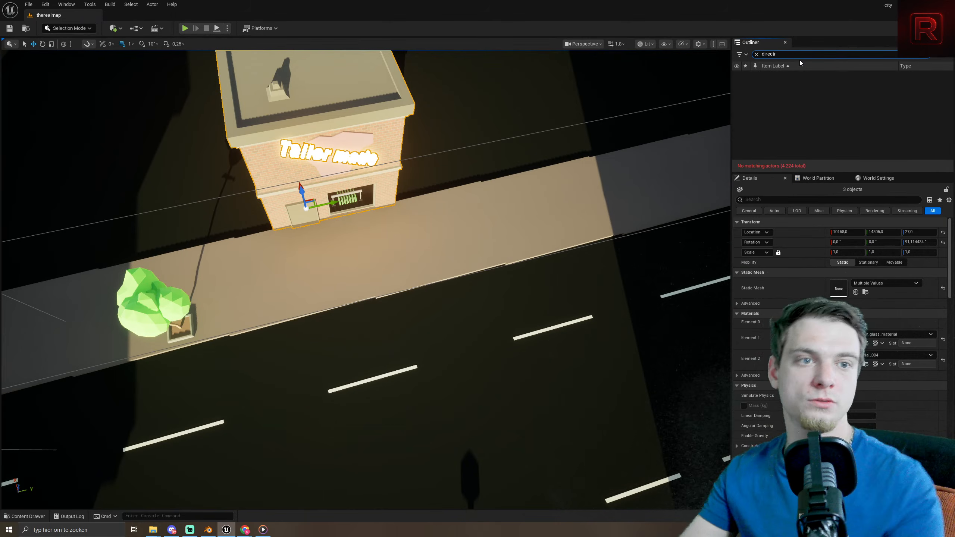
pyautogui.click(811, 90)
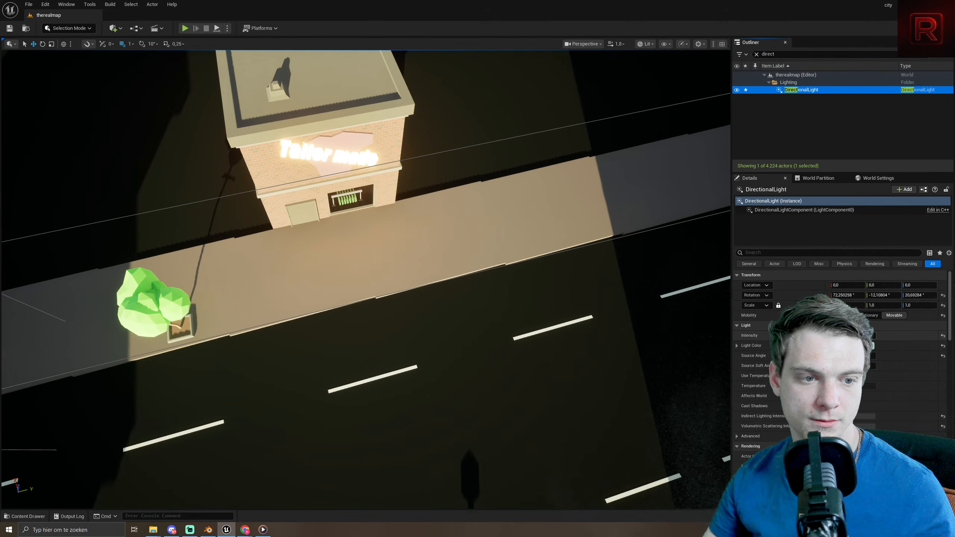
# - Set the directional light's temperature to 12000 for a cooler, bluer light colour
pyautogui.click(871, 356)
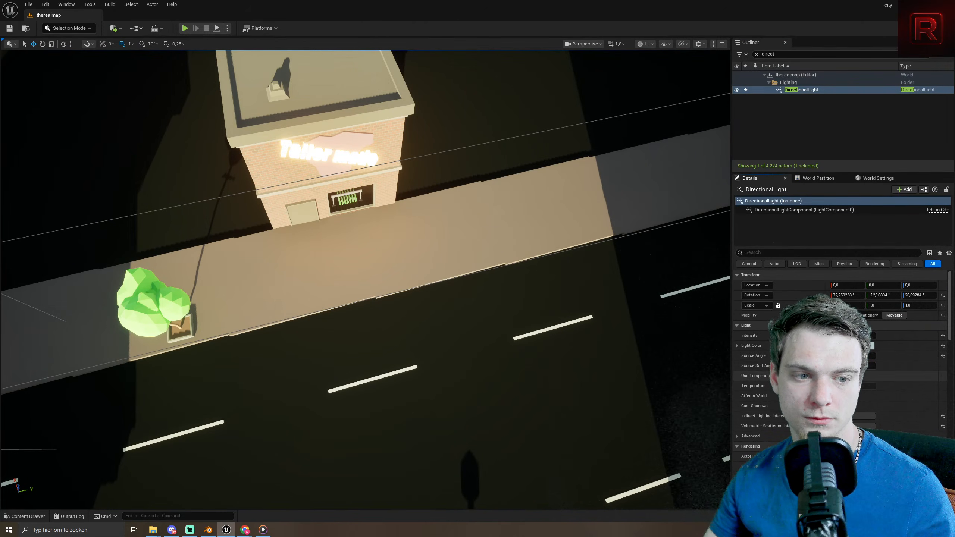
pyautogui.click(833, 375)
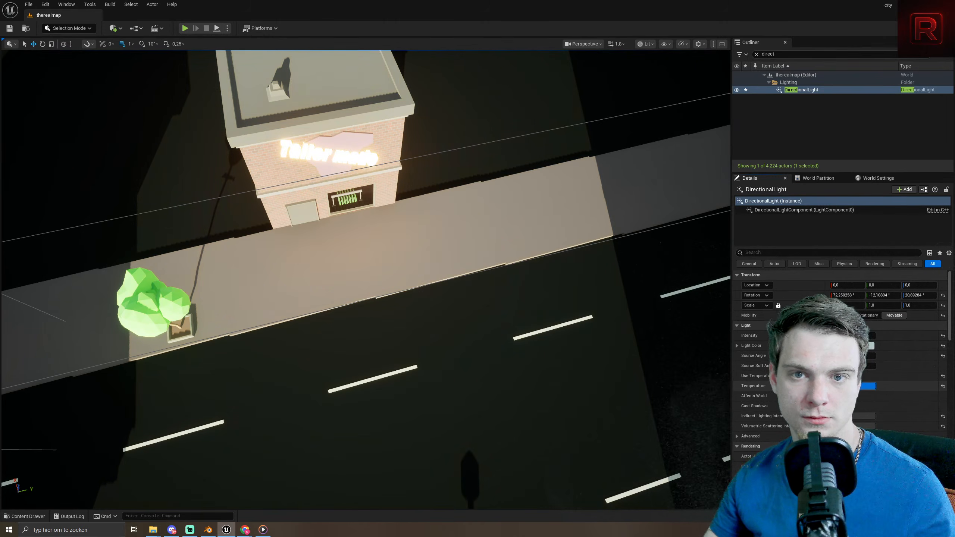
pyautogui.moveTo(868, 385)
pyautogui.mouseDown()
pyautogui.moveTo(833, 386)
pyautogui.moveTo(874, 385)
pyautogui.mouseUp()
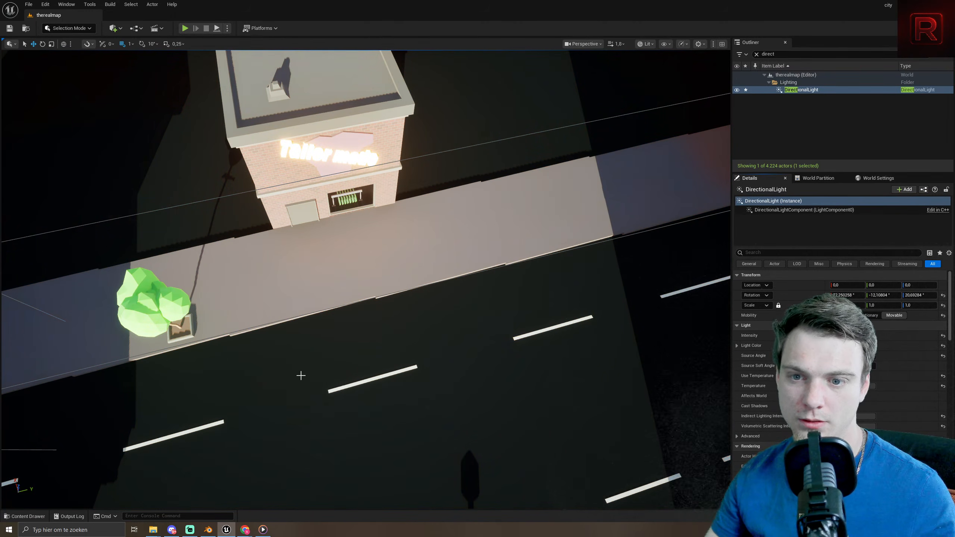
# - Compare the city street with the directional light's Affects World option switched off and back on
pyautogui.moveTo(301, 375)
pyautogui.mouseDown(button='right')
pyautogui.moveTo(301, 338)
pyautogui.moveTo(301, 373)
pyautogui.mouseUp(button='right')
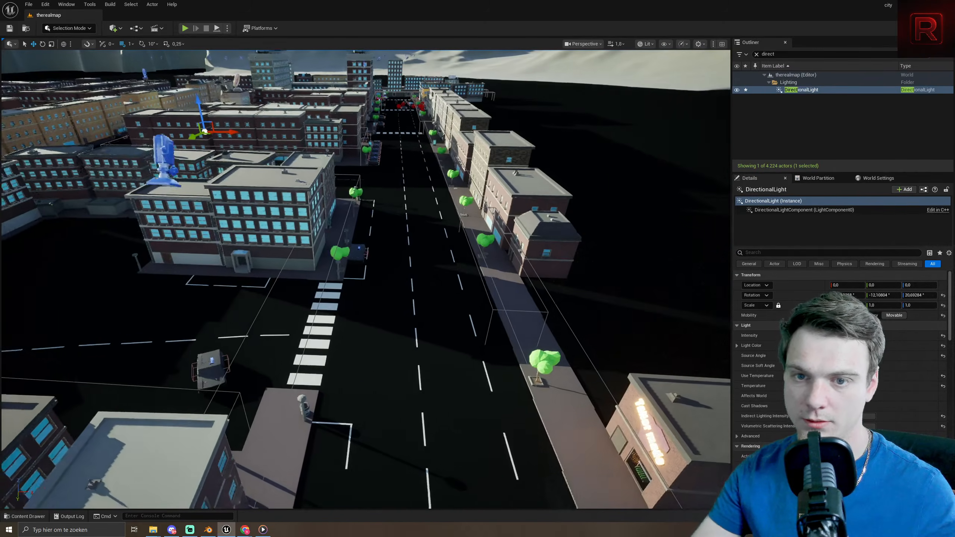
pyautogui.press('s')
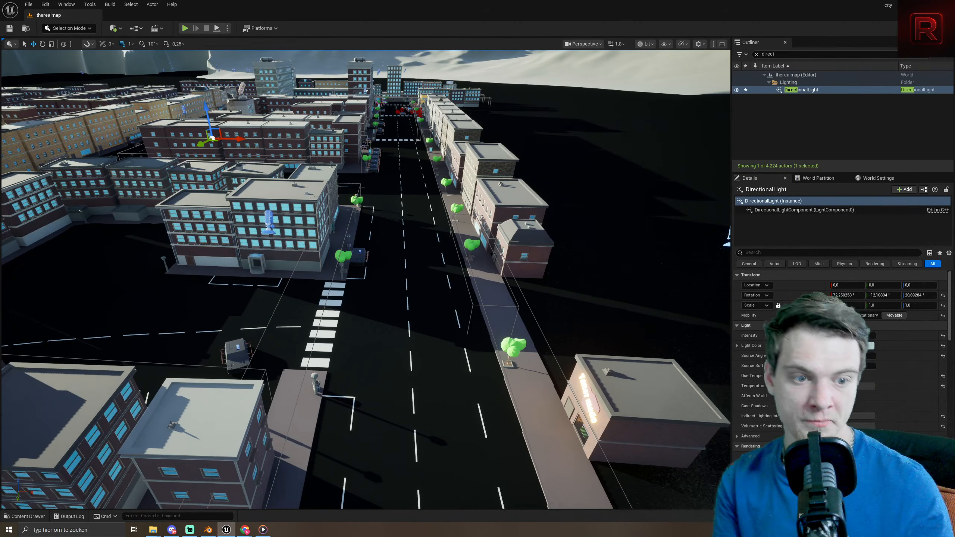
pyautogui.click(832, 395)
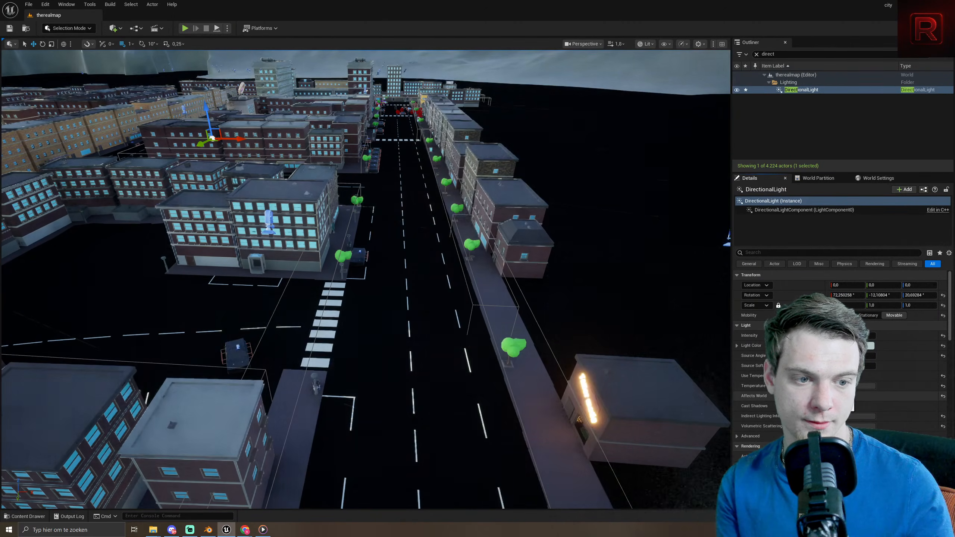
pyautogui.click(833, 396)
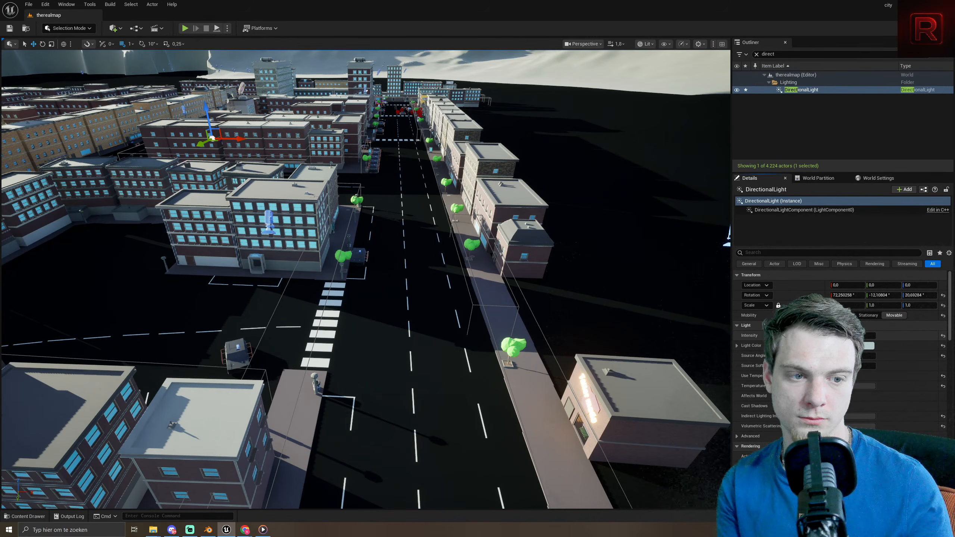
# - Set the directional light's intensity to 1,2 lux, deselect the light and save the level
pyautogui.write('1,2')
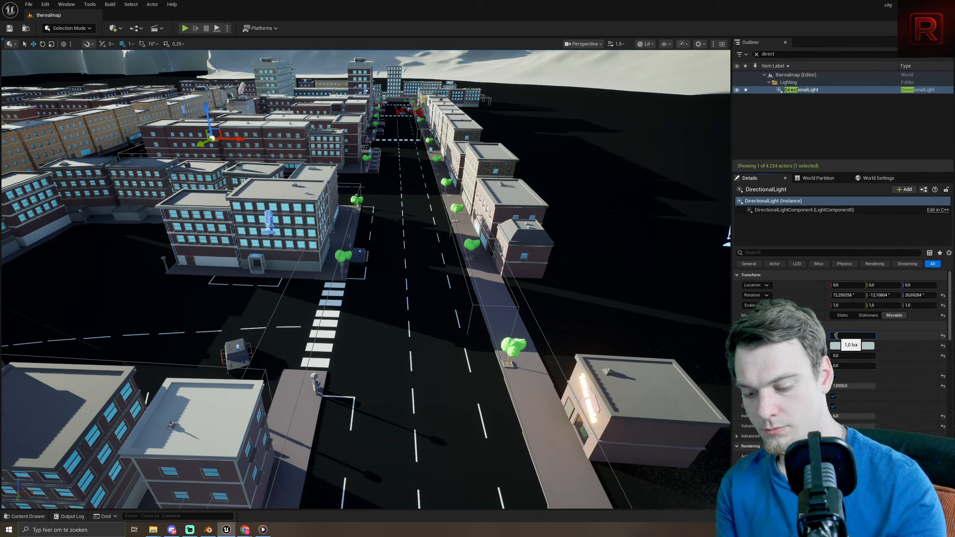
pyautogui.press('Return')
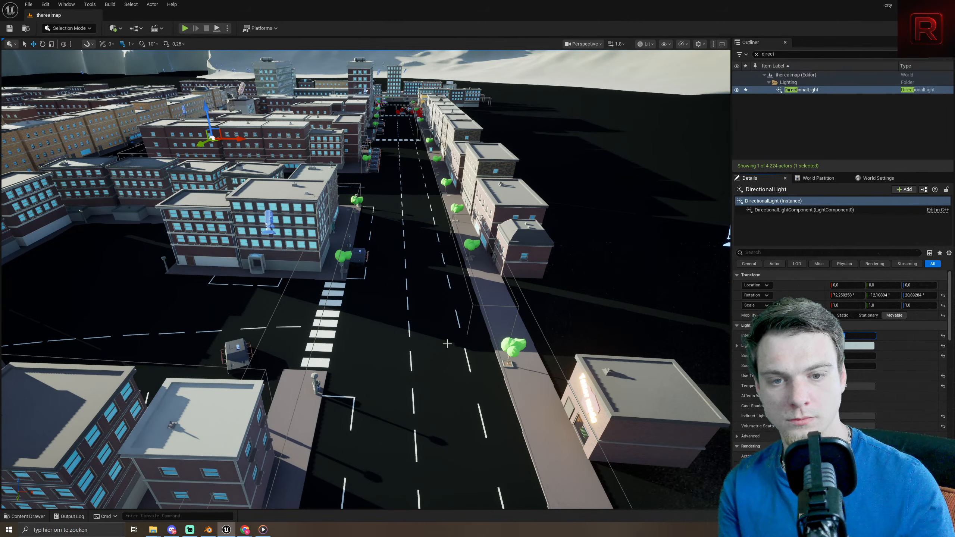
pyautogui.moveTo(433, 312); pyautogui.dragTo(629, 274, button='right')
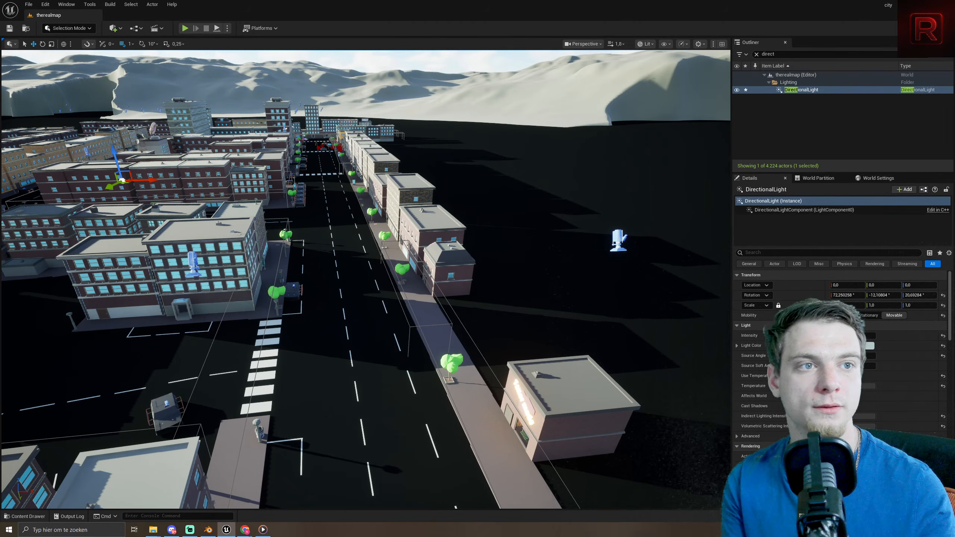
pyautogui.click(855, 130)
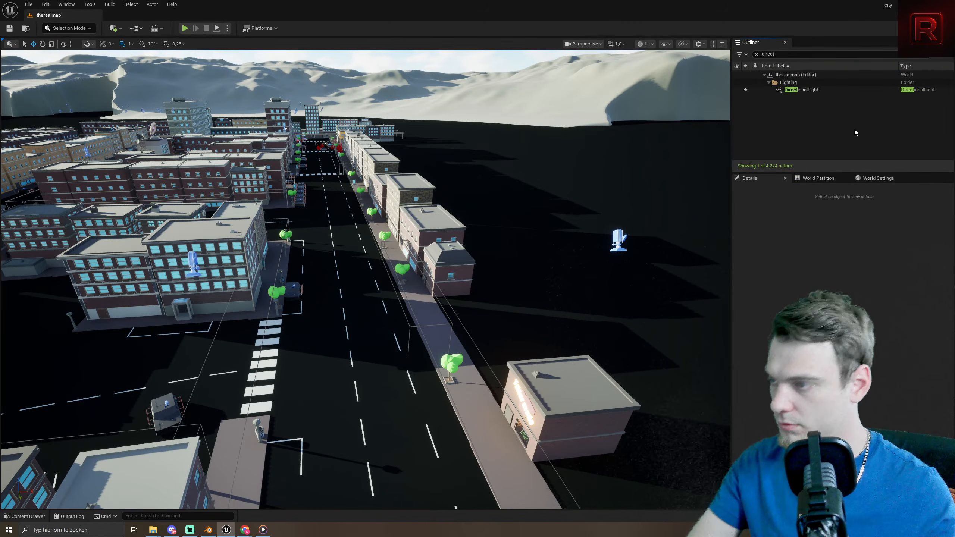
pyautogui.hotkey('ctrl', 's')
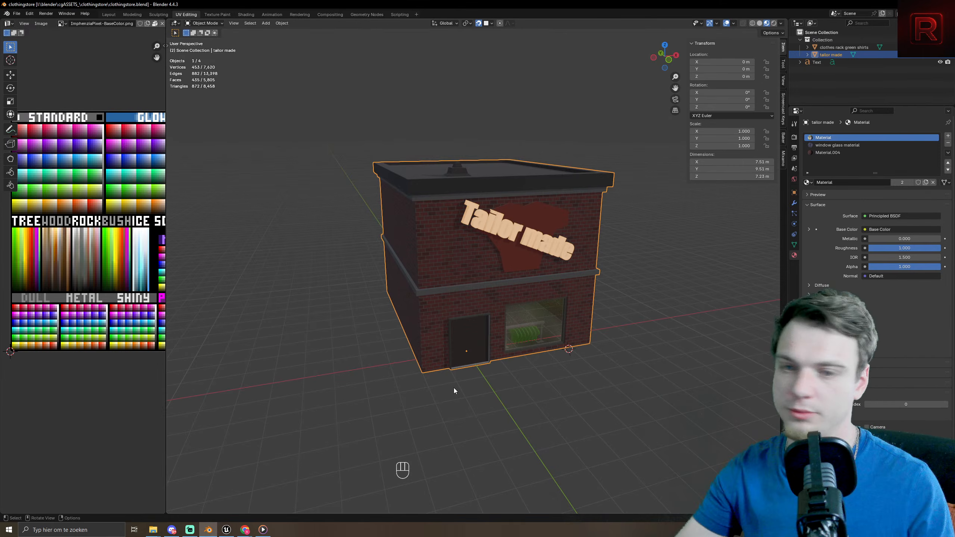
# - Switch to Blender and extrude the top face of the store's door frame upward about 0.18 m with snapping turned off
pyautogui.scroll(8, 453, 389)
pyautogui.scroll(-7, 453, 388)
pyautogui.press('Tab')
pyautogui.scroll(2, 443, 396)
pyautogui.scroll(6, 444, 396)
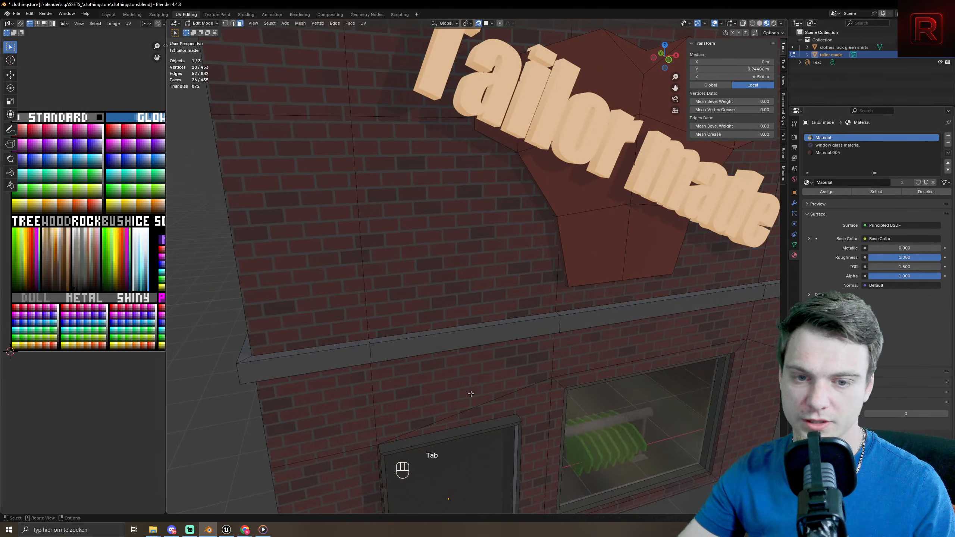
pyautogui.click(465, 361)
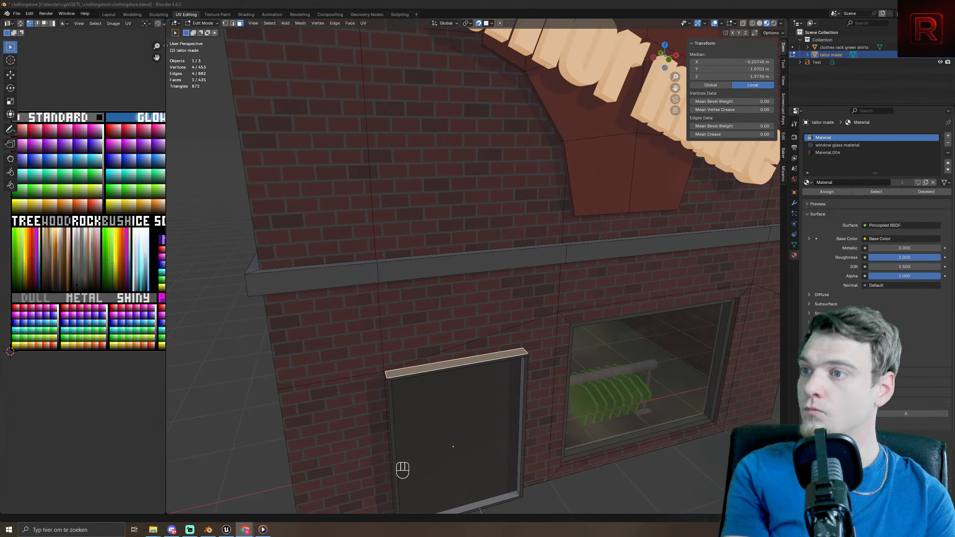
pyautogui.hotkey('alt', 'Tab')
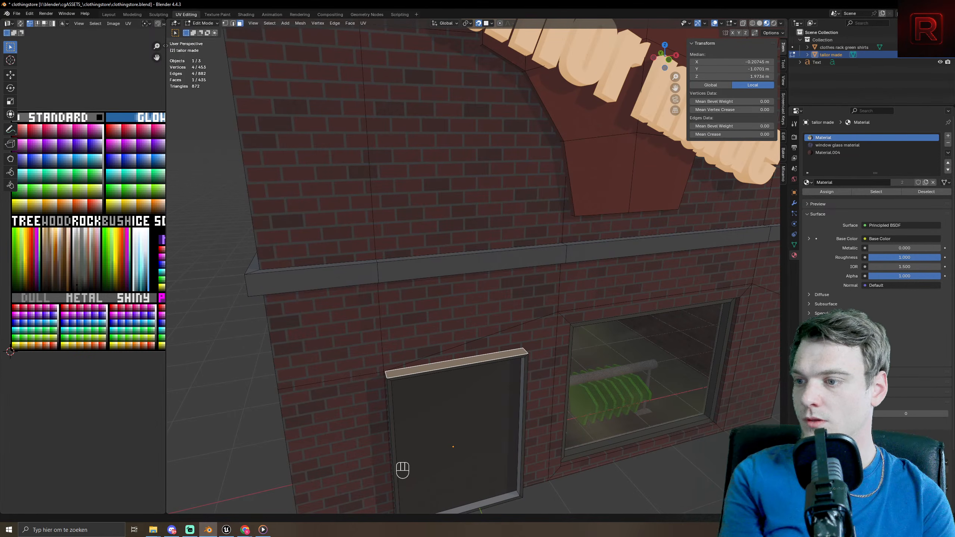
pyautogui.scroll(-8, 420, 396)
pyautogui.moveTo(420, 396); pyautogui.dragTo(514, 341, button='middle')
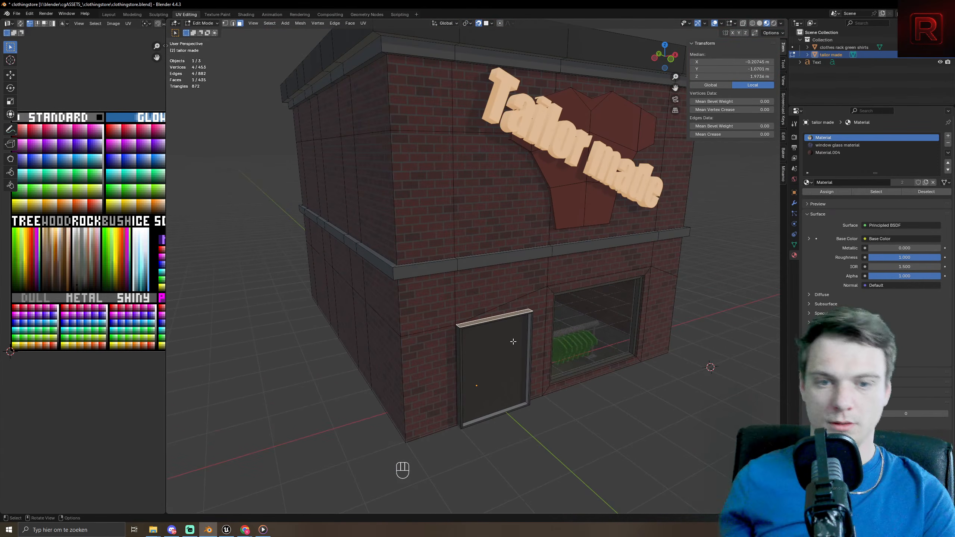
pyautogui.press('e')
pyautogui.click(506, 338)
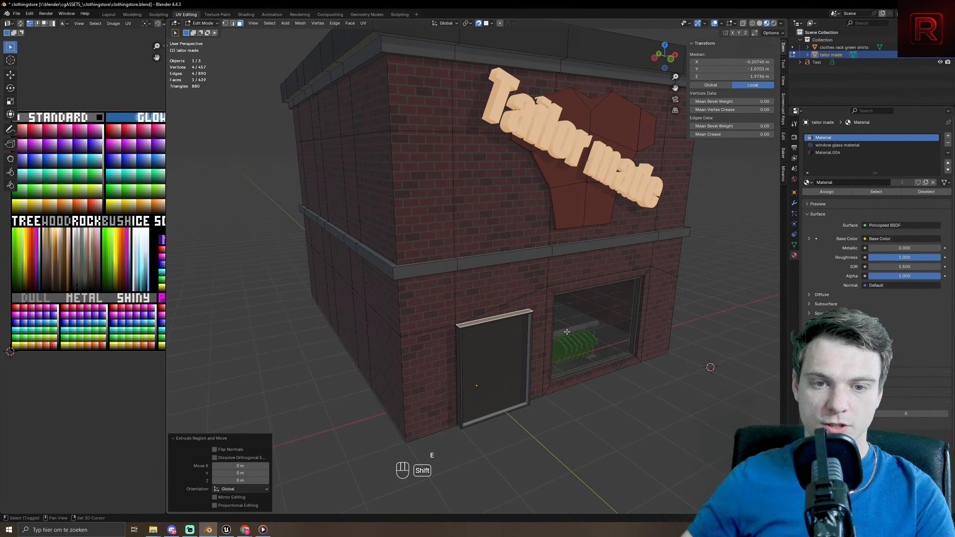
pyautogui.hotkey('shift', 'Tab')
pyautogui.press('e')
pyautogui.click(588, 332)
# - Scale the extruded face above the door down to about 0.8 so its sides slope, and save the file
pyautogui.press('s')
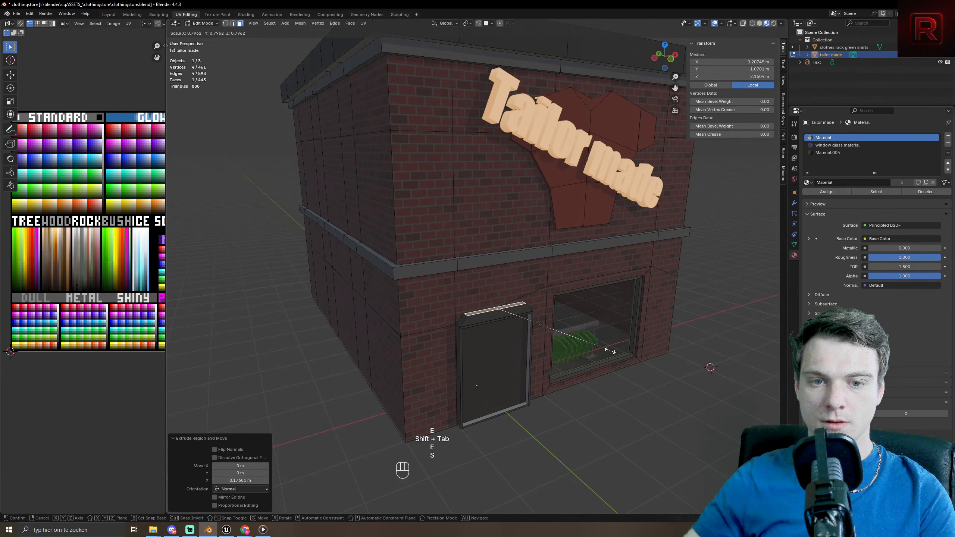
pyautogui.click(602, 348)
pyautogui.press('Tab')
pyautogui.moveTo(605, 352); pyautogui.dragTo(593, 353, button='middle')
pyautogui.hotkey('ctrl', 's')
pyautogui.hotkey('ctrl', 's')
pyautogui.hotkey('ctrl', 's')
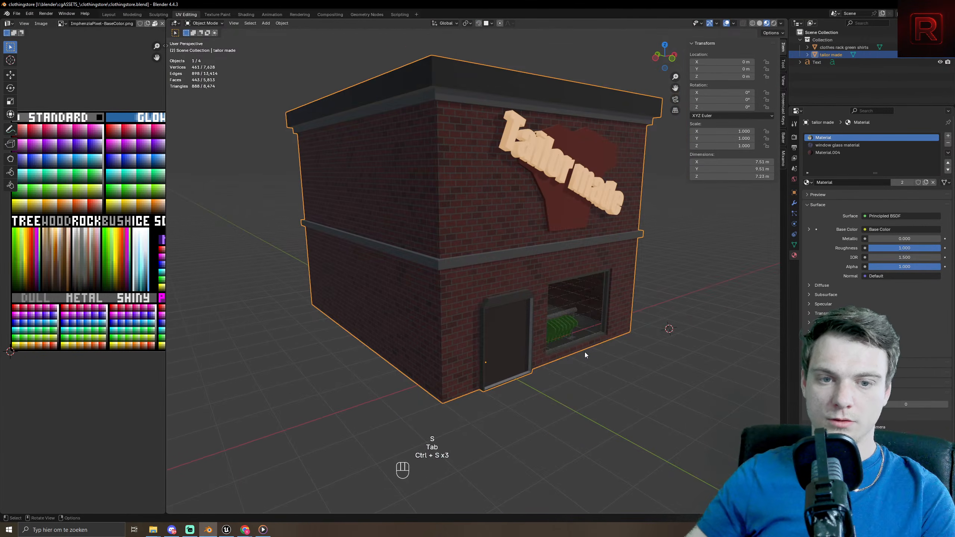
# - Extrude the sloped front face above the door outward, scale it along Z, and save the file
pyautogui.press('Tab')
pyautogui.scroll(5, 585, 352)
pyautogui.click(538, 340)
pyautogui.press('e')
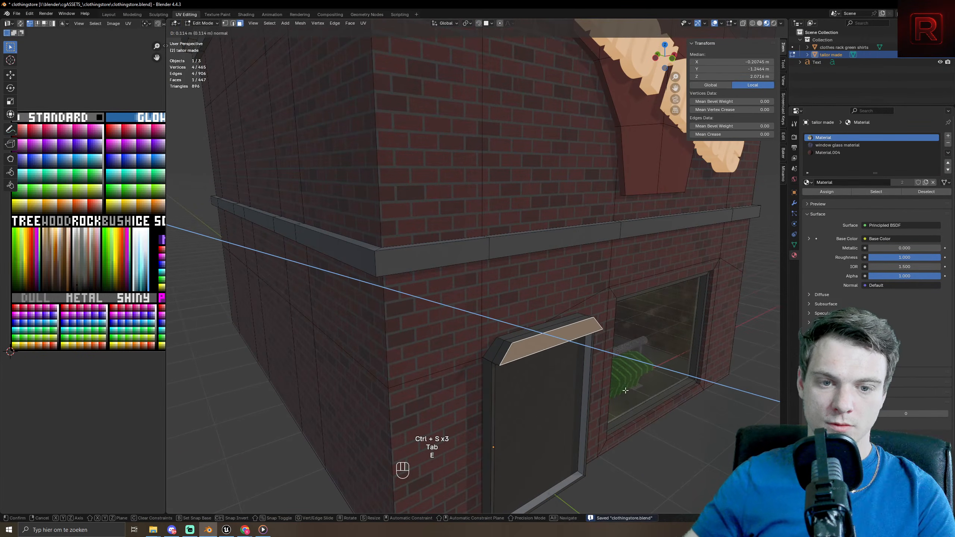
pyautogui.click(545, 348)
pyautogui.press('s')
pyautogui.press('z')
pyautogui.click(694, 418)
pyautogui.press('Tab')
pyautogui.scroll(-6, 635, 405)
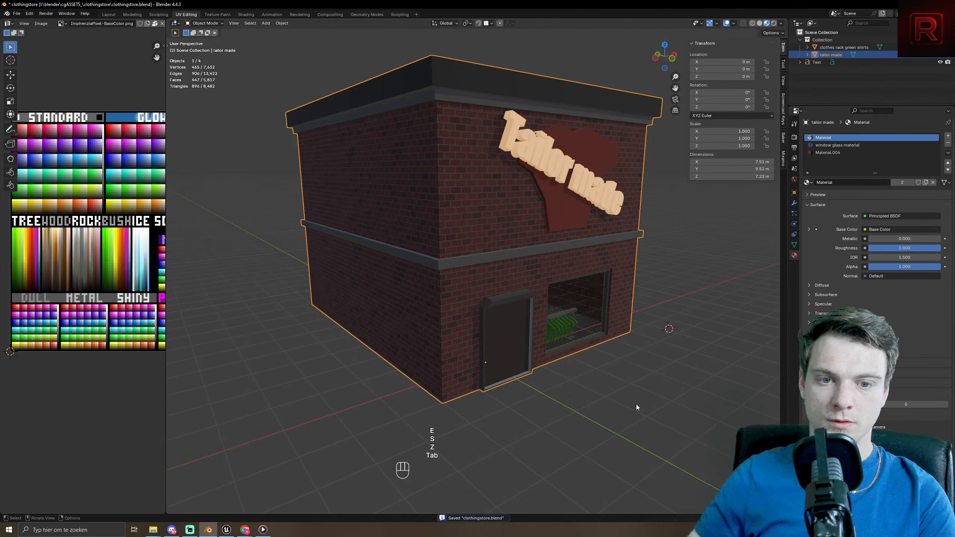
pyautogui.hotkey('ctrl', 's')
pyautogui.hotkey('ctrl', 's')
pyautogui.hotkey('ctrl', 's')
pyautogui.hotkey('ctrl', 's')
pyautogui.hotkey('ctrl', 's')
pyautogui.hotkey('ctrl', 's')
pyautogui.hotkey('ctrl', 's')
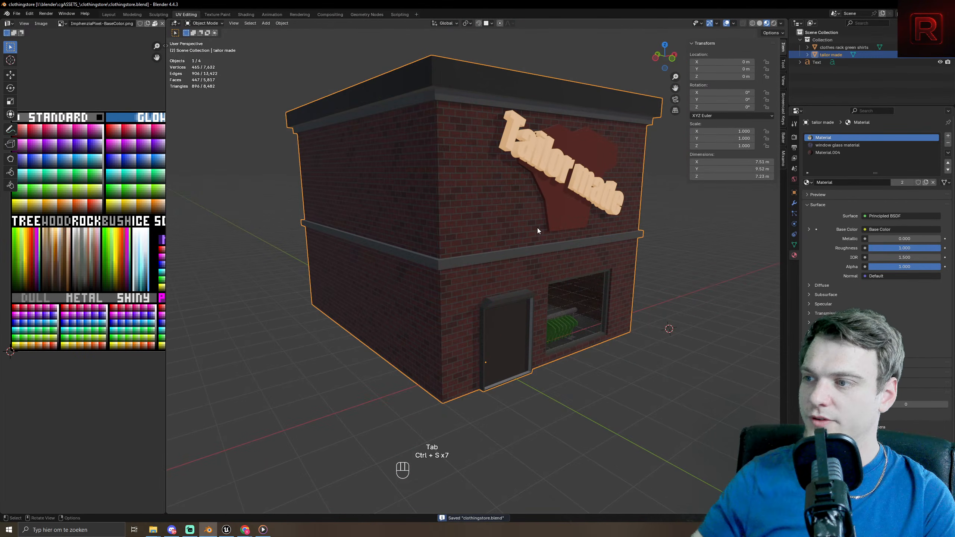
# - Duplicate the side wall's upper face nearest the front corner in place and scale the copy to 0.445
pyautogui.moveTo(537, 228); pyautogui.dragTo(531, 297, button='middle')
pyautogui.moveTo(537, 197); pyautogui.dragTo(465, 294, button='middle')
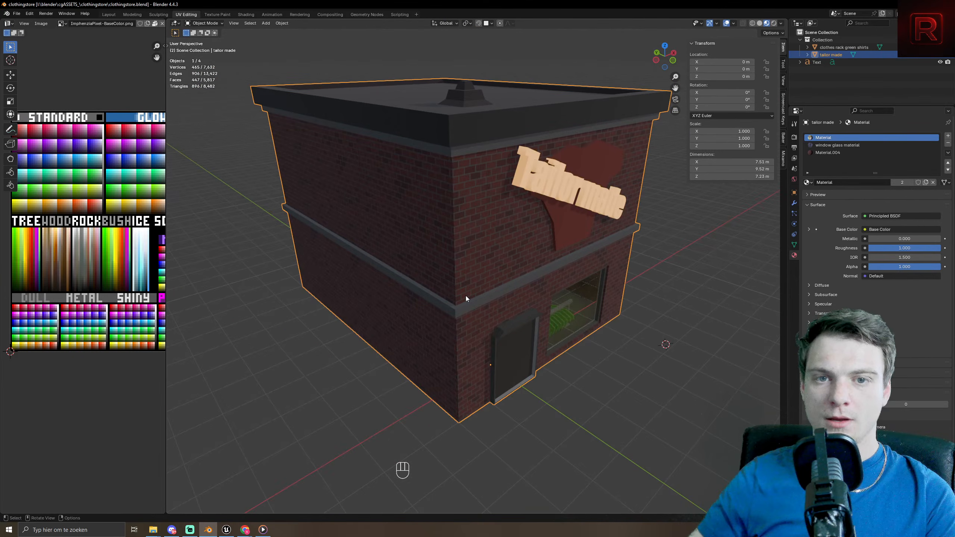
pyautogui.press('Tab')
pyautogui.click(446, 189)
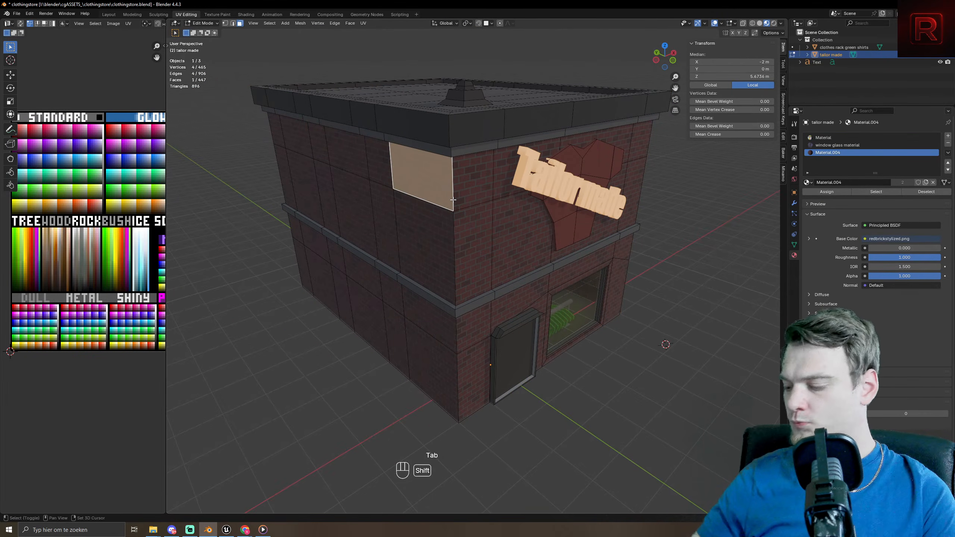
pyautogui.hotkey('shift', 'd')
pyautogui.rightClick(413, 206)
pyautogui.press('s')
pyautogui.click(463, 216)
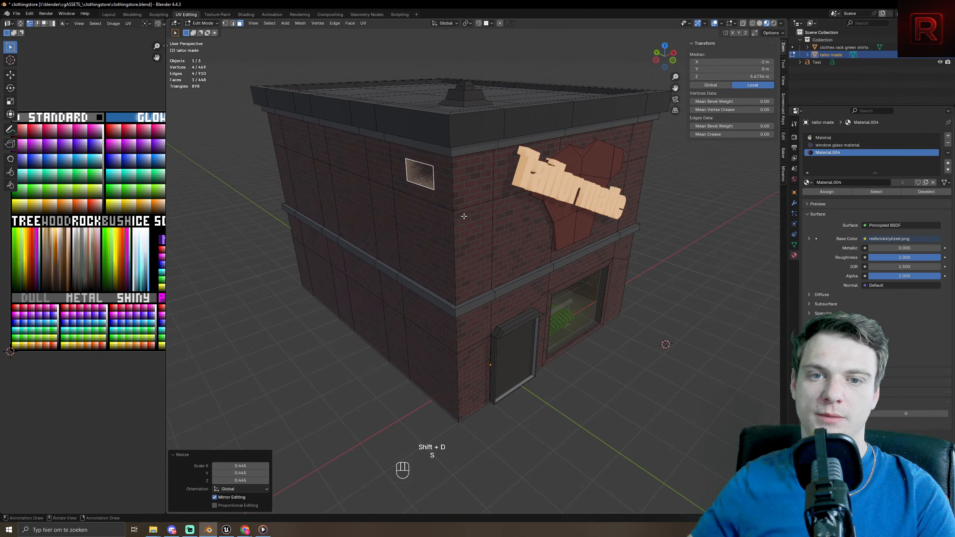
# - Extrude the small panel on the side wall outward about 0.1 m
pyautogui.press('e')
pyautogui.click(173, 218)
pyautogui.scroll(3, 434, 209)
pyautogui.keyDown('shift'); pyautogui.moveTo(434, 209); pyautogui.dragTo(498, 274, button='middle'); pyautogui.keyUp('shift')
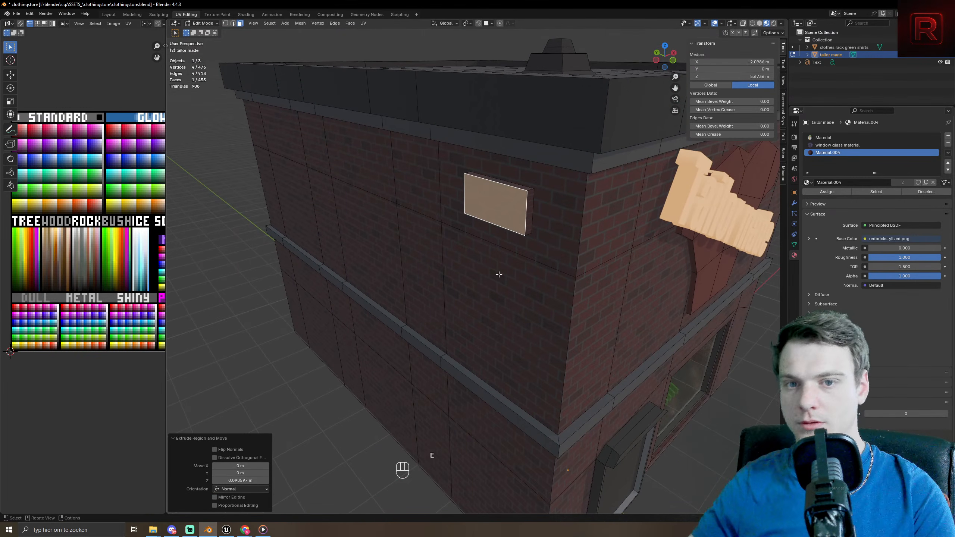
# - Inset the panel's outer face about 0.043 m and extrude it inward about 0.085 m to form a window recess
pyautogui.press('i')
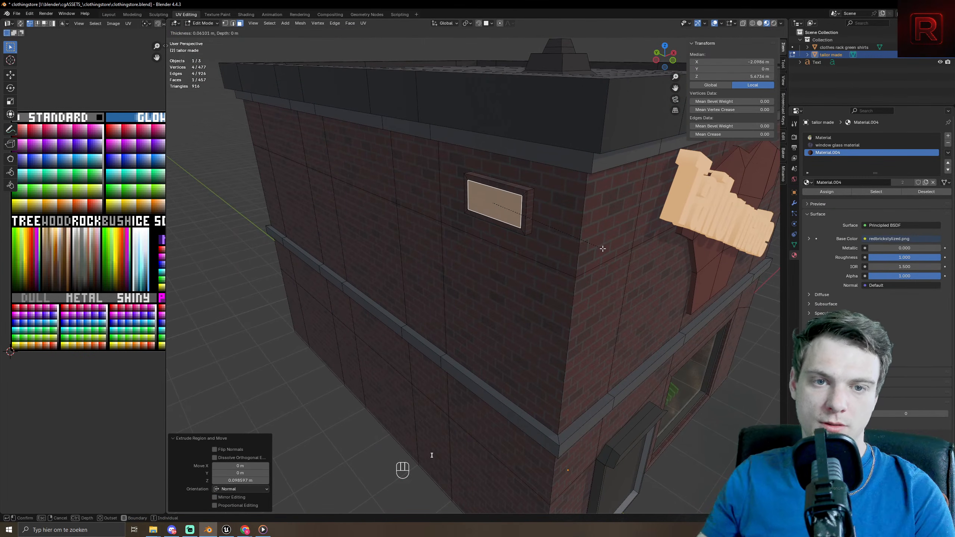
pyautogui.click(601, 250)
pyautogui.moveTo(600, 250); pyautogui.dragTo(569, 261, button='middle')
pyautogui.press('e')
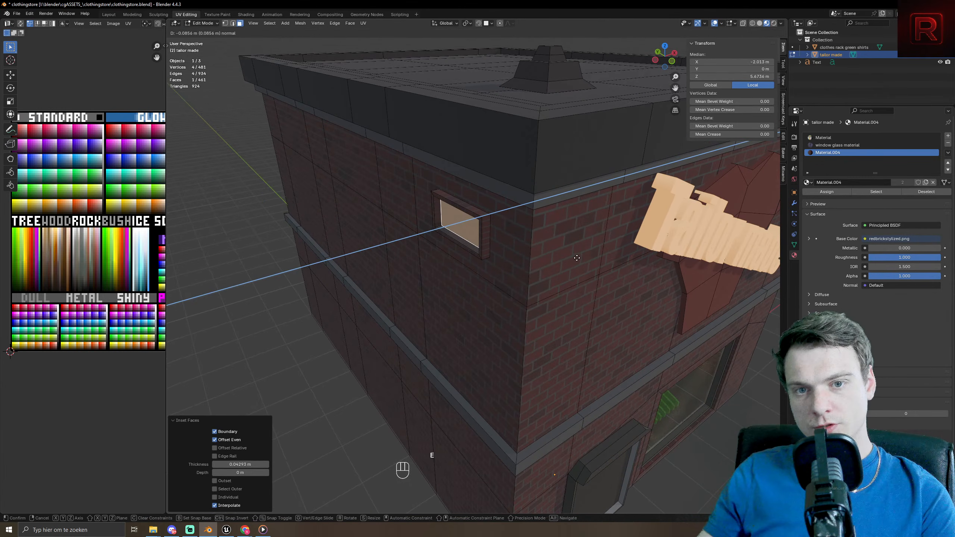
pyautogui.click(574, 259)
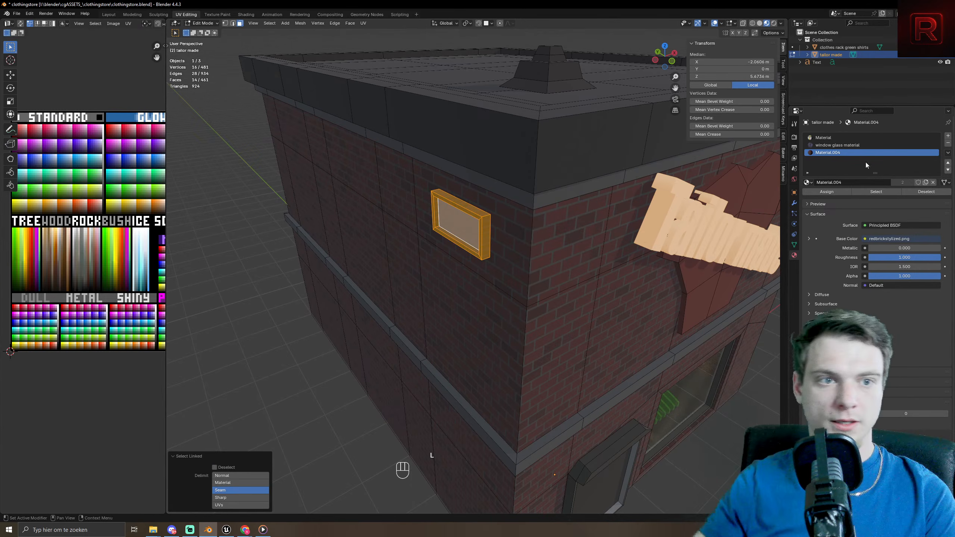
# - Assign the palette Material to all of the side window's faces, collapse their UVs to a point and place them on a rock grey
pyautogui.click(838, 138)
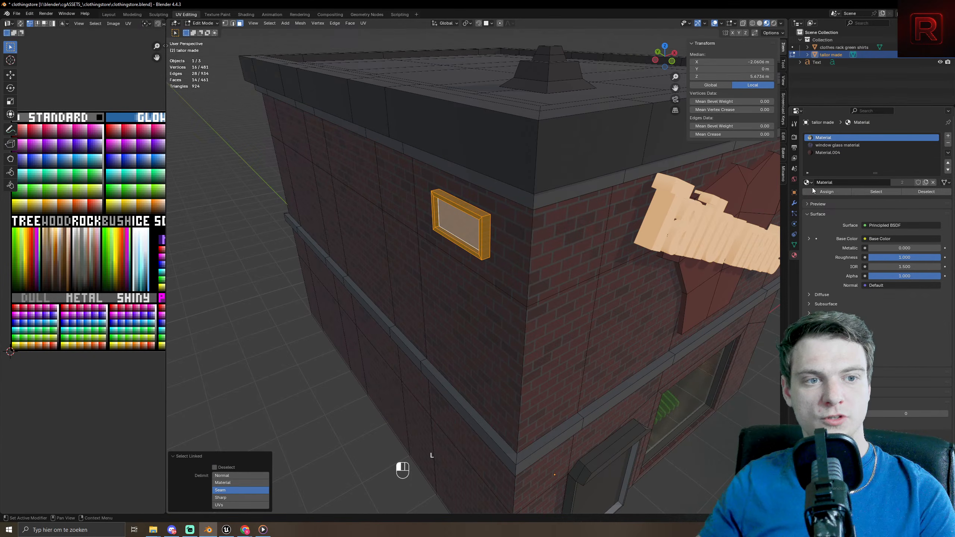
pyautogui.click(827, 191)
pyautogui.press('a')
pyautogui.press('s')
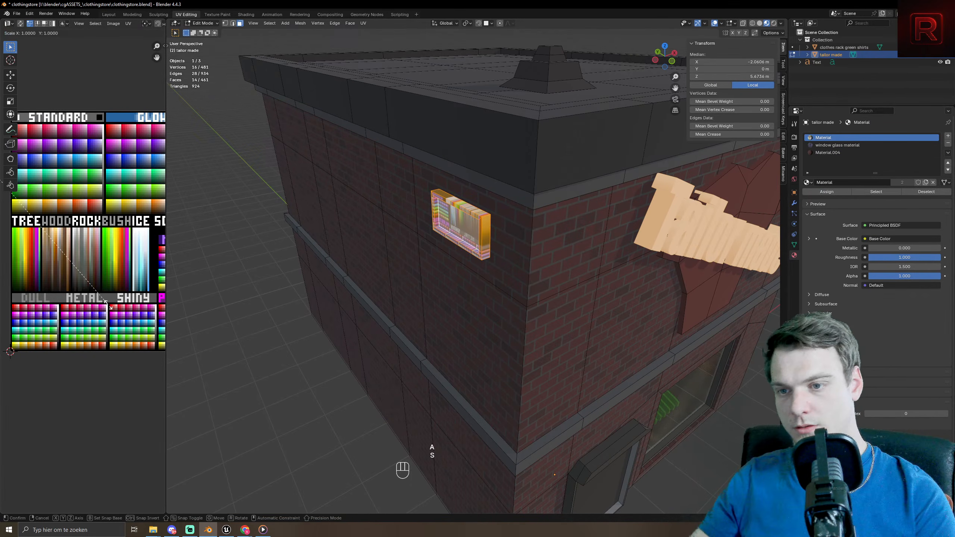
pyautogui.press('KP_0')
pyautogui.press('KP_Enter')
pyautogui.scroll(-4, 109, 308)
pyautogui.press('g')
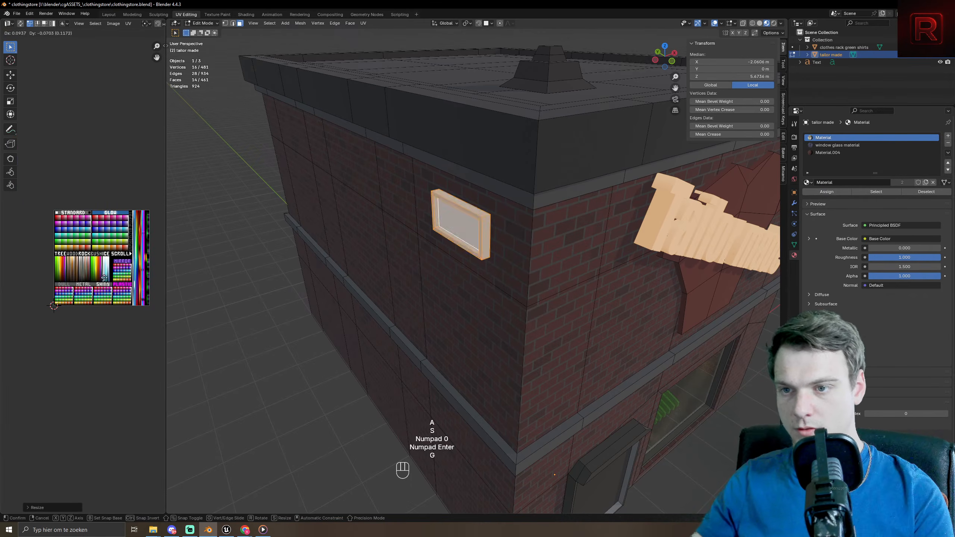
pyautogui.click(160, 358)
# - Move the window pane's UVs onto a darker grey in the rock section of the palette and save the file
pyautogui.press('Tab')
pyautogui.press('Tab')
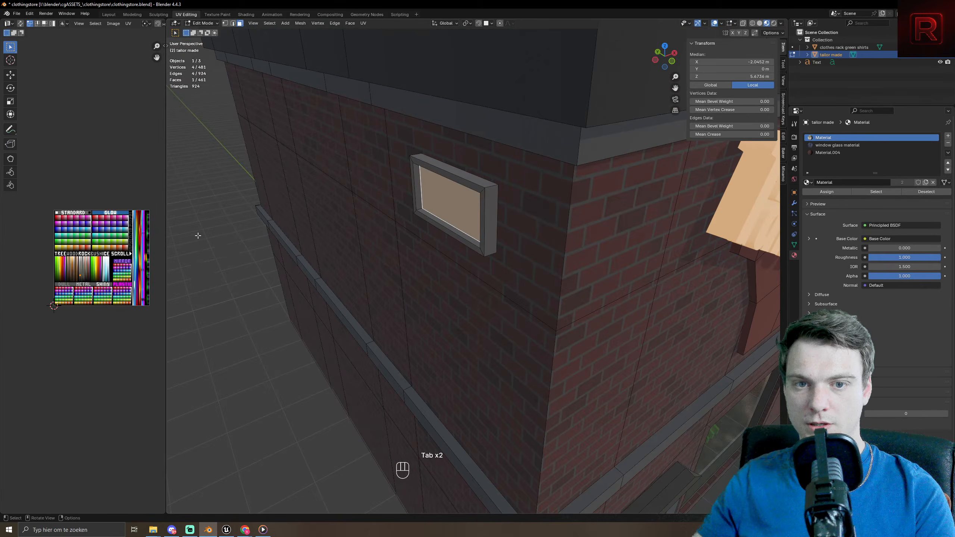
pyautogui.moveTo(198, 235); pyautogui.dragTo(180, 241, button='middle')
pyautogui.scroll(9, 117, 320)
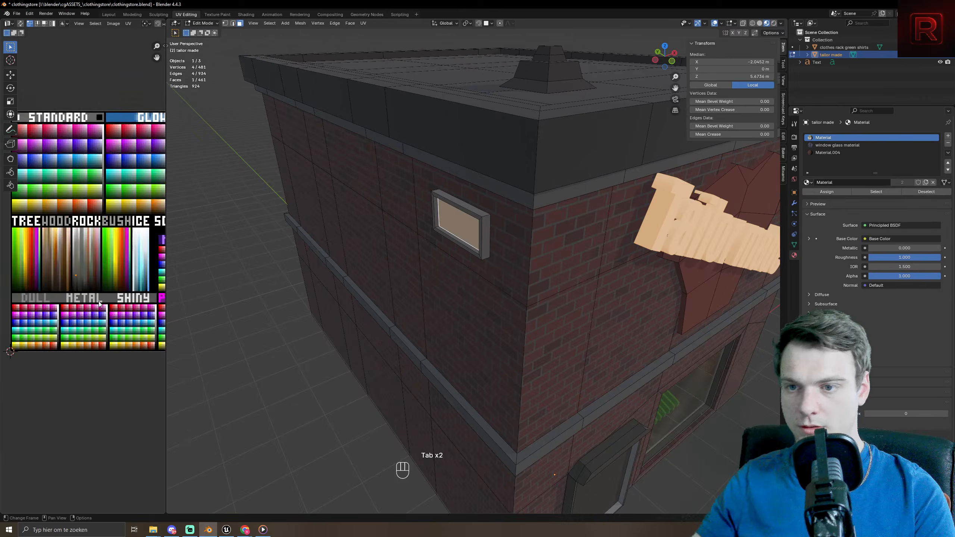
pyautogui.press('g')
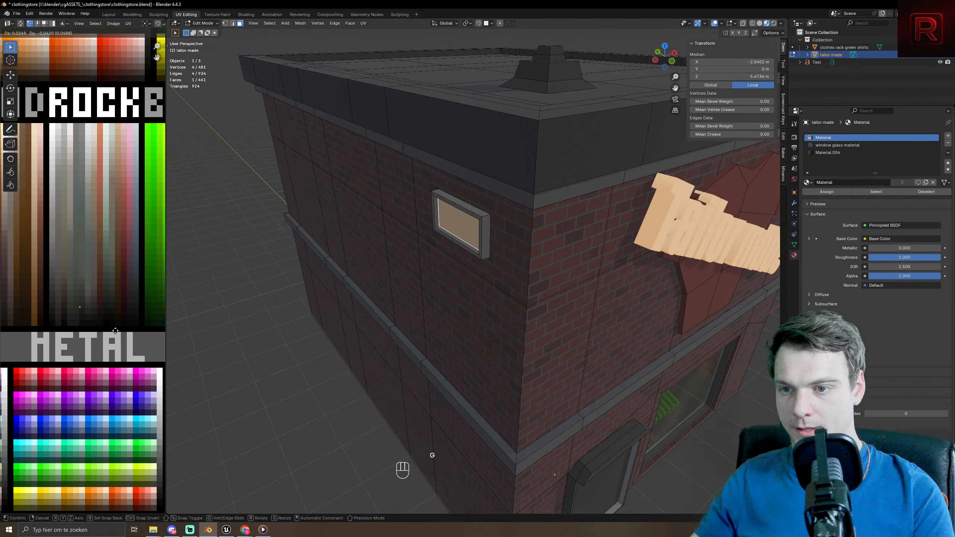
pyautogui.click(117, 320)
pyautogui.press('Tab')
pyautogui.scroll(-6, 363, 257)
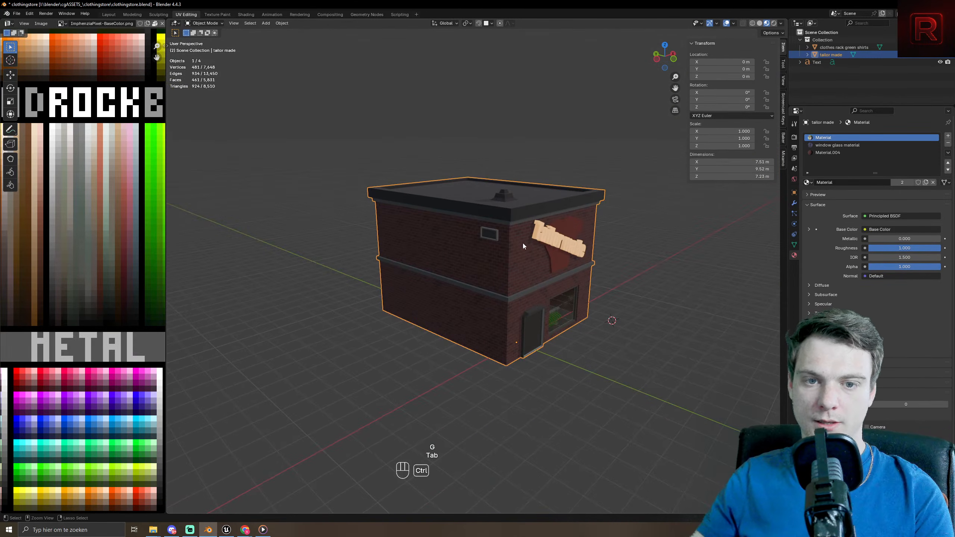
pyautogui.hotkey('ctrl', 's')
pyautogui.hotkey('ctrl', 's')
pyautogui.hotkey('ctrl', 's')
pyautogui.hotkey('ctrl', 's')
pyautogui.hotkey('ctrl', 's')
# - Examine the clothing store model with its new side-wall window from several angles
pyautogui.moveTo(515, 240); pyautogui.dragTo(490, 260, button='middle')
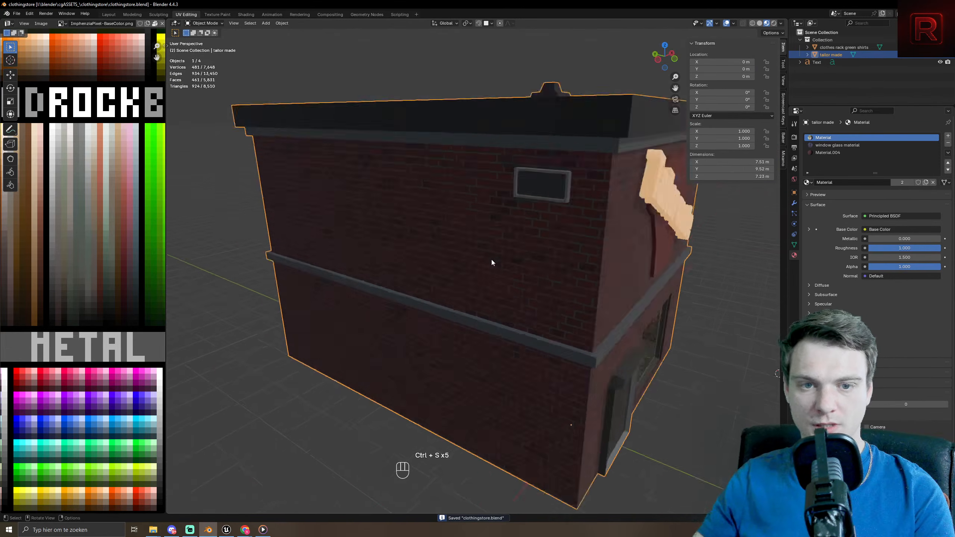
pyautogui.press('Tab')
pyautogui.scroll(4, 491, 260)
pyautogui.scroll(-6, 491, 260)
pyautogui.press('Tab')
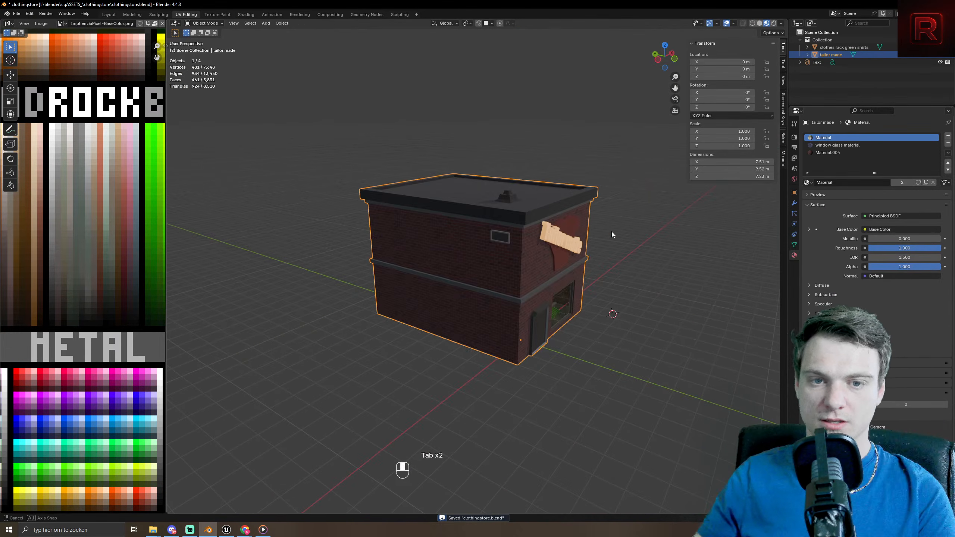
pyautogui.moveTo(612, 234); pyautogui.dragTo(525, 243, button='middle')
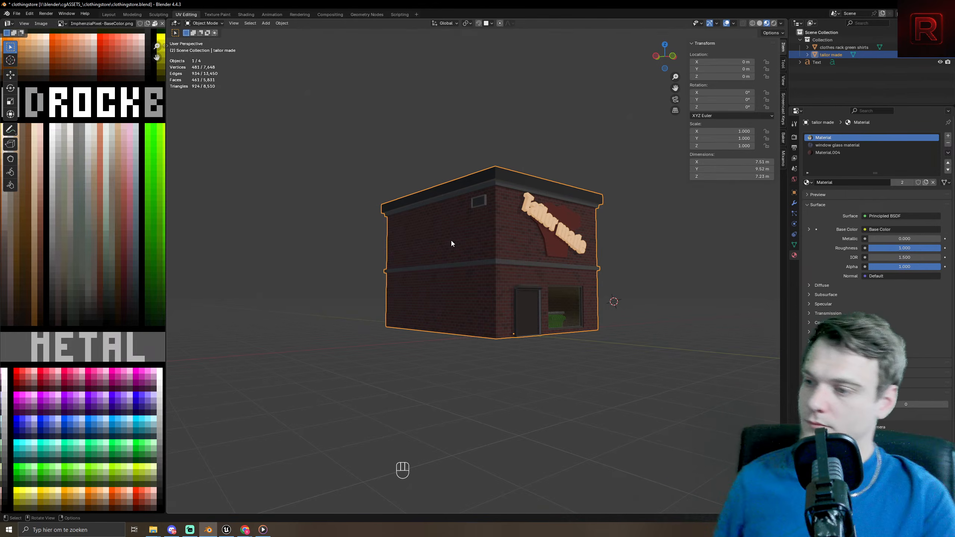
pyautogui.moveTo(451, 240); pyautogui.dragTo(403, 283, button='middle')
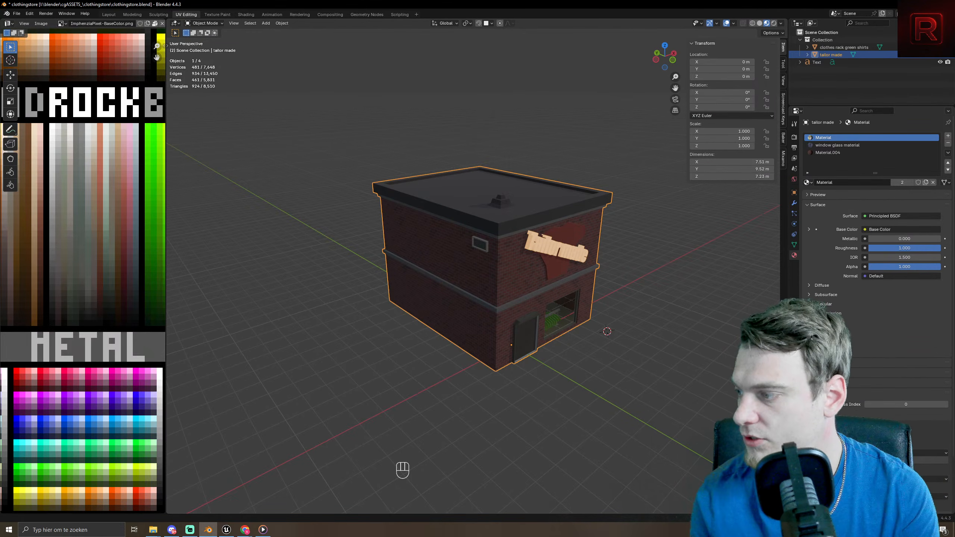
pyautogui.hotkey('alt', 'Tab')
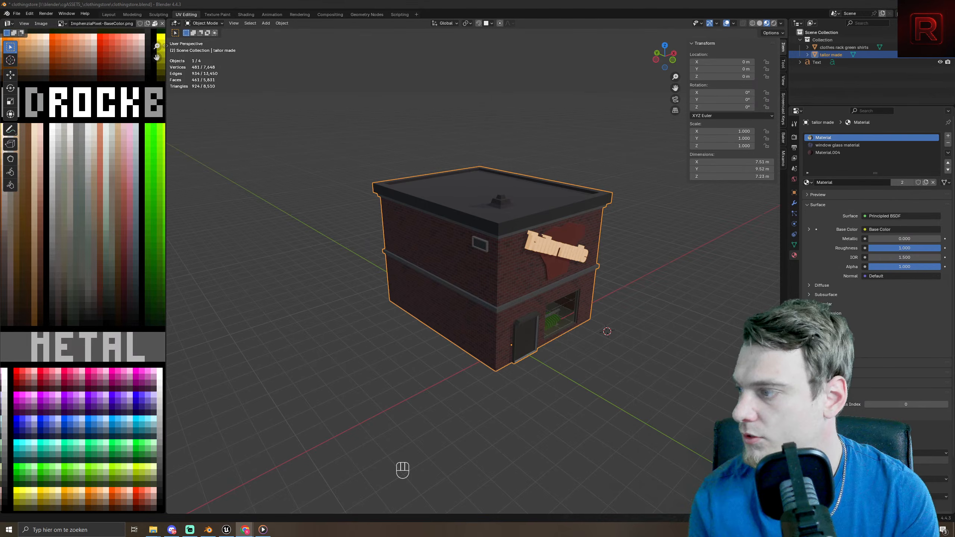
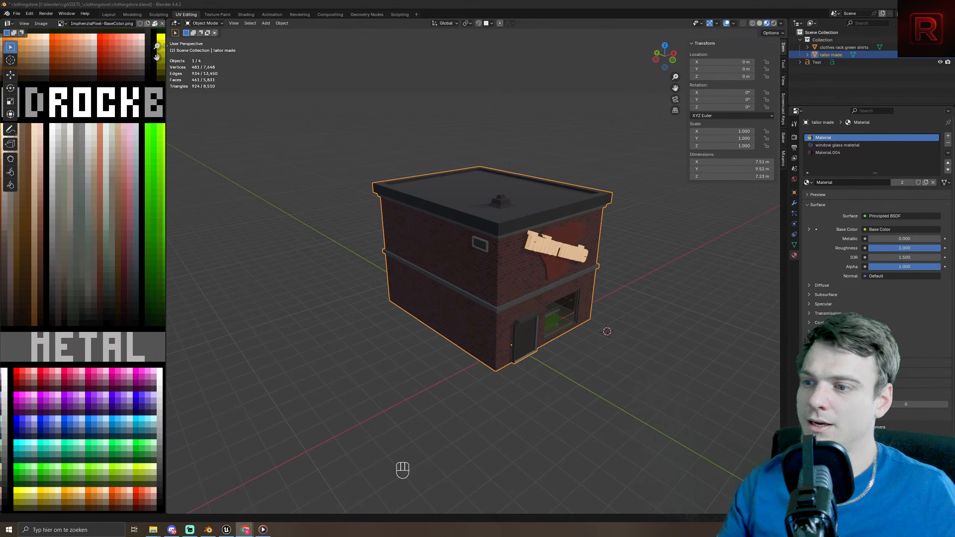
# - Save the file and export the store as glTF Binary, overwriting clothingstore.glb in the clothingstore folder
pyautogui.moveTo(363, 289); pyautogui.dragTo(484, 254, button='middle')
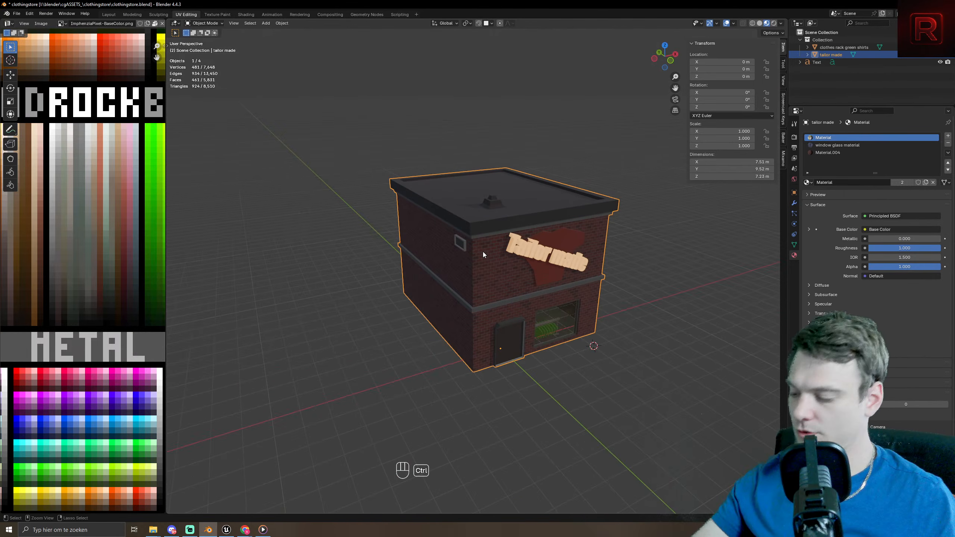
pyautogui.hotkey('ctrl', 's')
pyautogui.hotkey('ctrl', 's')
pyautogui.hotkey('ctrl', 's')
pyautogui.hotkey('ctrl', 's')
pyautogui.click(18, 14)
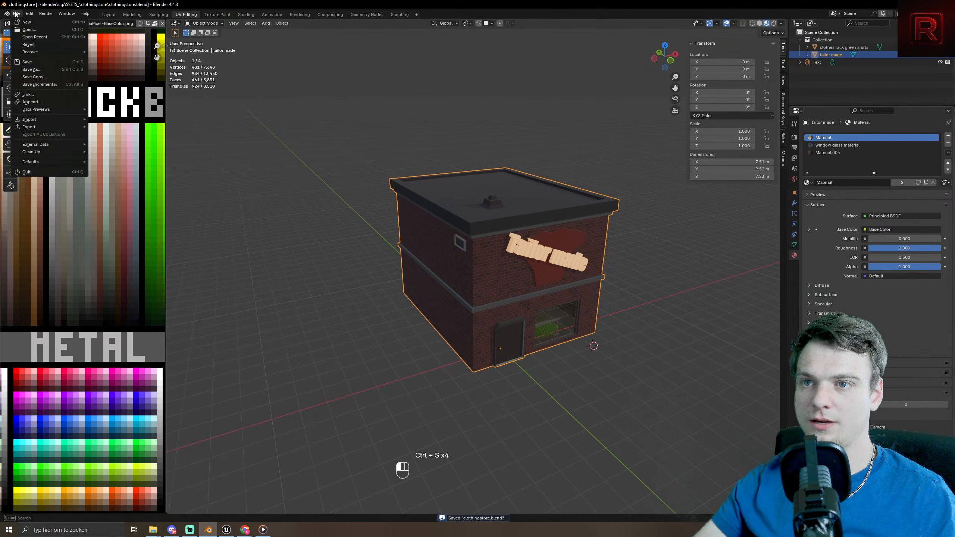
pyautogui.moveTo(34, 127)
pyautogui.click(113, 200)
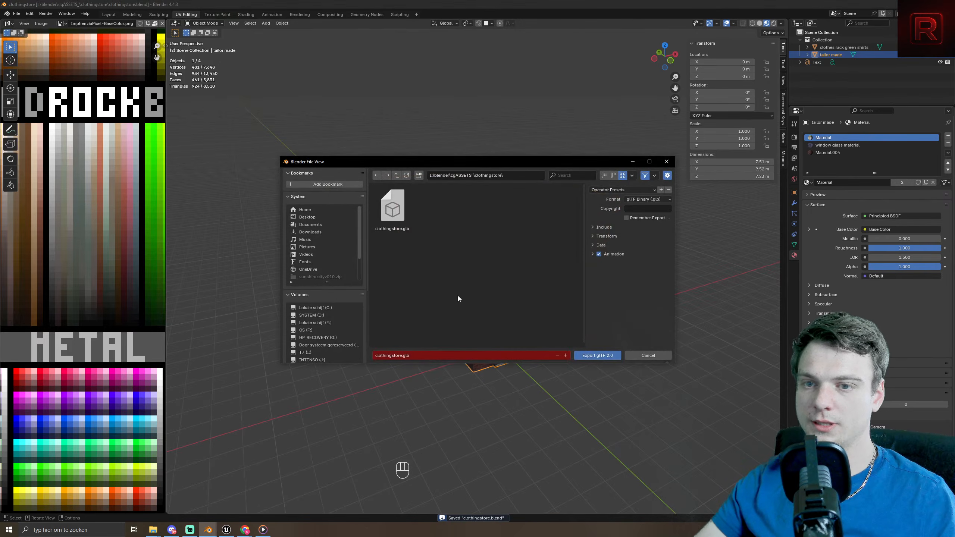
pyautogui.click(597, 356)
# - Start a new Blender file containing the default cube
pyautogui.moveTo(206, 123); pyautogui.dragTo(344, 169, button='middle')
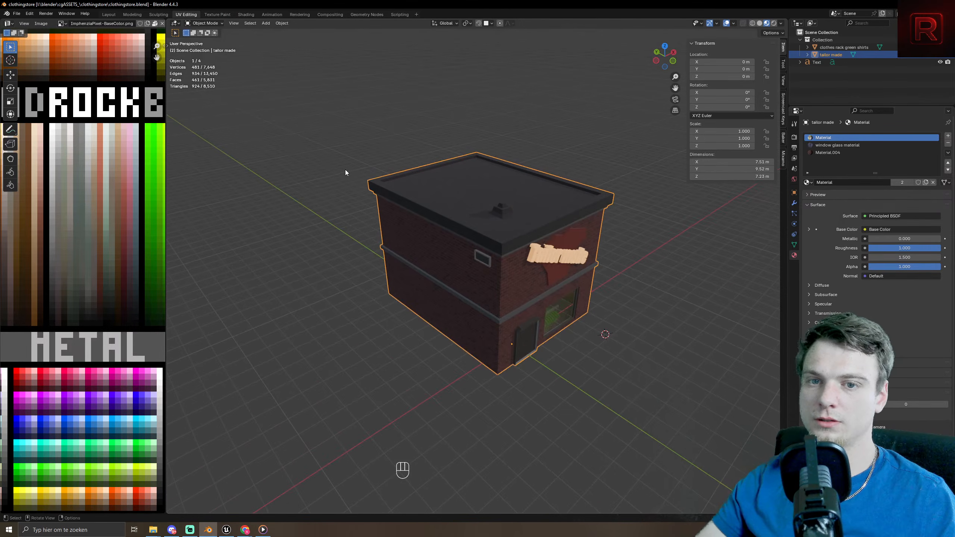
pyautogui.hotkey('ctrl', 'n')
pyautogui.click(352, 173)
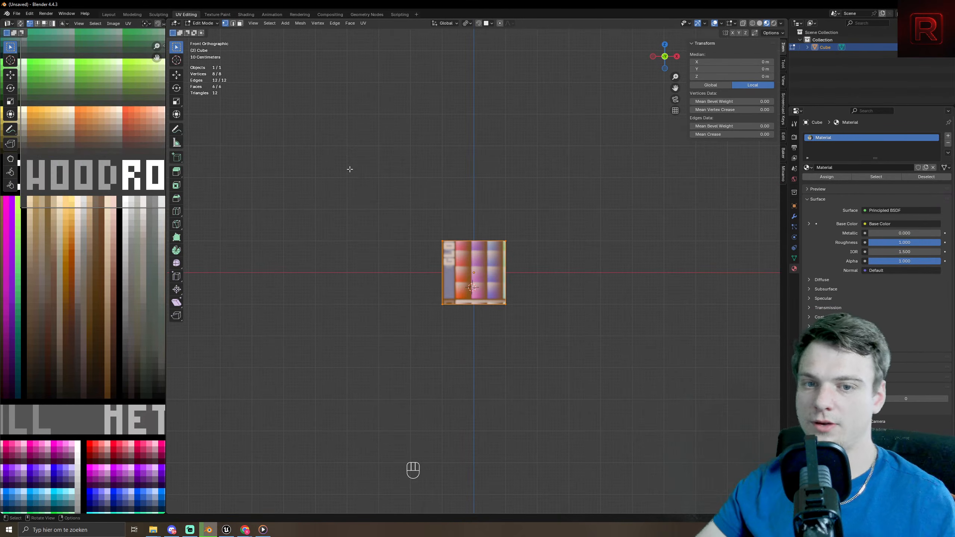
pyautogui.moveTo(469, 235); pyautogui.dragTo(496, 259, button='middle')
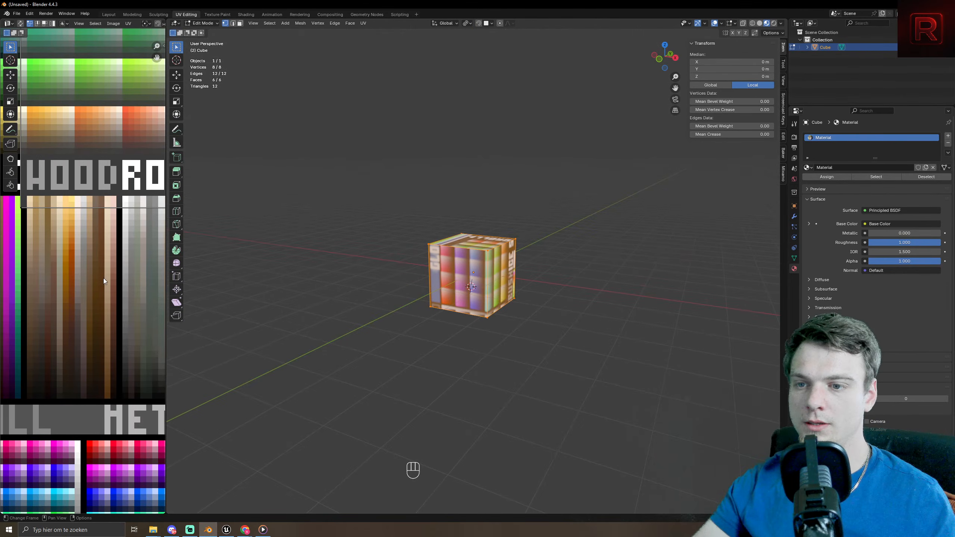
# - Collapse all of the cube's UVs to a single point and place them on a grey in the palette's rock section
pyautogui.press('a')
pyautogui.press('s')
pyautogui.press('KP_0')
pyautogui.press('KP_Enter')
pyautogui.scroll(-5, 103, 277)
pyautogui.press('g')
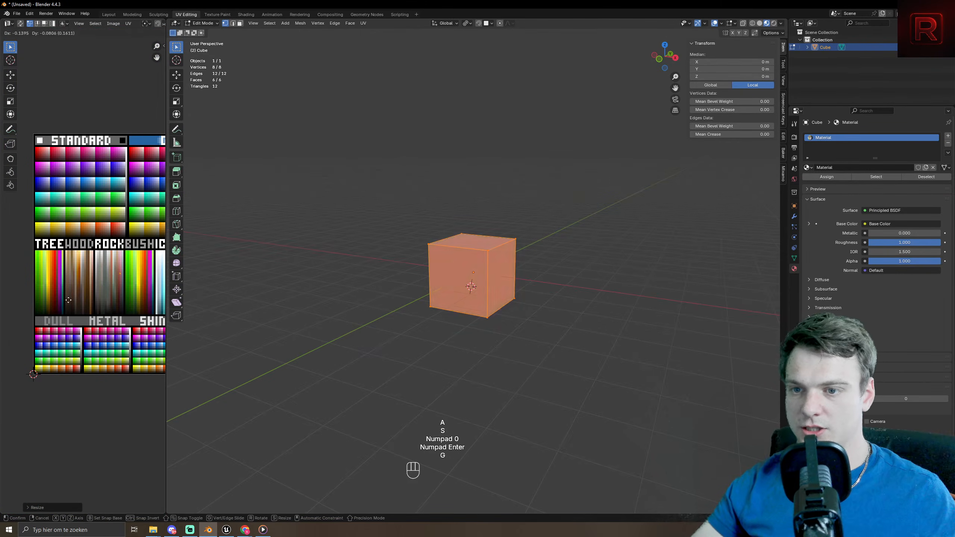
pyautogui.click(51, 320)
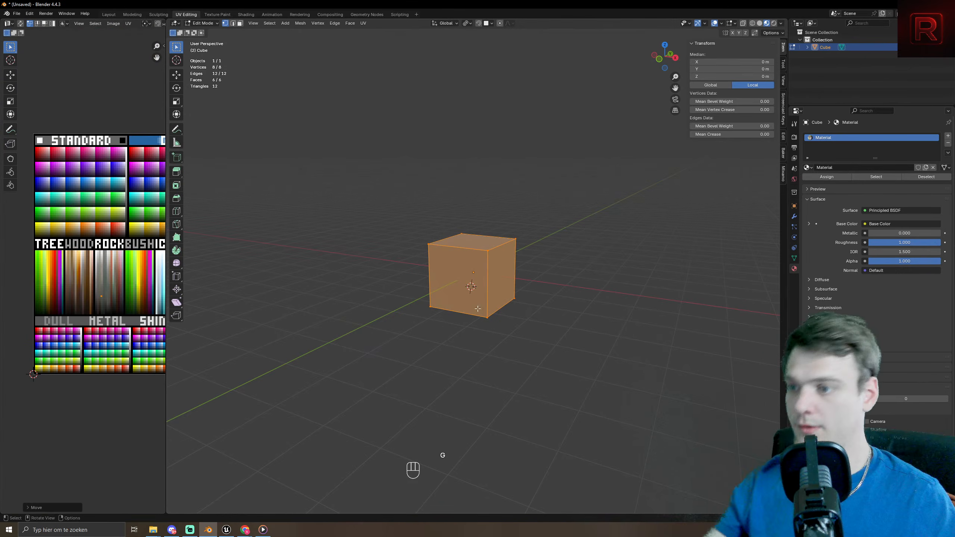
# - Try a 2 m extrusion of the cube's positive X face, undo it, and extrude the face 3 m instead
pyautogui.moveTo(515, 328); pyautogui.dragTo(495, 335, button='middle')
pyautogui.press('Tab')
pyautogui.press('Tab')
pyautogui.press('3')
pyautogui.click(494, 276)
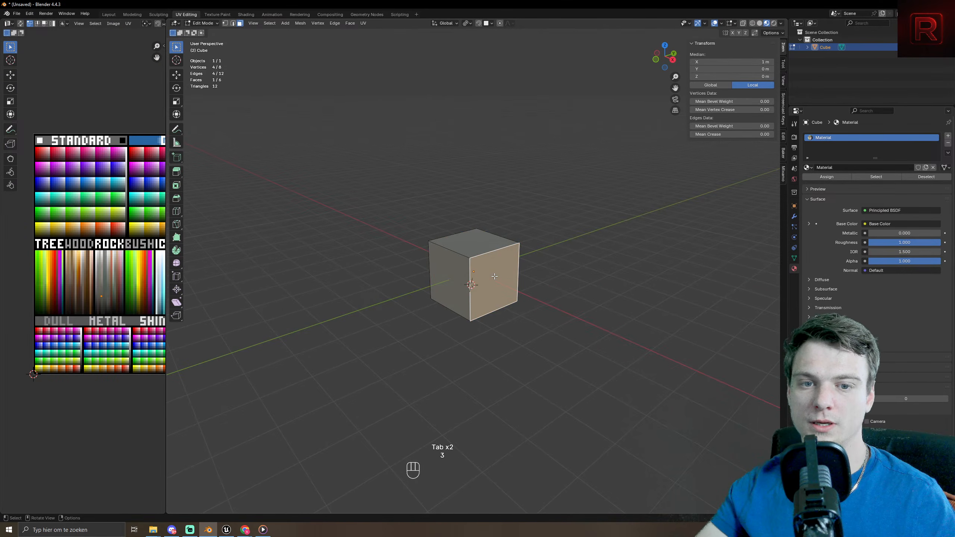
pyautogui.press('e')
pyautogui.press('2')
pyautogui.press('KP_Enter')
pyautogui.hotkey('ctrl', 'z')
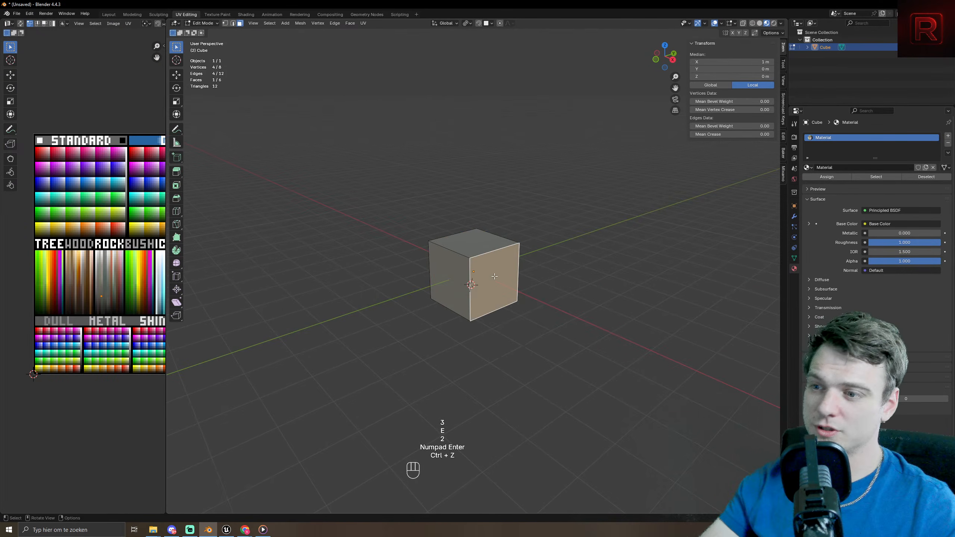
pyautogui.press('e')
pyautogui.press('3')
pyautogui.press('KP_Enter')
# - Try extruding the block's end face a further 2 m and another 1 m, then undo both extrusions
pyautogui.press('e')
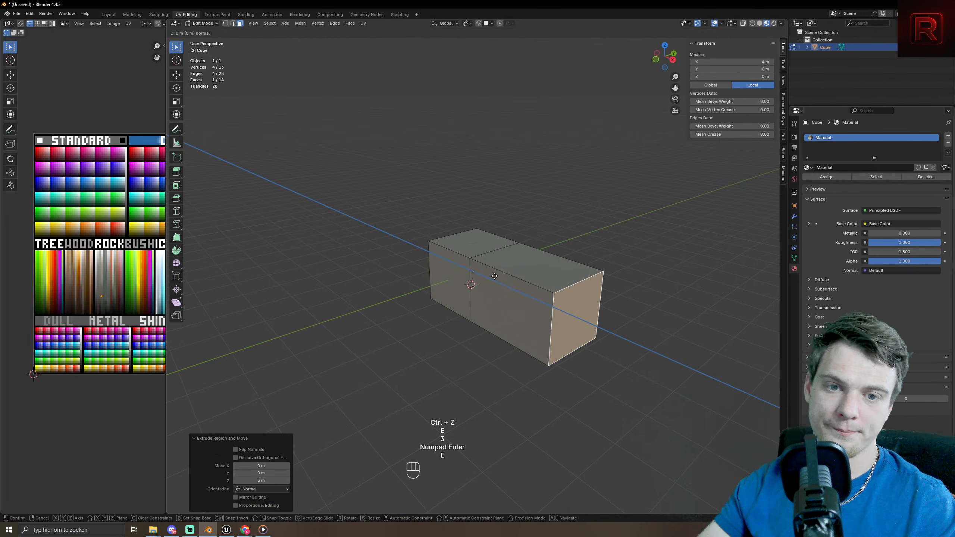
pyautogui.press('2')
pyautogui.press('KP_Enter')
pyautogui.press('e')
pyautogui.press('1')
pyautogui.press('KP_Enter')
pyautogui.hotkey('ctrl', 'z')
pyautogui.hotkey('ctrl', 'z')
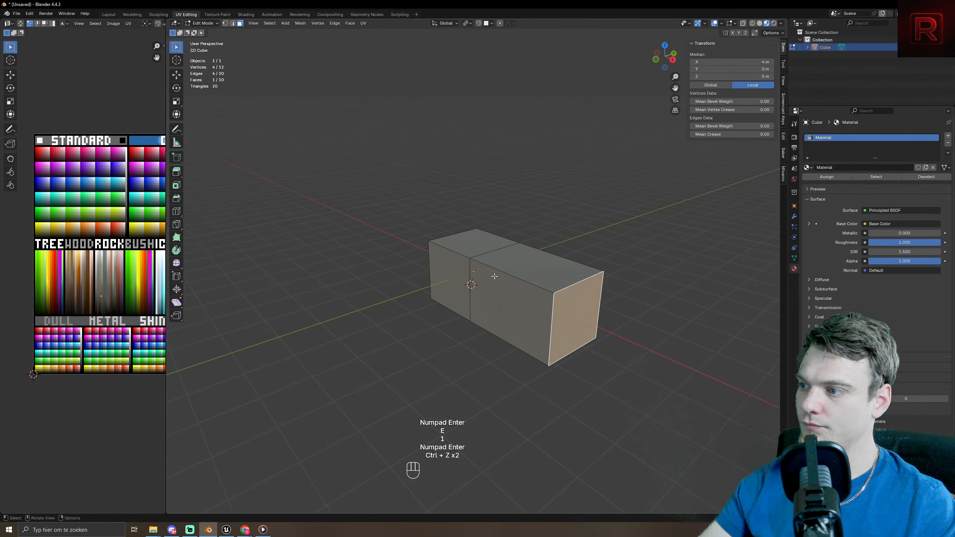
# - Extrude the block's positive X end face a further 1 m
pyautogui.press('e')
pyautogui.press('1')
pyautogui.press('KP_Enter')
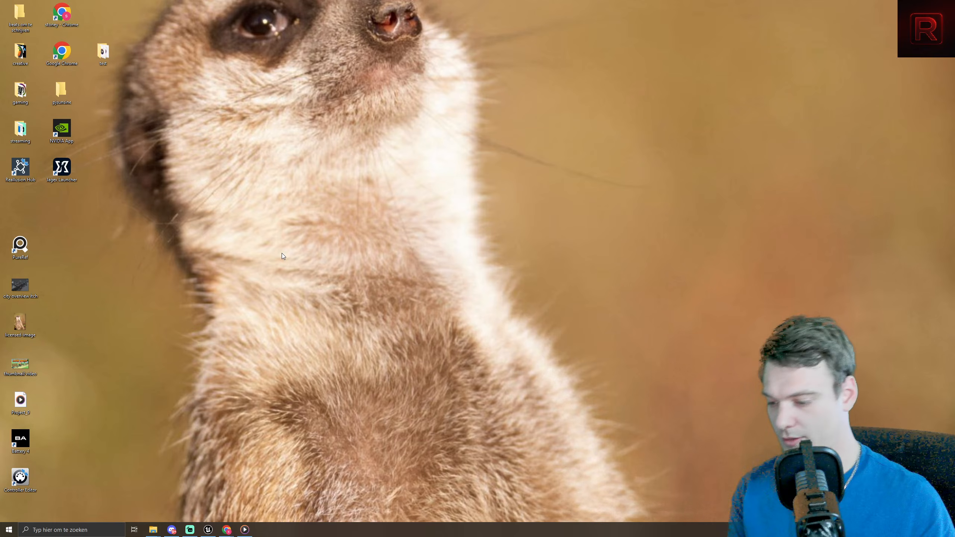
# - Launch Blender again from the desktop and start a new General file
pyautogui.doubleClick(18, 68)
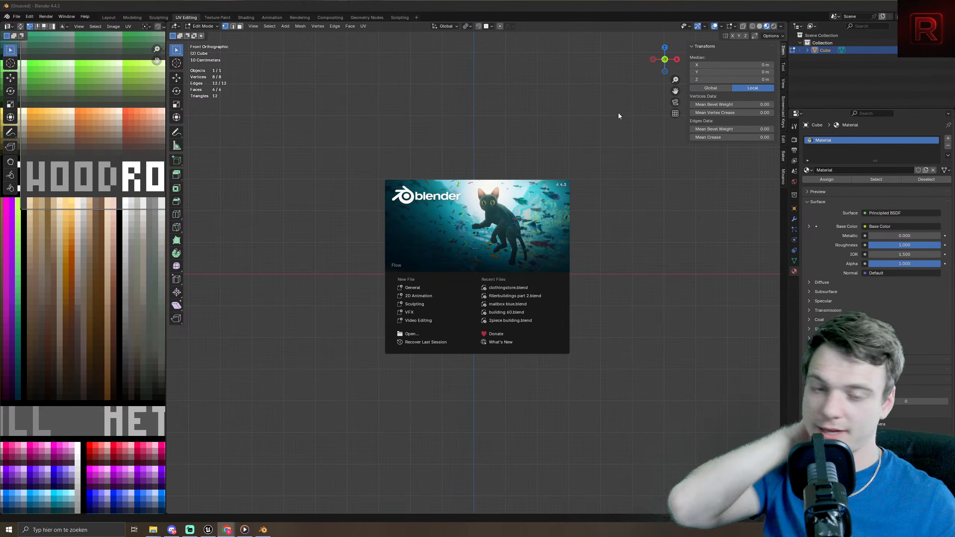
pyautogui.click(413, 287)
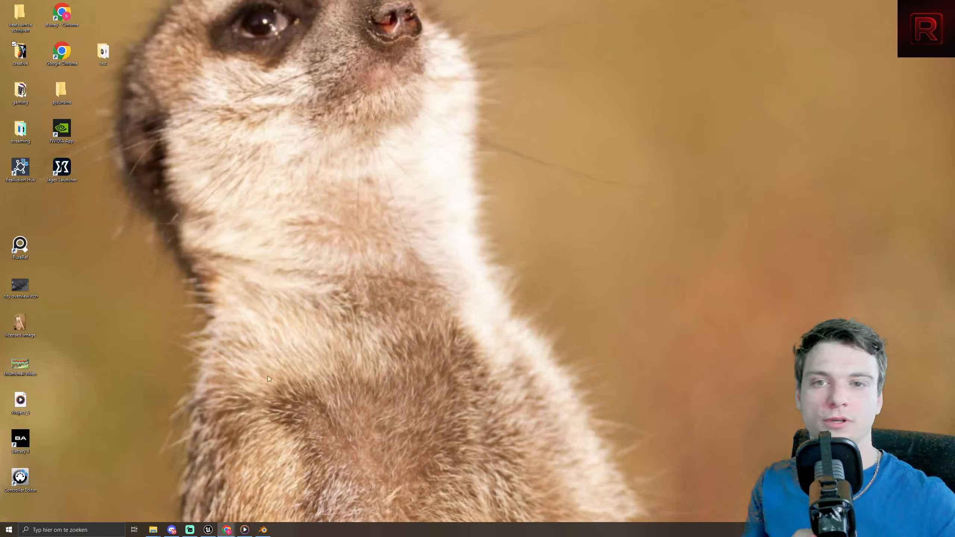
# - Switch to the Unreal Editor and select the NPC sidewalk path running past the clothing store
pyautogui.click(208, 530)
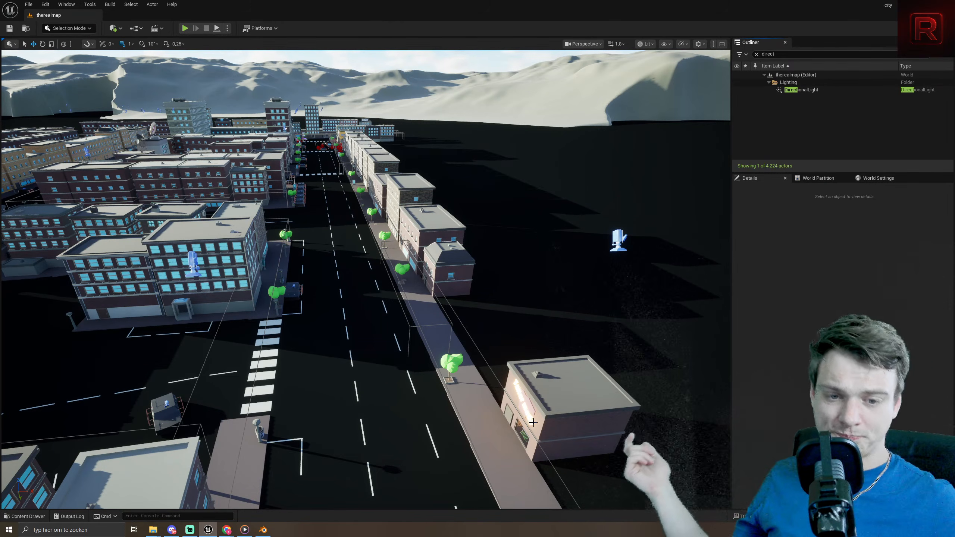
pyautogui.click(518, 416)
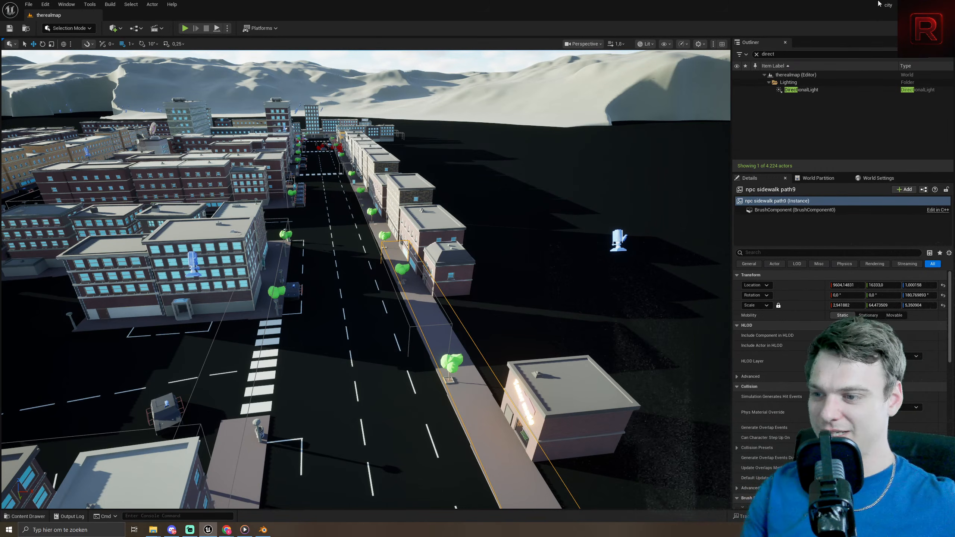
# - Switch to the browser and read through the Redskyboxstudio website from the Sunshine City introduction to the community section
pyautogui.moveTo(230, 530)
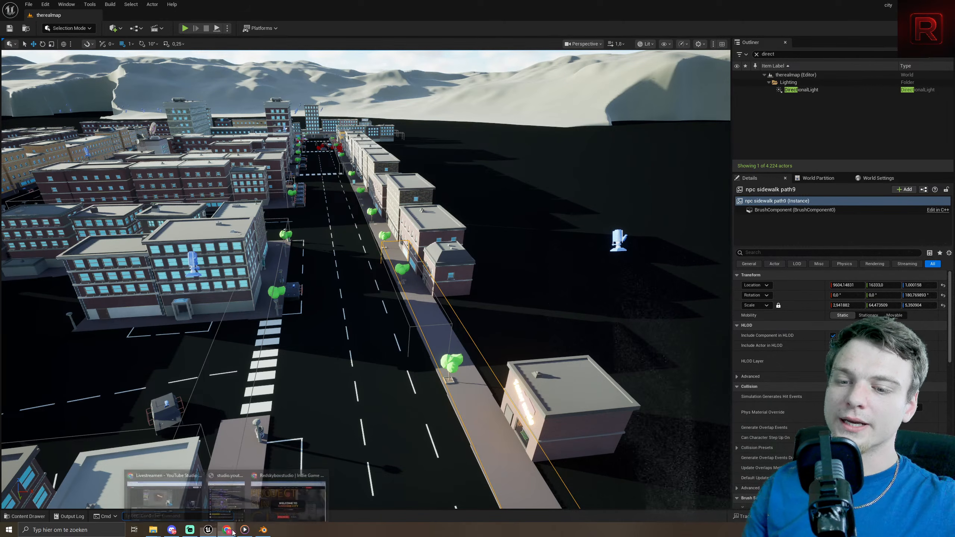
pyautogui.hotkey('alt', 'Tab')
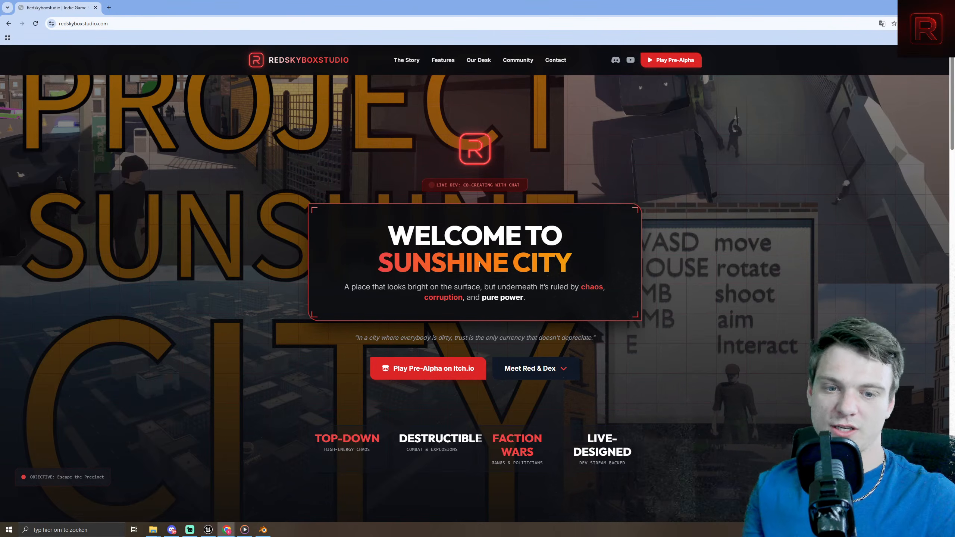
pyautogui.scroll(-6, 719, 267)
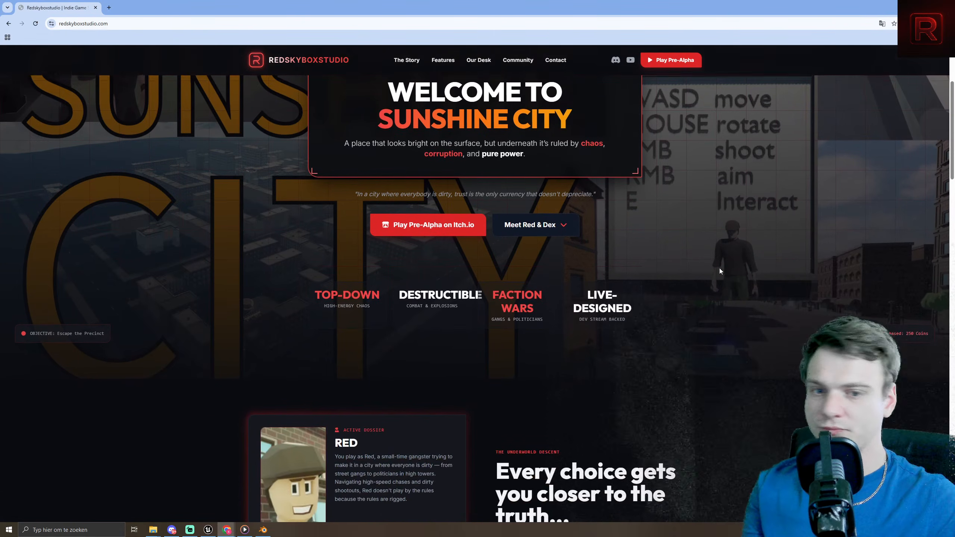
pyautogui.scroll(-12, 754, 277)
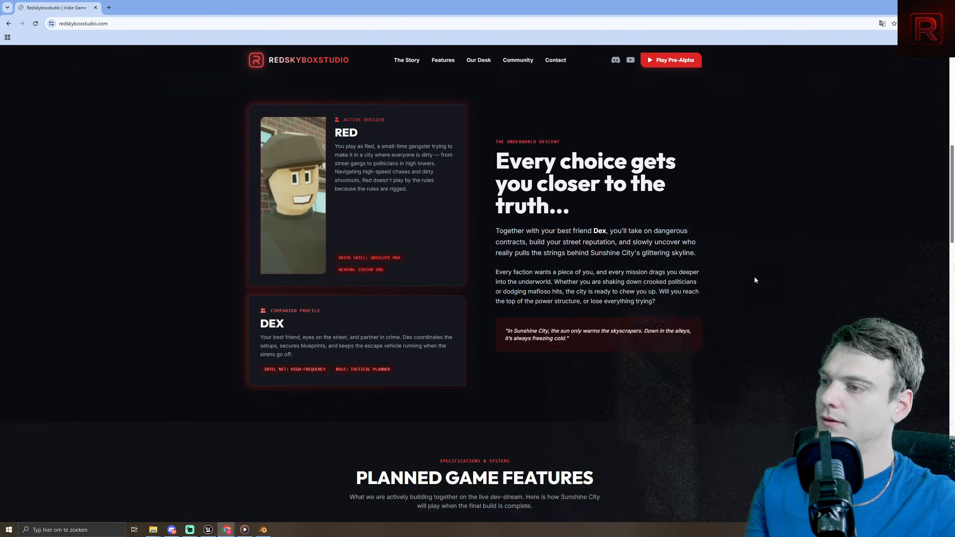
pyautogui.scroll(-15, 754, 278)
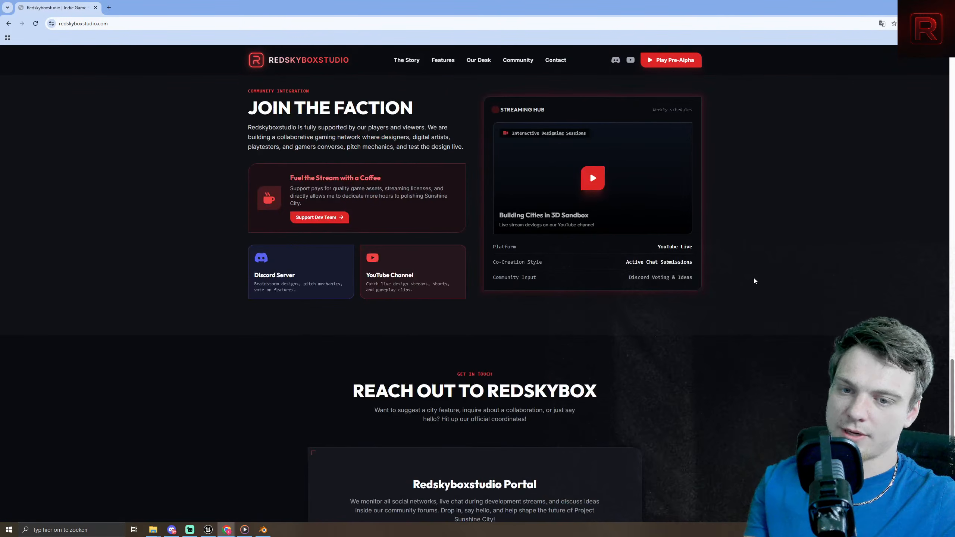
# - Review the website again from the welcome banner through the Red and Dex profiles to the planned game features, then return to its beginning
pyautogui.scroll(20, 754, 279)
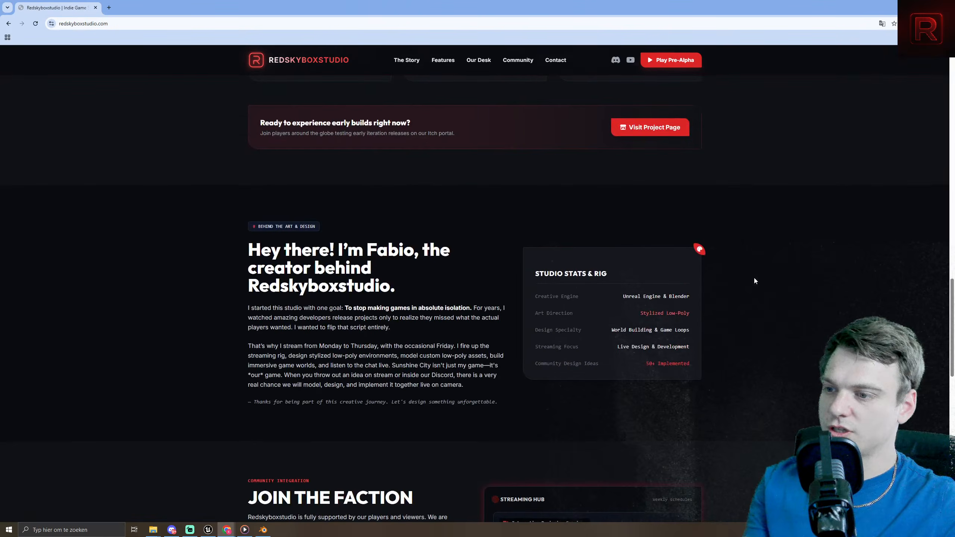
pyautogui.scroll(8, 763, 274)
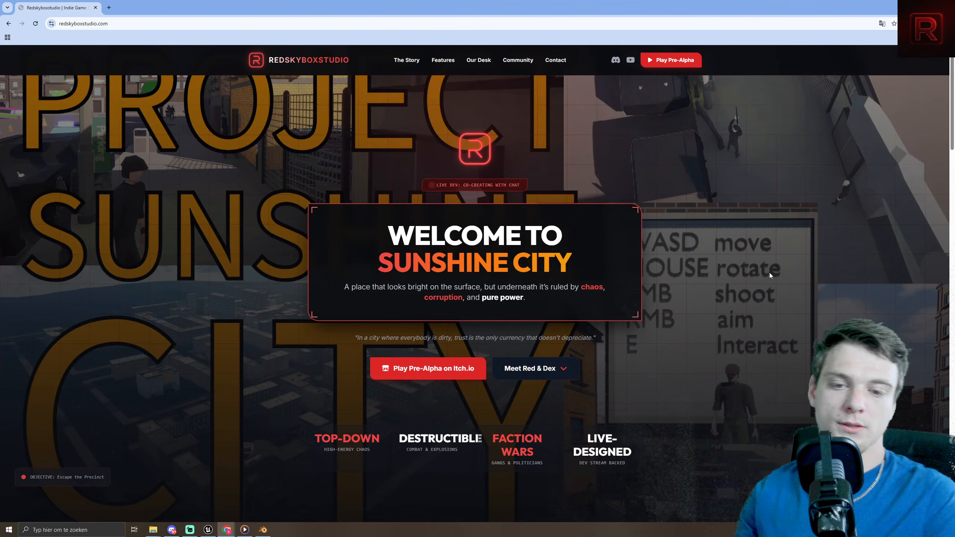
pyautogui.scroll(-1, 804, 288)
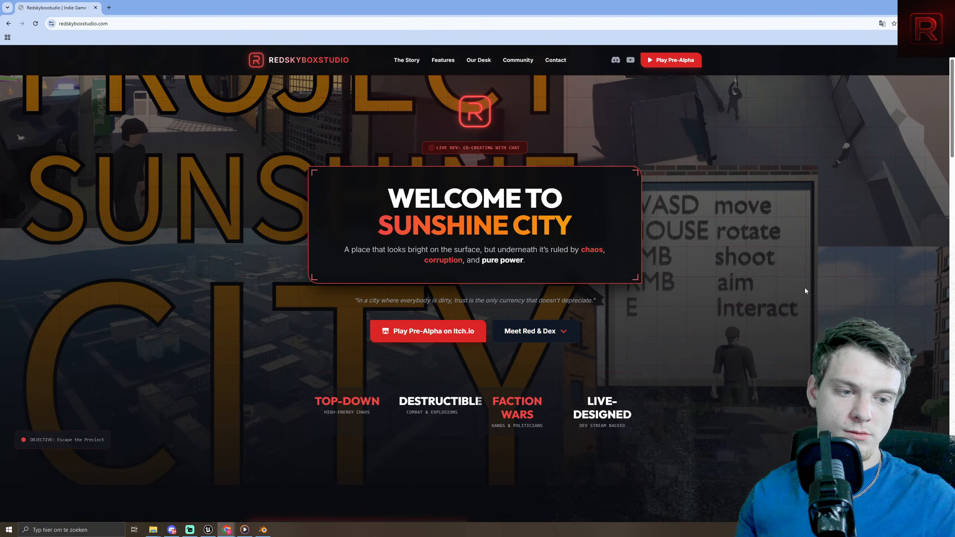
pyautogui.scroll(-5, 804, 289)
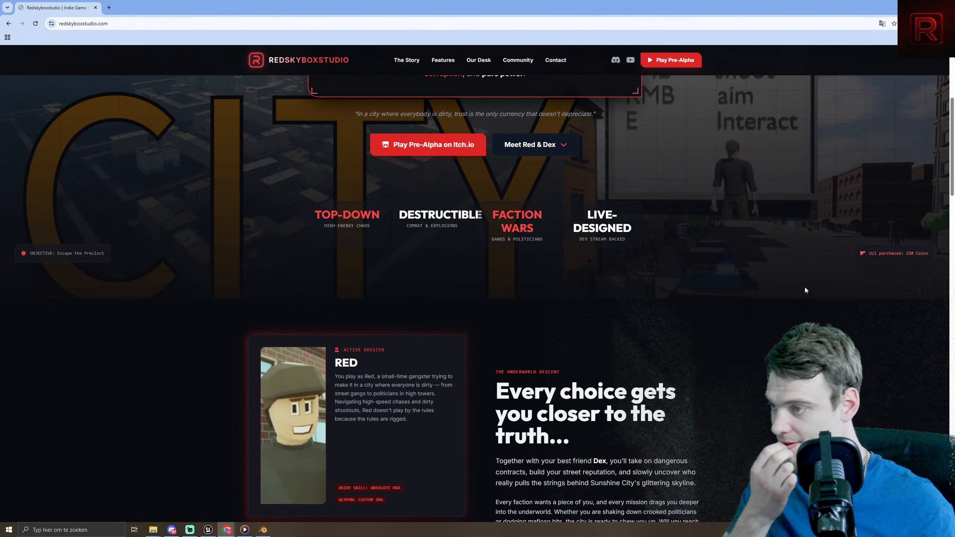
pyautogui.scroll(-5, 804, 286)
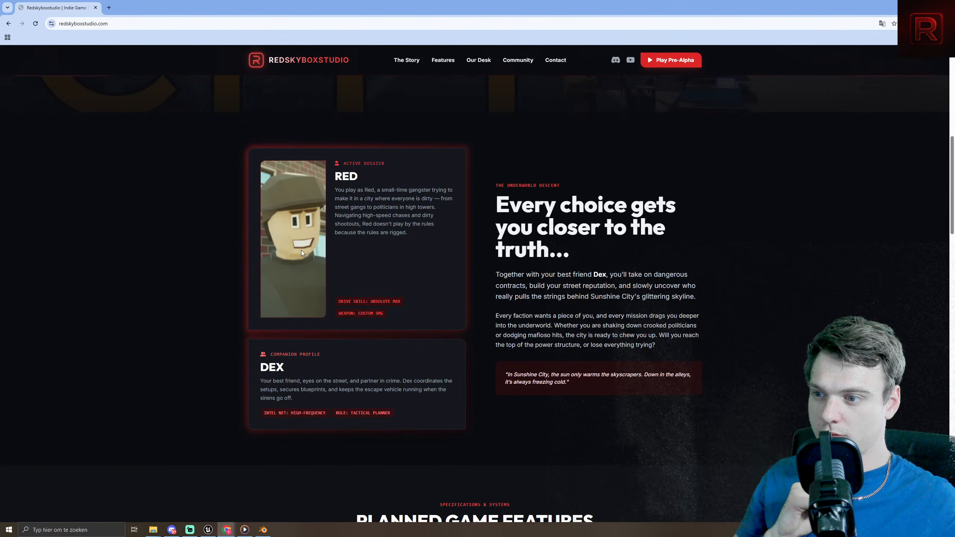
pyautogui.scroll(-8, 302, 253)
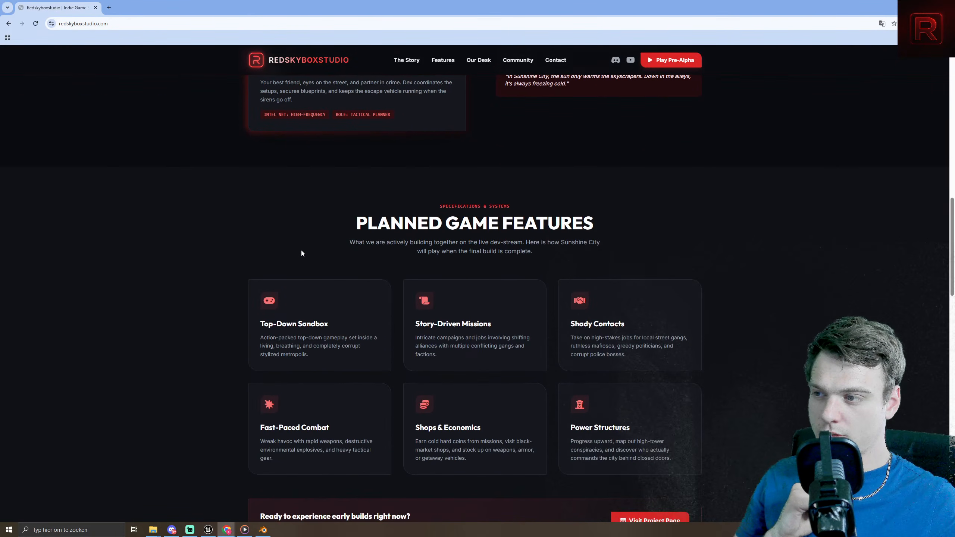
pyautogui.scroll(-4, 302, 253)
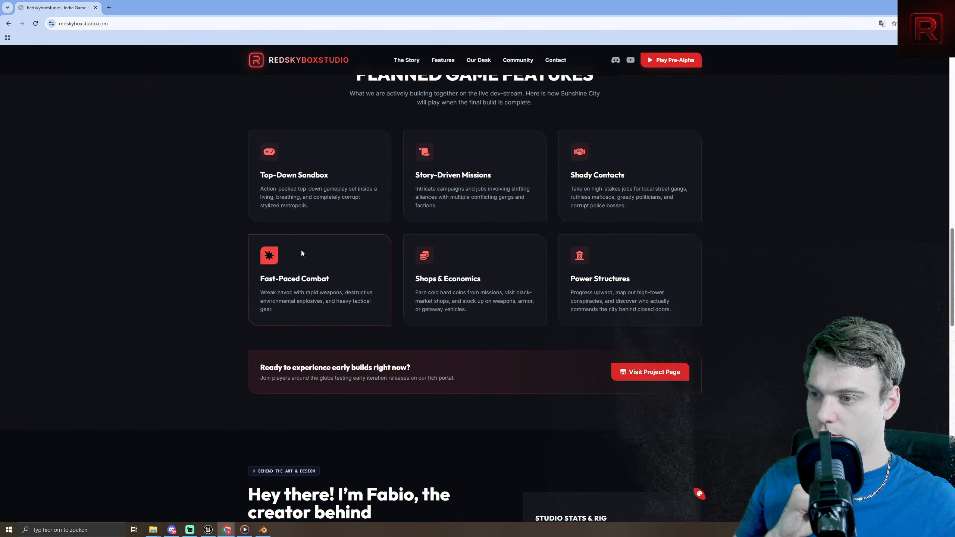
pyautogui.scroll(20, 301, 253)
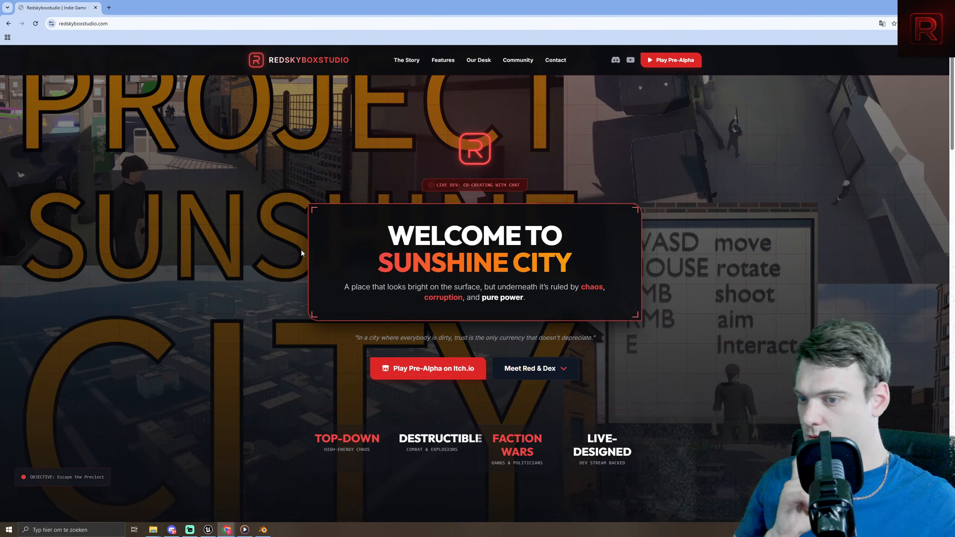